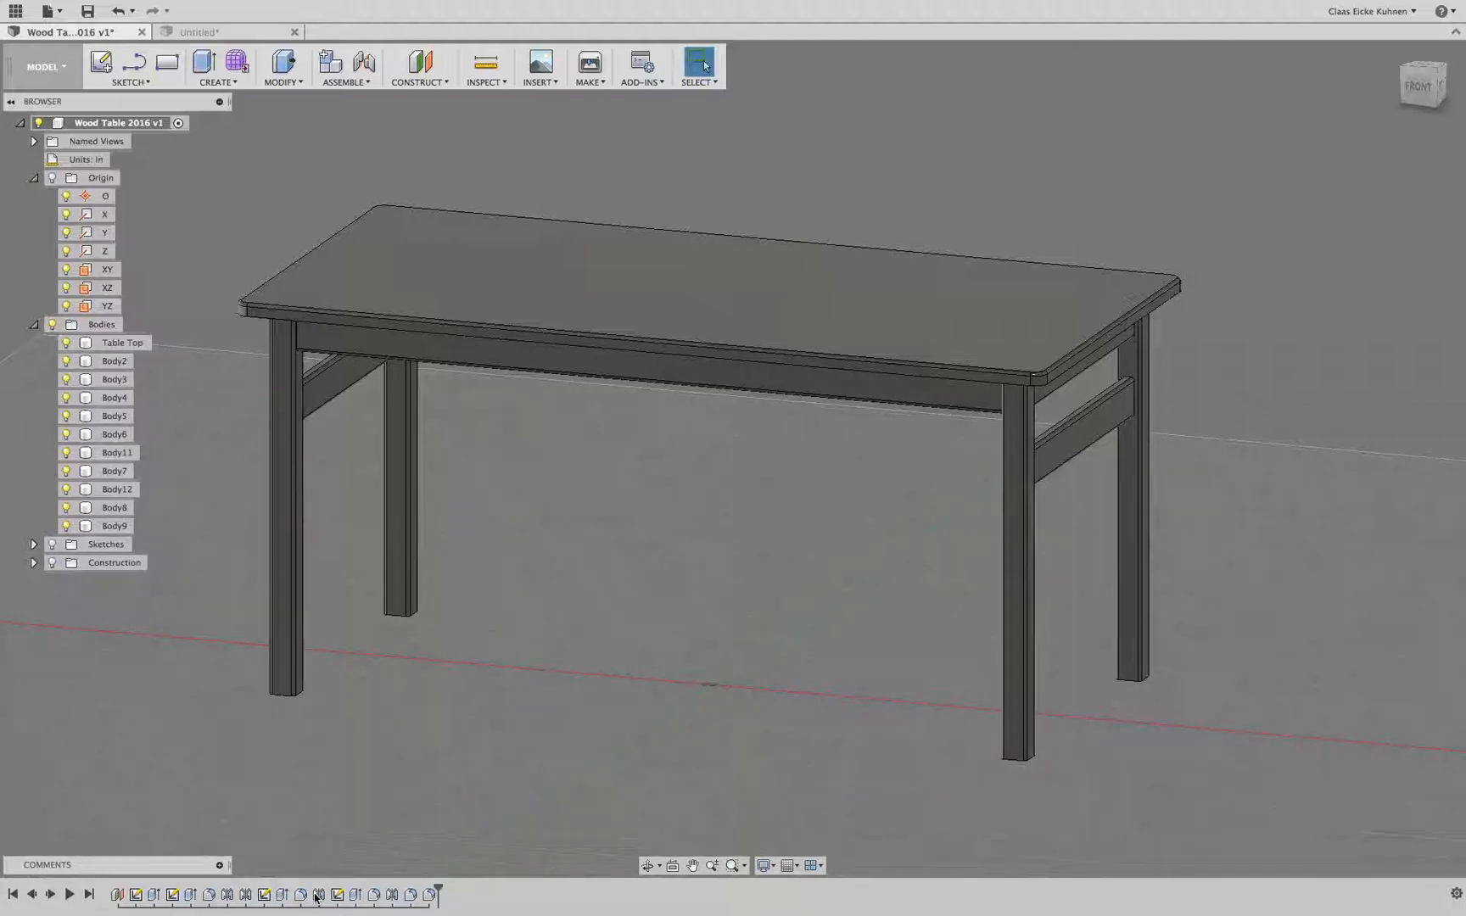
Step: Switch to the untitled two-block design, view each block separately, and leave the tall block (Body1) hidden
click(243, 33)
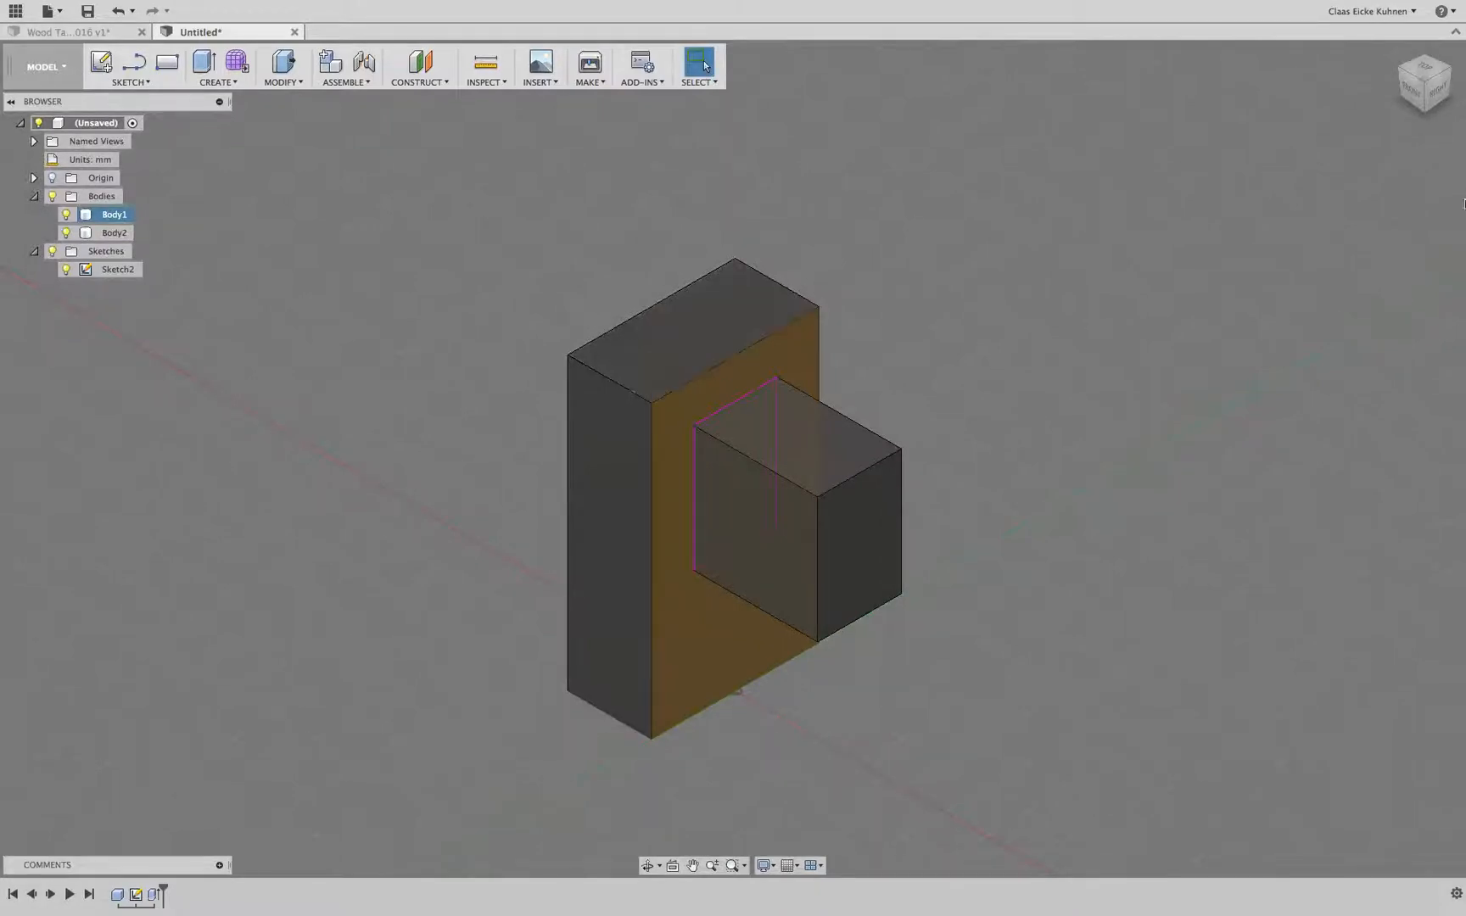
click(1411, 93)
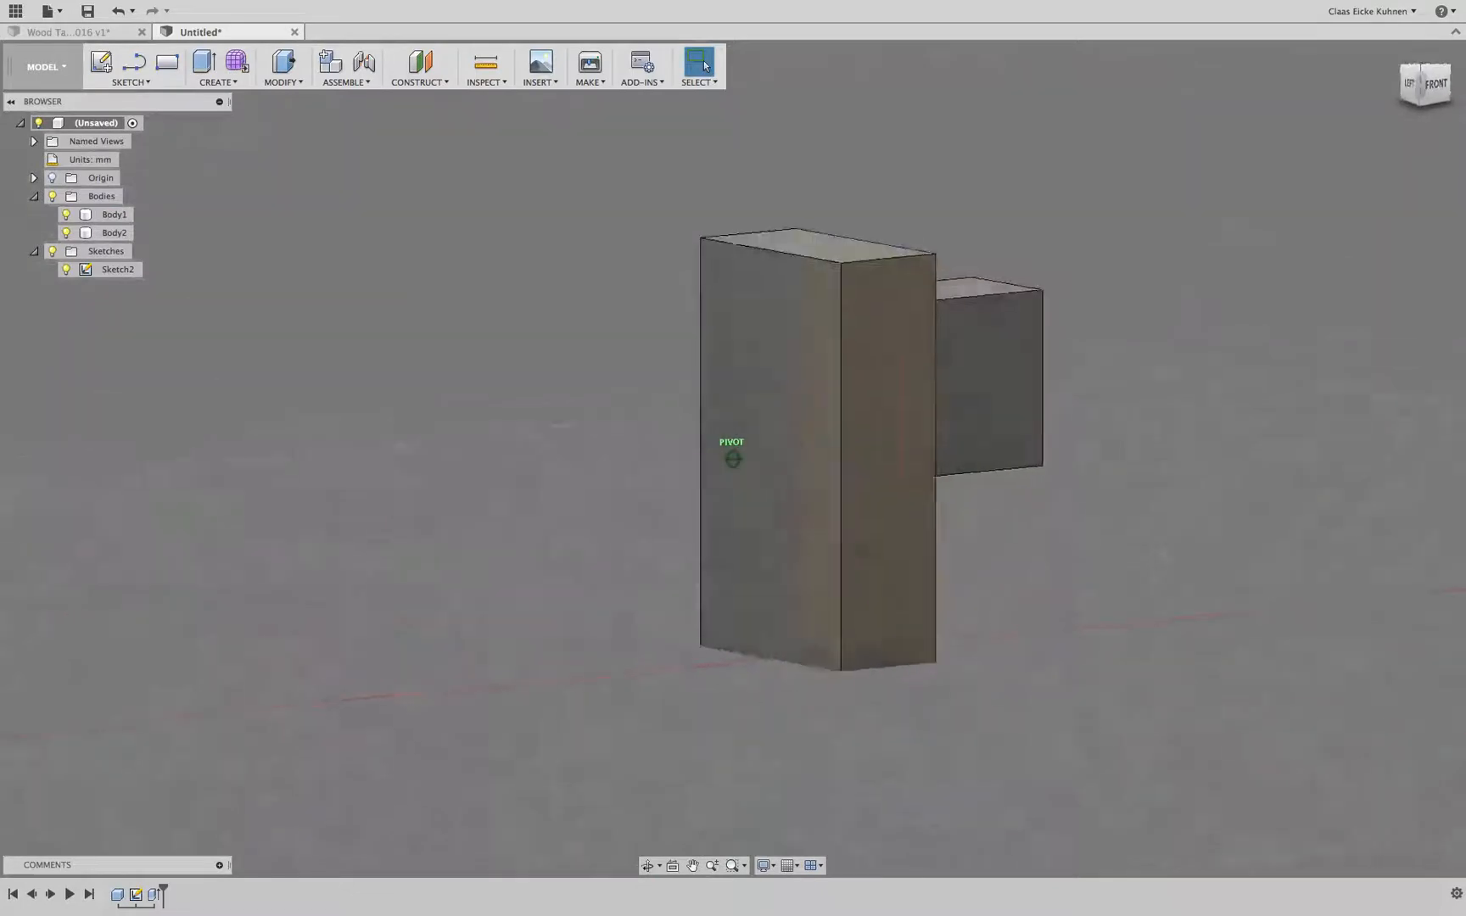
drag(1442, 78, 1411, 91)
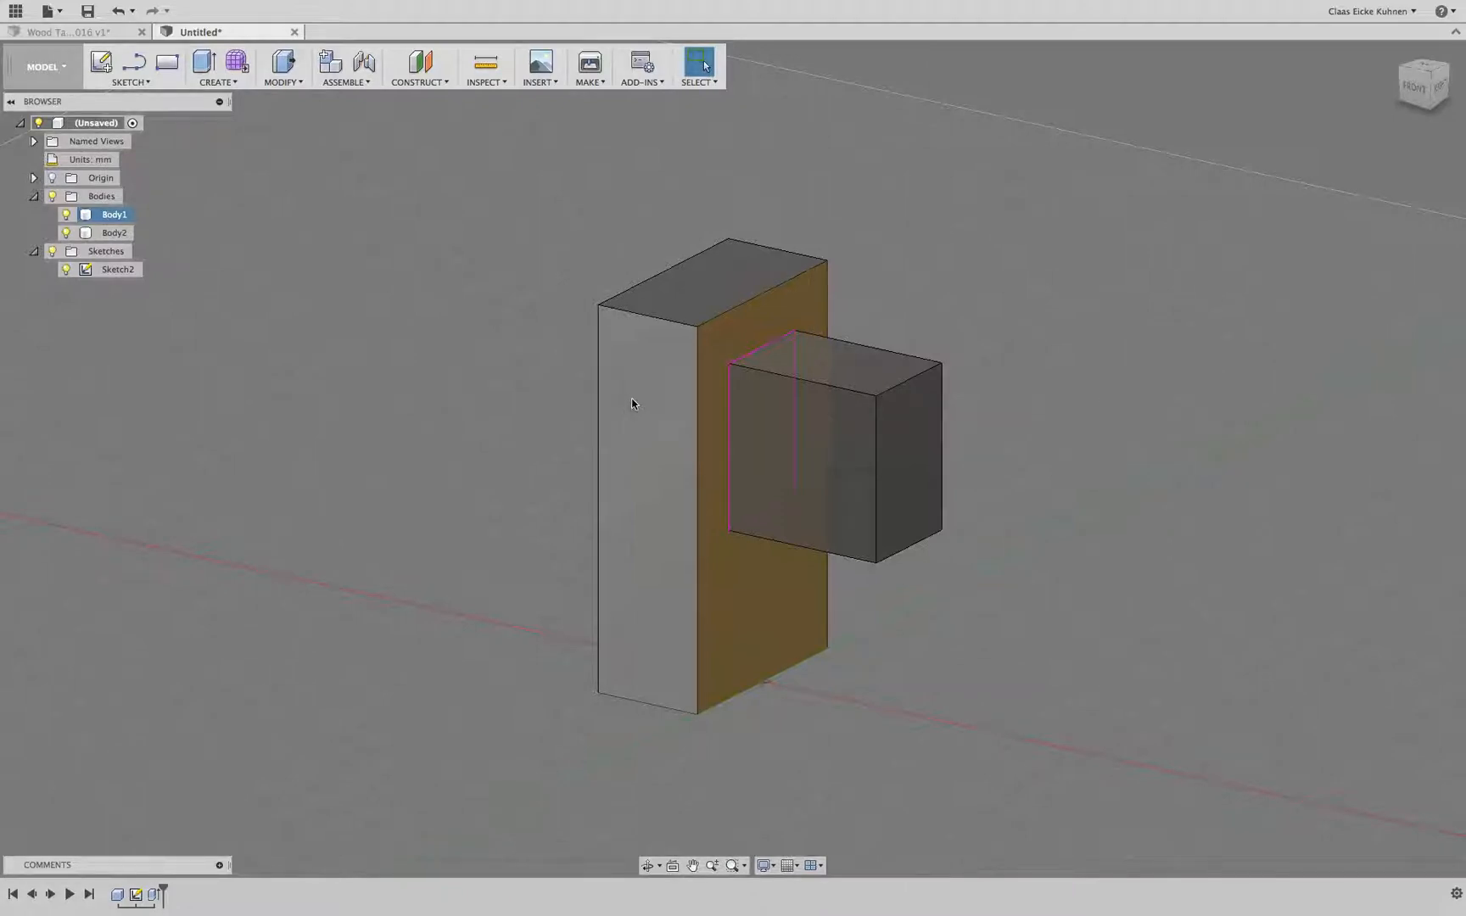
click(68, 233)
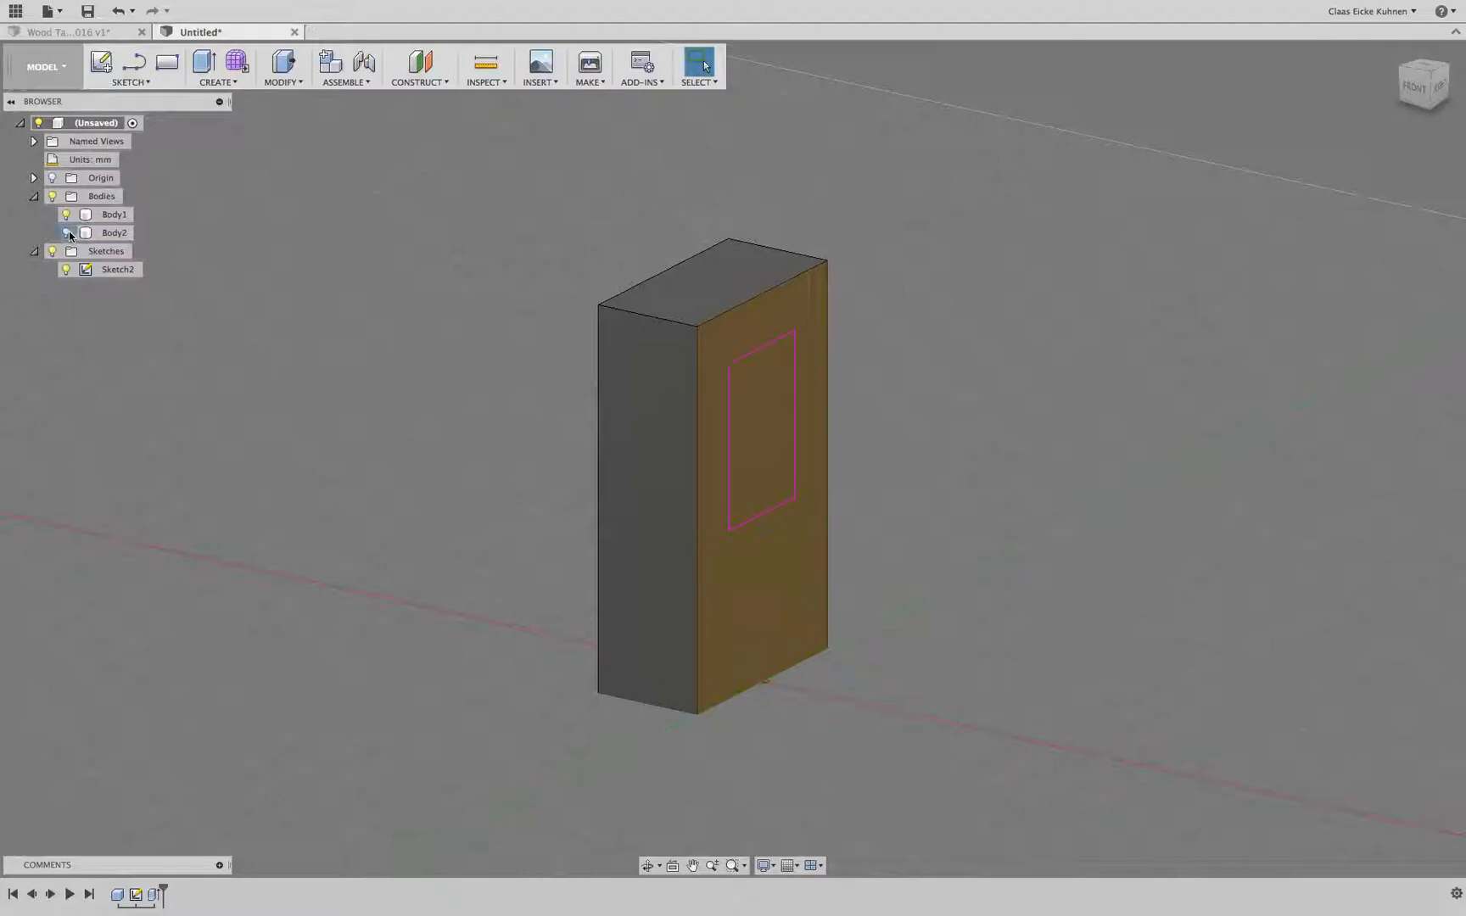
click(68, 233)
click(66, 215)
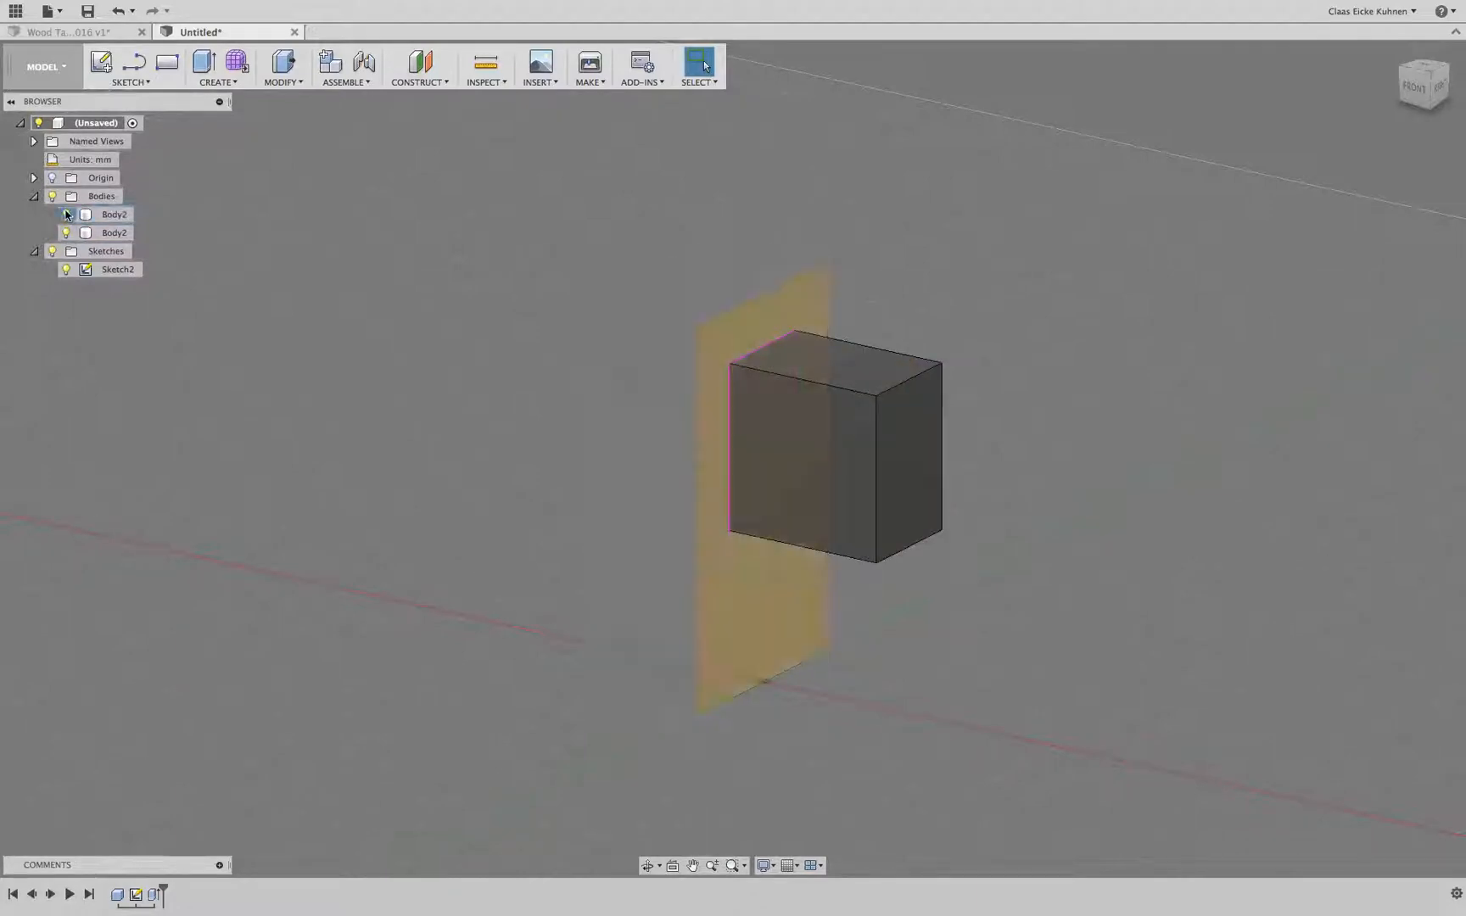
click(66, 215)
click(67, 215)
Step: Examine the contact area of the short block with Body1 alternately shown and hidden
drag(1421, 90, 1446, 88)
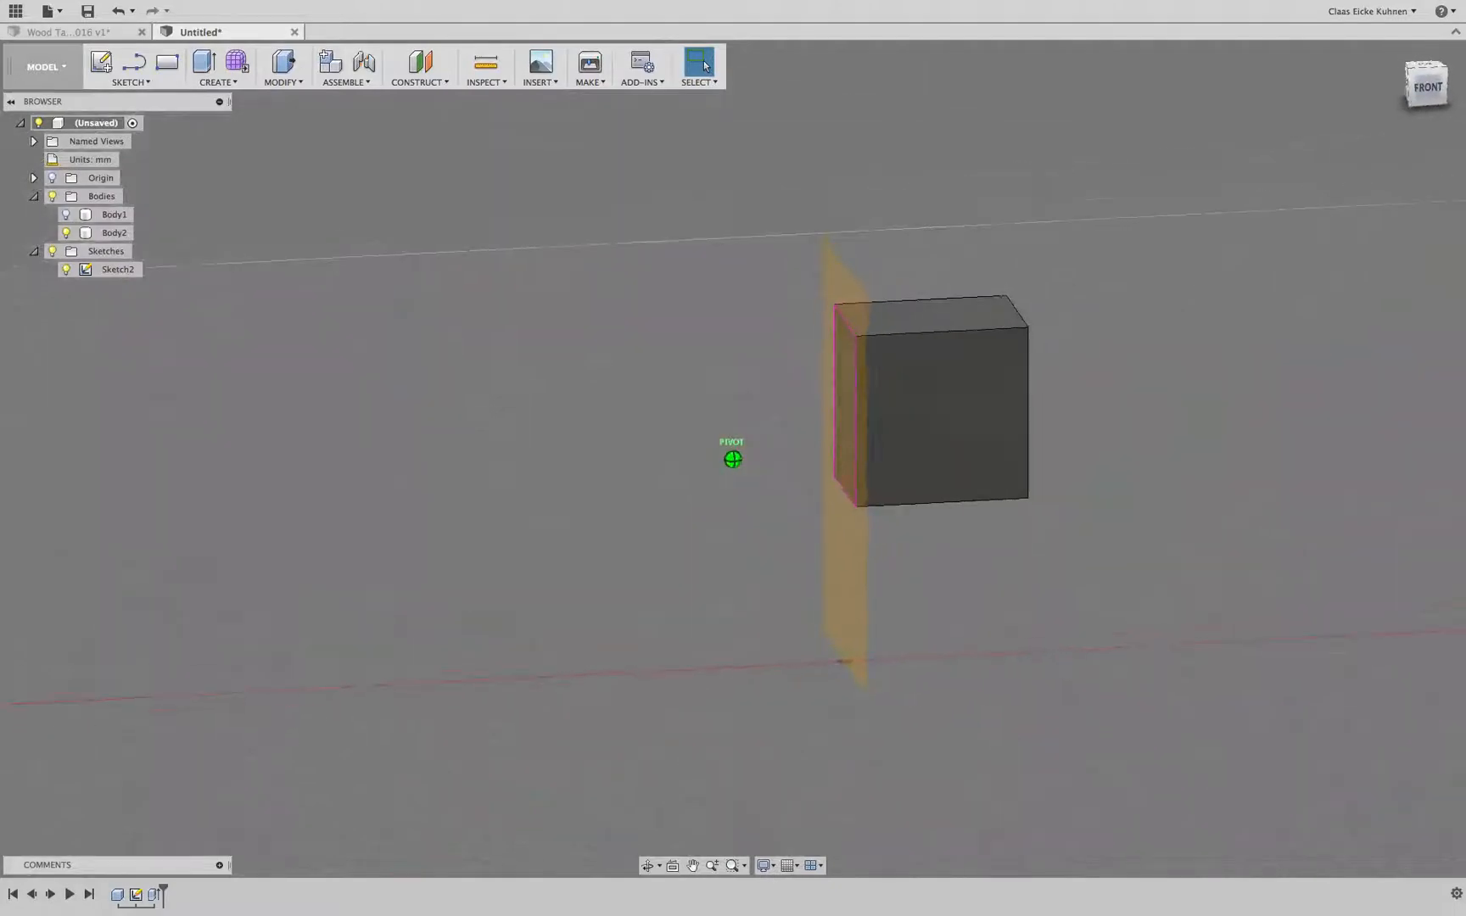
click(65, 214)
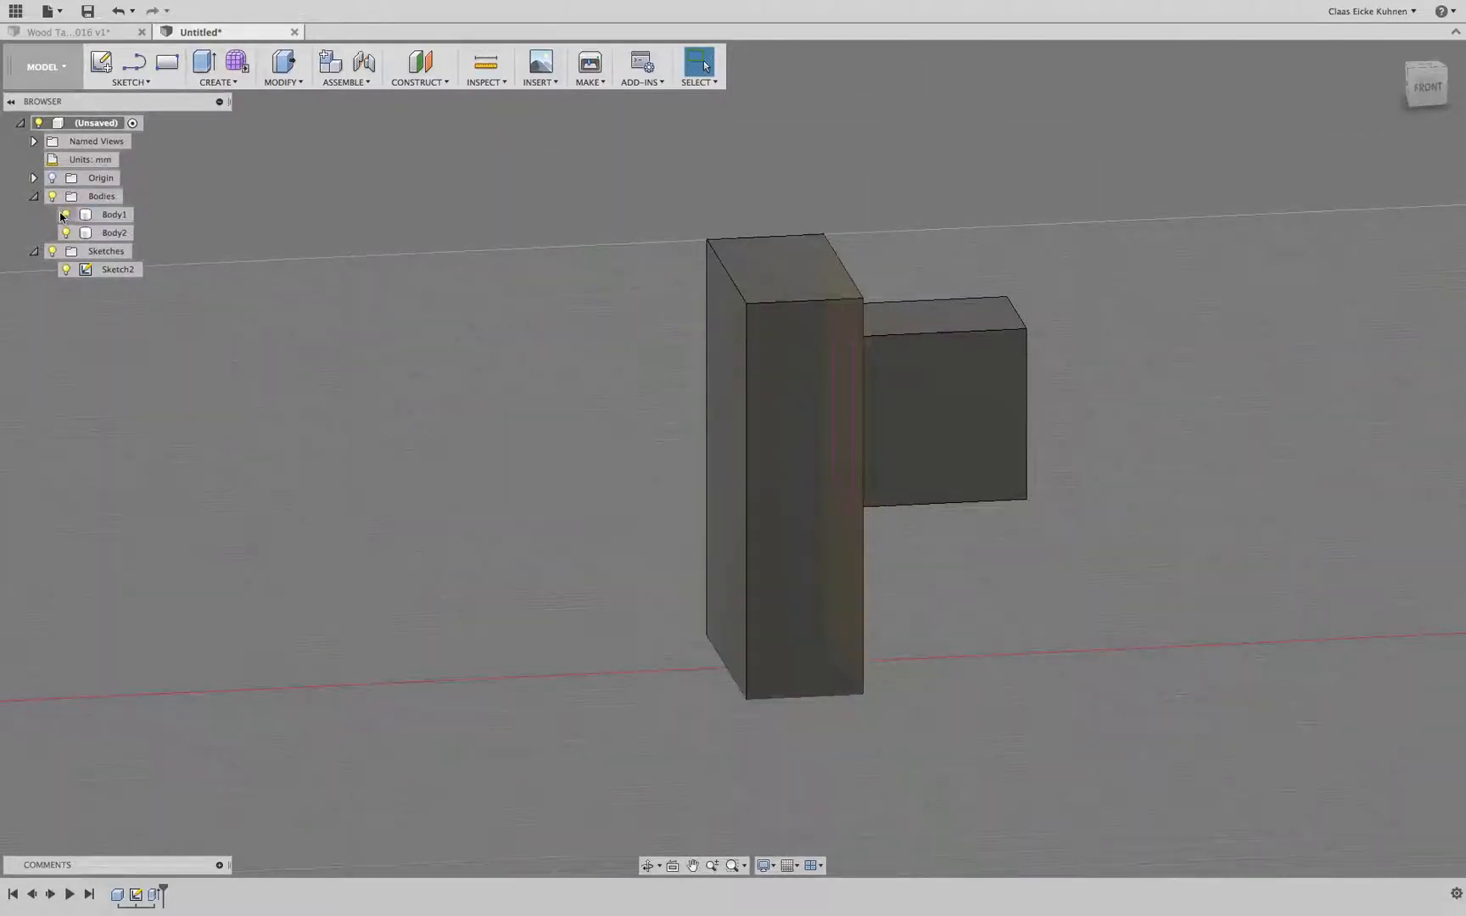
click(65, 215)
click(65, 215)
click(65, 215)
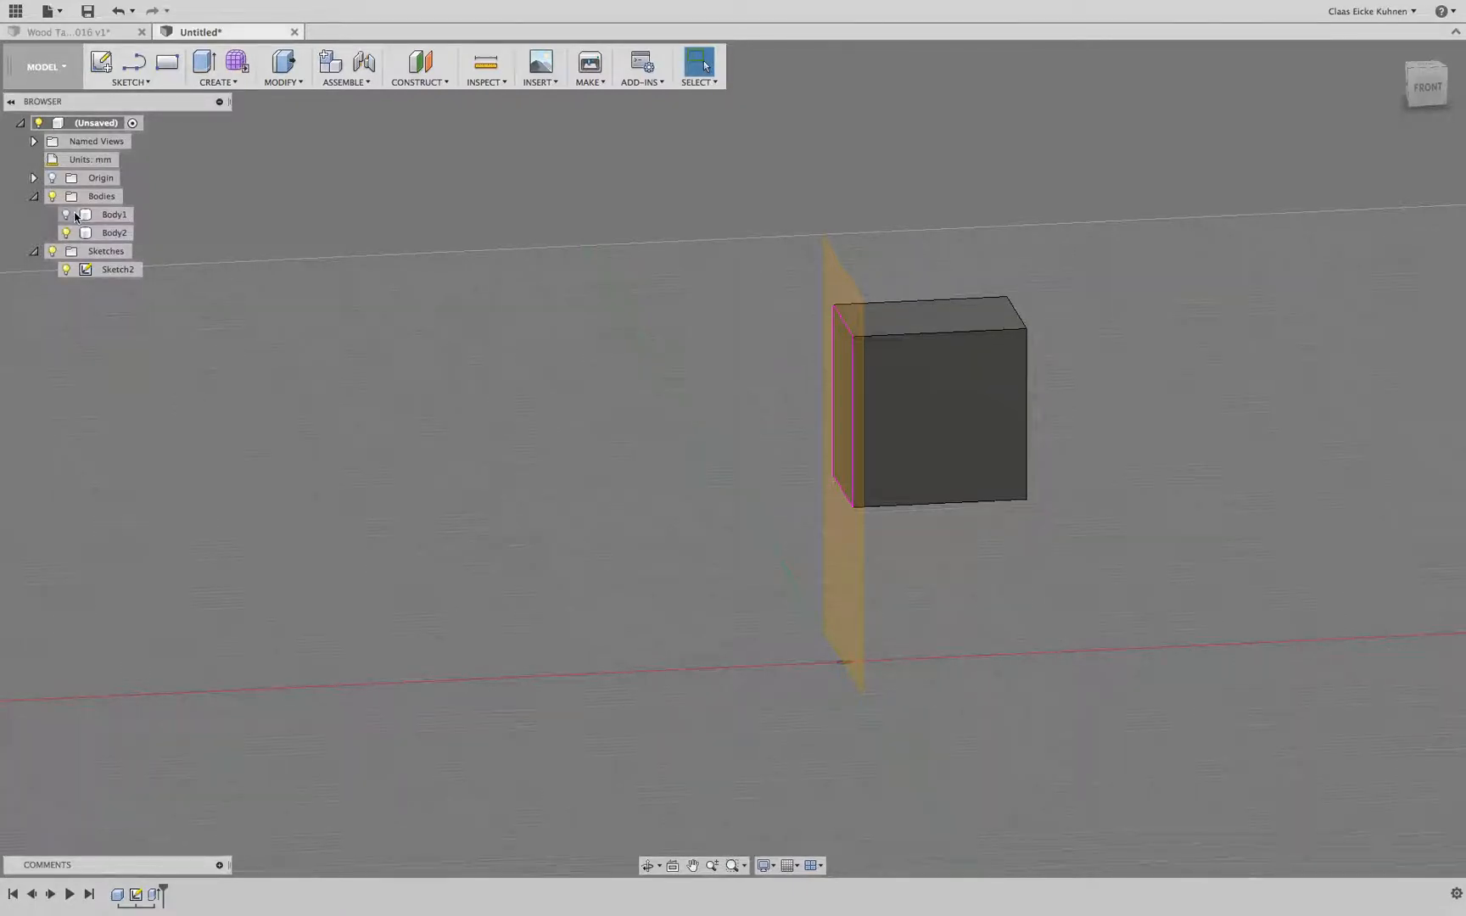
Step: Edit Sketch2 and draw a rectangle about 8 × 22 mm inside the short block's outline, then finish the sketch
drag(1418, 100, 1450, 95)
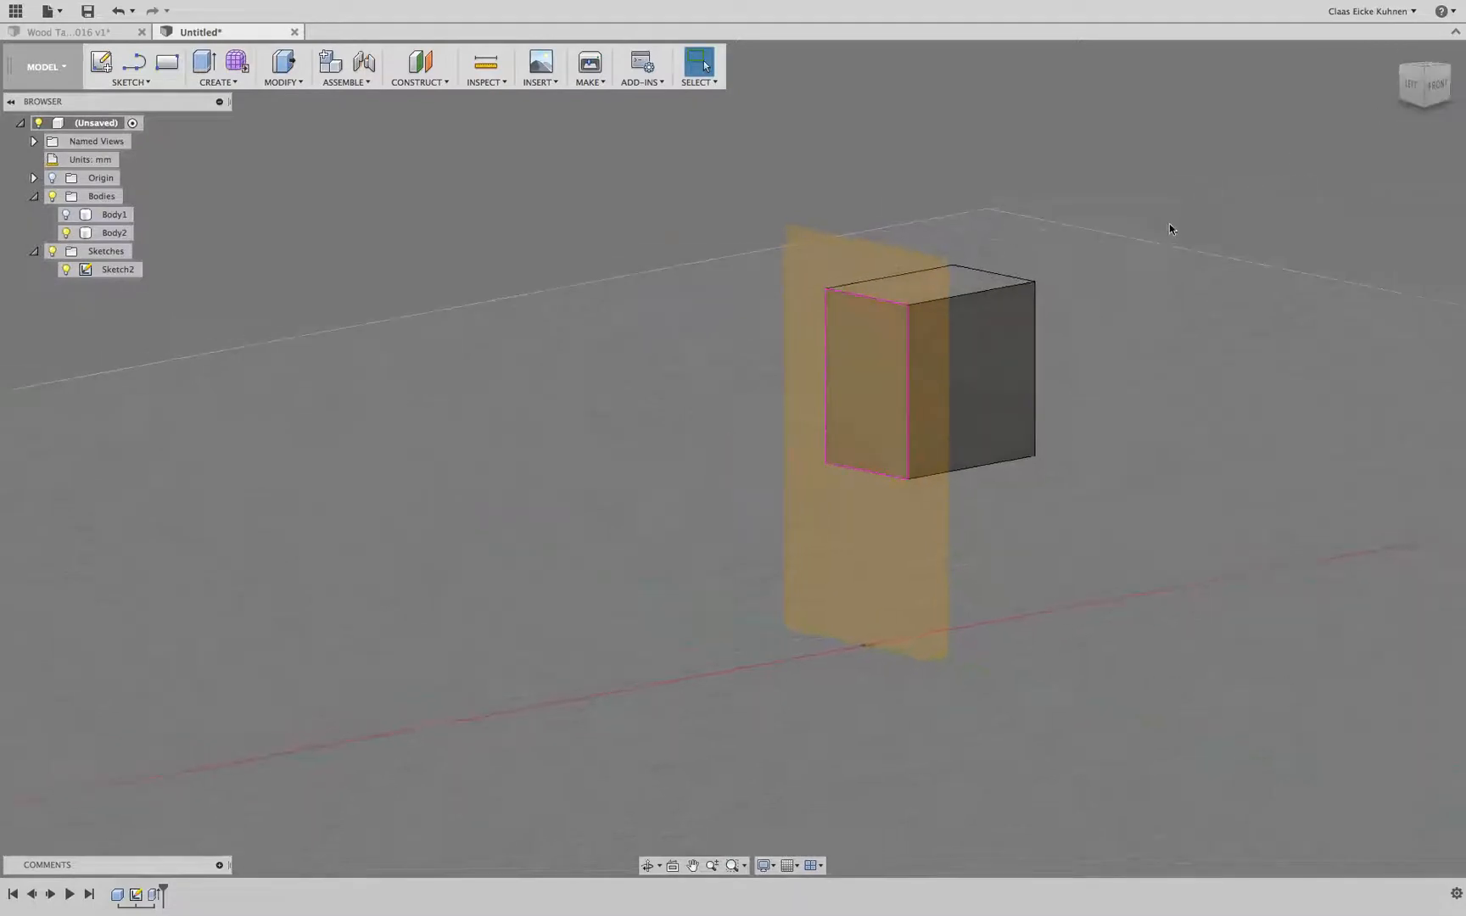
middle_drag(1170, 228, 734, 251)
double_click(94, 269)
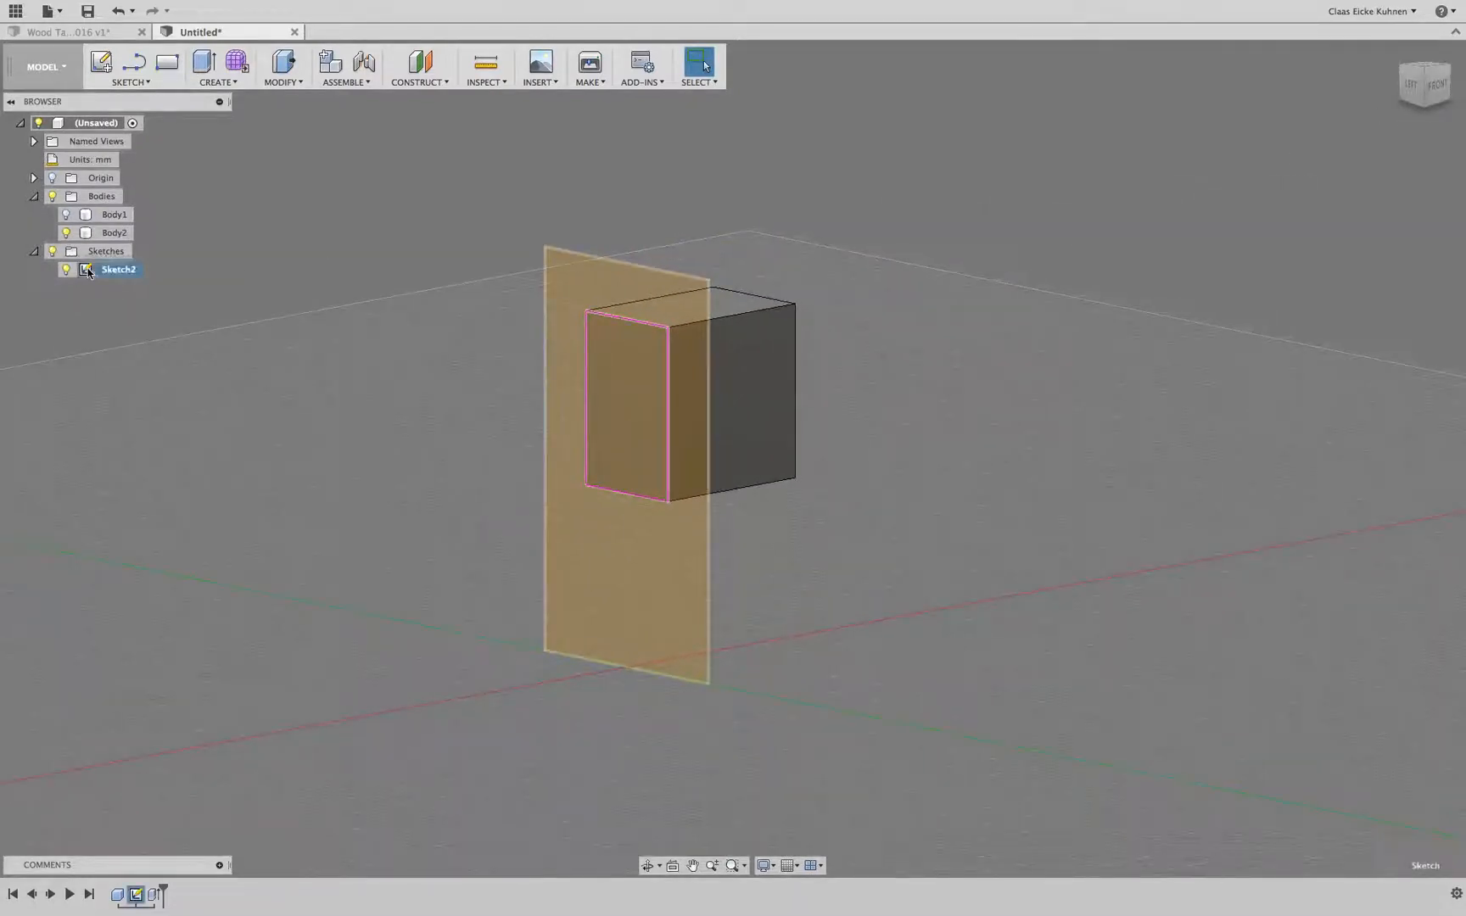
click(167, 63)
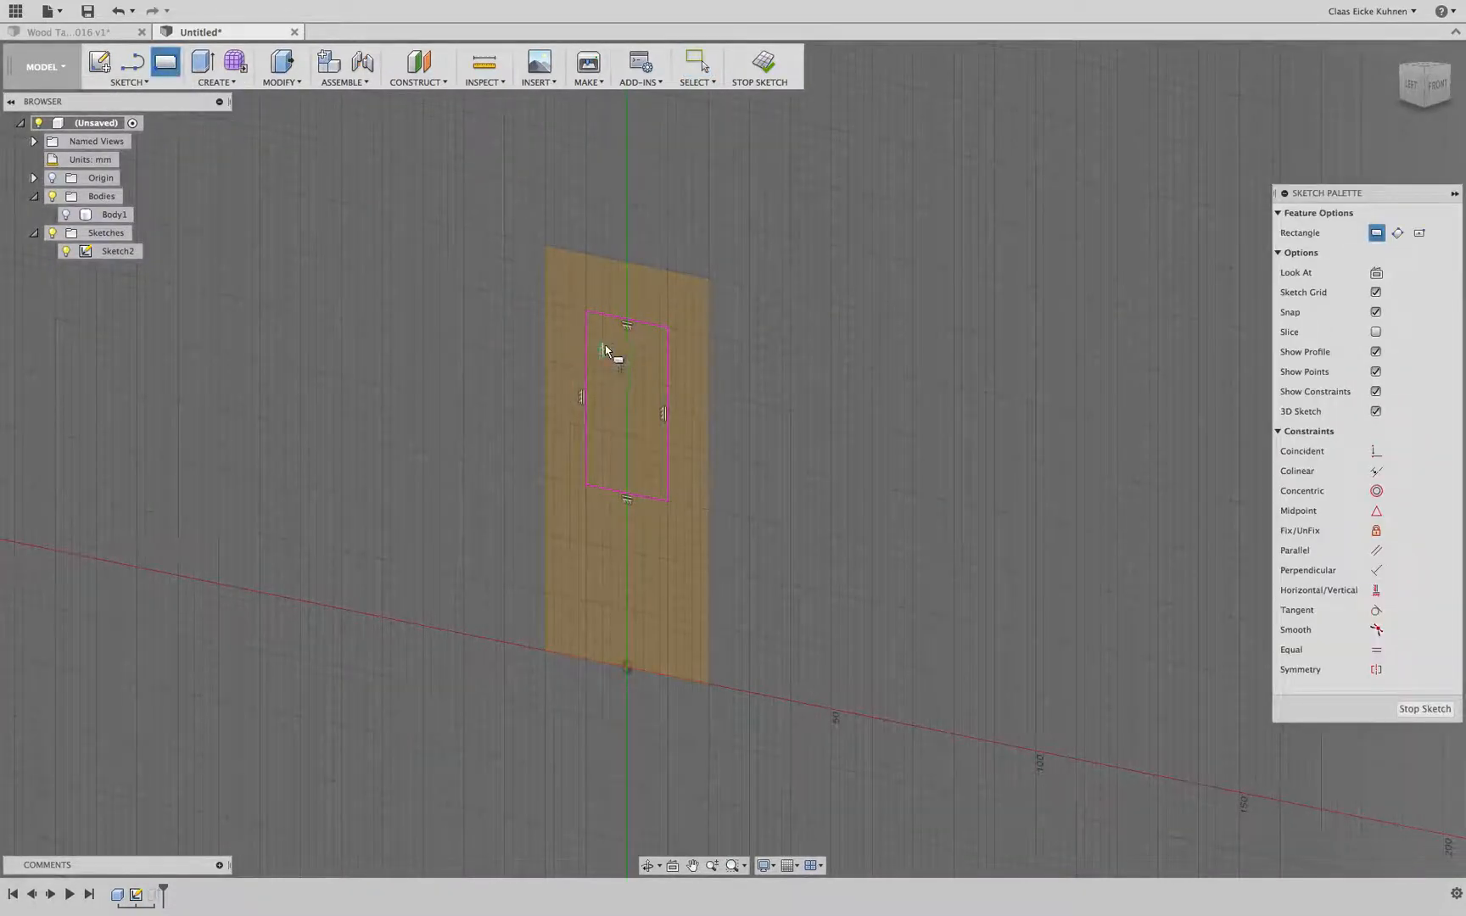
click(610, 339)
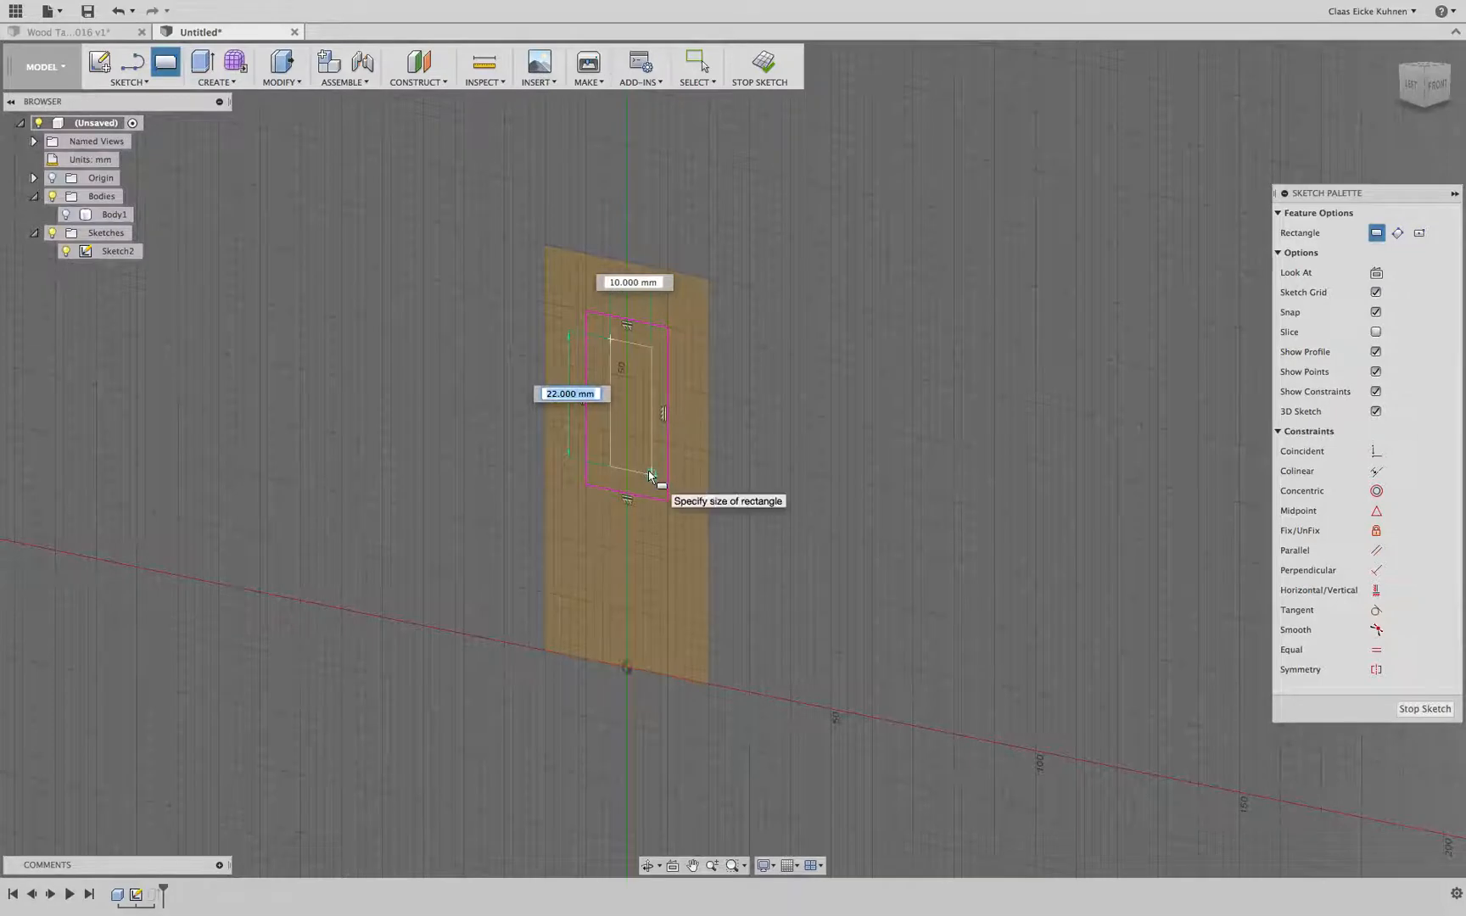
click(645, 471)
click(764, 61)
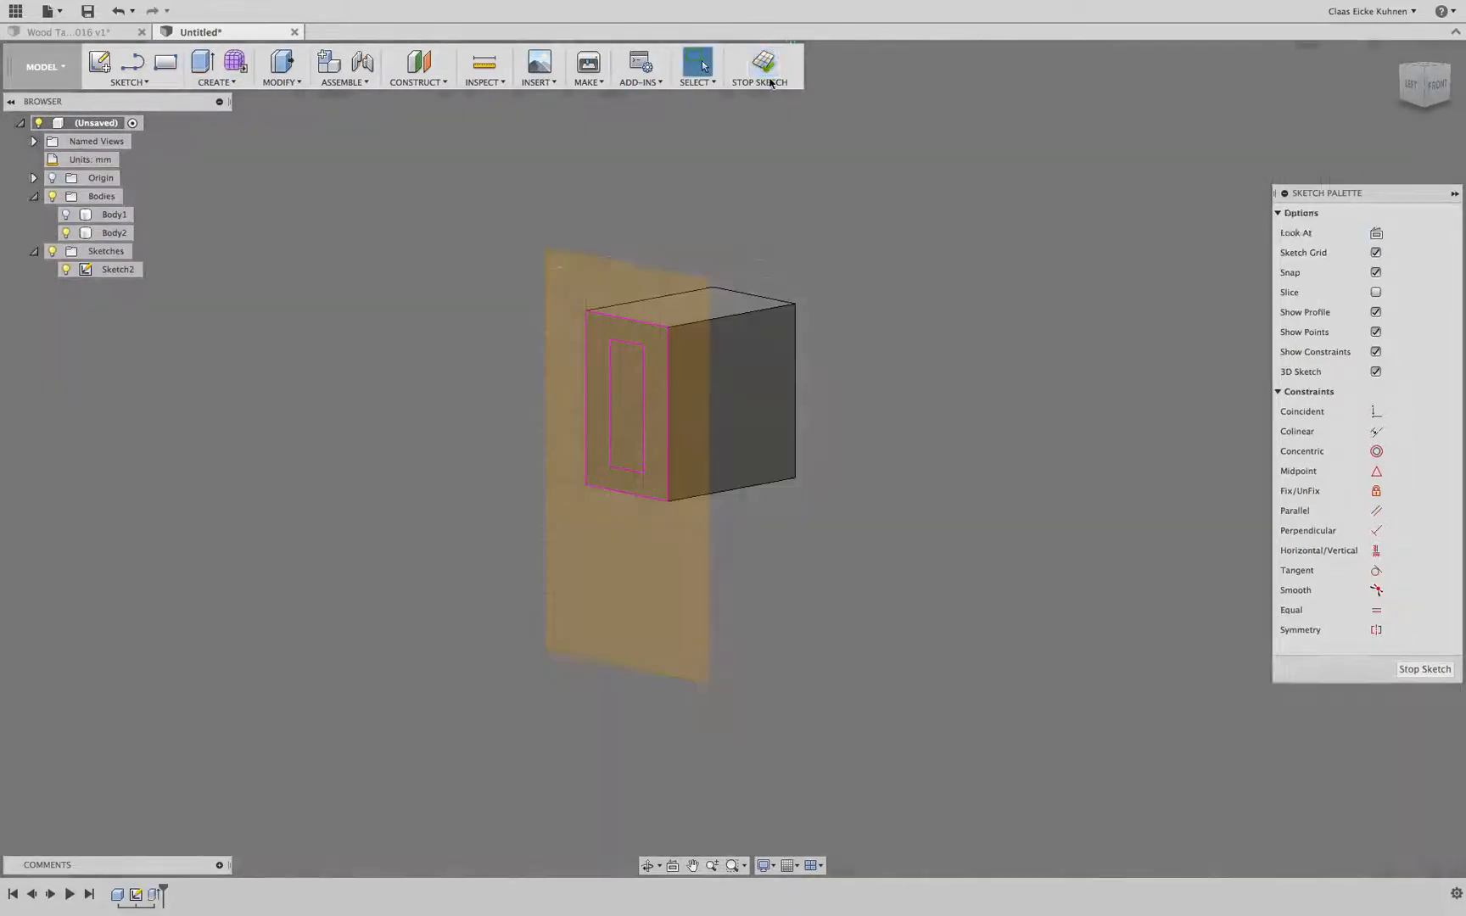
Step: Extrude the inner rectangle by -11.785 mm toward the hidden tall block, joining it to Body2 as a tenon
click(66, 216)
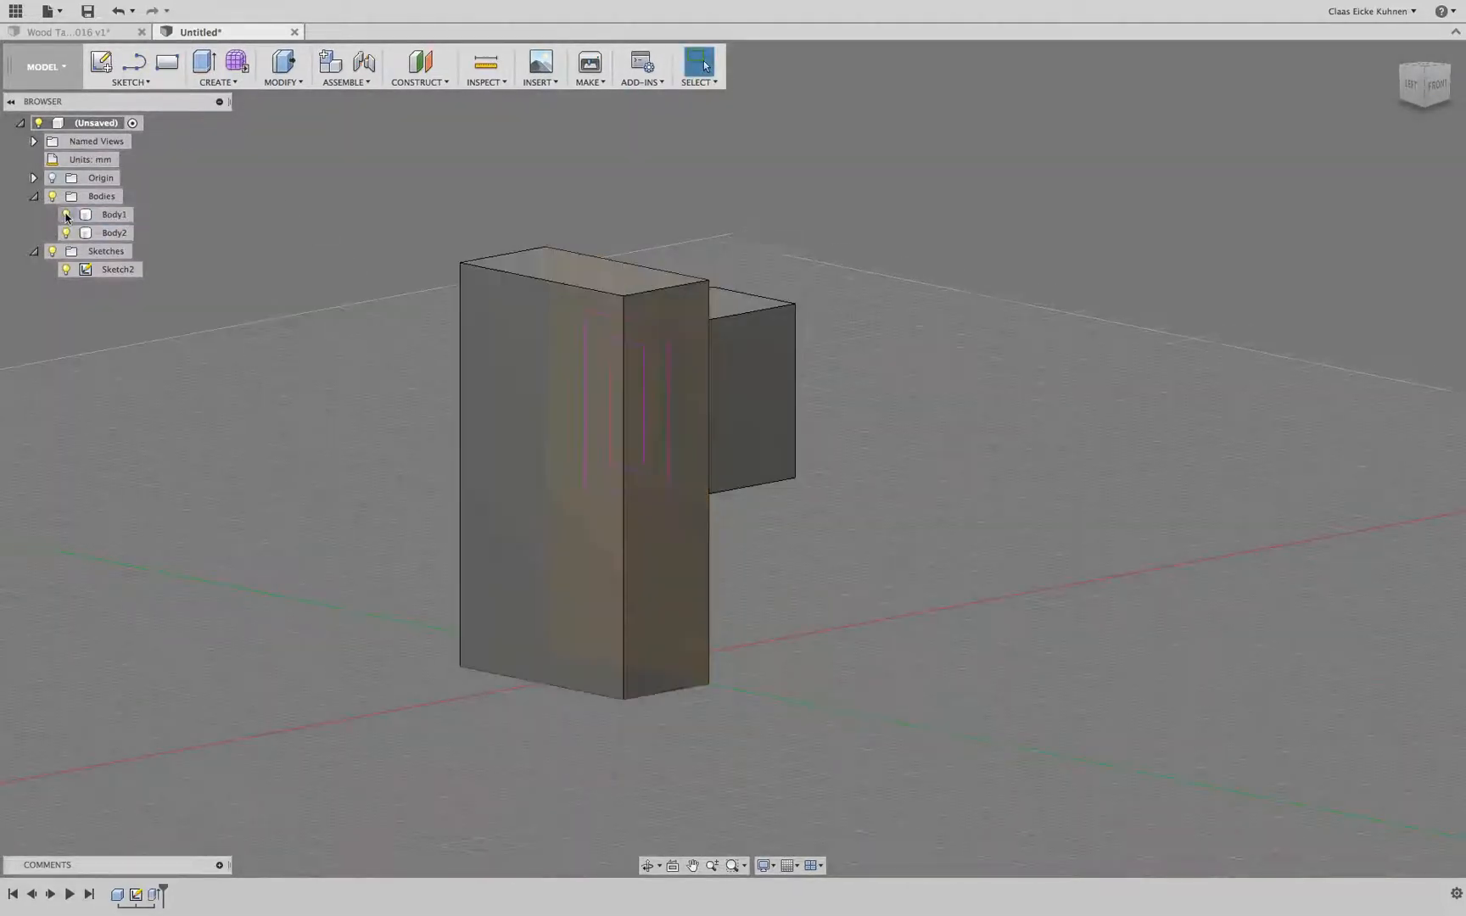
click(66, 215)
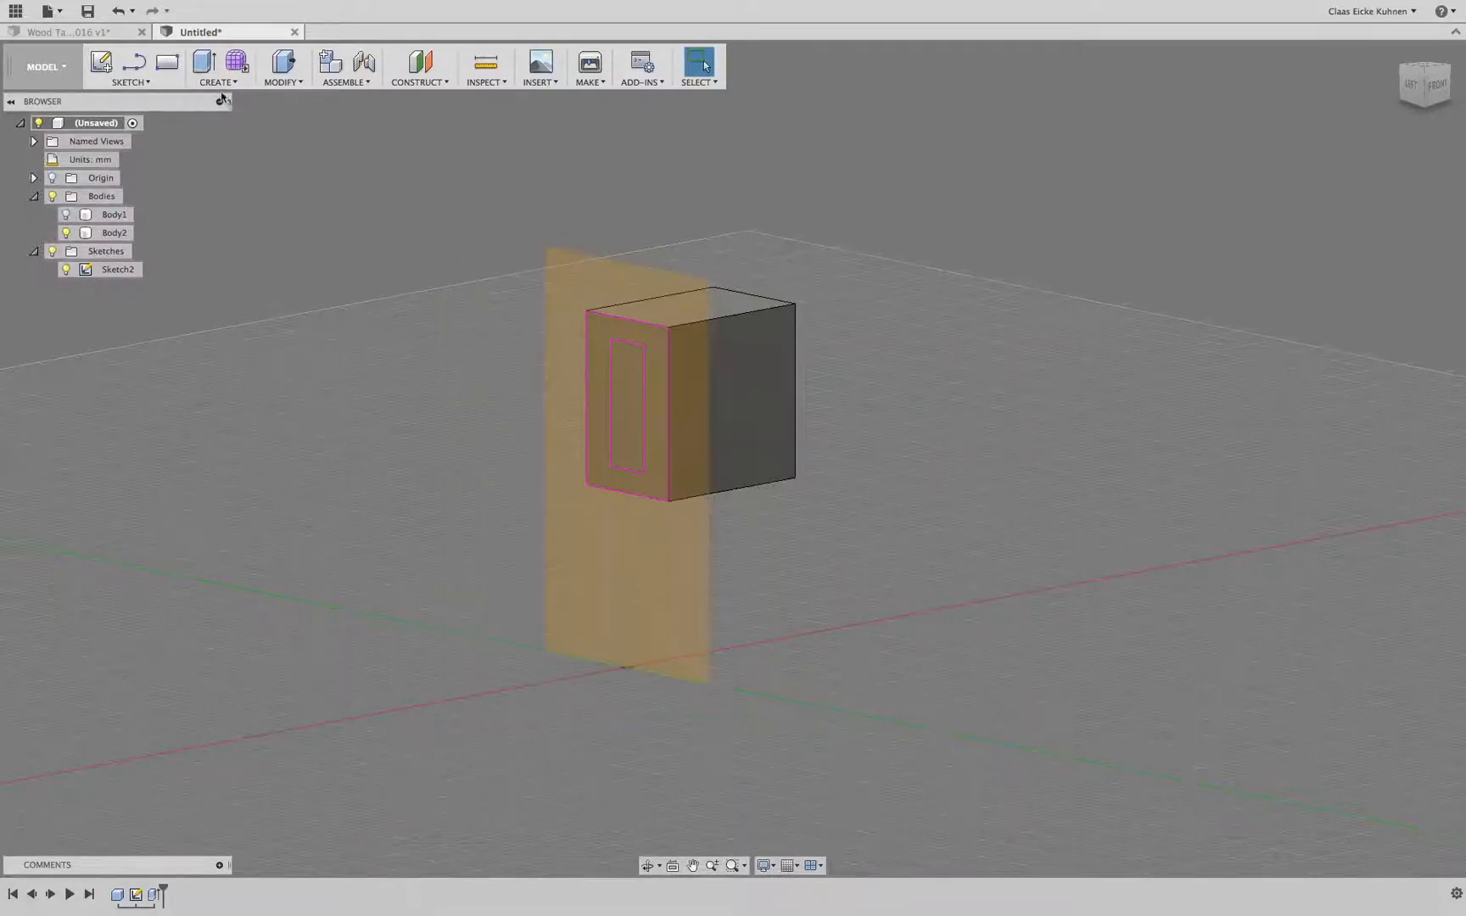
click(204, 61)
click(622, 392)
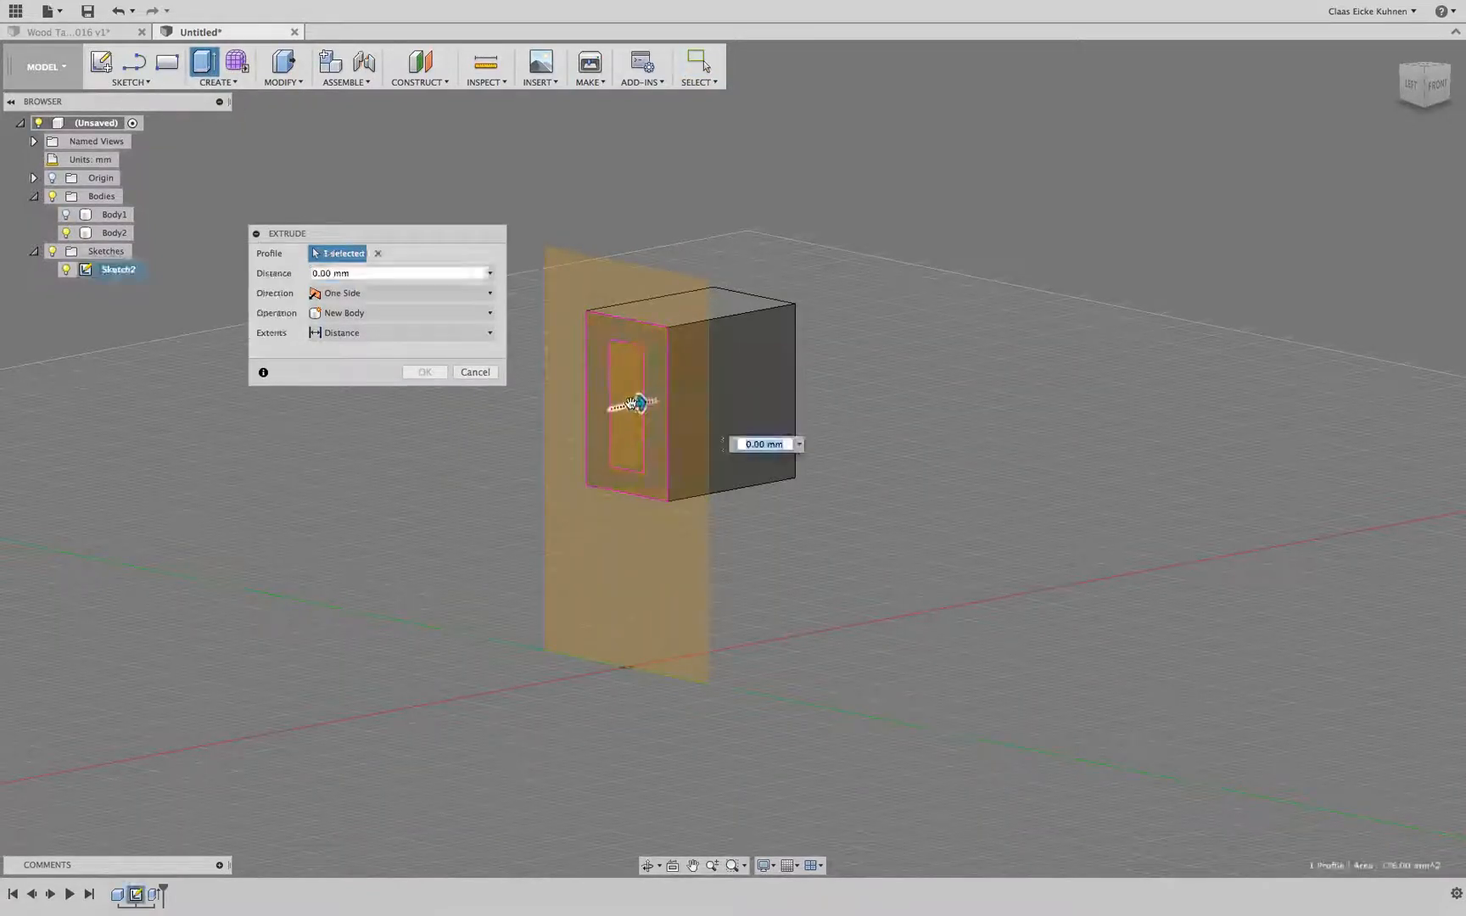
drag(638, 404, 591, 425)
click(393, 336)
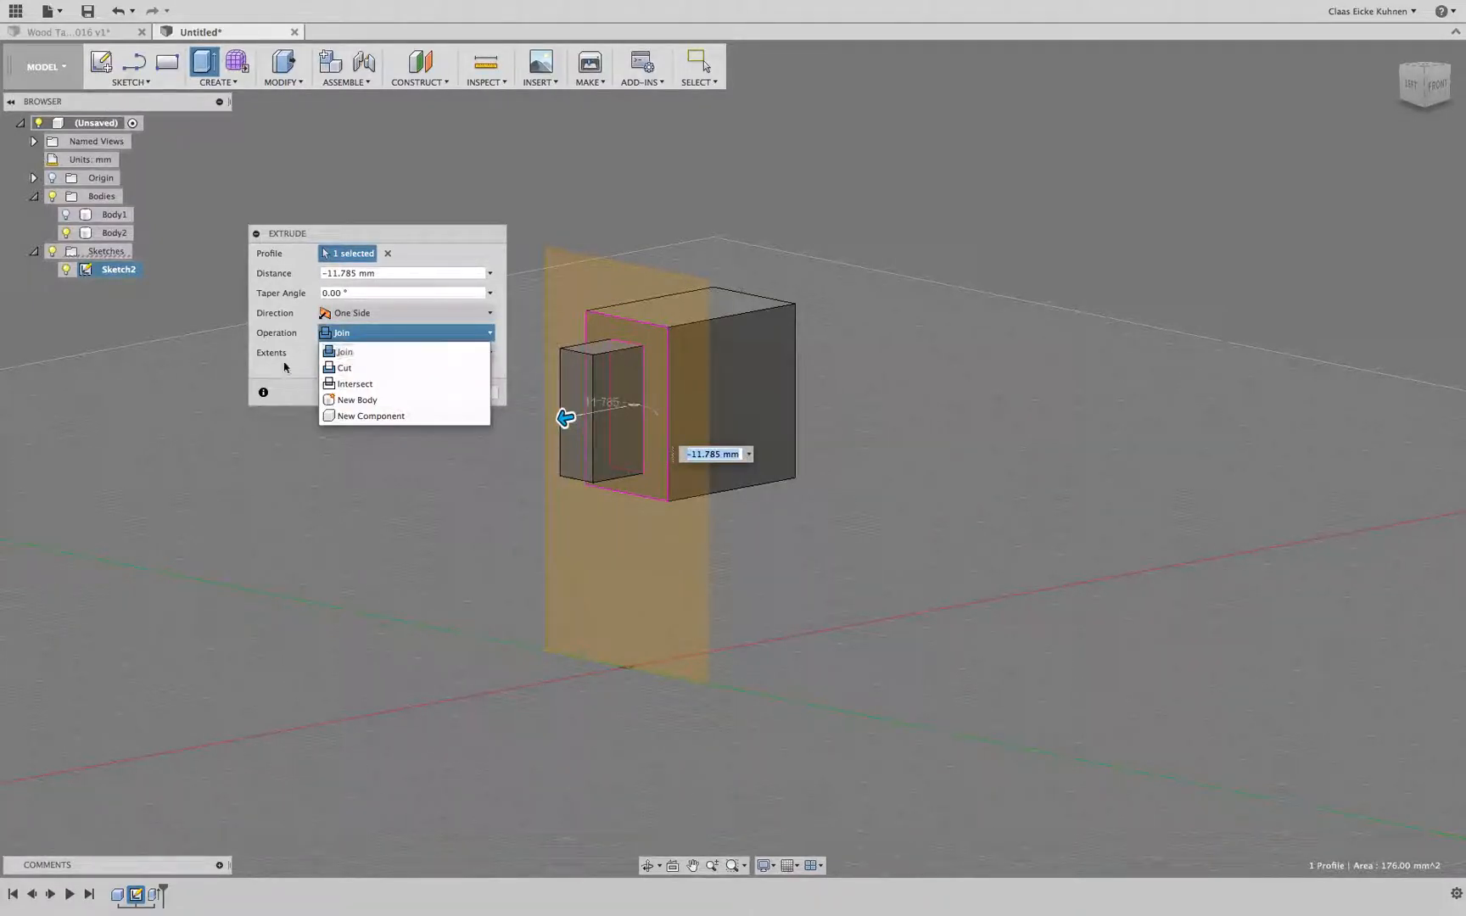
click(290, 392)
click(415, 395)
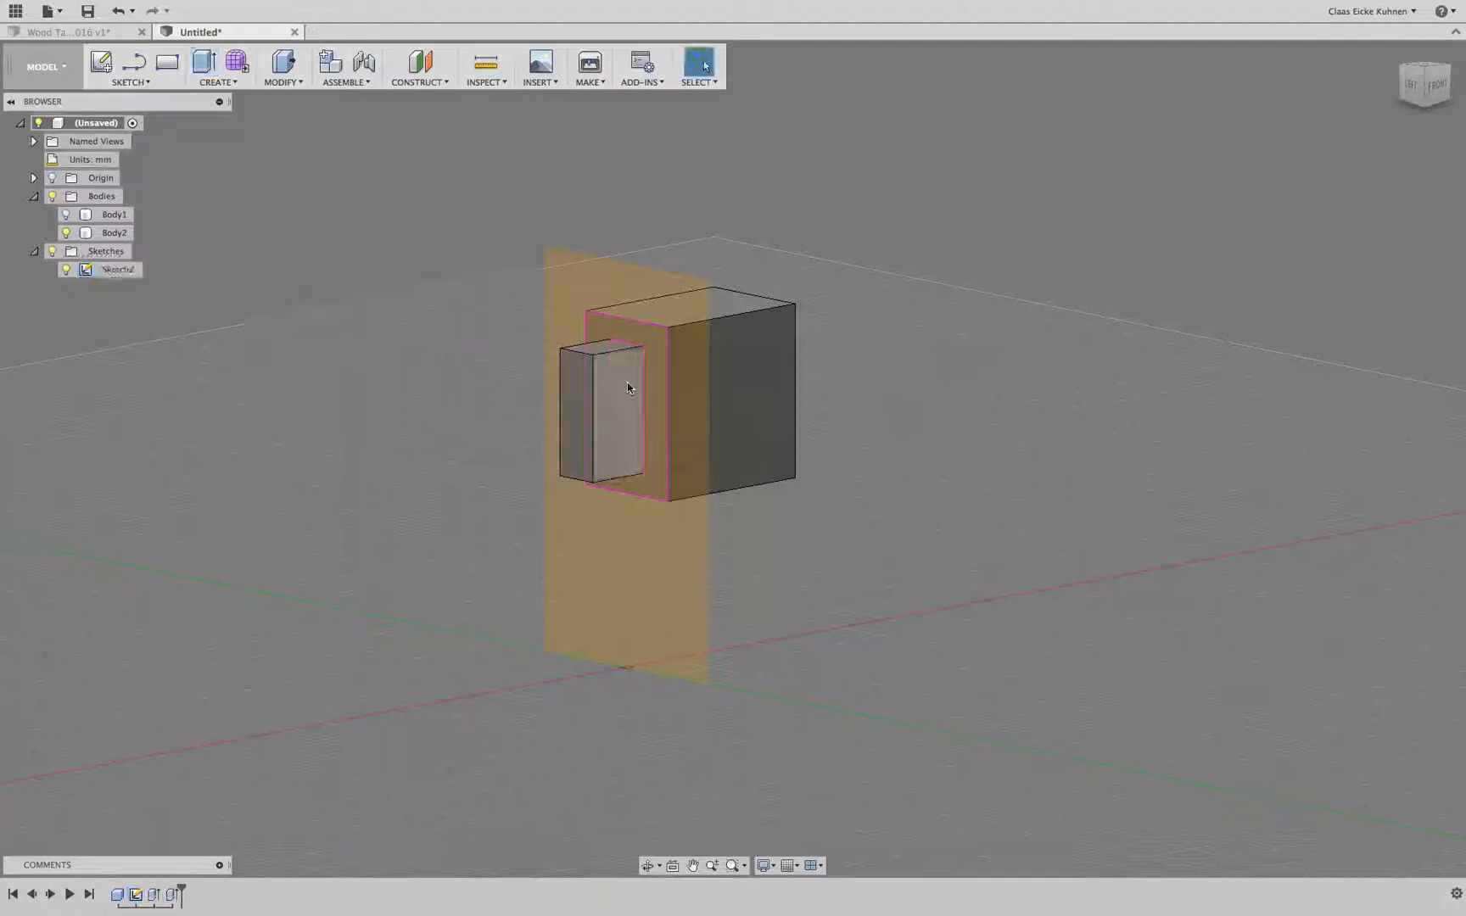
Step: Hide Sketch2 and show Body1 again, viewing it alone before bringing Body2 back
click(65, 269)
shift+middle_drag(1383, 88, 1372, 85)
mouse_move(1372, 85)
mouse_down()
mouse_move(1307, 80)
mouse_move(1330, 75)
mouse_up()
click(66, 214)
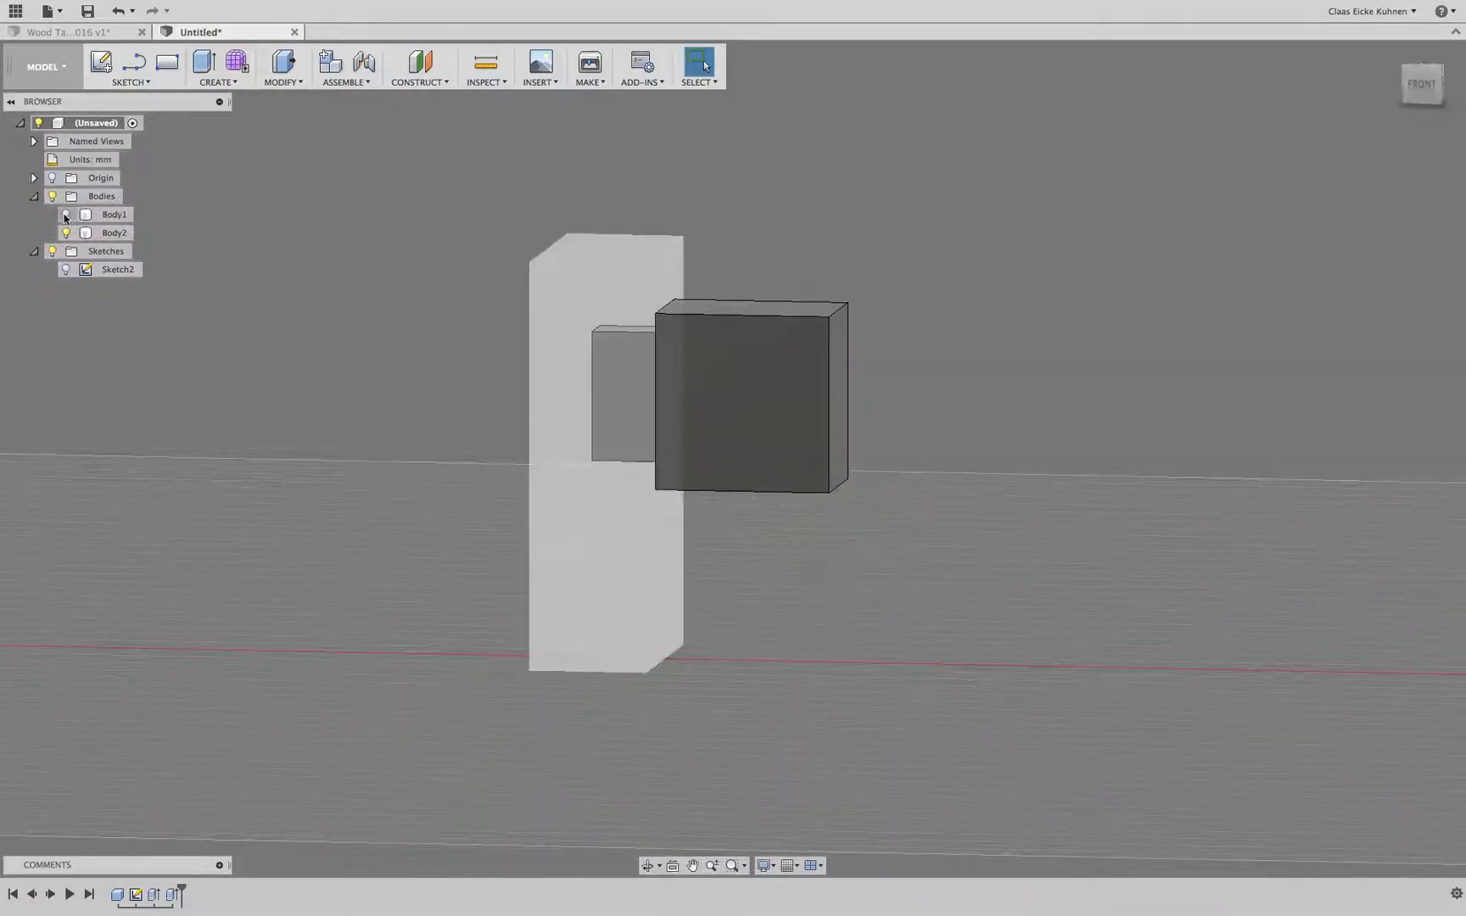
click(67, 232)
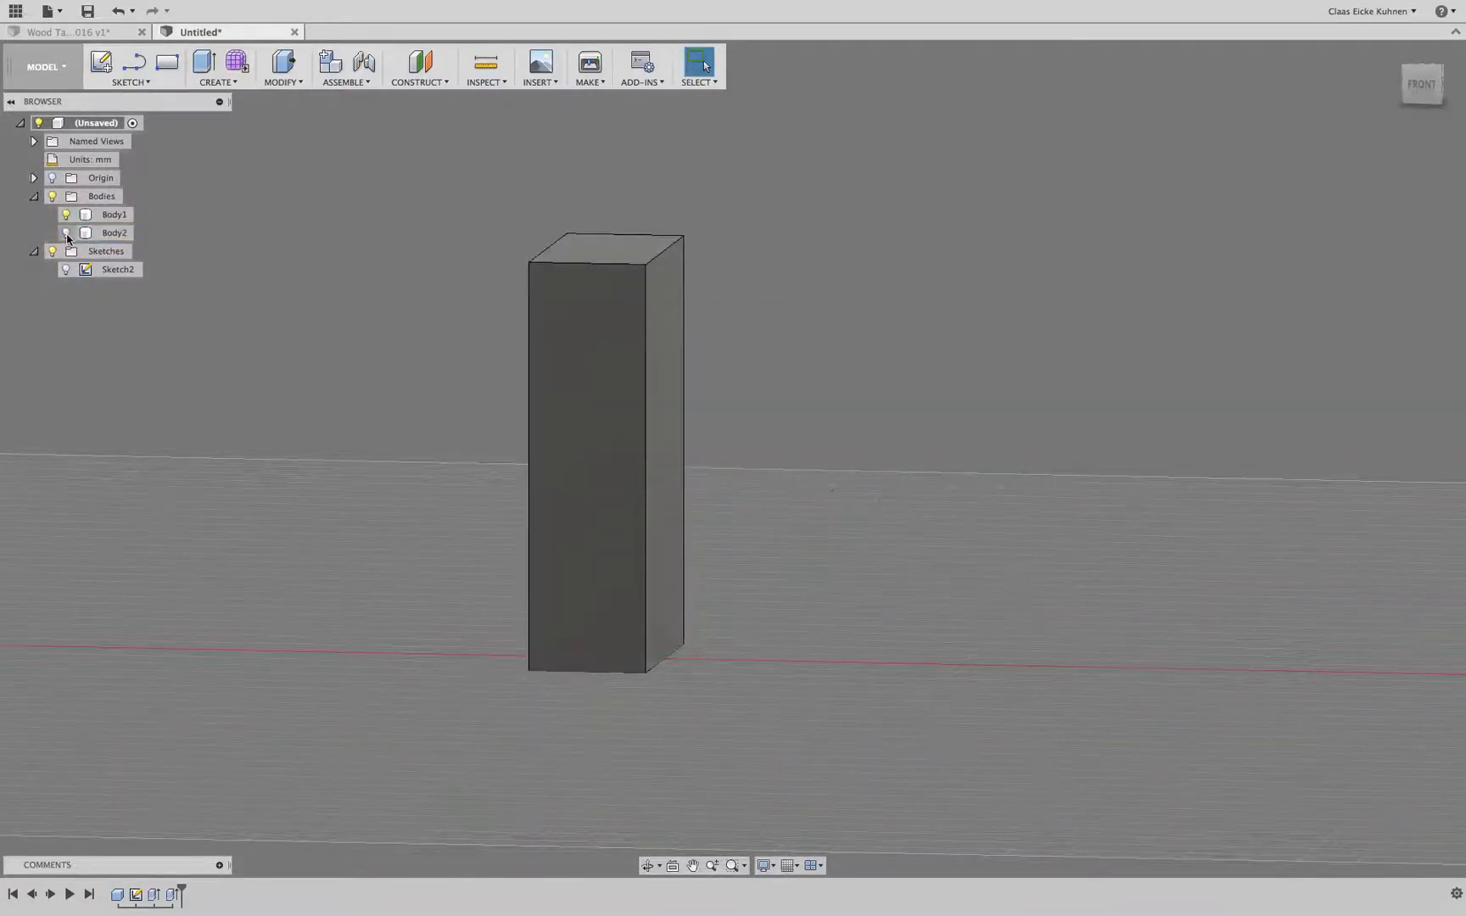
click(66, 232)
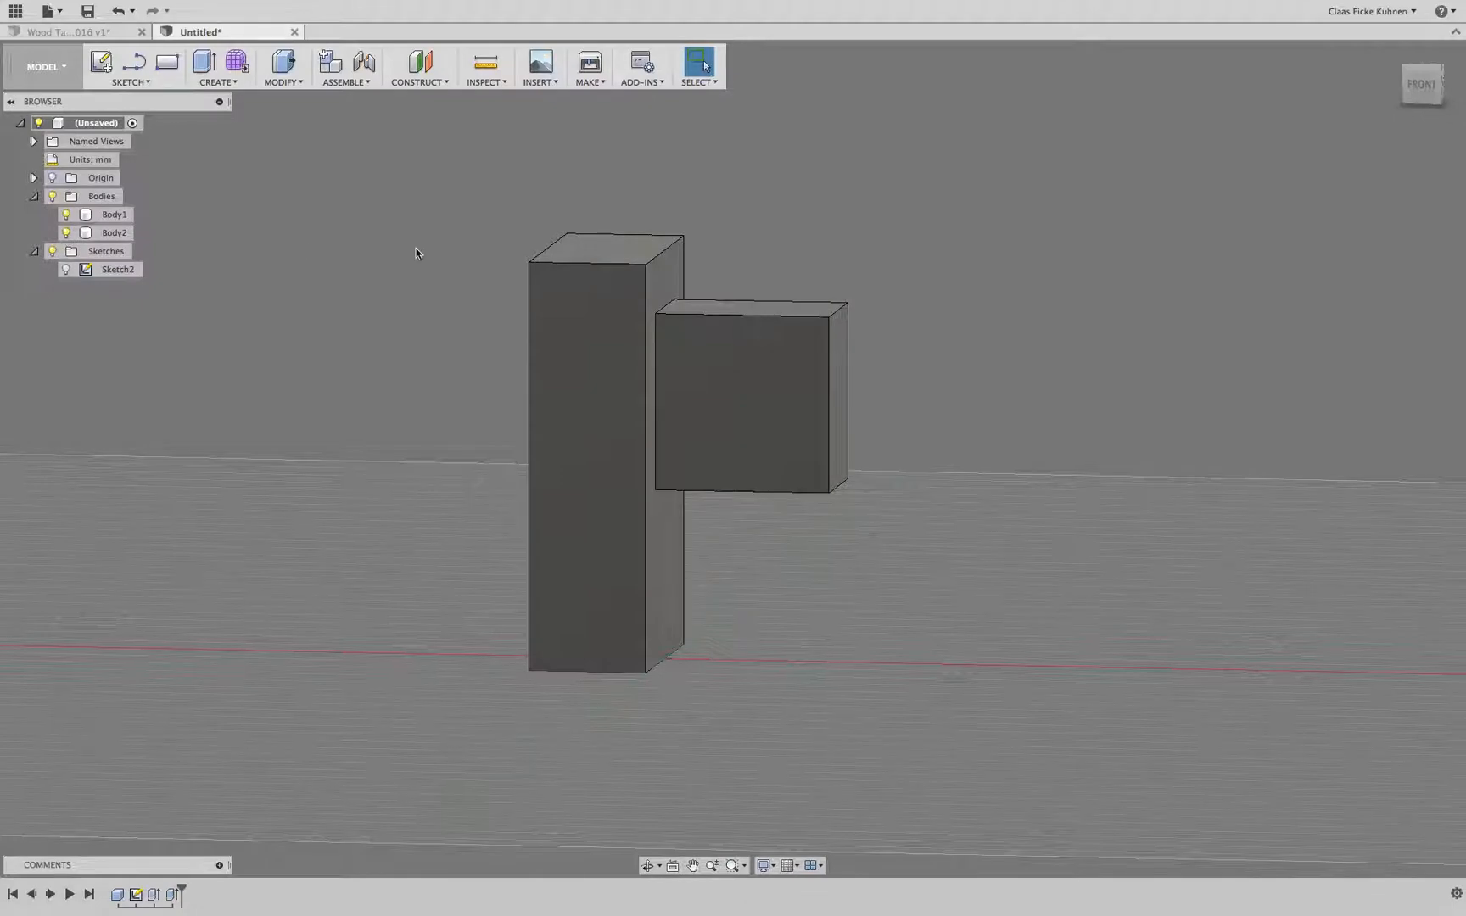
Step: Combine with Body1 as target and Body2 as tool using the Cut operation with Keep Tools enabled
click(279, 83)
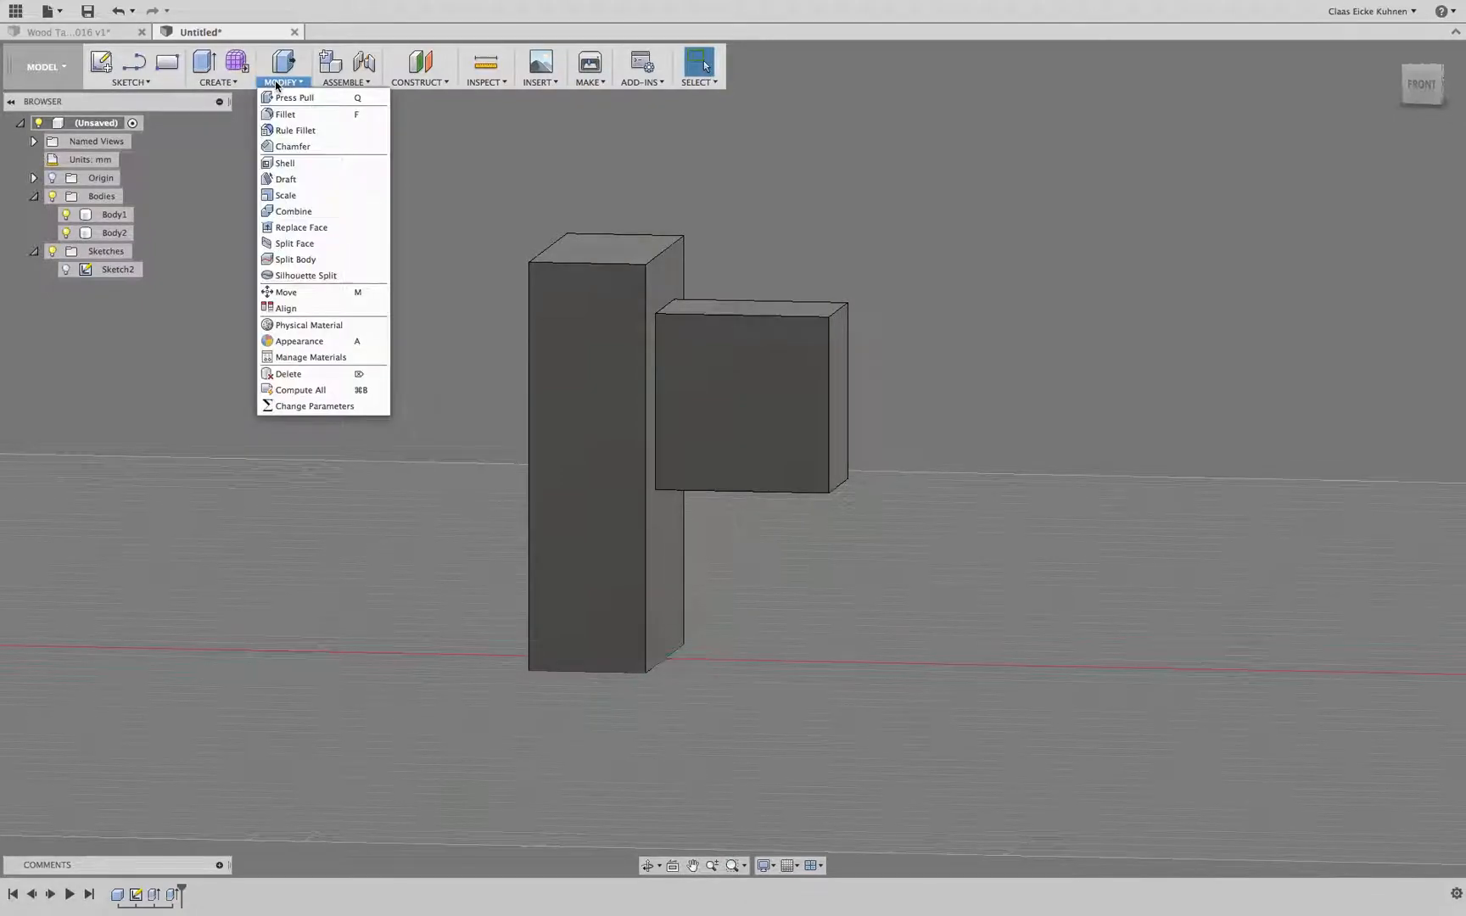
click(320, 216)
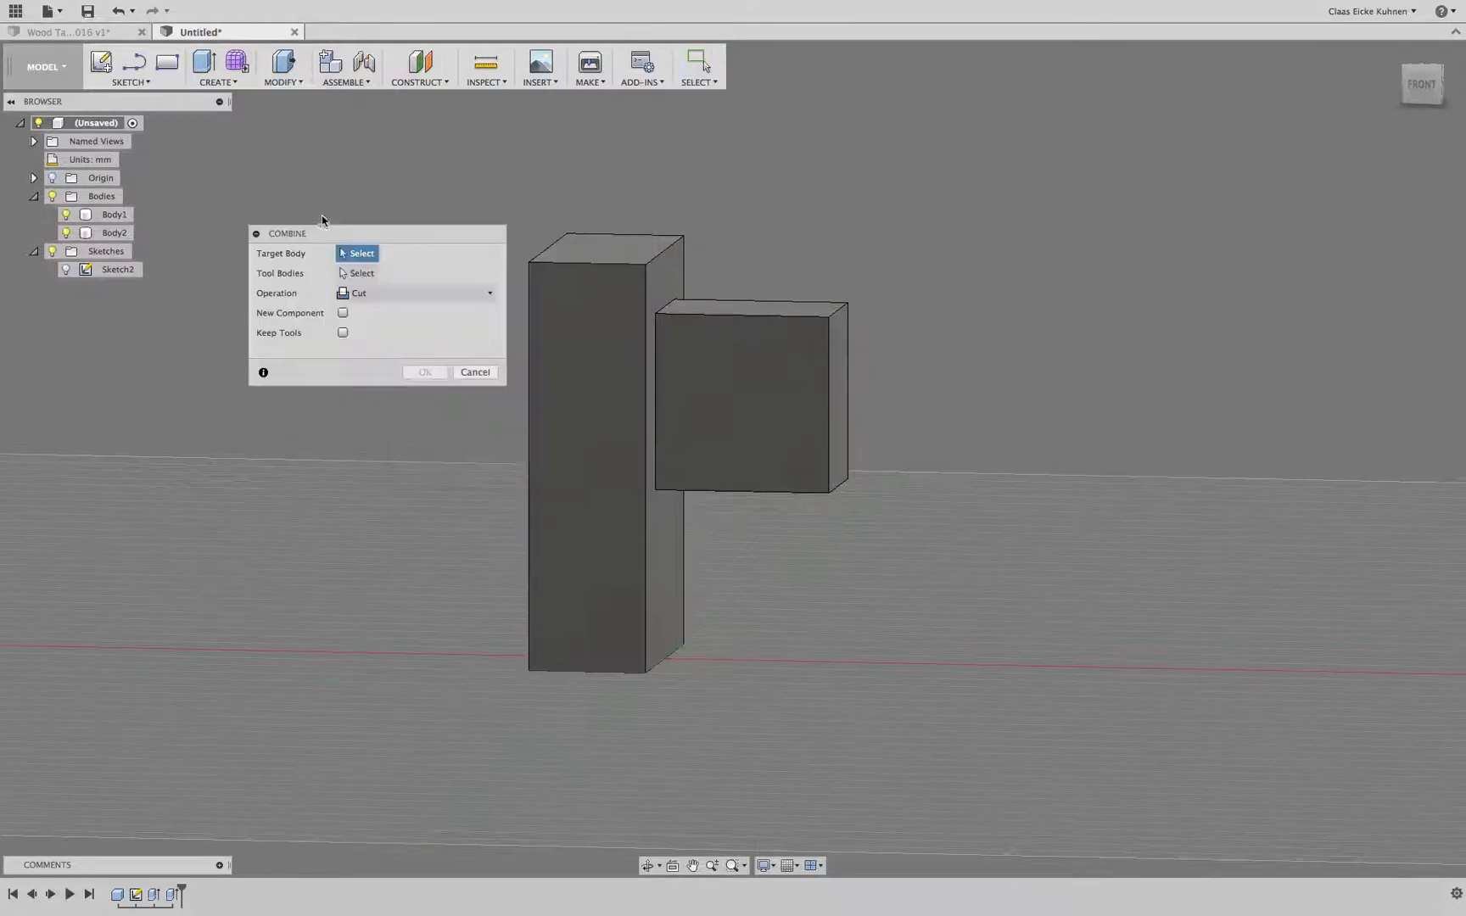
click(617, 259)
click(835, 333)
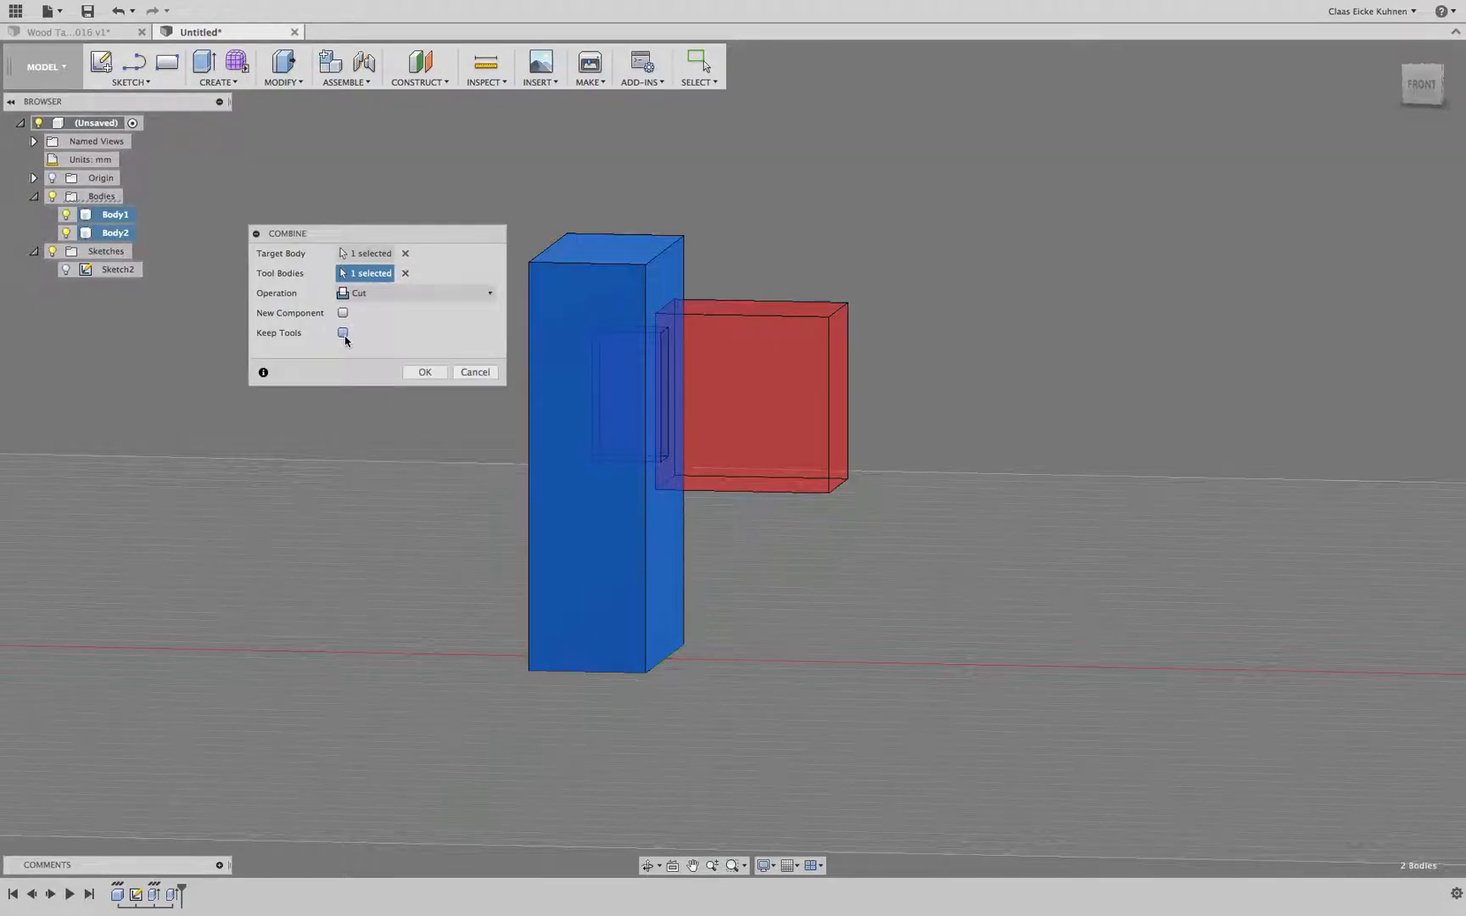
click(374, 293)
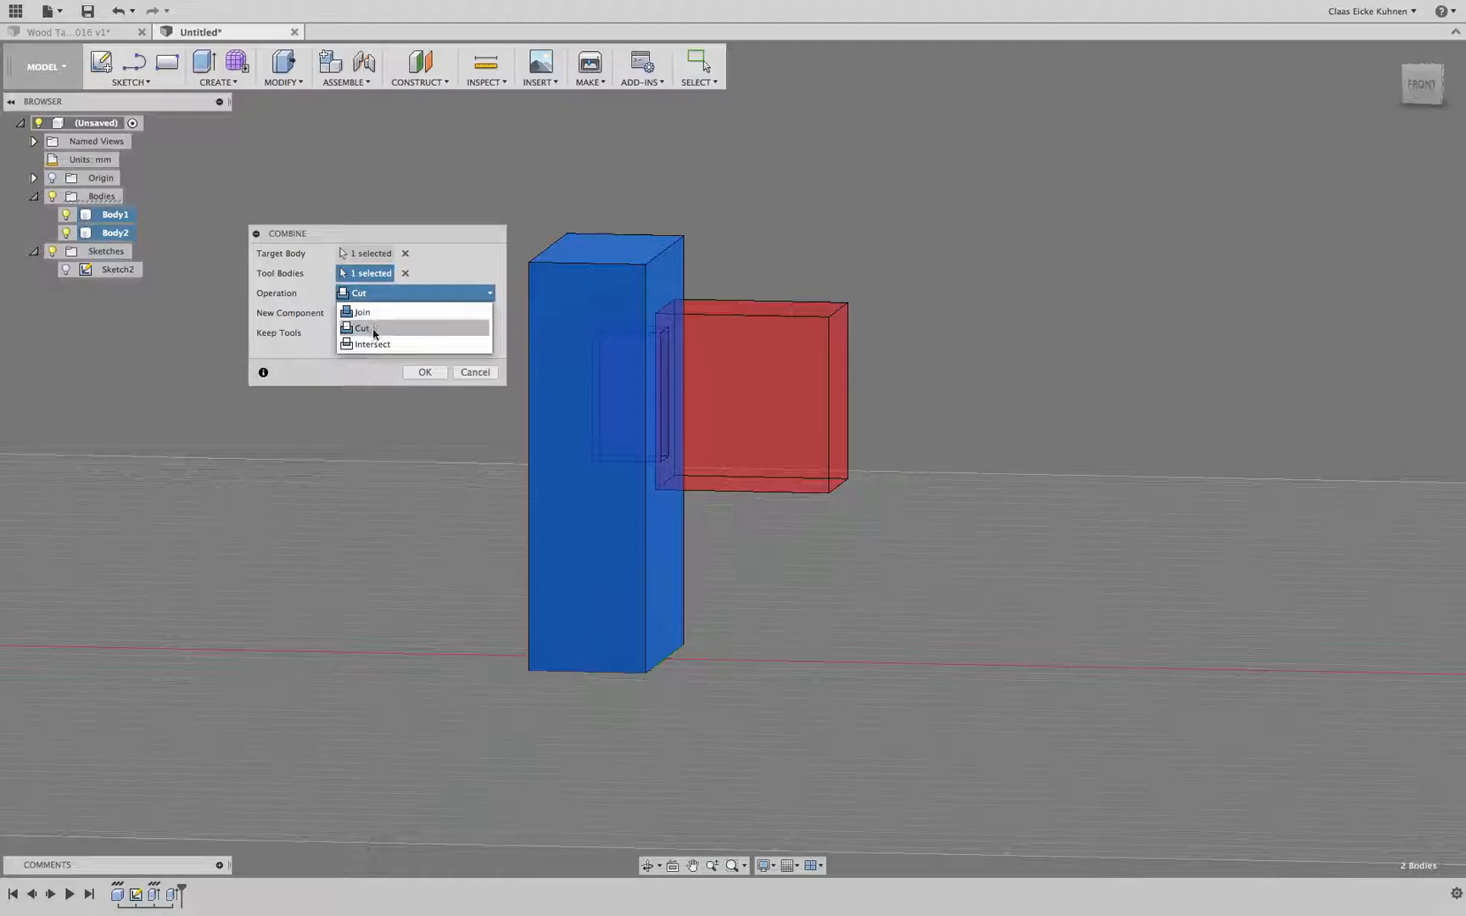
click(373, 311)
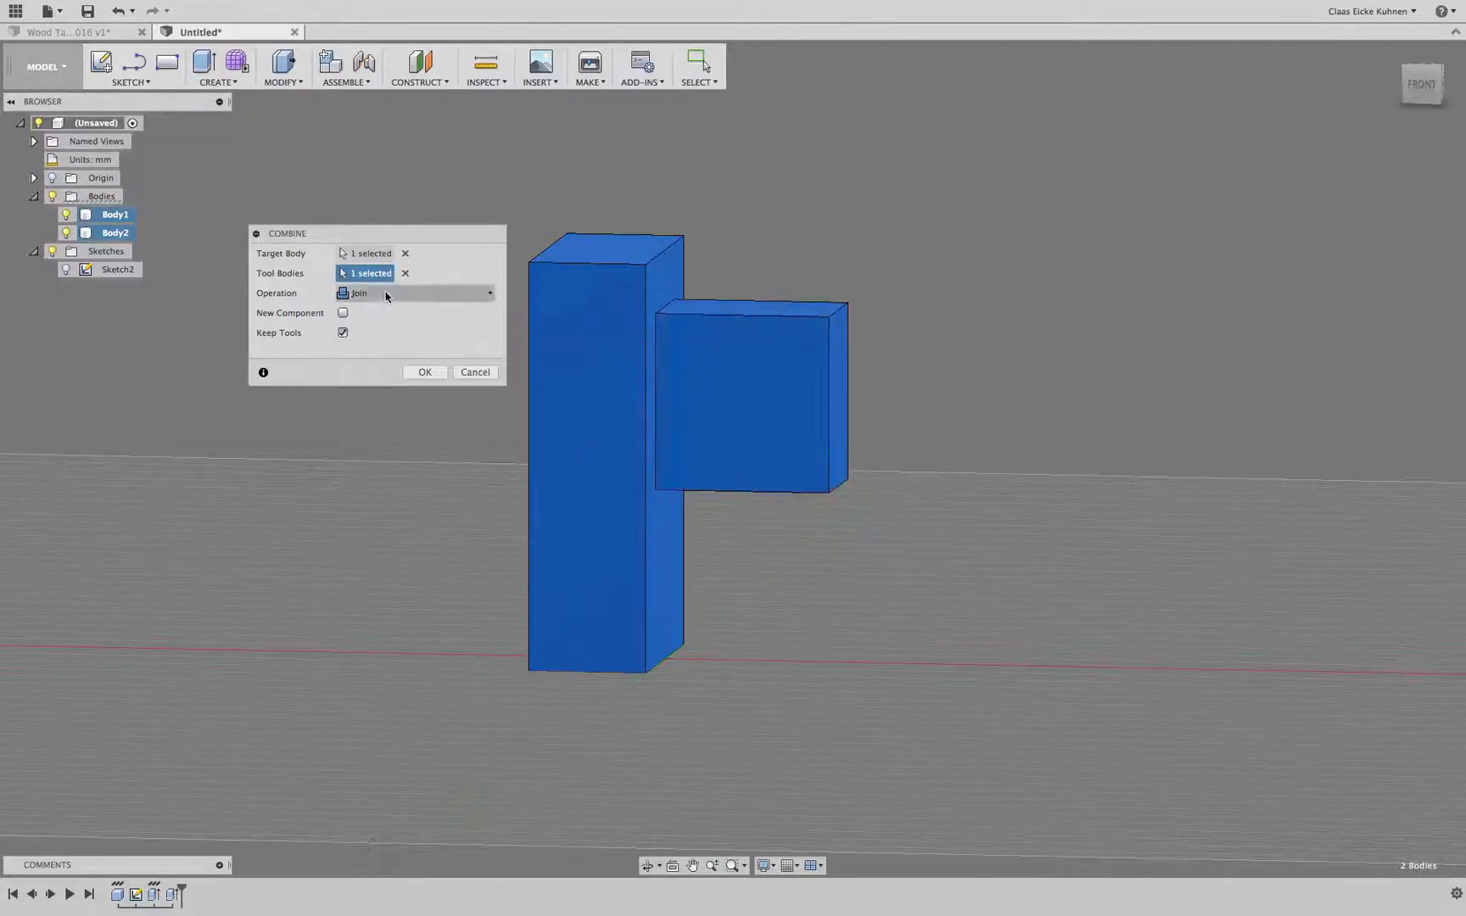
click(386, 295)
click(386, 327)
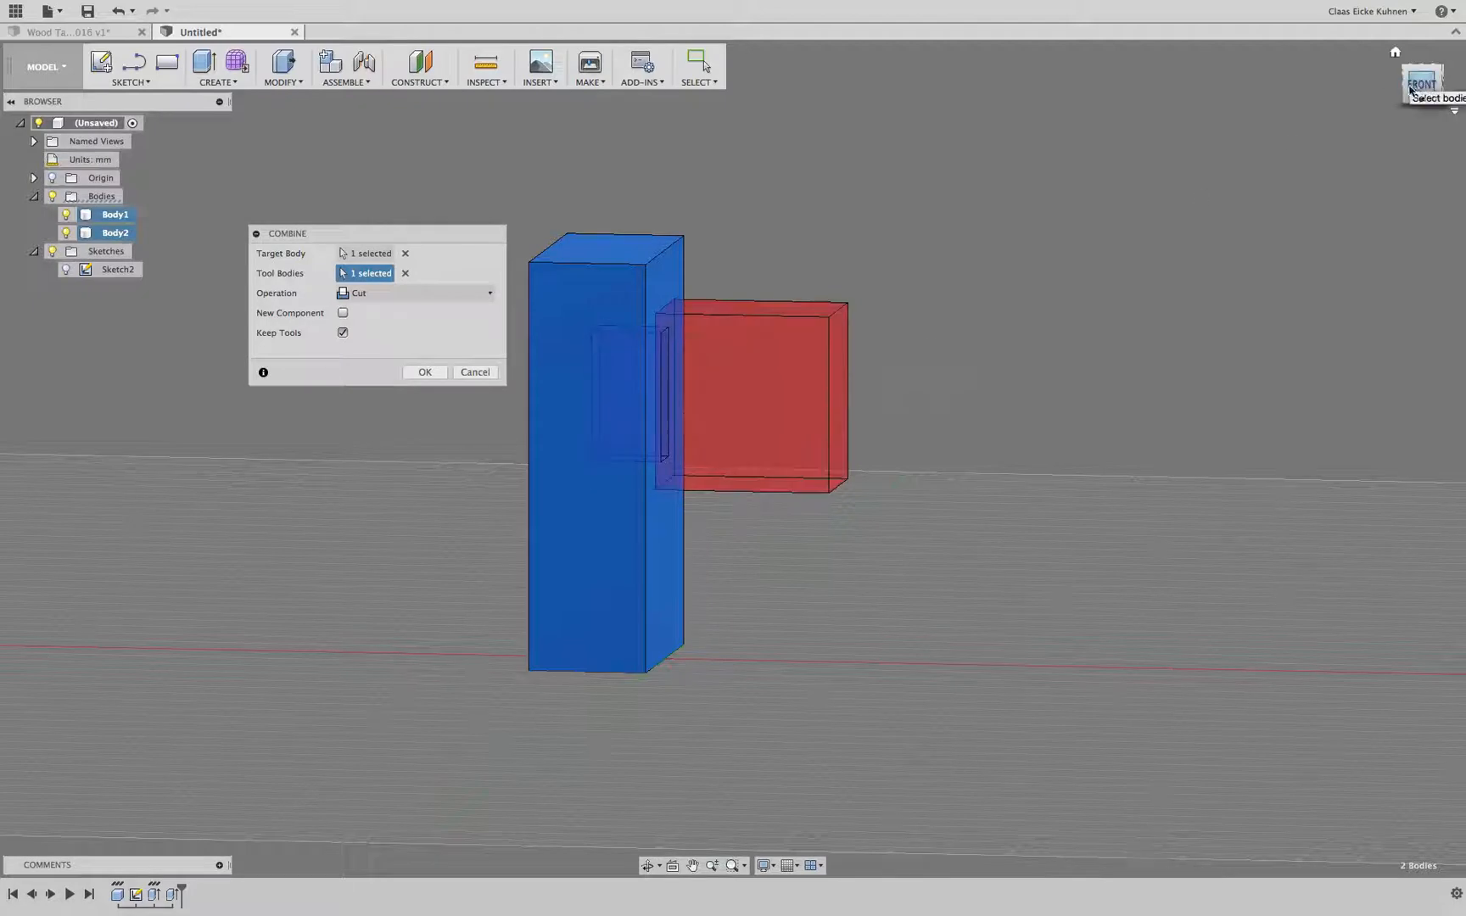
drag(1410, 90, 1368, 92)
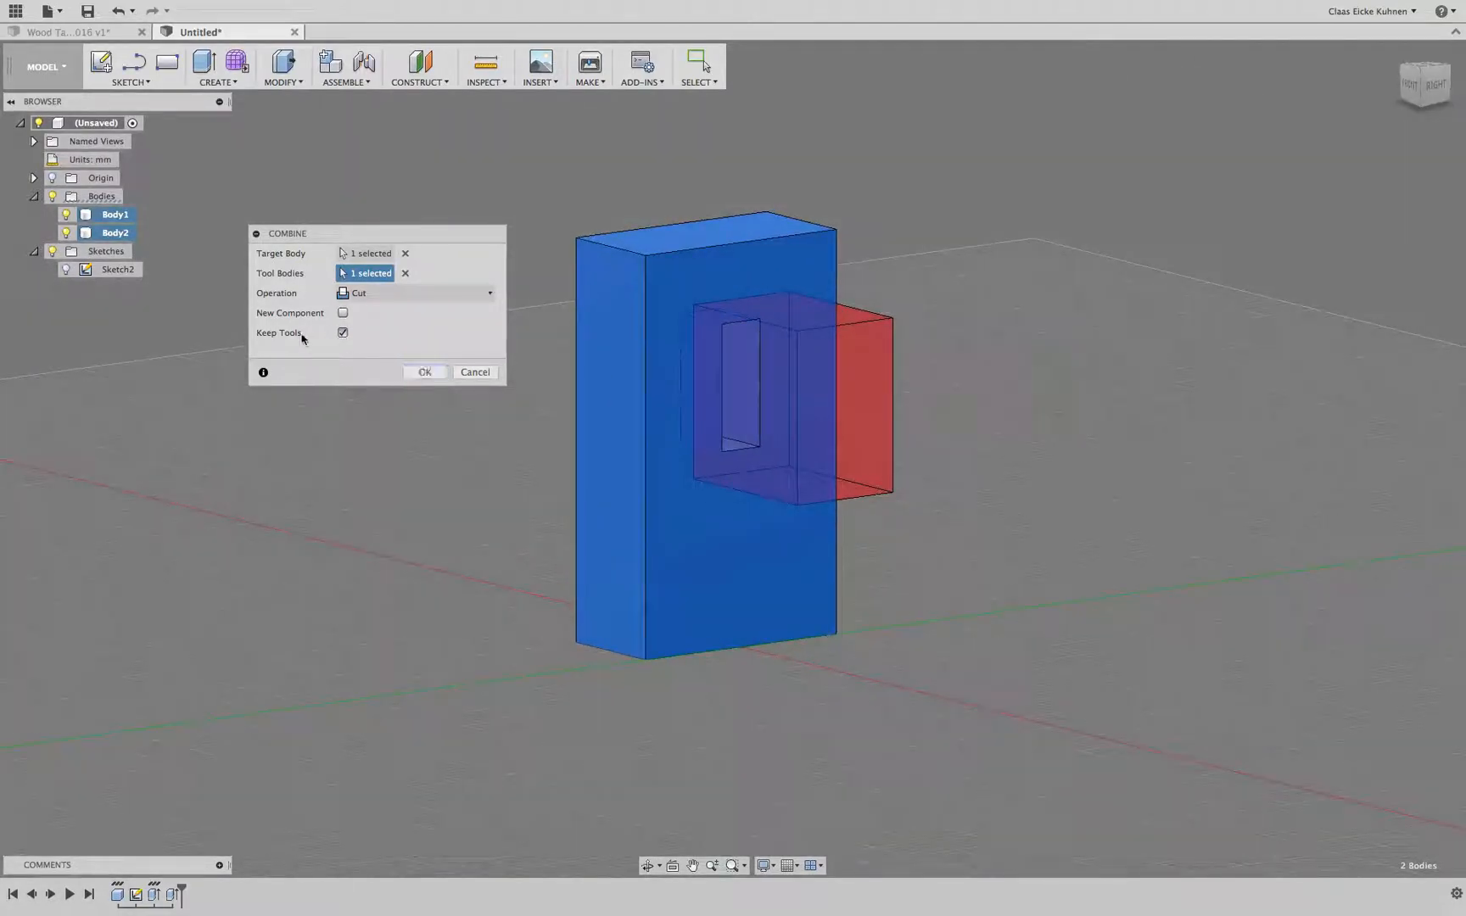
click(424, 373)
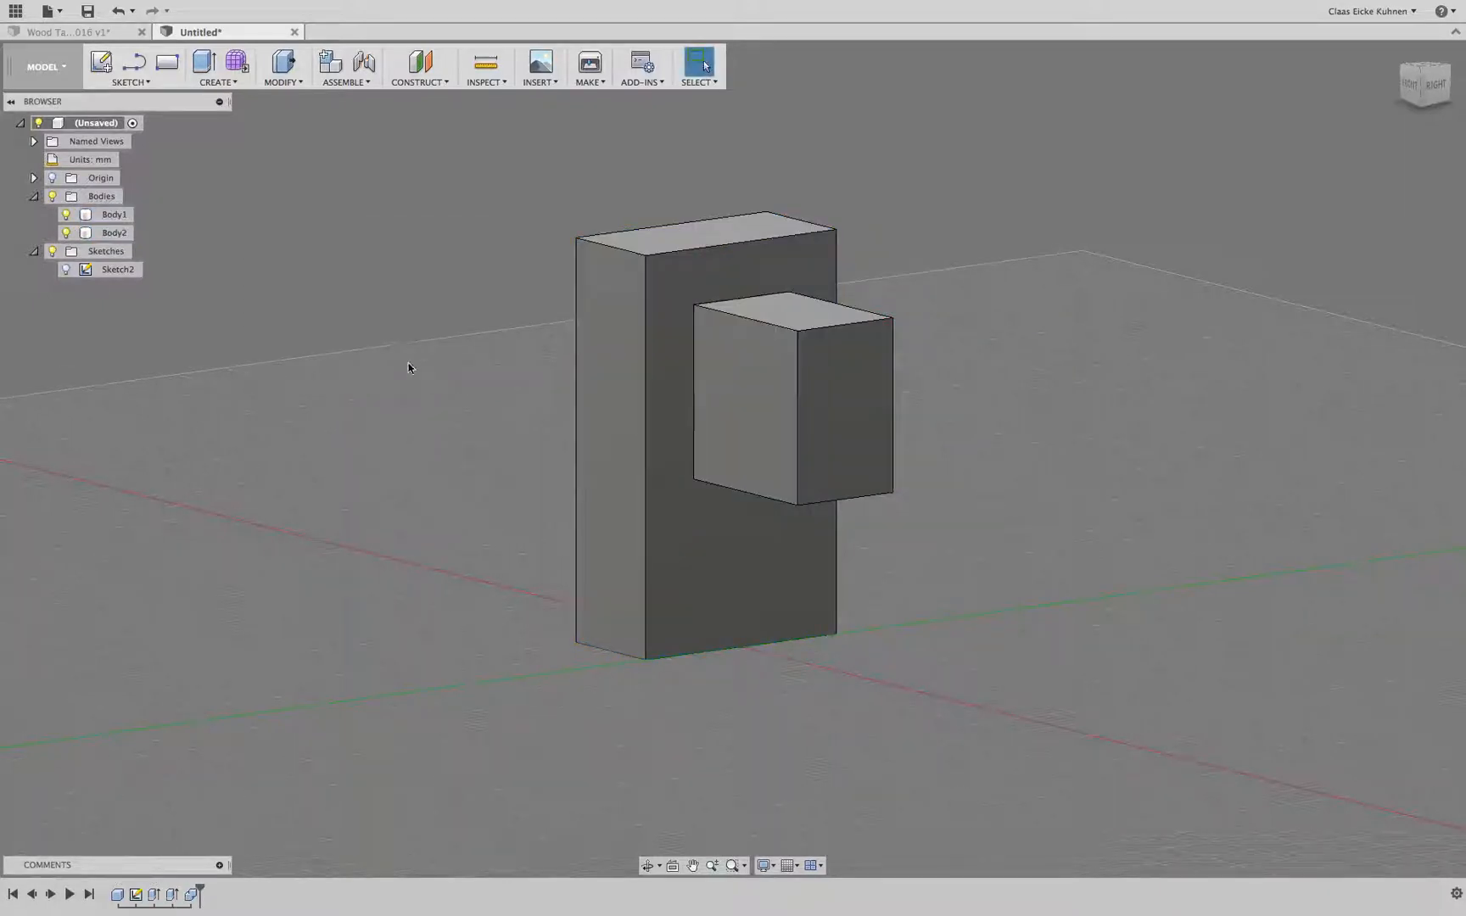
Step: Inspect the mortise cut into Body1 with Body2 hidden, then show Body2 again
click(66, 232)
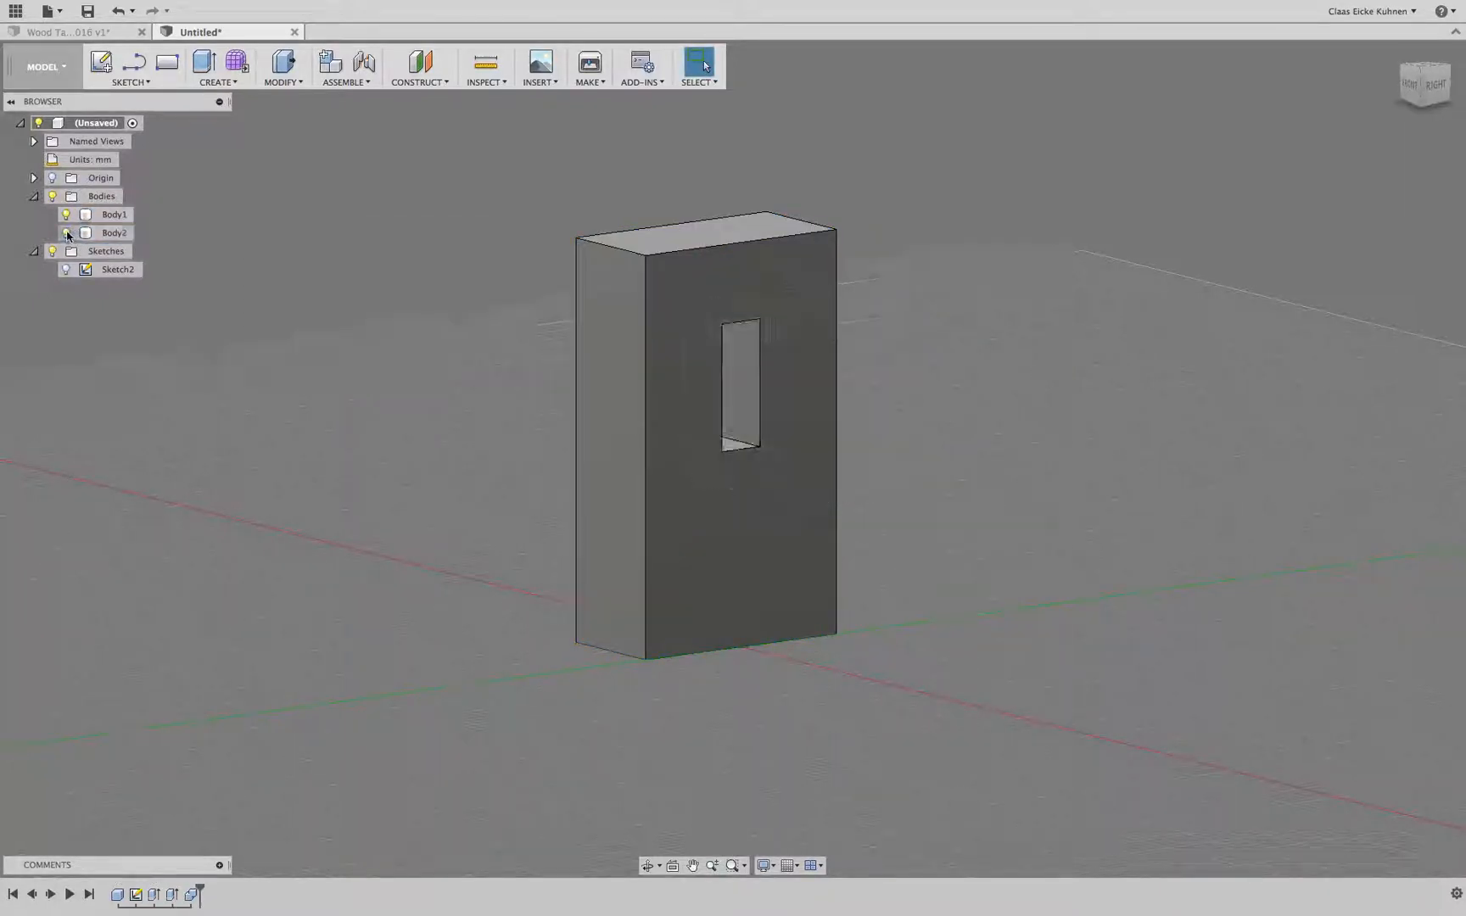
click(1432, 86)
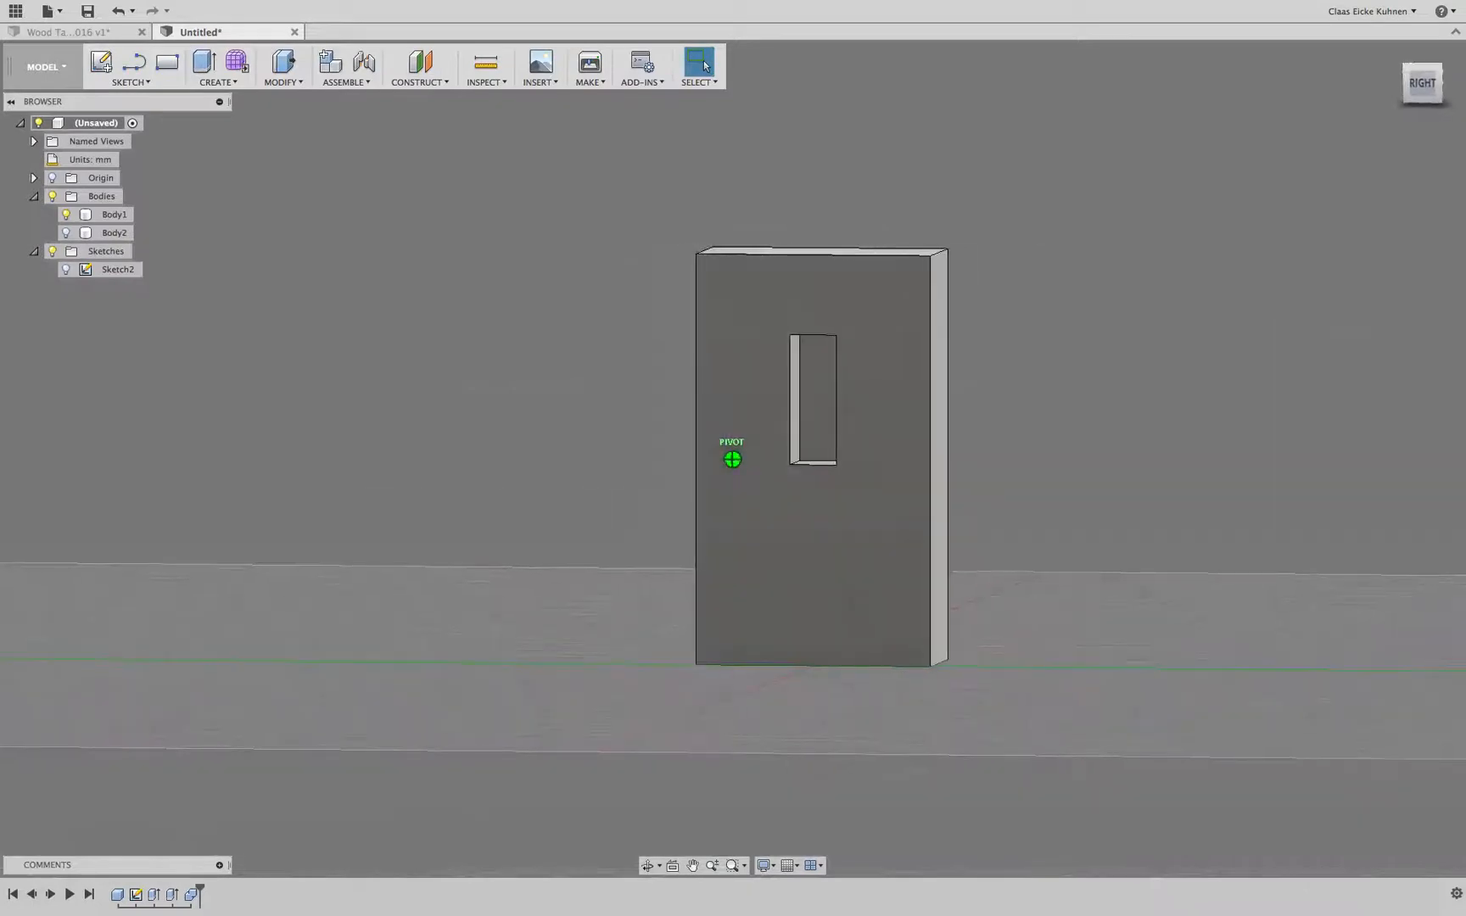
click(66, 233)
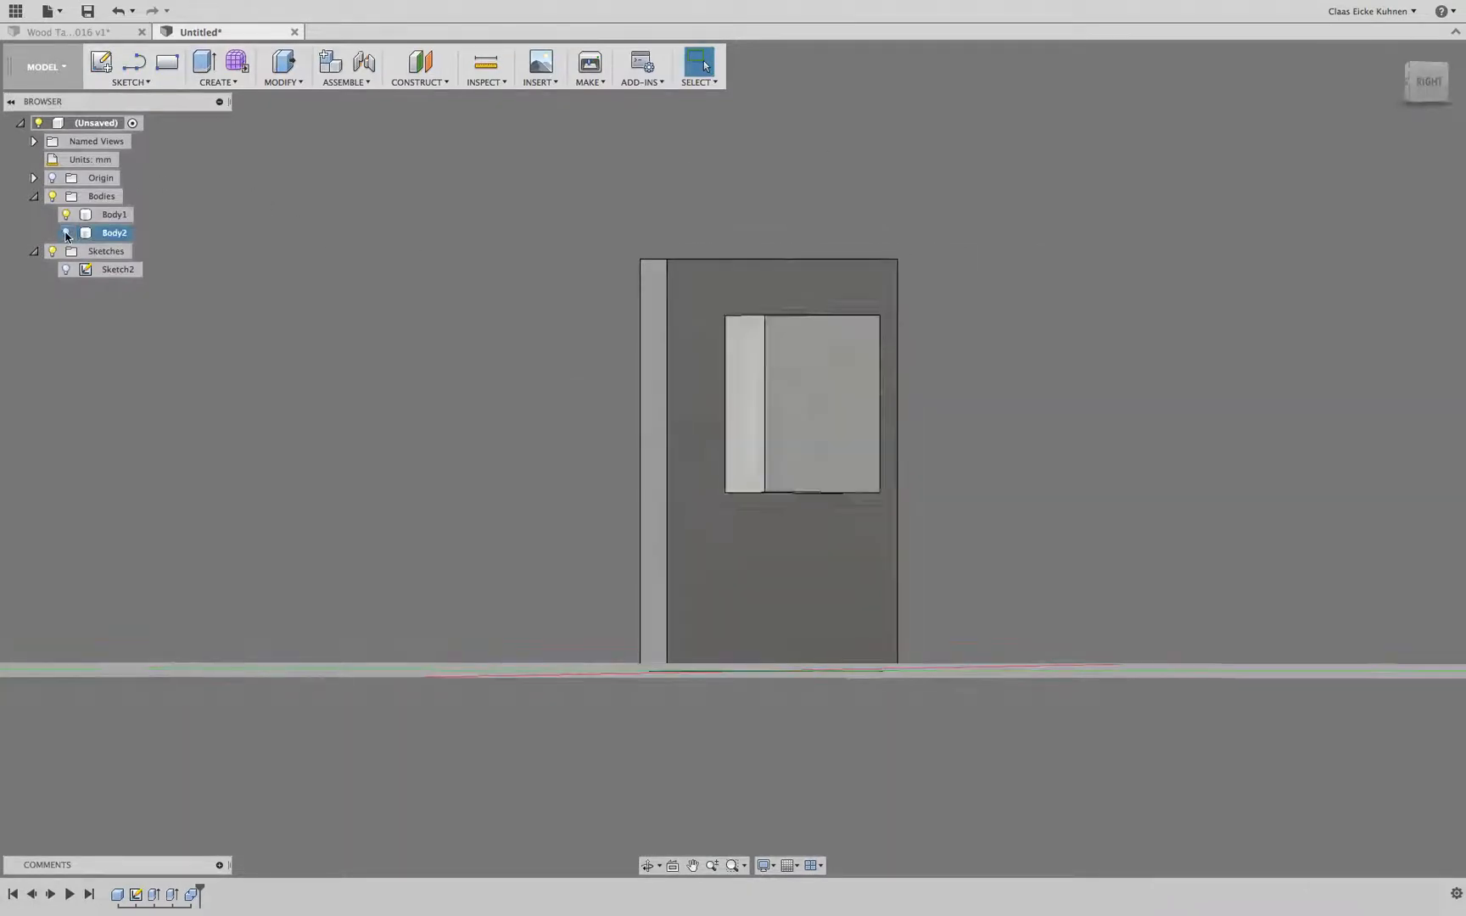
mouse_move(1429, 82)
mouse_down()
mouse_move(1464, 93)
mouse_move(1431, 92)
mouse_up()
drag(1404, 74, 1411, 84)
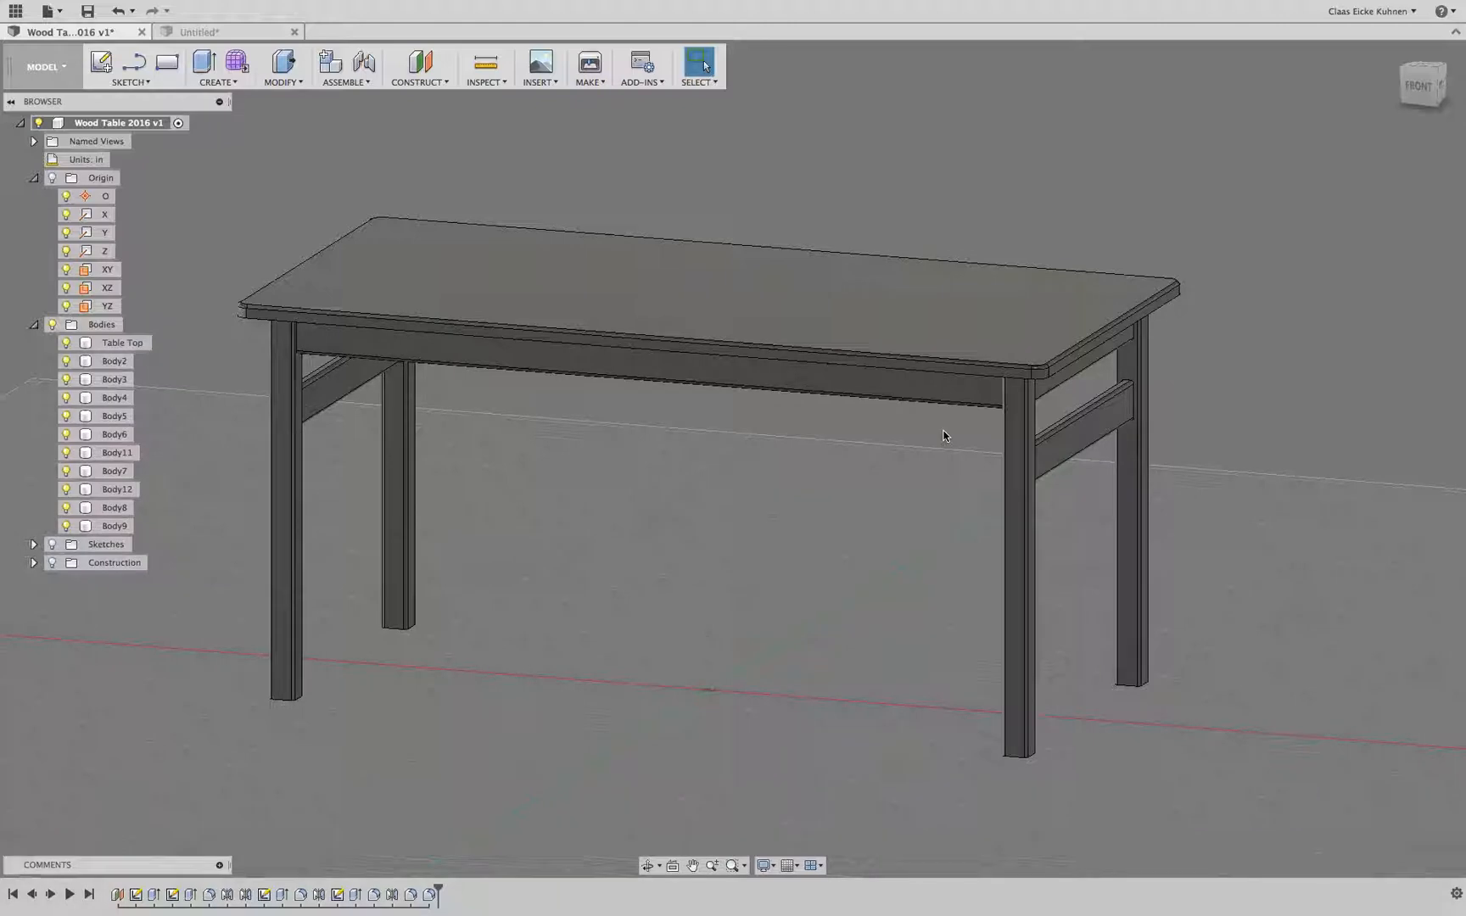
Step: Roll the design history back to just after Extrude3, the extrusion of the short support rails
click(1077, 434)
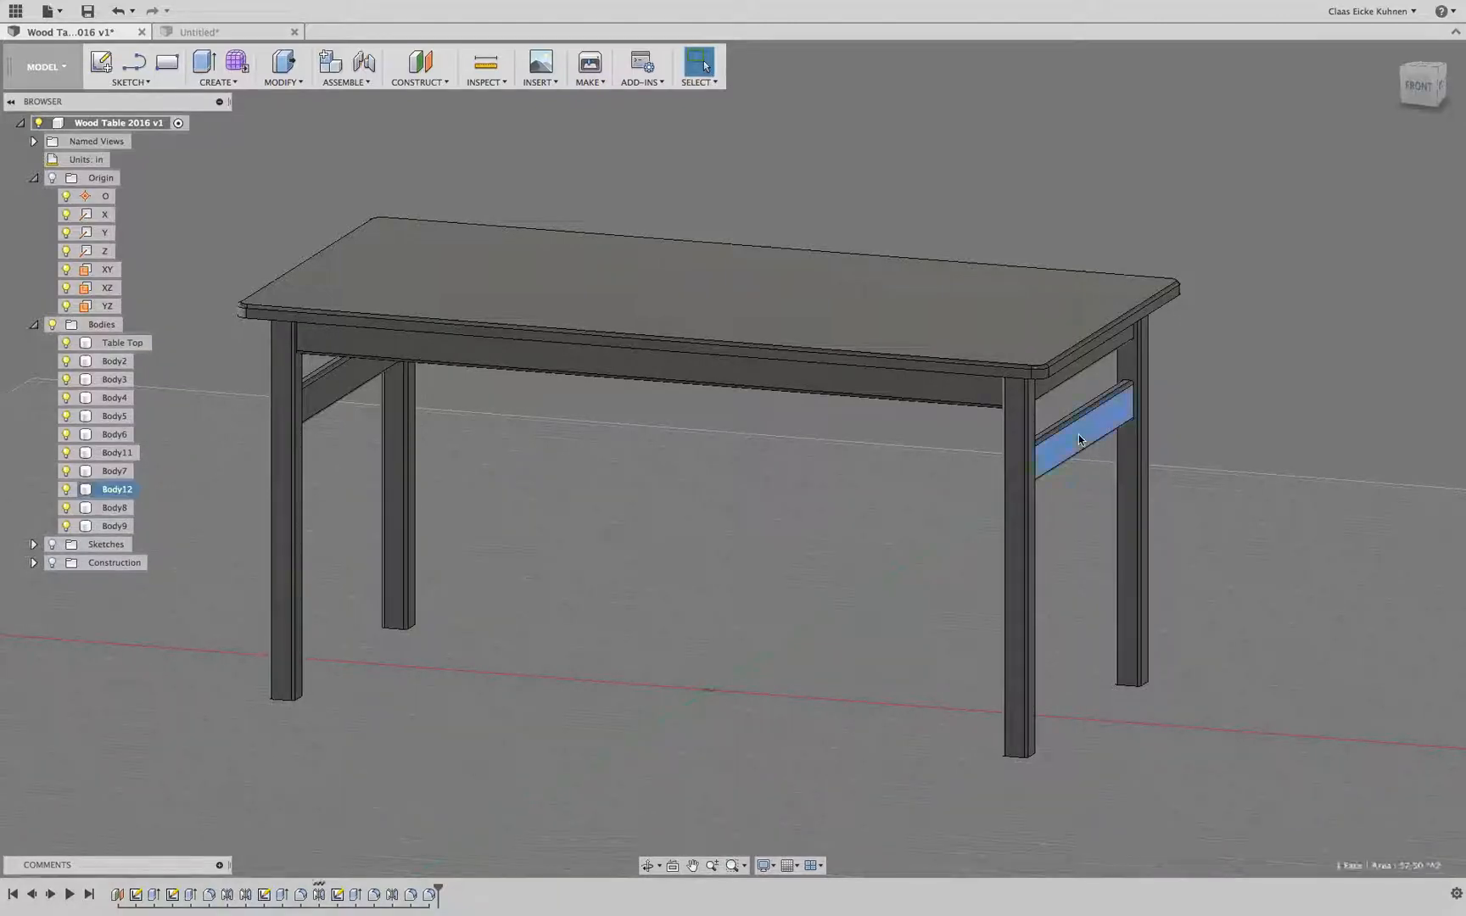
click(116, 490)
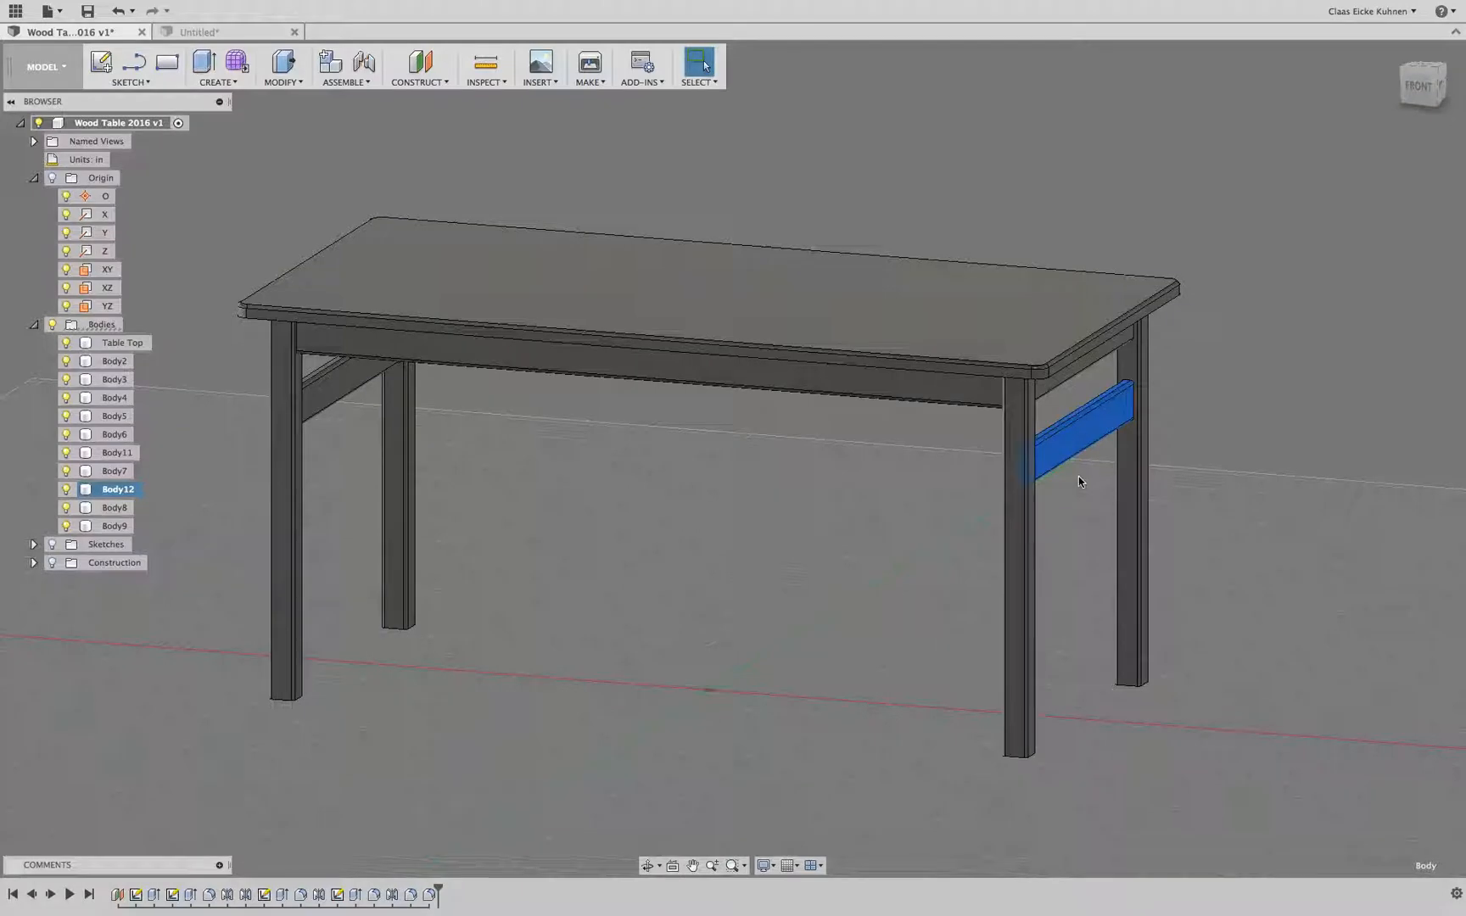
click(1084, 513)
click(1066, 447)
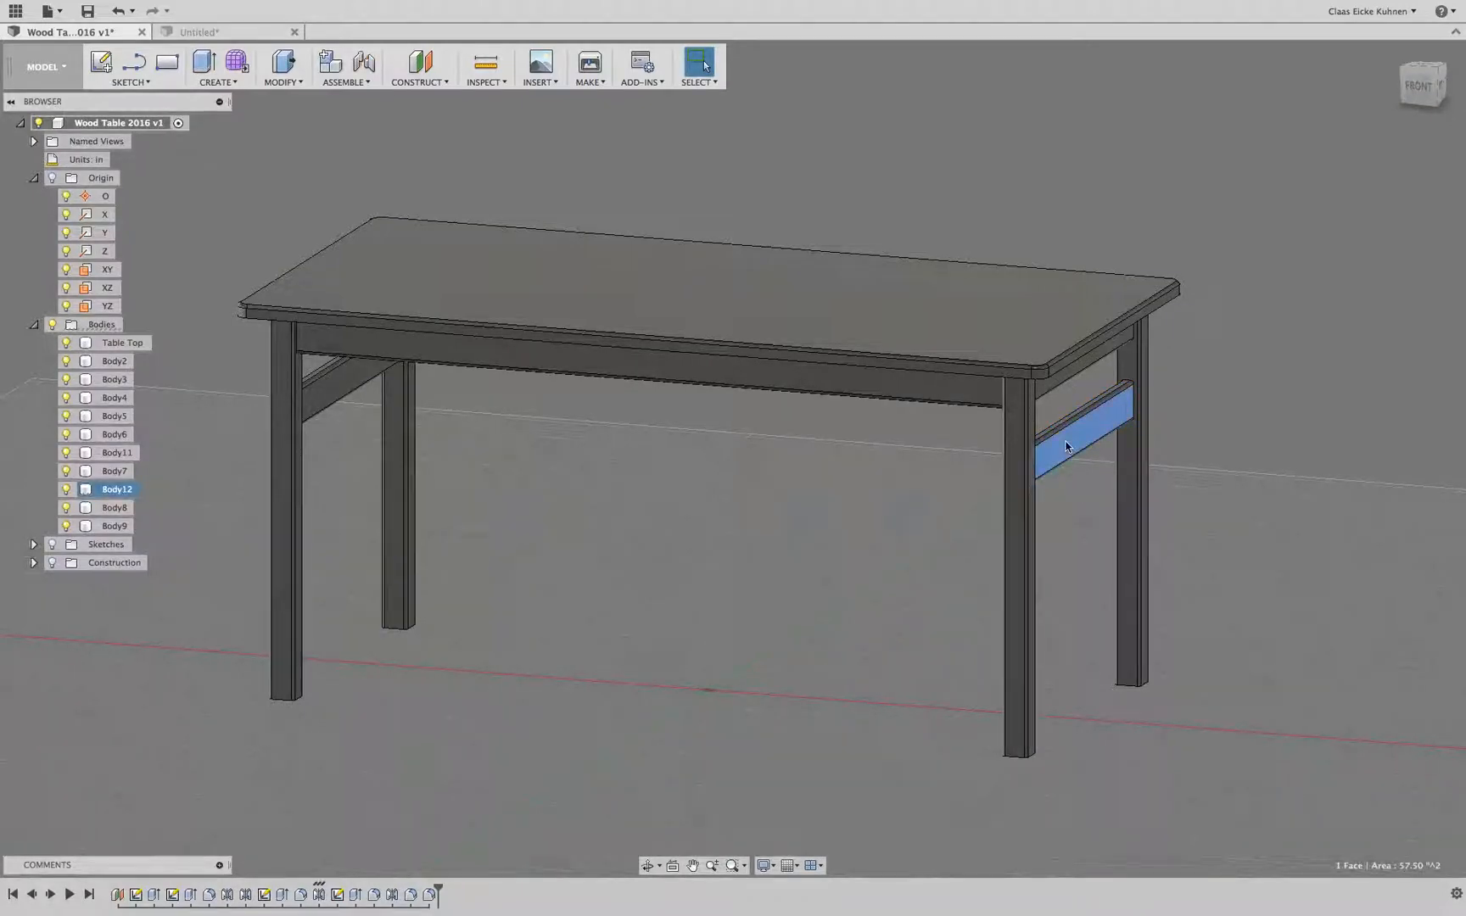
click(320, 896)
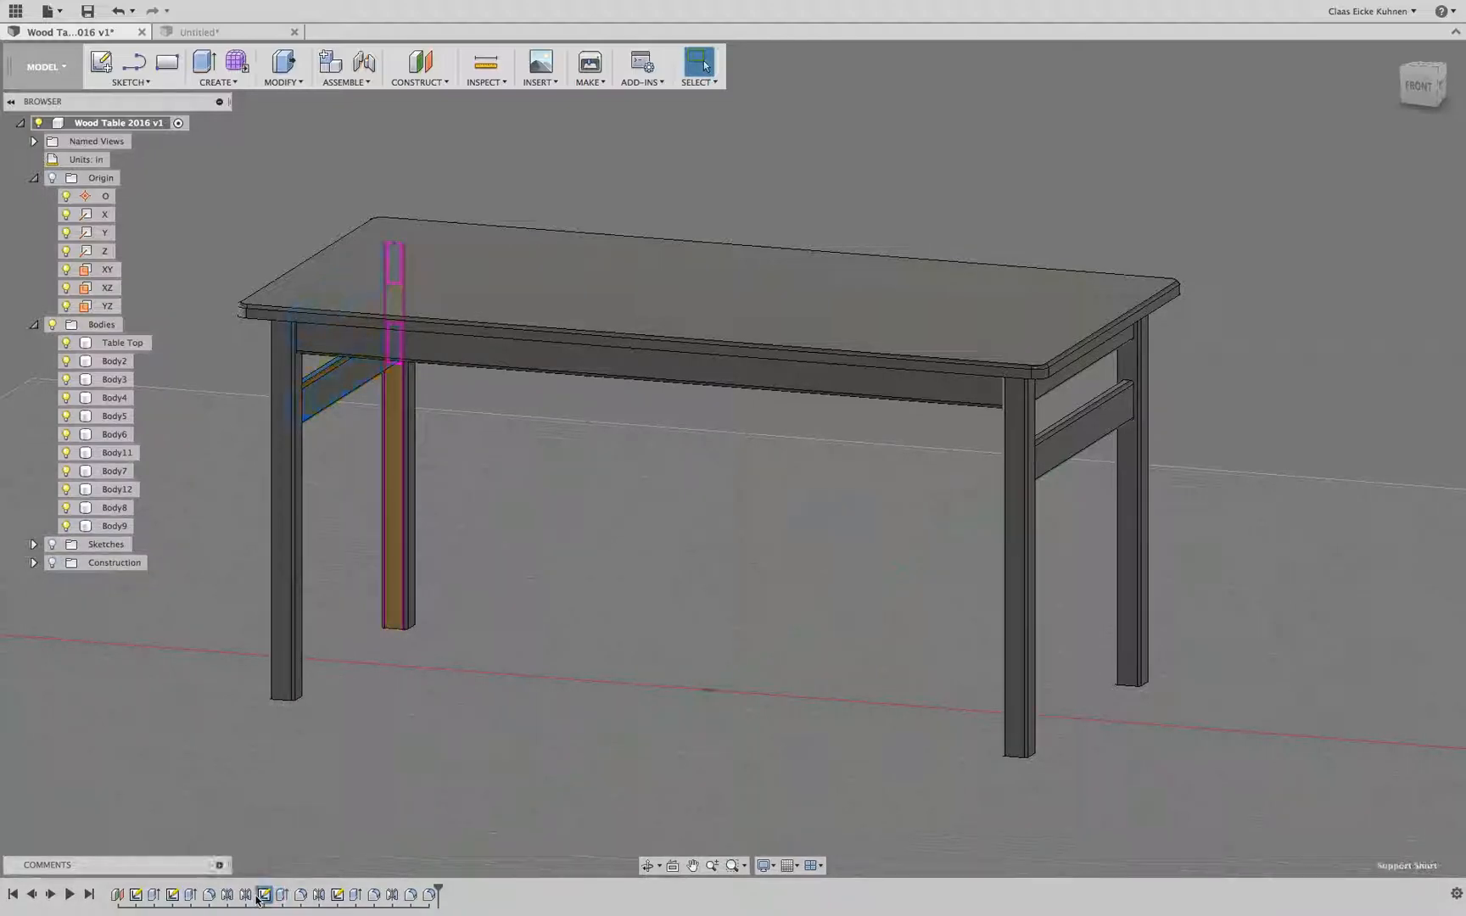
click(283, 896)
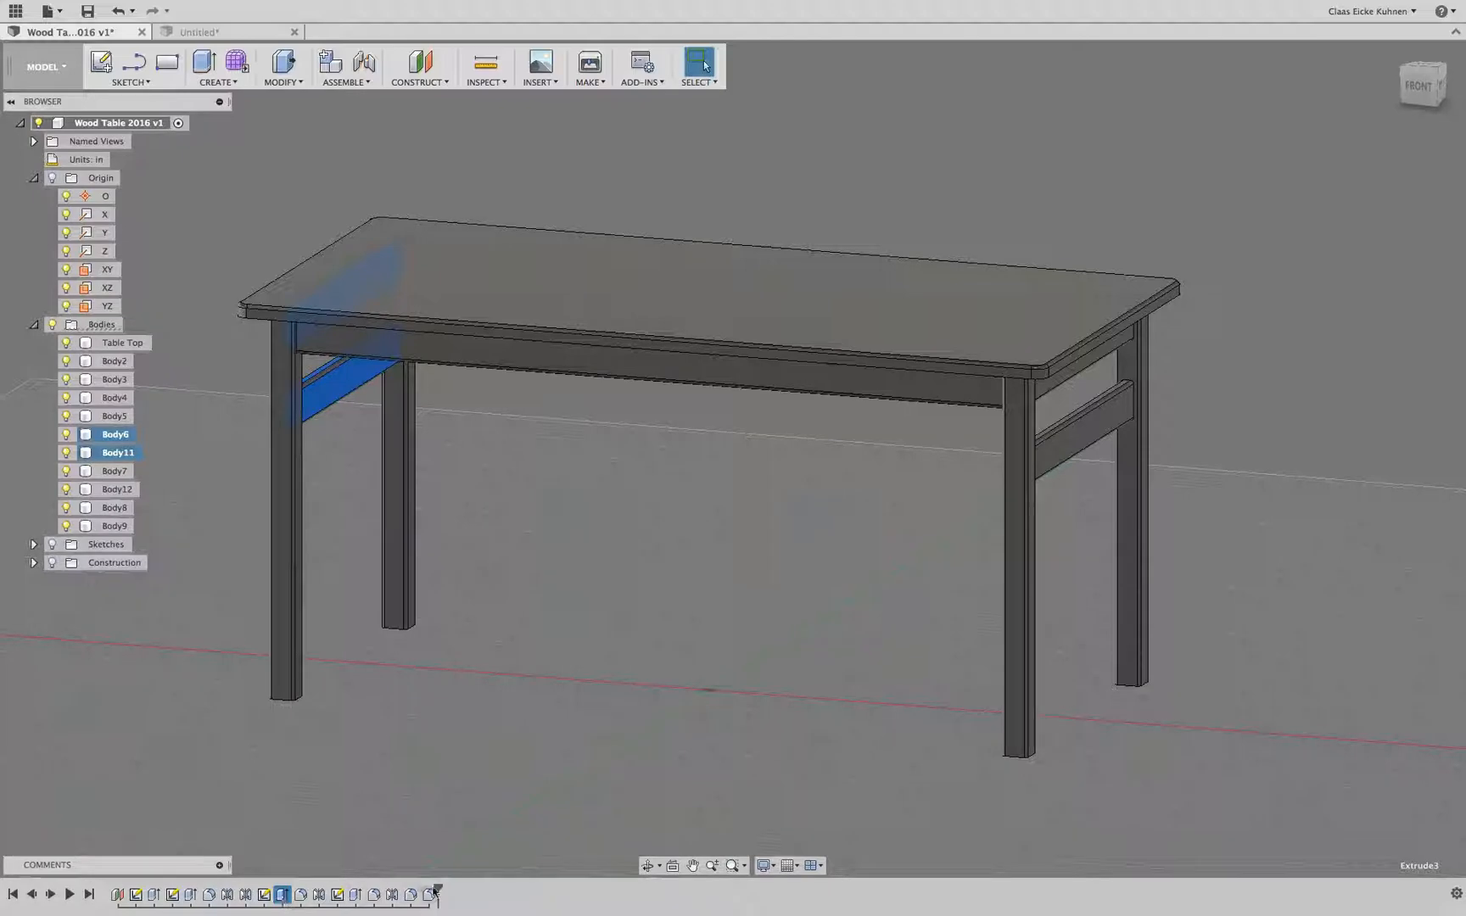
mouse_move(437, 891)
mouse_down()
mouse_move(293, 872)
mouse_move(336, 893)
mouse_move(440, 894)
mouse_move(291, 890)
mouse_up()
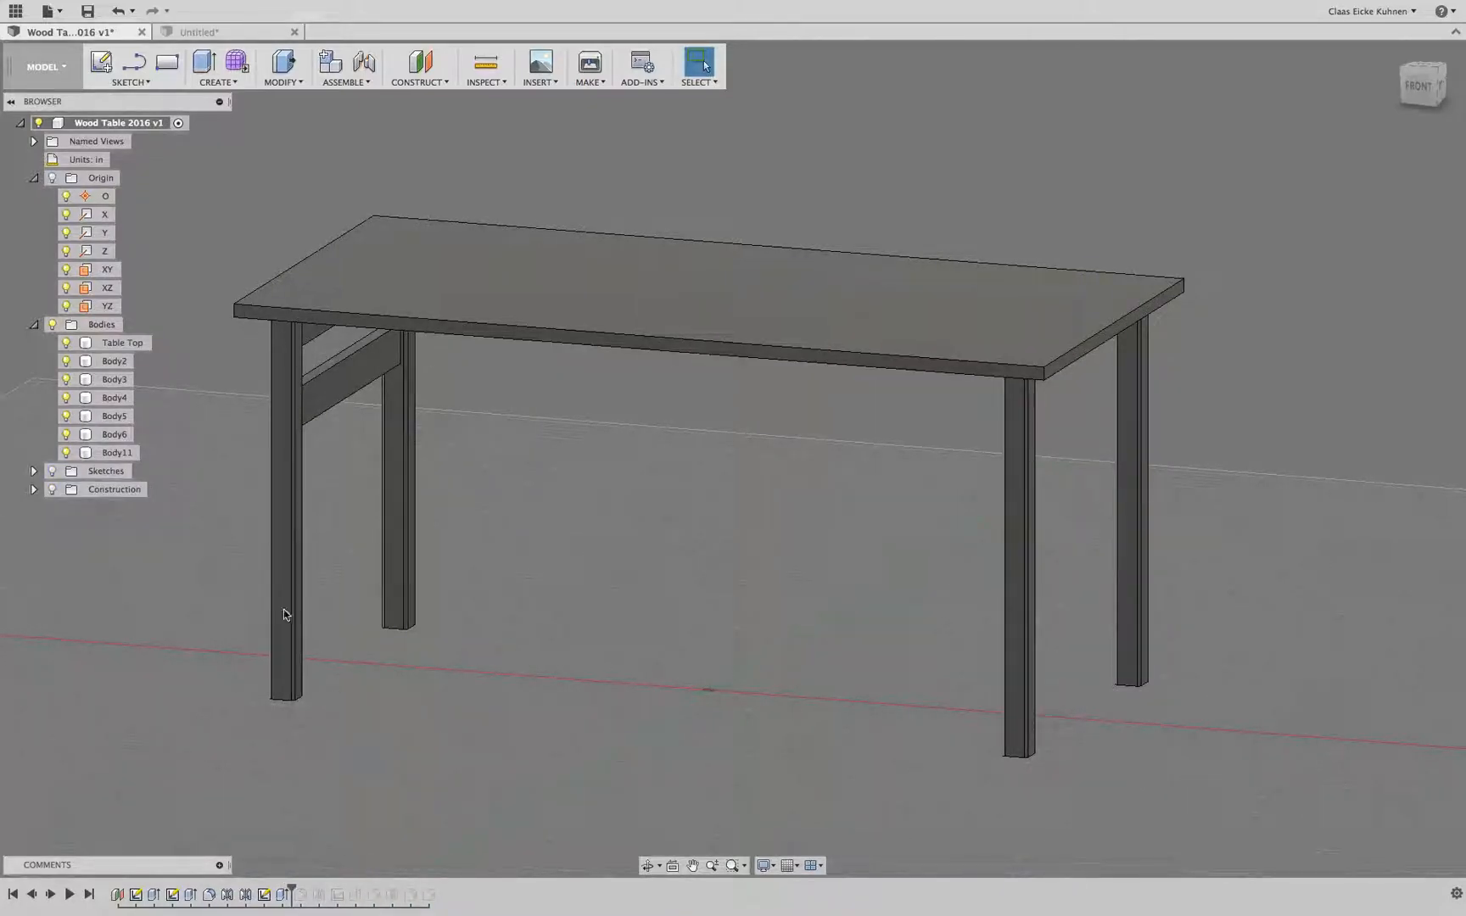
Step: Hide the table top and the four legs, Body2 to Body5, leaving only the two short rails, Body6 and Body11
click(67, 343)
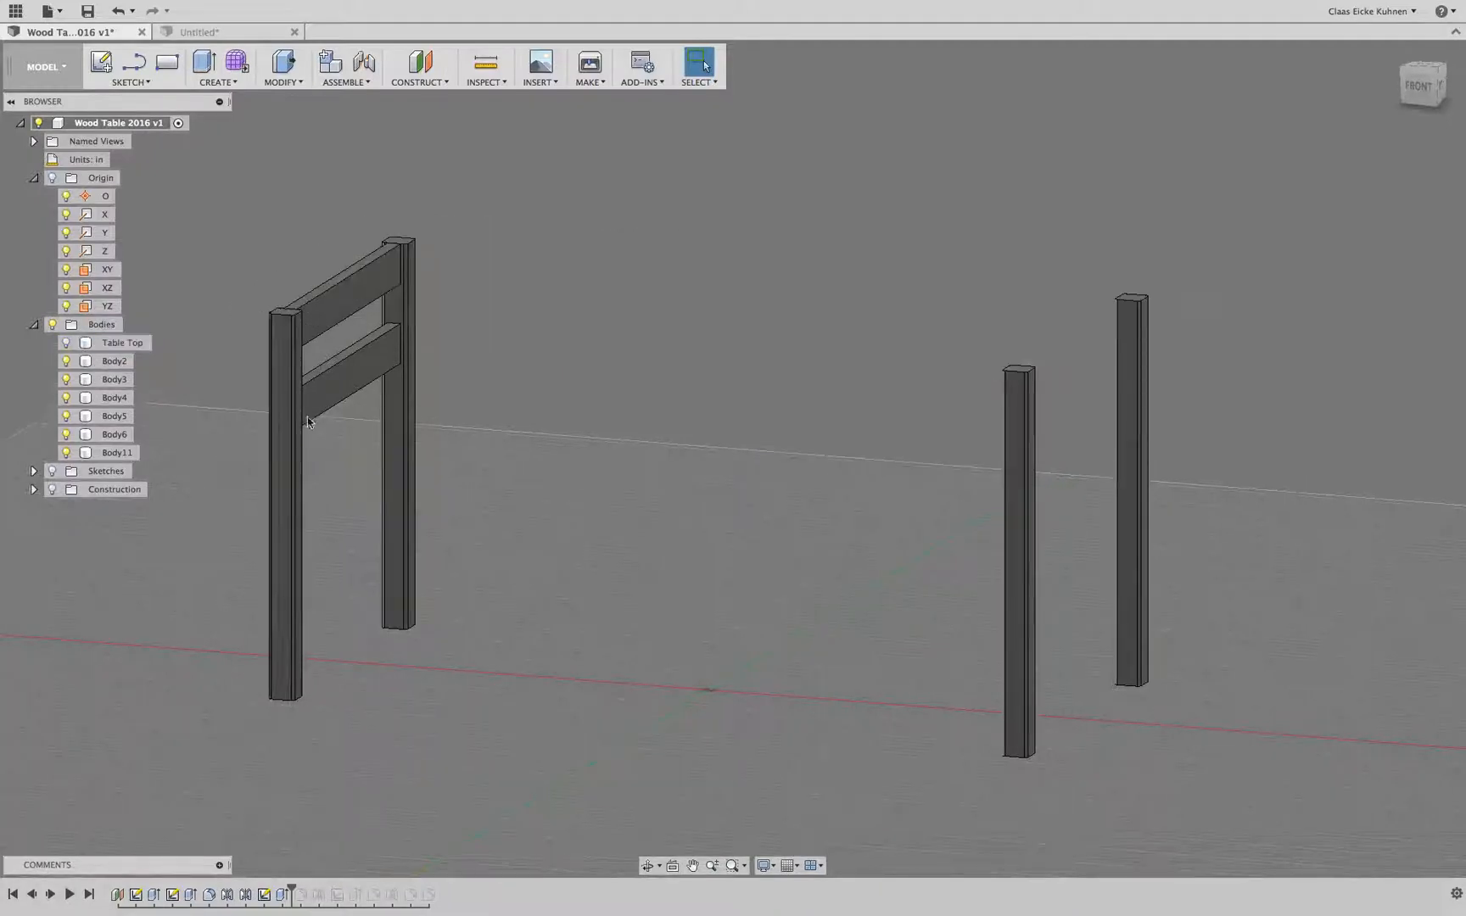
click(66, 361)
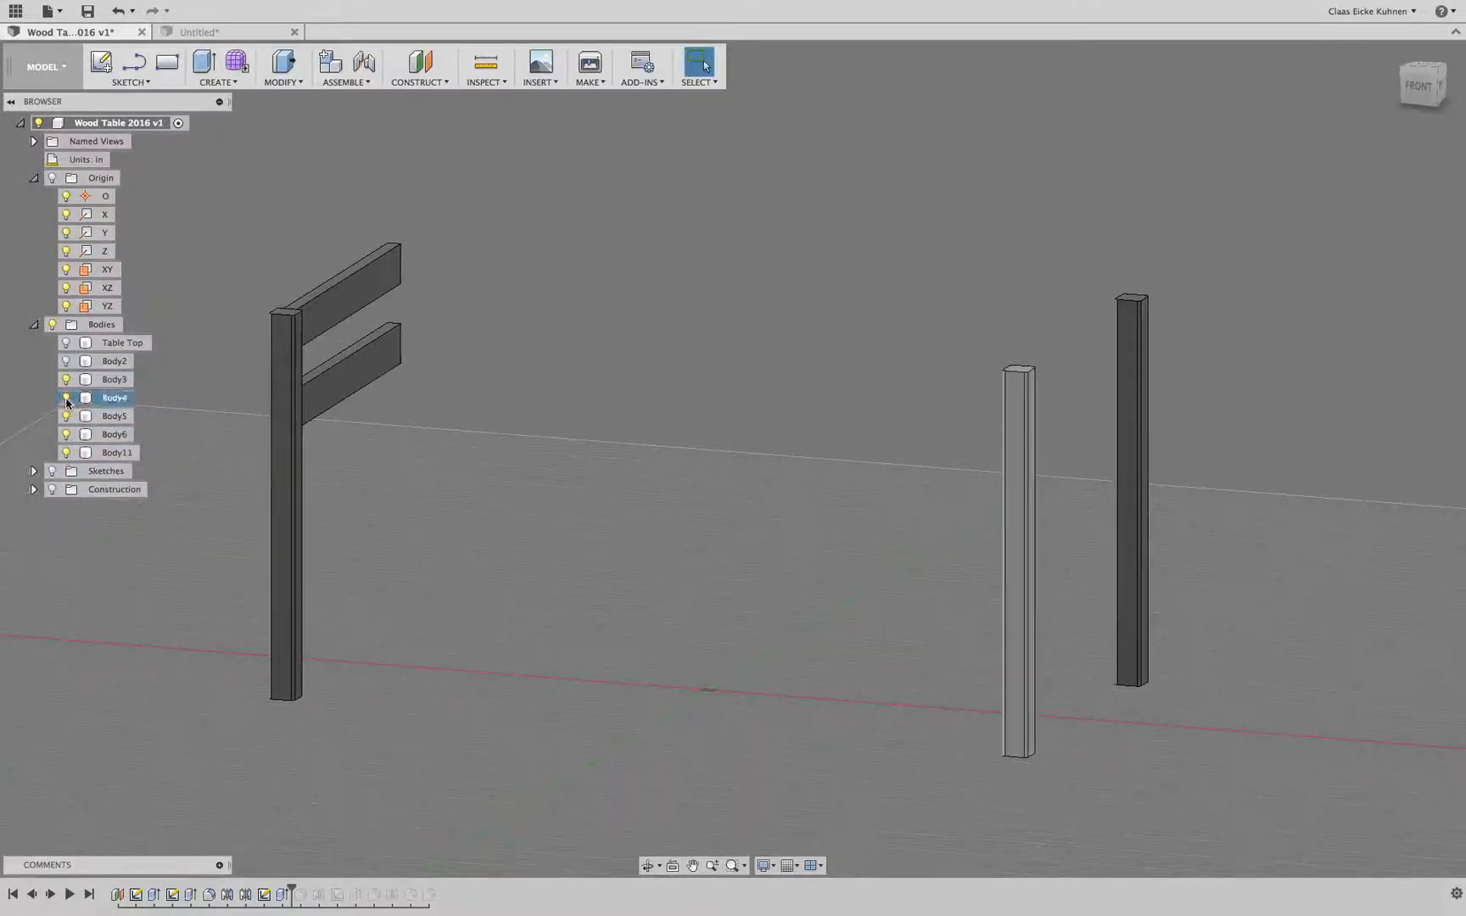
click(66, 399)
click(67, 380)
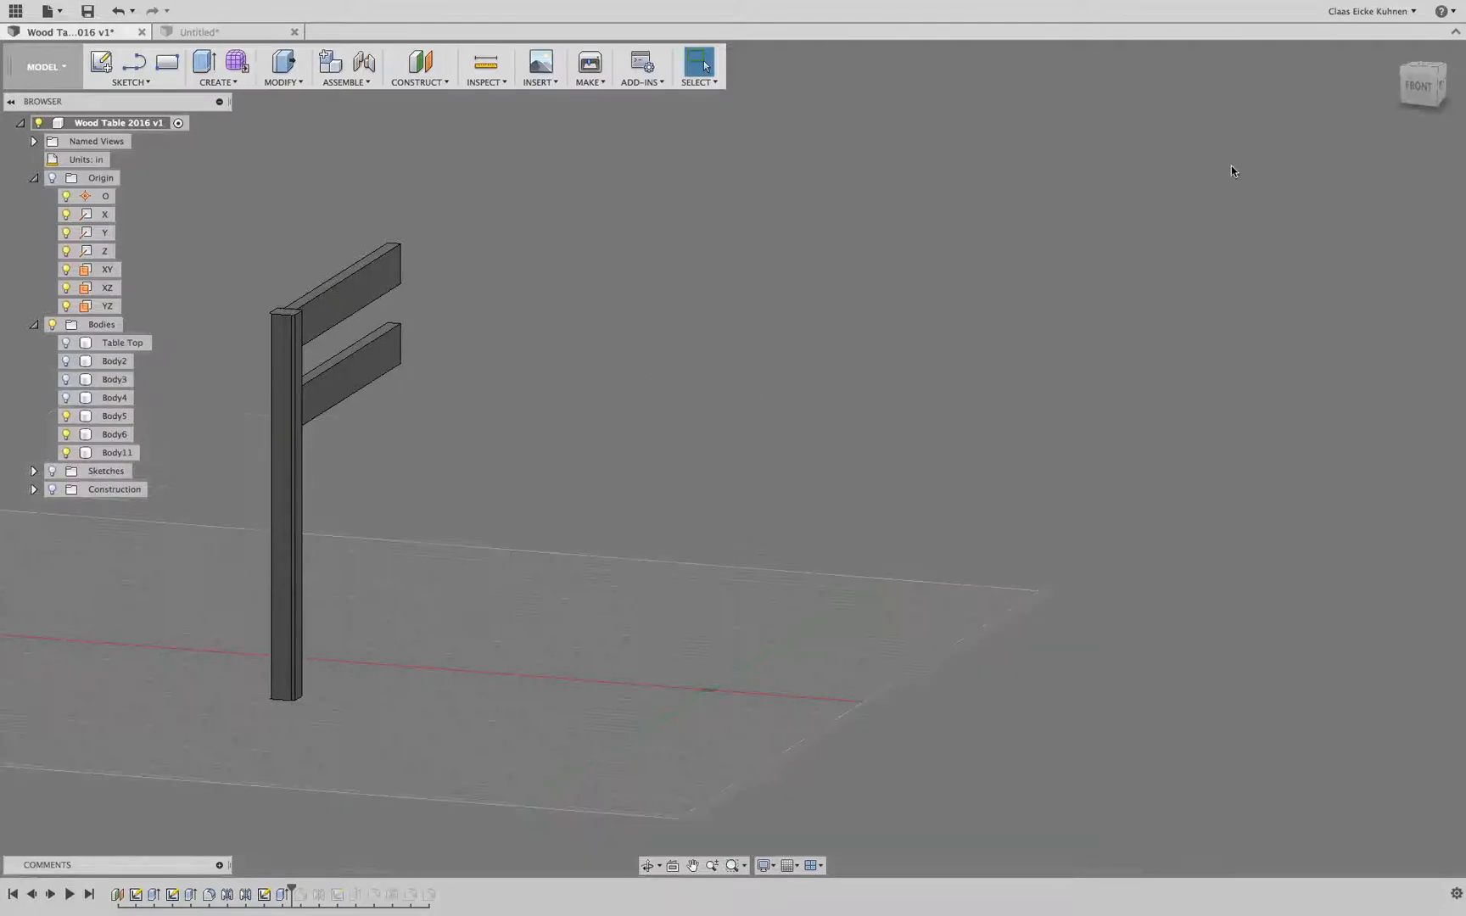
shift+middle_drag(1231, 170, 952, 413)
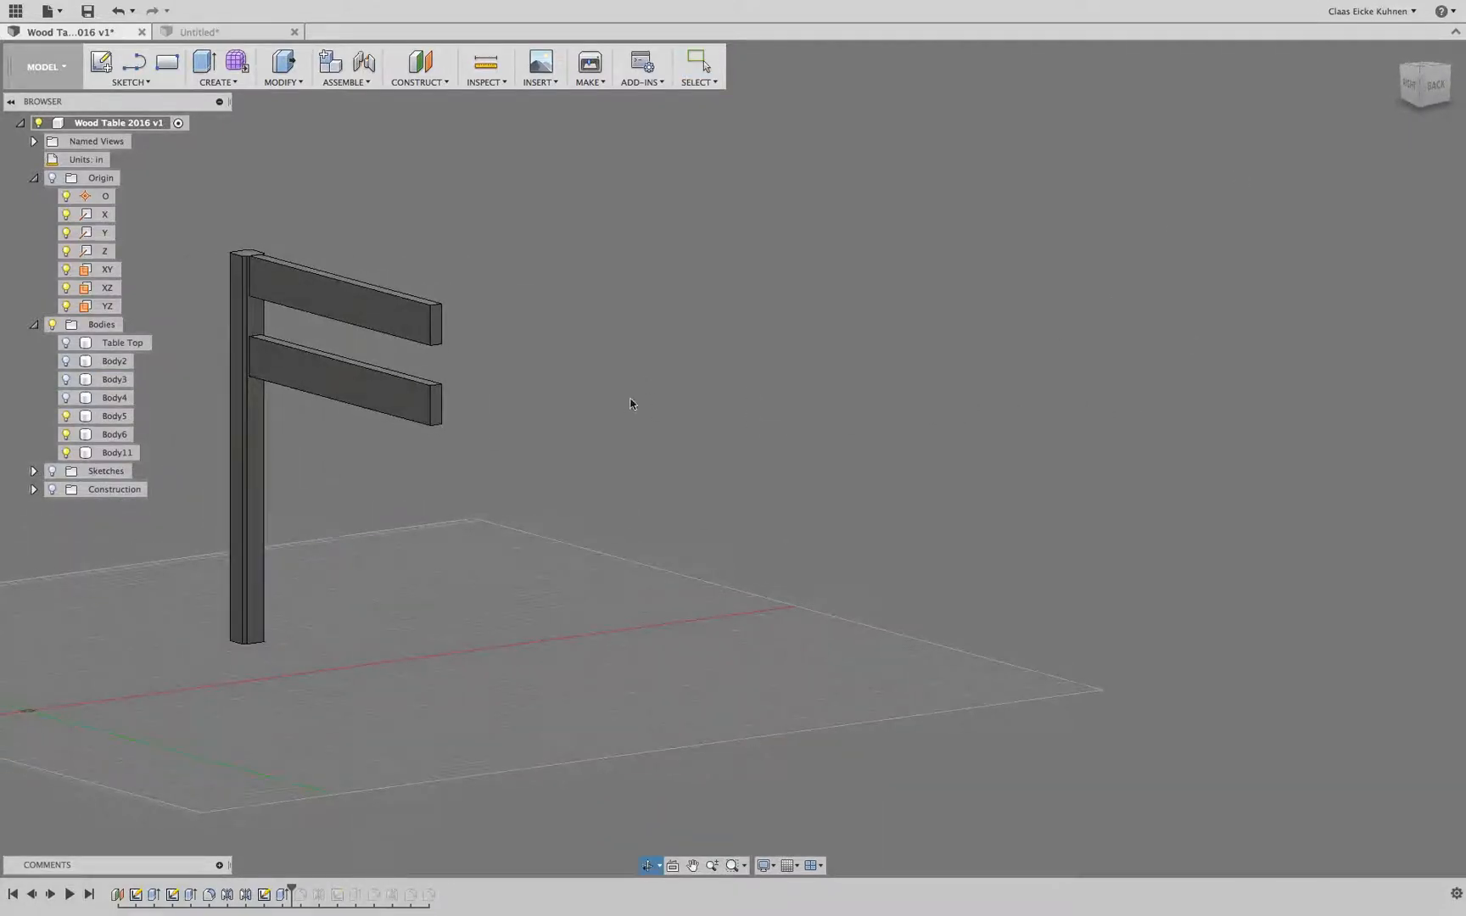
middle_drag(538, 405, 822, 400)
scroll(781, 418, up, 5)
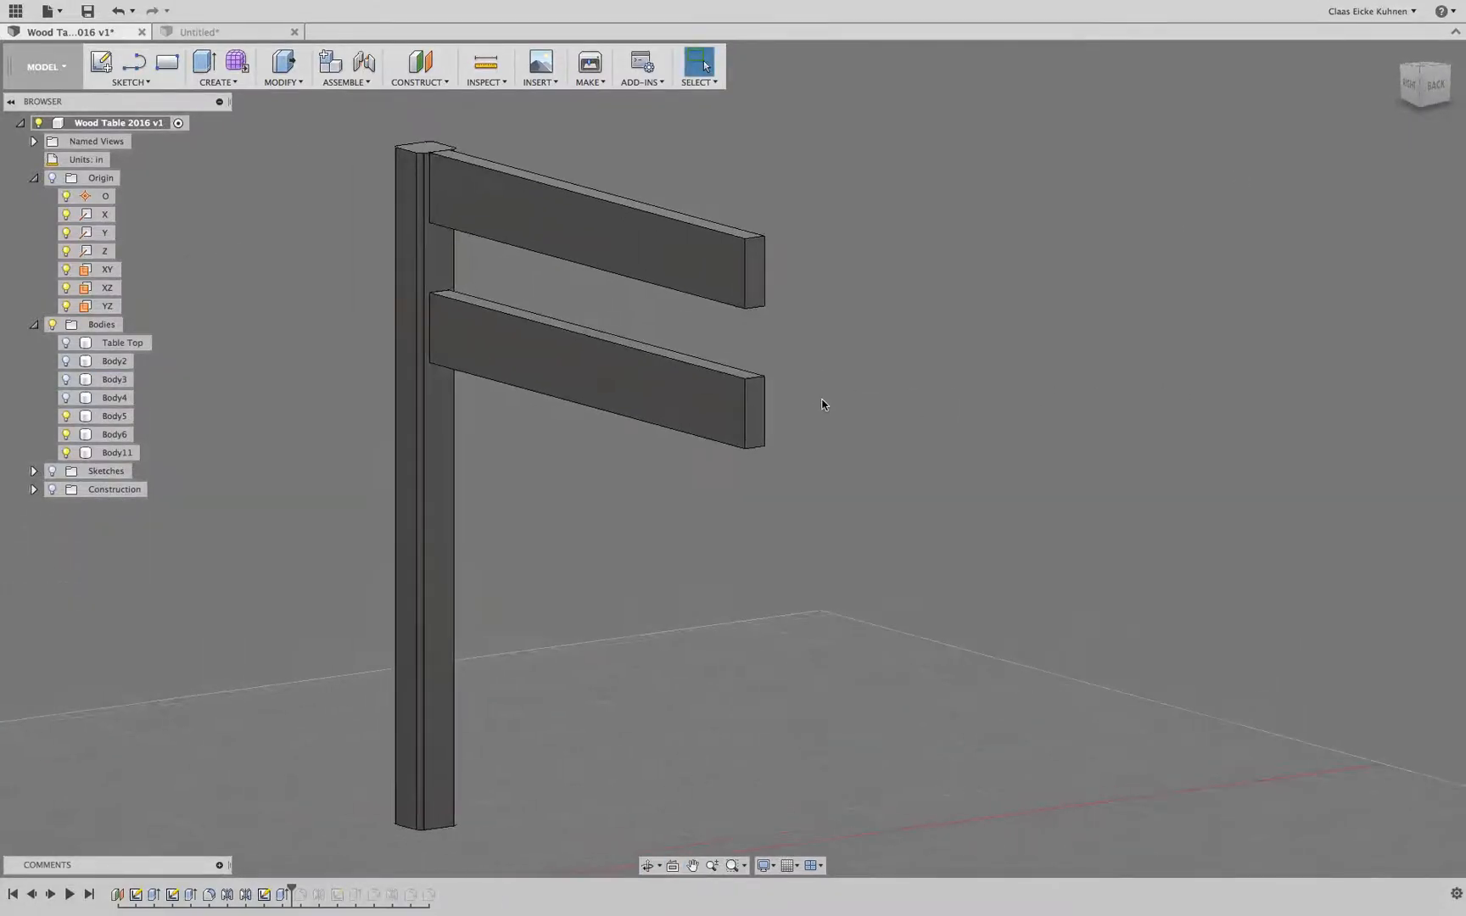
scroll(821, 405, down, 1)
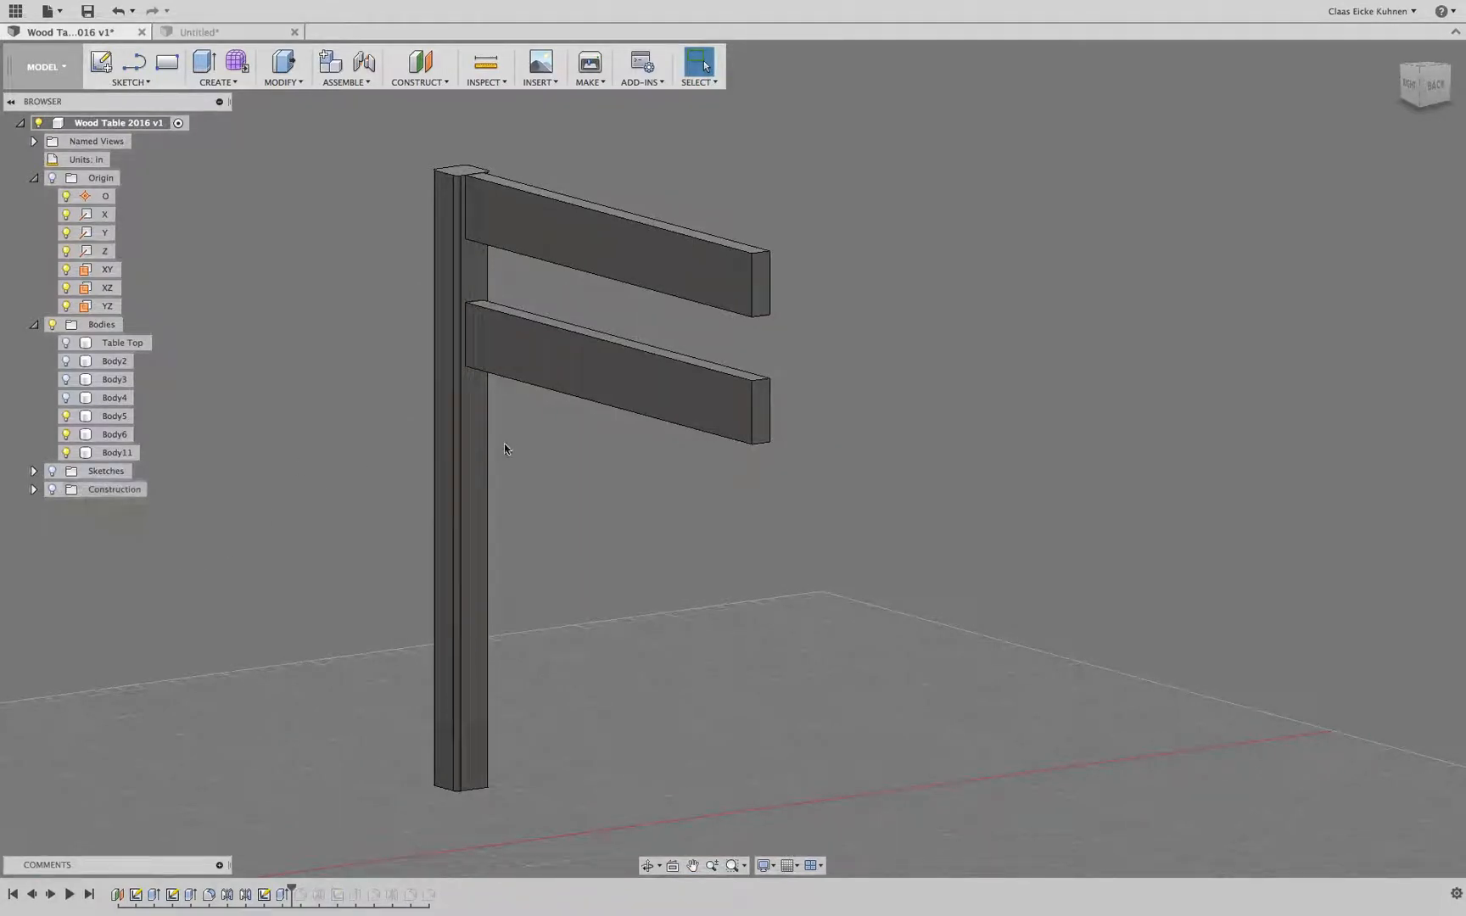
click(473, 450)
click(70, 416)
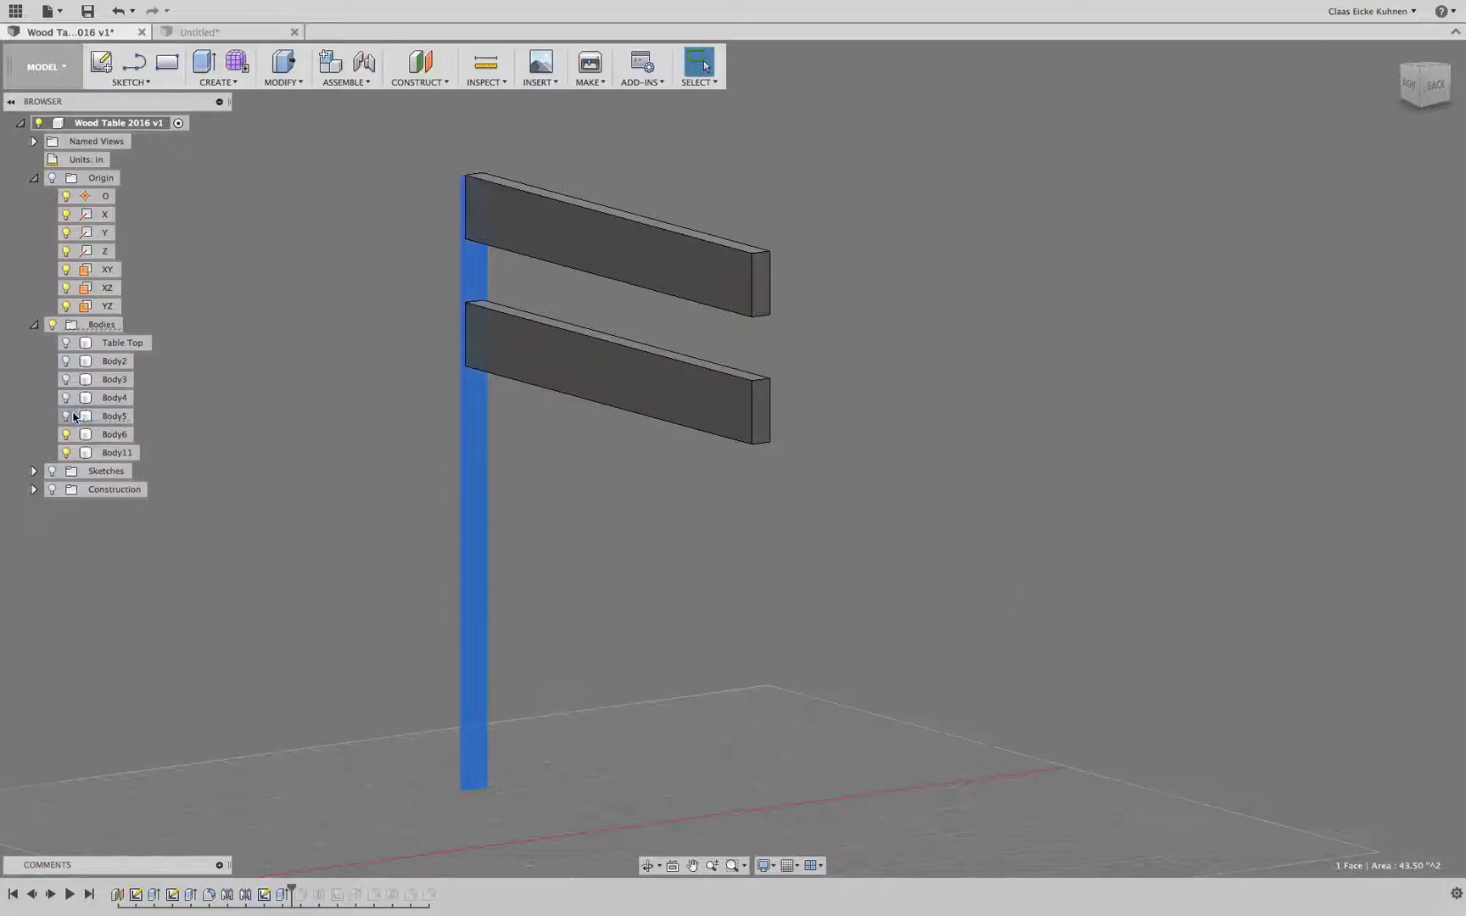
click(340, 378)
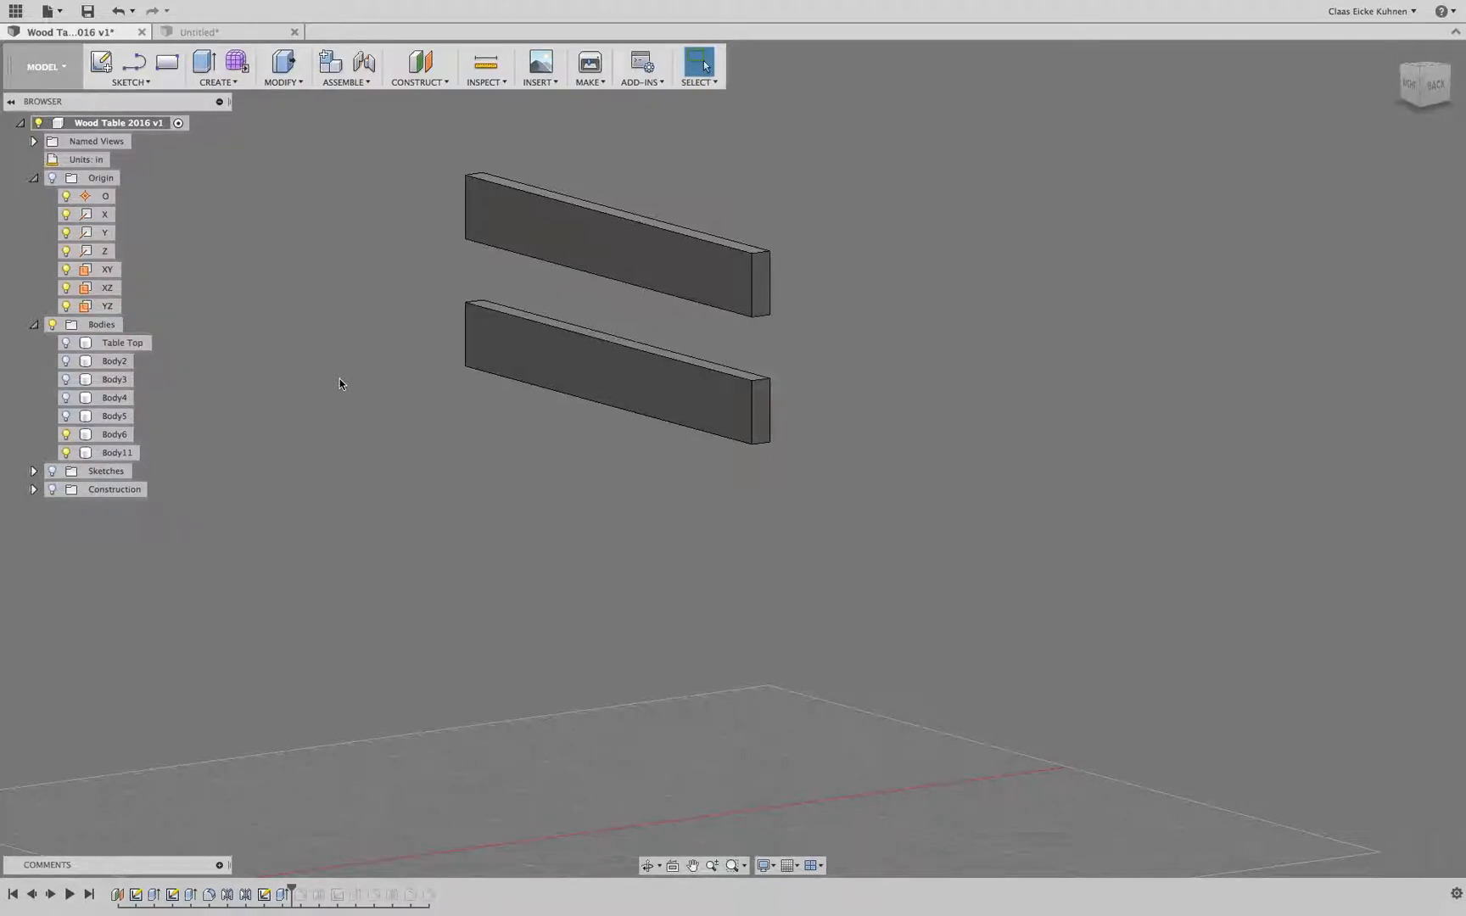
Step: Show the sketches and examine which end of the short rails the Support Short sketch lies on
click(53, 471)
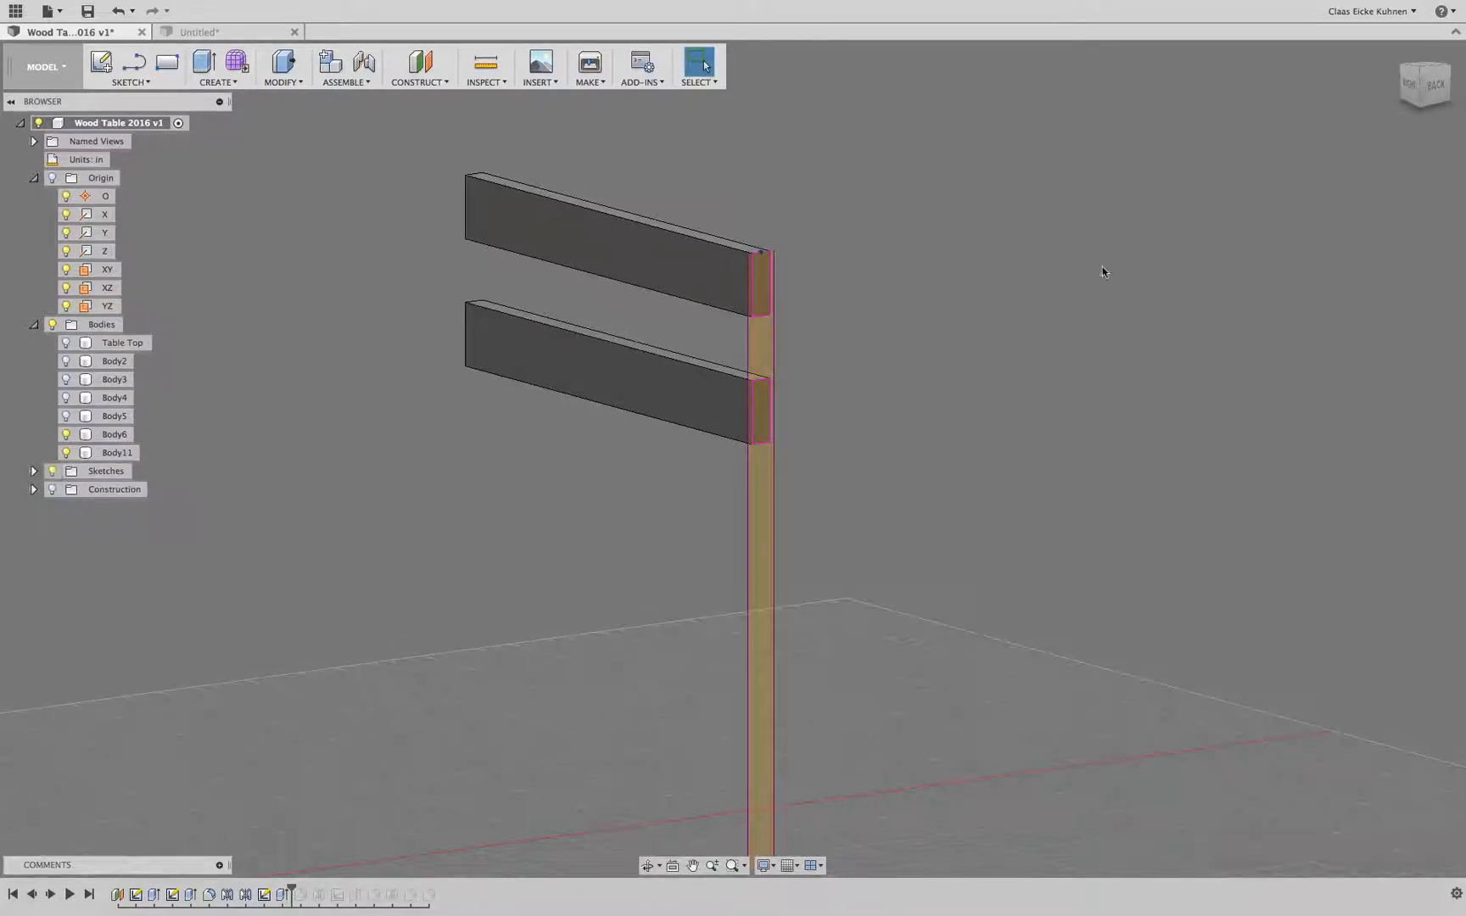
shift+middle_drag(733, 457, 645, 460)
shift+middle_drag(708, 246, 792, 233)
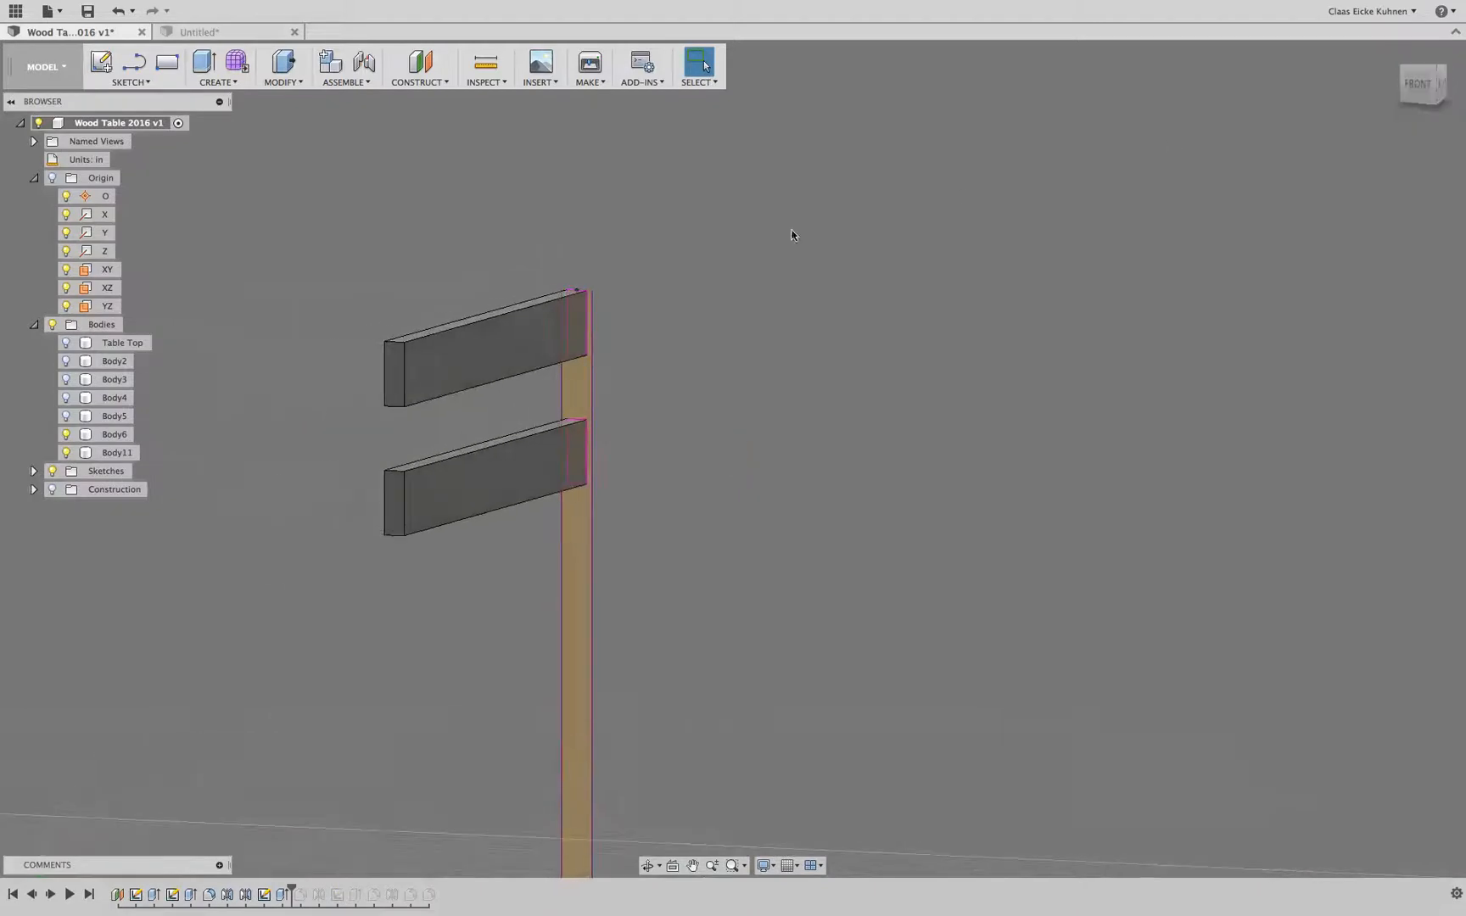
click(397, 367)
click(34, 471)
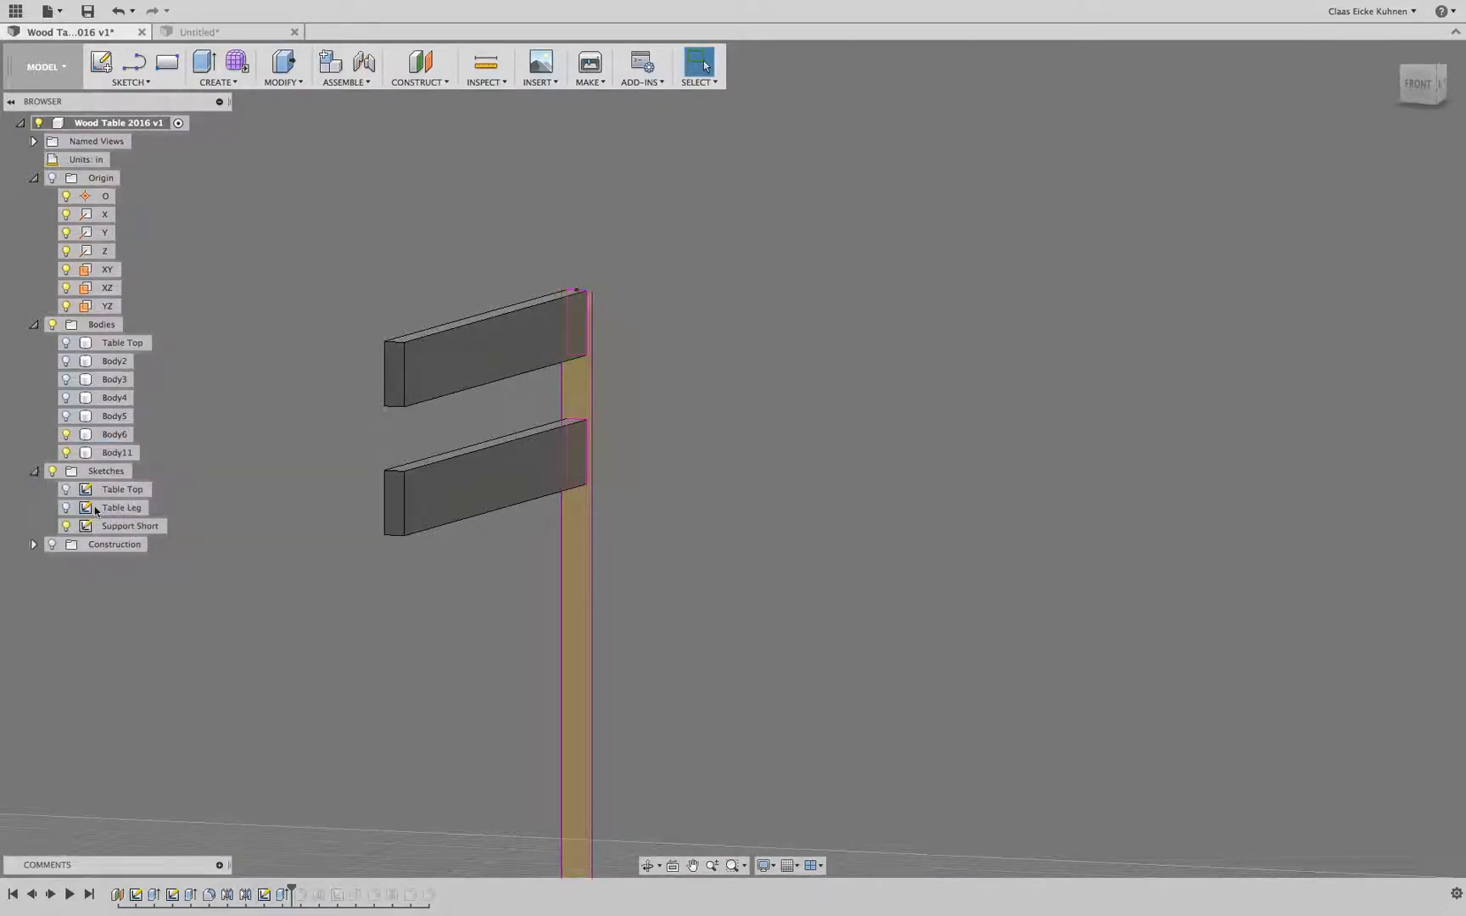
click(34, 471)
mouse_move(1425, 90)
mouse_down()
mouse_move(1395, 94)
mouse_move(1427, 89)
mouse_up()
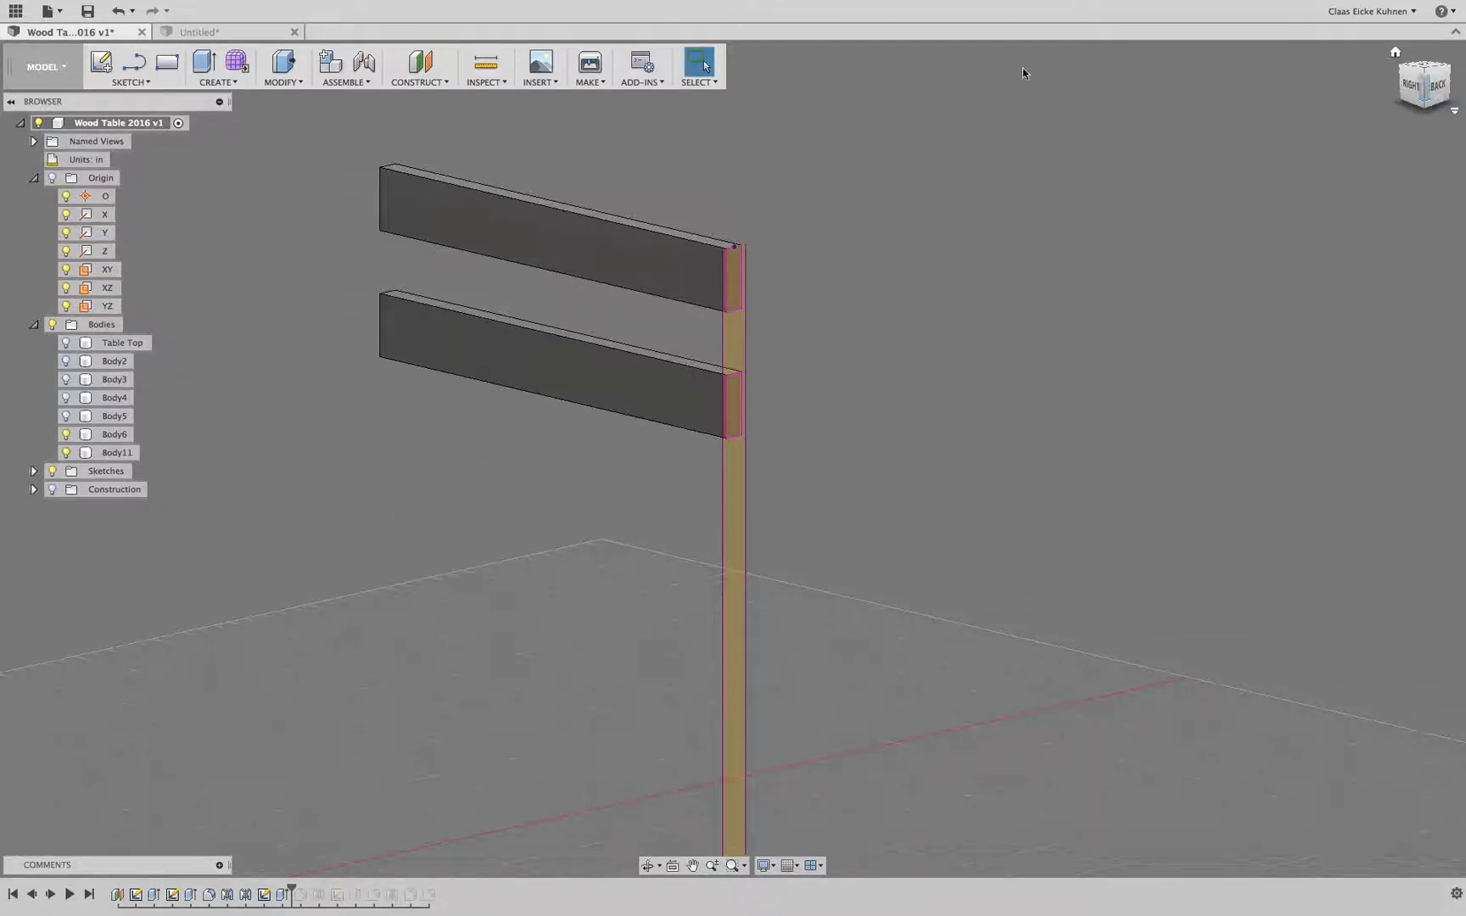
click(599, 245)
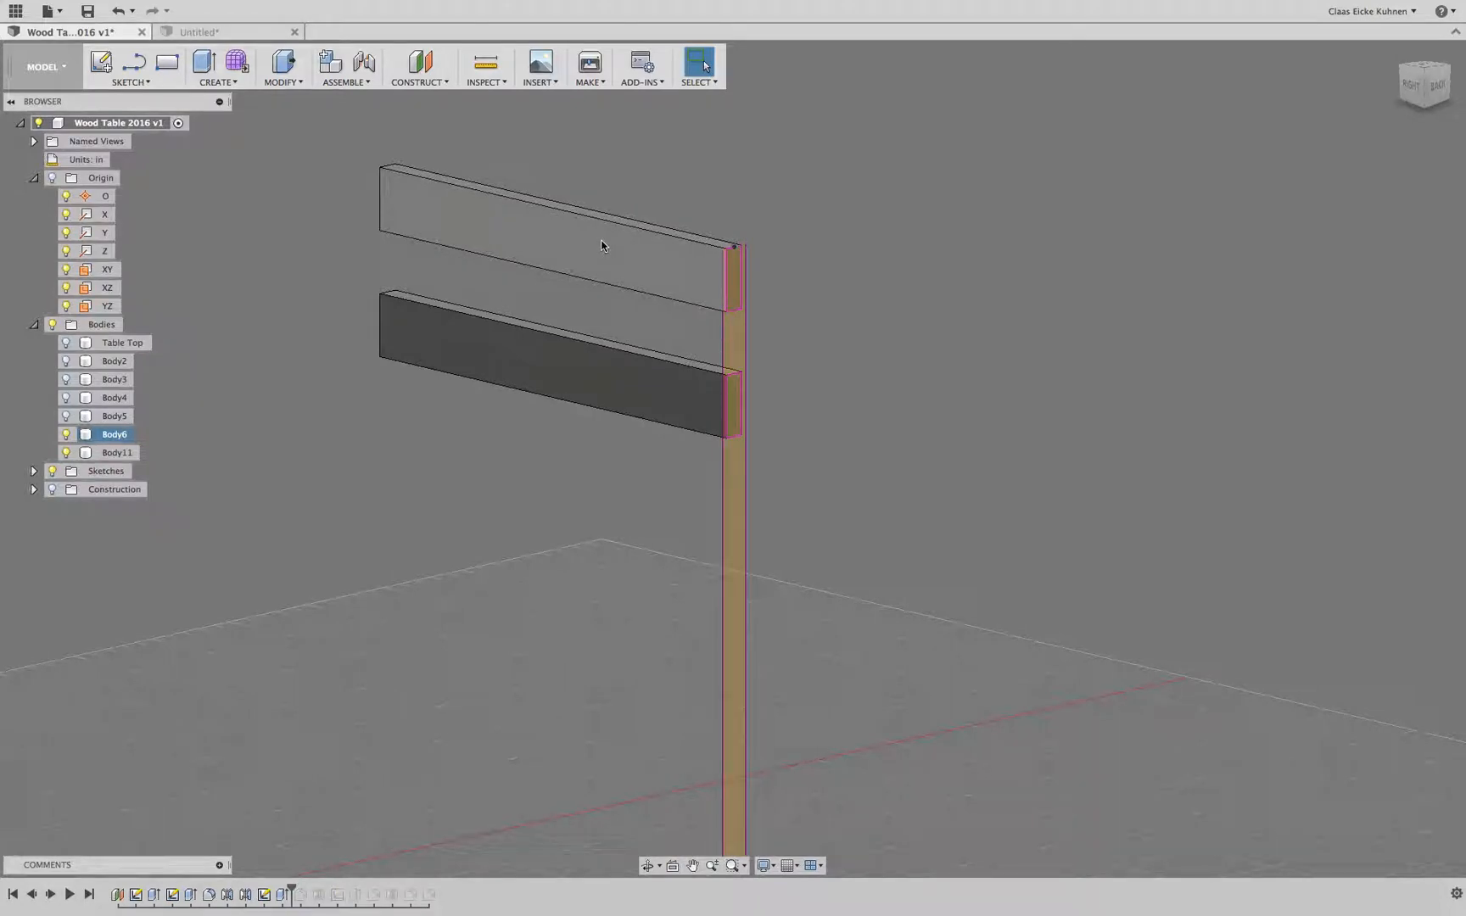
Step: Edit the Support Short sketch and offset the upper rail rectangle inward by about 0.26 in
double_click(264, 895)
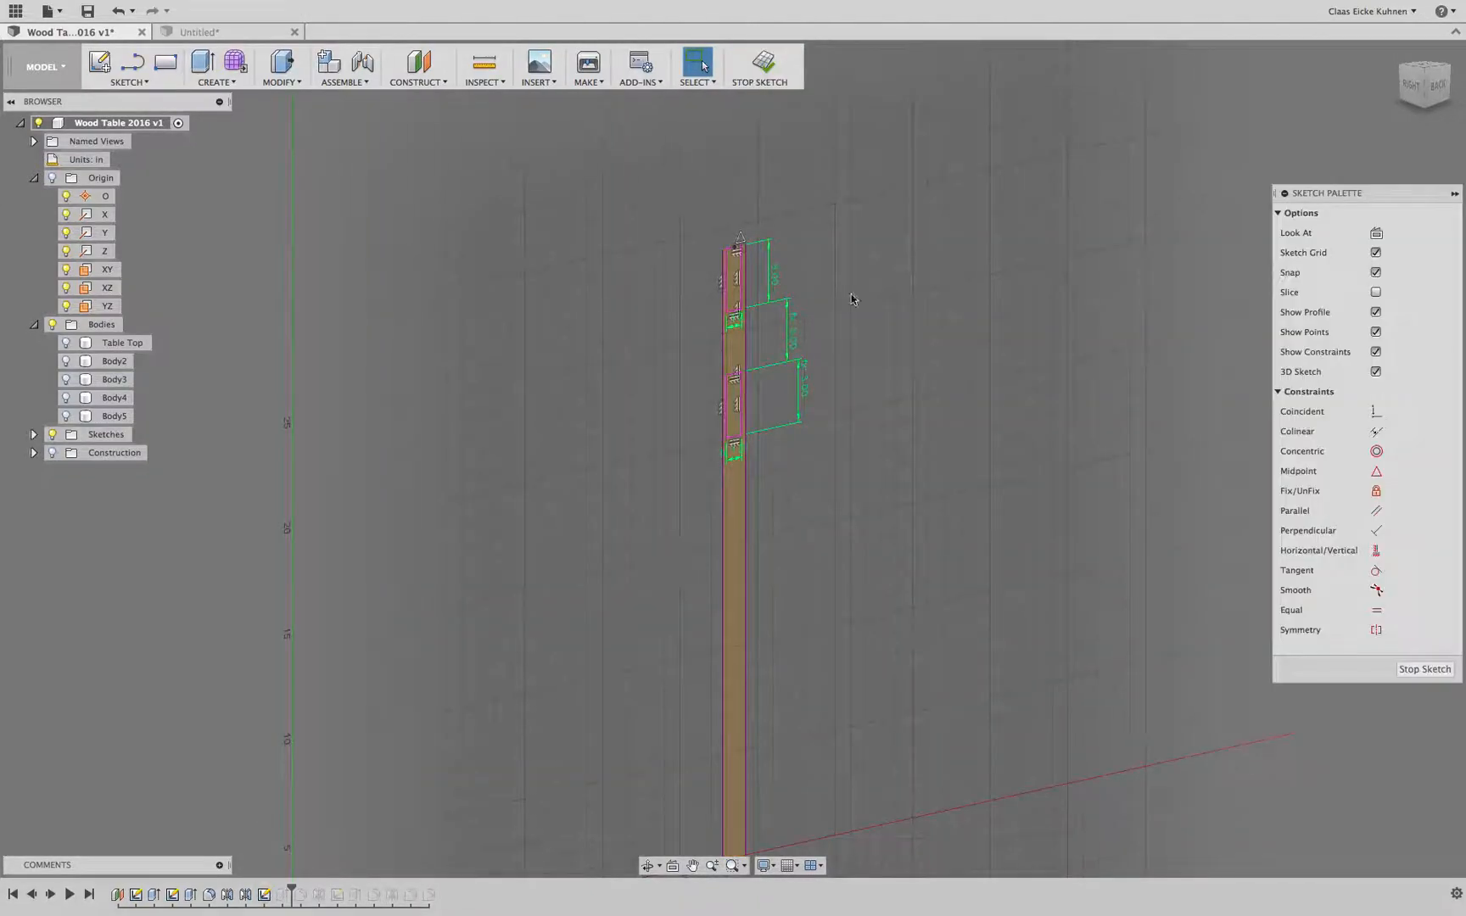
scroll(674, 259, up, 4)
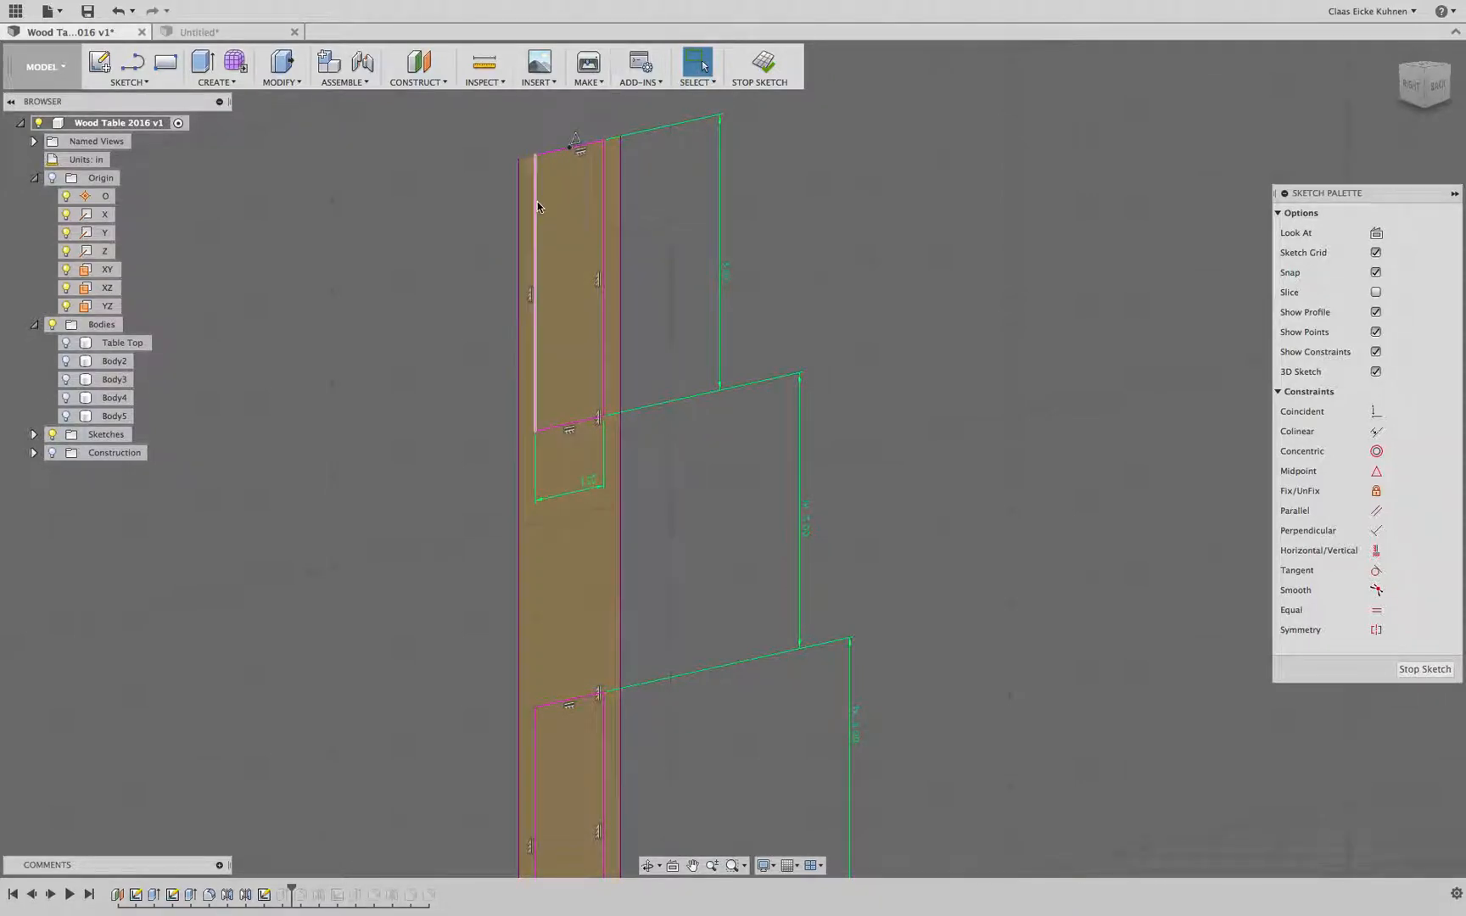
click(131, 84)
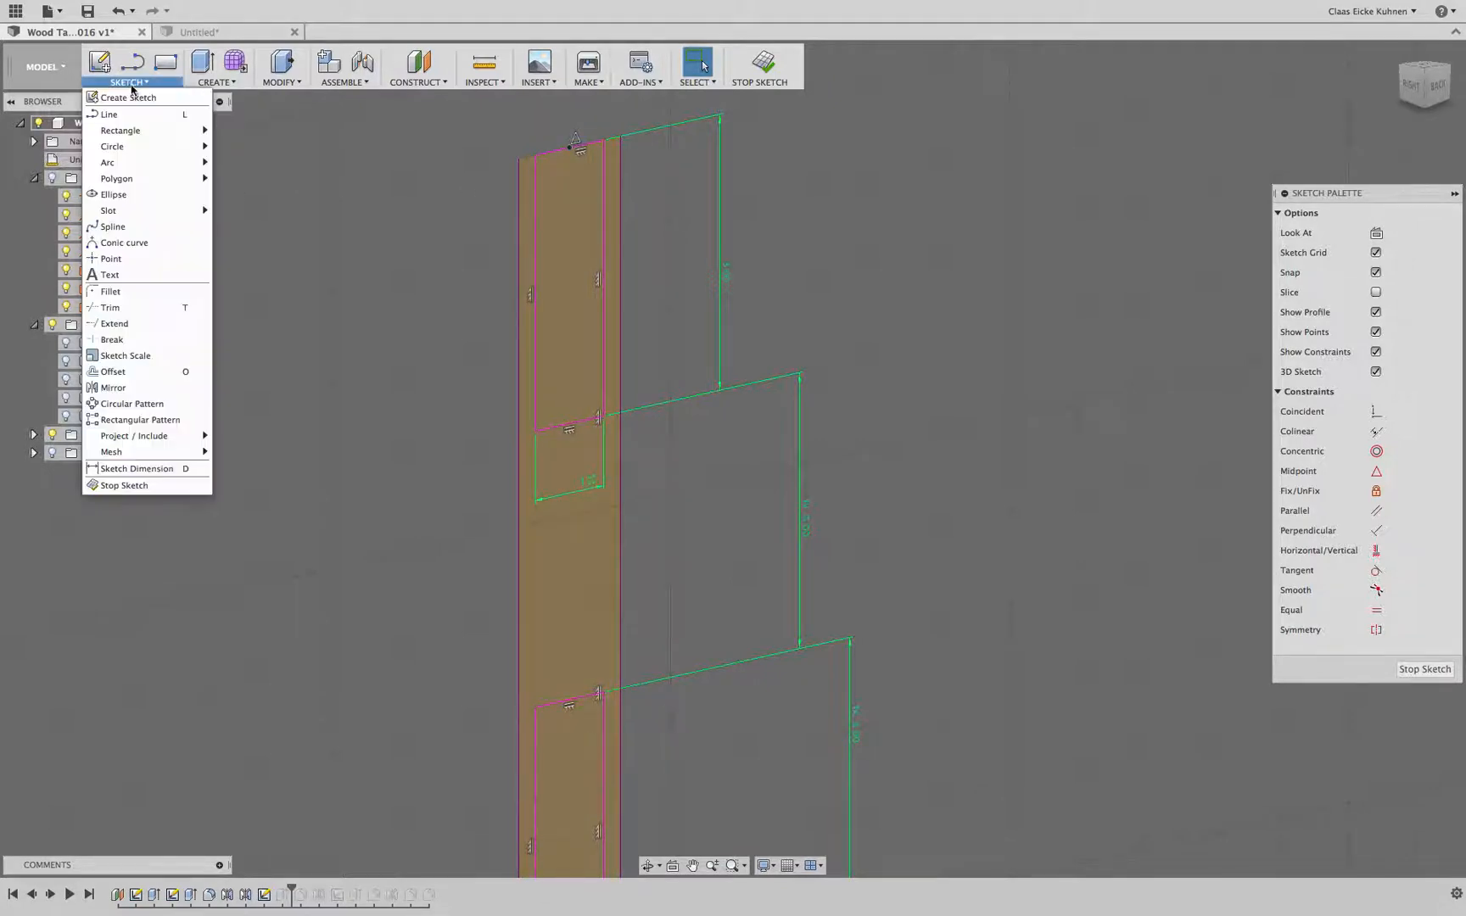
click(149, 373)
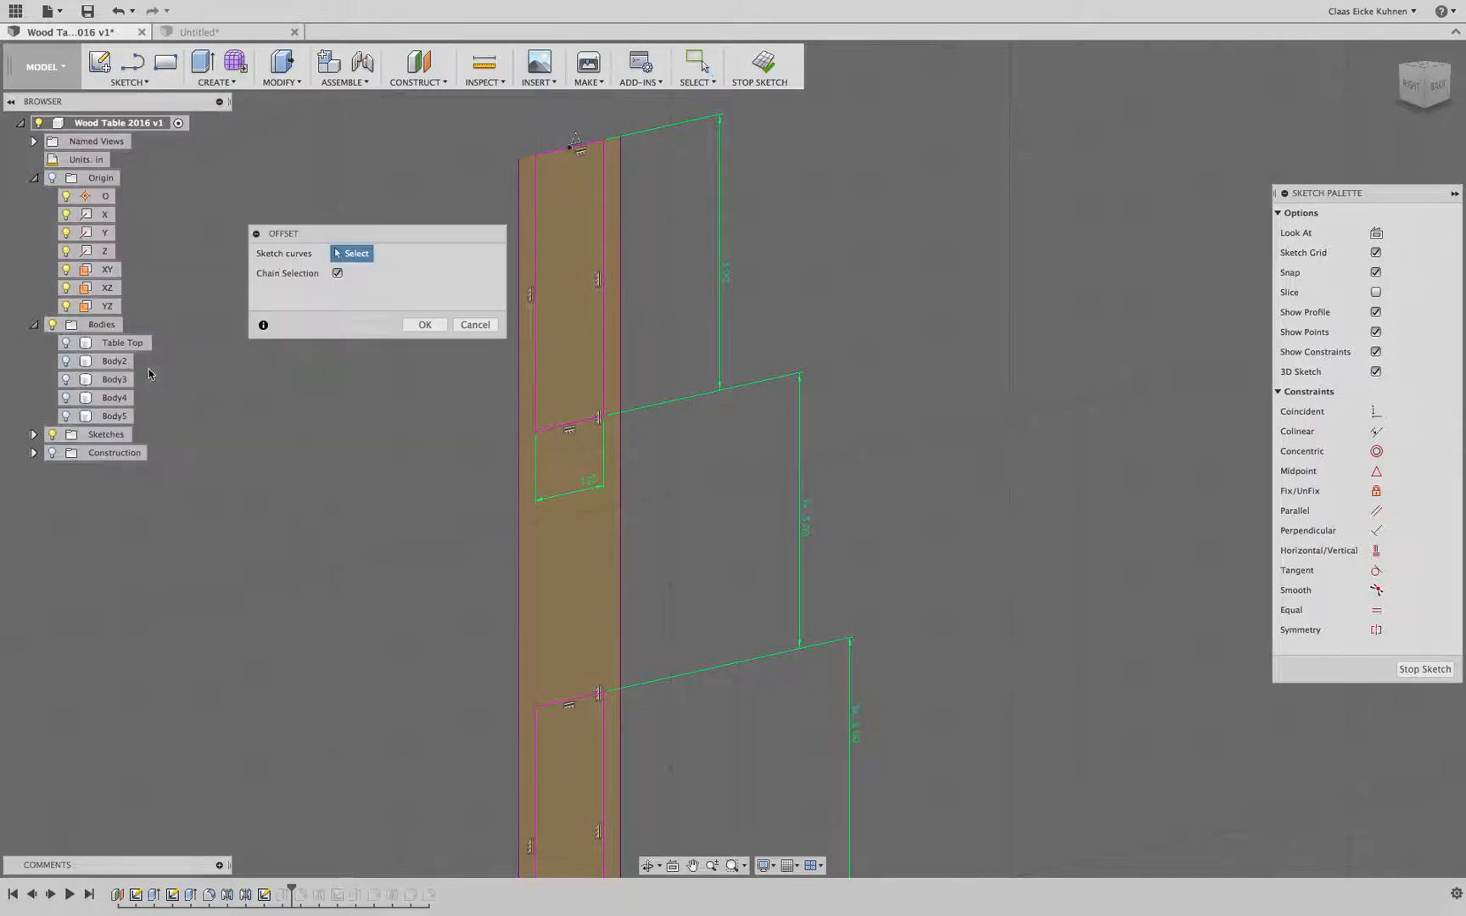
click(603, 233)
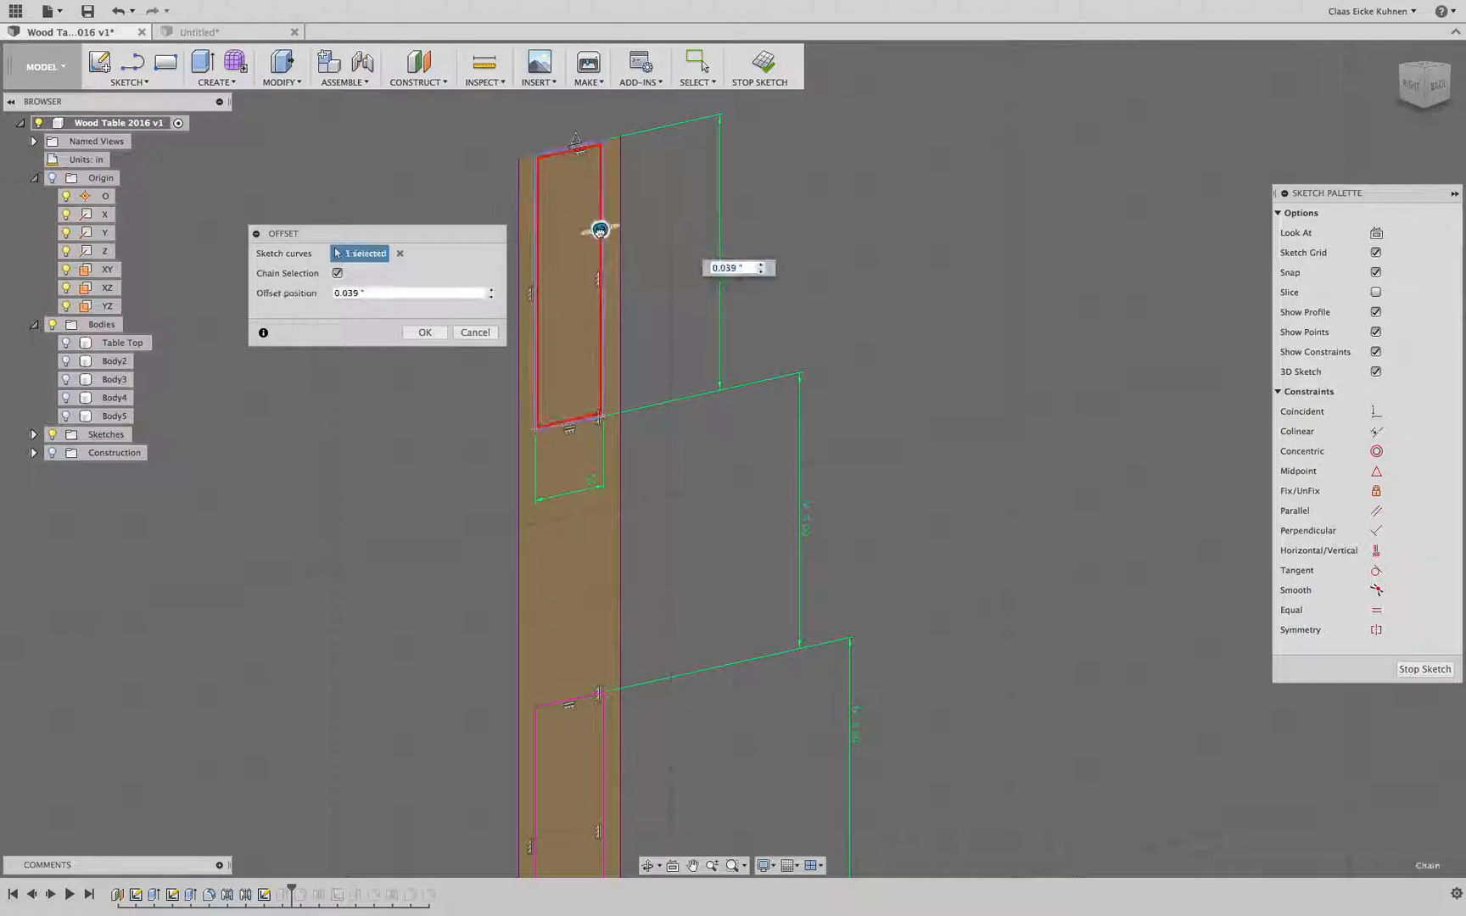
drag(594, 231, 586, 232)
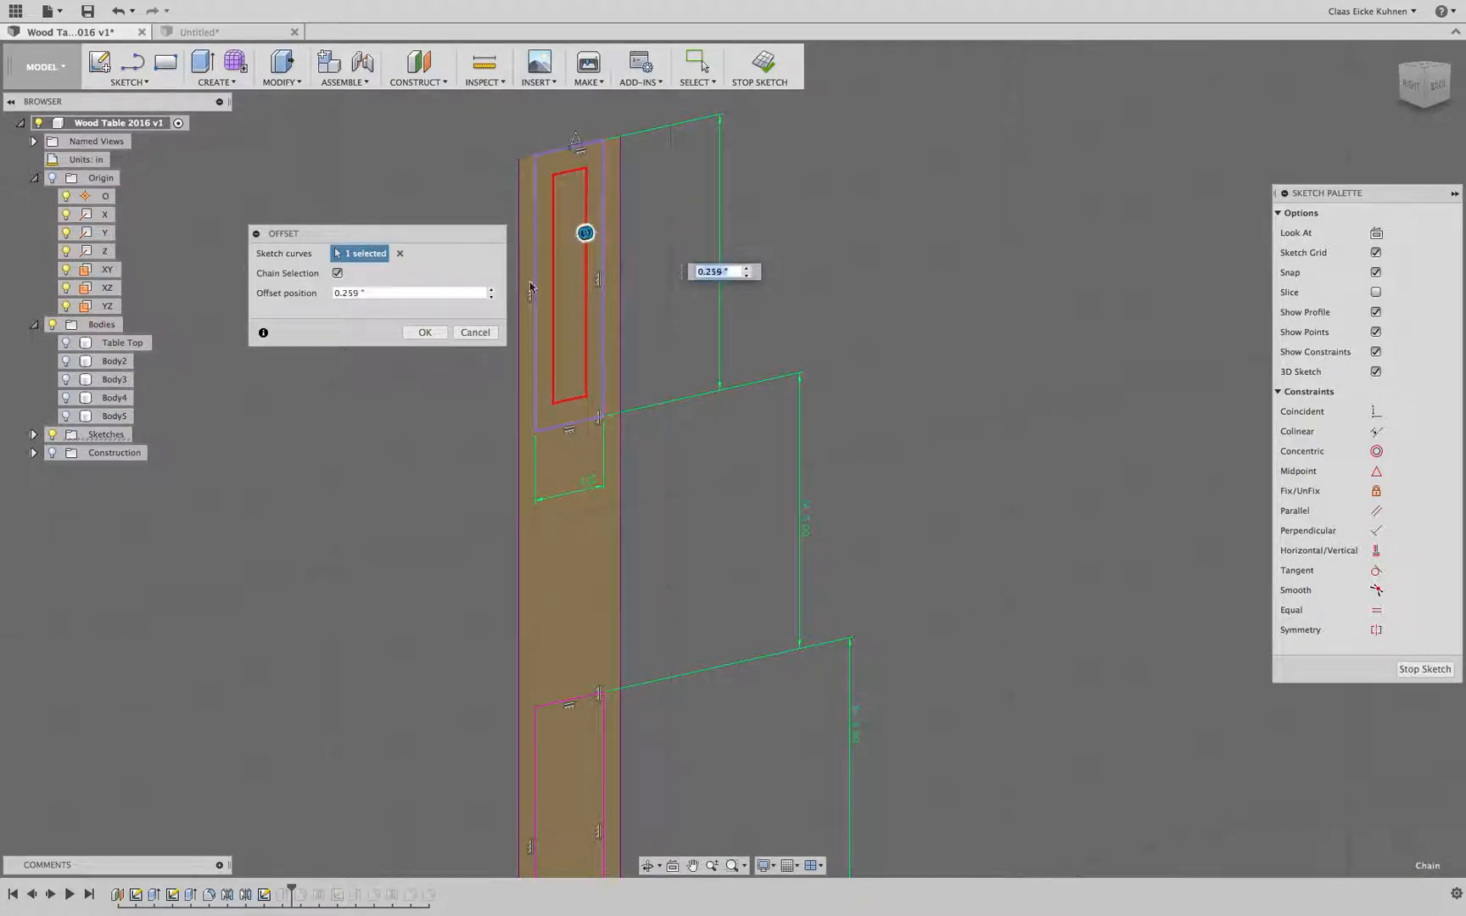
click(440, 331)
click(702, 61)
Step: Set the offset distance between the upper rail rectangle and its inner rectangle to 0.25 in
scroll(532, 266, up, 5)
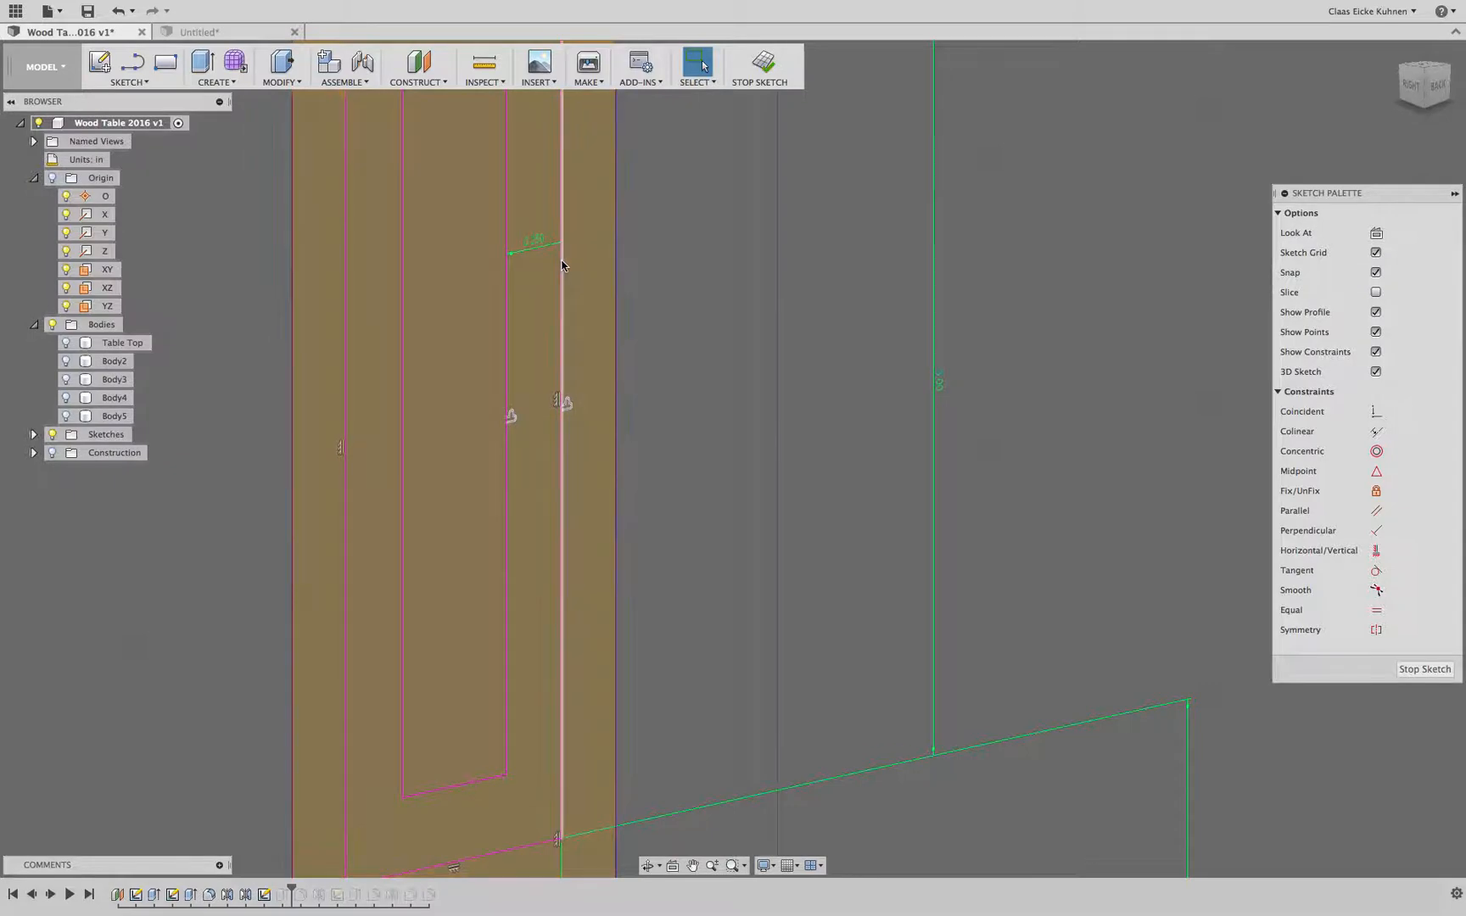
scroll(561, 266, down, 3)
scroll(562, 266, up, 2)
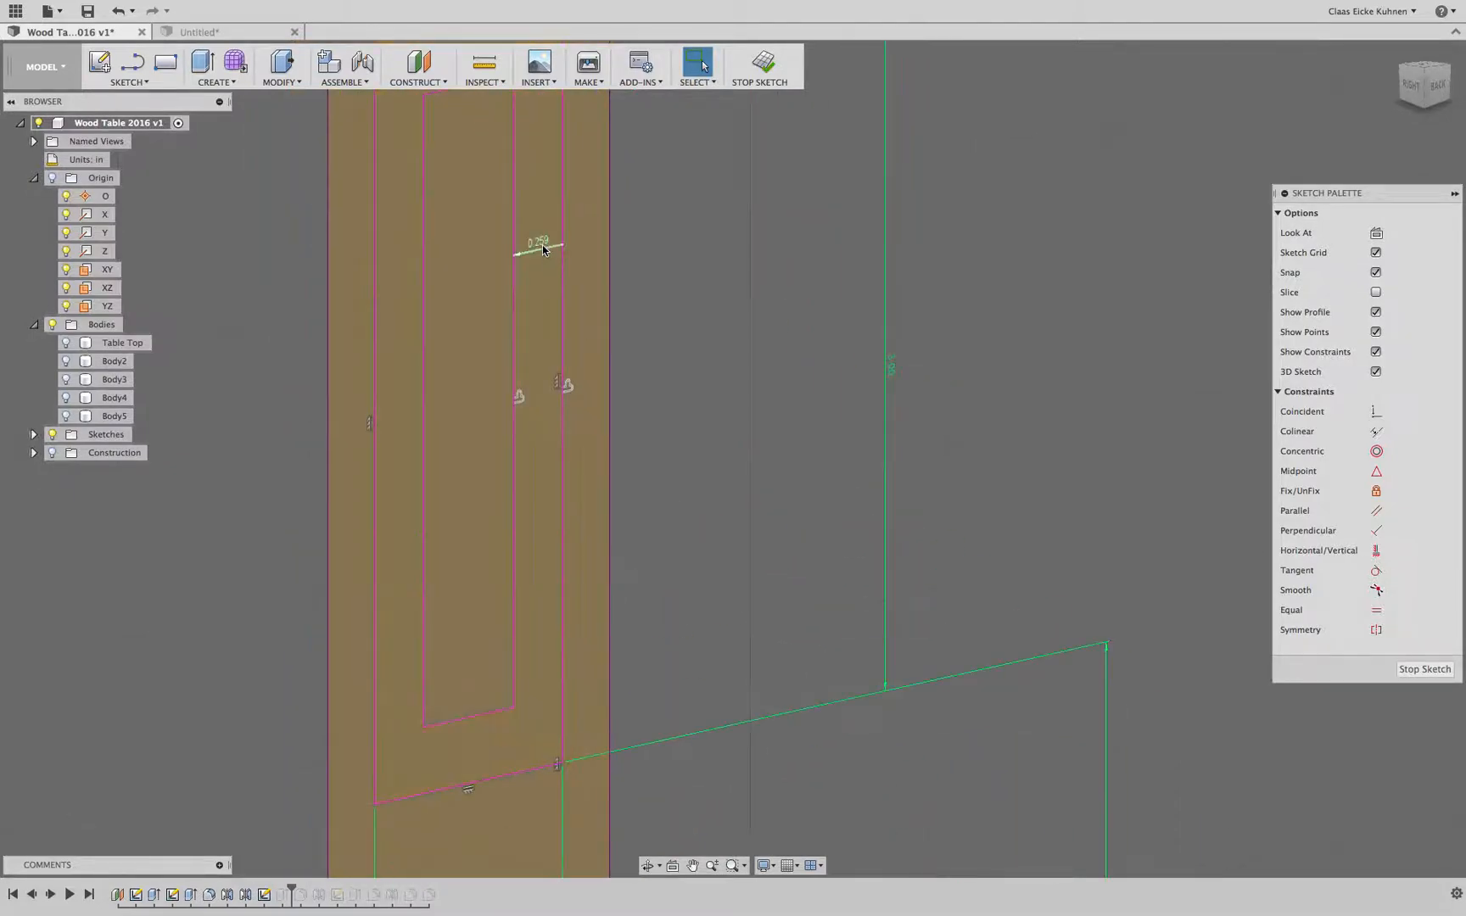
mouse_move(544, 247)
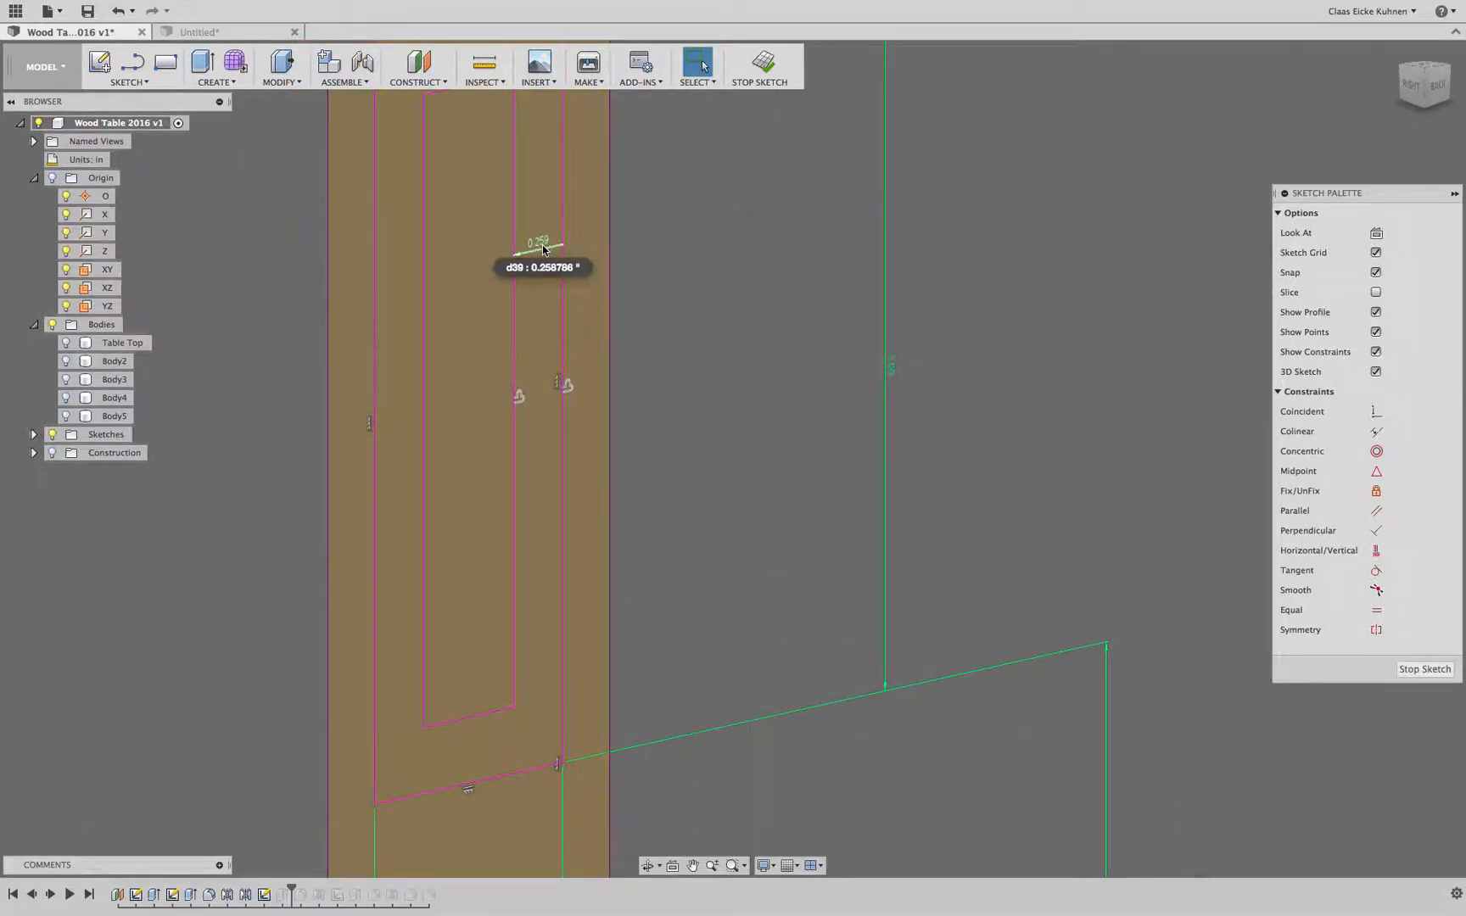
scroll(542, 246, down, 2)
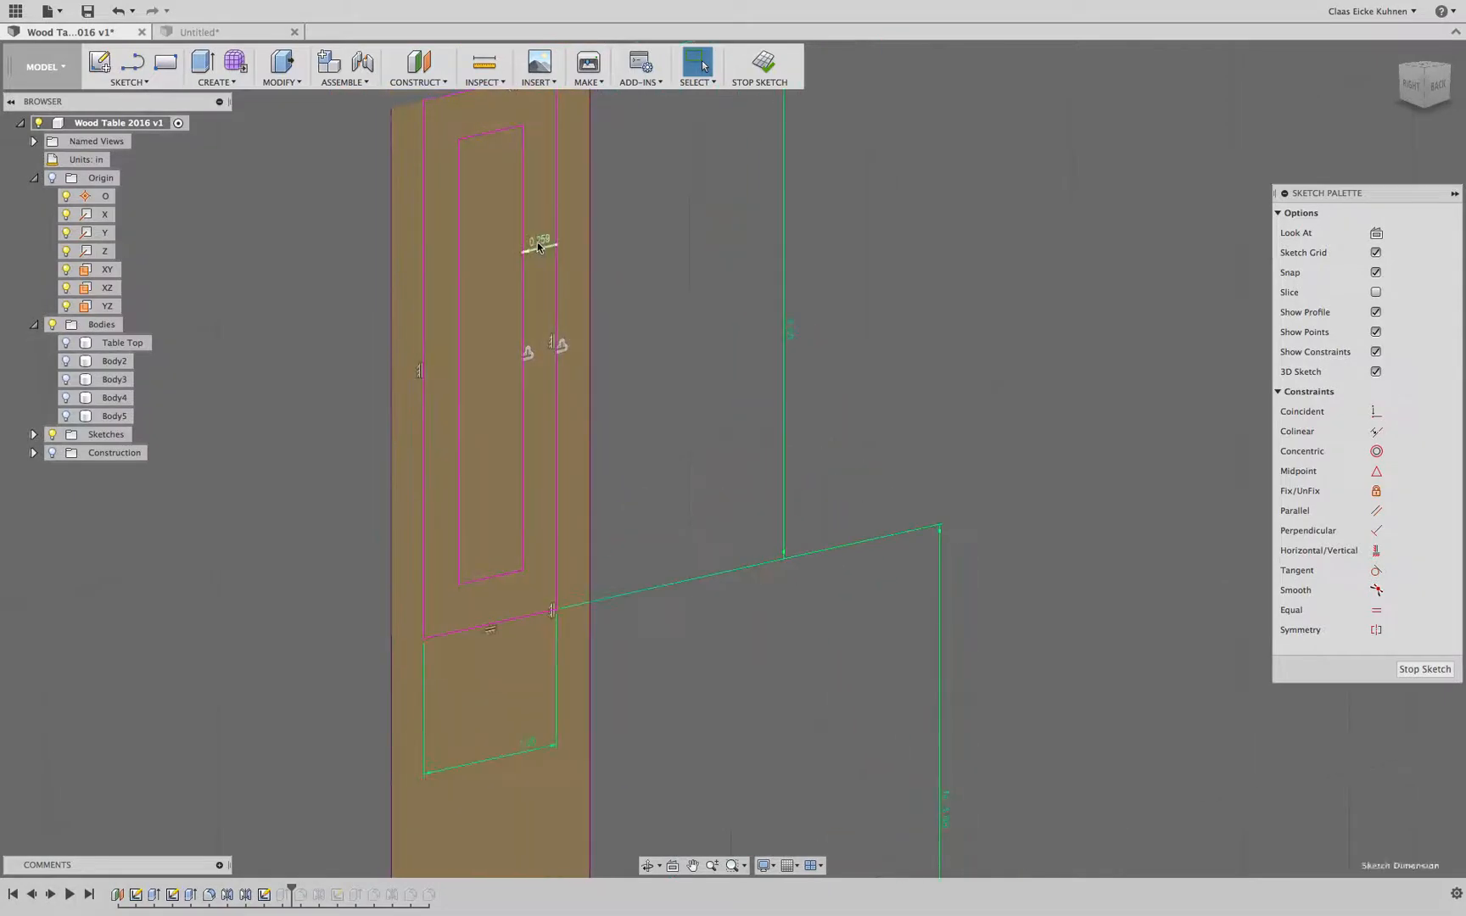
double_click(537, 243)
text(0.25)
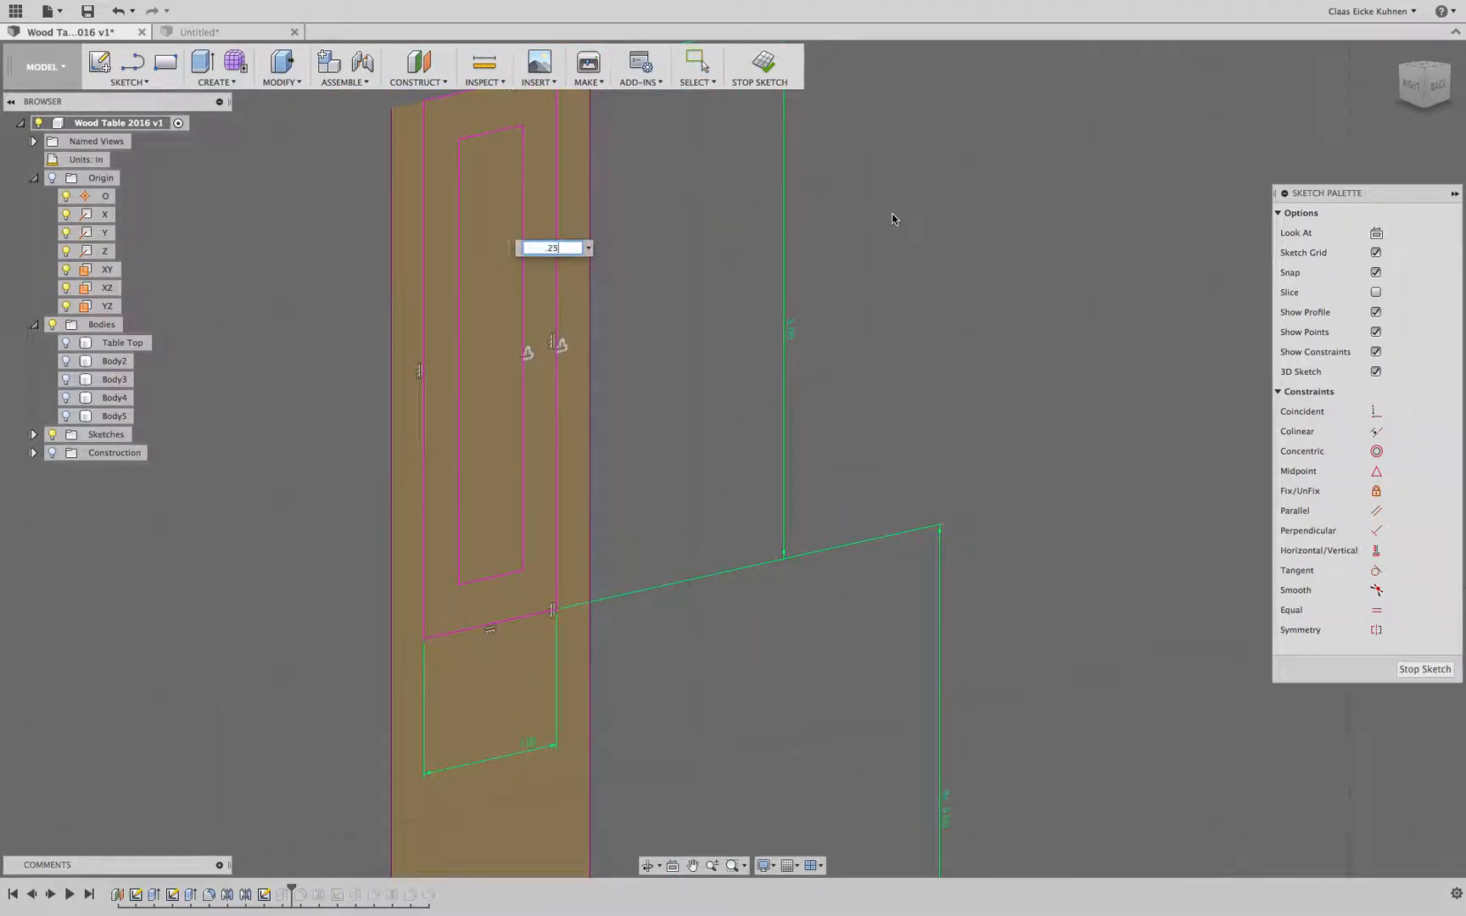
key(Return)
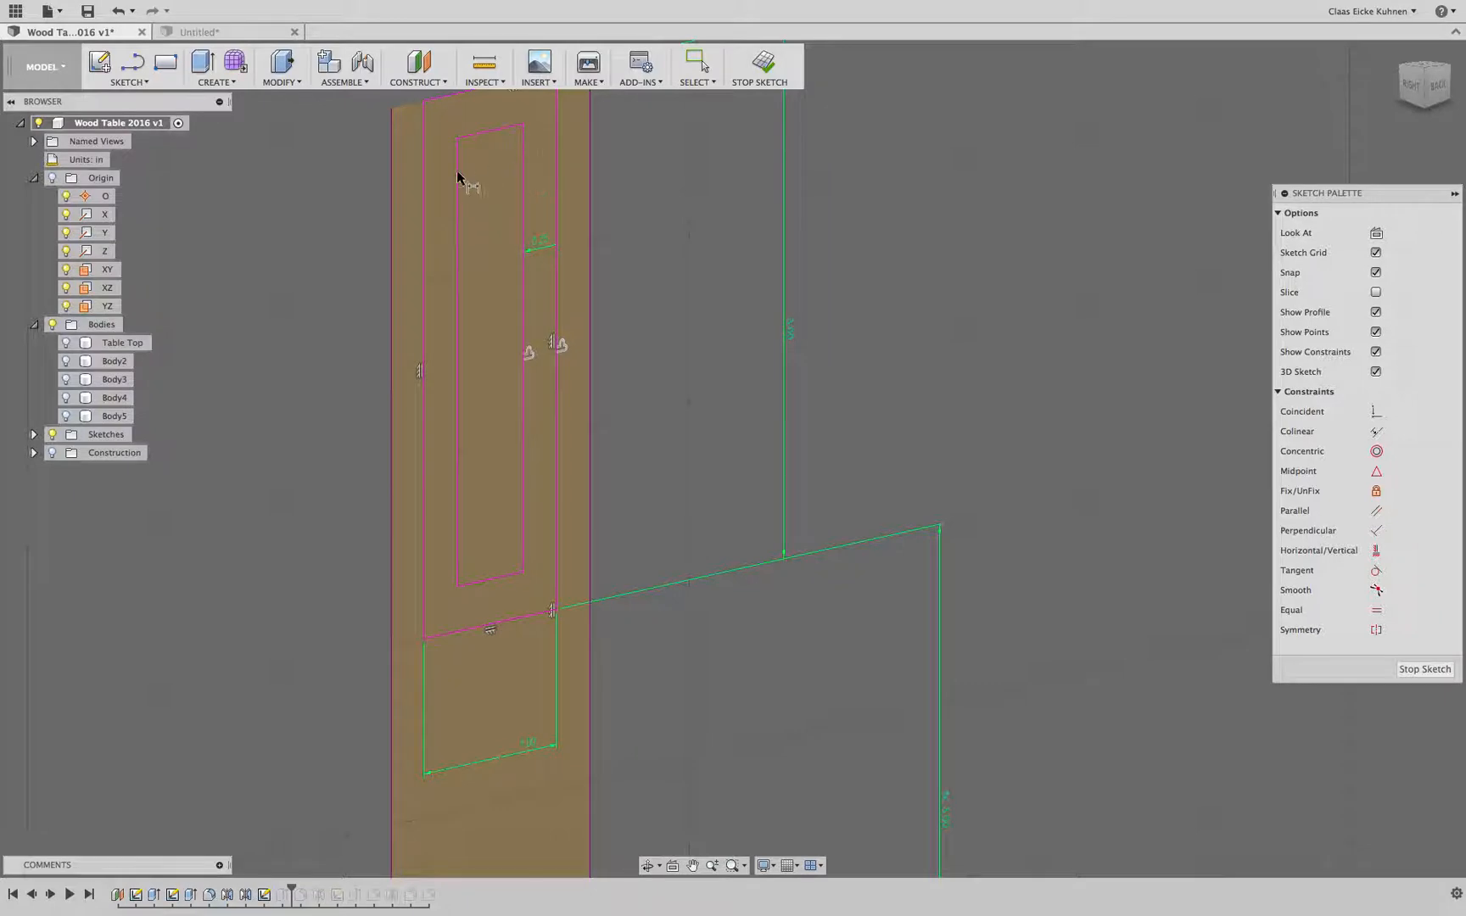
Step: Add a driven dimension for the width of the inner tenon rectangle along its top edge
click(489, 129)
click(488, 128)
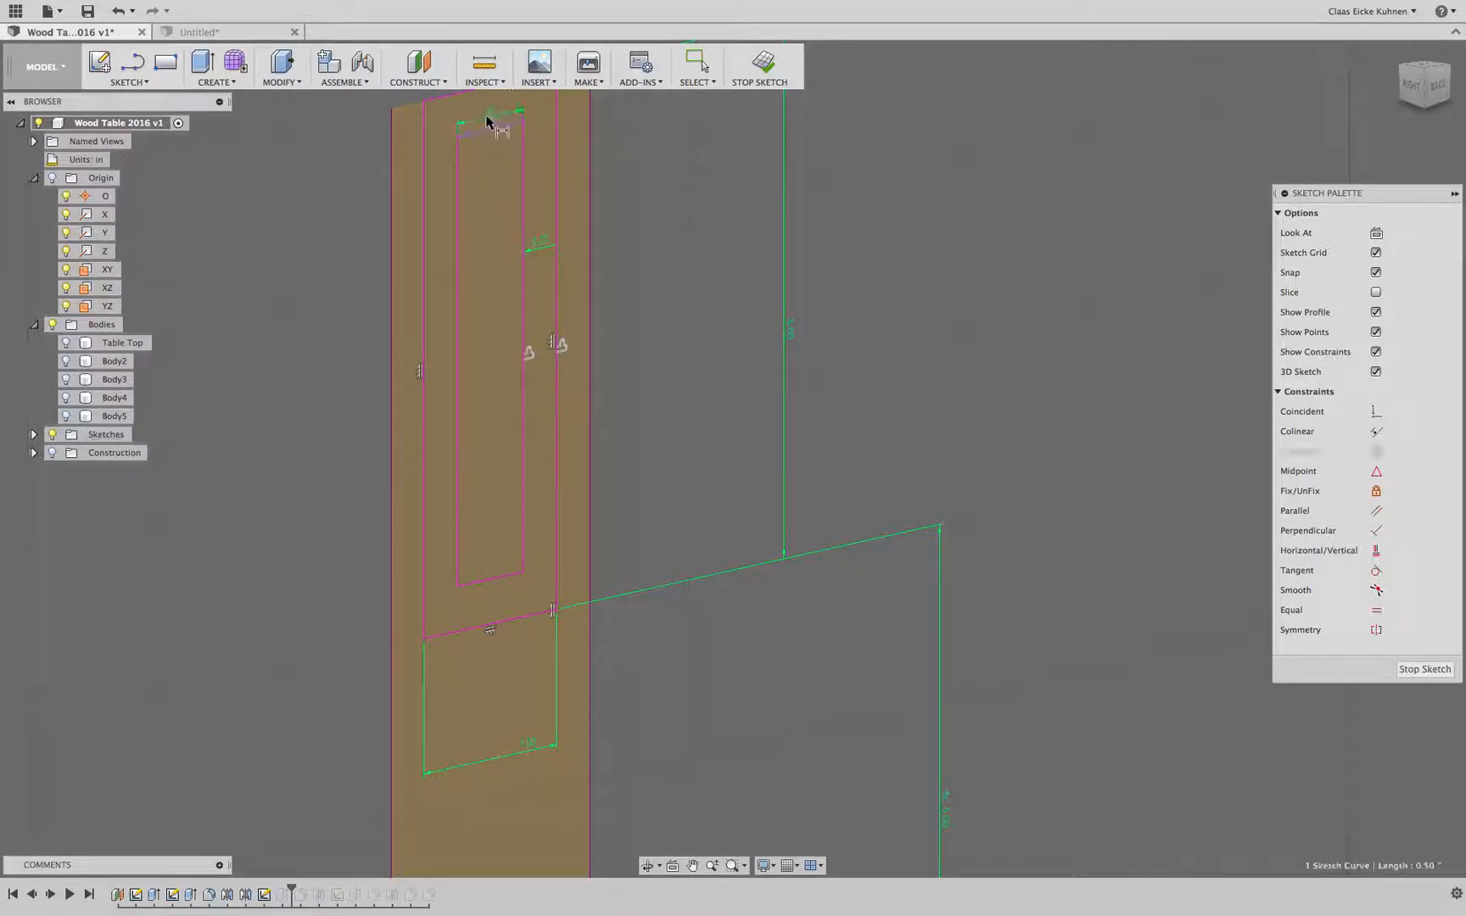
click(488, 121)
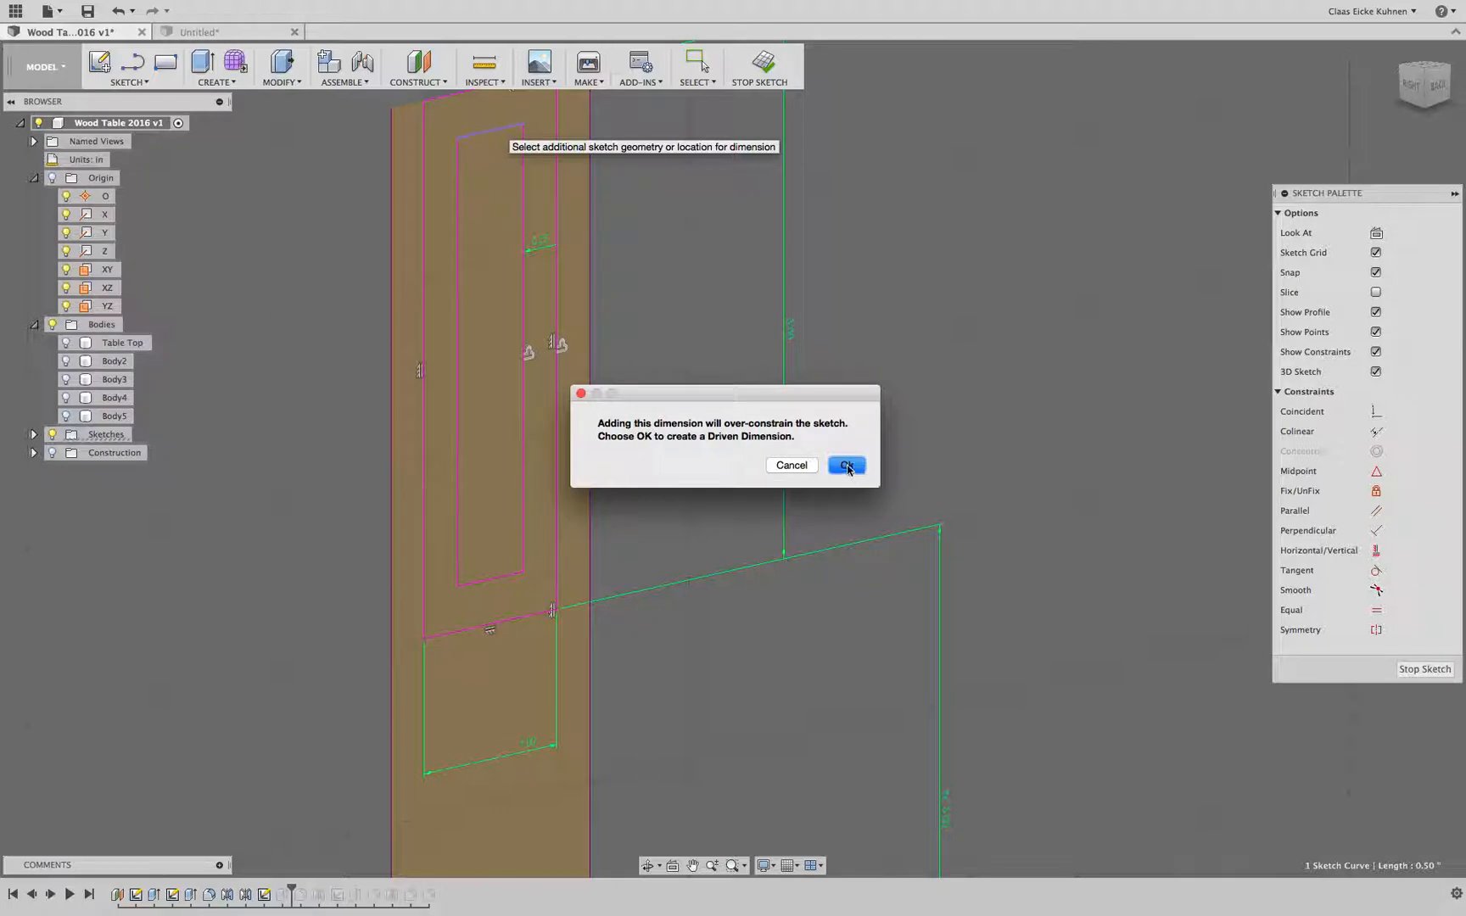
click(847, 466)
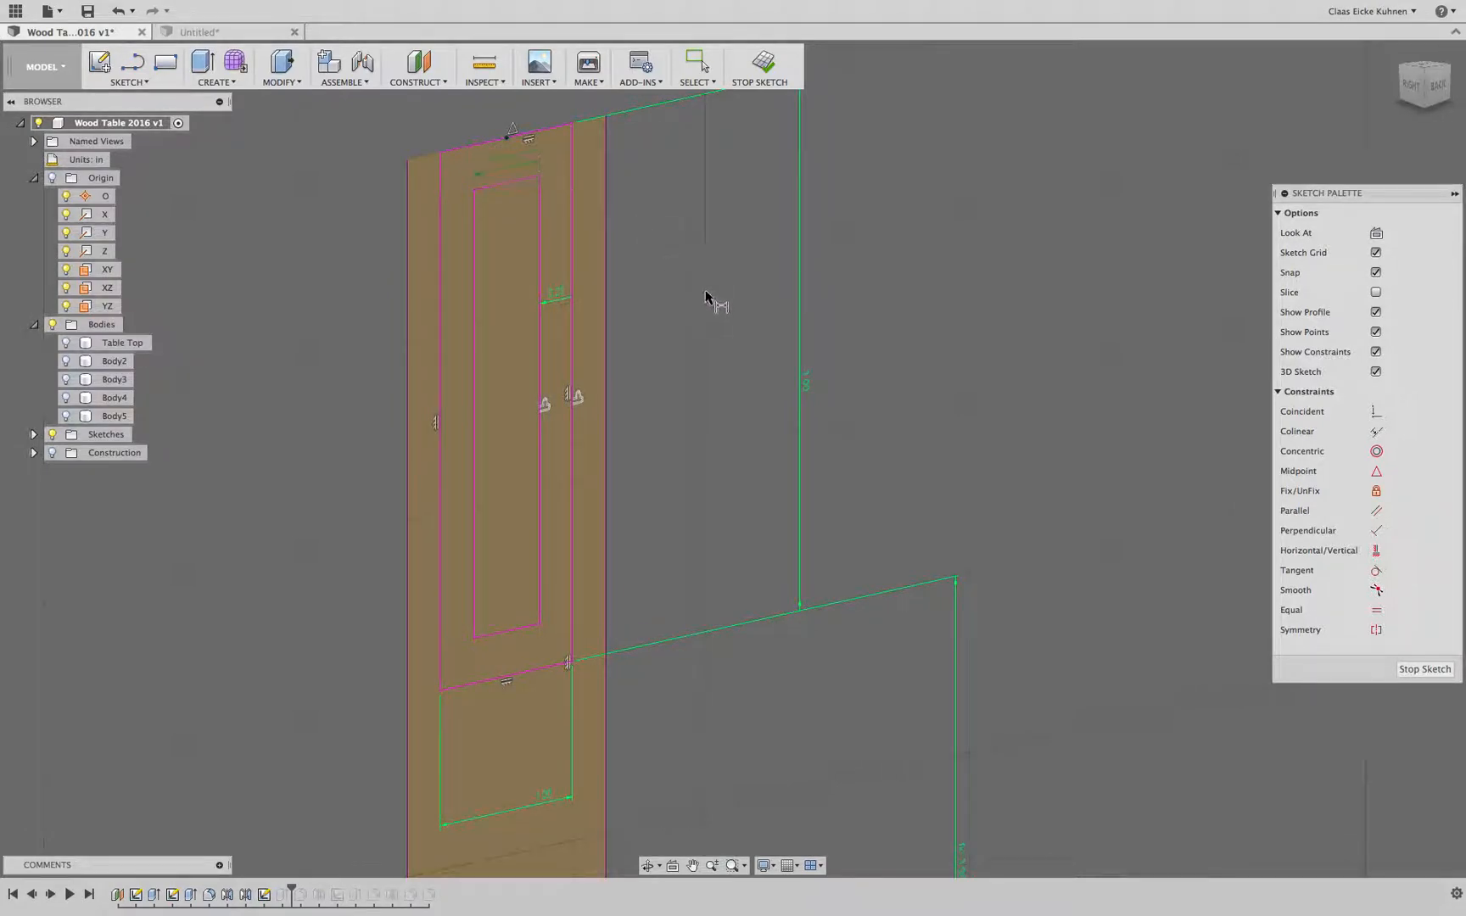
scroll(967, 238, down, 3)
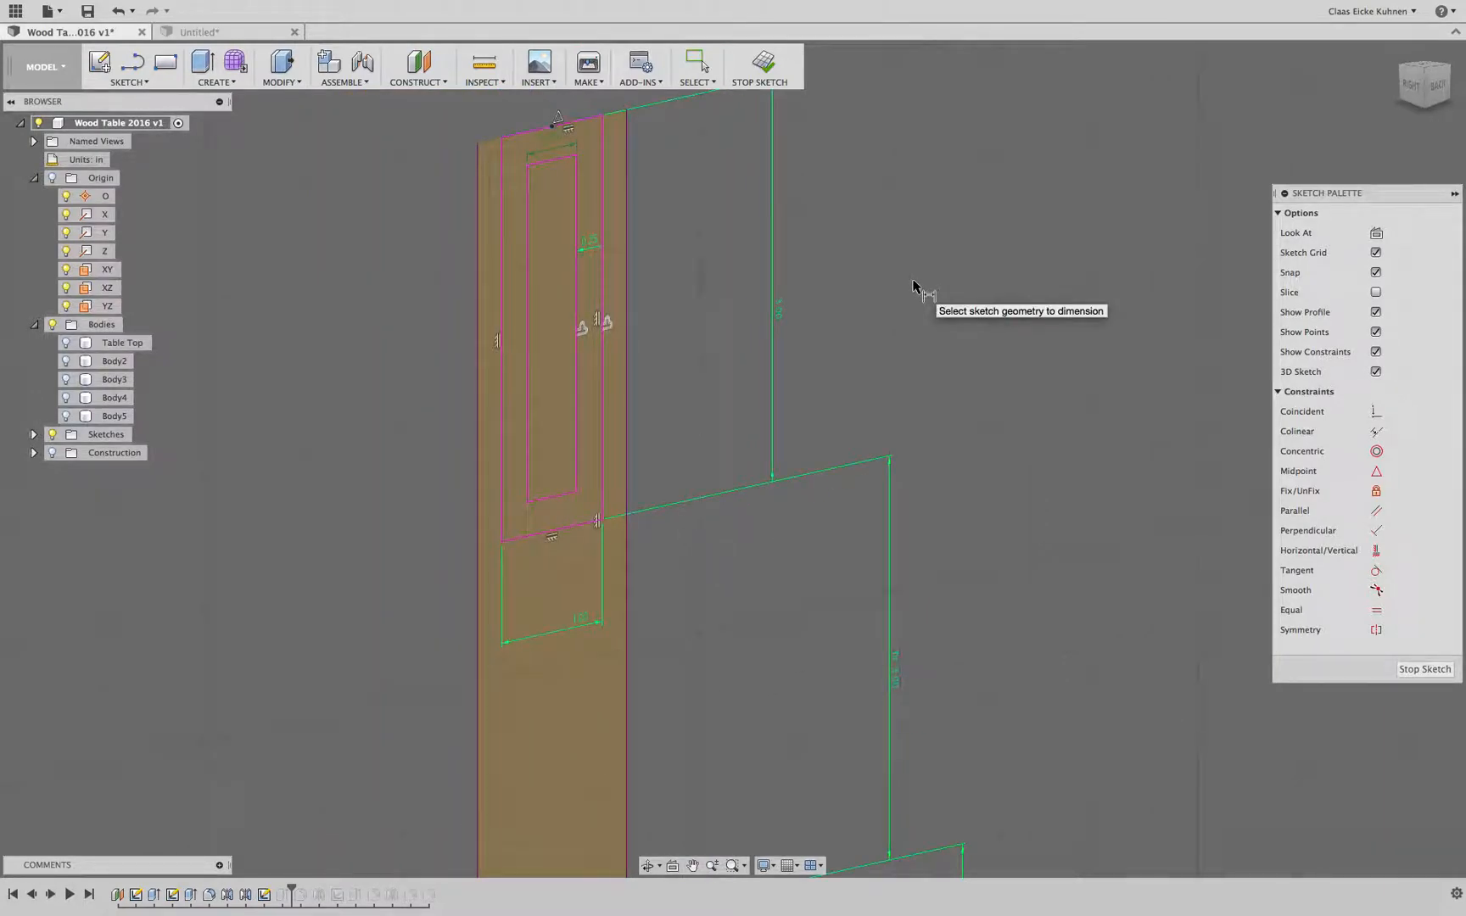
Step: Add a driven dimension for the height of the upper inner tenon rectangle along its long edge
click(526, 245)
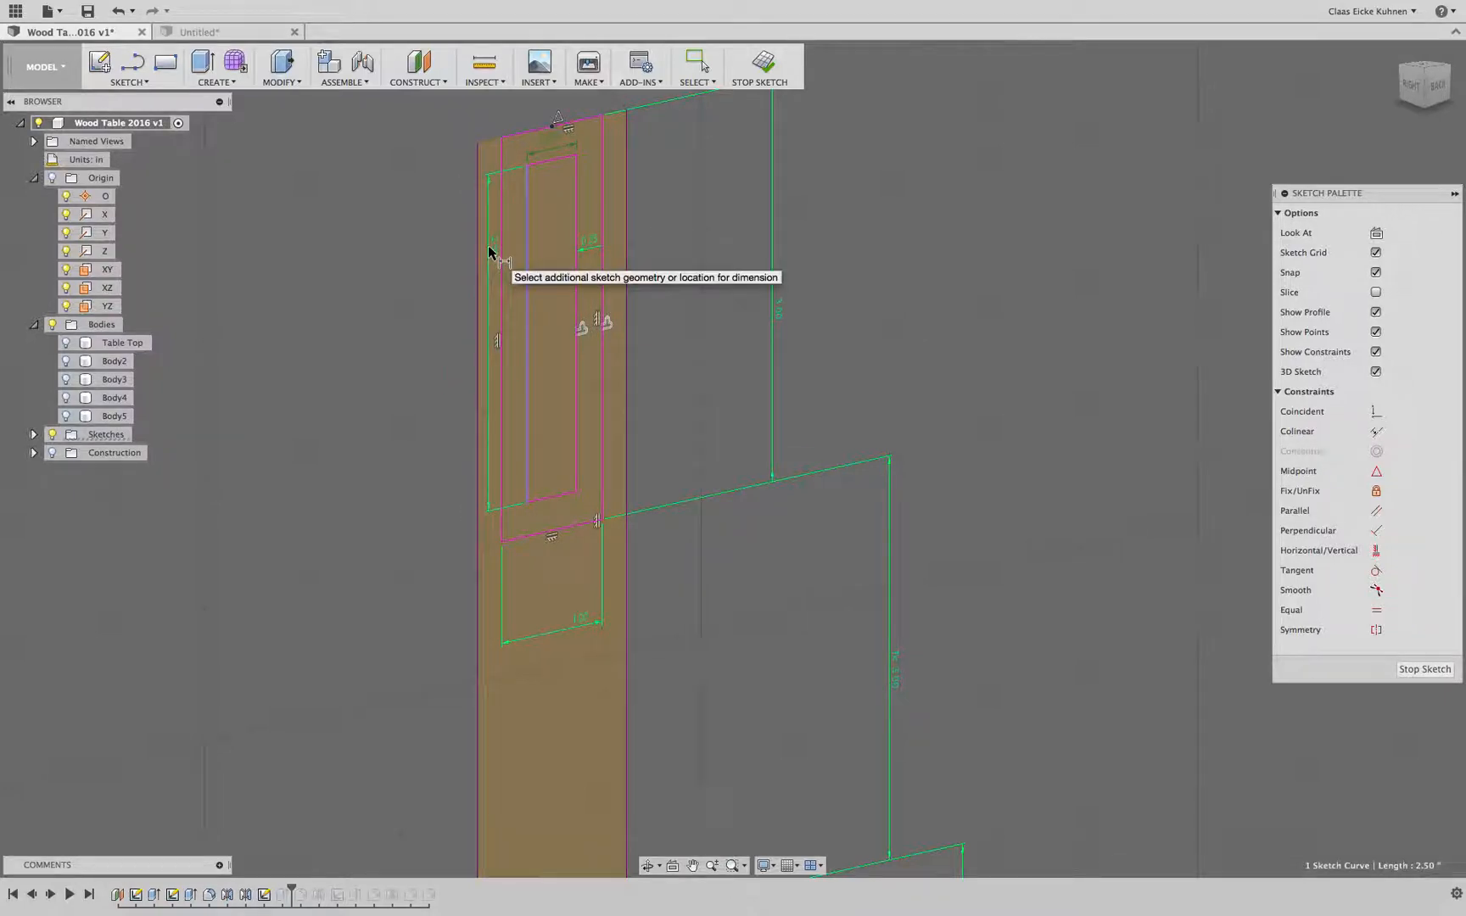
click(488, 246)
click(851, 465)
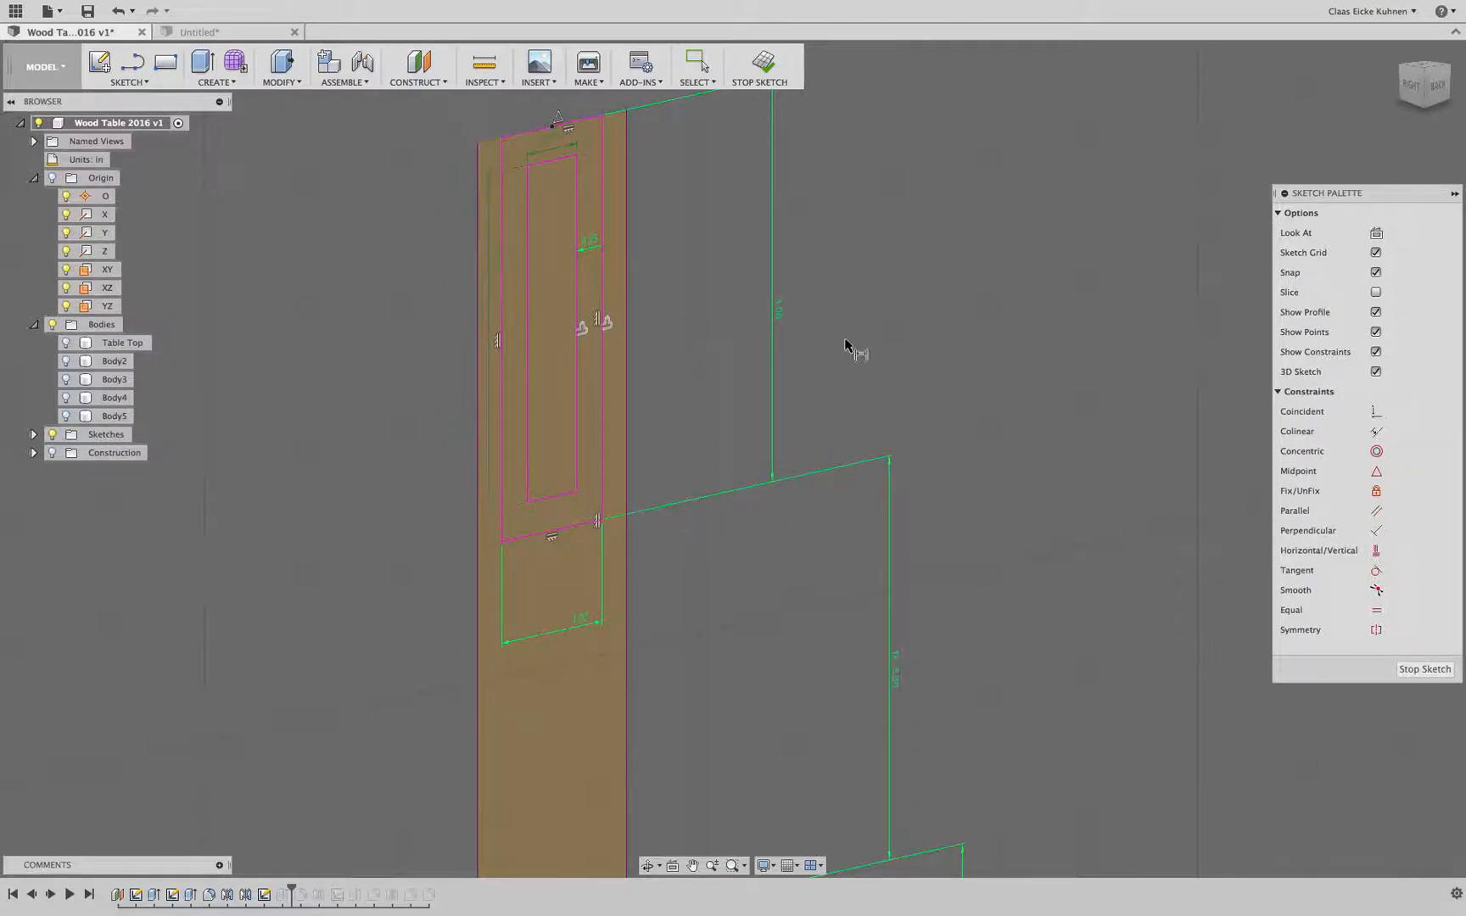
Step: Offset the lower rail rectangle inward by about 0.28 in to form its tenon profile
scroll(851, 350, down, 4)
mouse_move(1021, 497)
middle_down()
mouse_move(867, 360)
mouse_move(849, 318)
mouse_move(776, 305)
middle_up()
scroll(860, 356, down, 2)
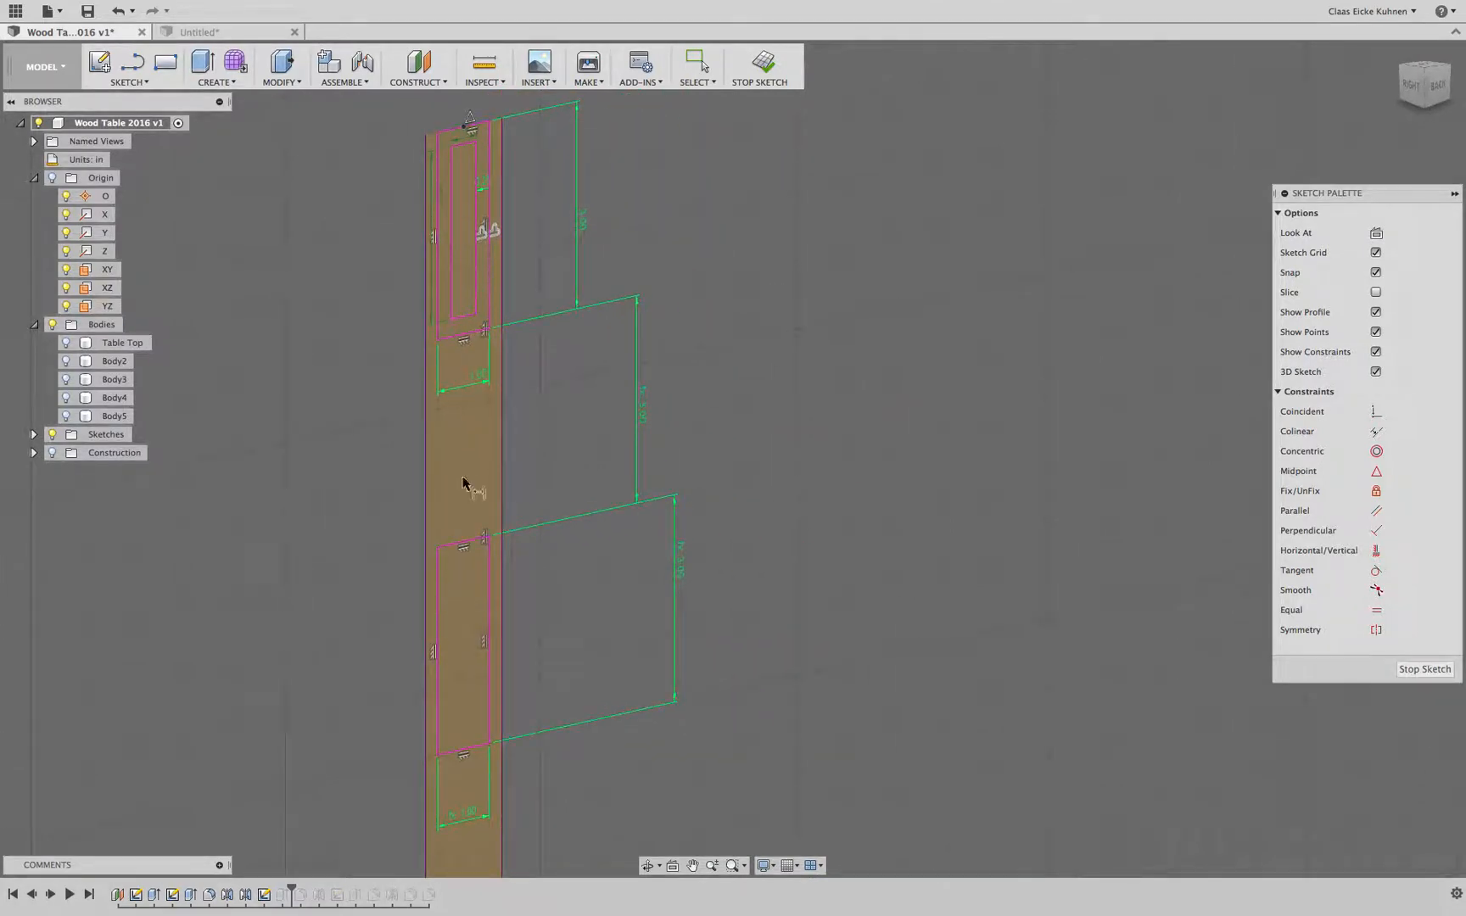
click(127, 82)
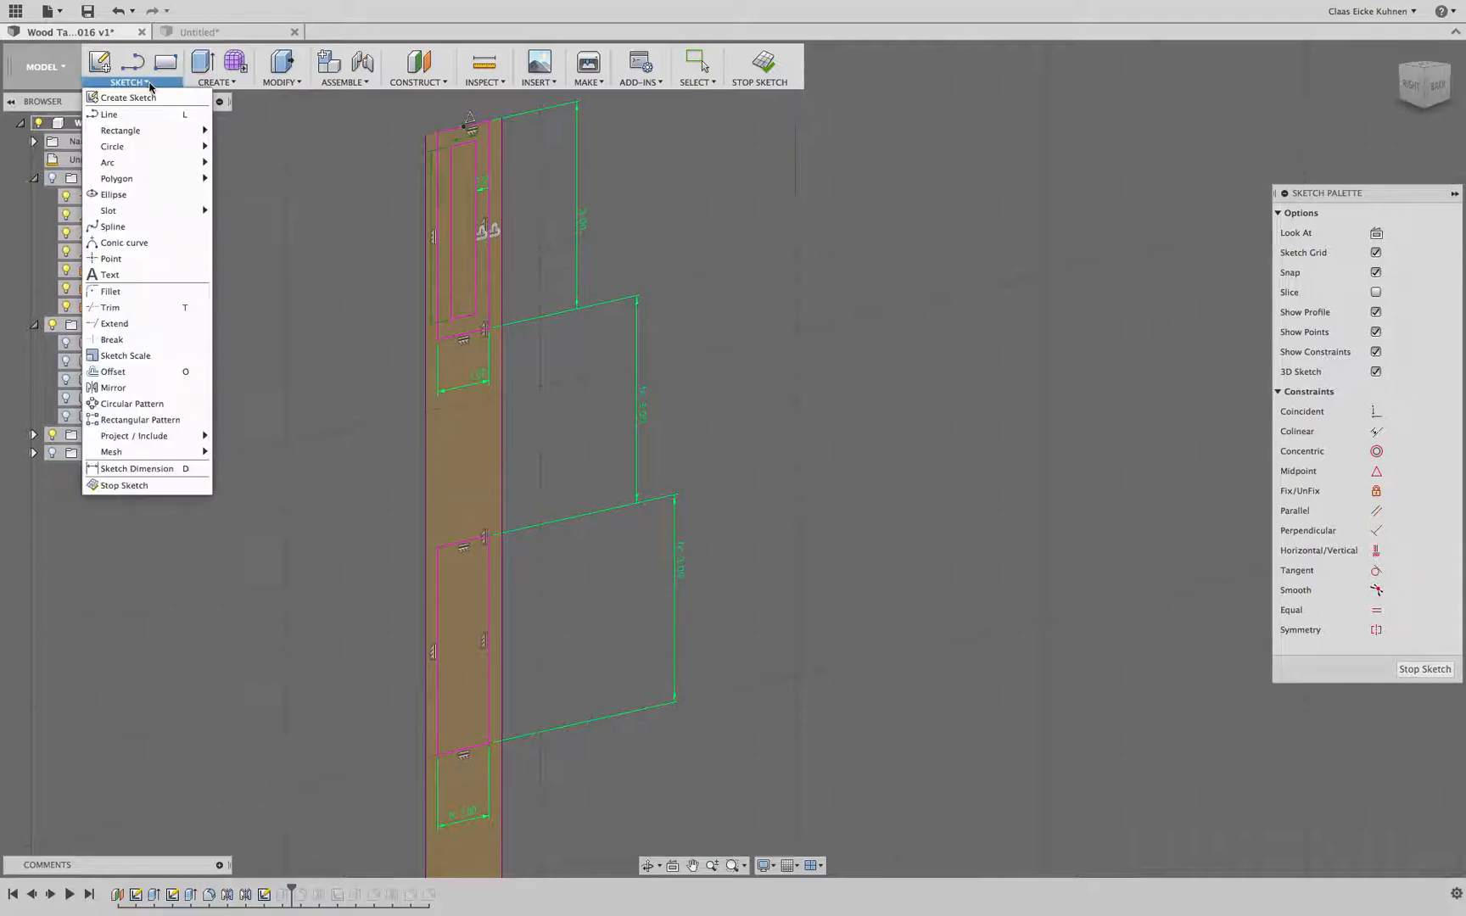
click(136, 372)
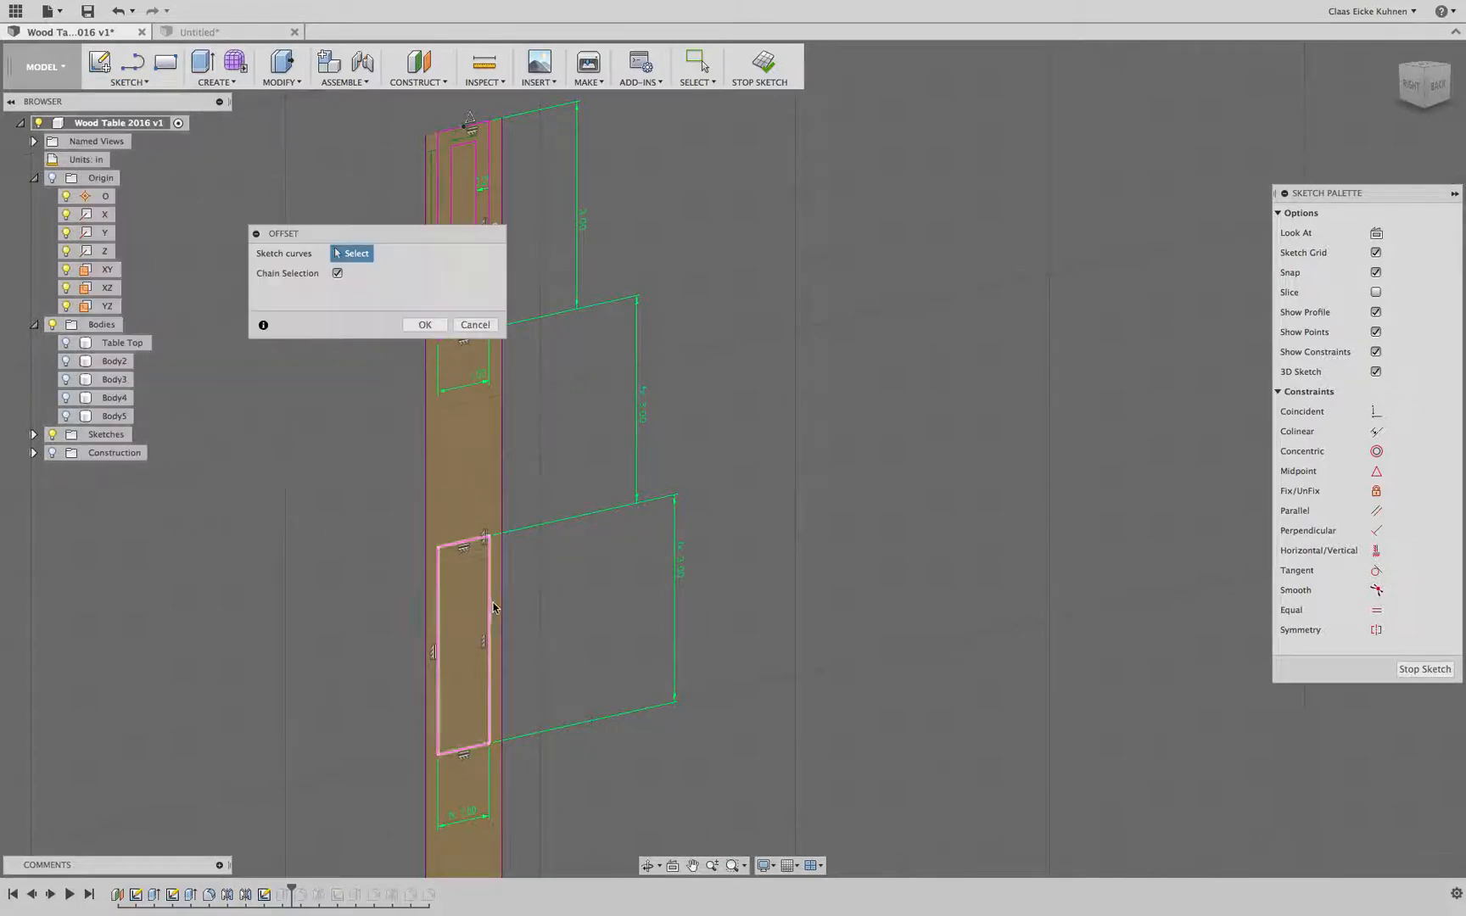
click(490, 595)
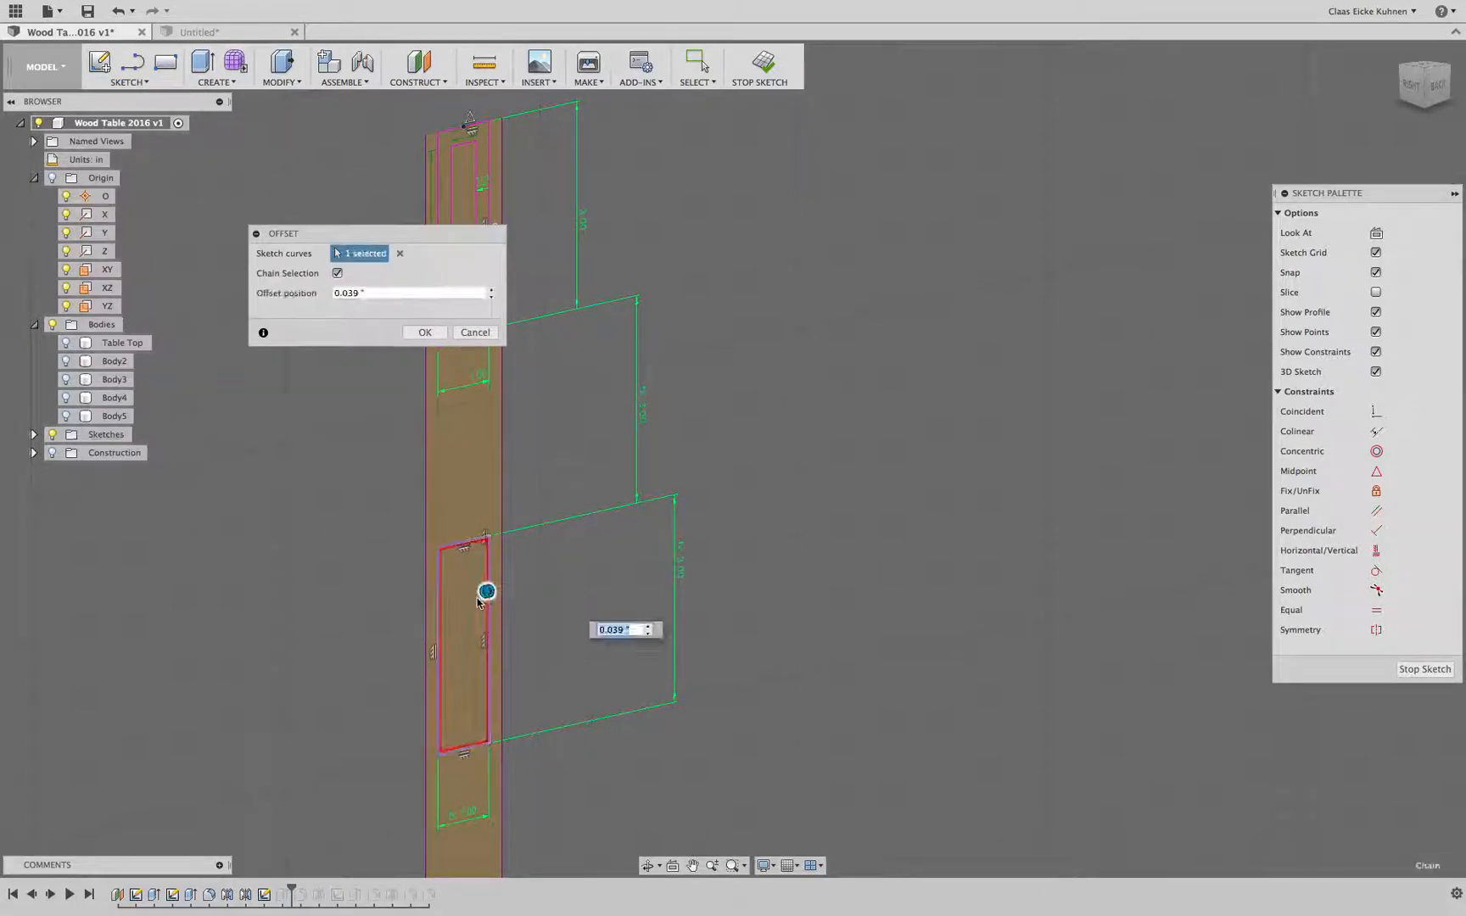
drag(481, 592, 475, 594)
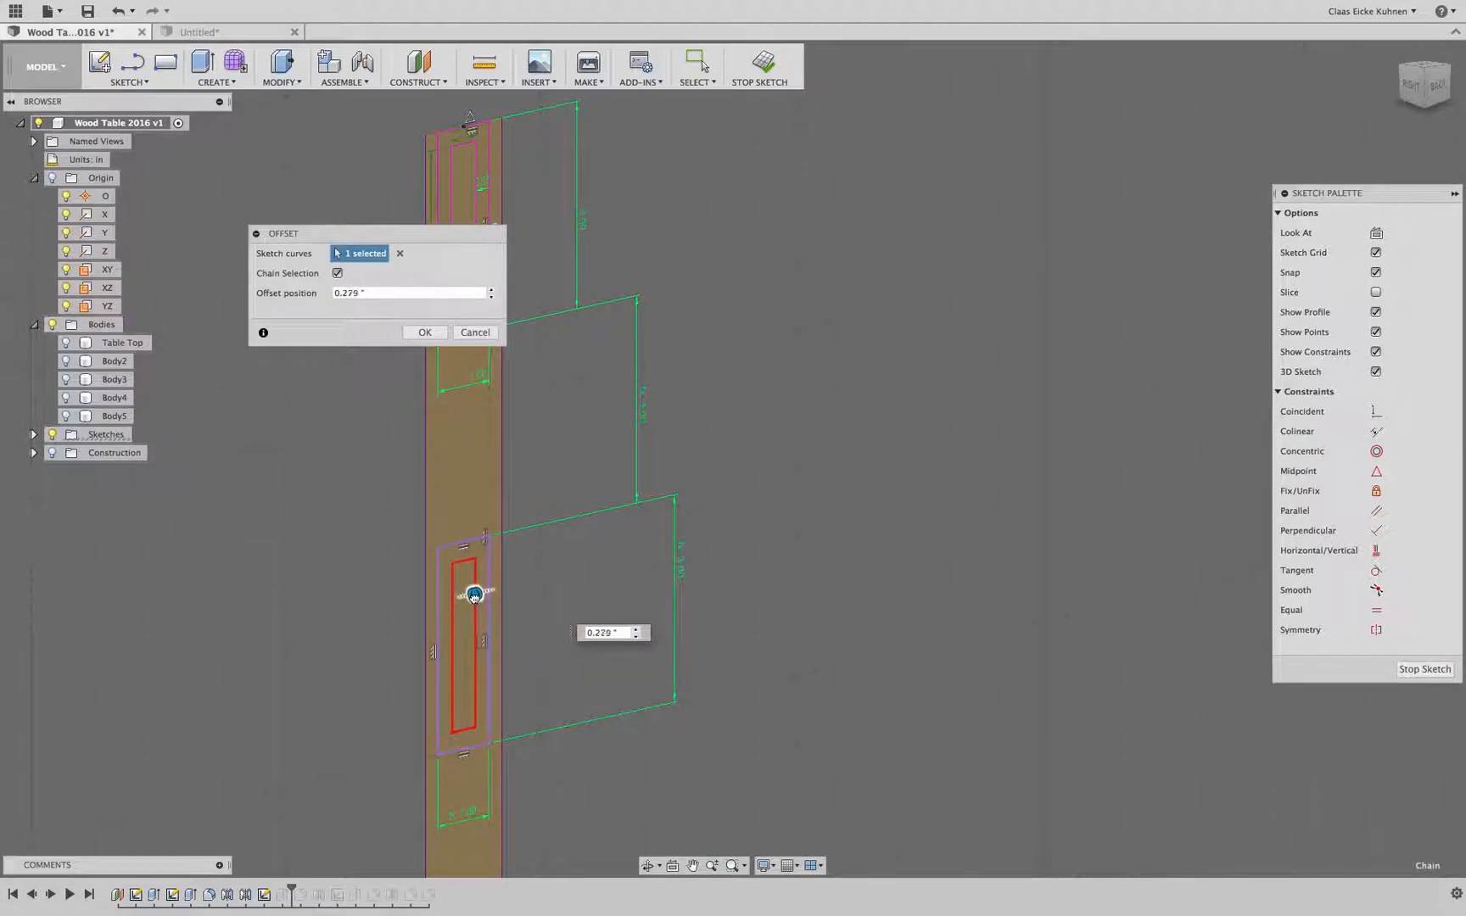
key(Return)
Step: Link the lower tenon rectangle's offset distance to the upper rectangle's offset dimension, d39
scroll(525, 617, up, 2)
scroll(524, 617, up, 2)
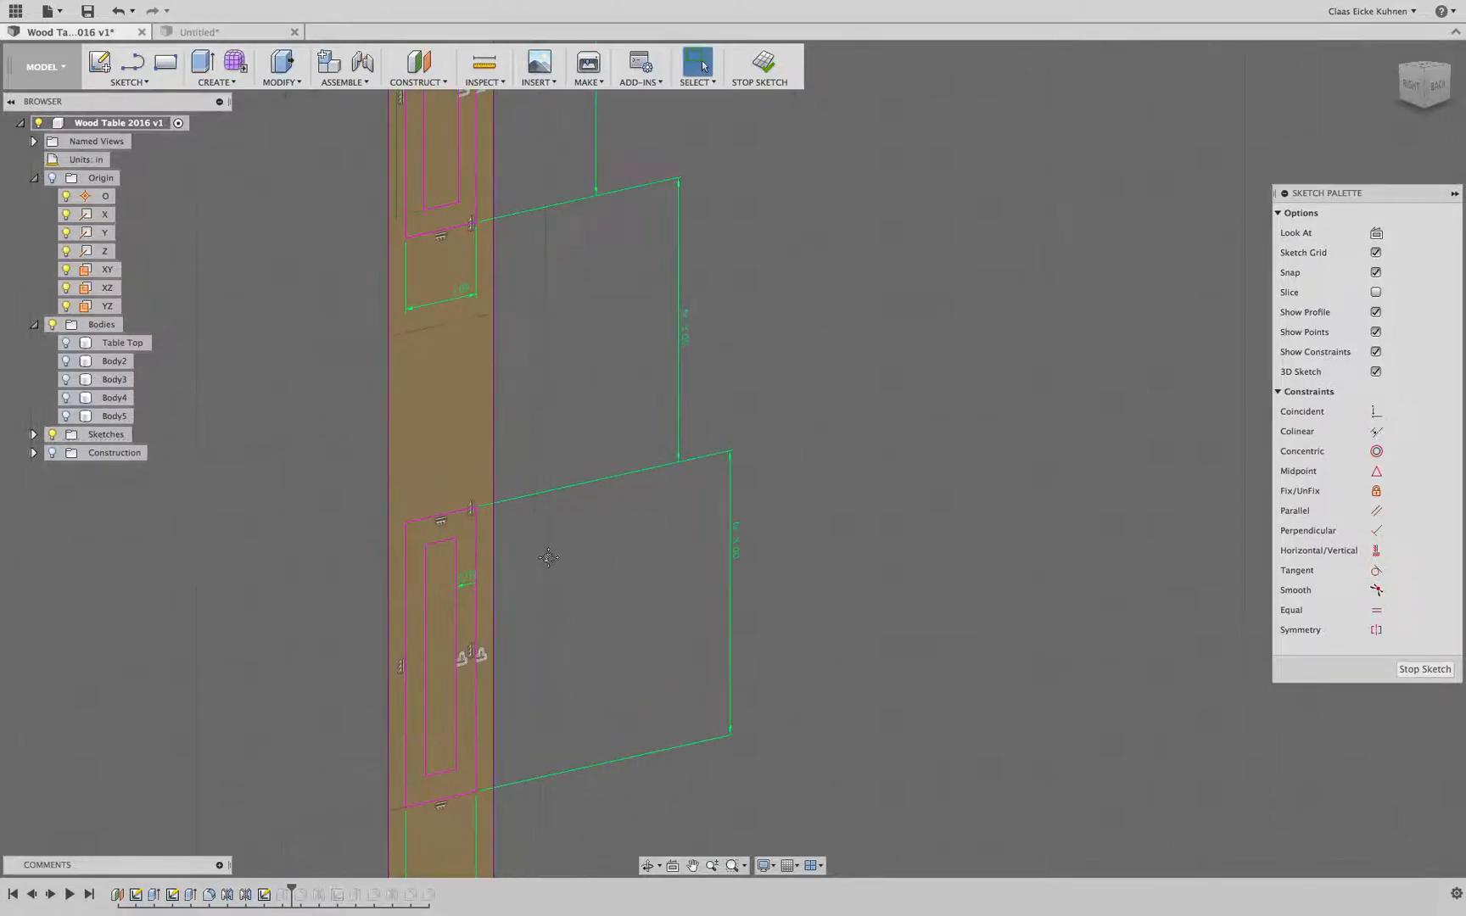
double_click(459, 639)
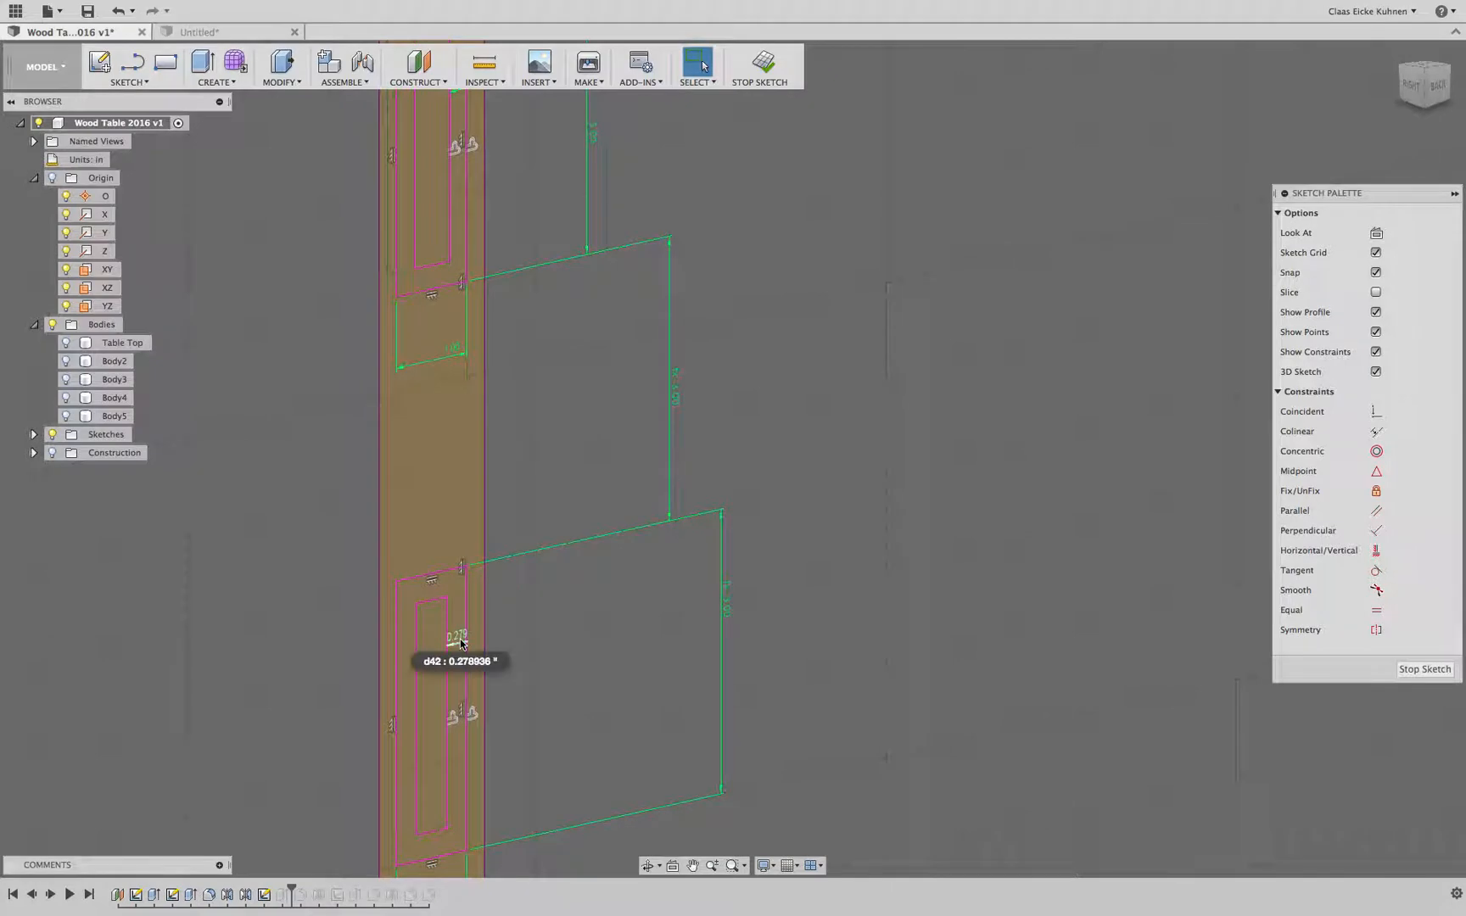
middle_drag(525, 236, 517, 329)
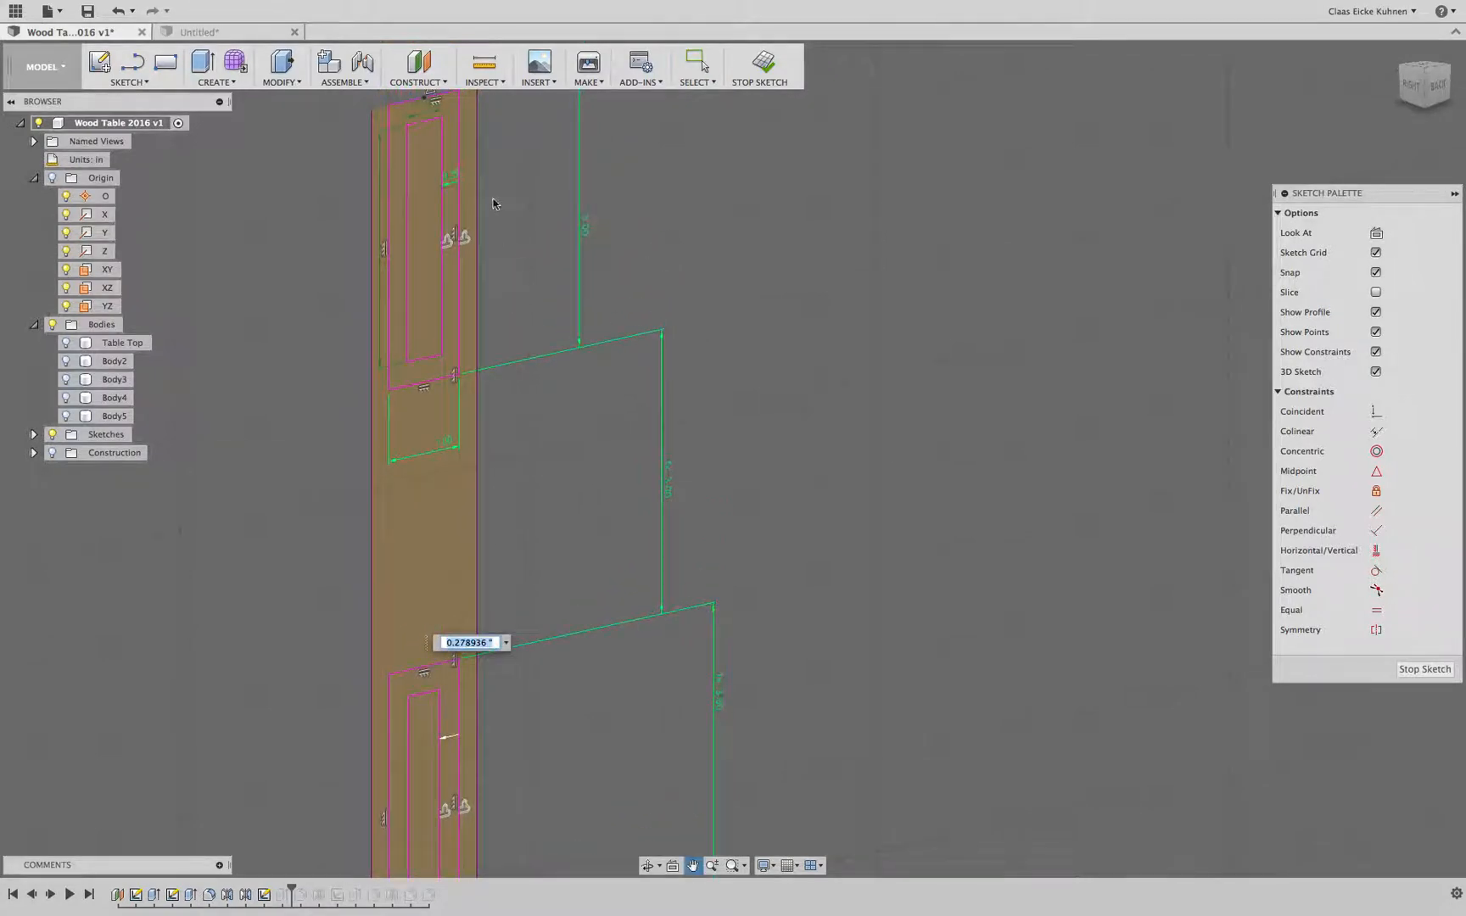
click(452, 180)
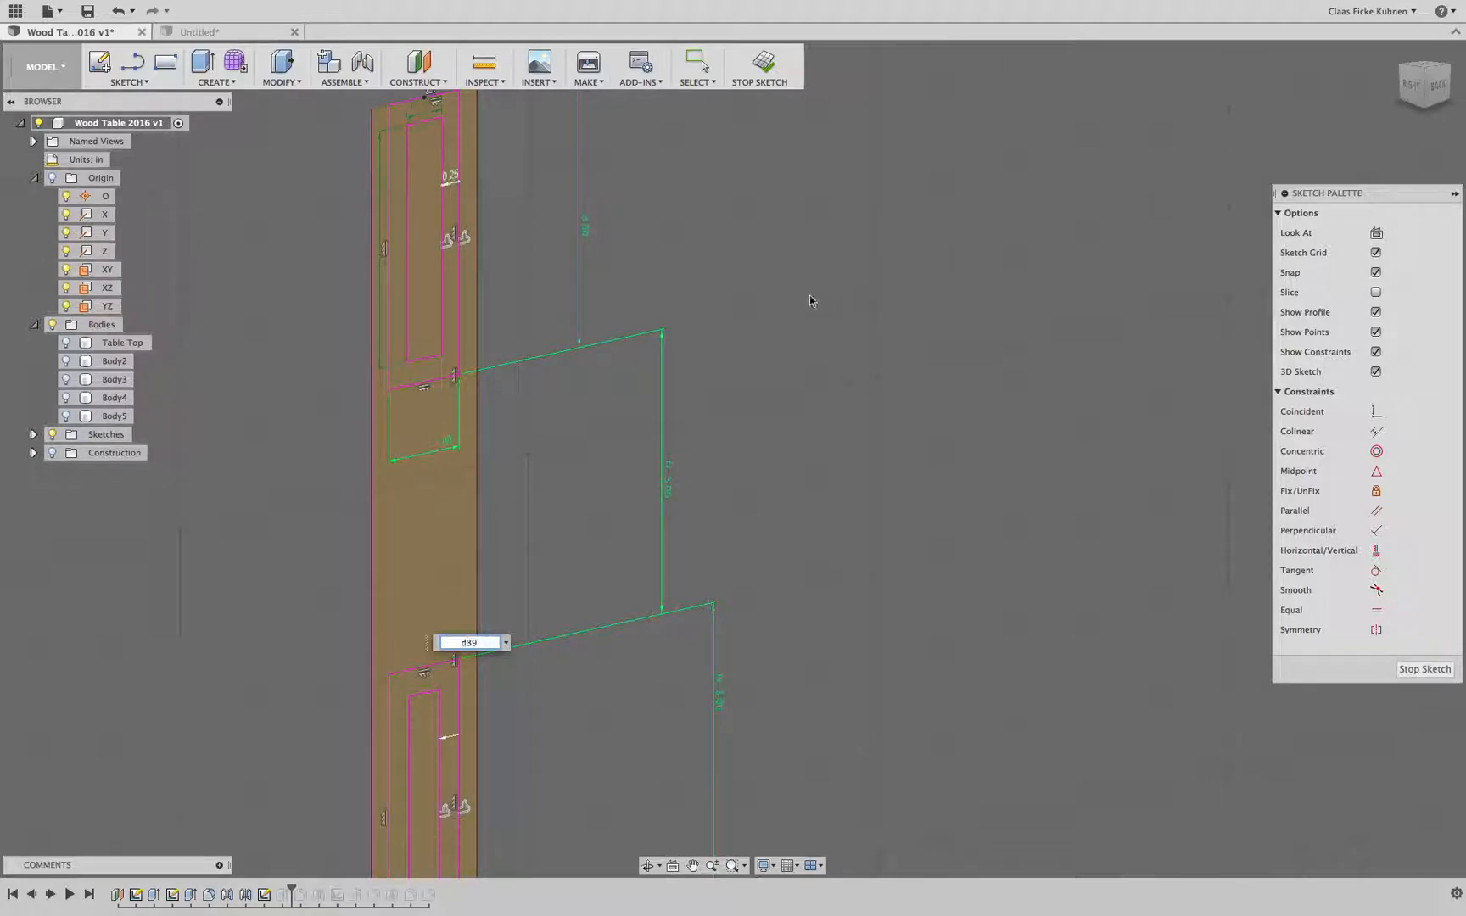
key(Return)
Step: Test the linked offsets by setting the upper tenon offset to 0.3 in and restoring it to 0.25 in
mouse_move(559, 748)
middle_down()
mouse_move(586, 554)
mouse_move(574, 595)
middle_up()
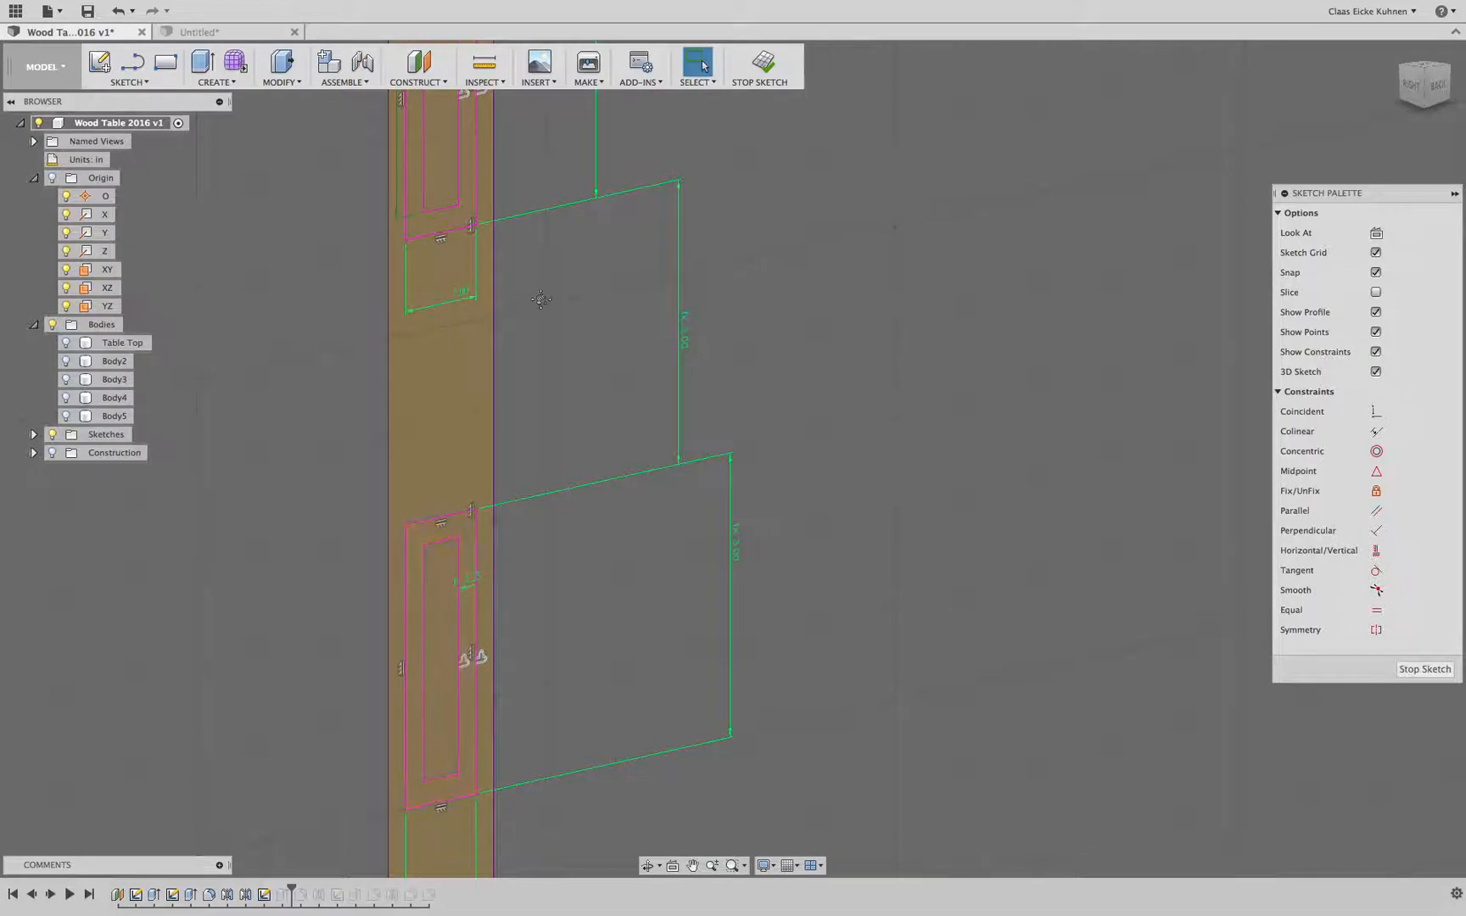
middle_drag(541, 291, 510, 544)
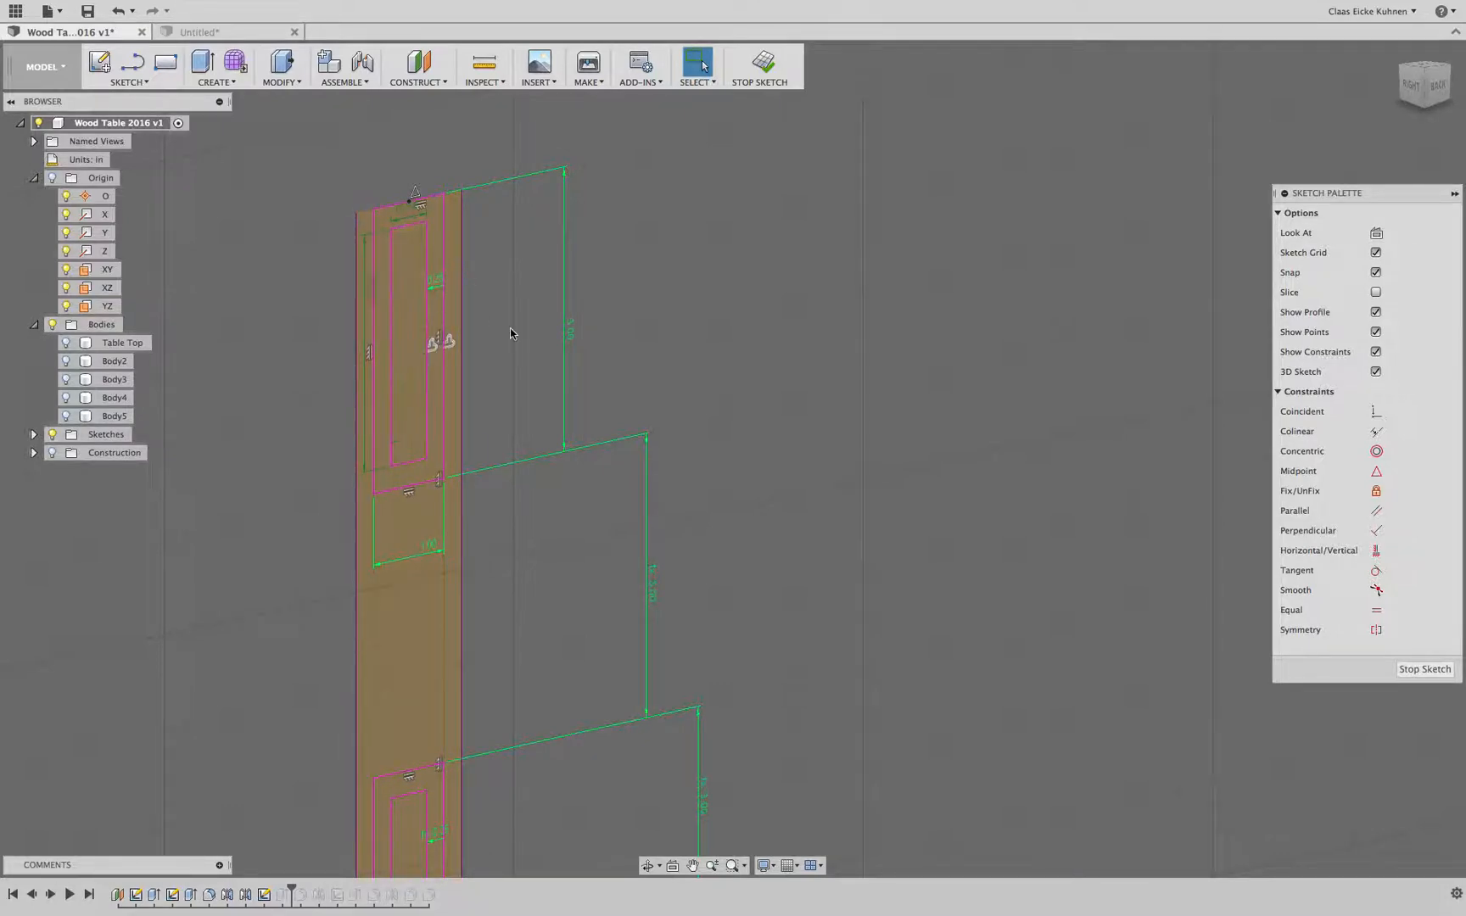
double_click(434, 279)
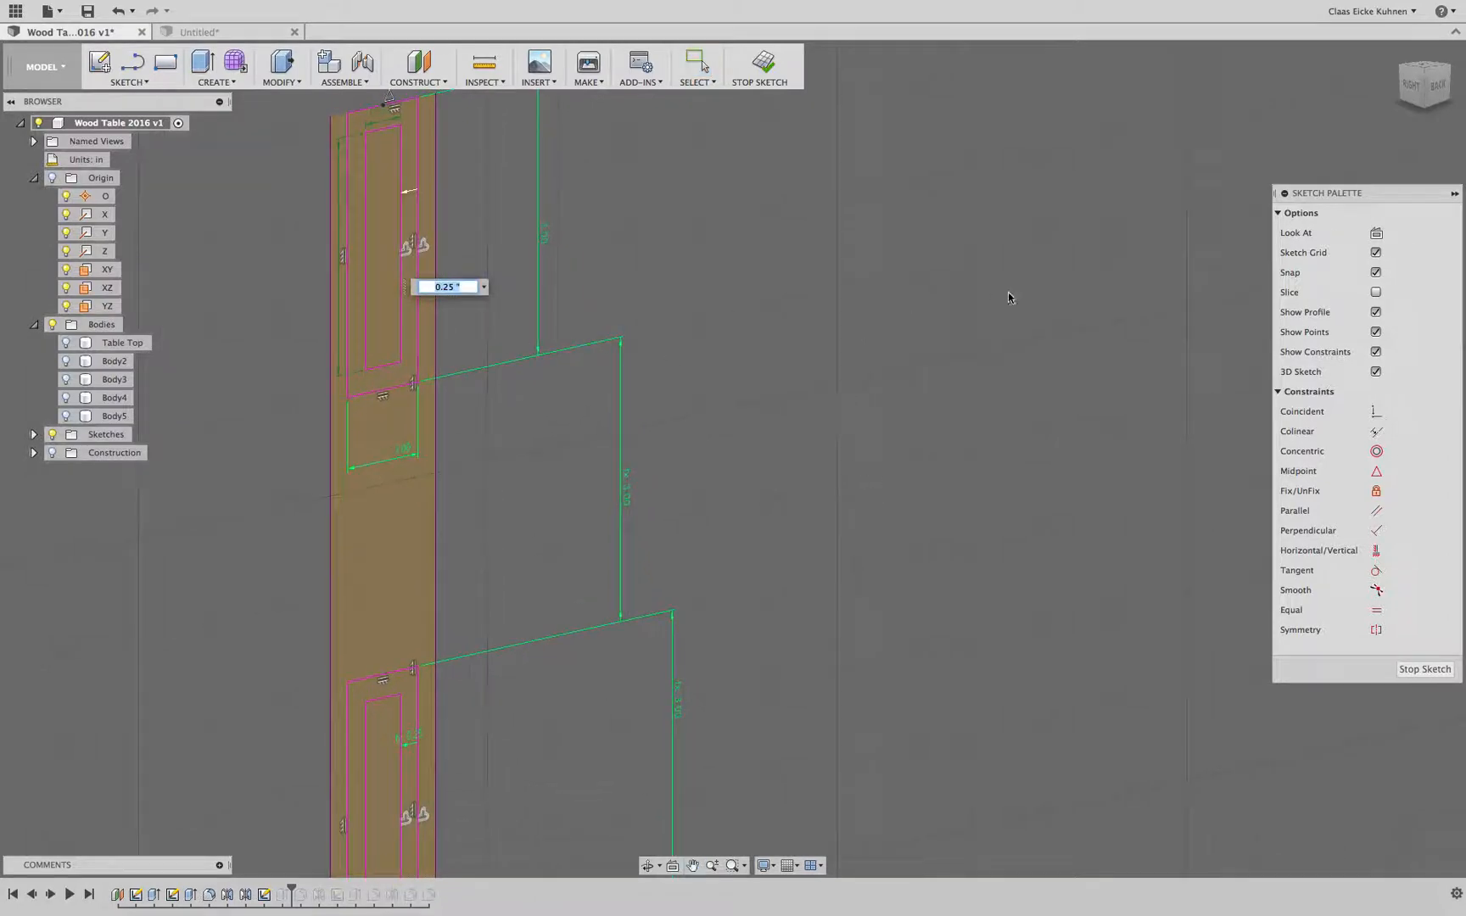
text(.3)
key(Return)
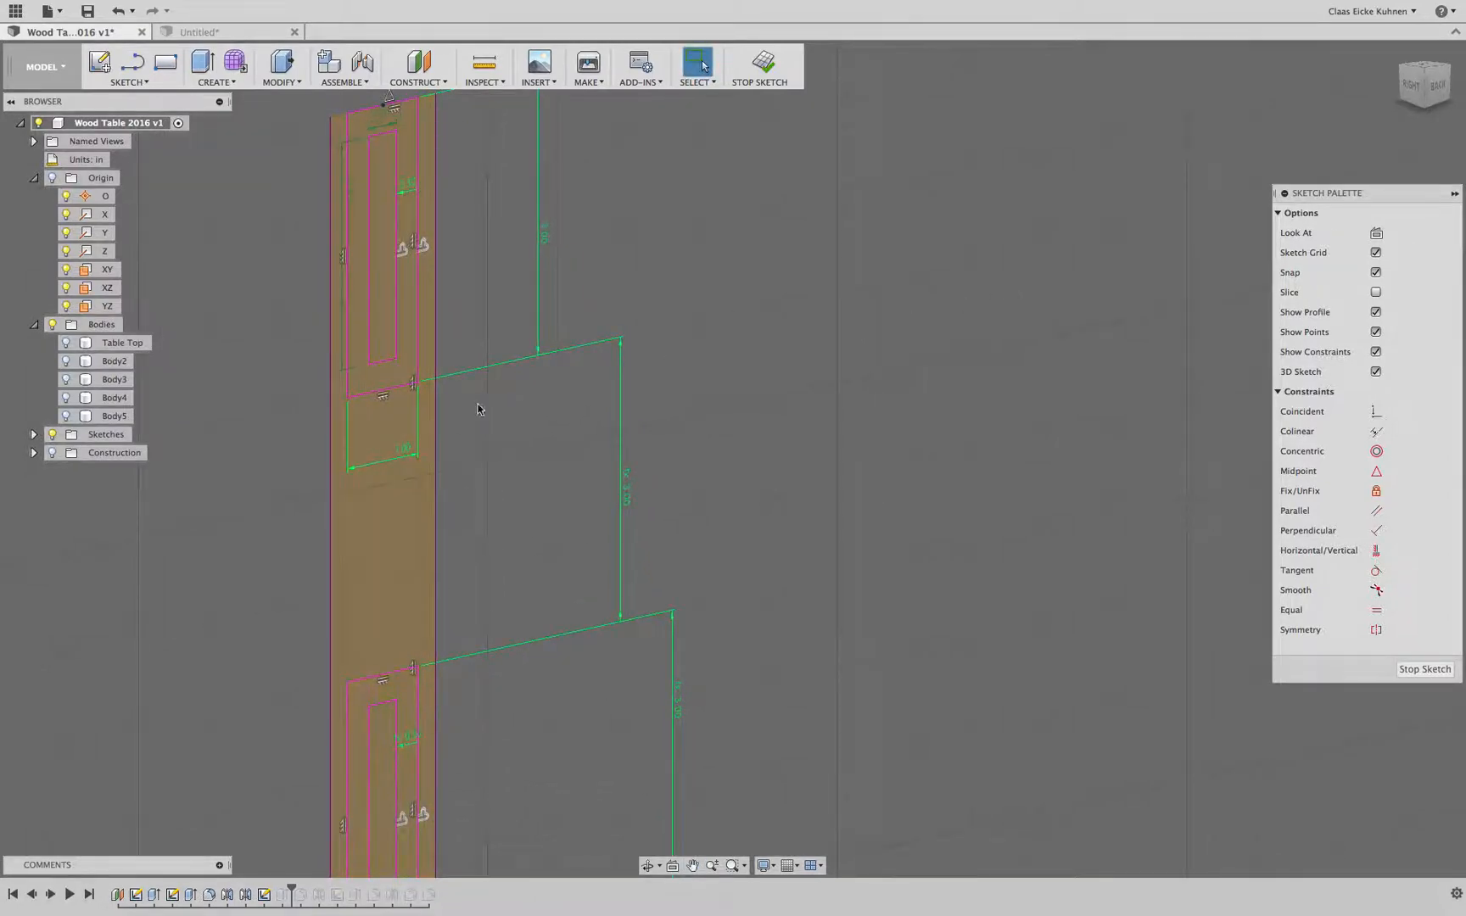
double_click(404, 195)
text(.25)
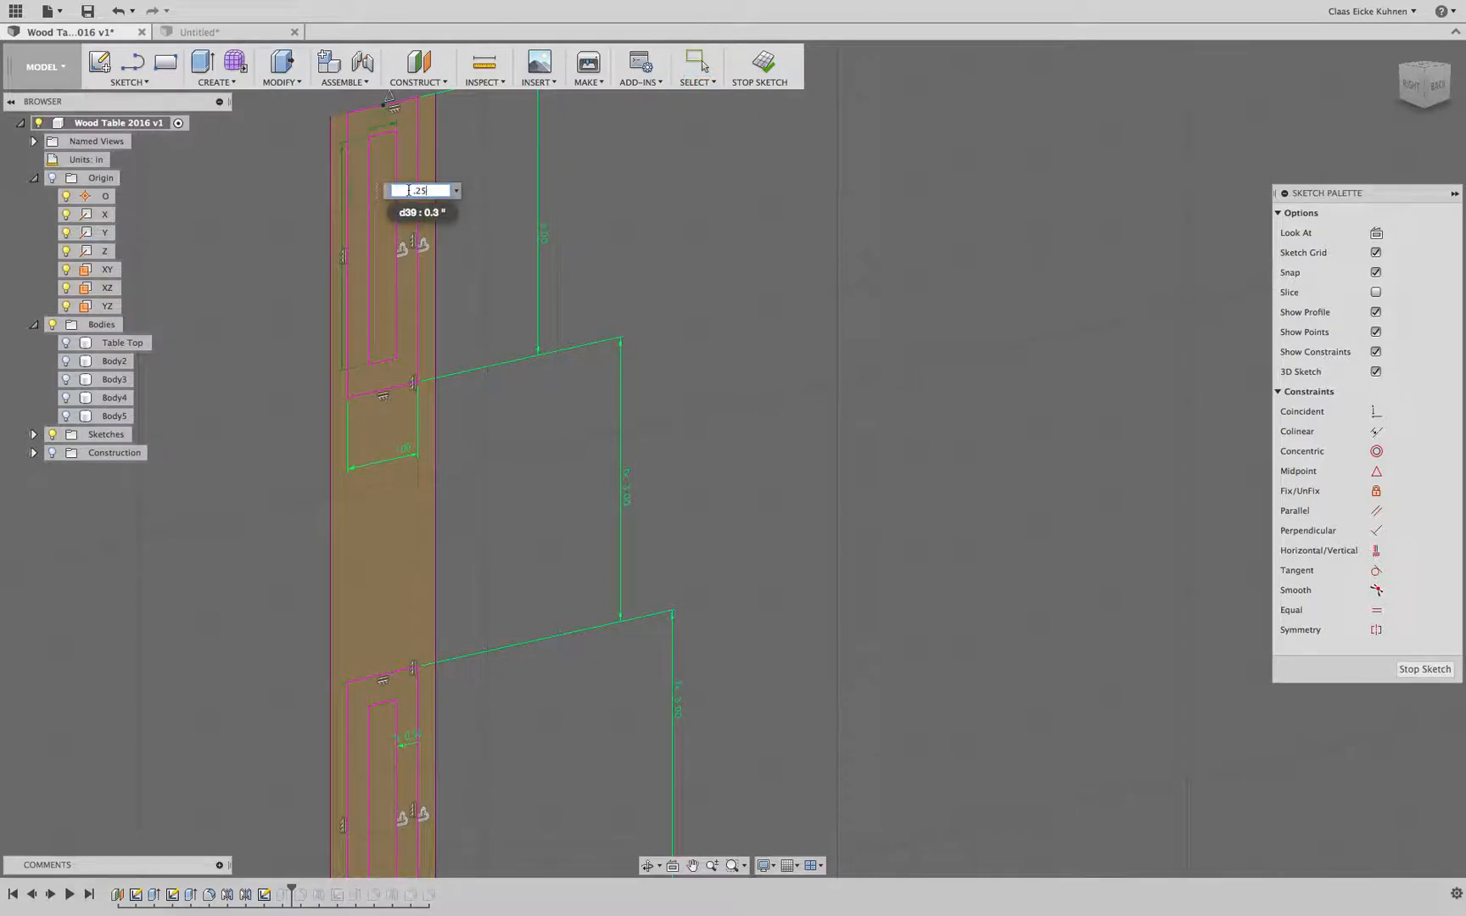
key(Return)
middle_drag(719, 181, 710, 274)
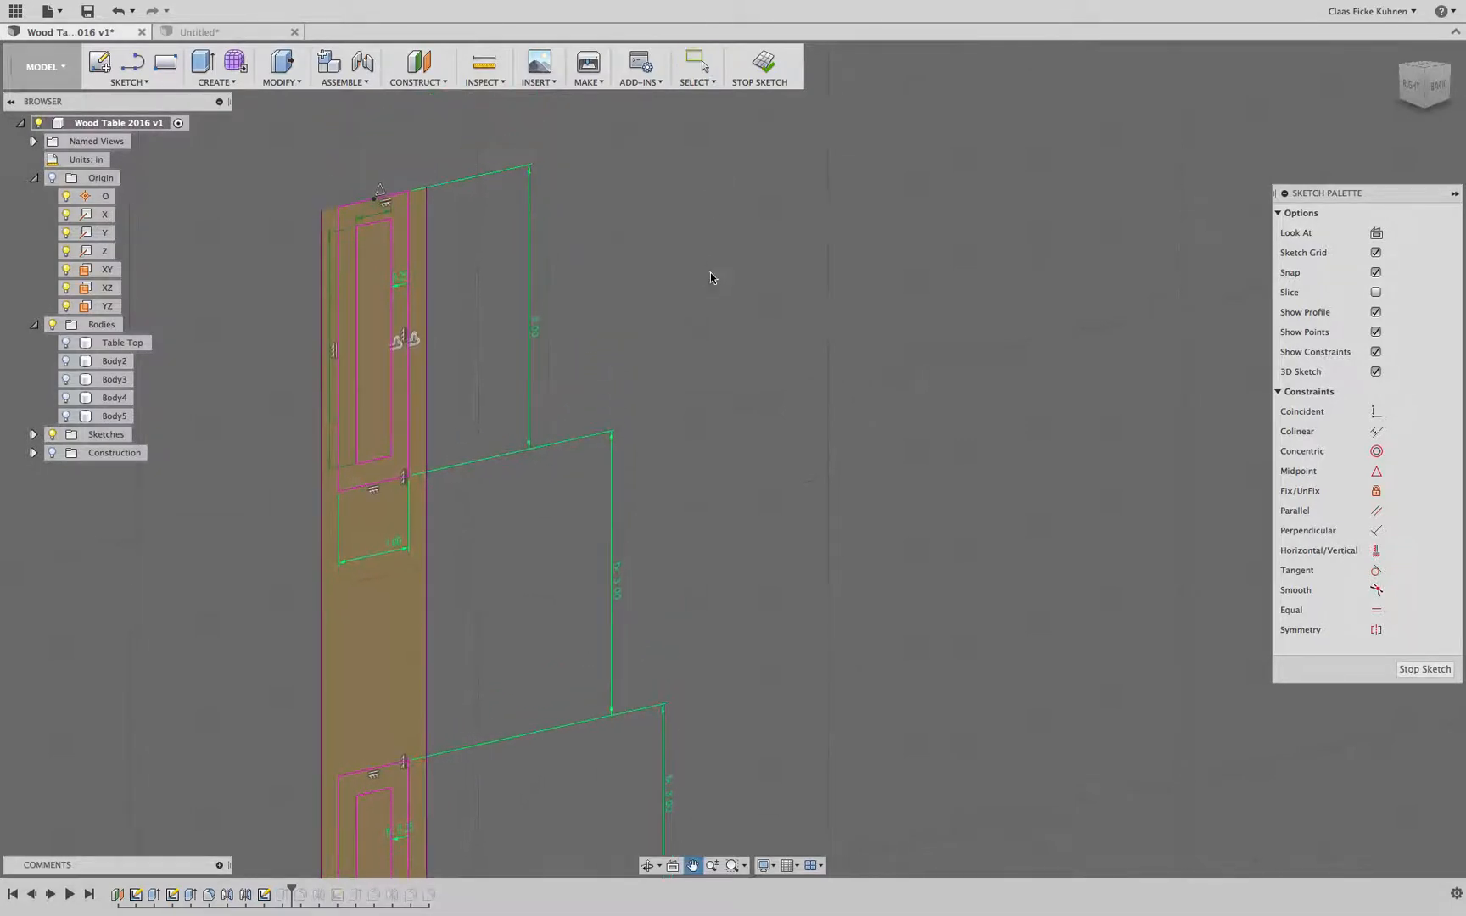
Step: Finish editing the Support Short sketch and compare the short rails with the tenon on the test block in the other document
click(766, 66)
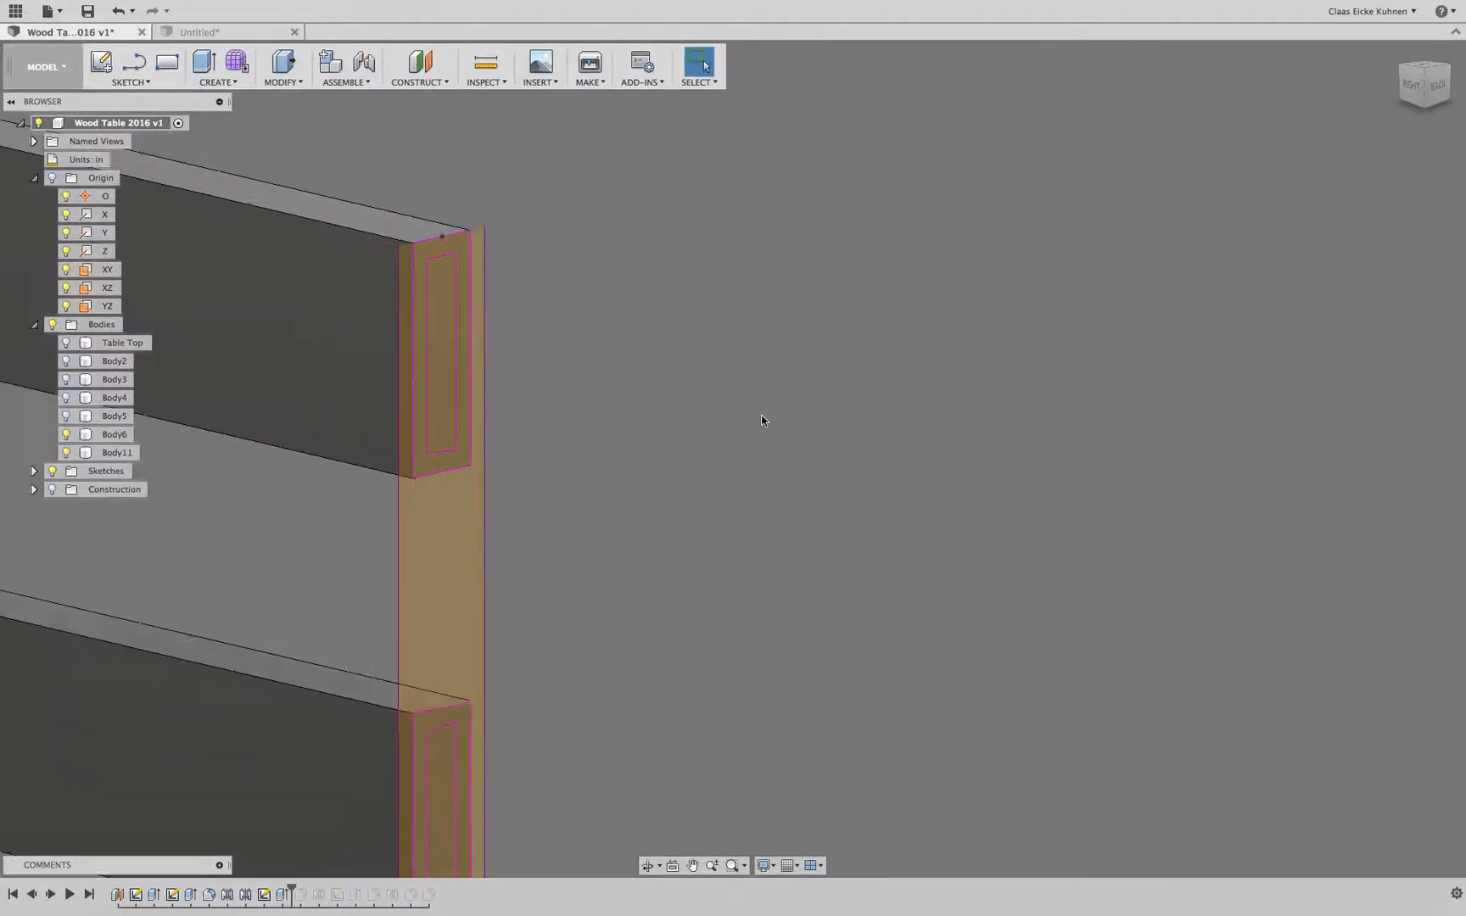
scroll(763, 415, down, 3)
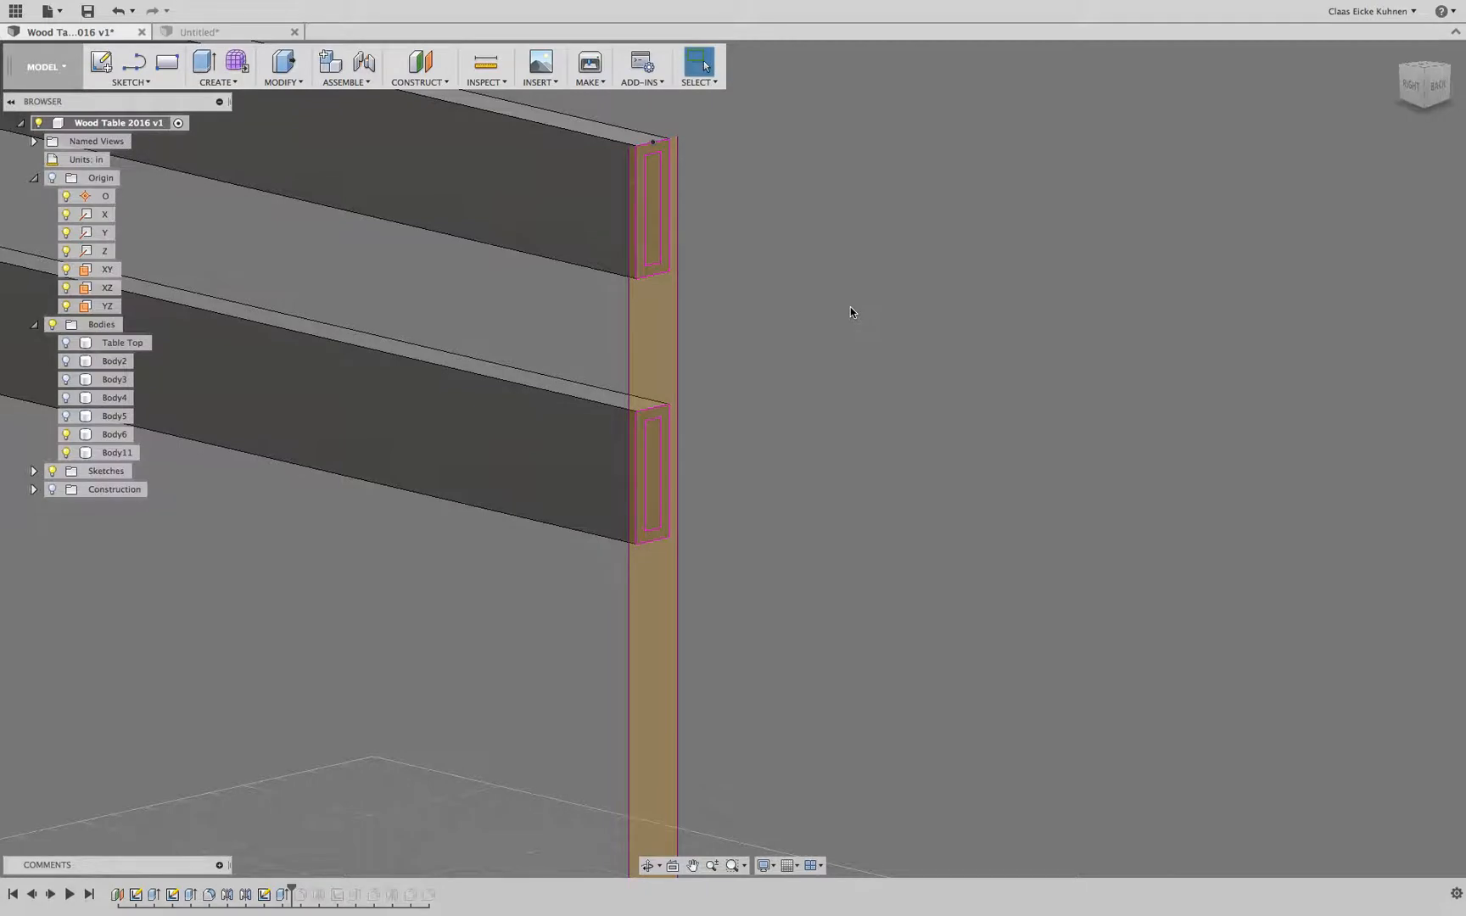
shift+middle_drag(861, 314, 889, 429)
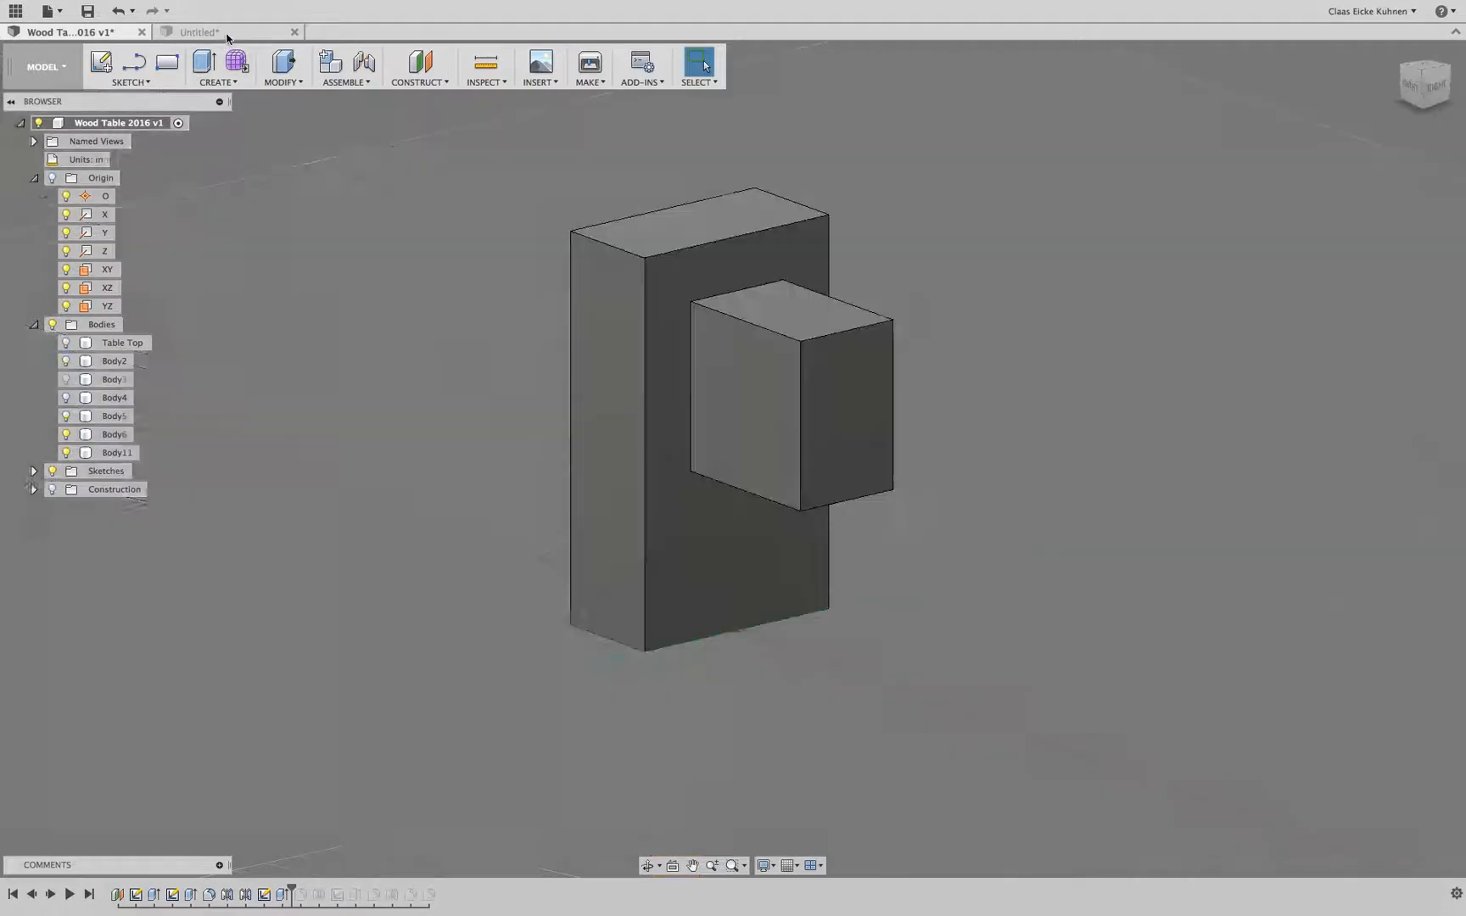
click(100, 34)
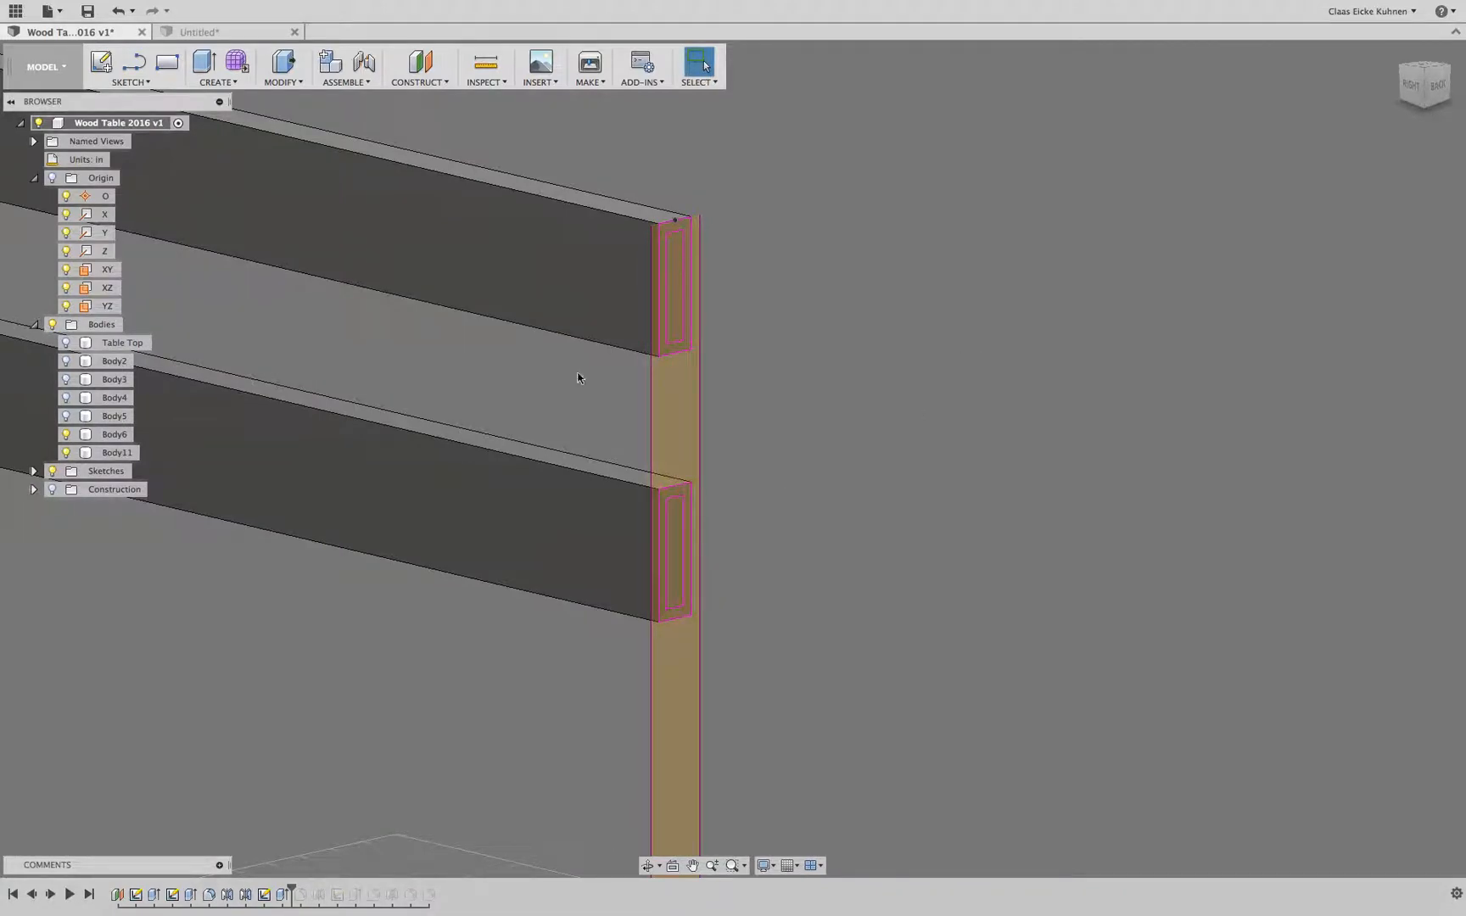
click(456, 262)
click(439, 480)
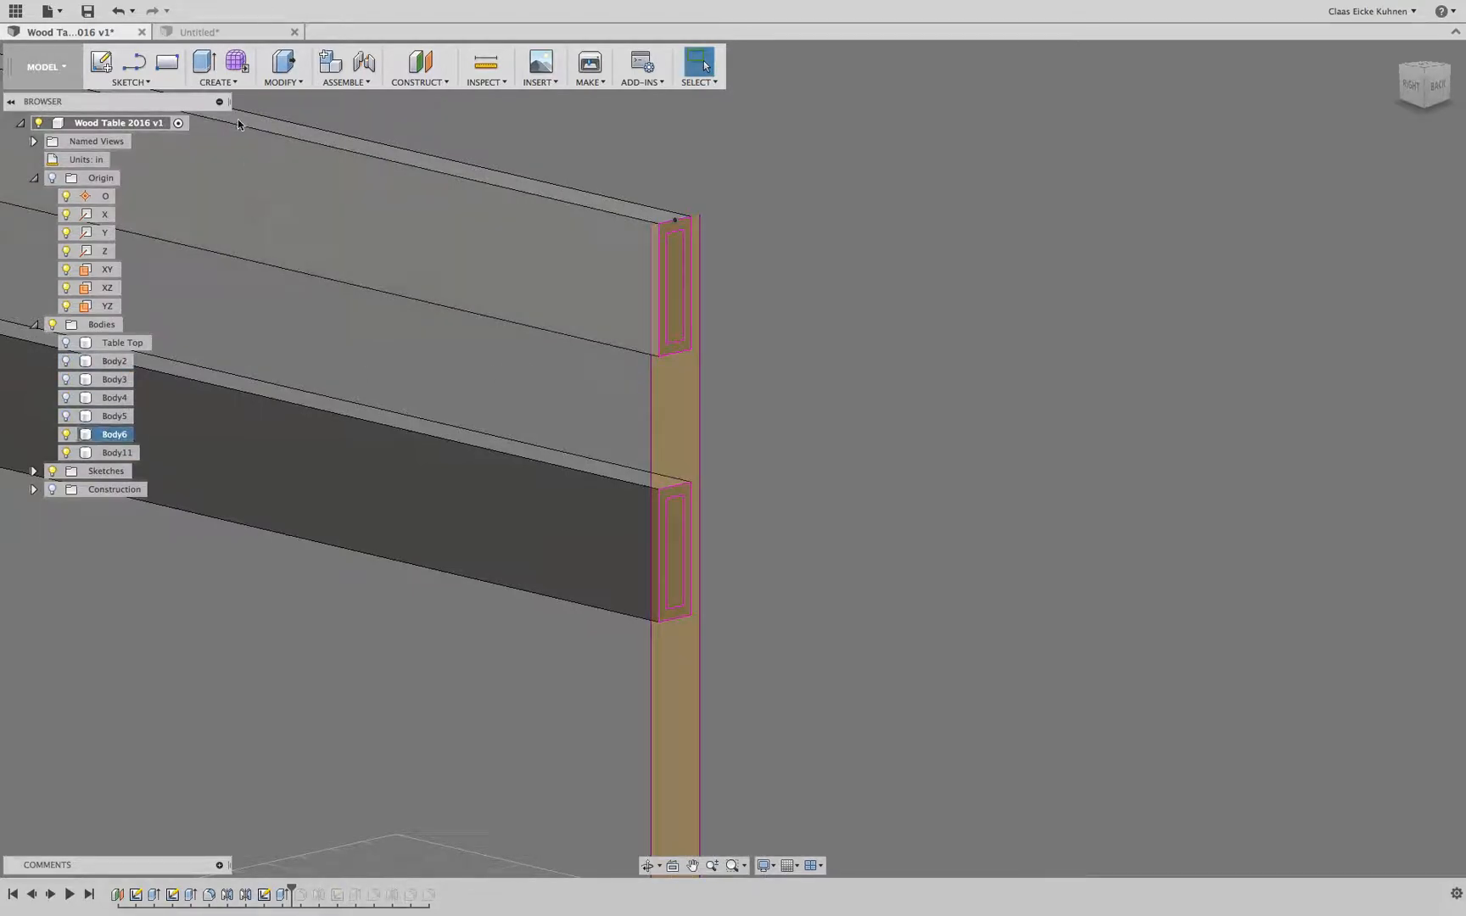
Step: Extrude both inner tenon rectangles outward from the rail ends by -1 in, joined to the short rails
click(204, 61)
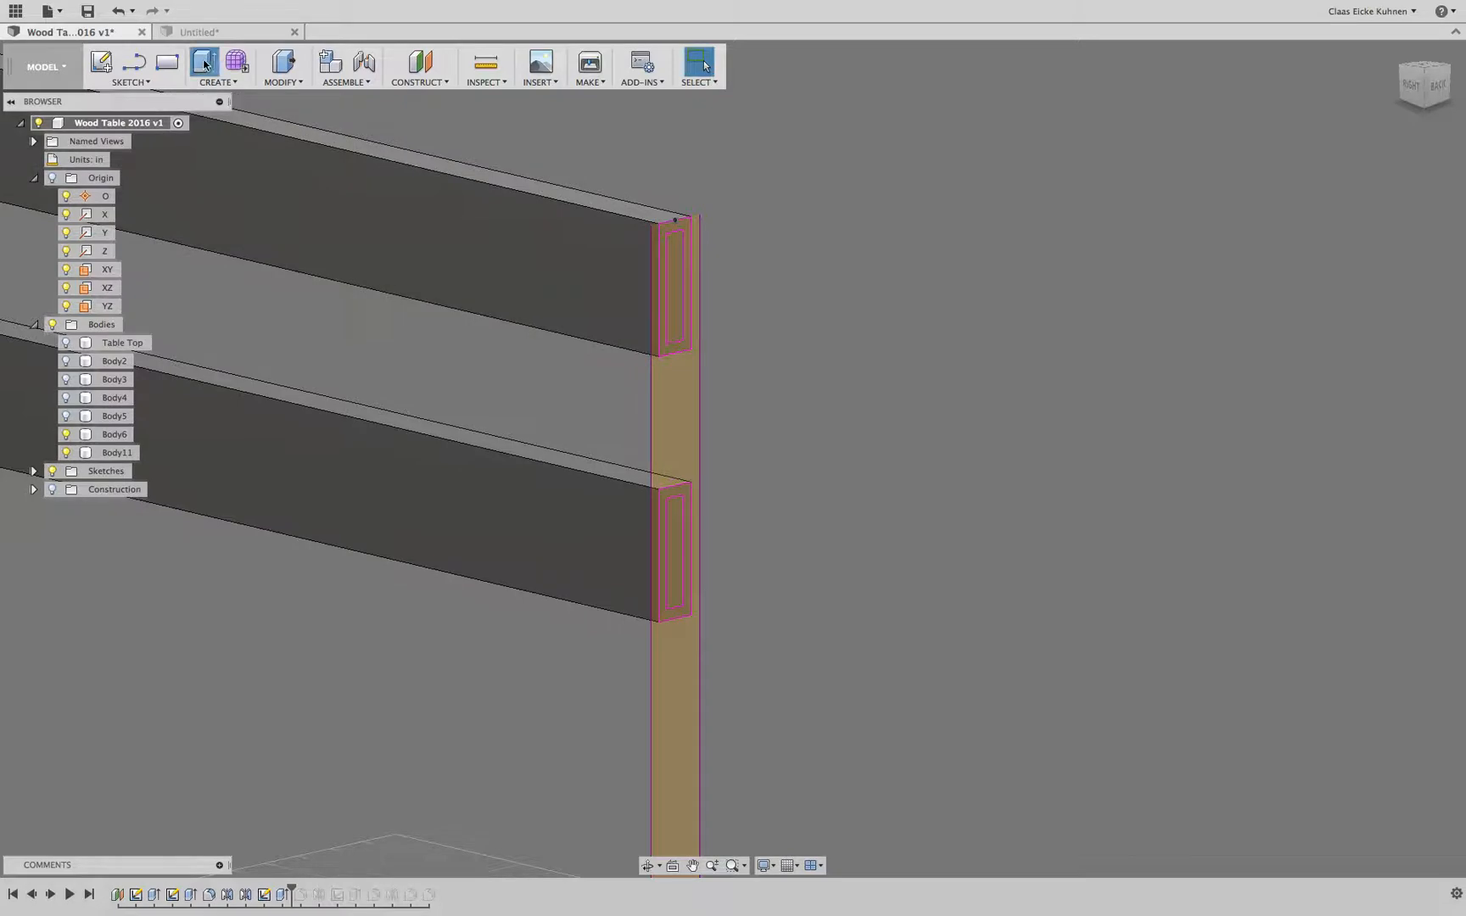
click(678, 254)
click(674, 529)
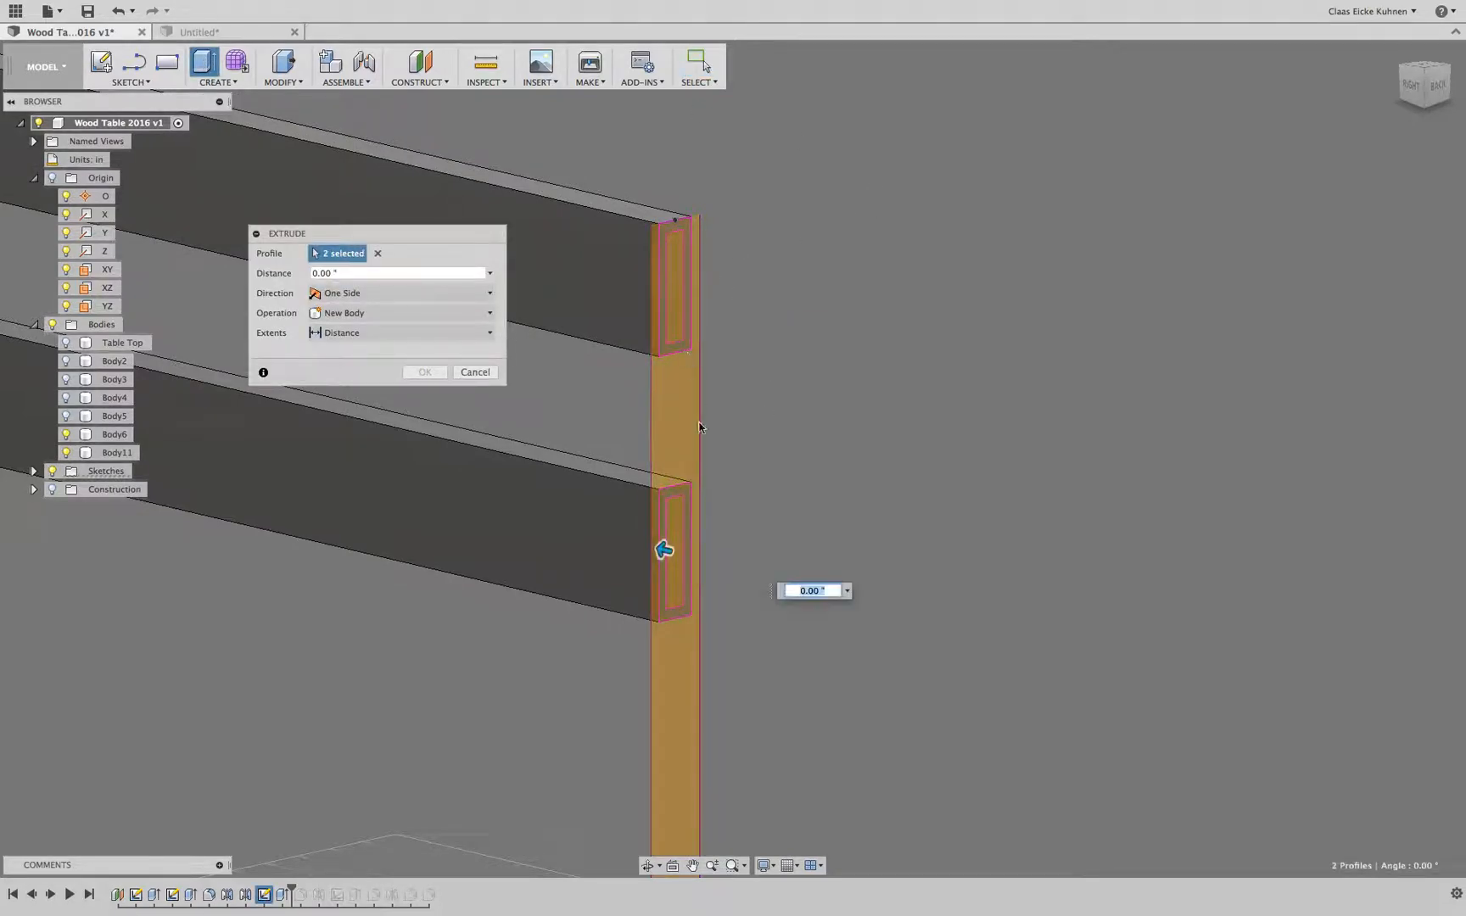
drag(666, 549, 710, 560)
text(-1)
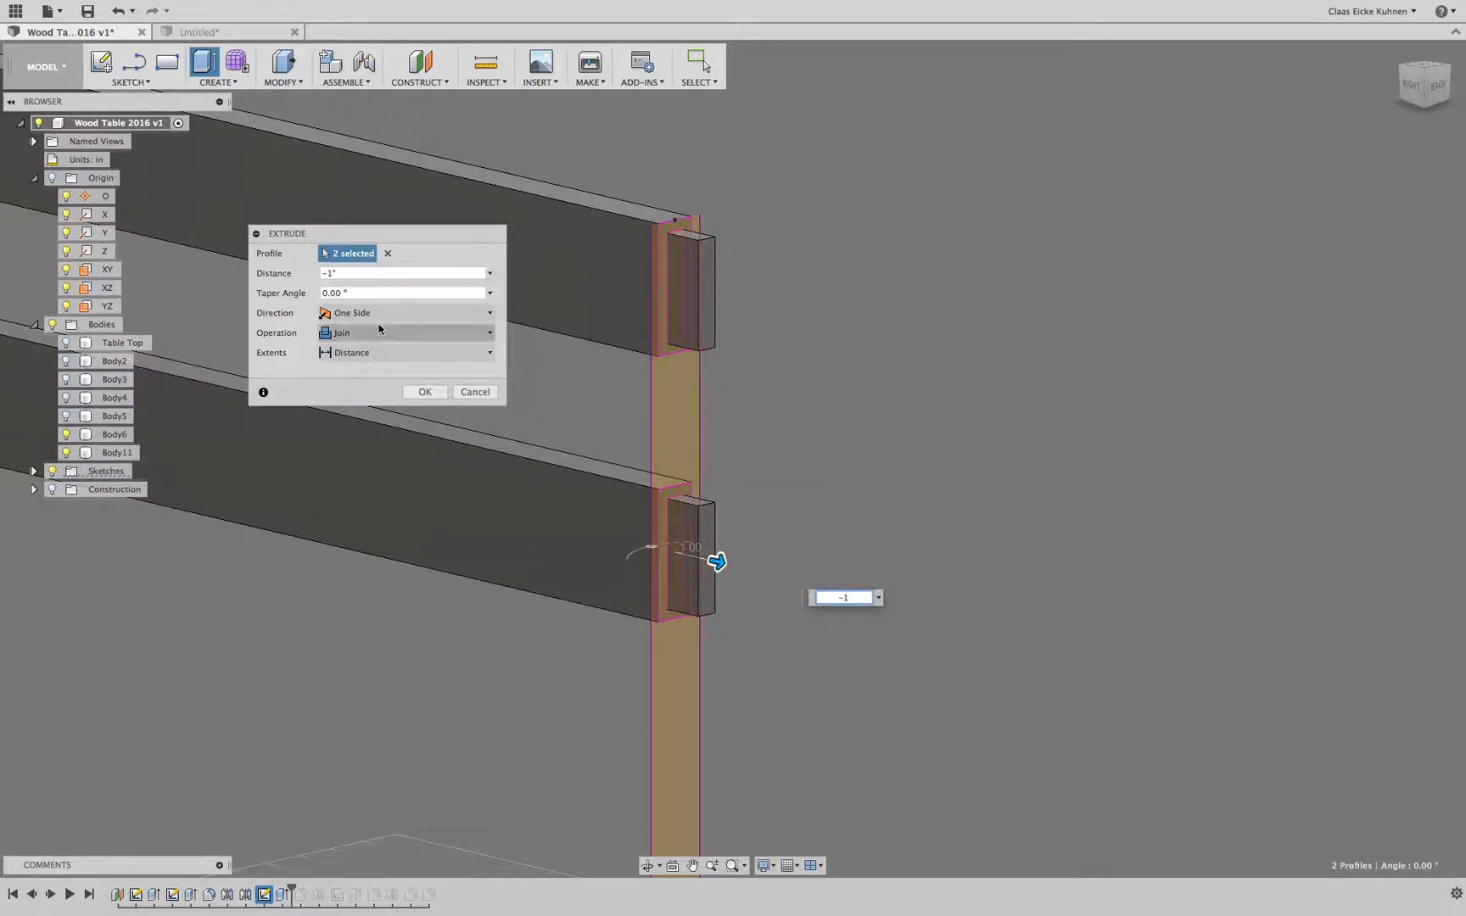
click(424, 392)
scroll(373, 662, down, 5)
middle_drag(324, 638, 622, 507)
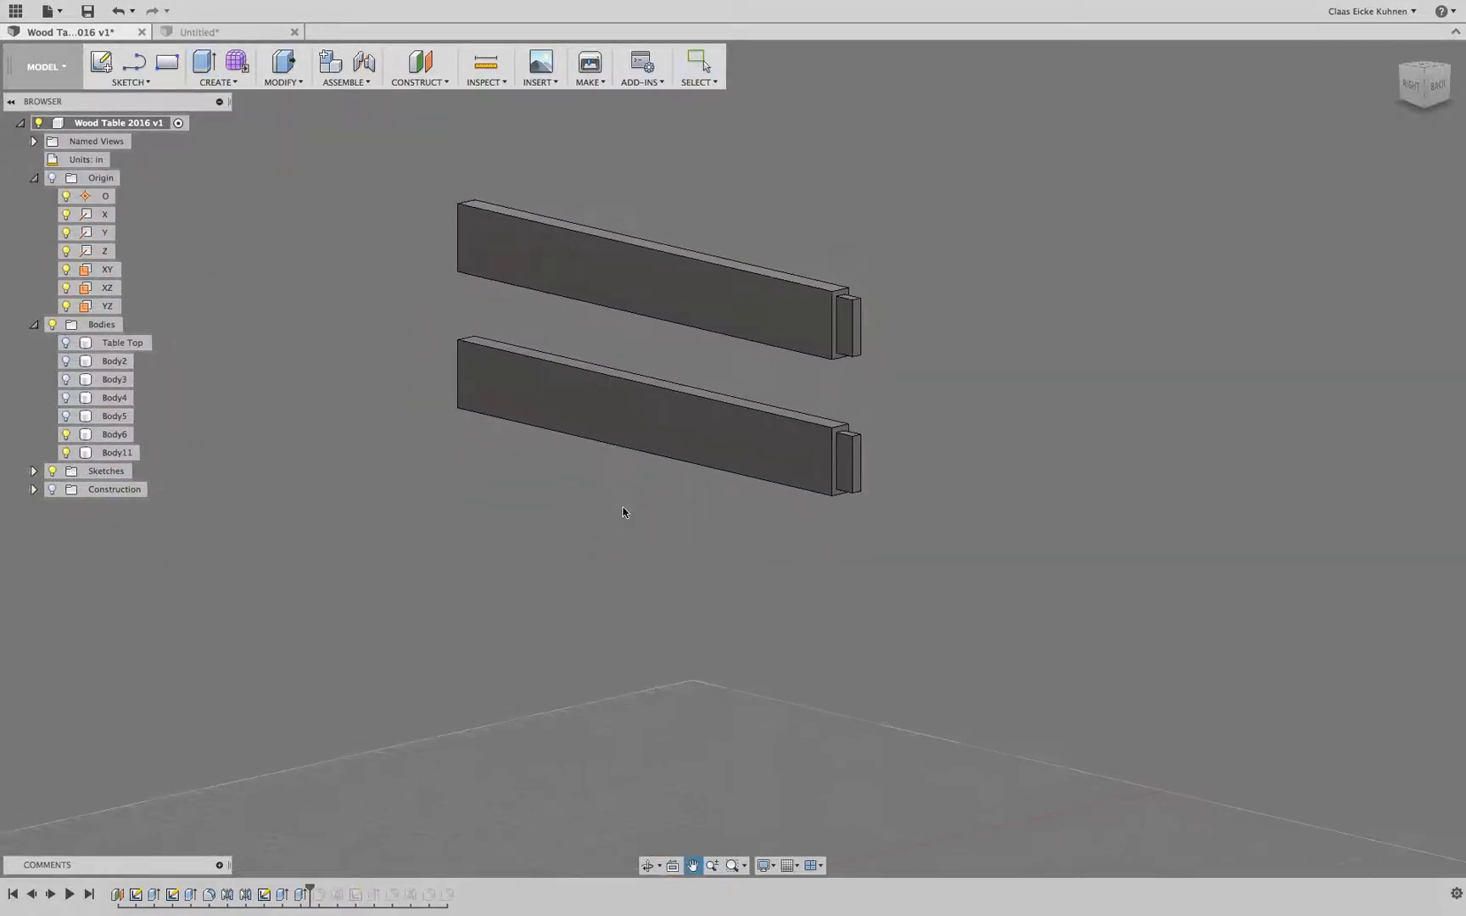
Step: Examine the opposite ends of the short rails and which tenons the new extrusion feature covers
drag(1421, 89, 1462, 90)
middle_drag(658, 362, 884, 259)
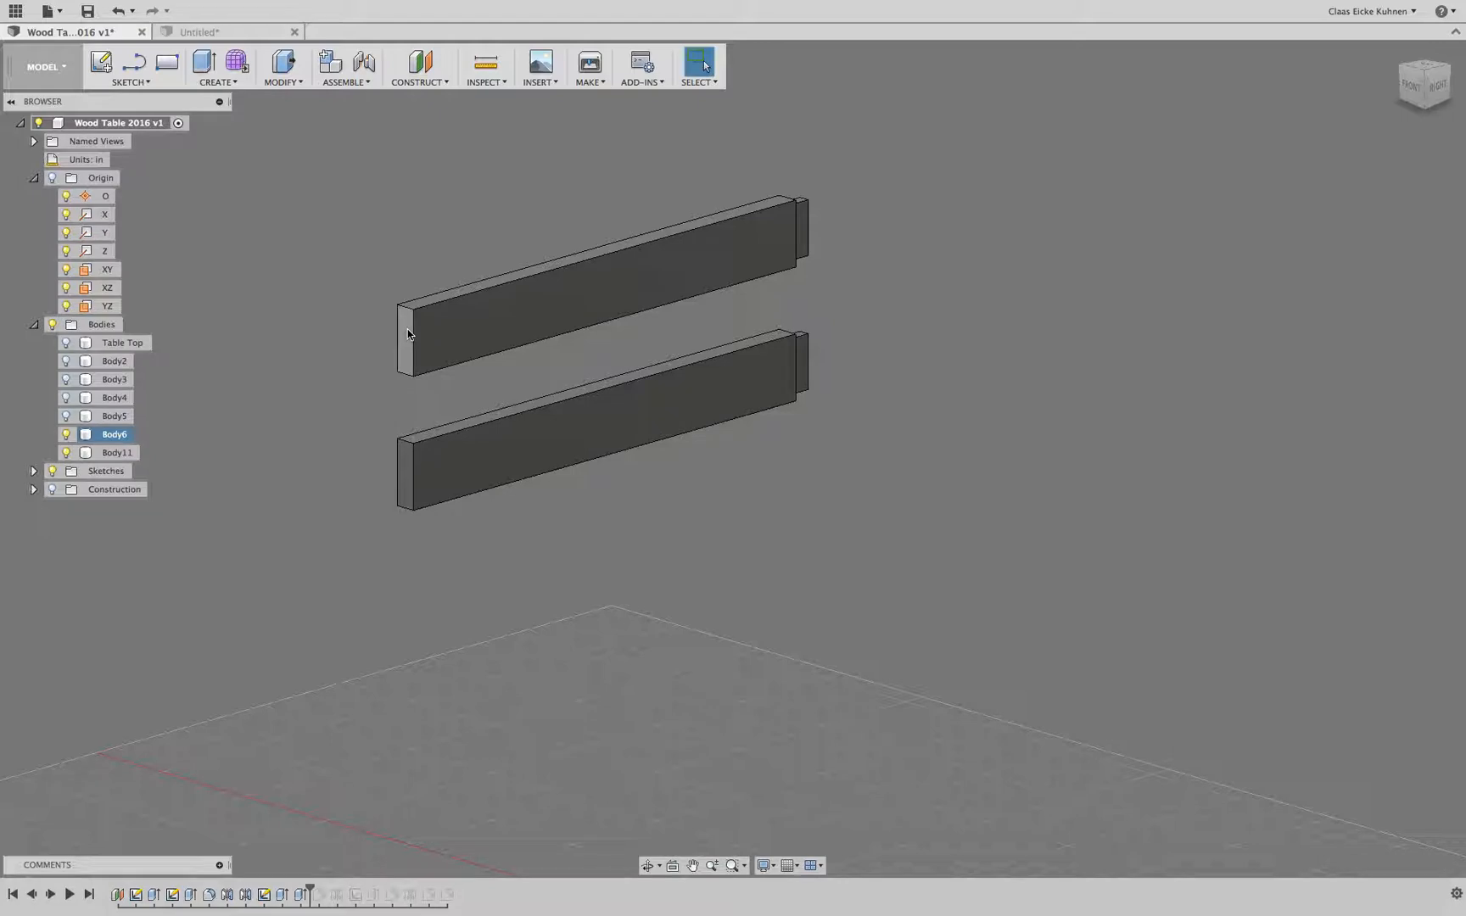
drag(1422, 70, 1153, 413)
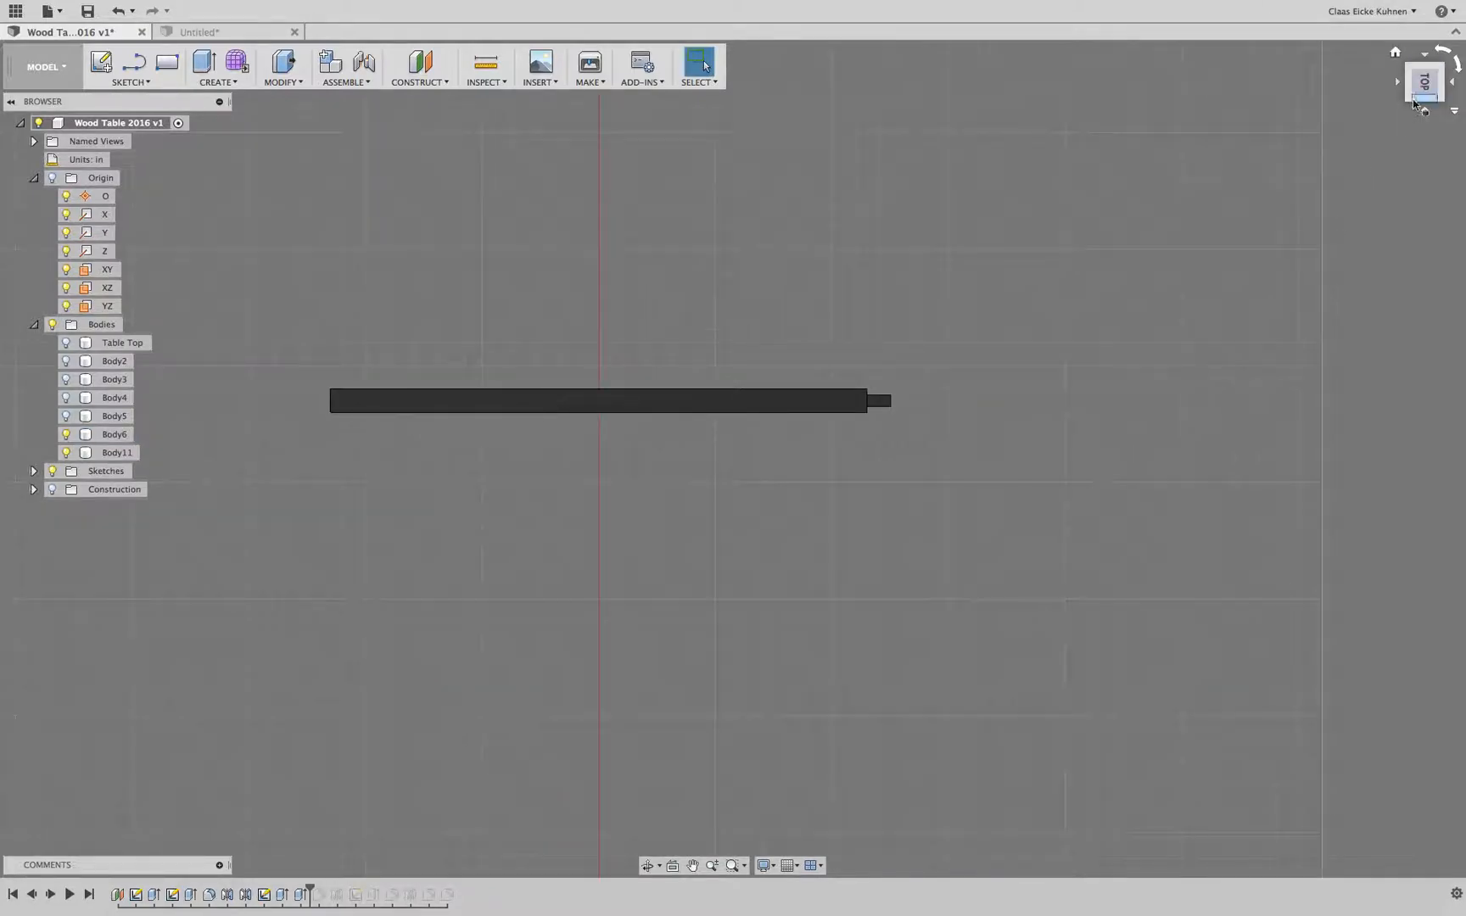
mouse_move(1412, 100)
mouse_down()
mouse_move(1429, 44)
mouse_move(1402, 103)
mouse_up()
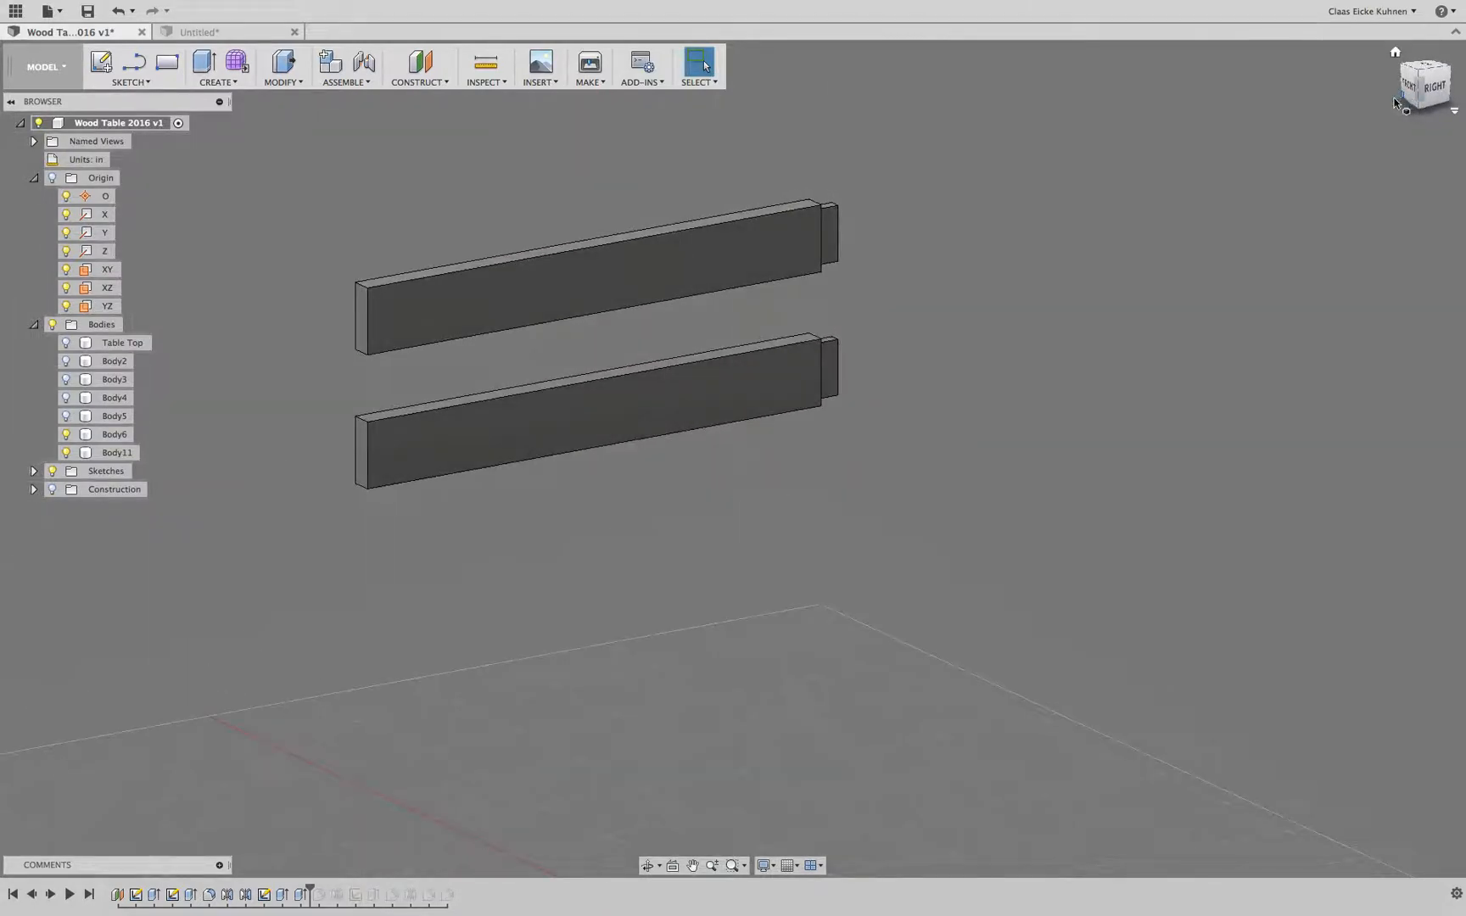
click(303, 895)
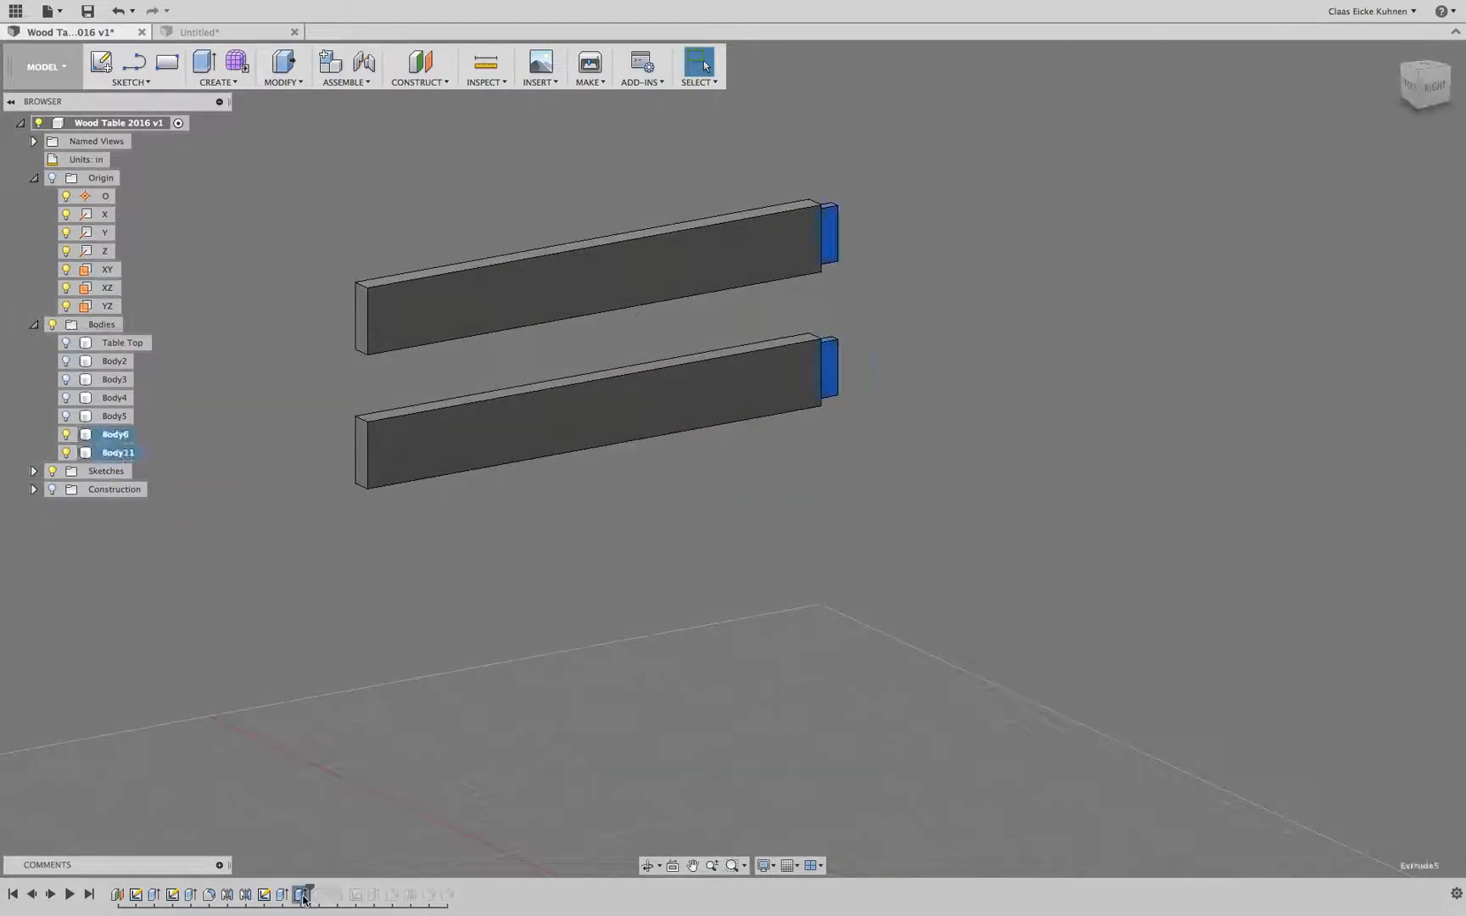
click(303, 895)
click(297, 166)
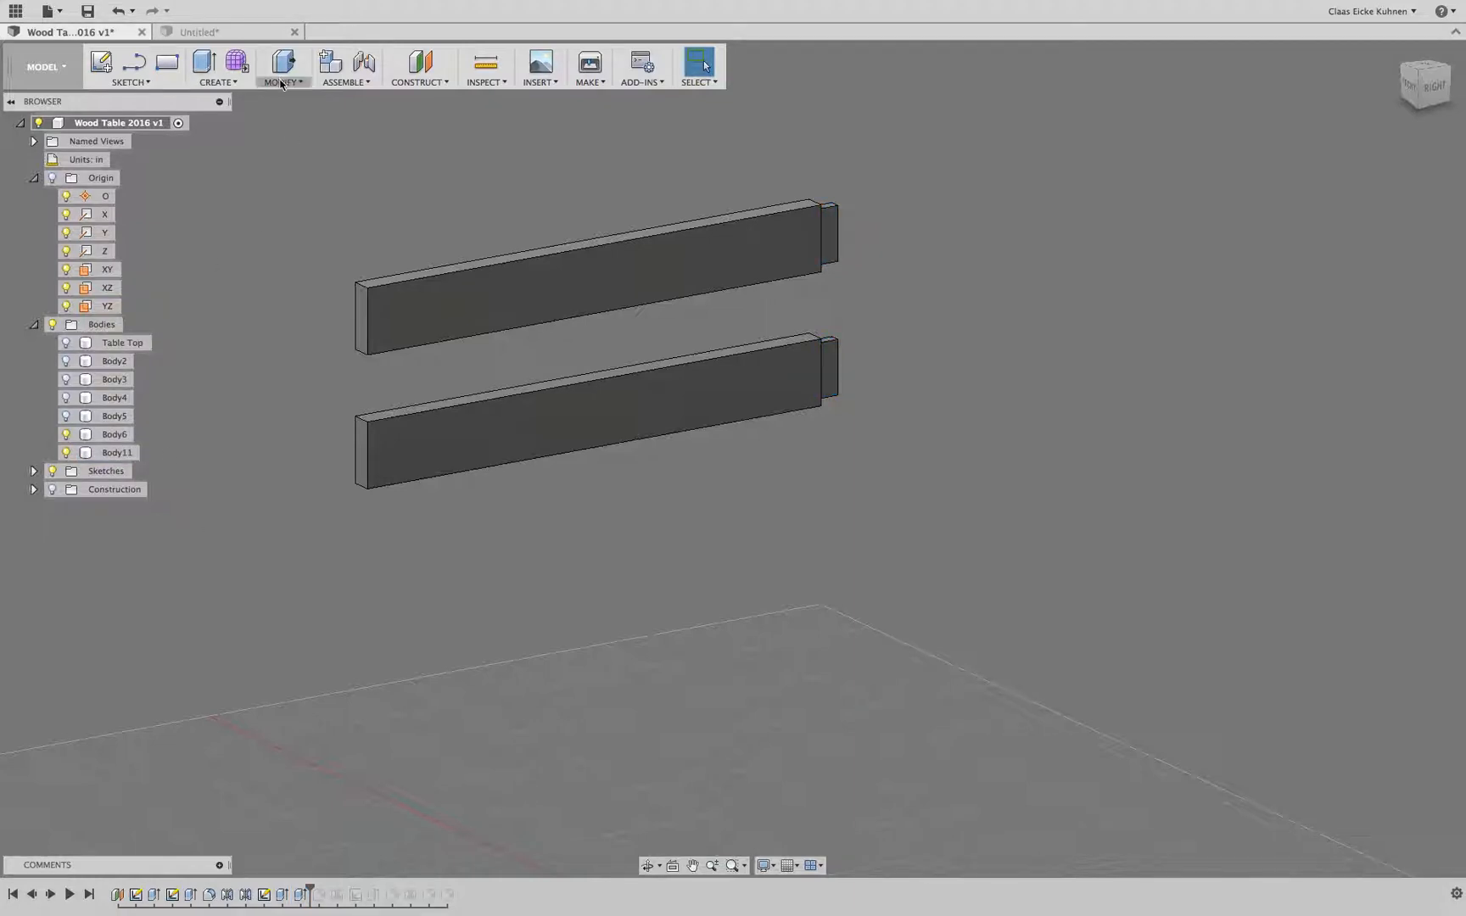
Step: Mirror the tenon extrusion feature across the XZ origin plane to the opposite ends of both short rails
click(302, 83)
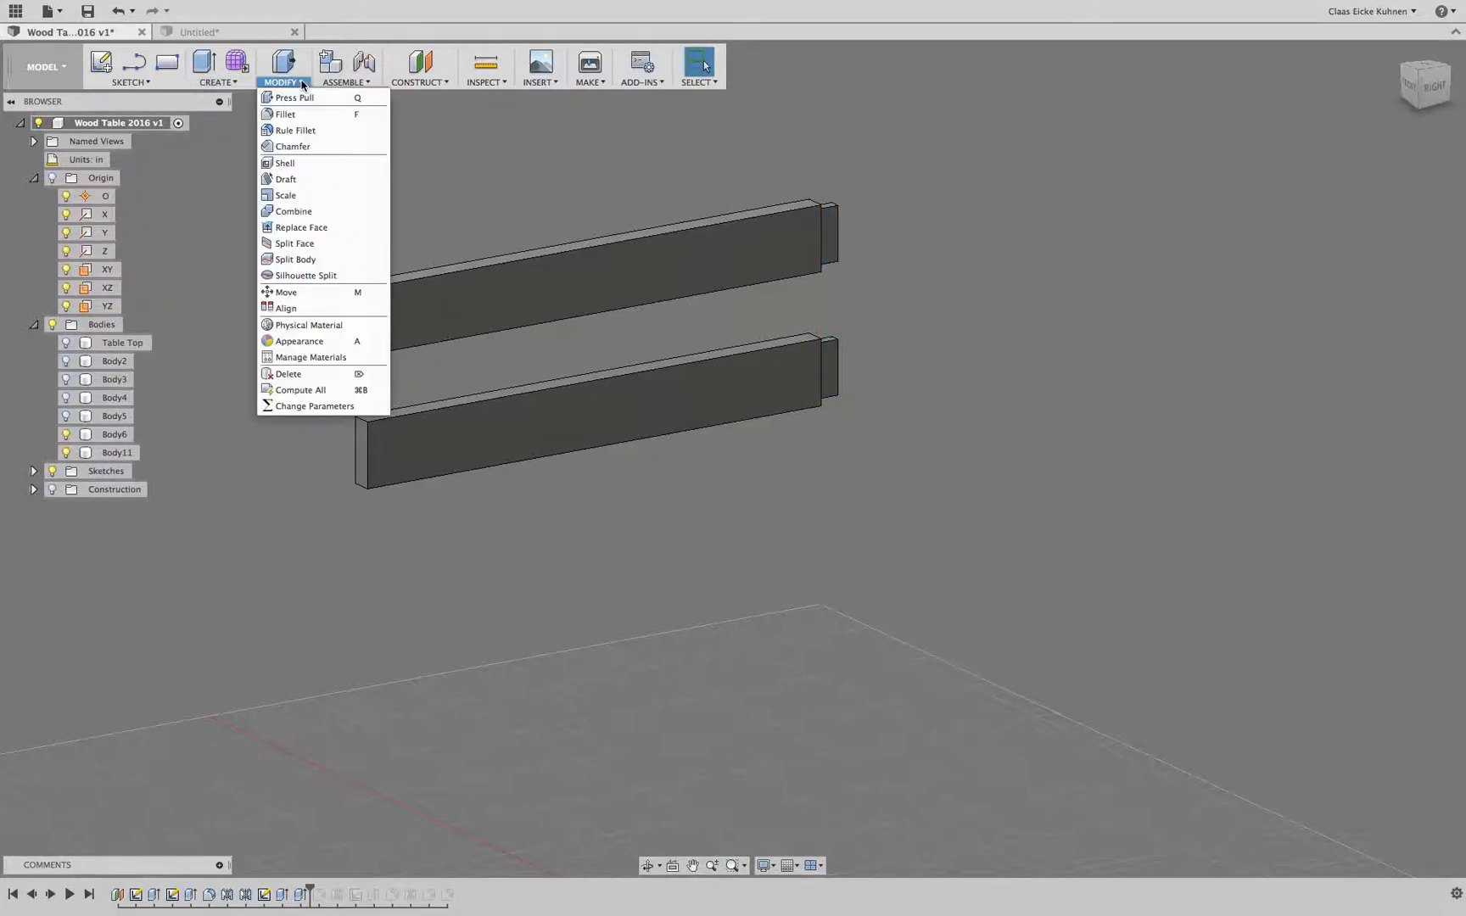
mouse_move(224, 85)
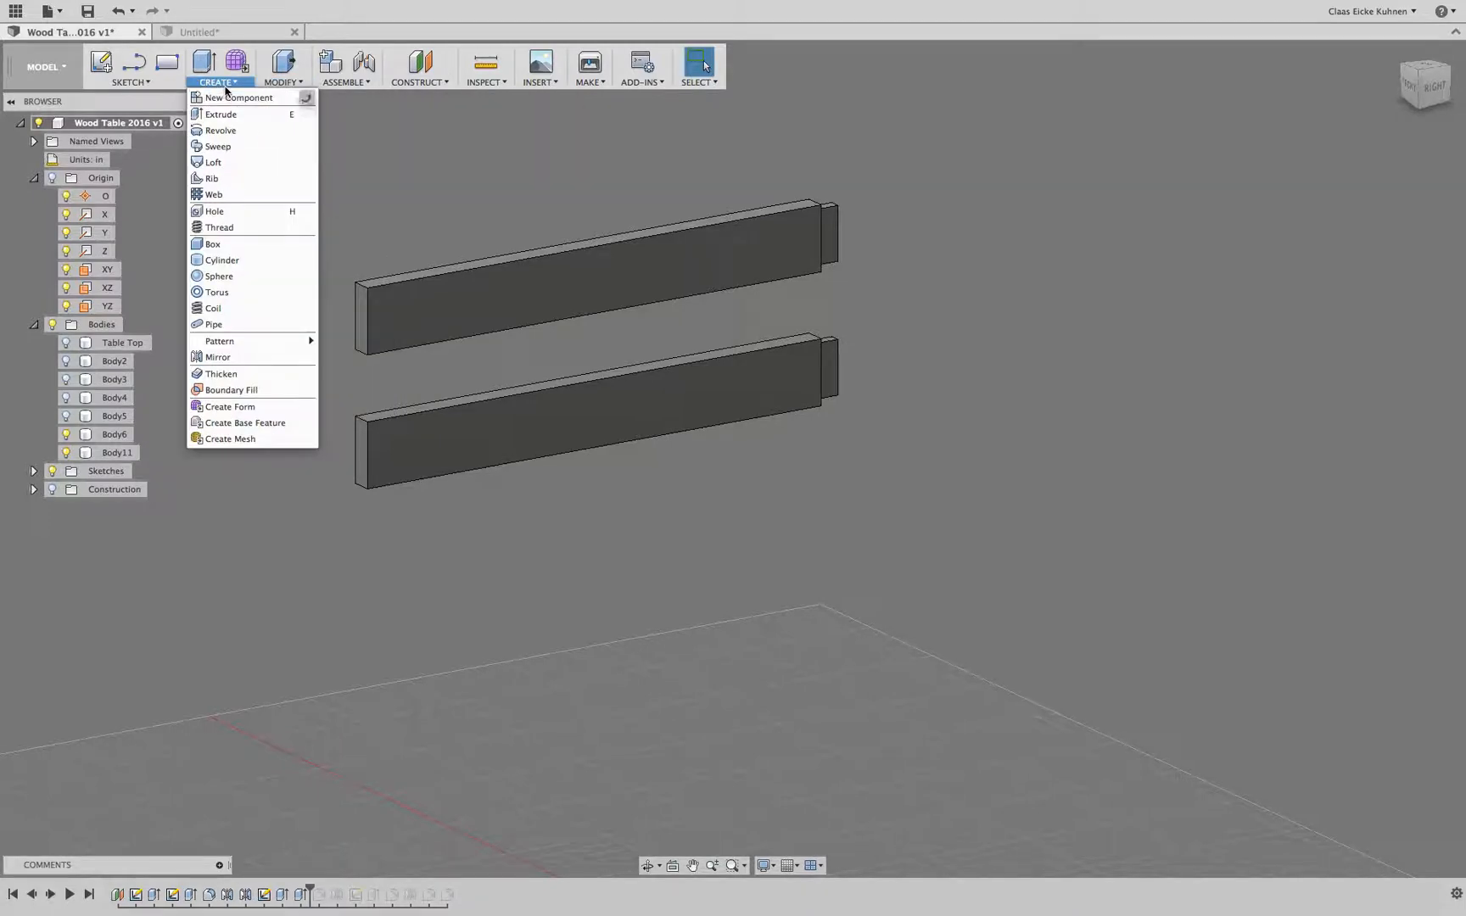
click(238, 359)
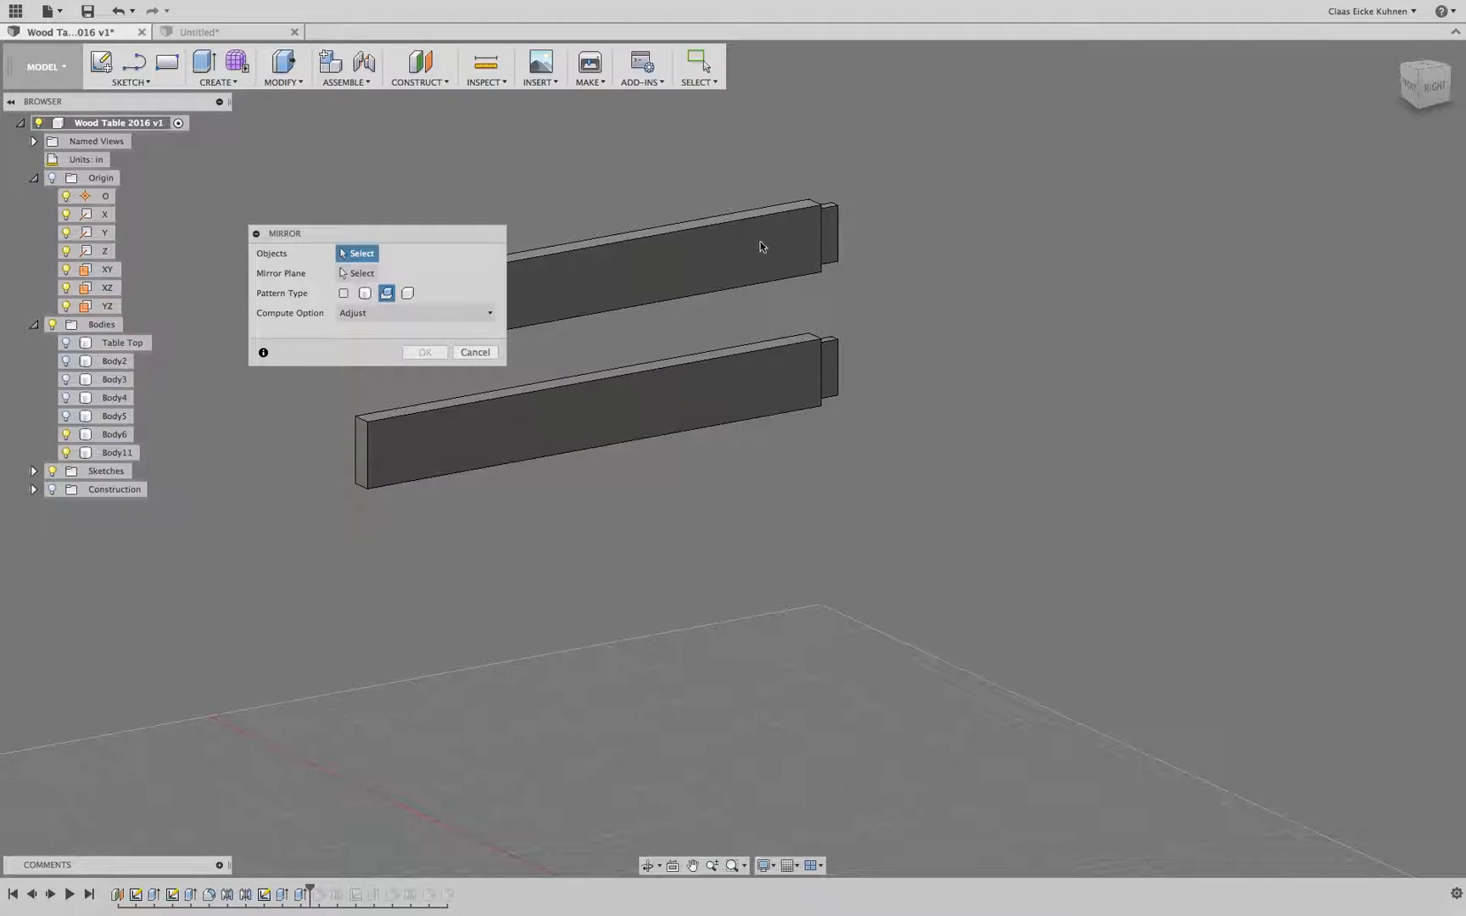
click(366, 294)
click(300, 895)
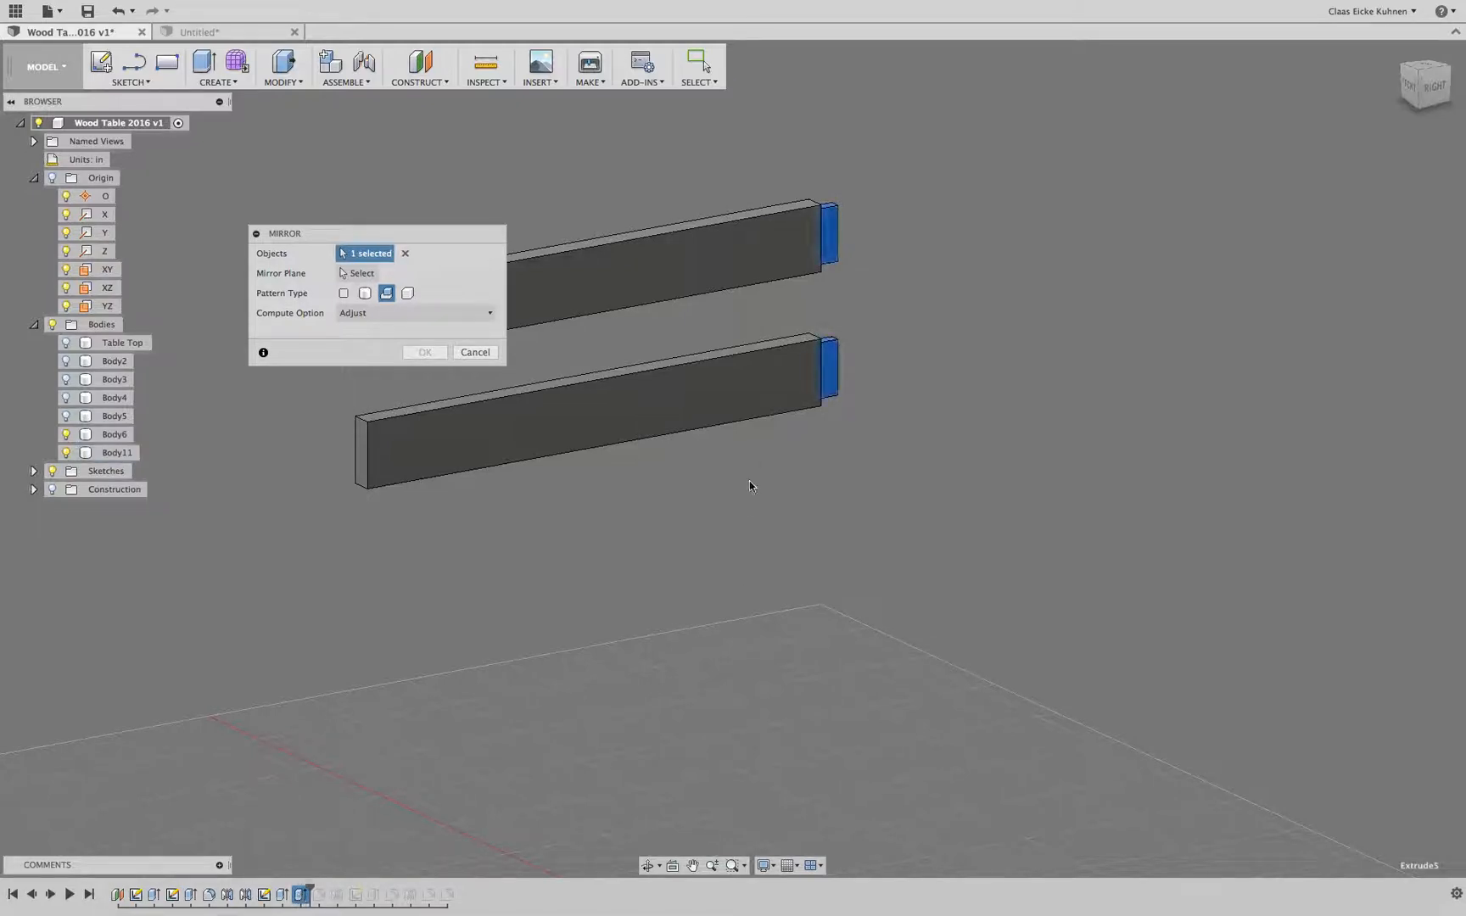
shift+middle_drag(845, 365, 831, 501)
scroll(880, 494, down, 1)
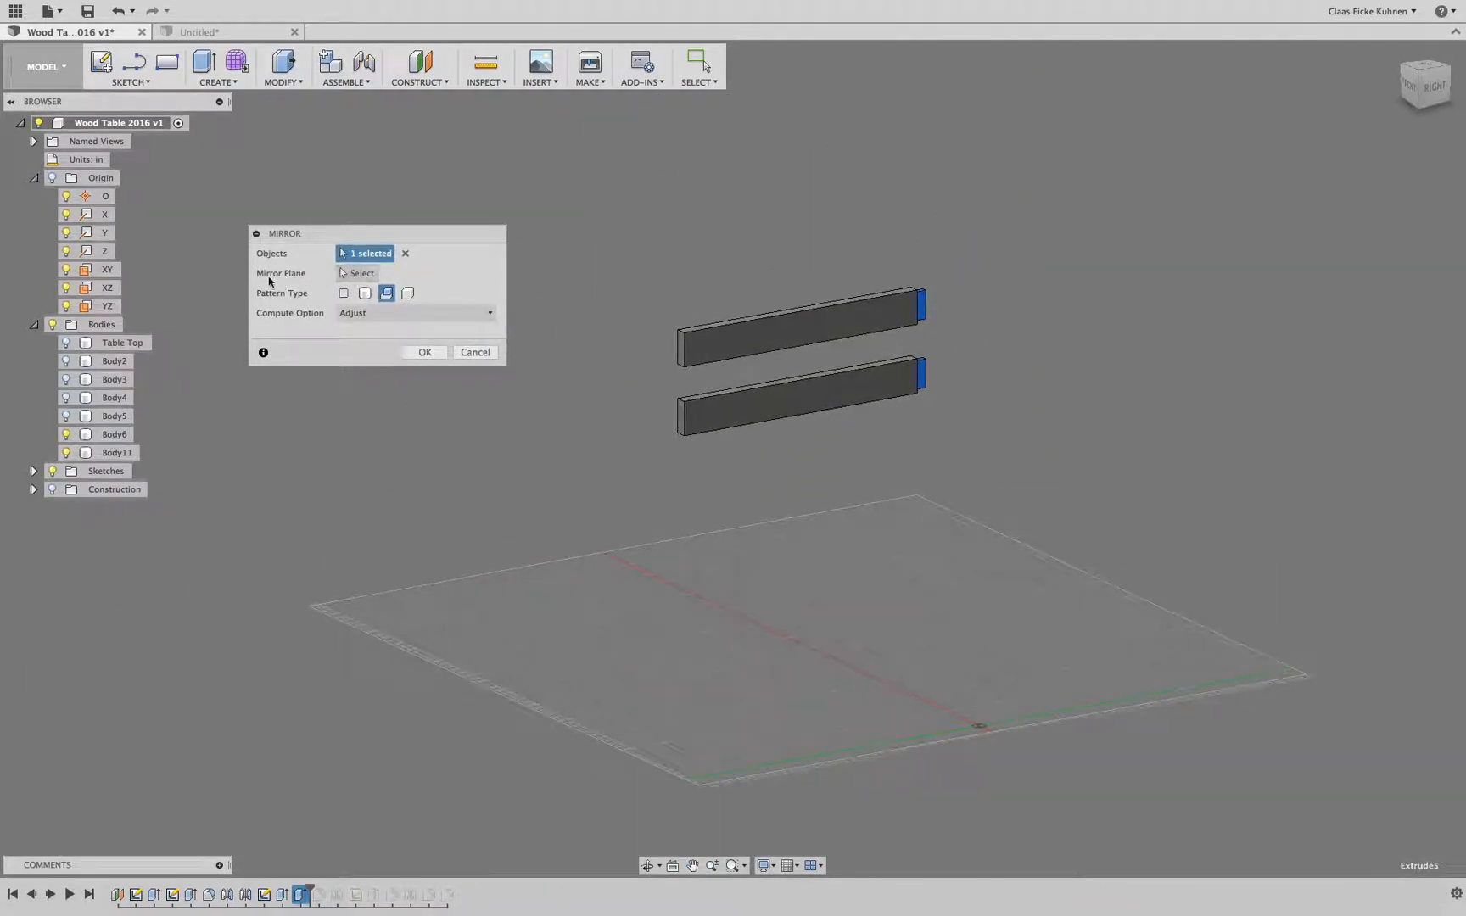
click(344, 274)
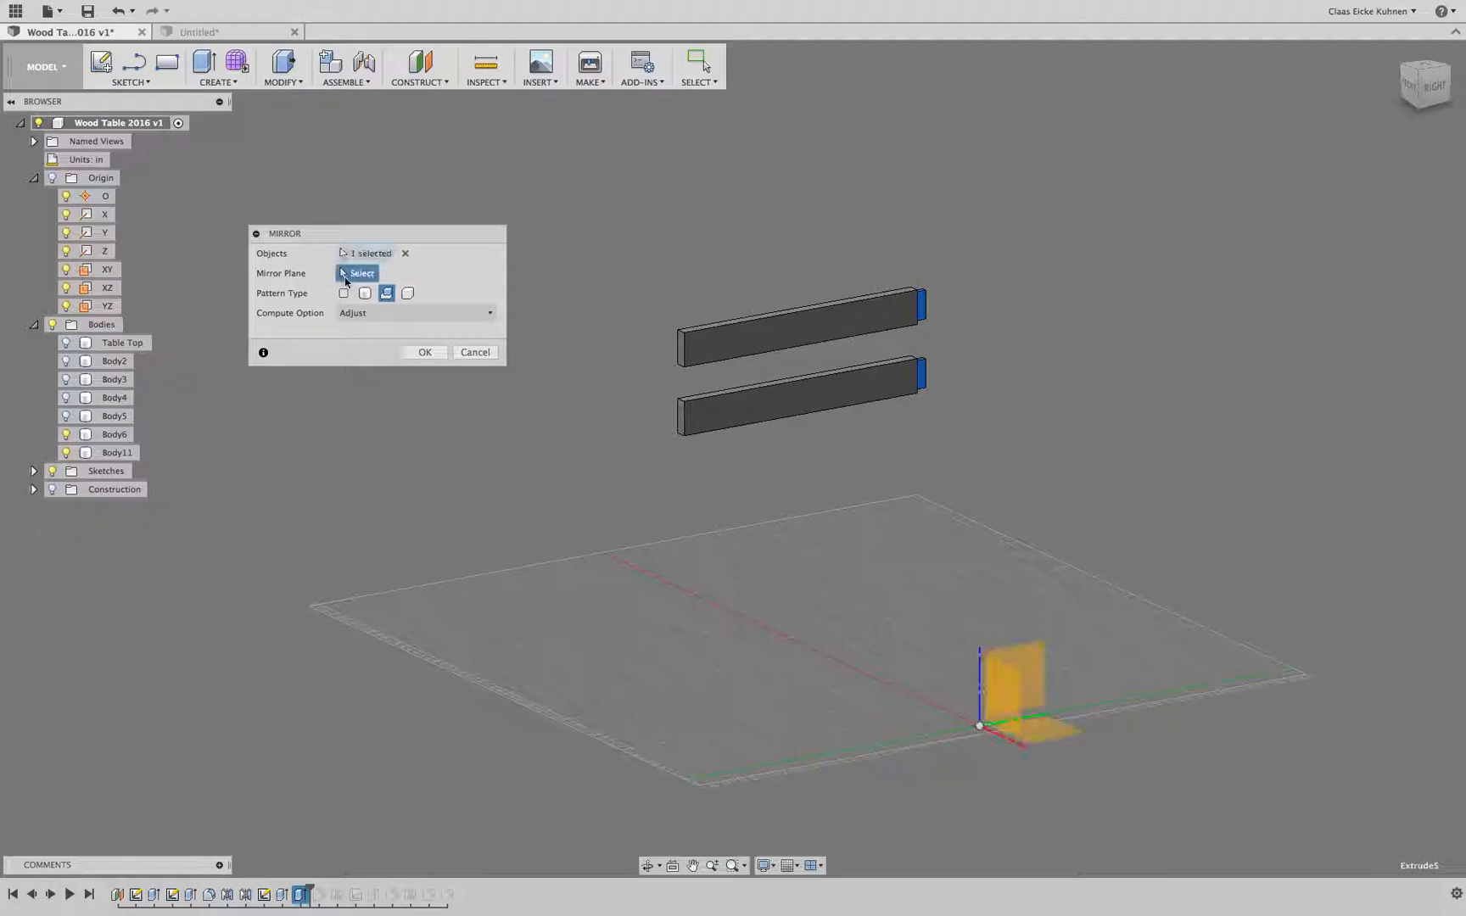
click(1011, 694)
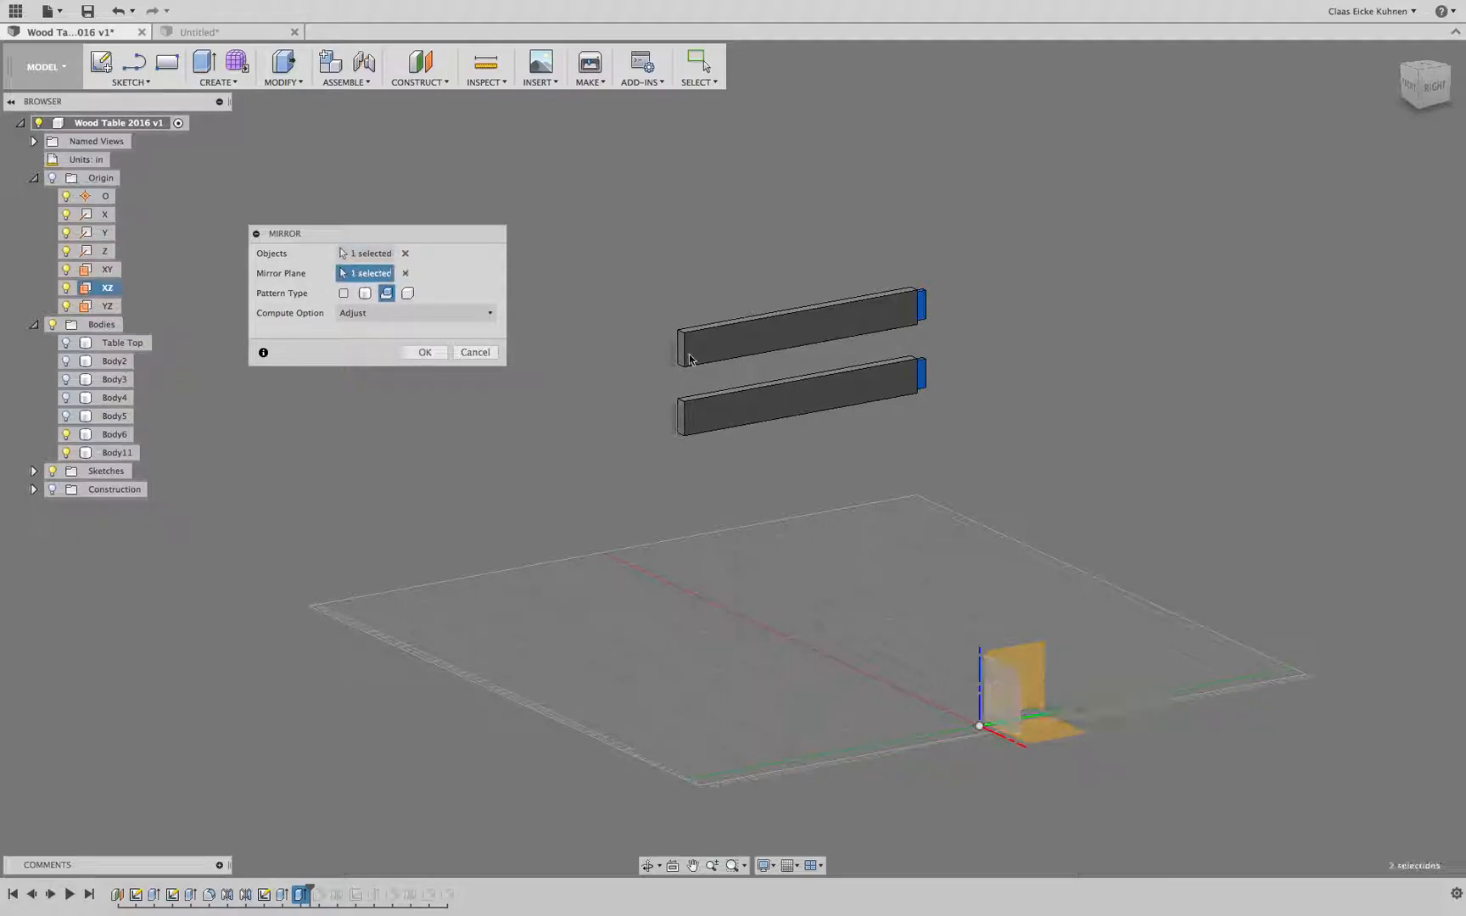
scroll(670, 357, up, 5)
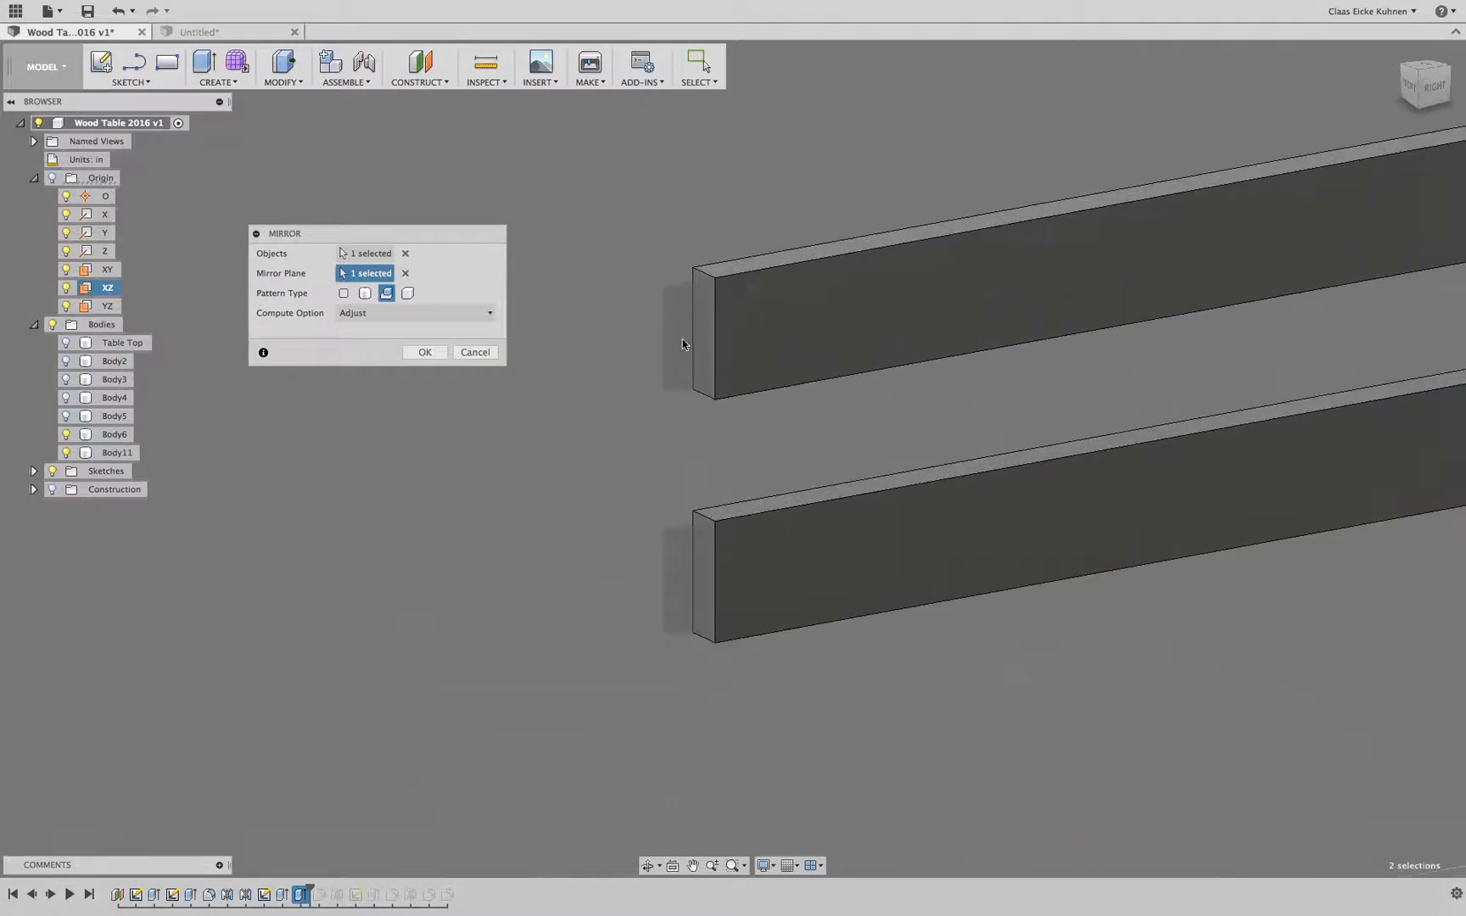
click(426, 355)
scroll(540, 529, down, 8)
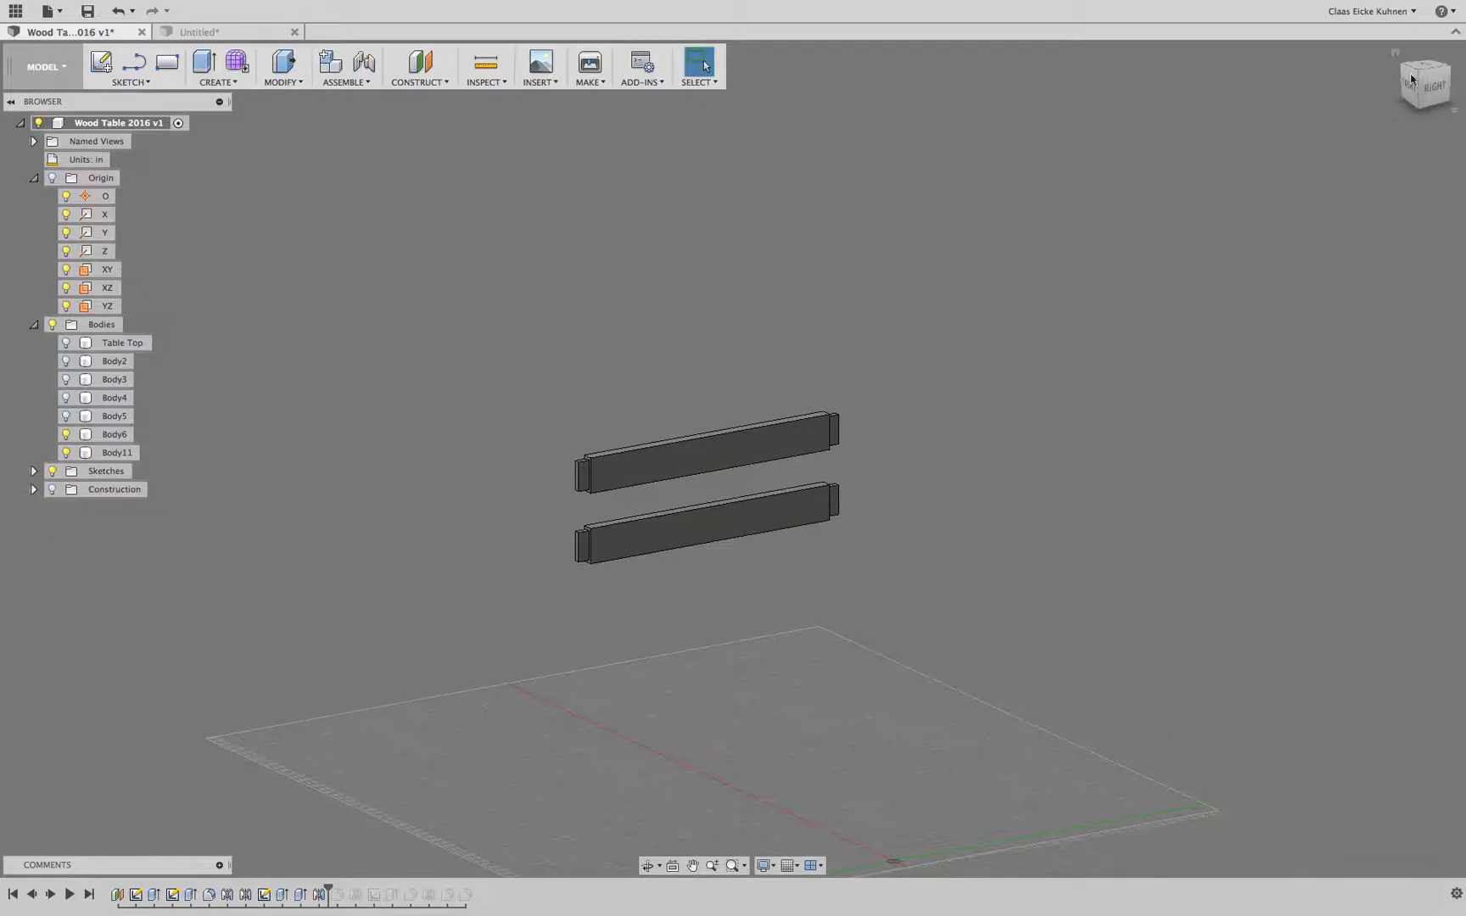
Step: Roll the design history forward past the mirror feature that duplicates the short rails, and examine the rails it covers
mouse_move(1412, 79)
mouse_down()
mouse_move(1230, 73)
mouse_move(1427, 86)
mouse_up()
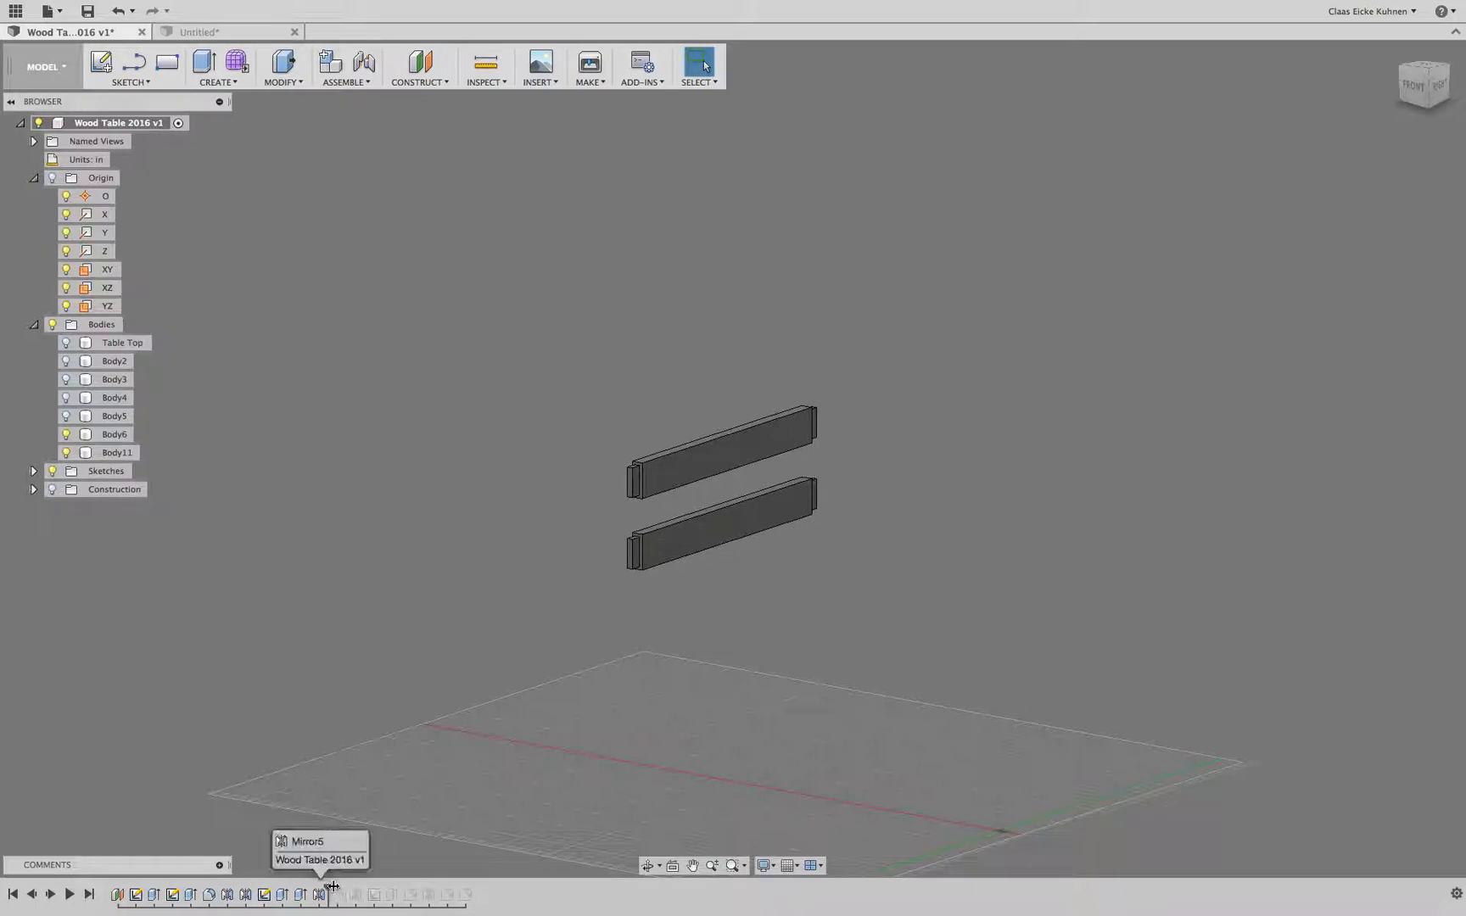
drag(330, 888, 363, 890)
middle_drag(731, 753, 245, 685)
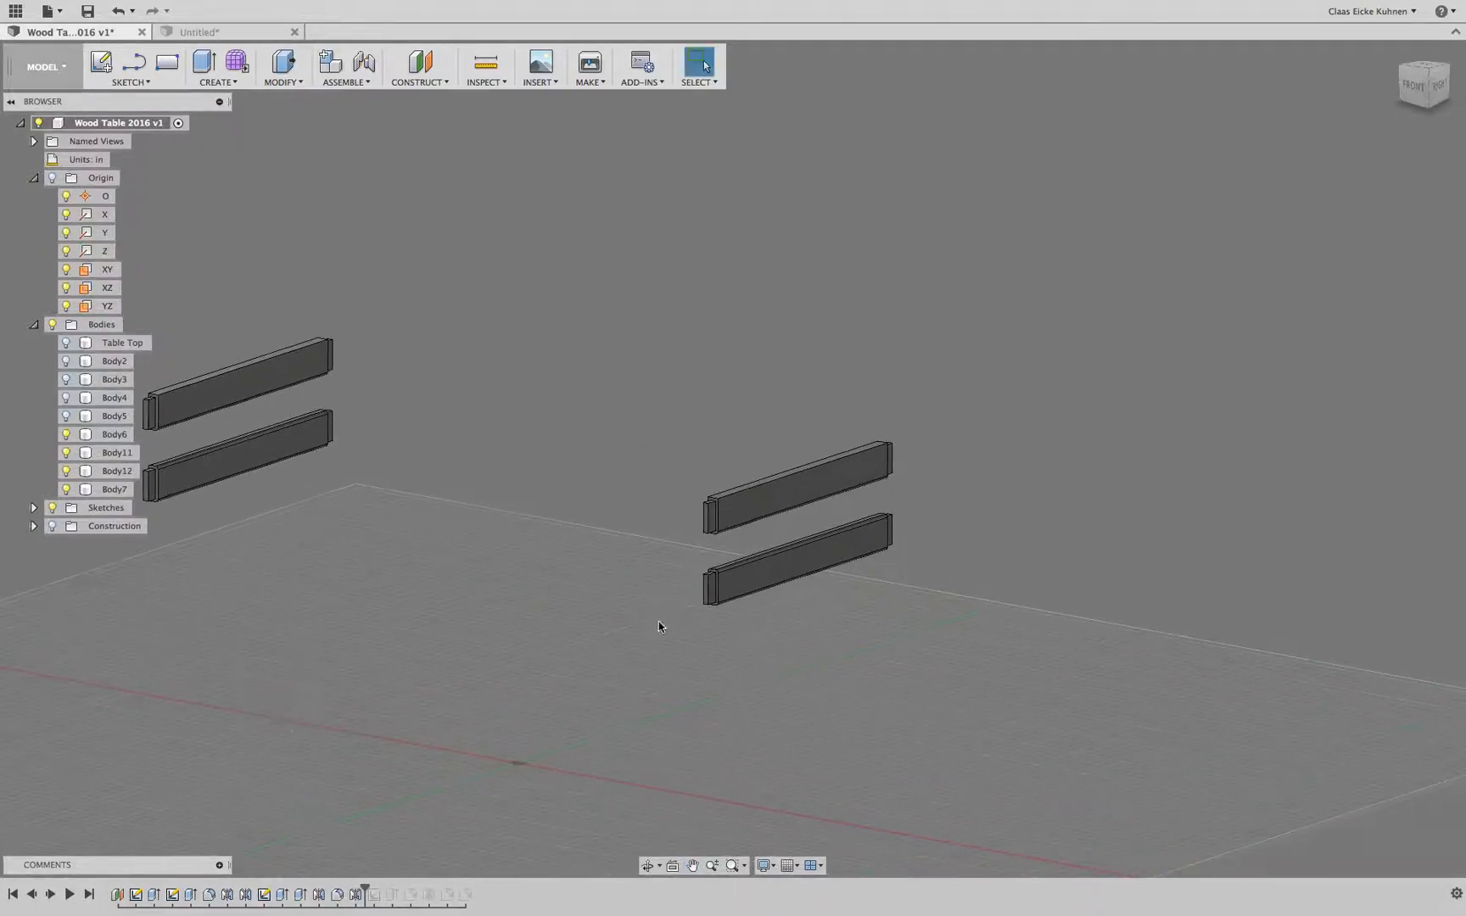
scroll(841, 545, up, 5)
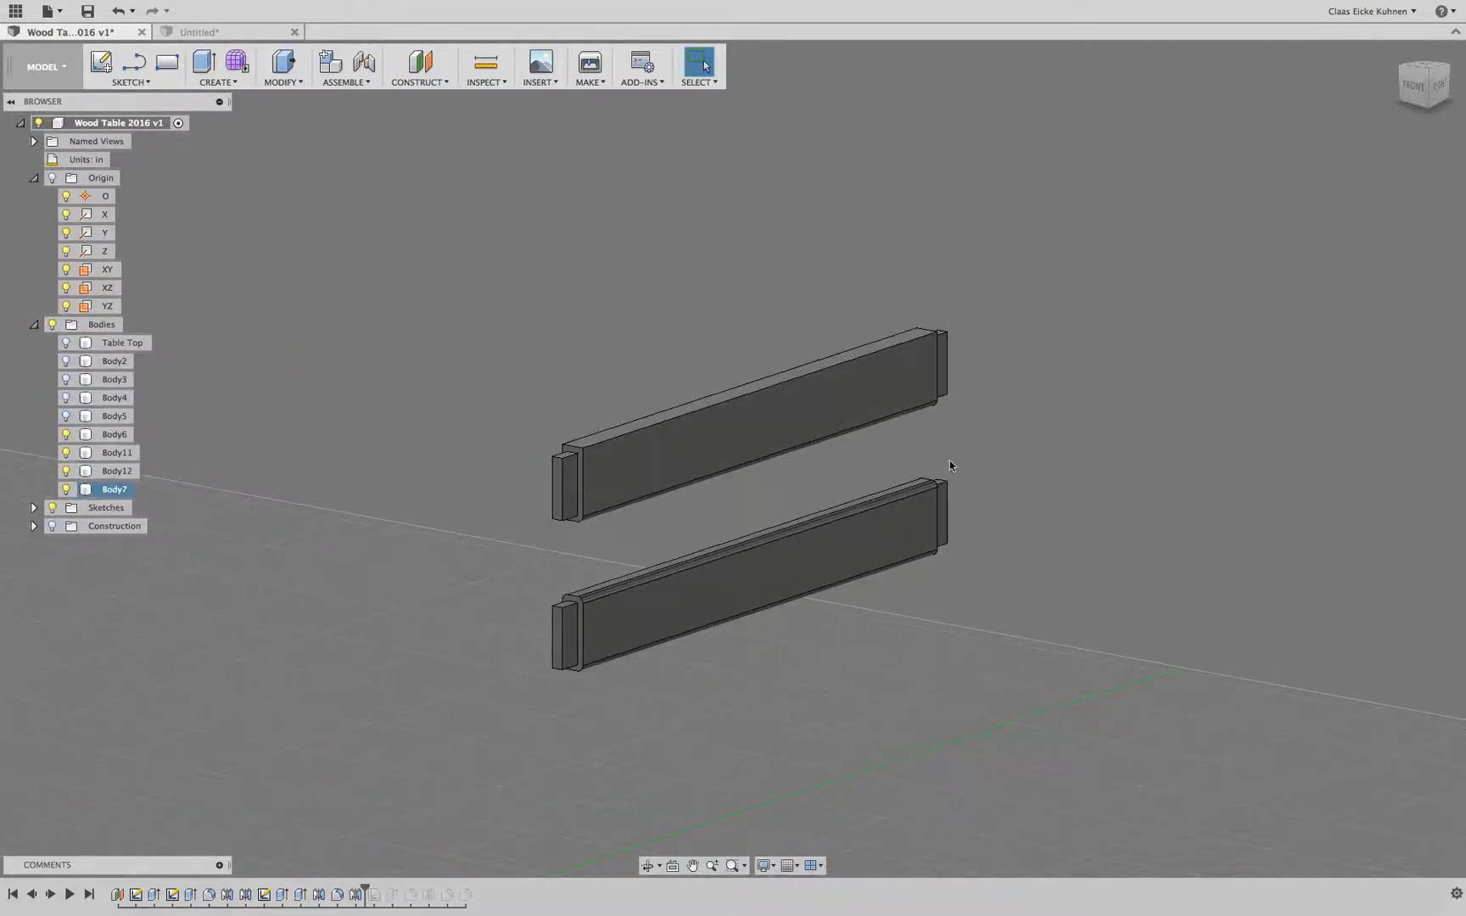
click(353, 900)
middle_drag(395, 644, 944, 633)
scroll(459, 602, down, 4)
middle_drag(382, 581, 686, 571)
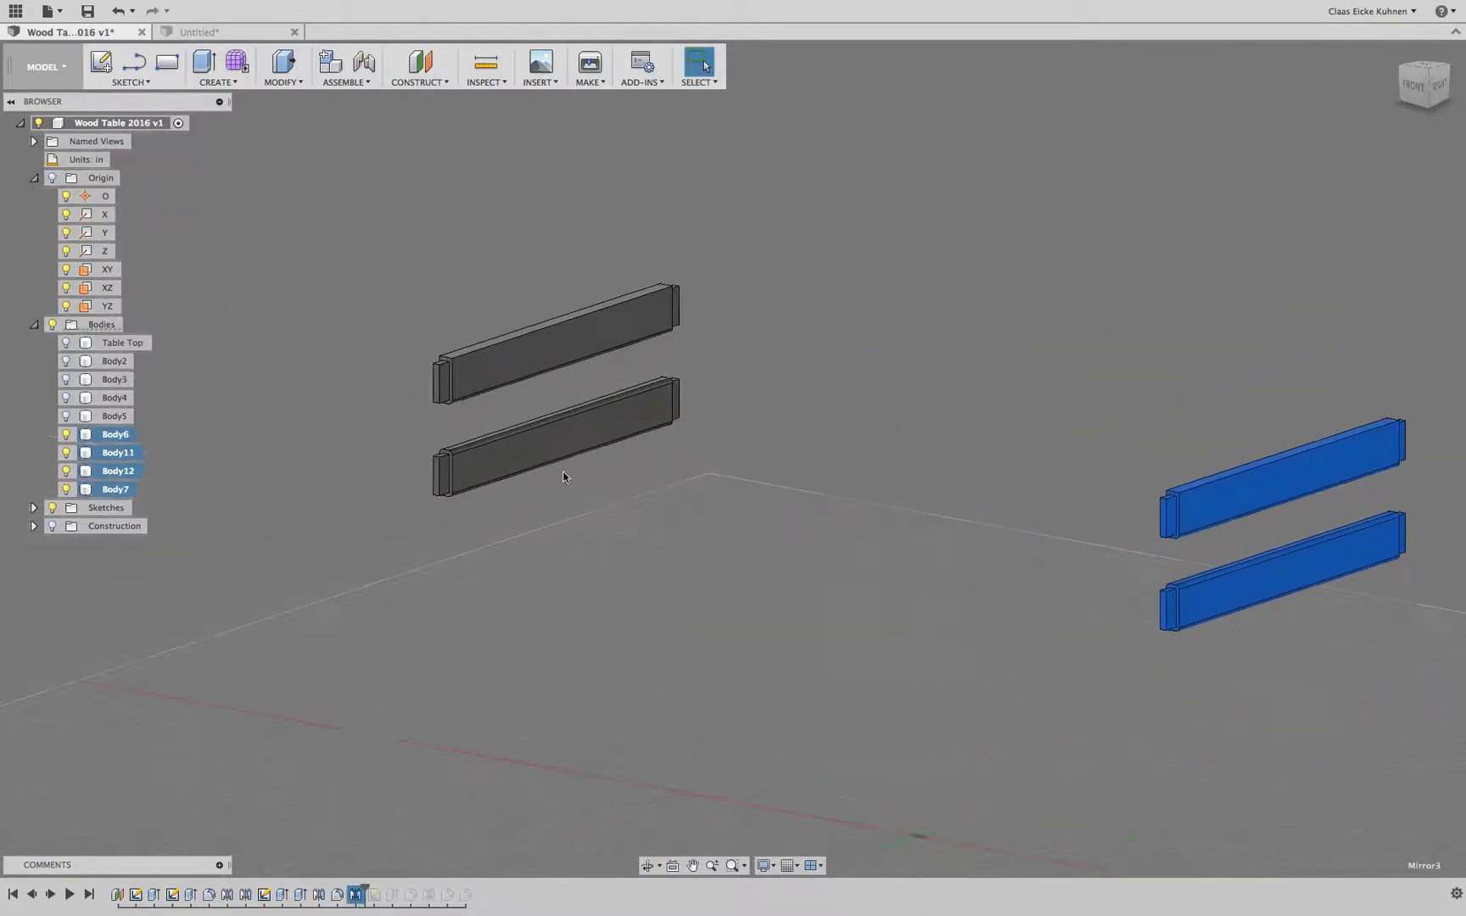
middle_drag(840, 658, 659, 674)
click(934, 557)
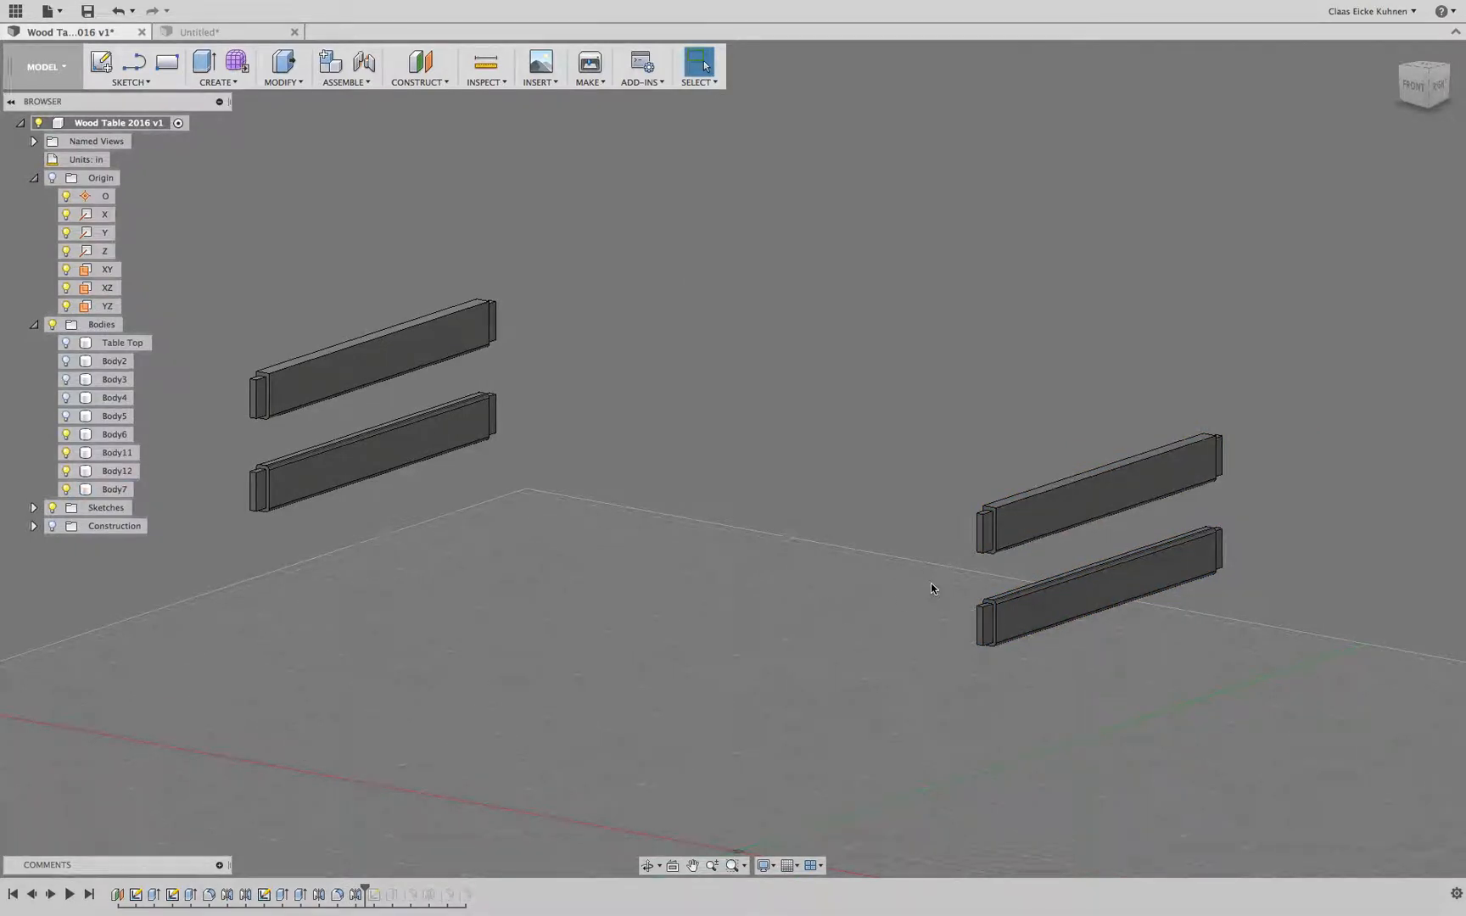
Step: Show the four table legs, Body2 through Body5, around the short rails
click(1437, 87)
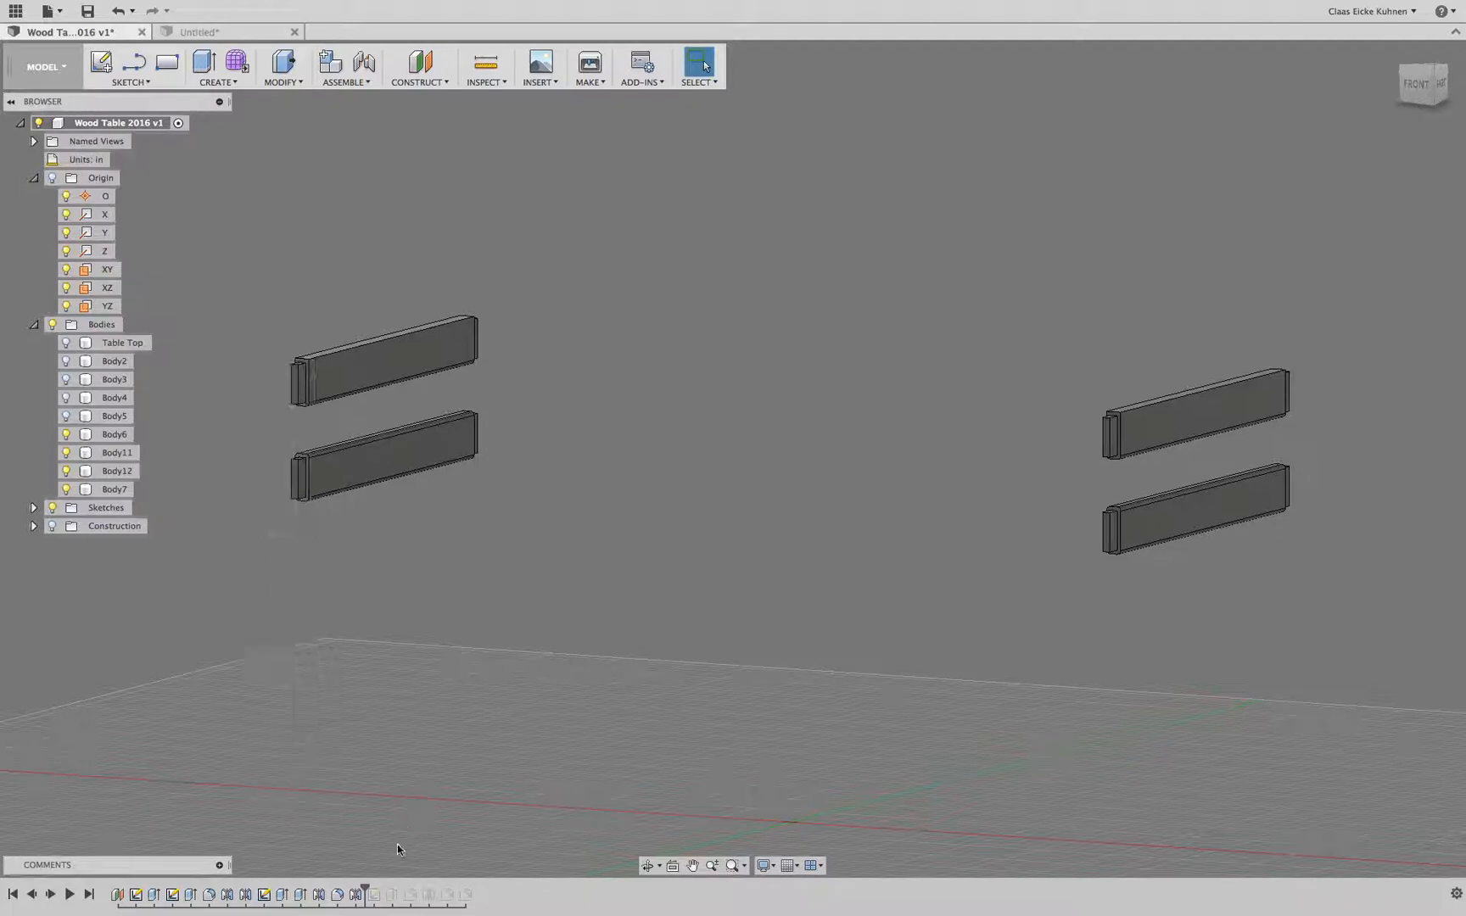
click(66, 416)
click(66, 397)
click(66, 380)
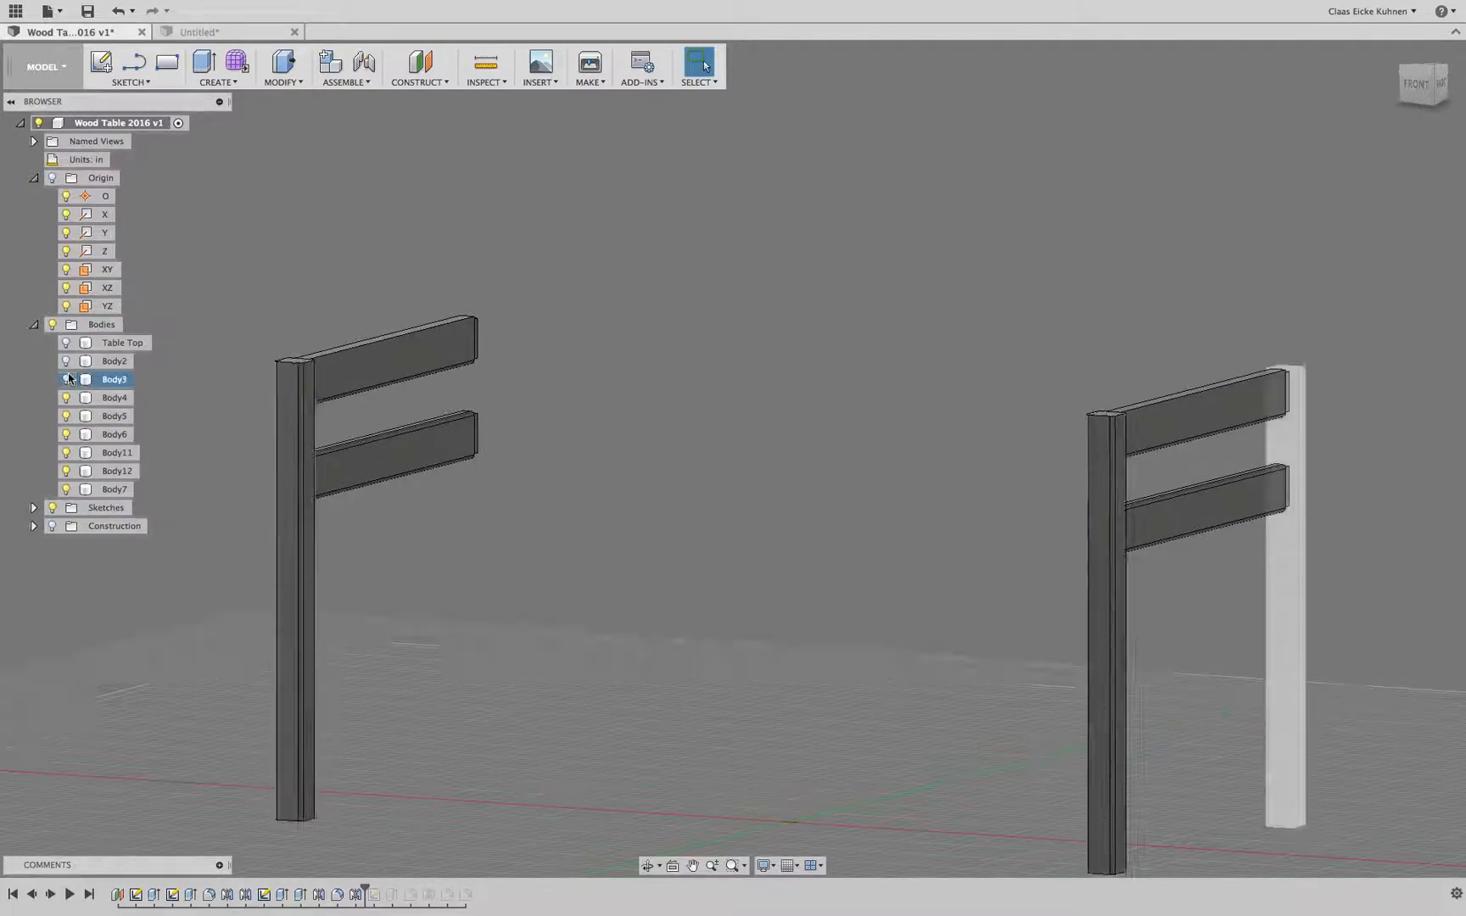
click(67, 362)
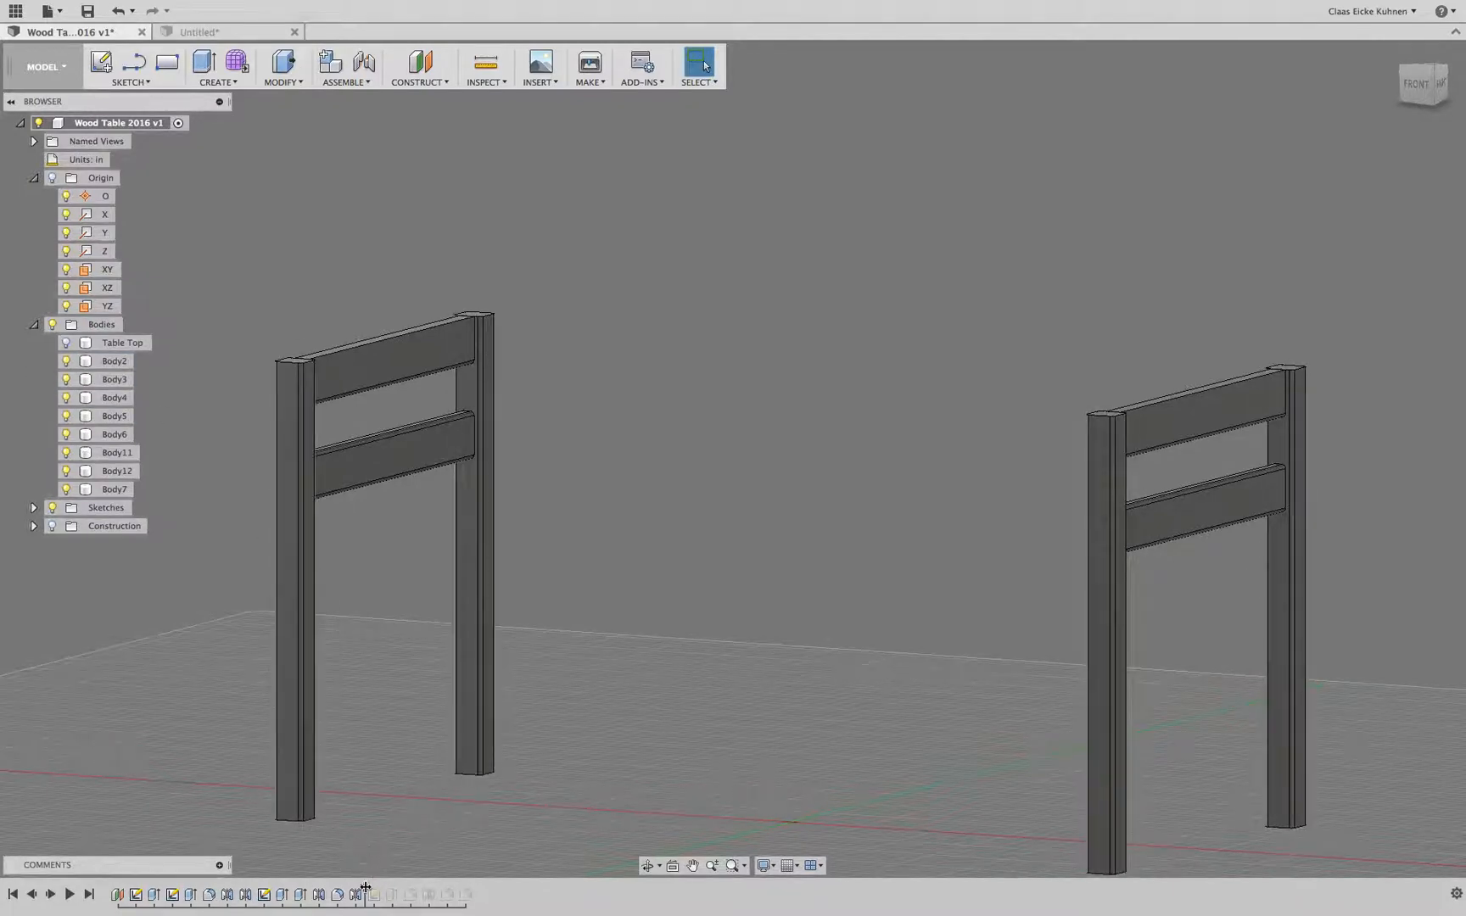
Step: Roll the design history forward past the long rail's extrusion and open the Support Long sketch for editing
drag(384, 888, 395, 892)
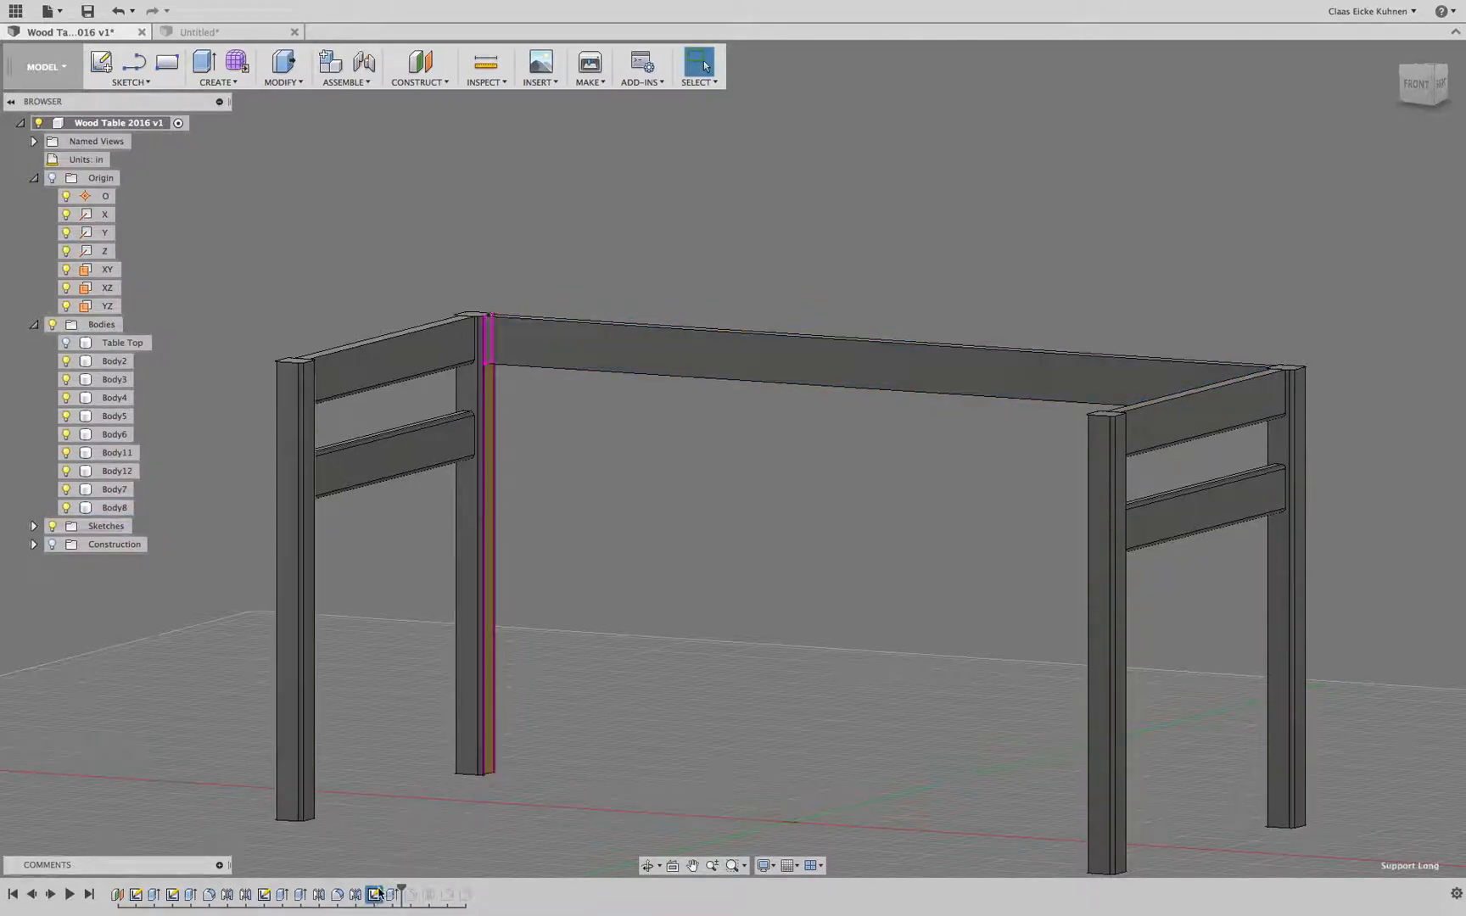
double_click(390, 897)
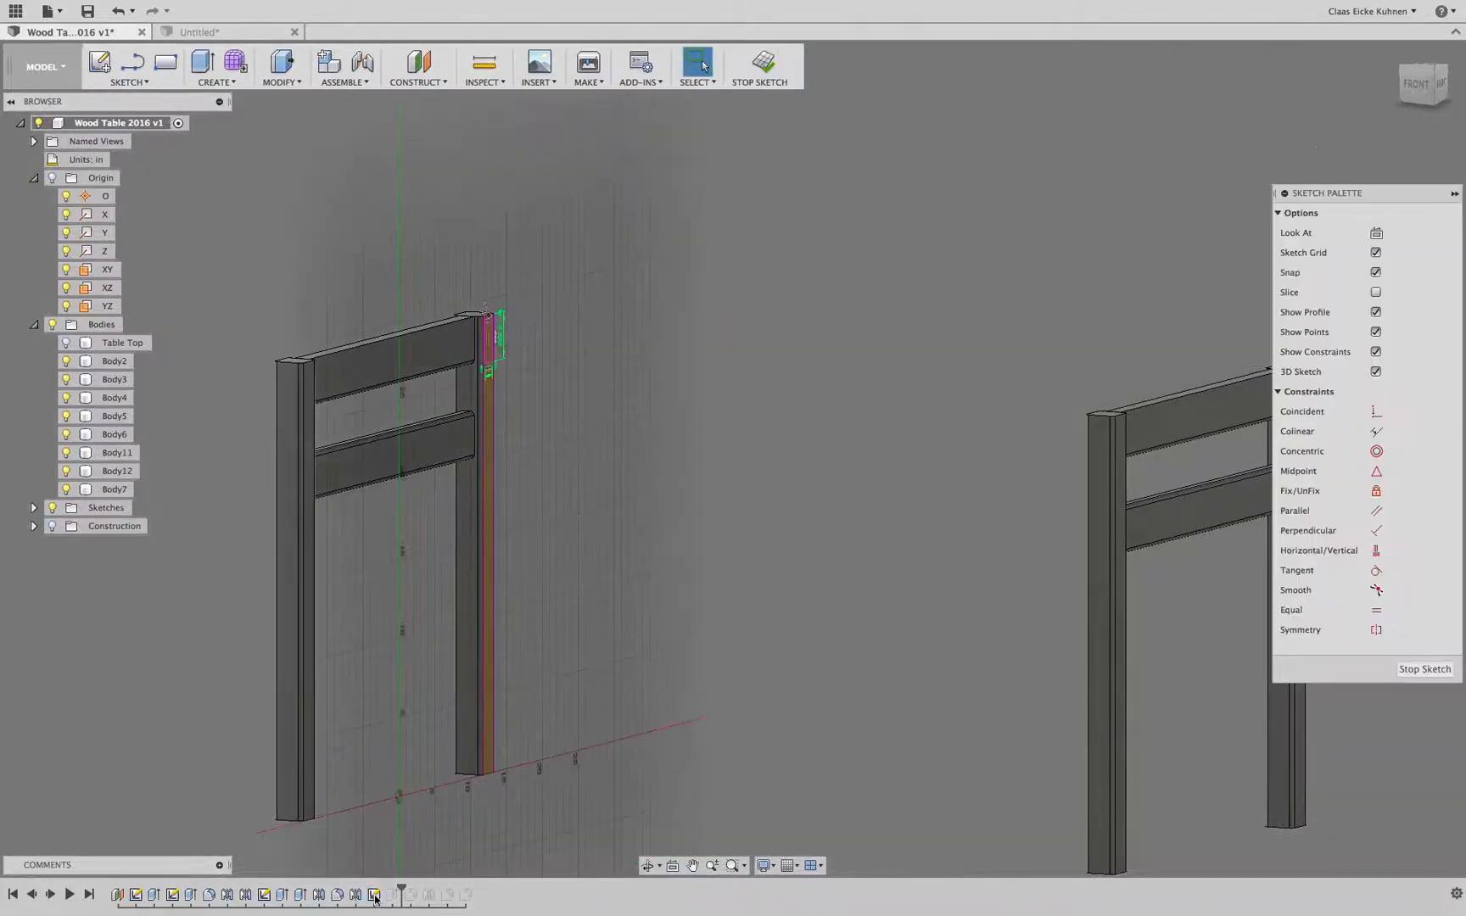
click(1441, 89)
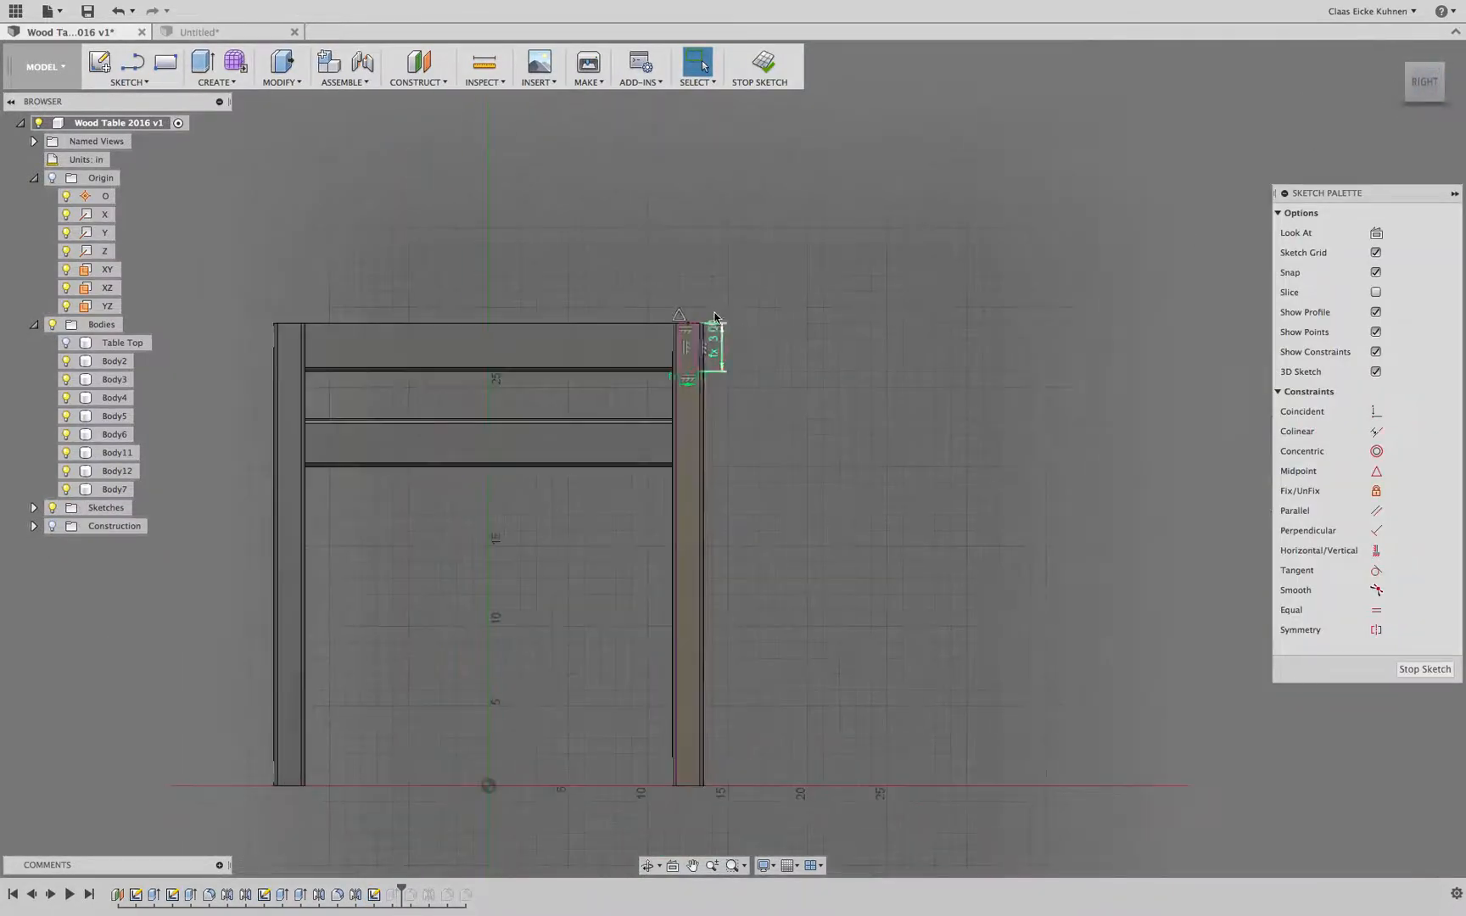
mouse_move(1424, 82)
mouse_down()
mouse_move(733, 458)
mouse_move(783, 215)
mouse_move(752, 363)
mouse_move(722, 351)
mouse_up()
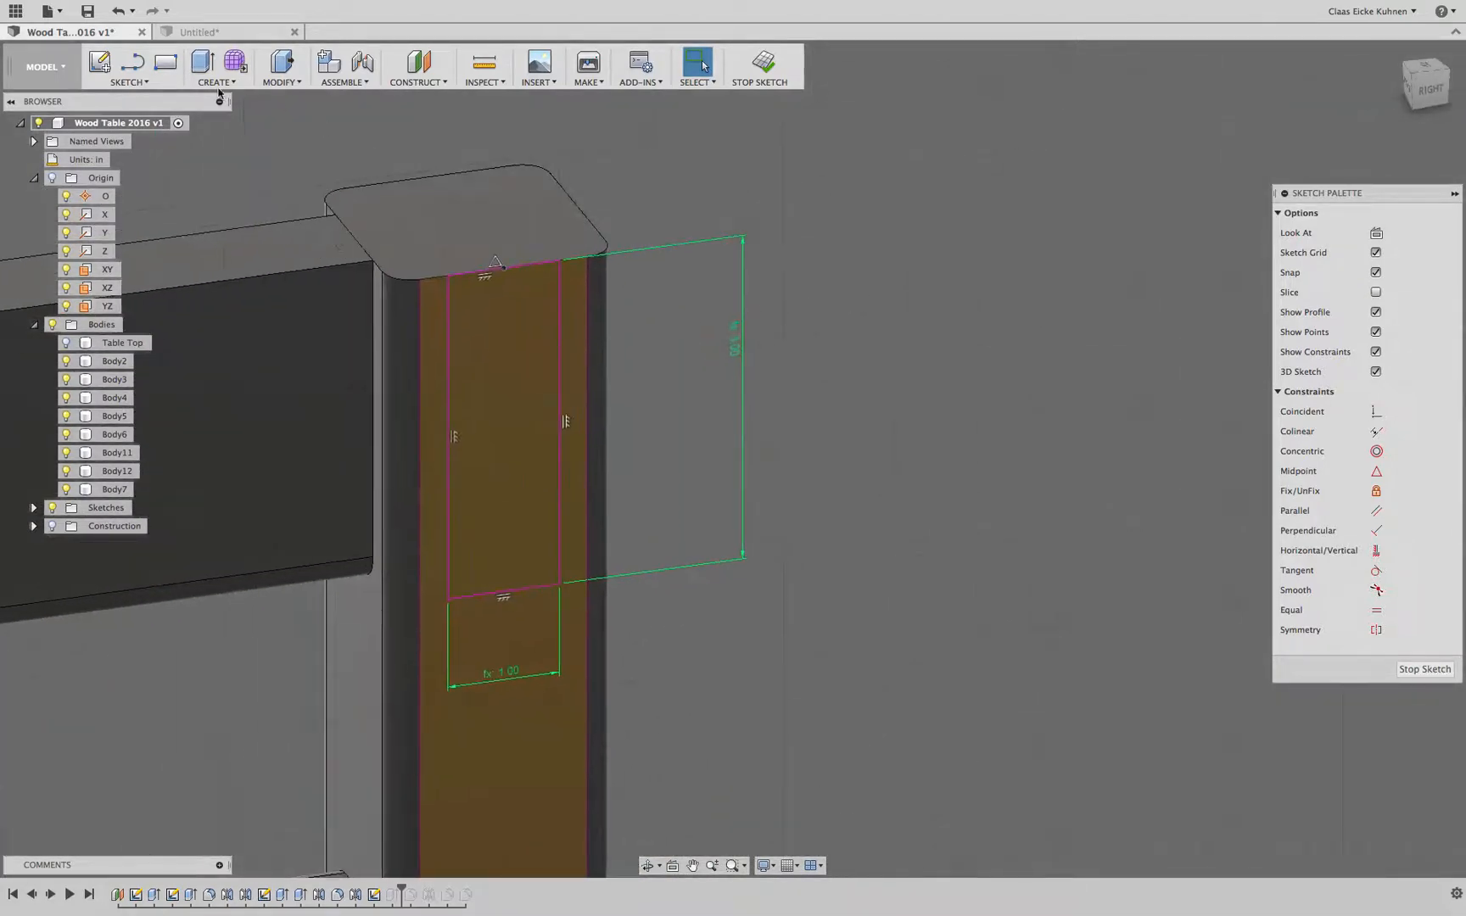
Step: Offset the long rail's profile rectangle inward by the parameter d36 and finish the sketch
click(146, 83)
click(119, 353)
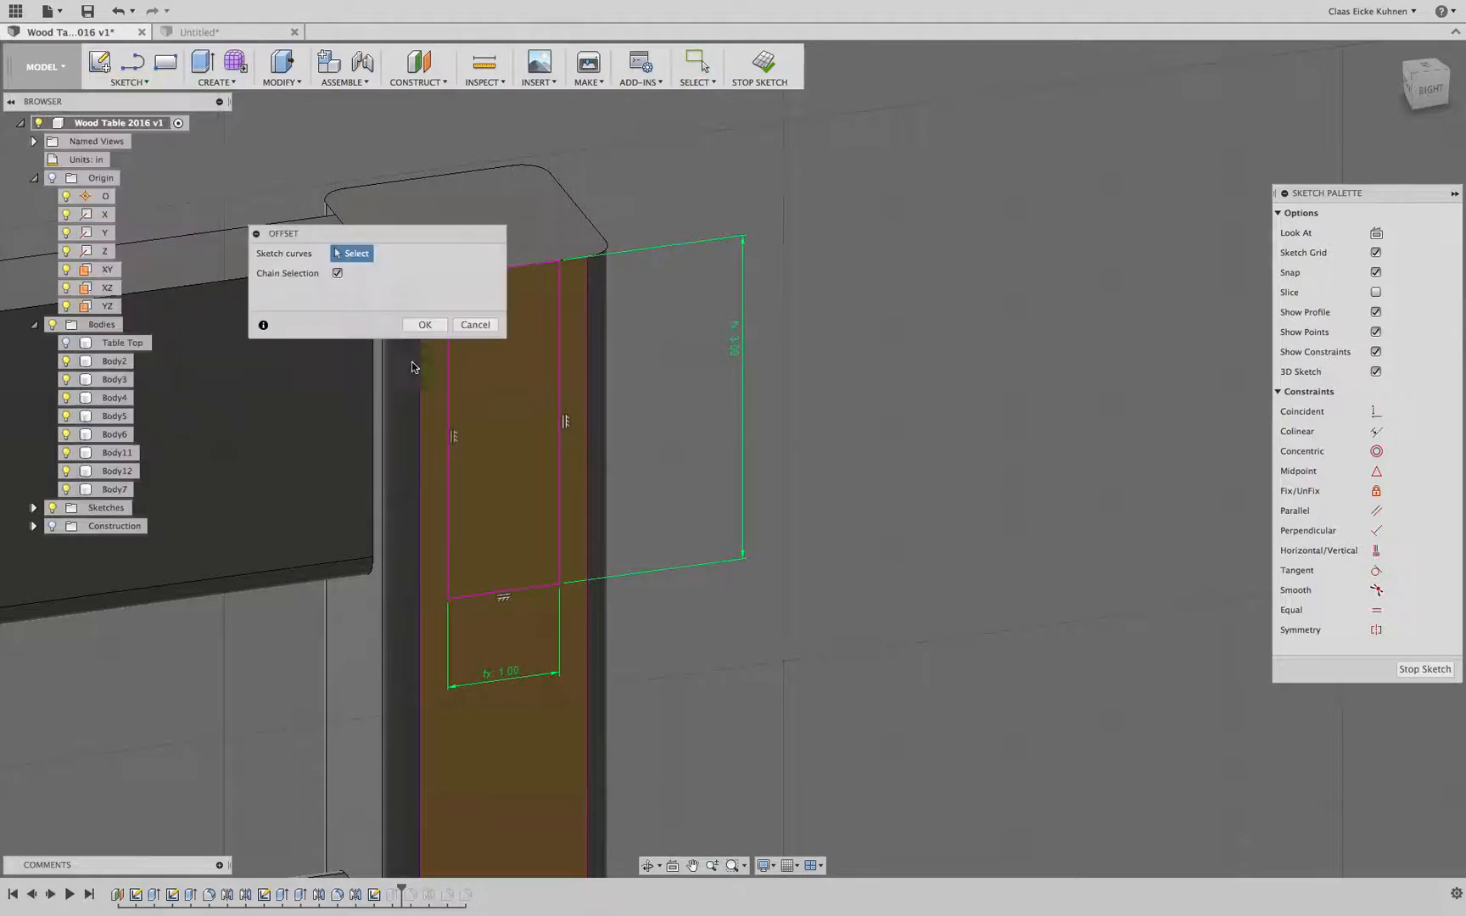
click(558, 334)
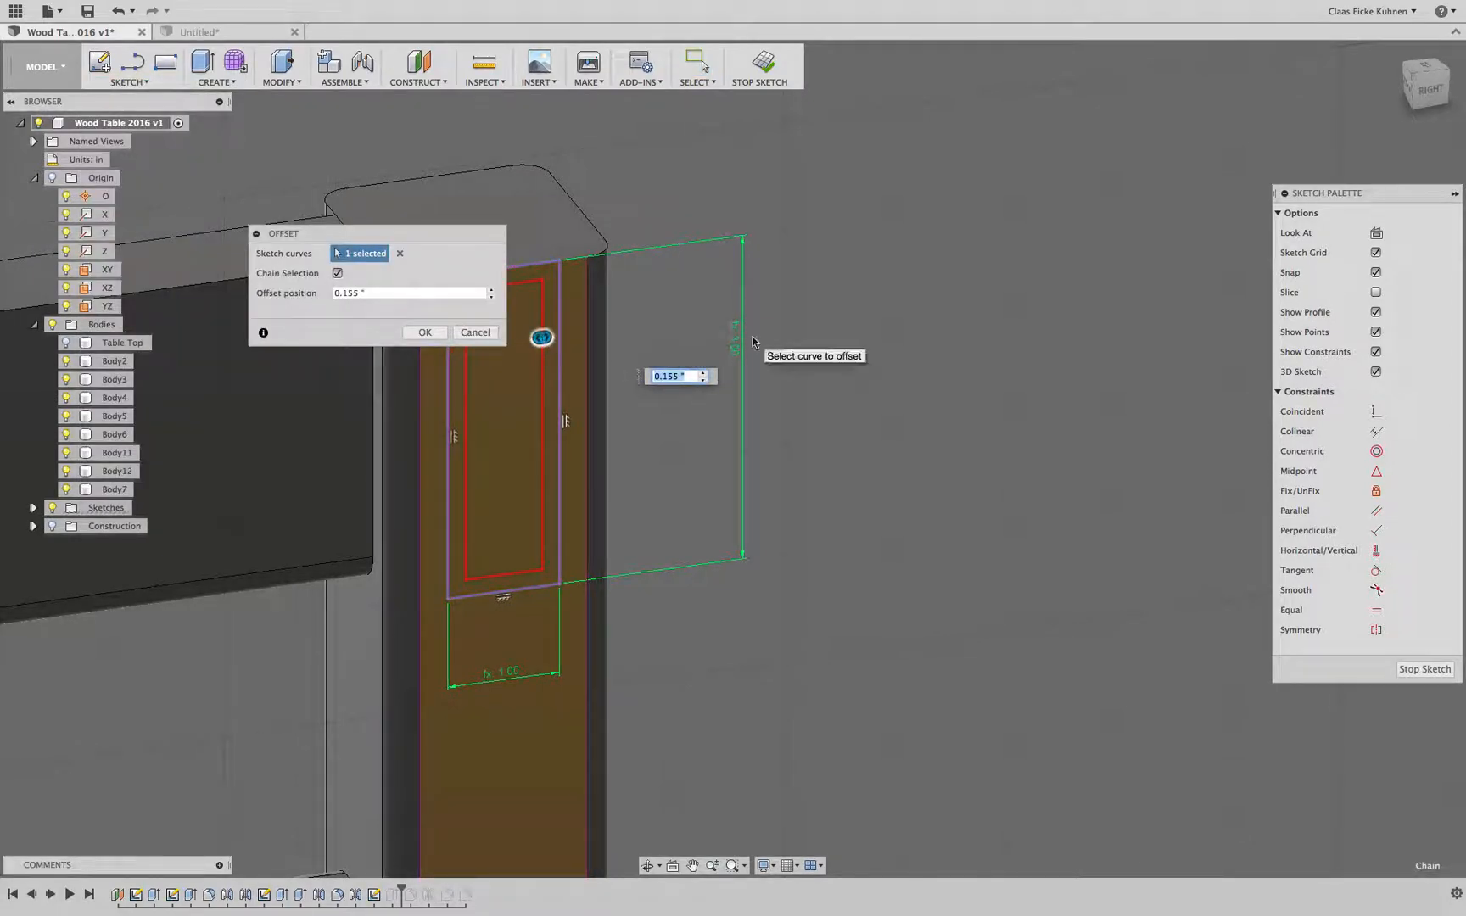
text(d36)
key(Return)
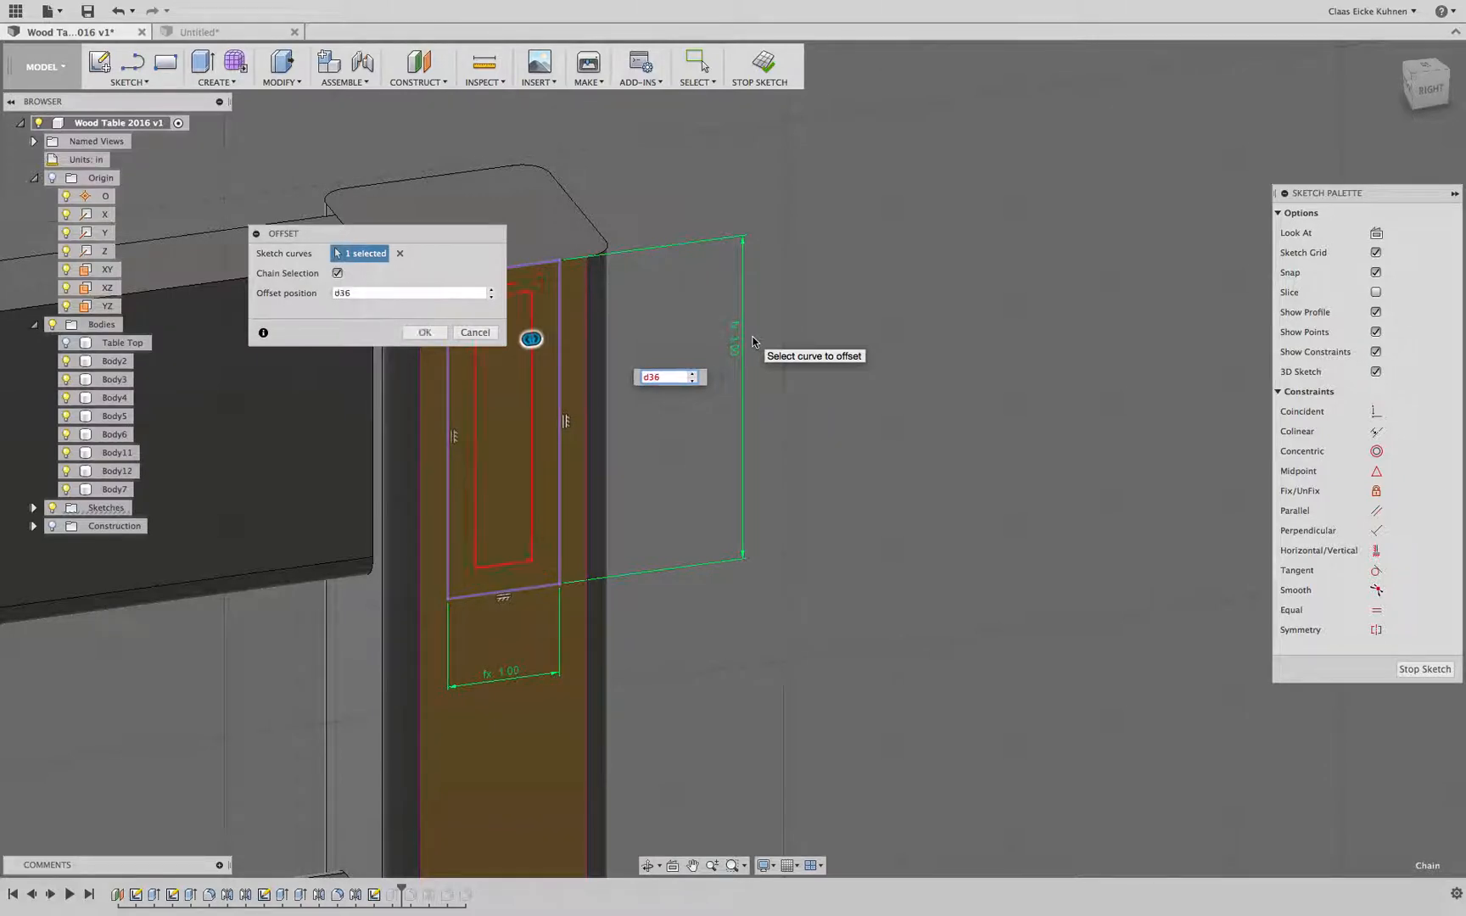
key(Return)
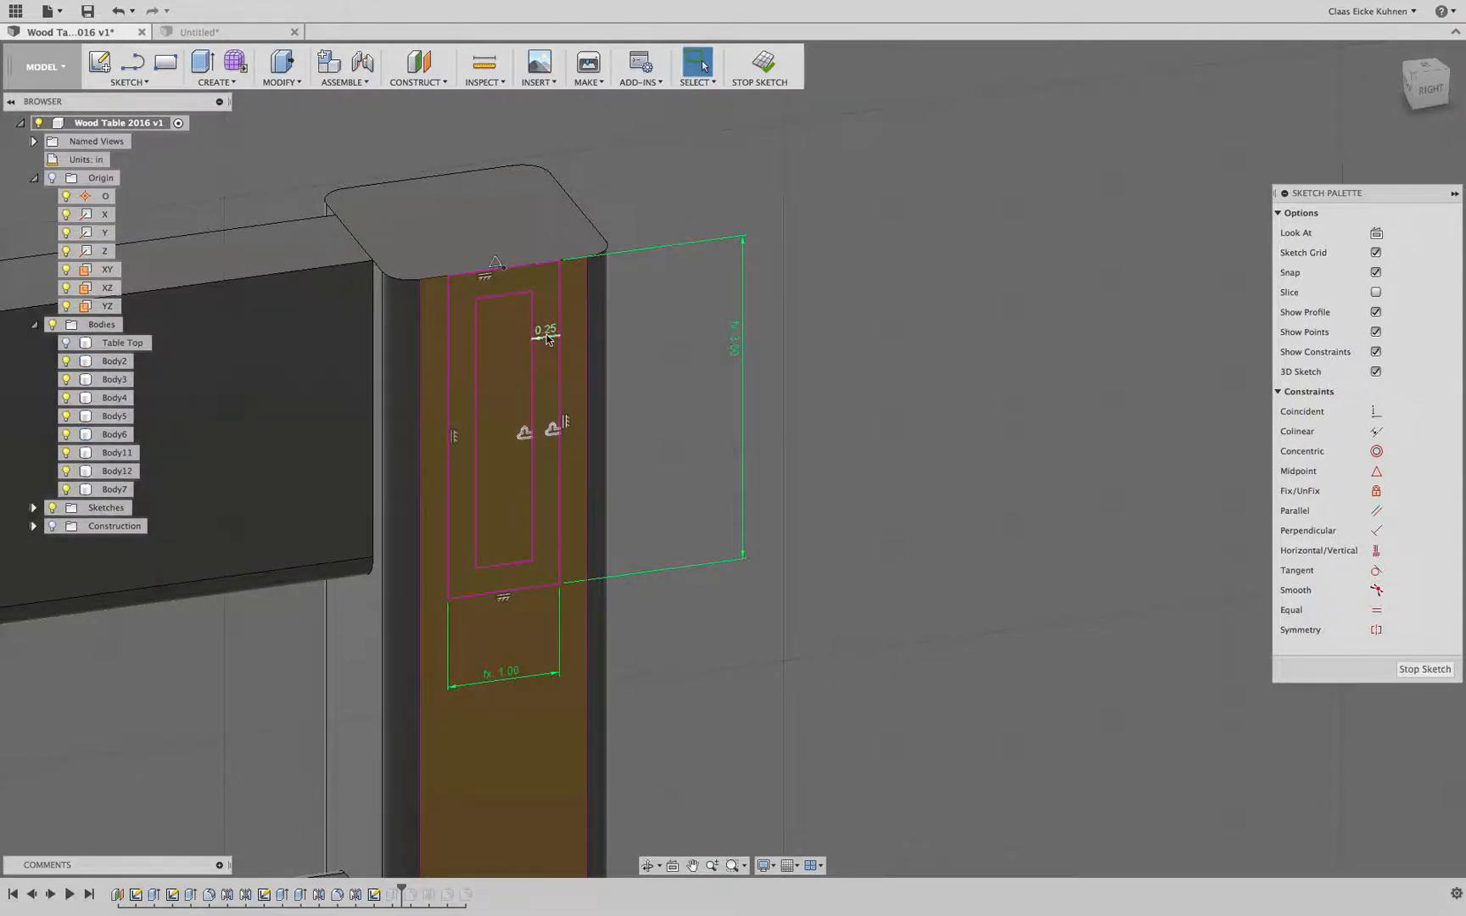
scroll(957, 568, down, 5)
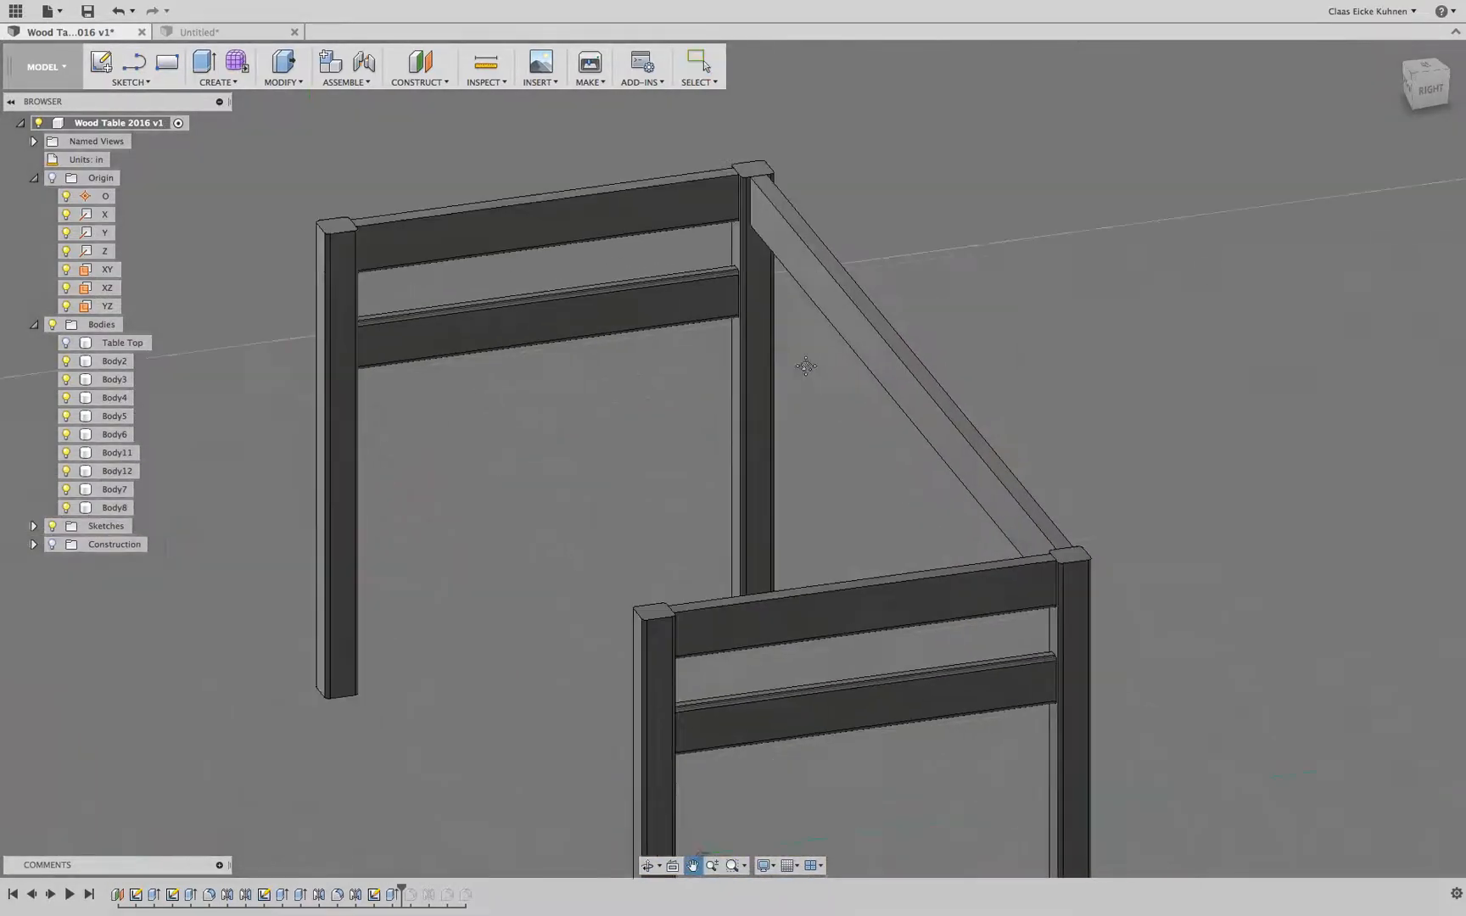
Step: Hide the two legs at the ends of the long rail, Body2 and Body3
middle_drag(806, 366, 783, 329)
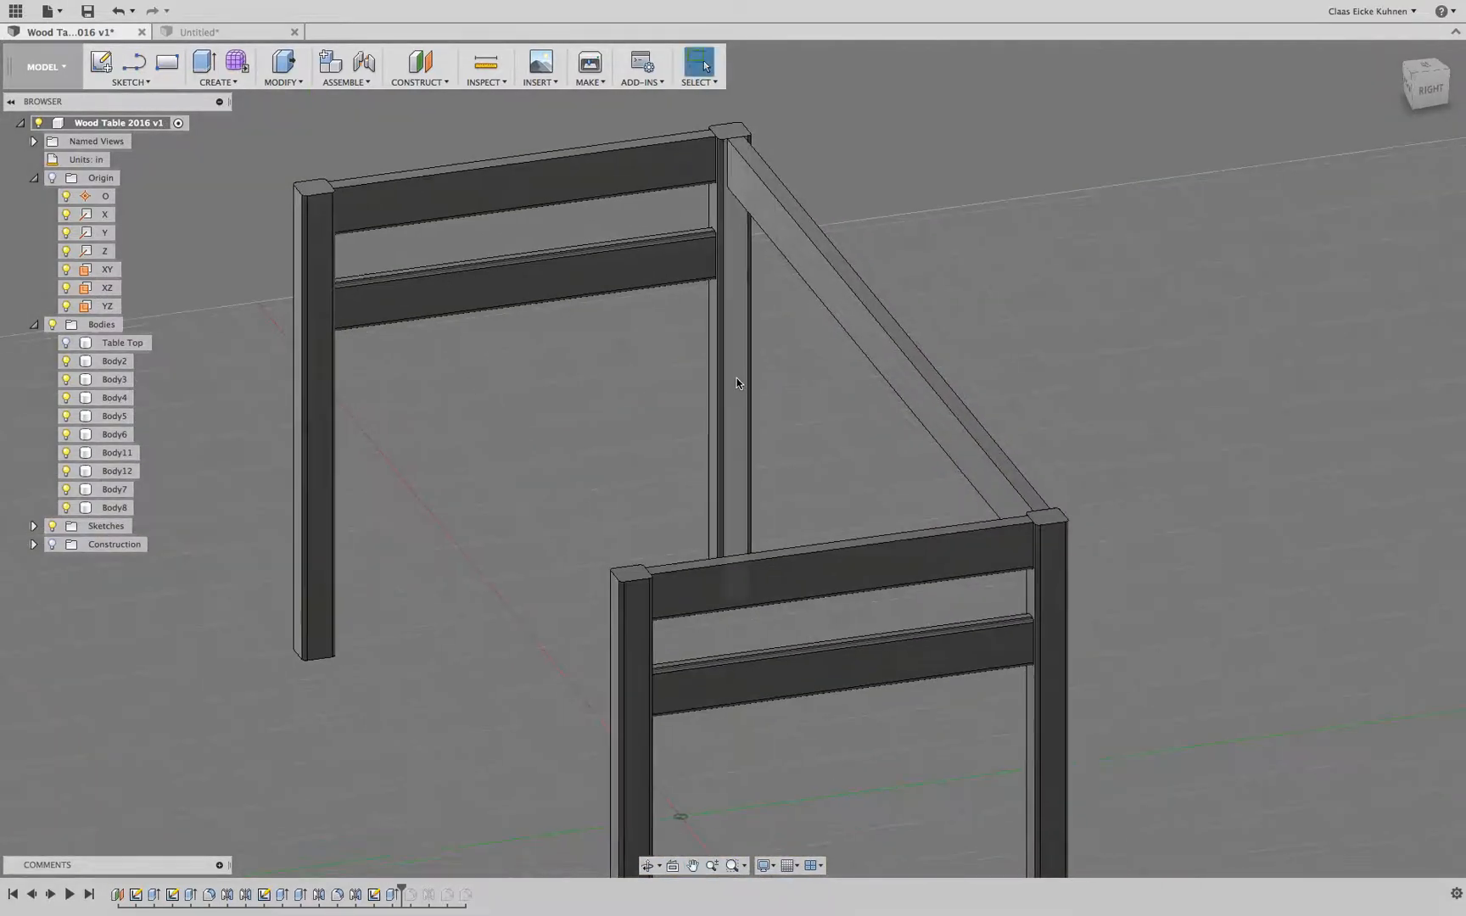
click(736, 381)
click(66, 363)
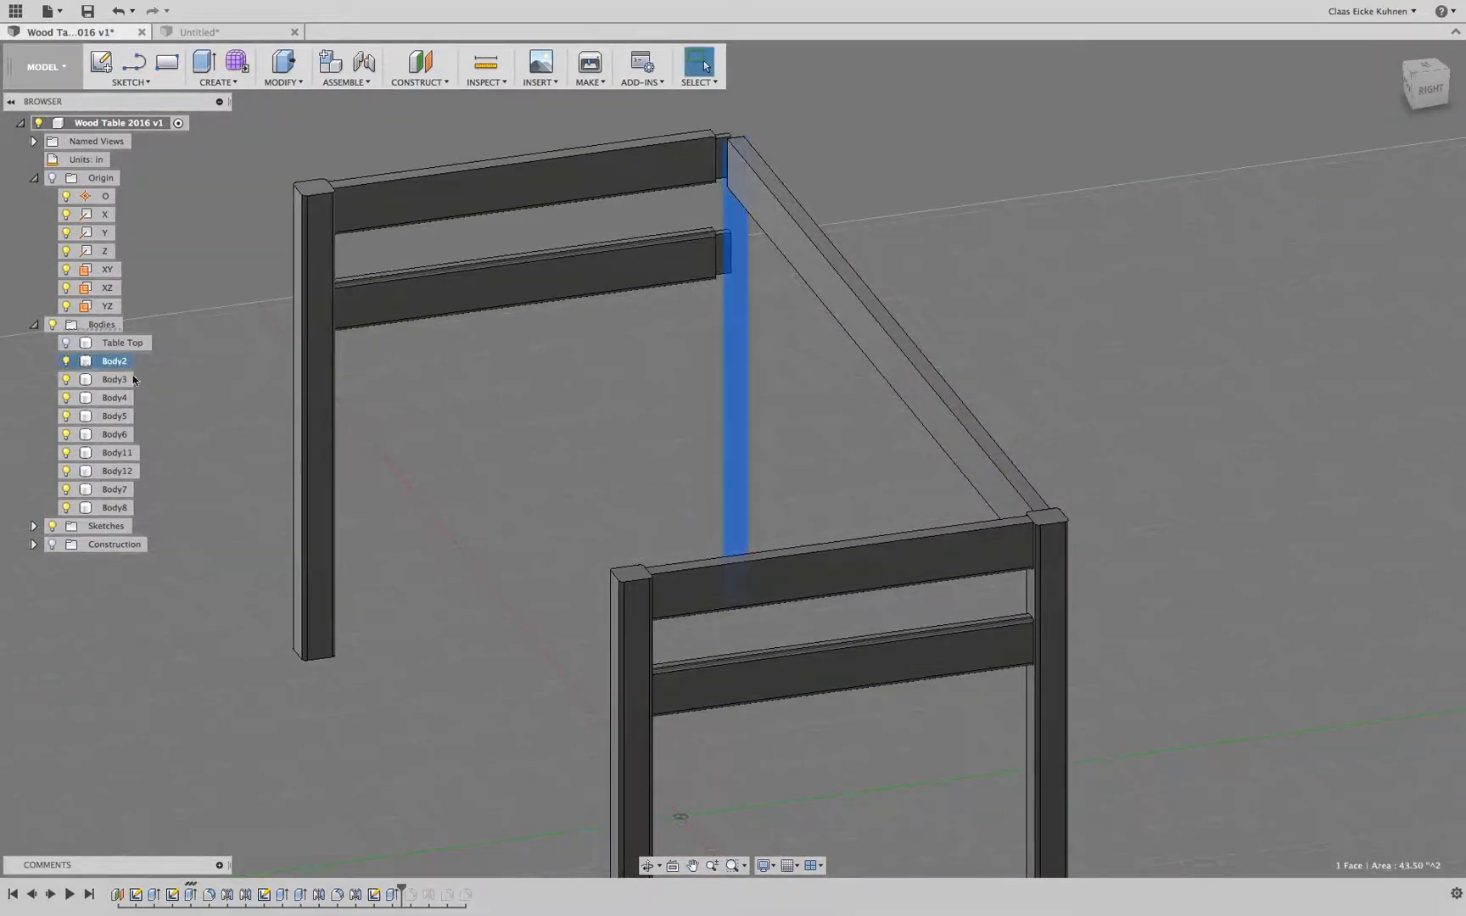
click(1052, 585)
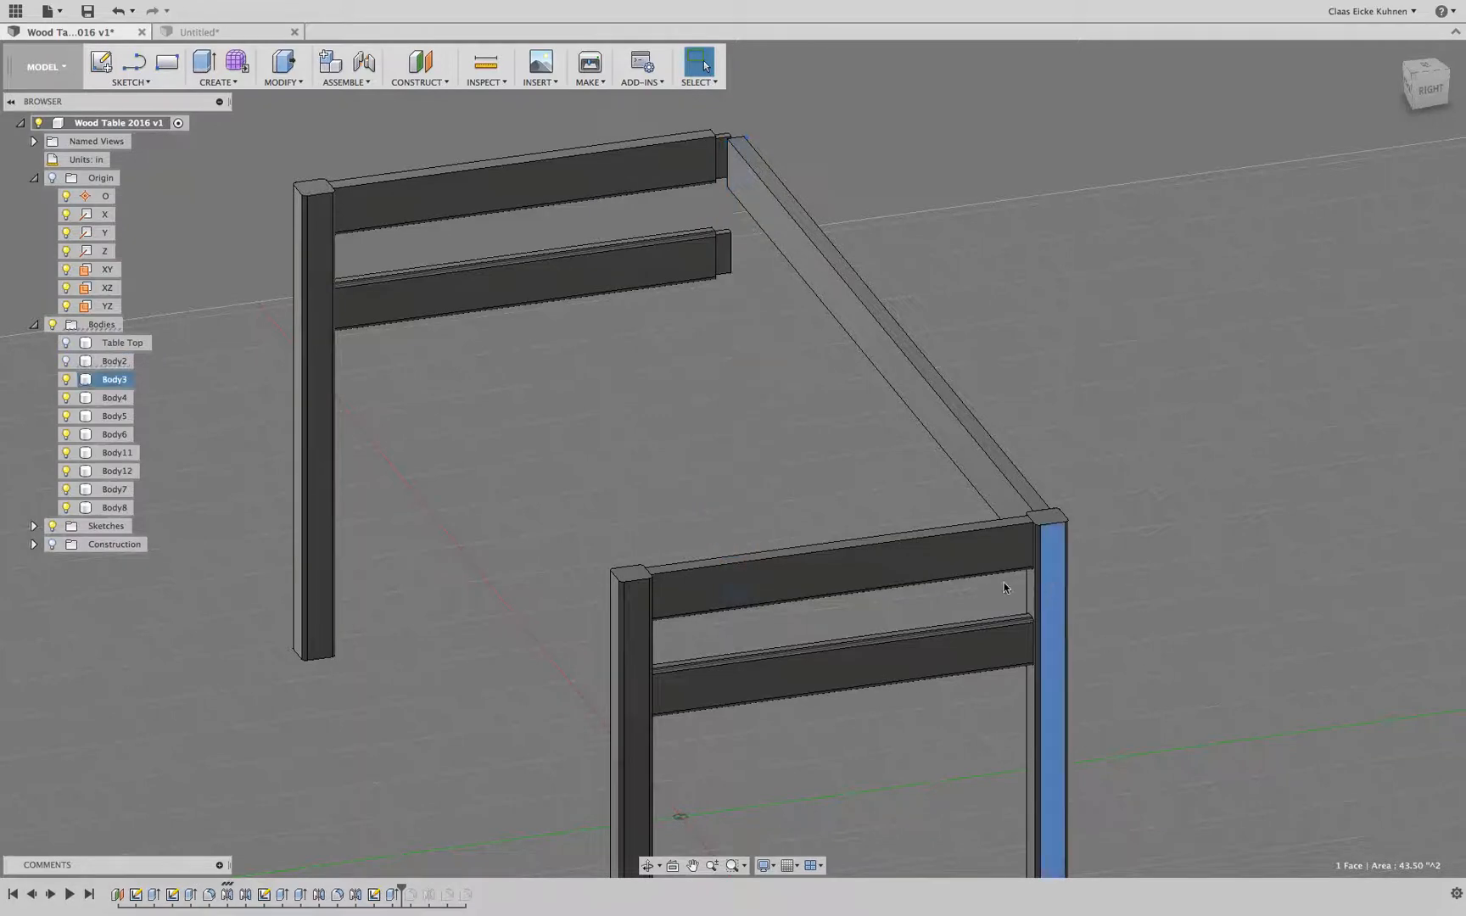
click(66, 379)
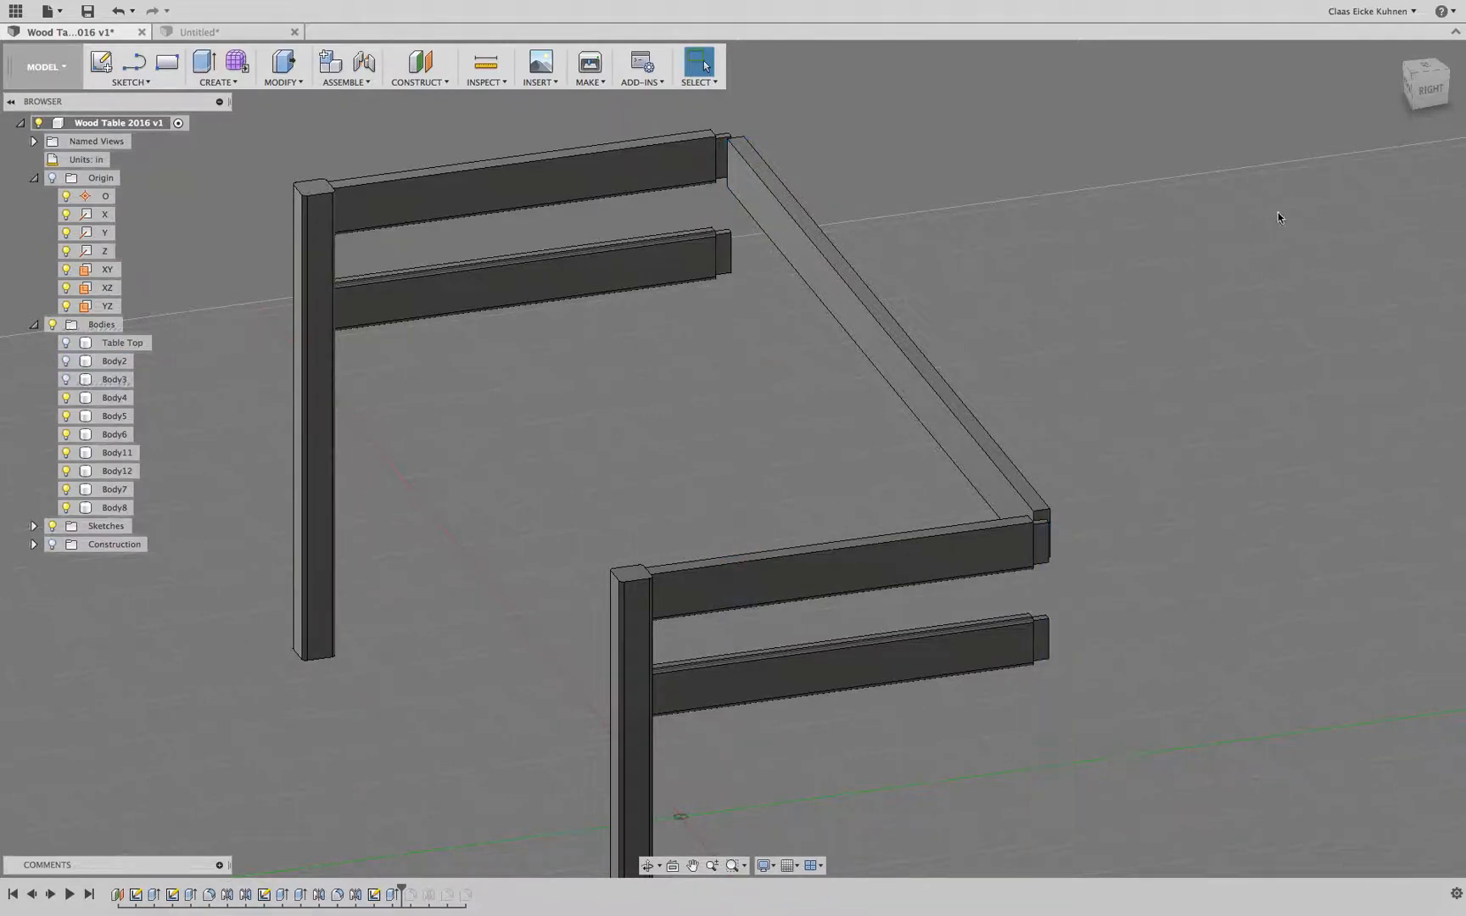
Step: Compare the long rail's end with the short rails' tenons and identify which extrusion features form the rails and the tenons
mouse_move(1429, 91)
mouse_down()
mouse_move(1379, 128)
mouse_move(1324, 140)
mouse_move(1239, 114)
mouse_up()
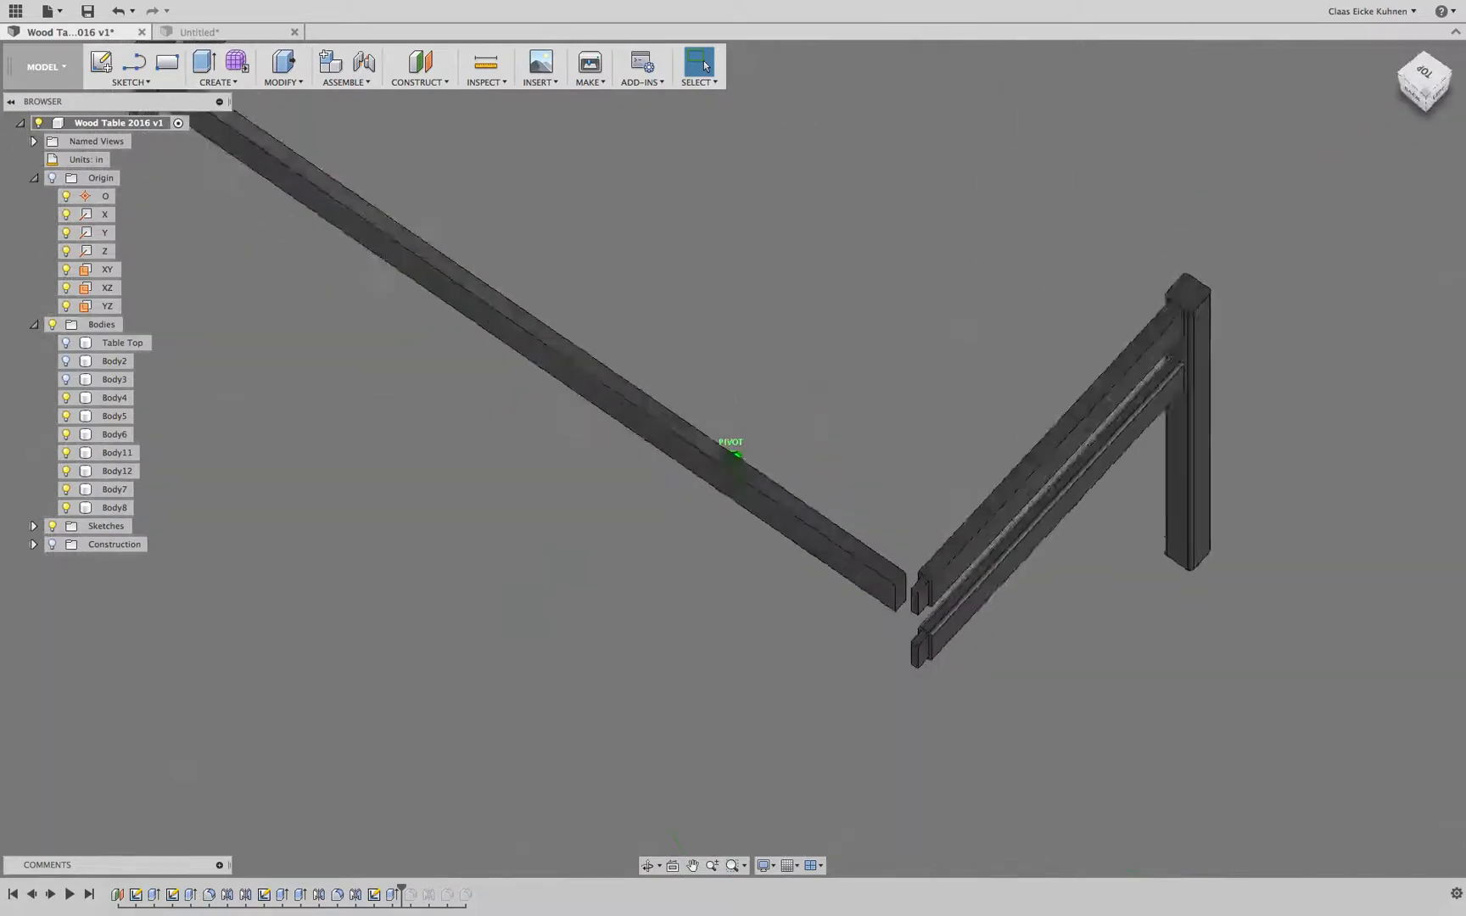
mouse_move(1264, 276)
mouse_down()
mouse_move(1226, 265)
mouse_move(1256, 252)
mouse_up()
scroll(999, 430, up, 5)
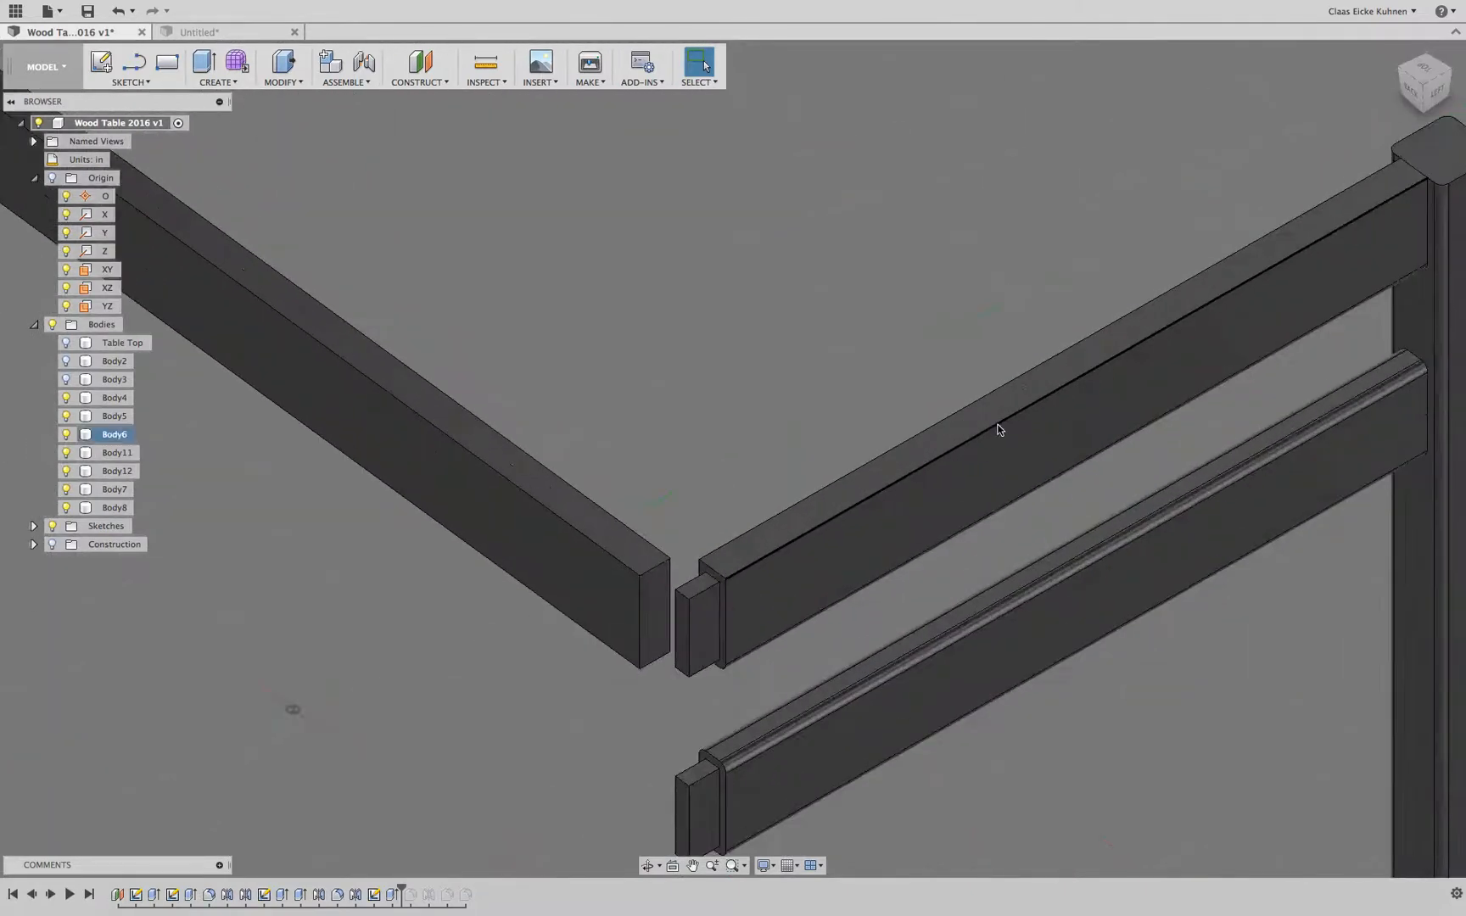
middle_drag(658, 425, 634, 222)
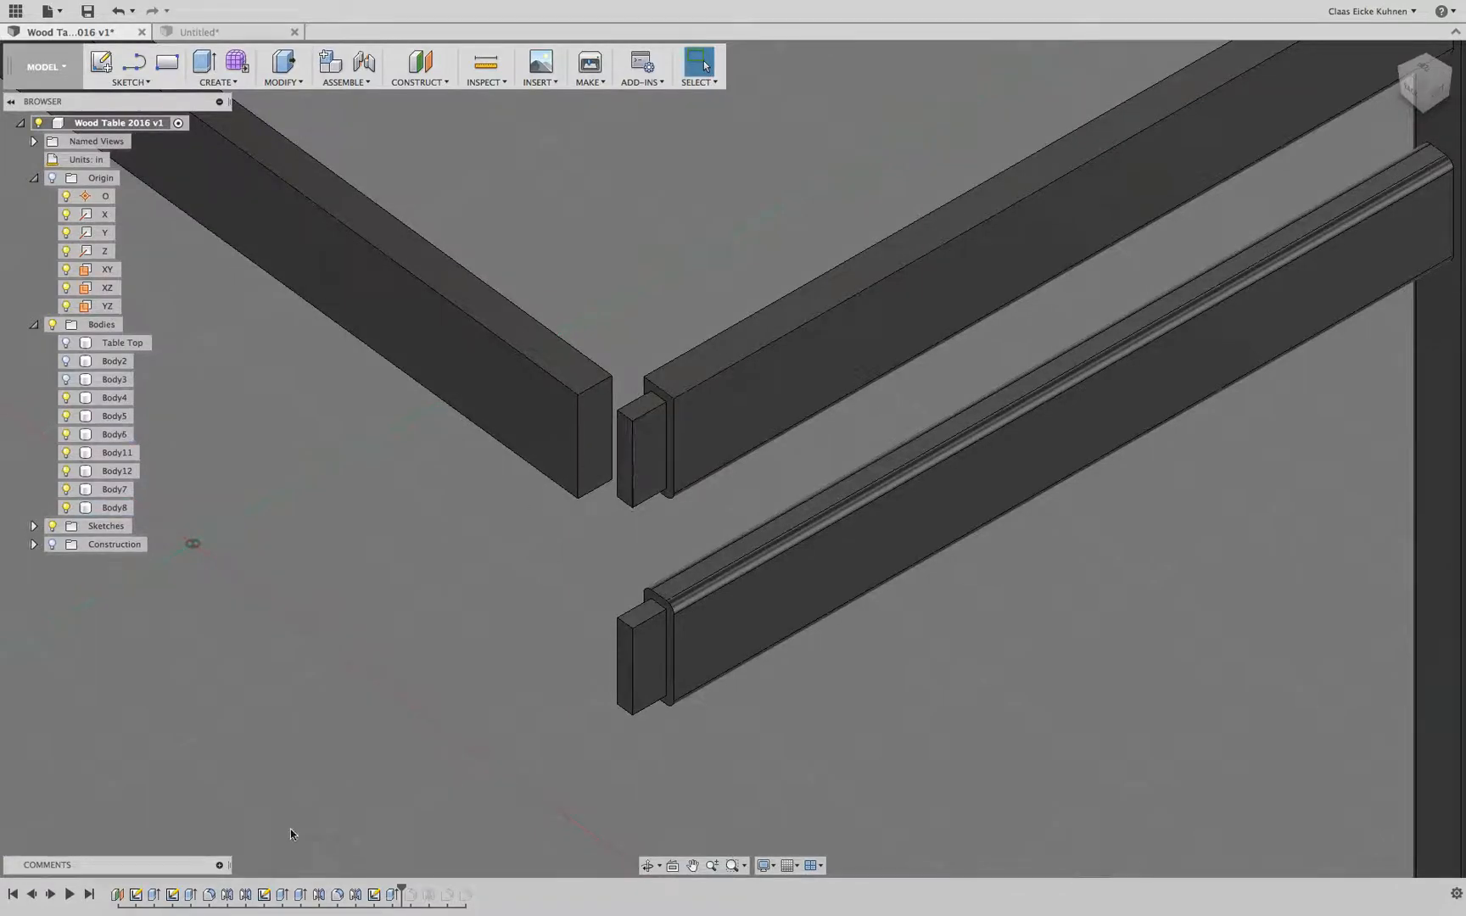
click(280, 902)
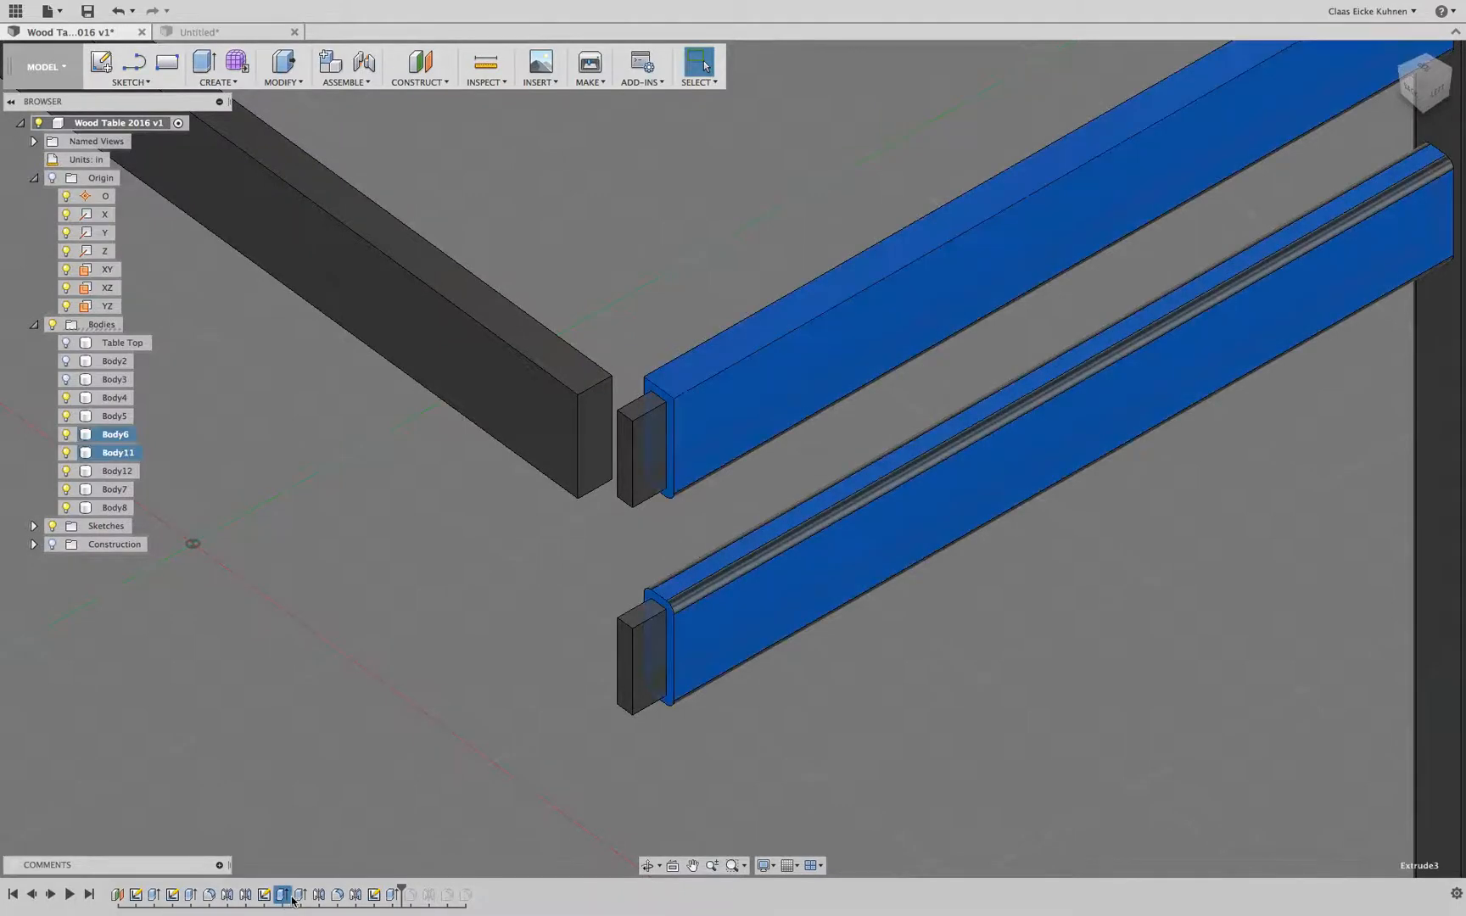
click(299, 898)
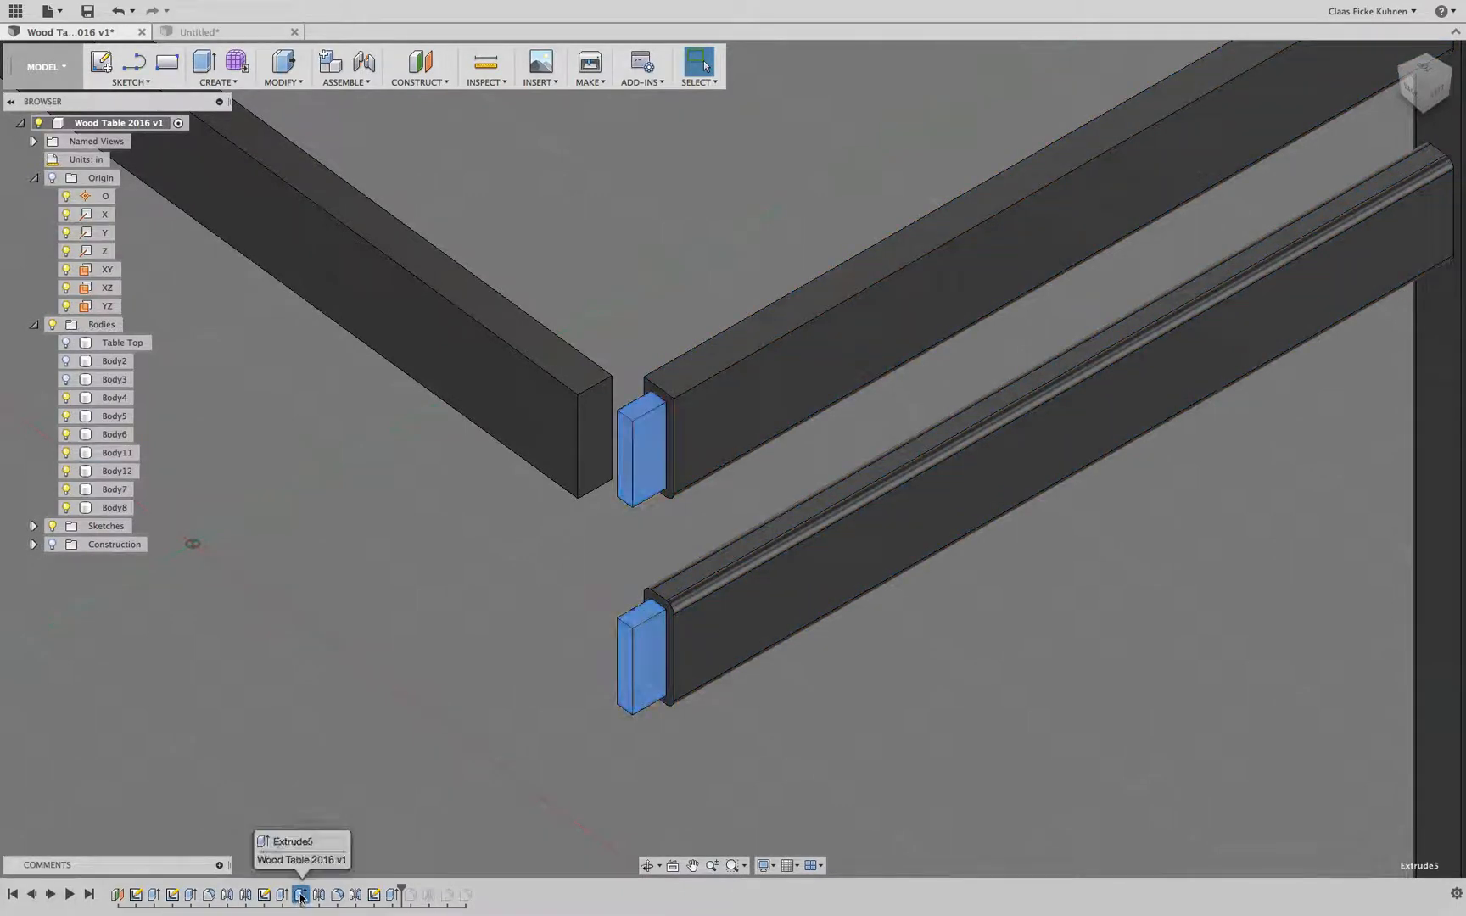
Step: Hide the two remaining legs at the far ends of the short rails, Body5 and Body4
scroll(354, 768, down, 5)
middle_drag(354, 768, 508, 723)
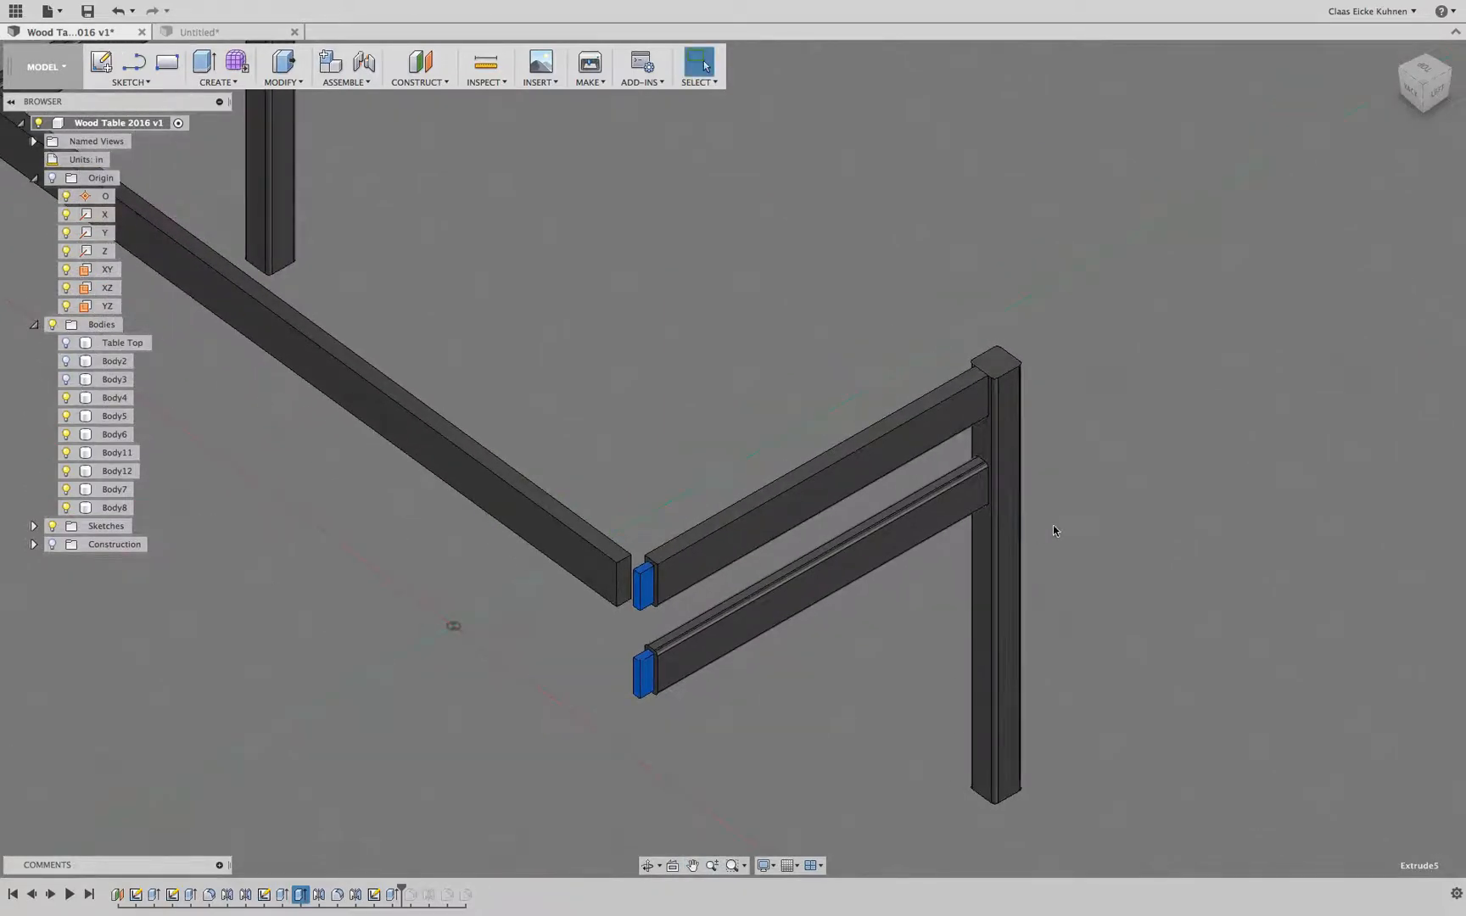
click(1015, 530)
scroll(417, 648, down, 3)
middle_drag(416, 648, 543, 682)
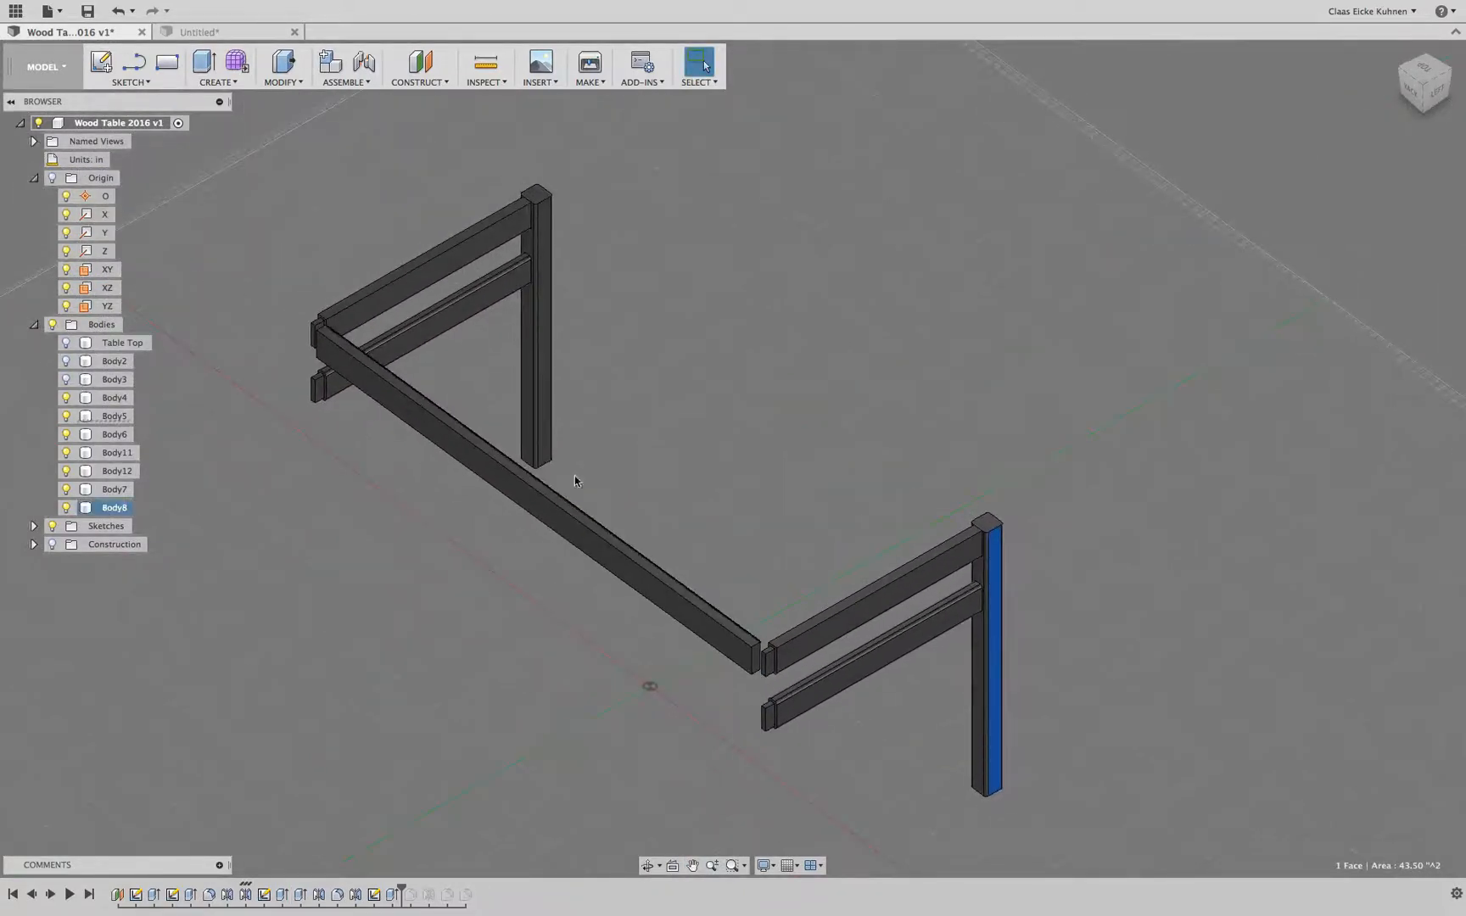
click(67, 416)
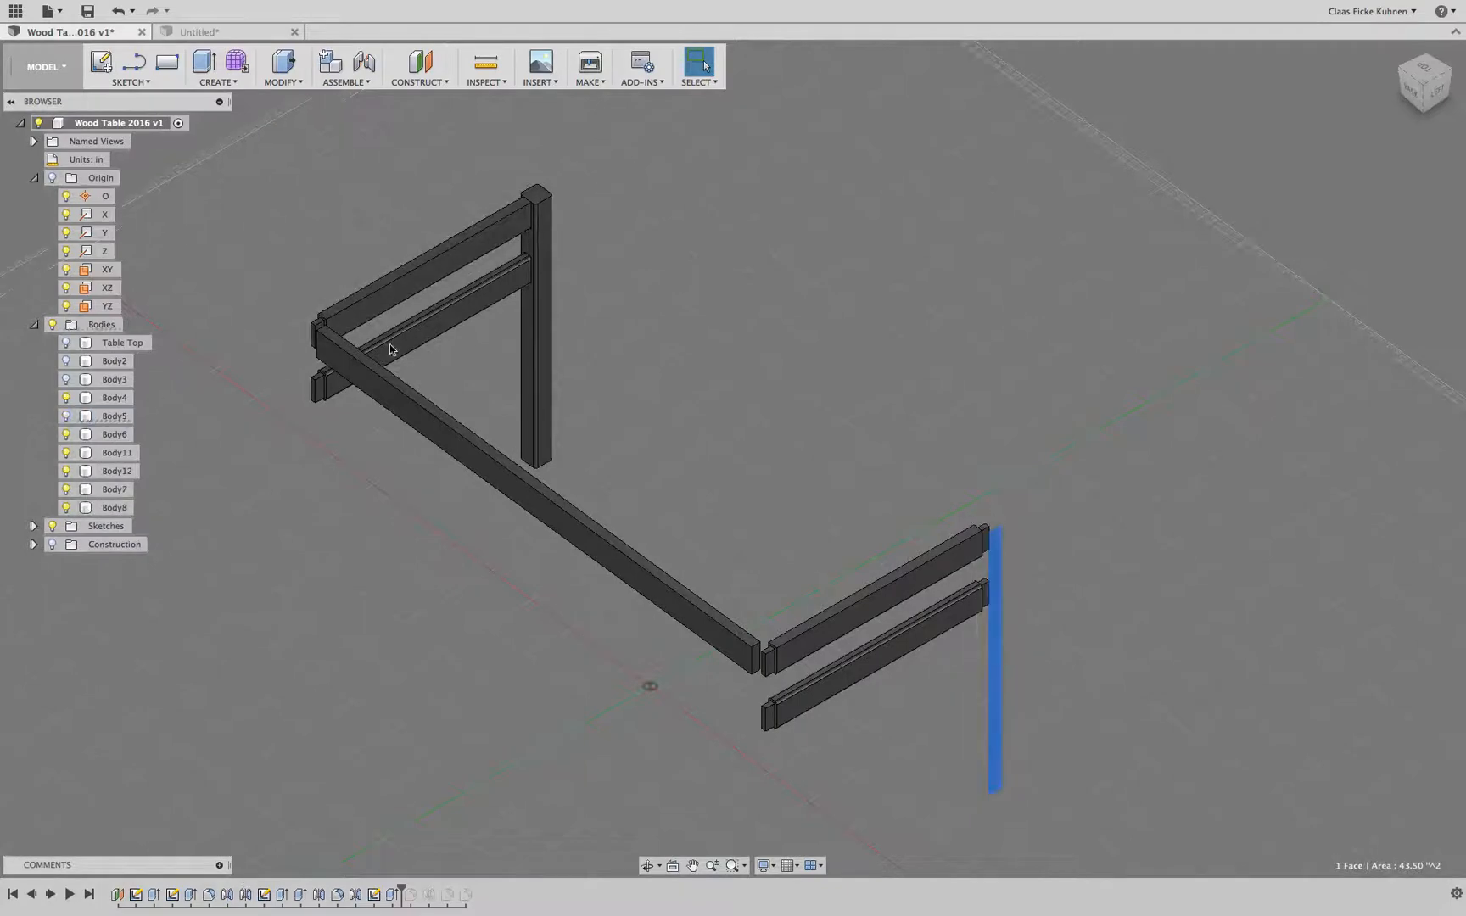
click(543, 336)
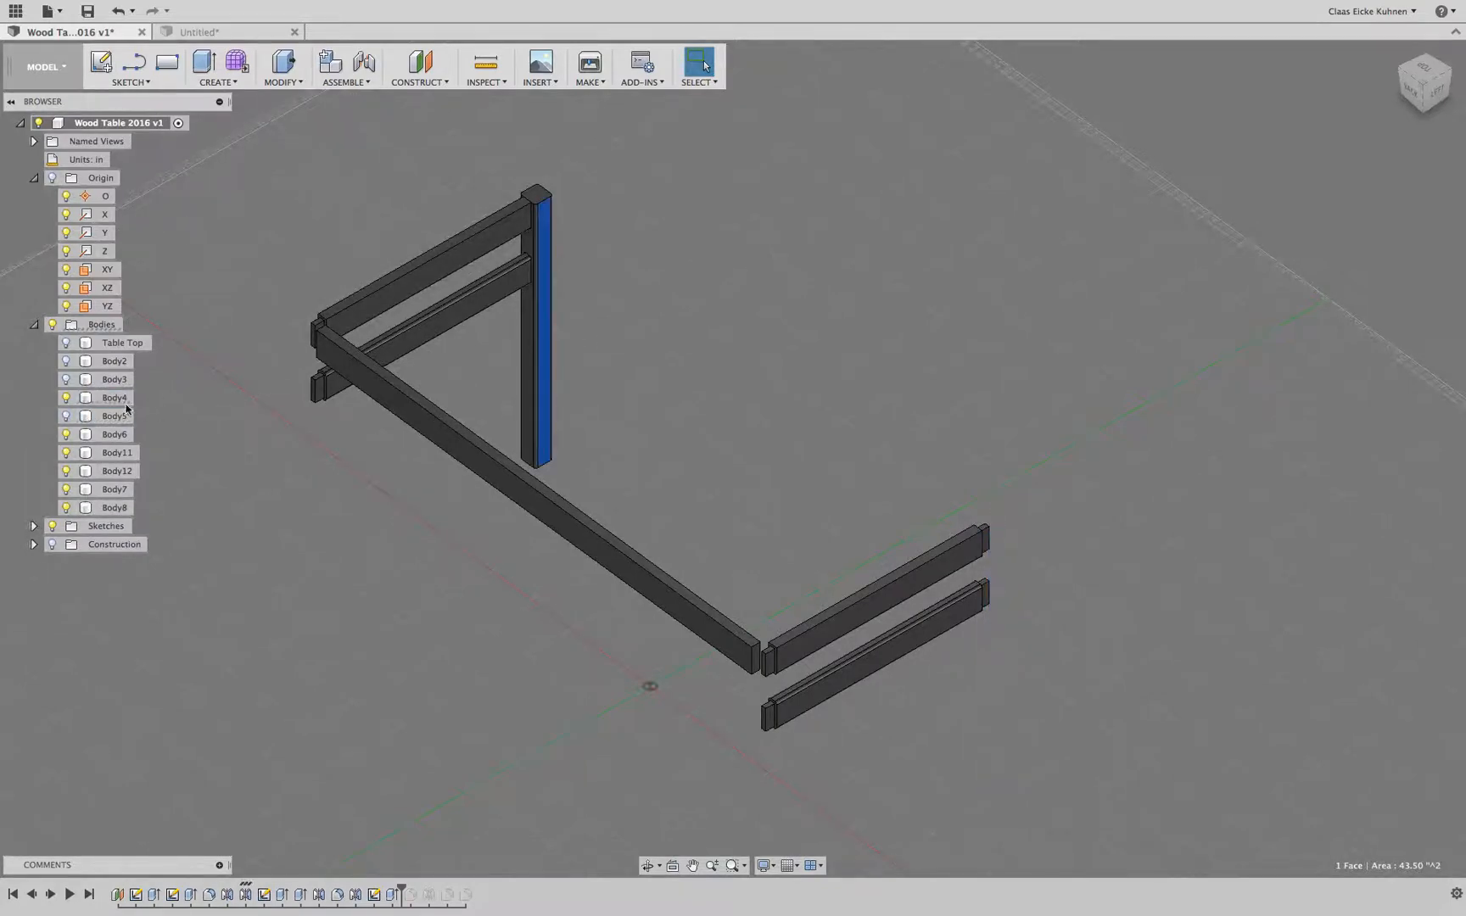
click(67, 398)
Step: Edit the short rails' tenon extrusion and set its distance to -0.5 in
scroll(746, 723, up, 8)
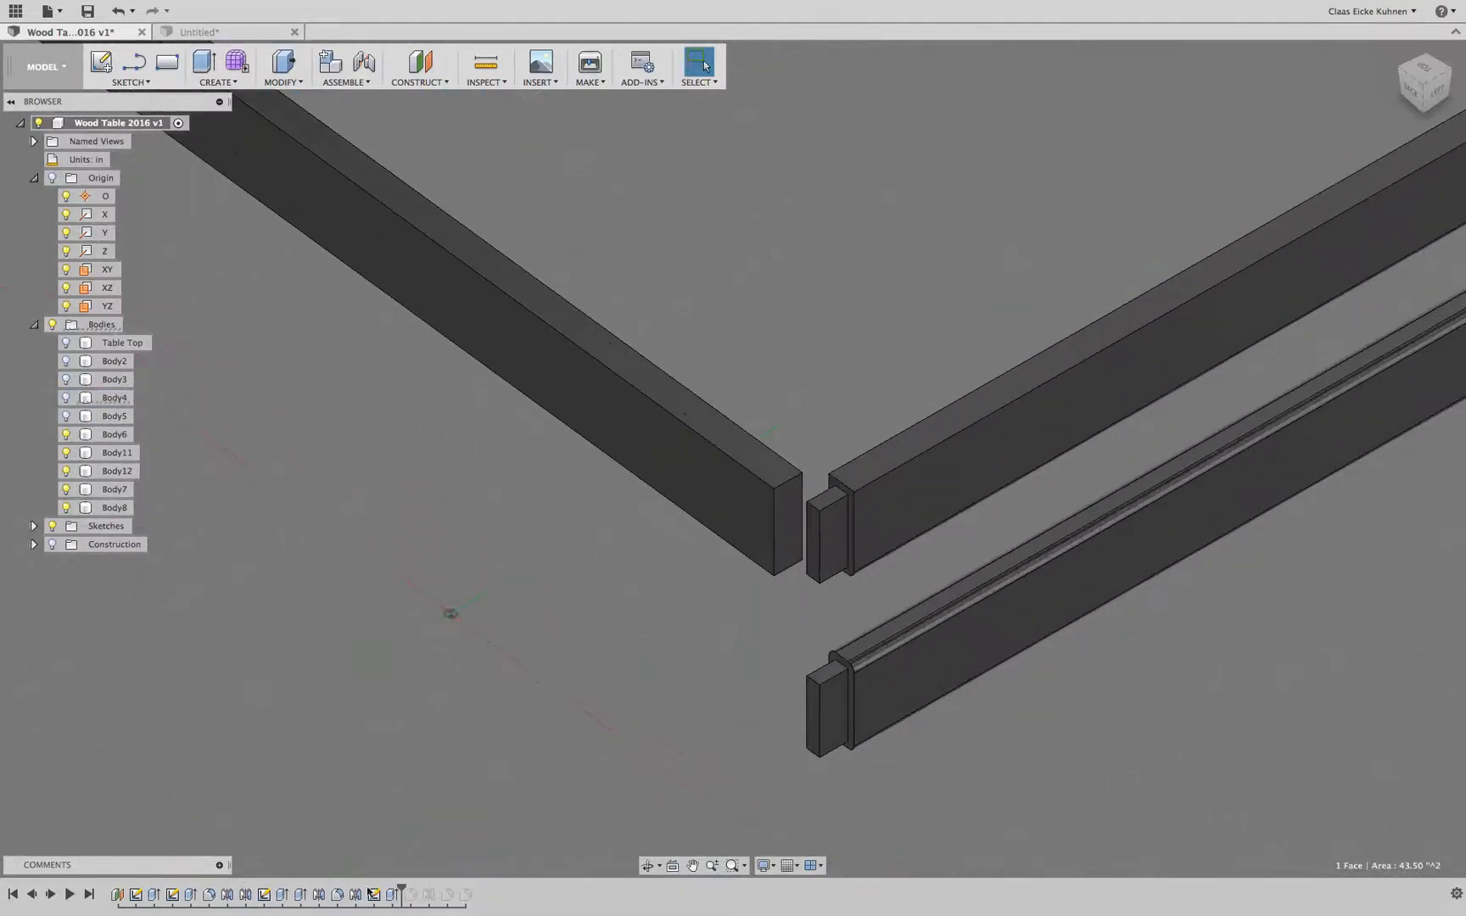
click(301, 896)
middle_drag(458, 779, 229, 745)
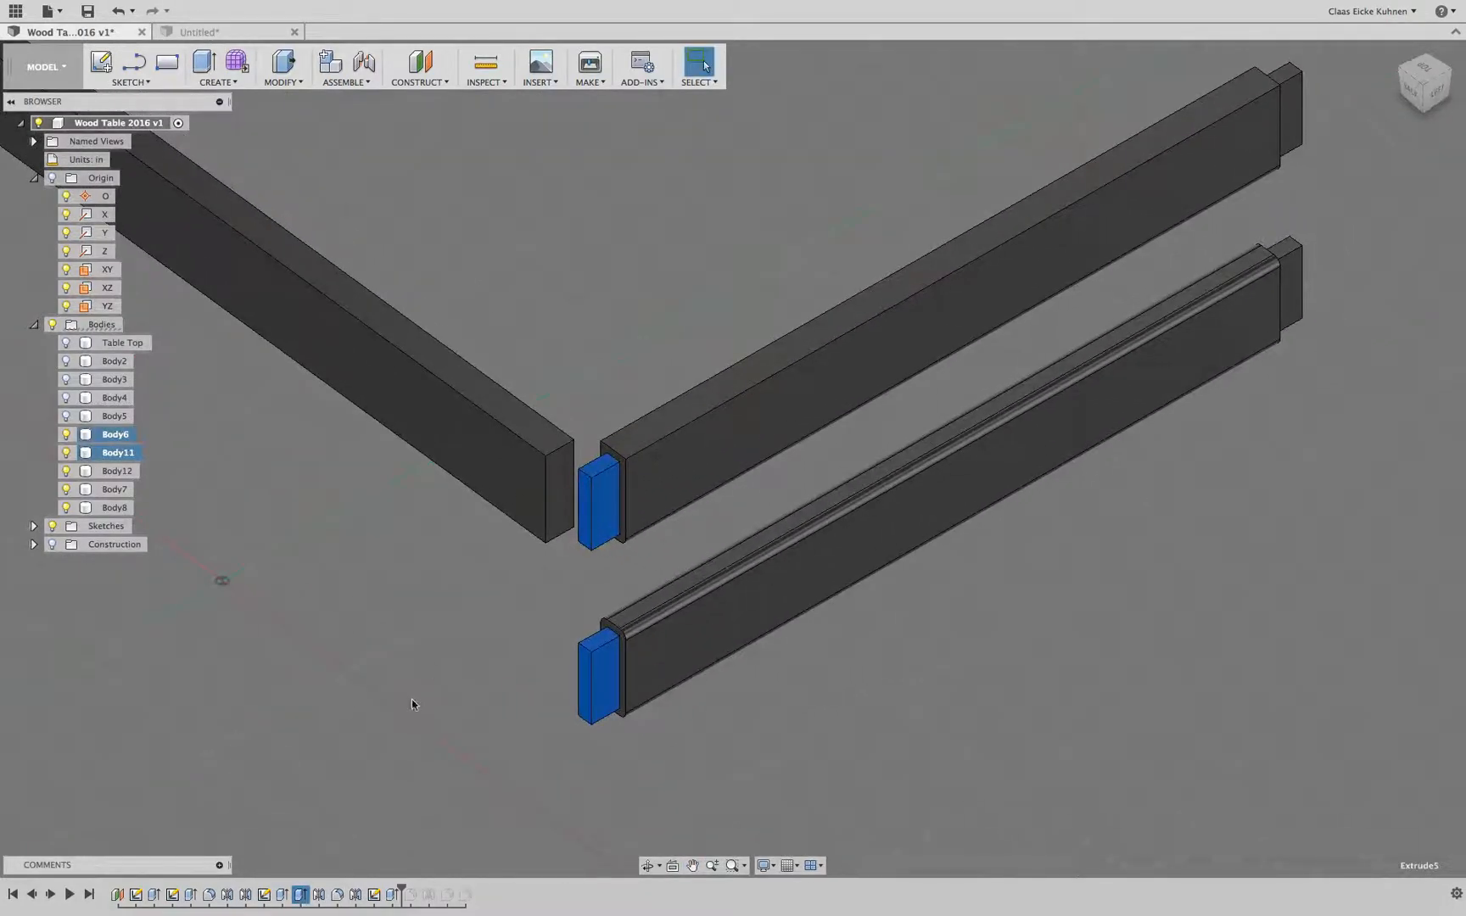
double_click(300, 898)
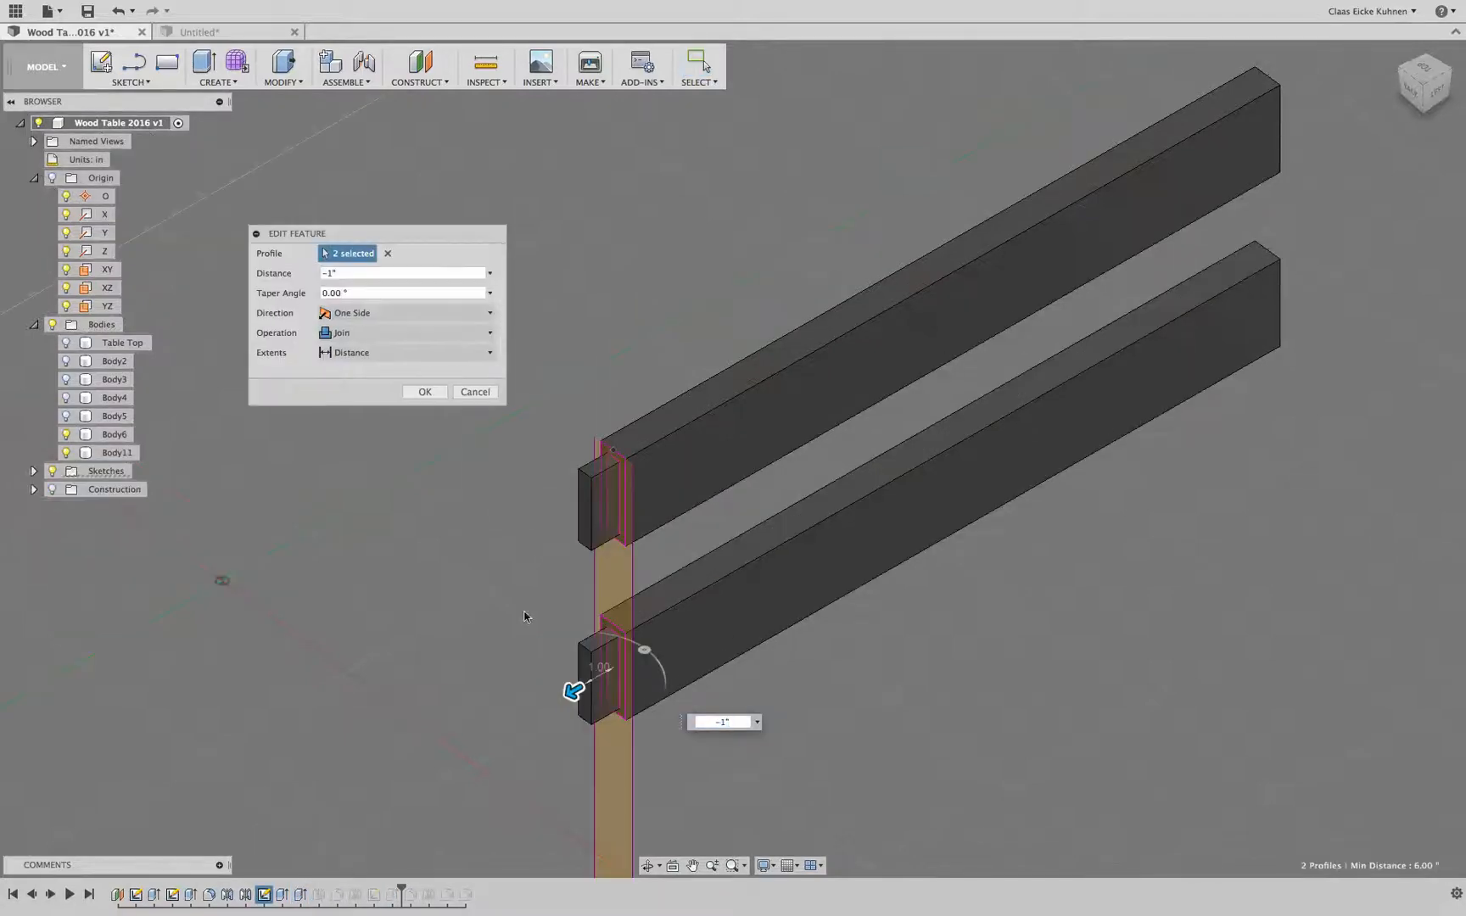
click(329, 272)
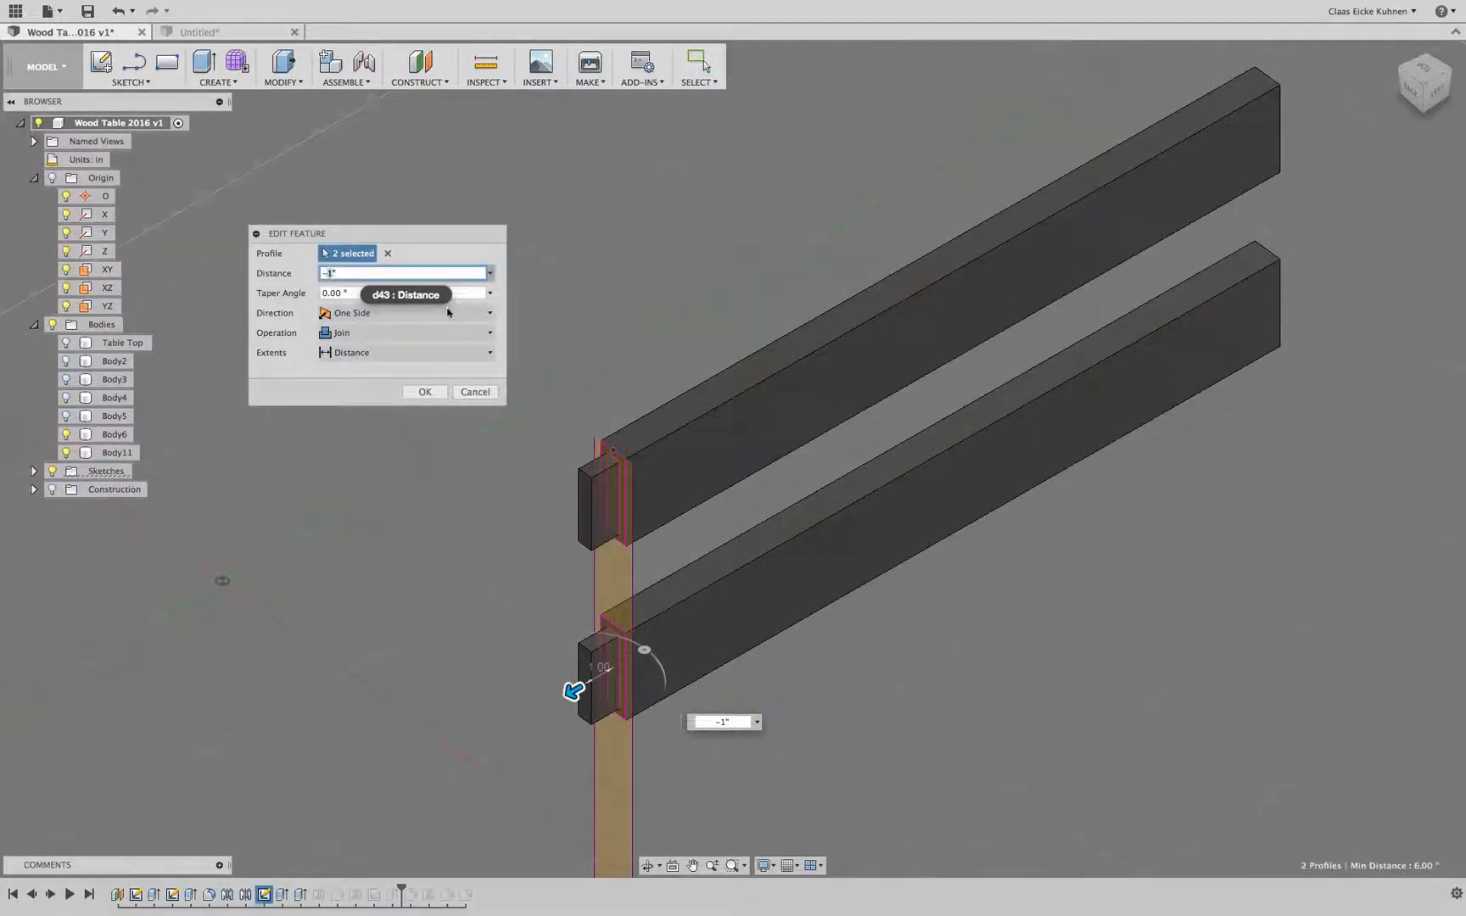
text(-.5)
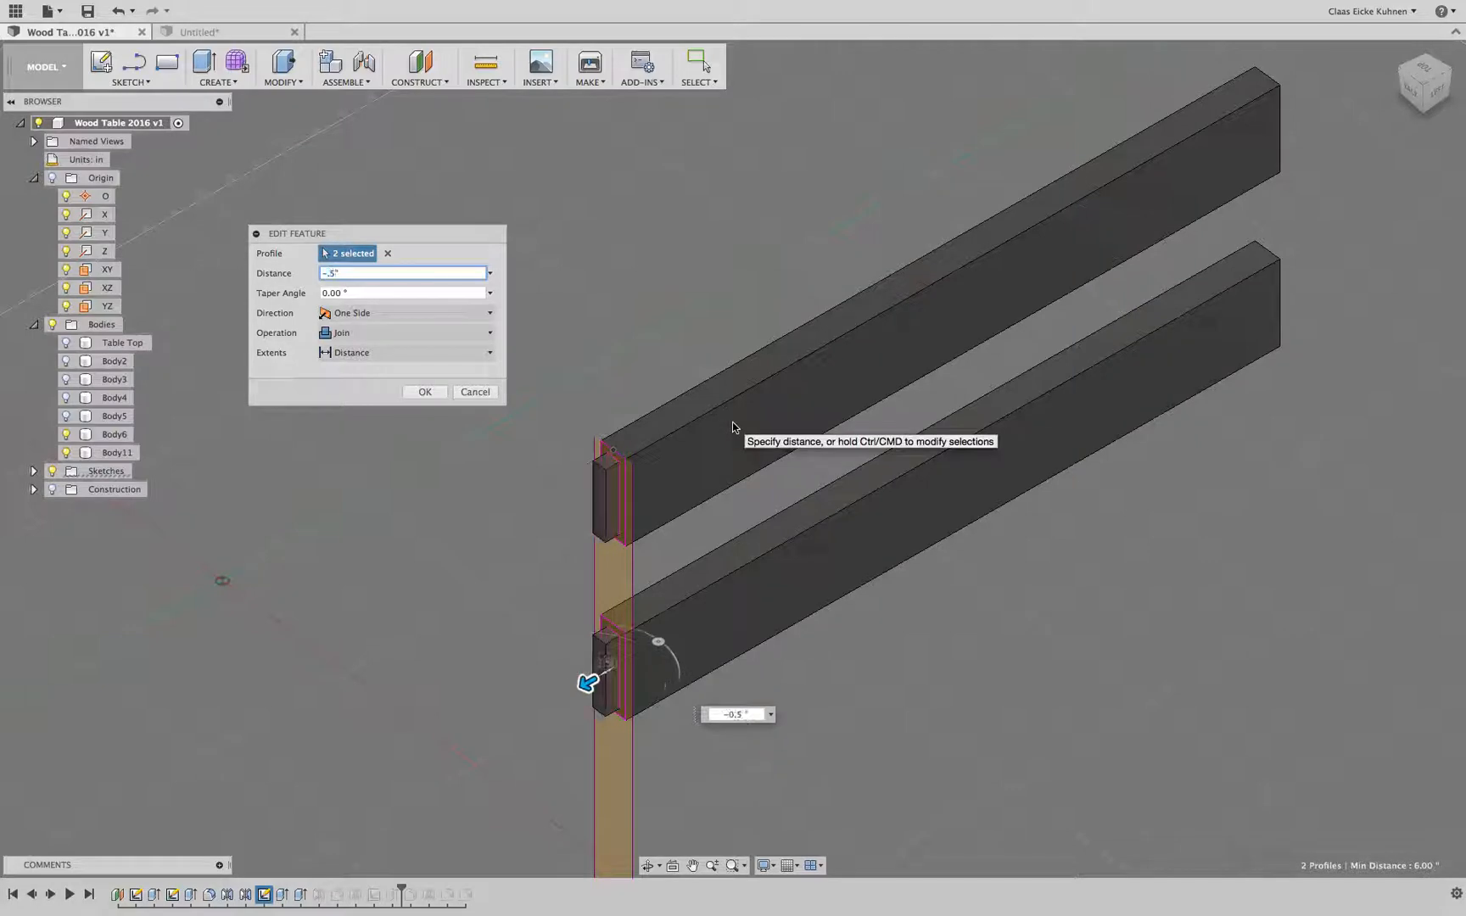
click(425, 393)
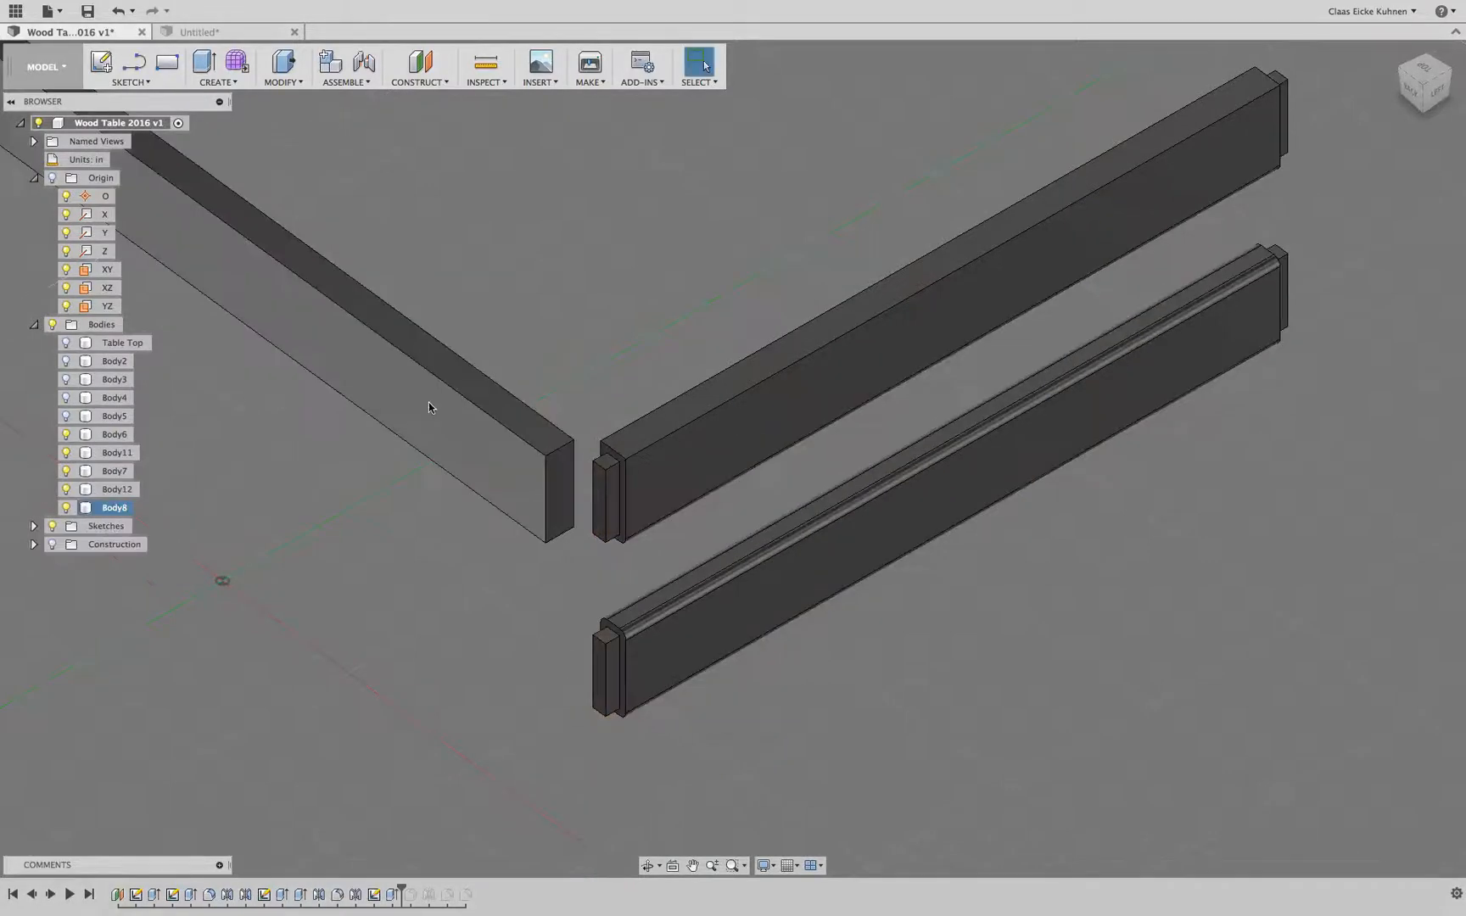
Step: Show the Support Long sketch at the end of the long rail
scroll(474, 611, up, 5)
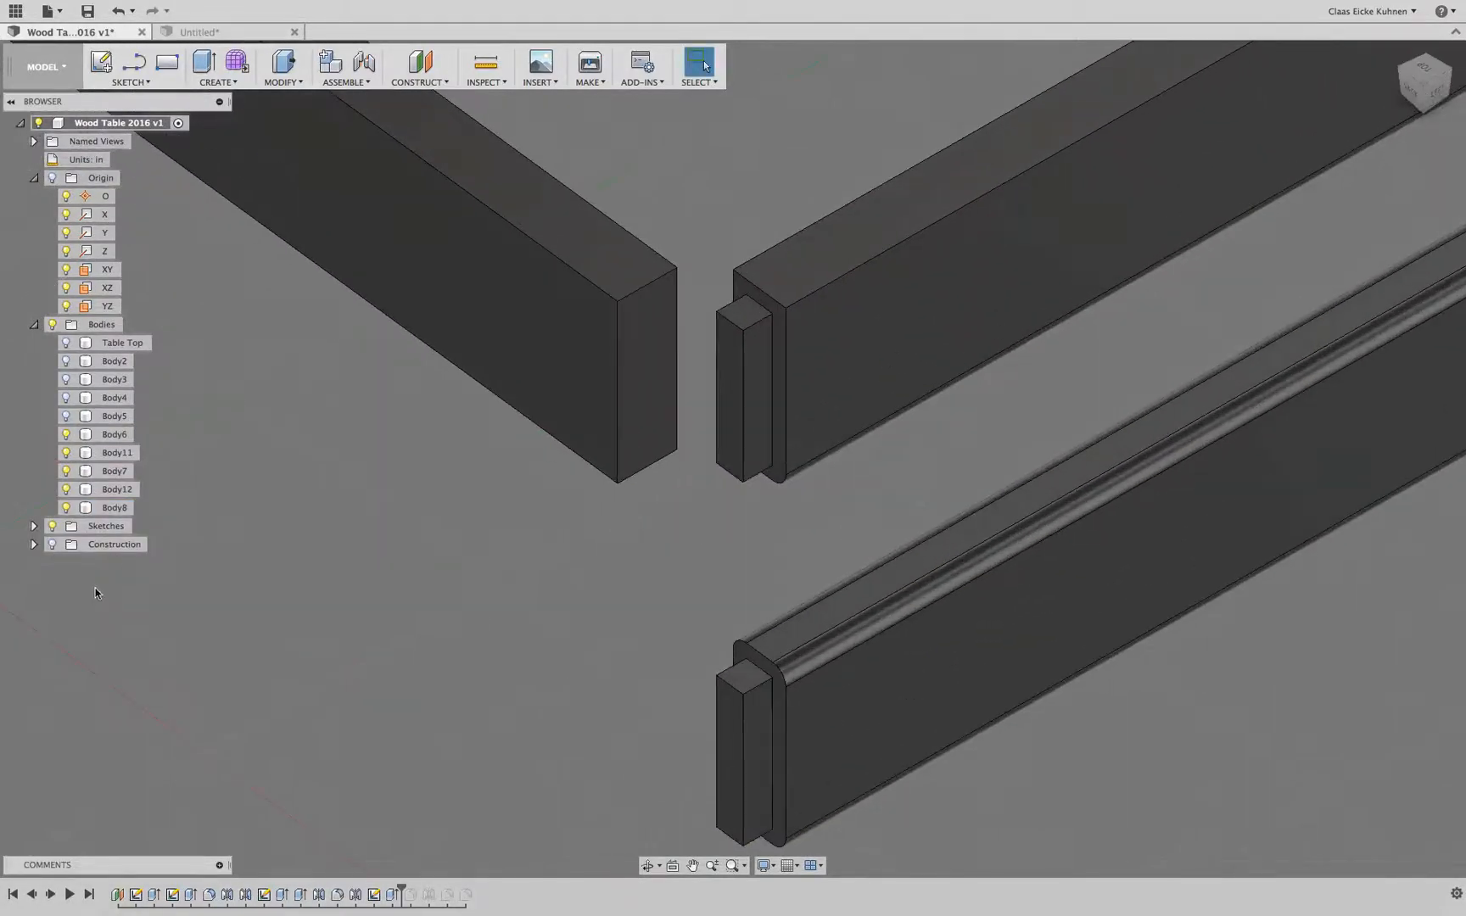
click(34, 526)
click(67, 600)
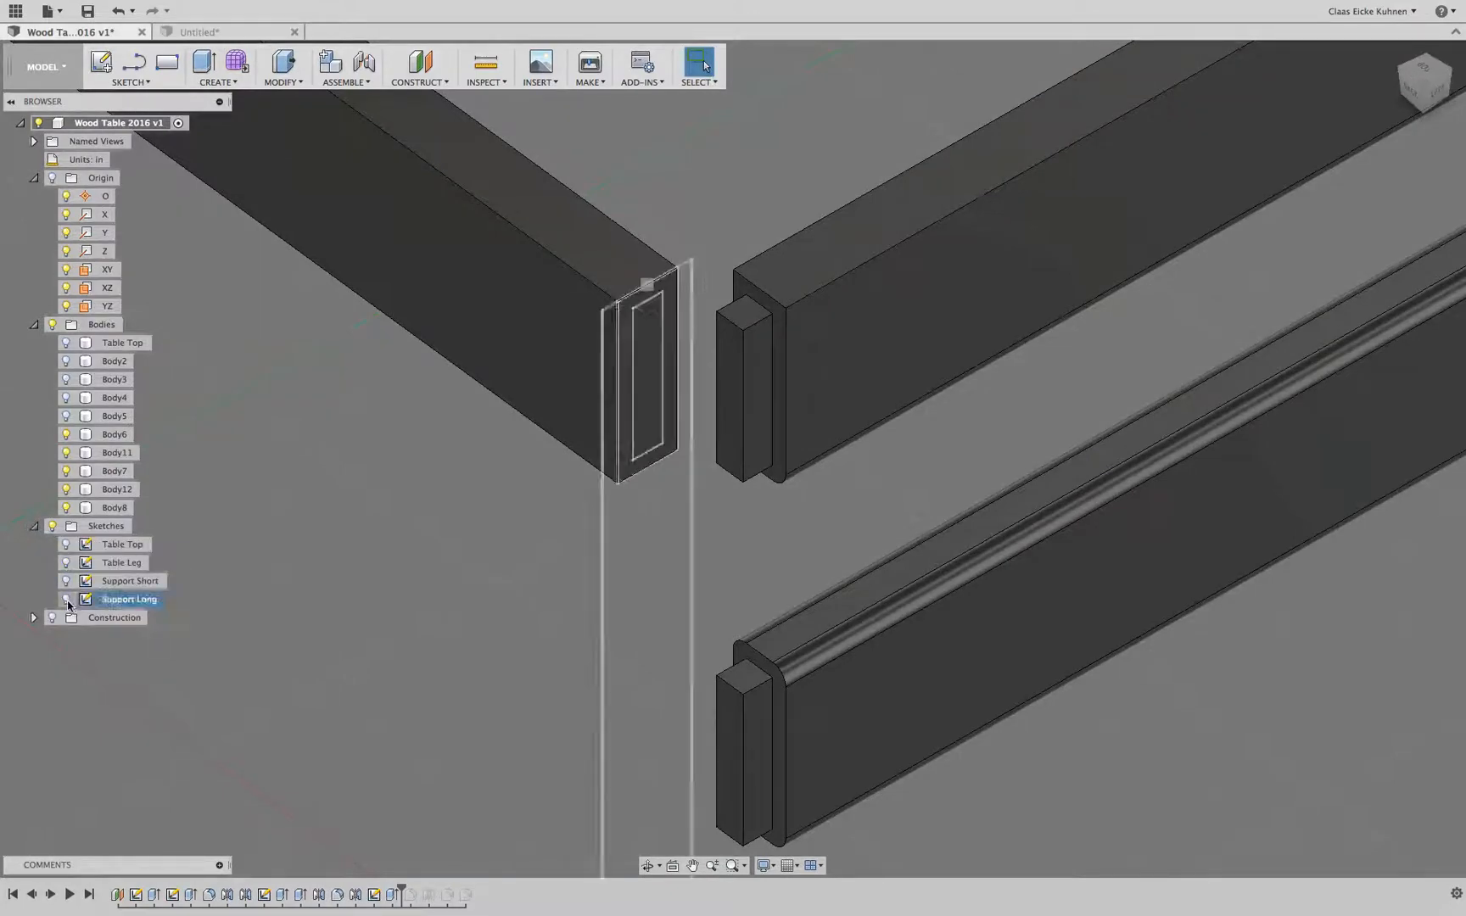
key(e)
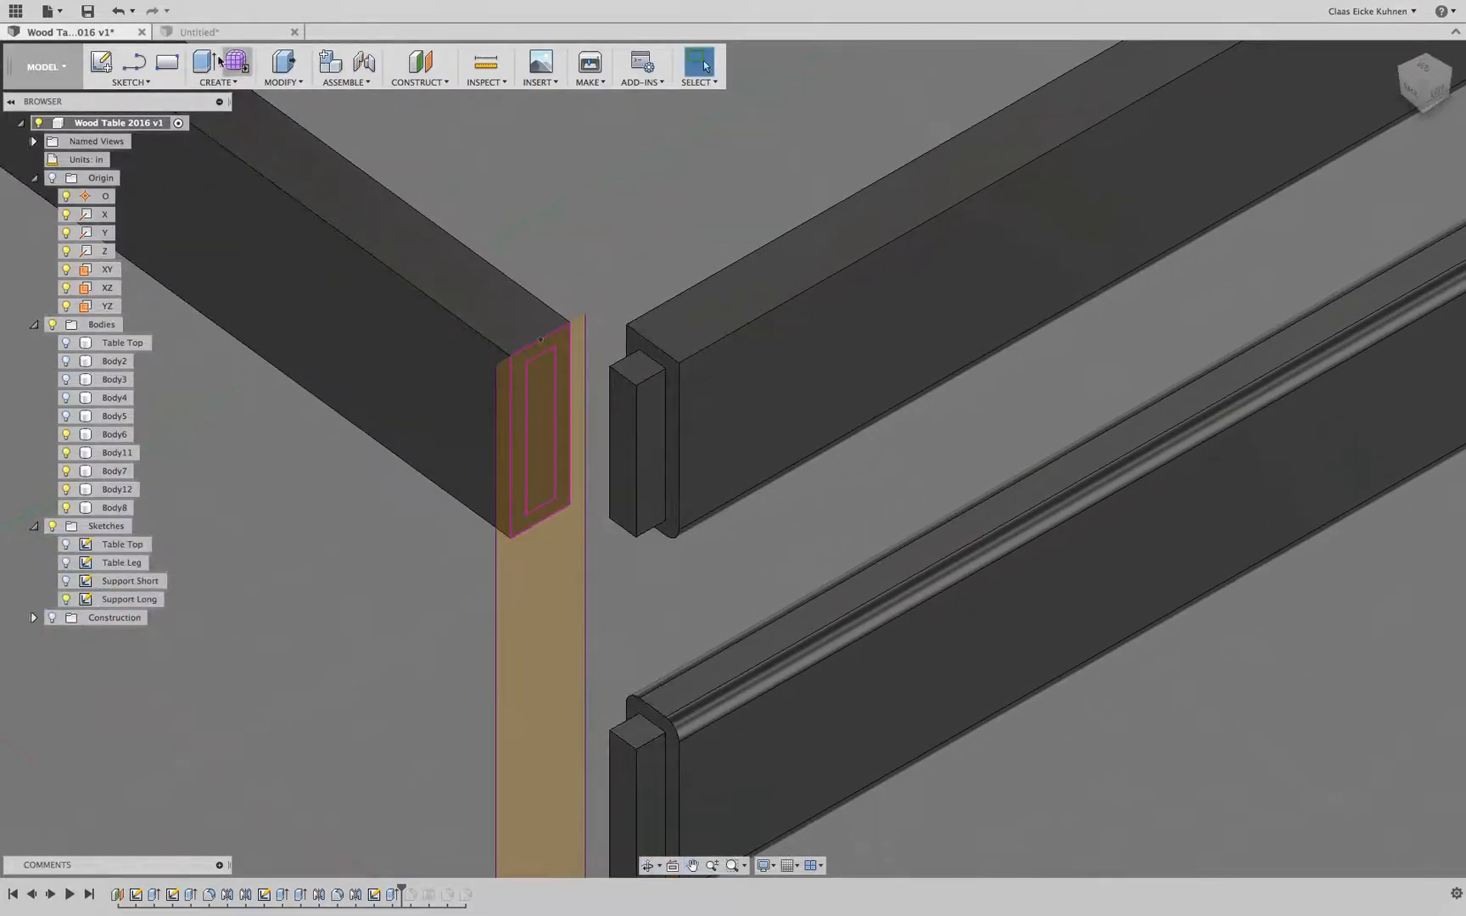
click(532, 418)
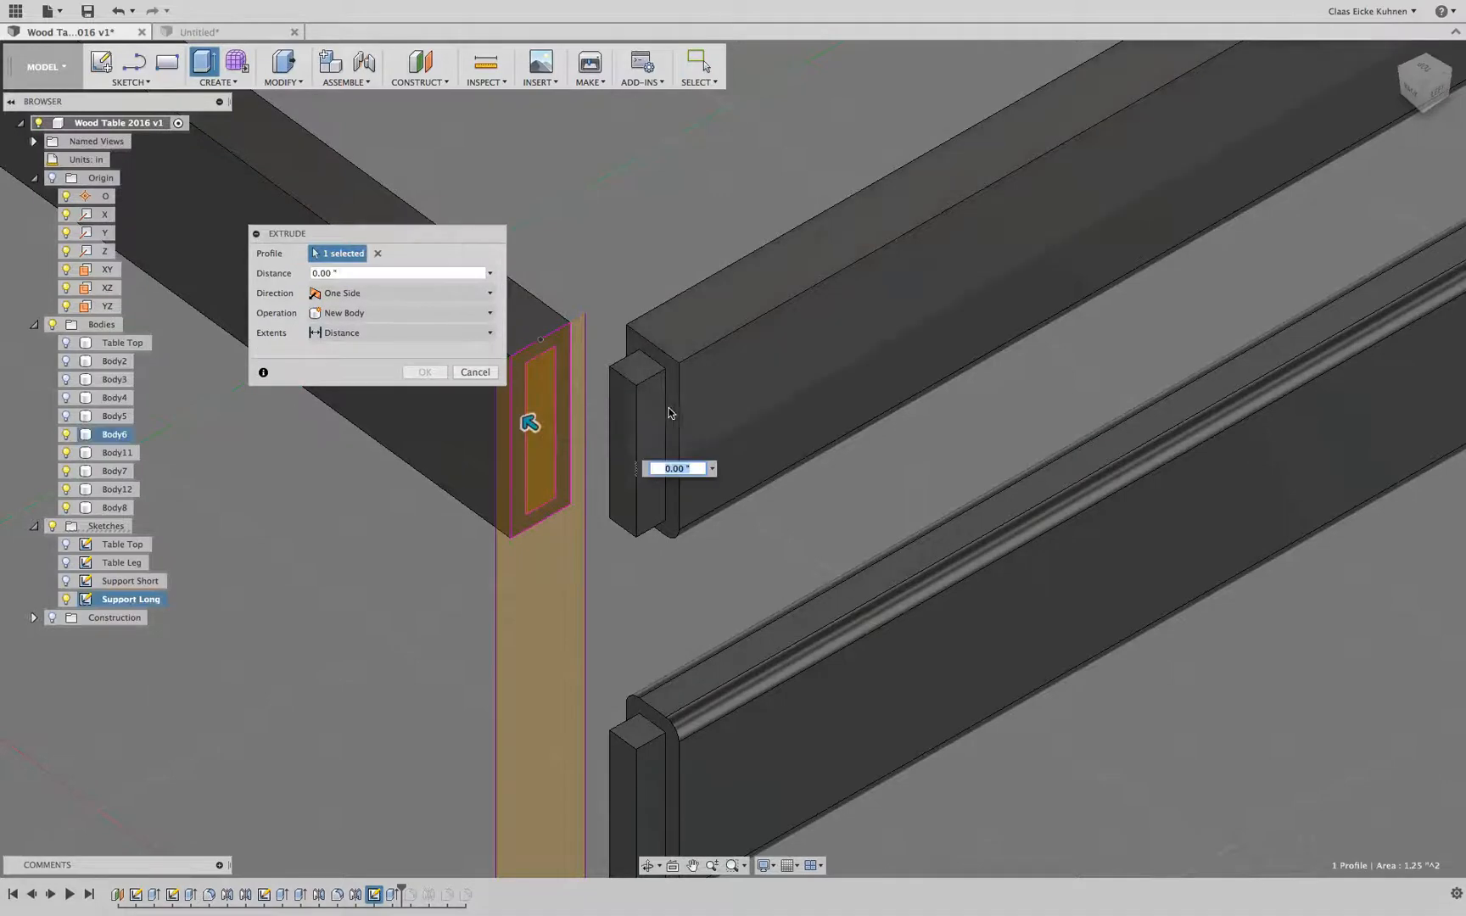
drag(529, 422, 559, 445)
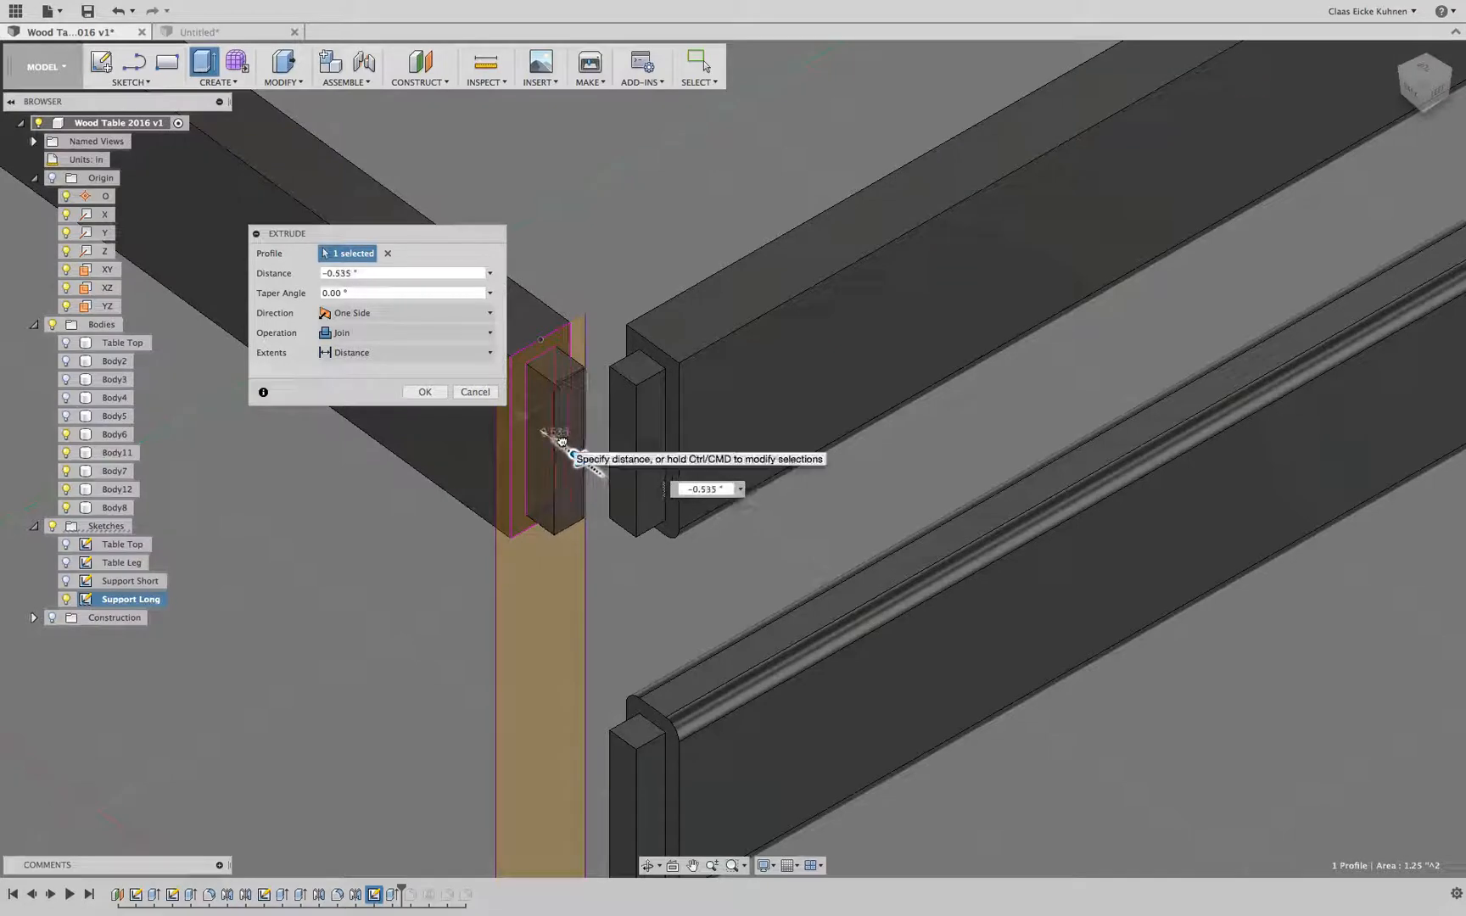
click(479, 394)
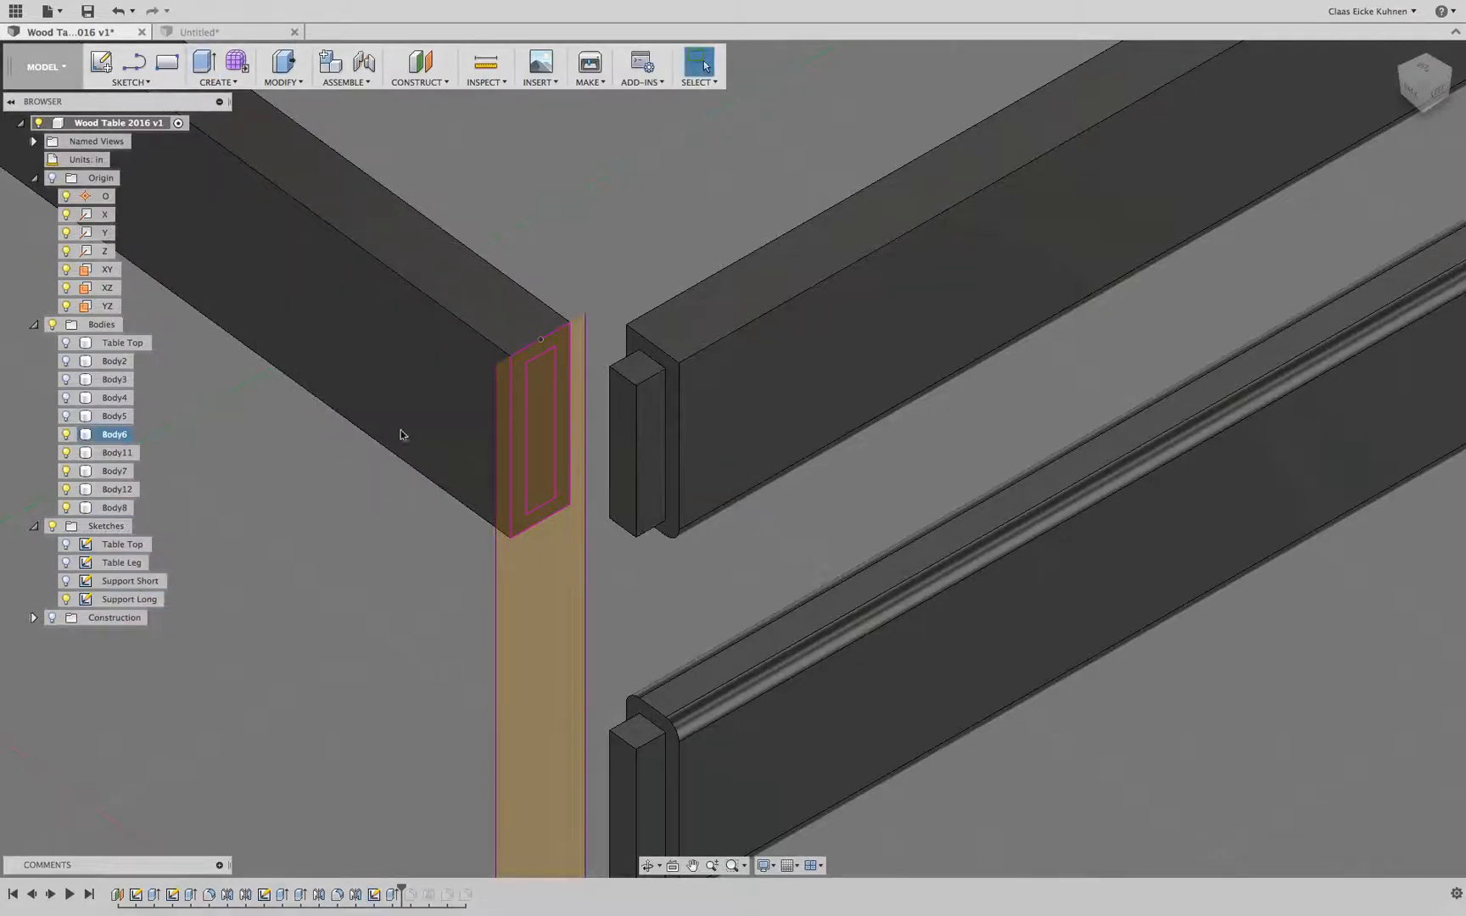
Step: Look up the parameter name of the short rails' tenon extrusion distance without editing the feature
double_click(299, 896)
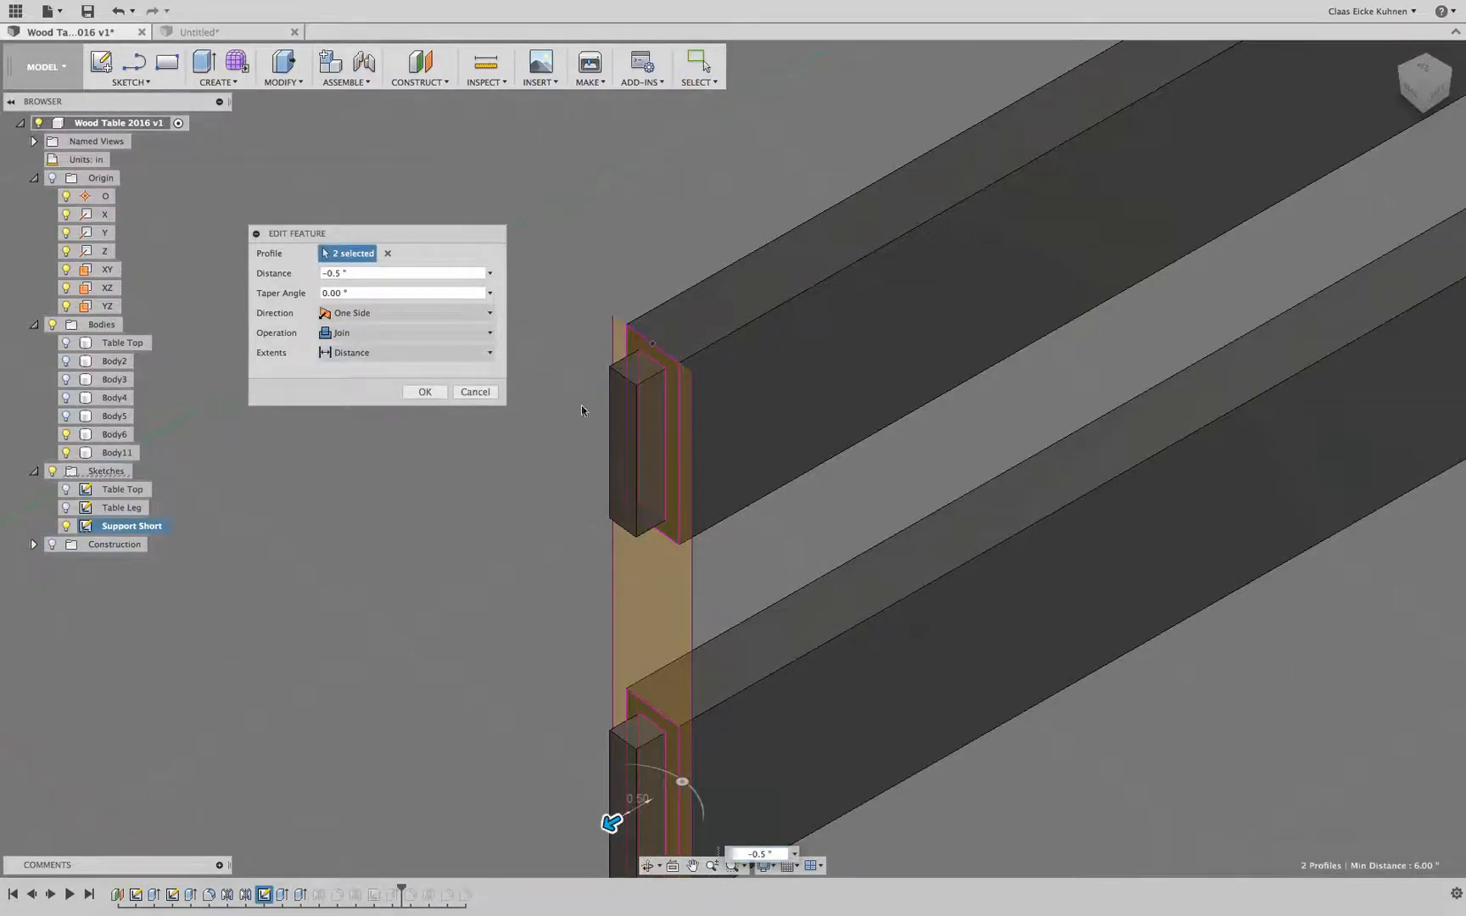
click(346, 274)
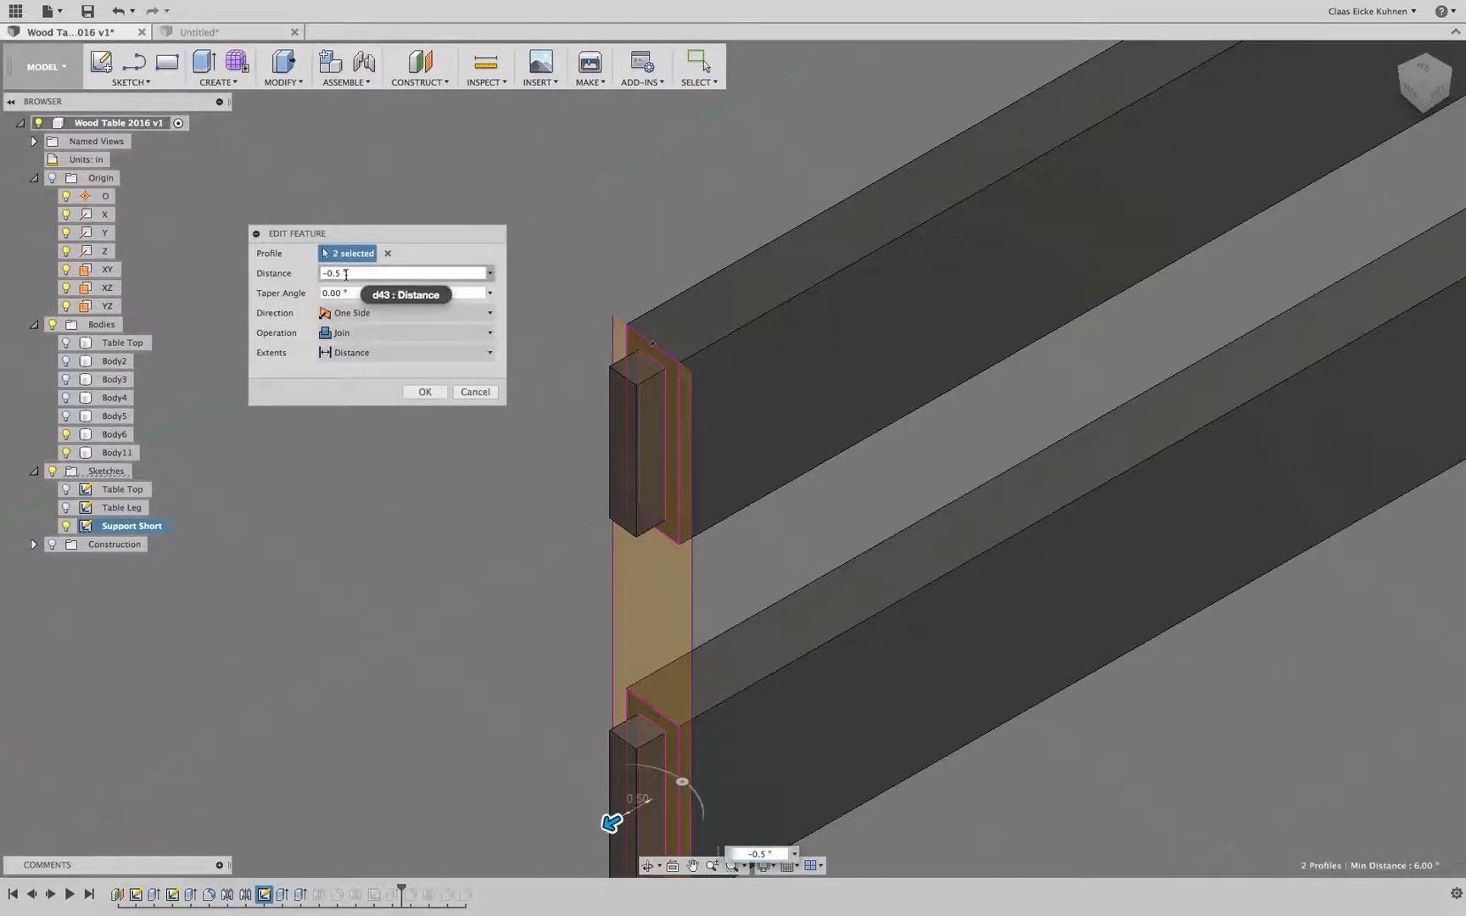
click(491, 392)
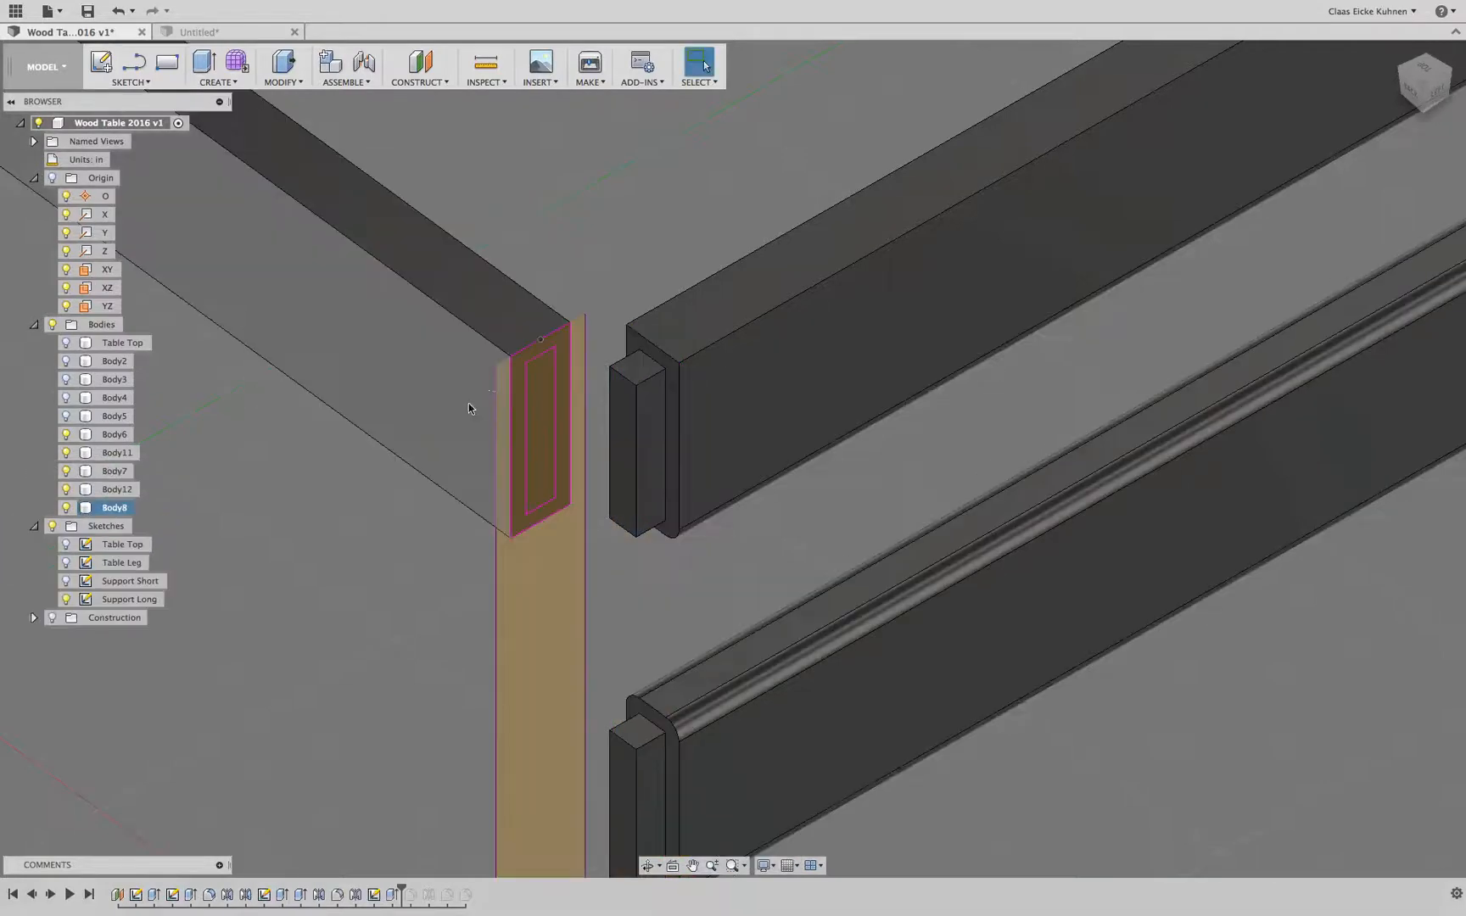
Step: Extrude the inner rectangle of the Support Long sketch by the parameter d43, joining it to the long rail as a tenon
click(204, 62)
click(548, 404)
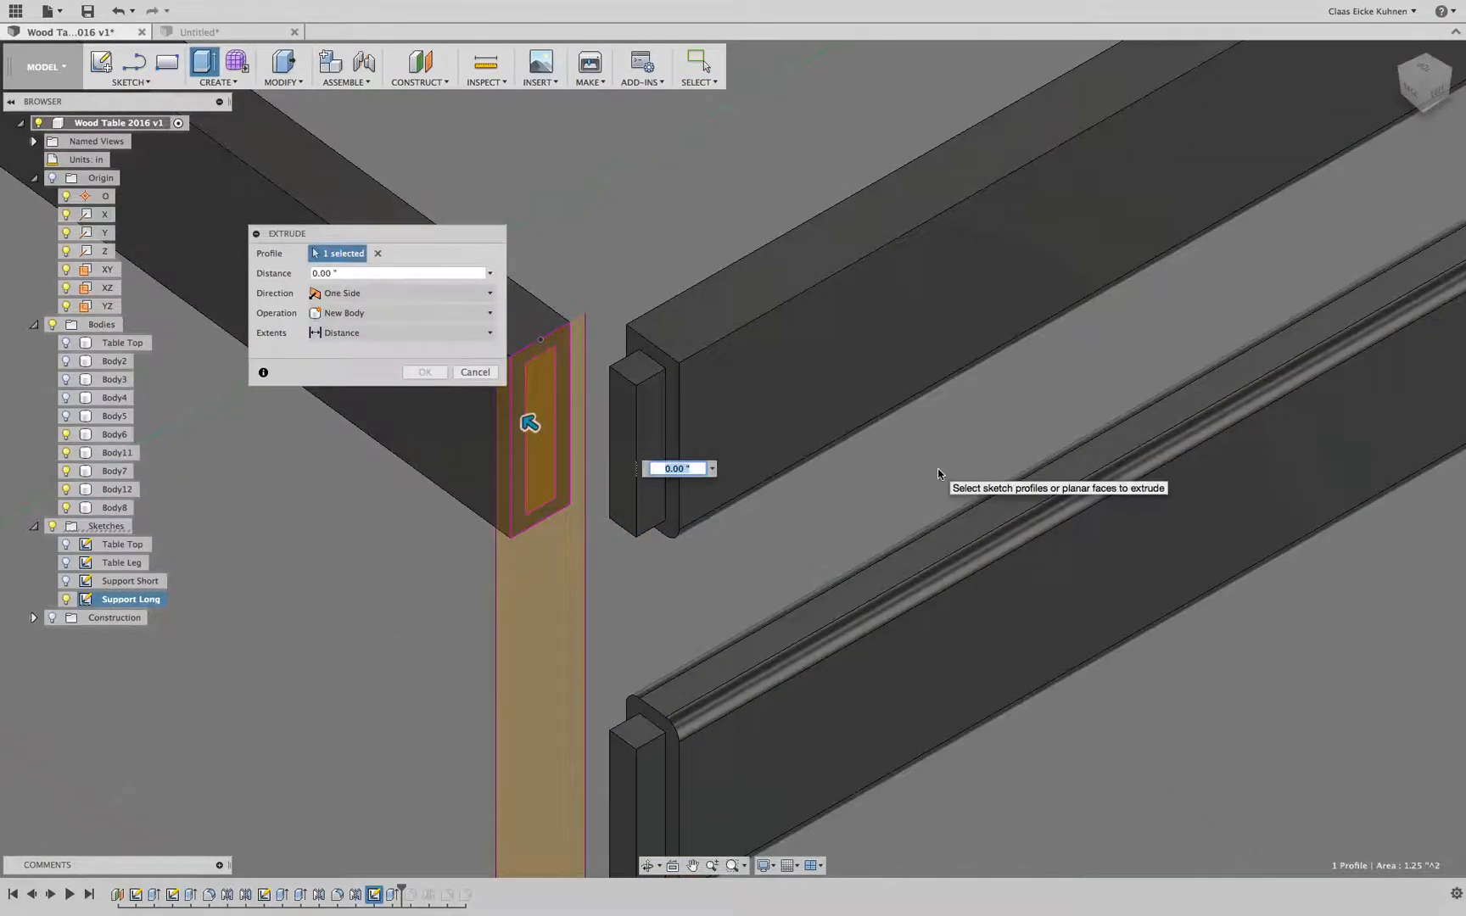
text(d43)
key(Return)
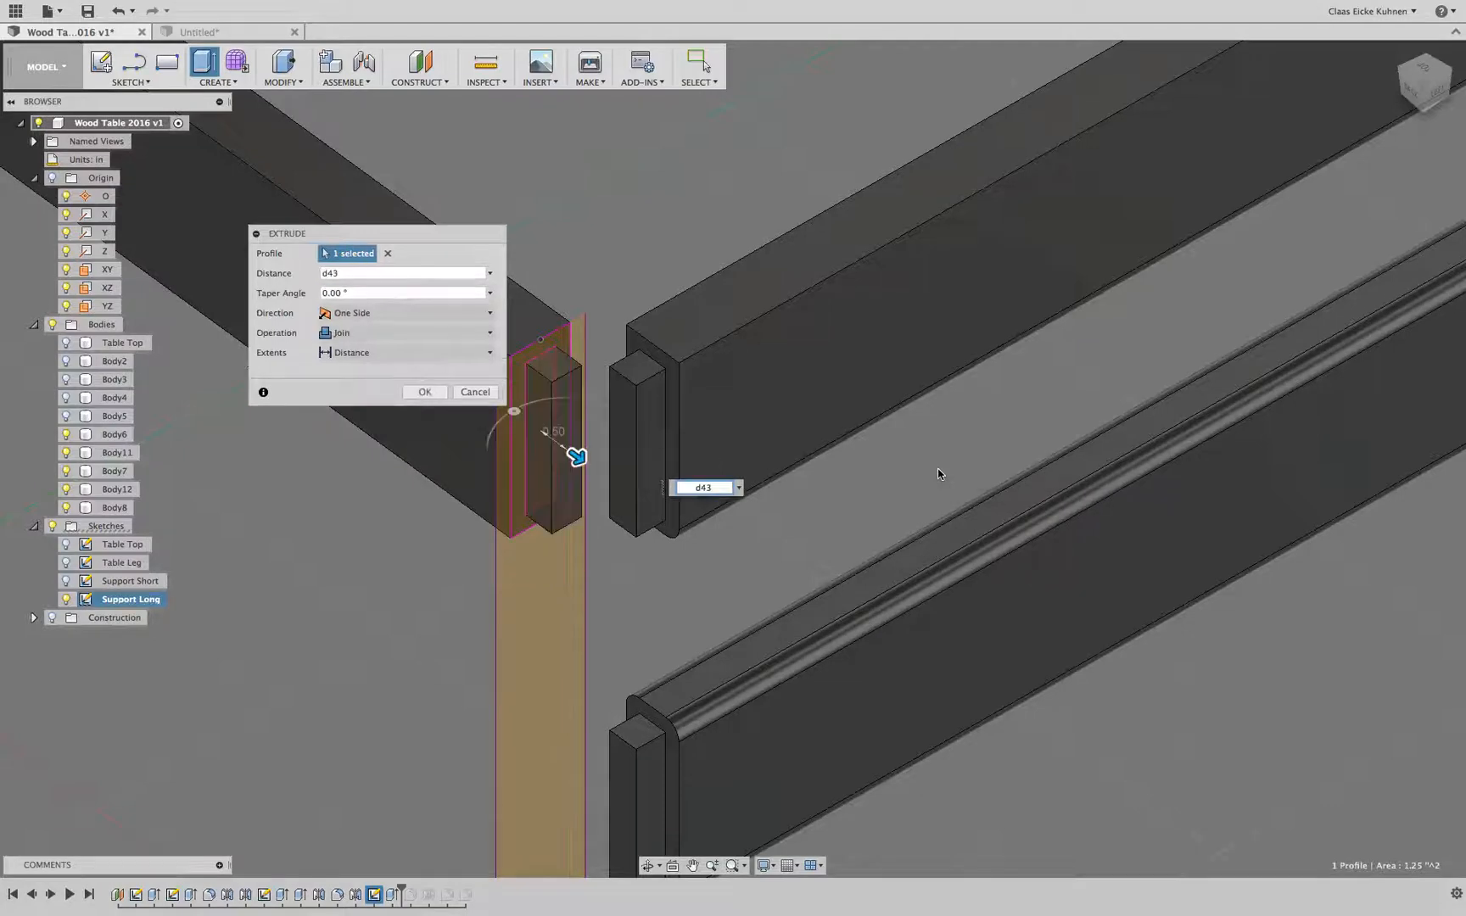
click(435, 392)
Step: Edit the short rails' tenon extrusion and set its distance to -0.75 in
scroll(594, 483, up, 3)
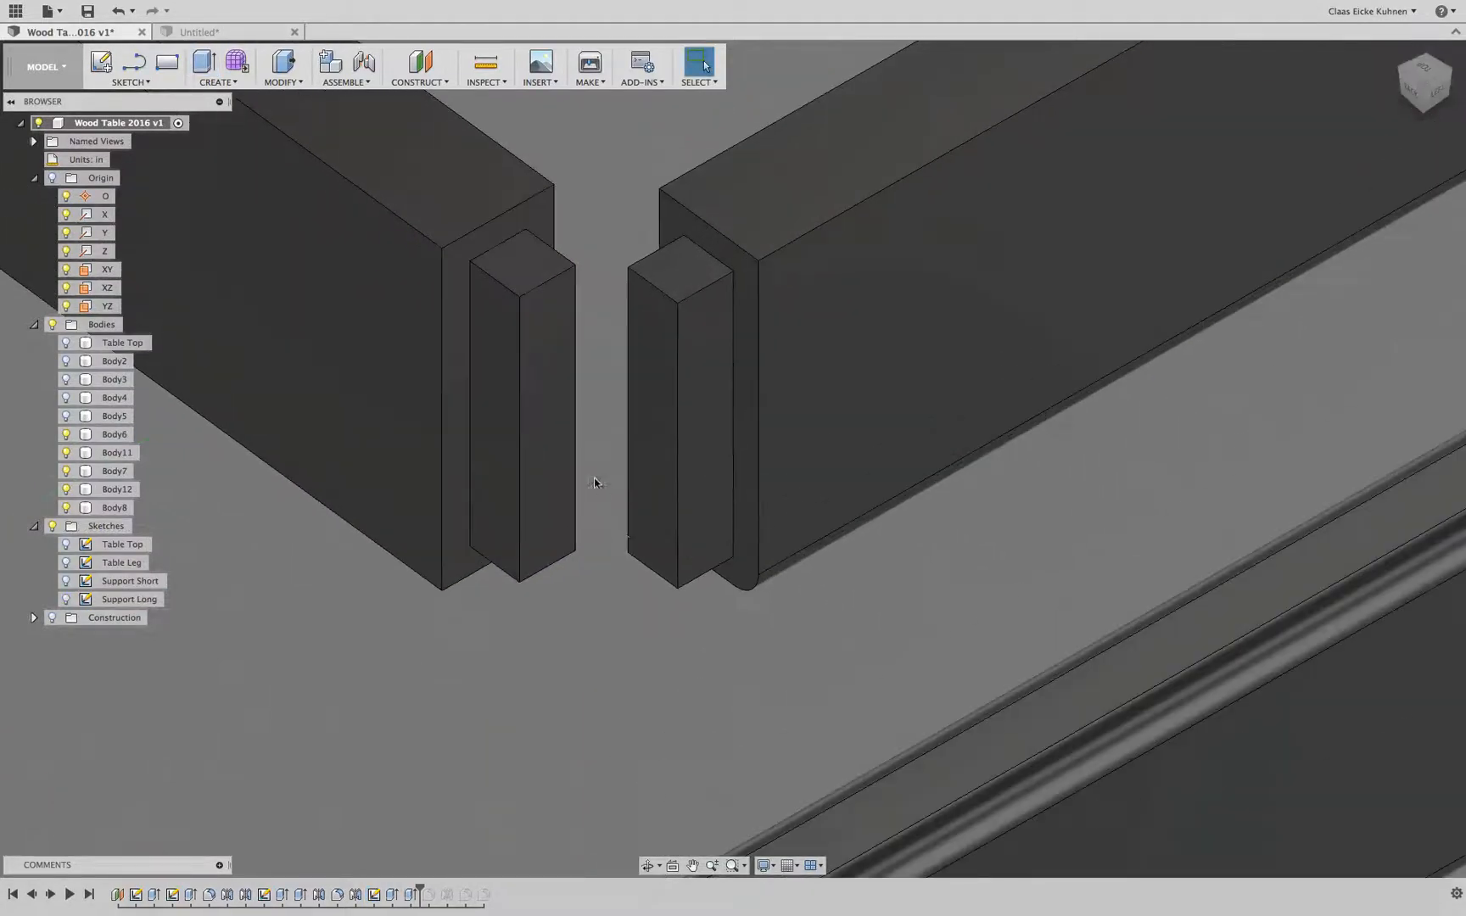
middle_drag(556, 628, 544, 504)
click(1424, 68)
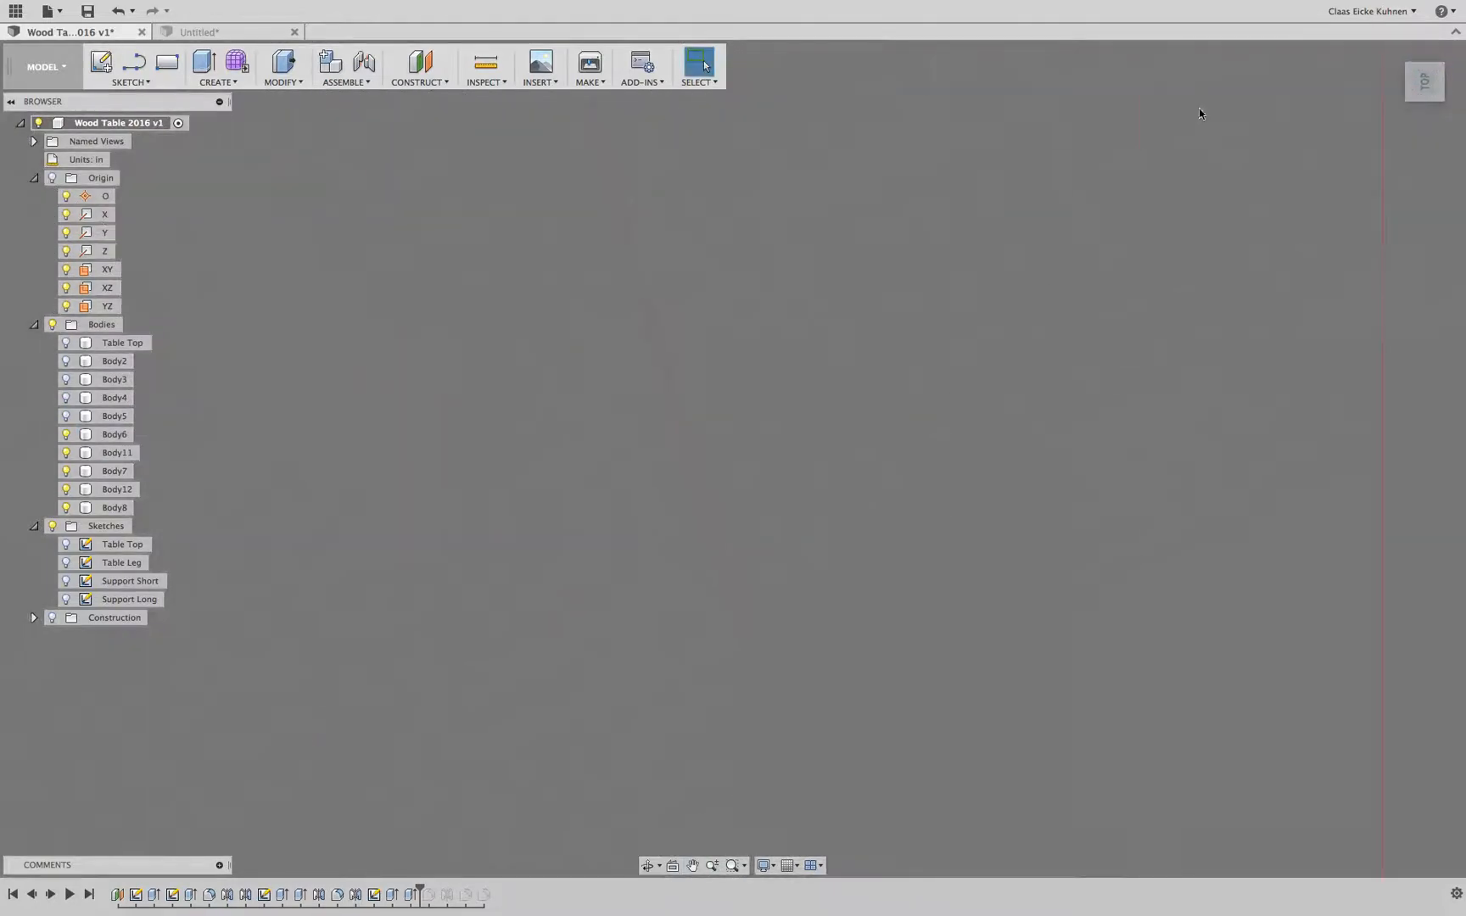
scroll(757, 540, down, 10)
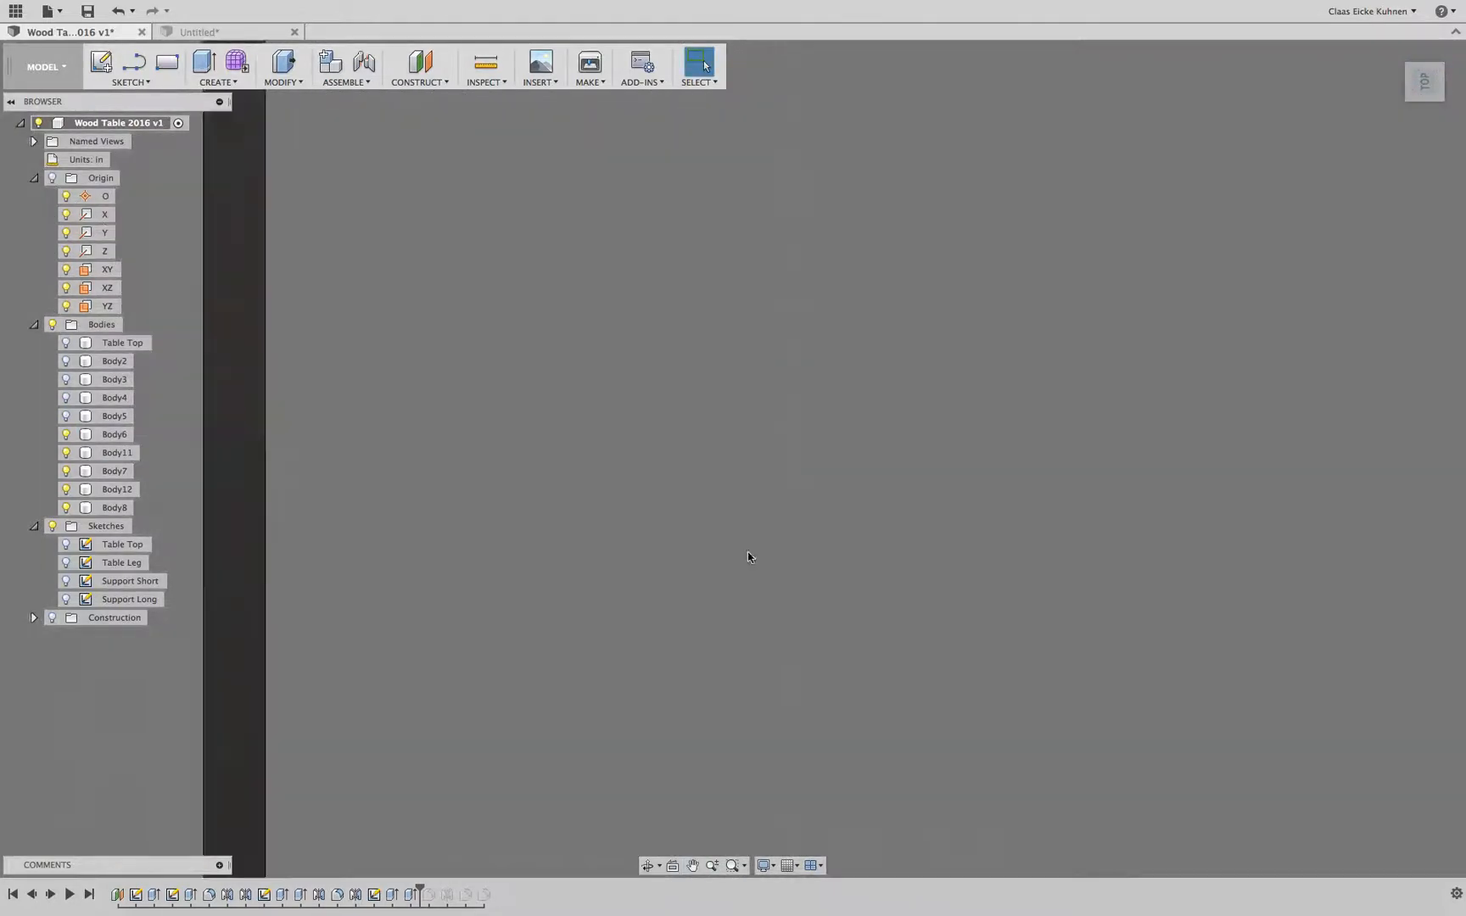
middle_drag(714, 544, 748, 445)
scroll(551, 604, up, 5)
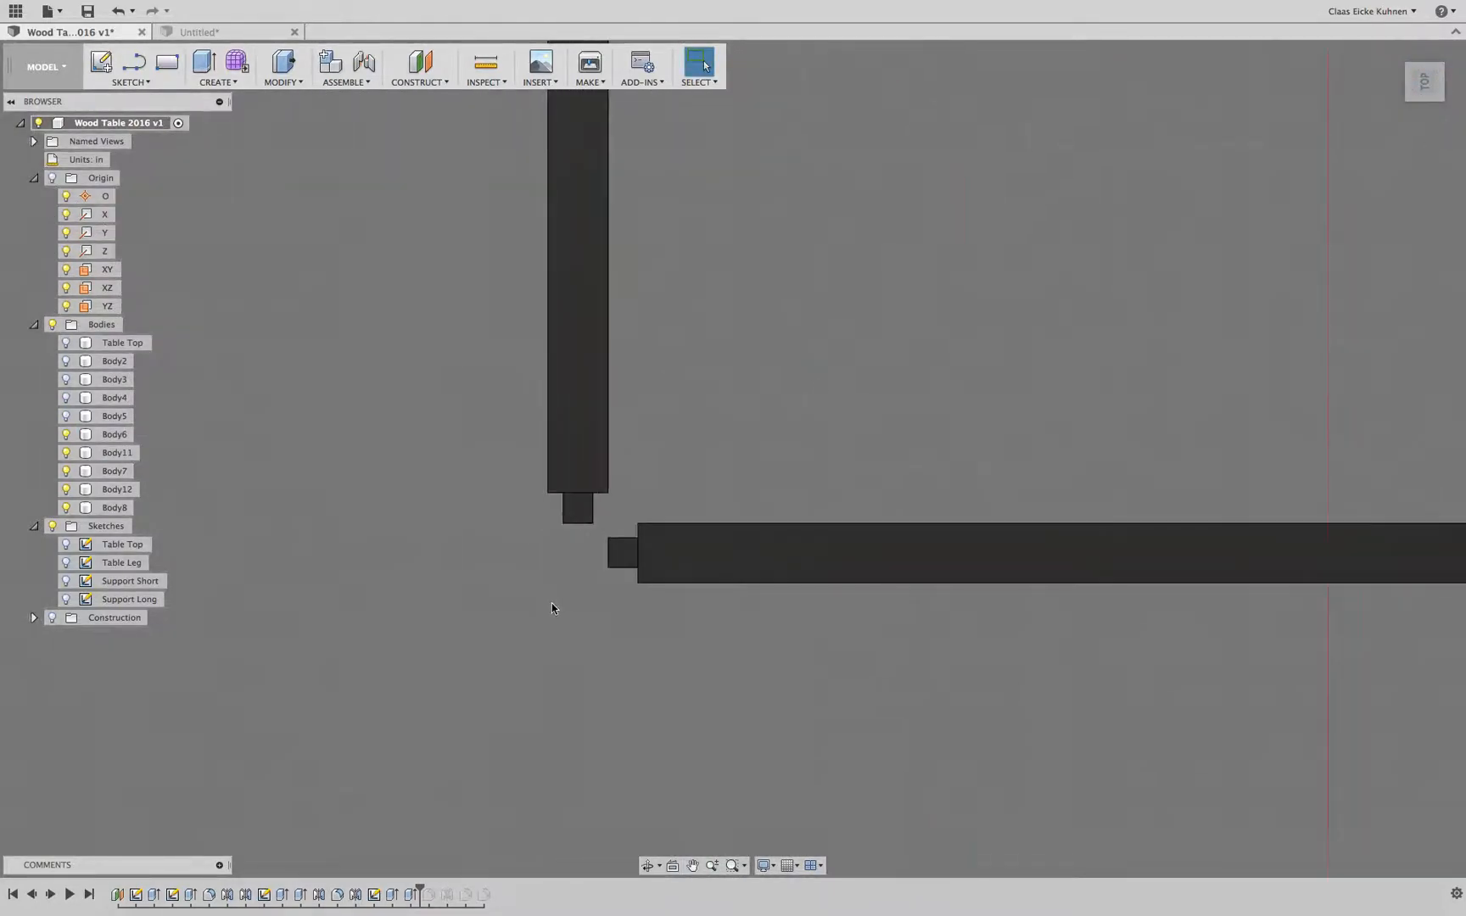
click(302, 895)
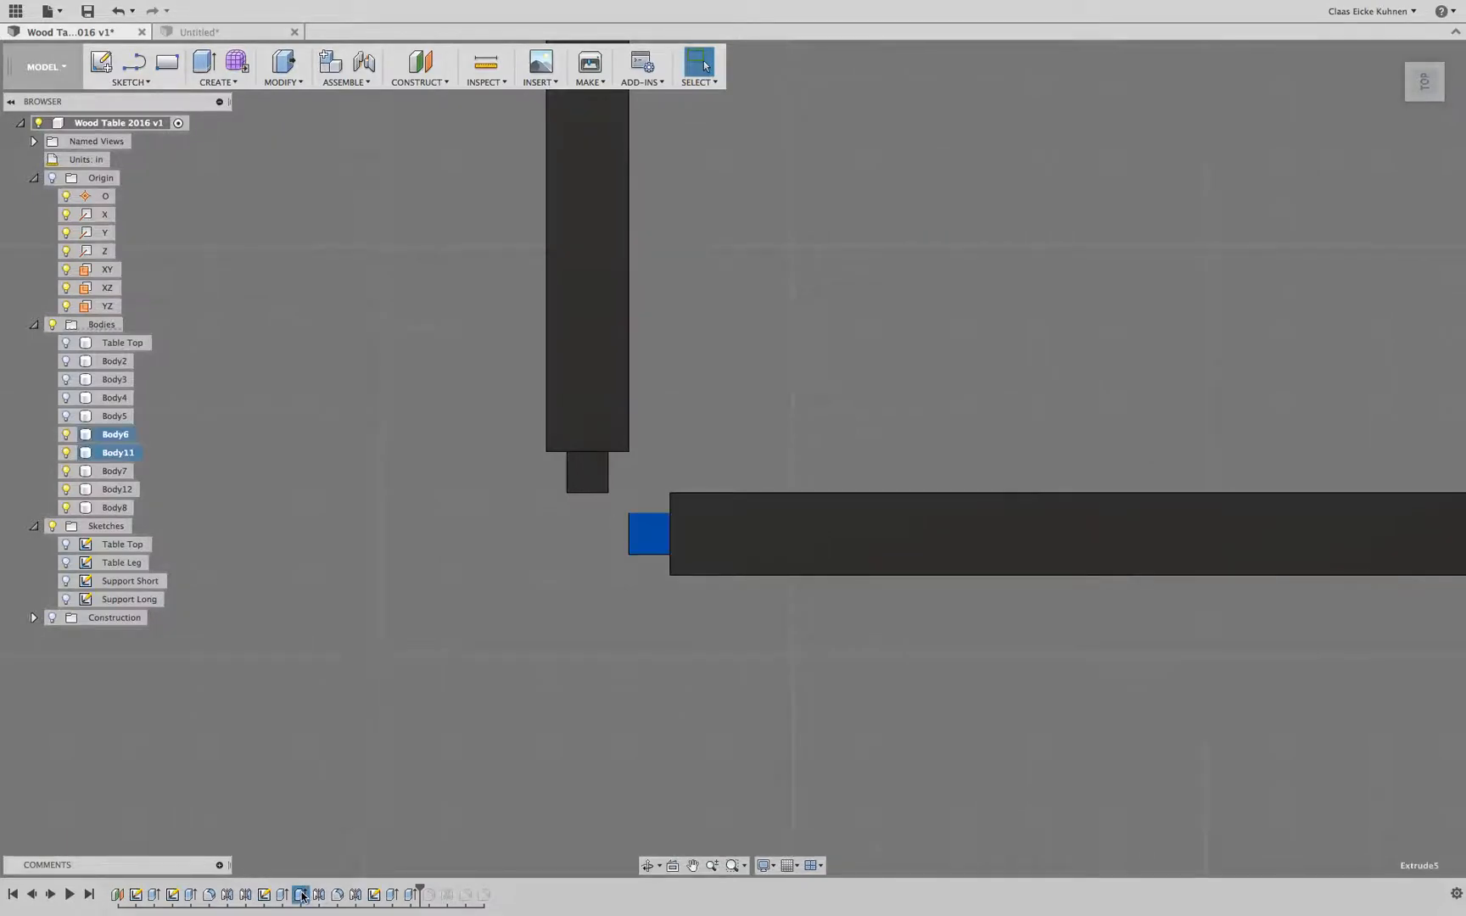
key(Escape)
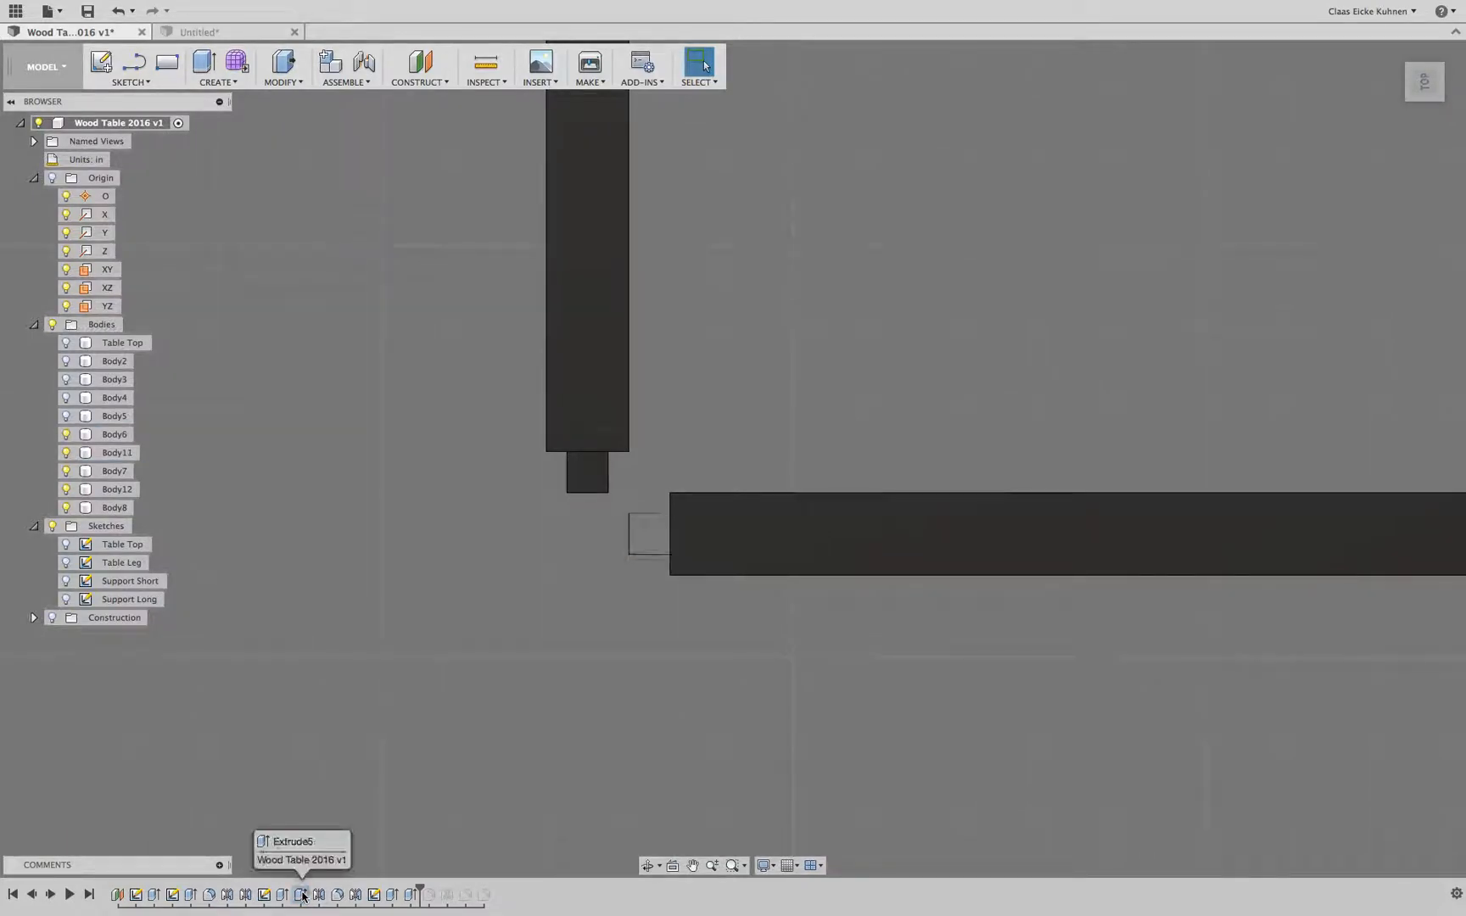
double_click(303, 896)
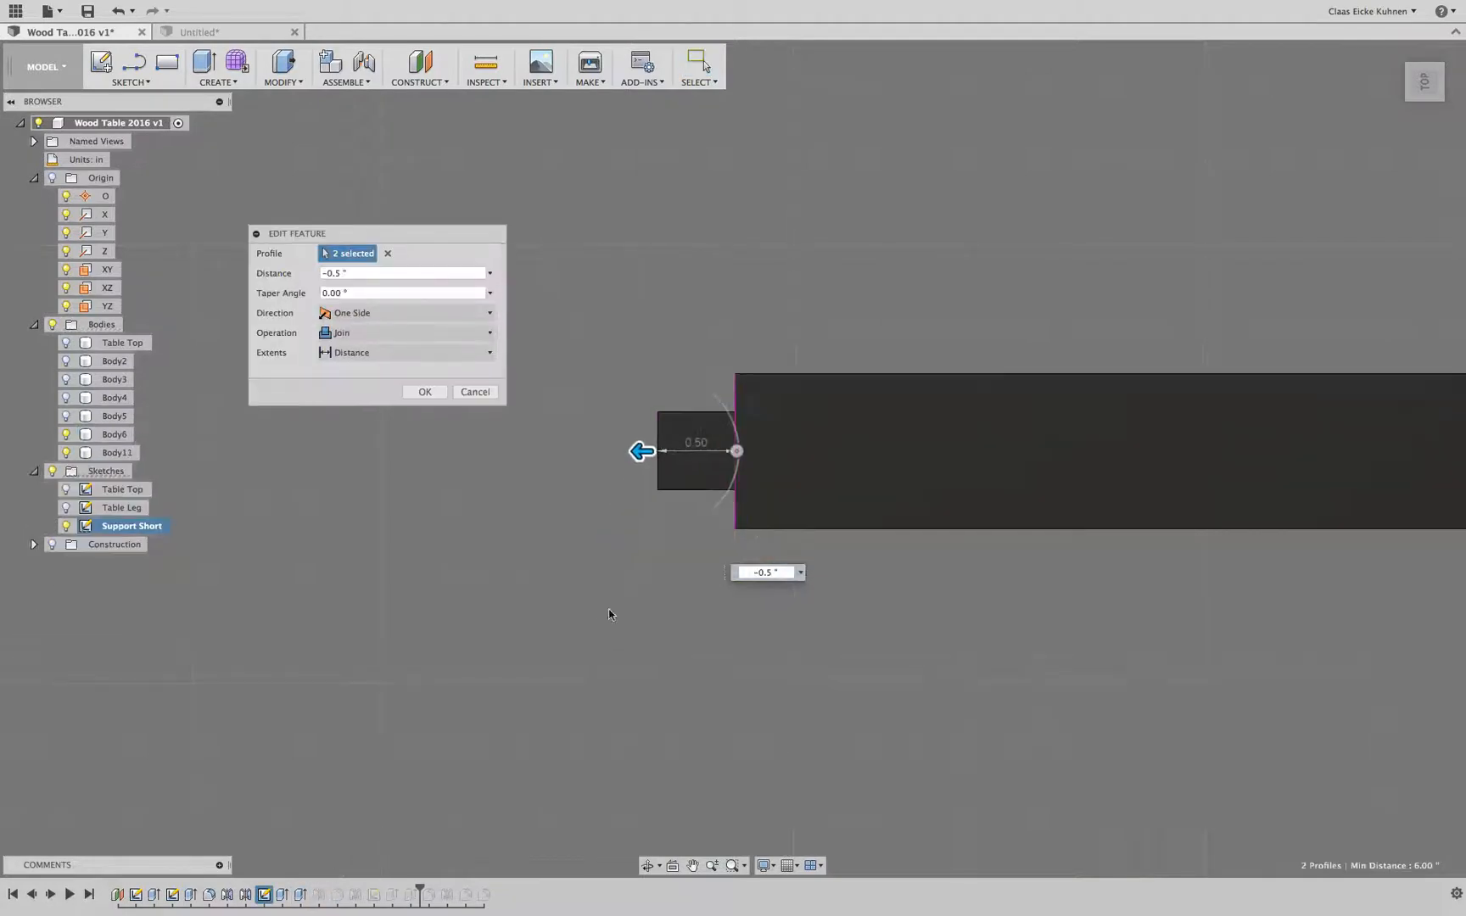
click(338, 273)
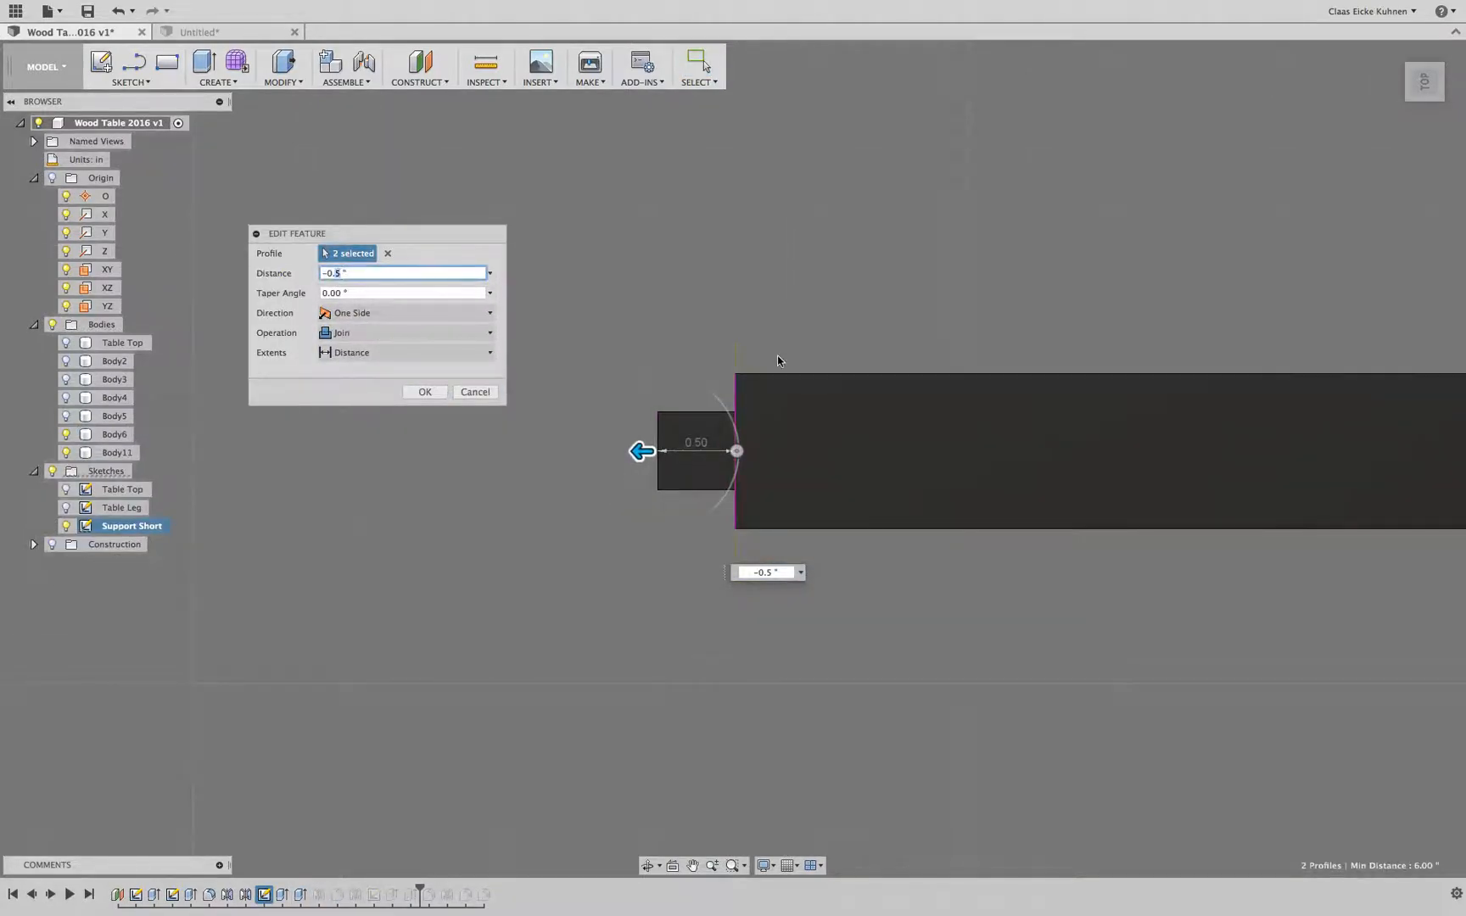
text(75)
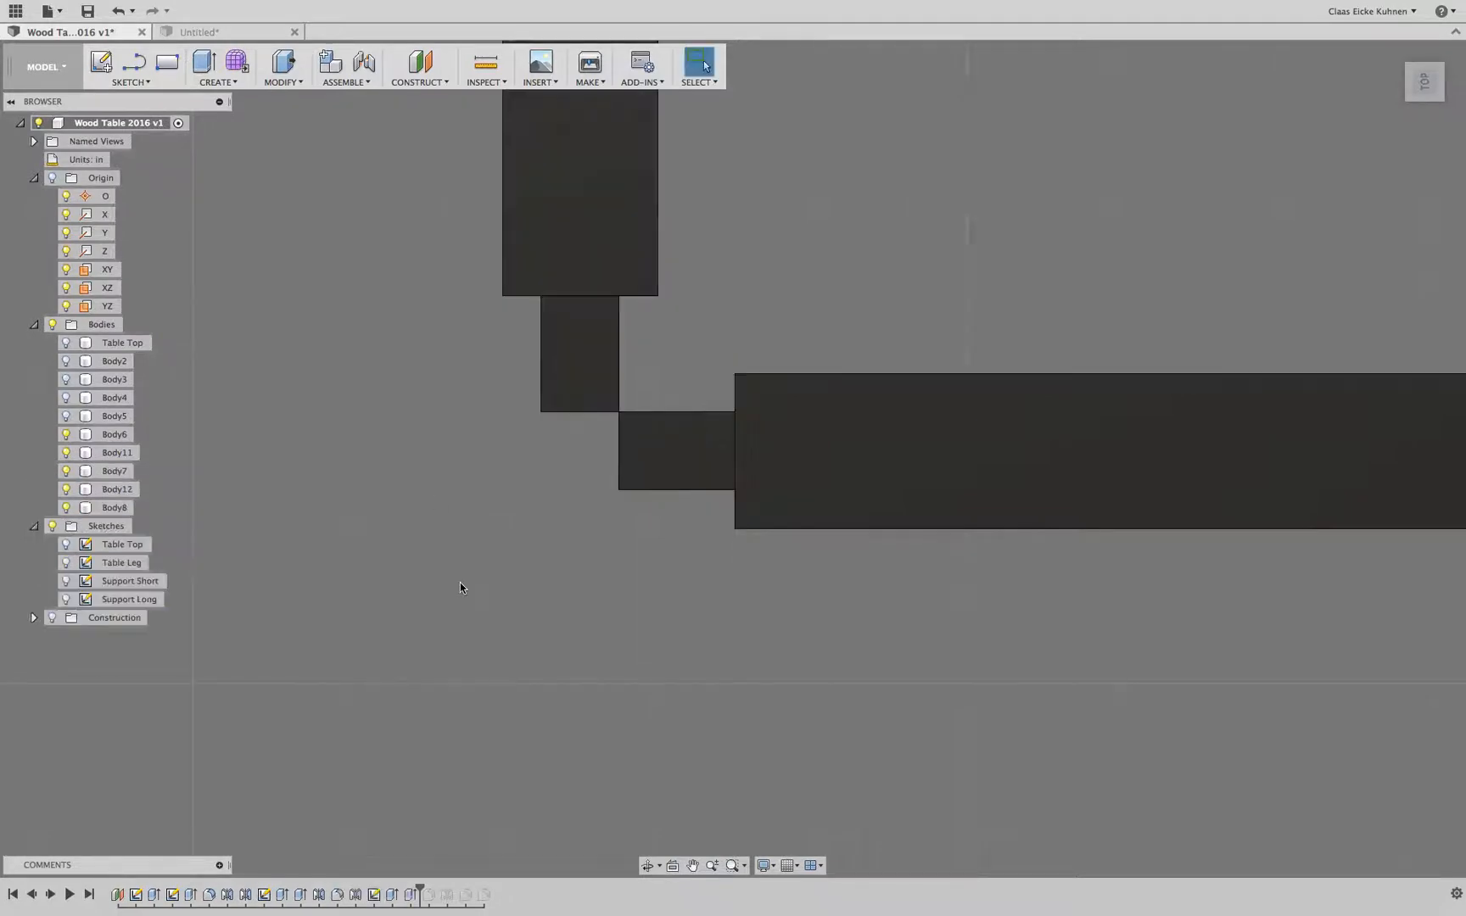
Step: Examine the corner where the long rail's and short rails' tenons meet, from above and at an angle
scroll(632, 414, up, 10)
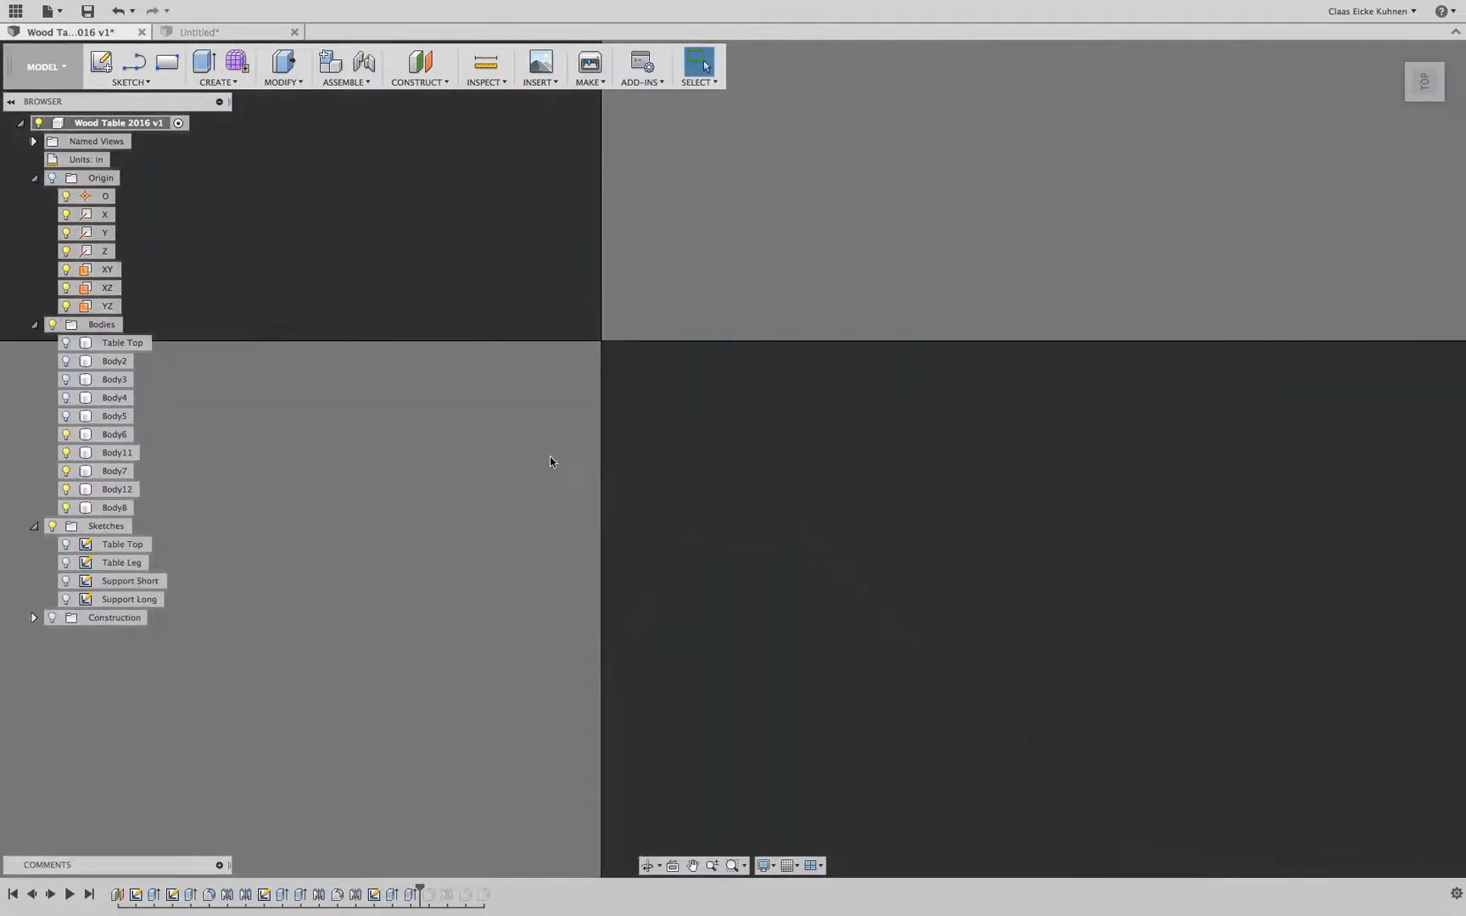
scroll(549, 458, down, 6)
mouse_move(1443, 90)
mouse_down()
mouse_move(1456, 61)
mouse_move(1461, 77)
mouse_up()
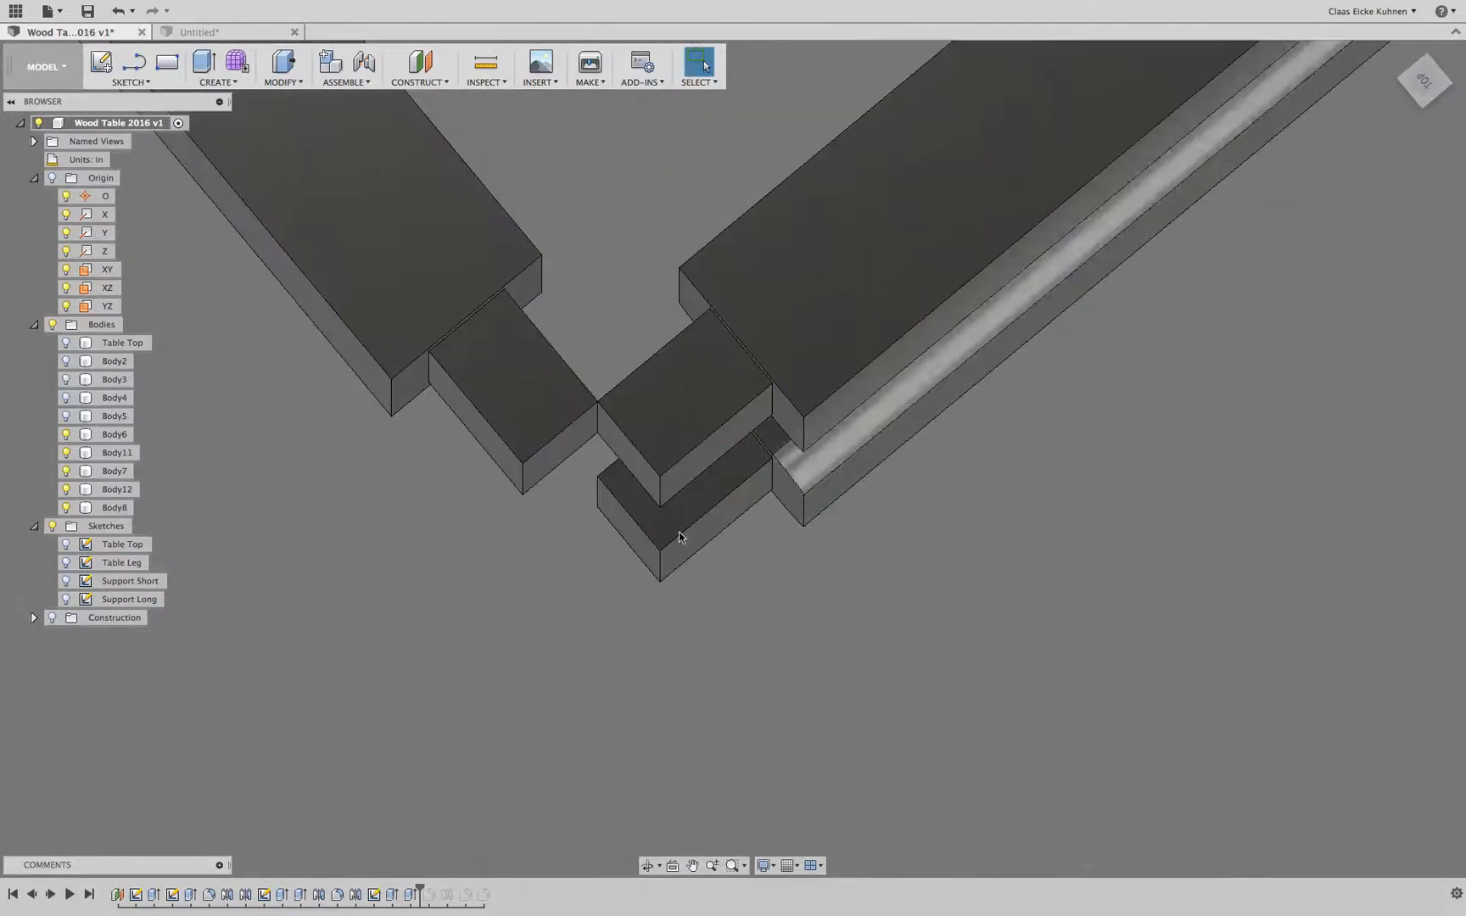
scroll(350, 684, down, 4)
scroll(355, 685, down, 4)
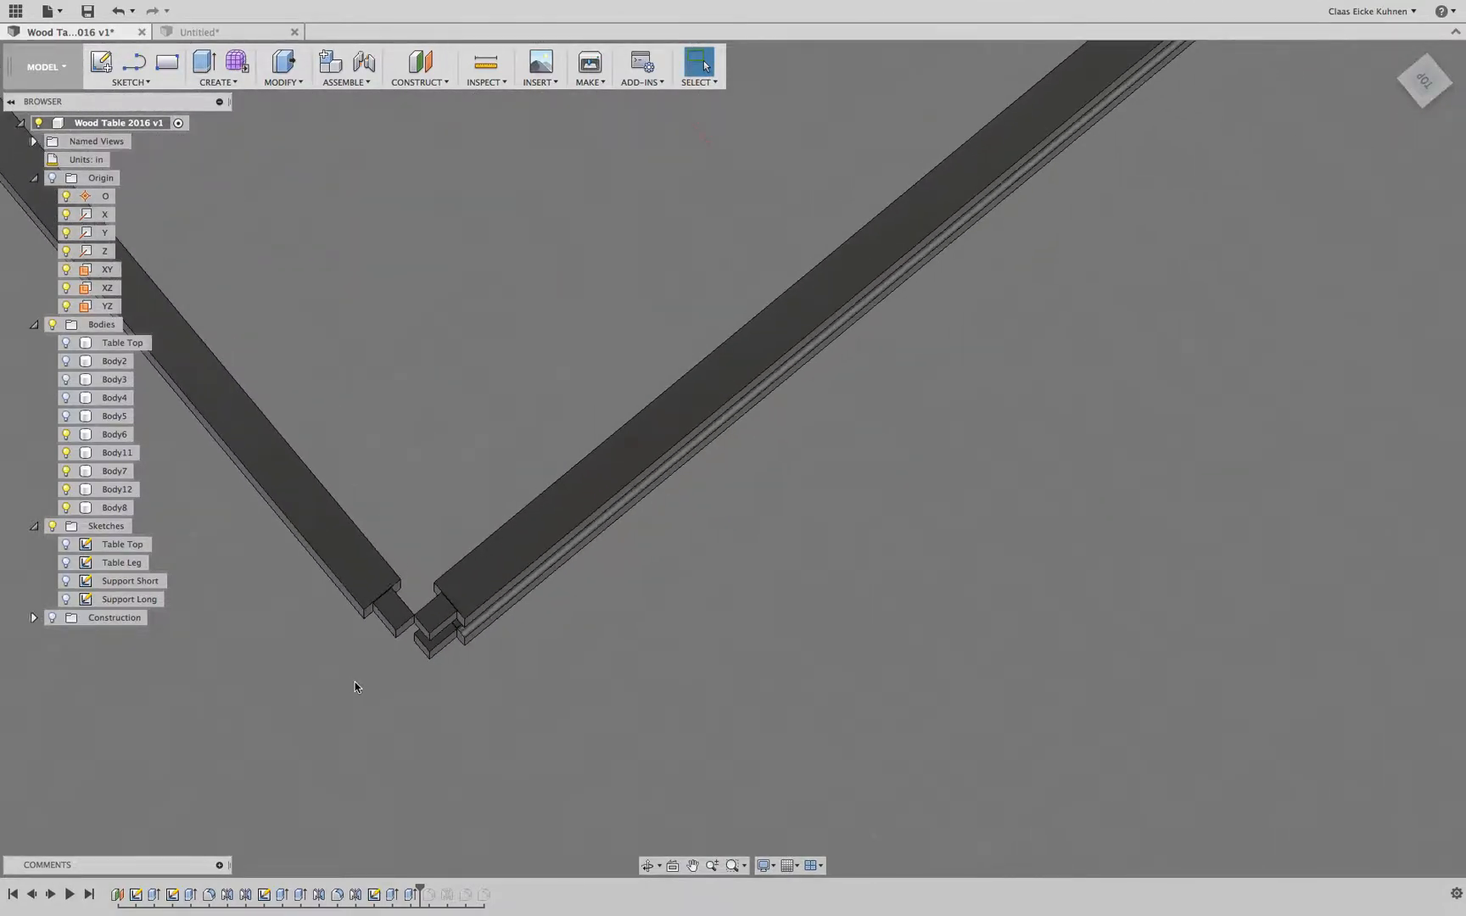
middle_drag(355, 685, 638, 587)
scroll(638, 587, down, 1)
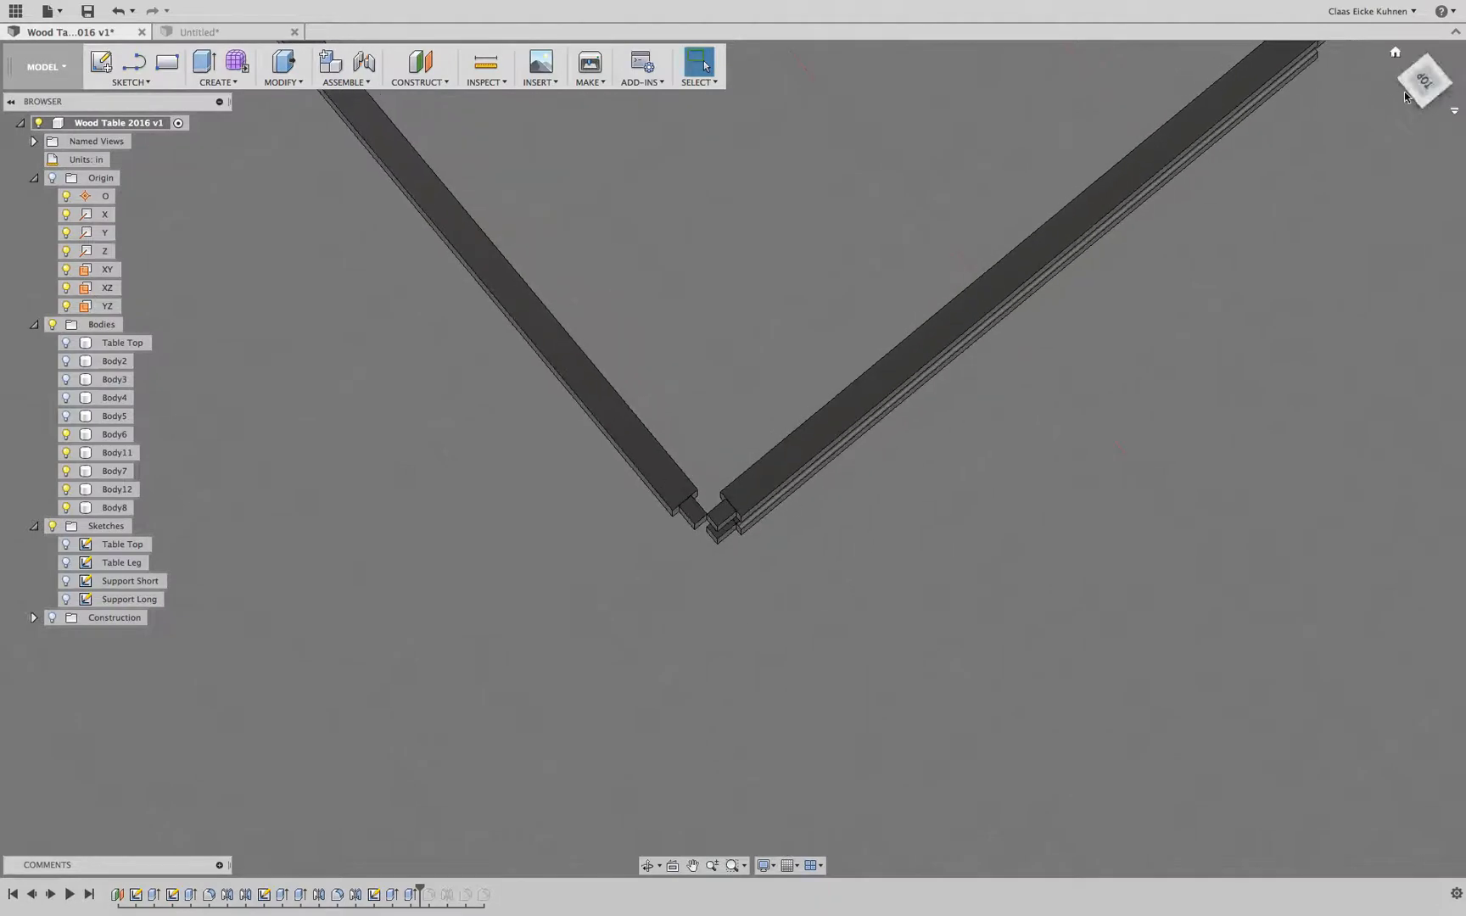
drag(1422, 89, 1428, 65)
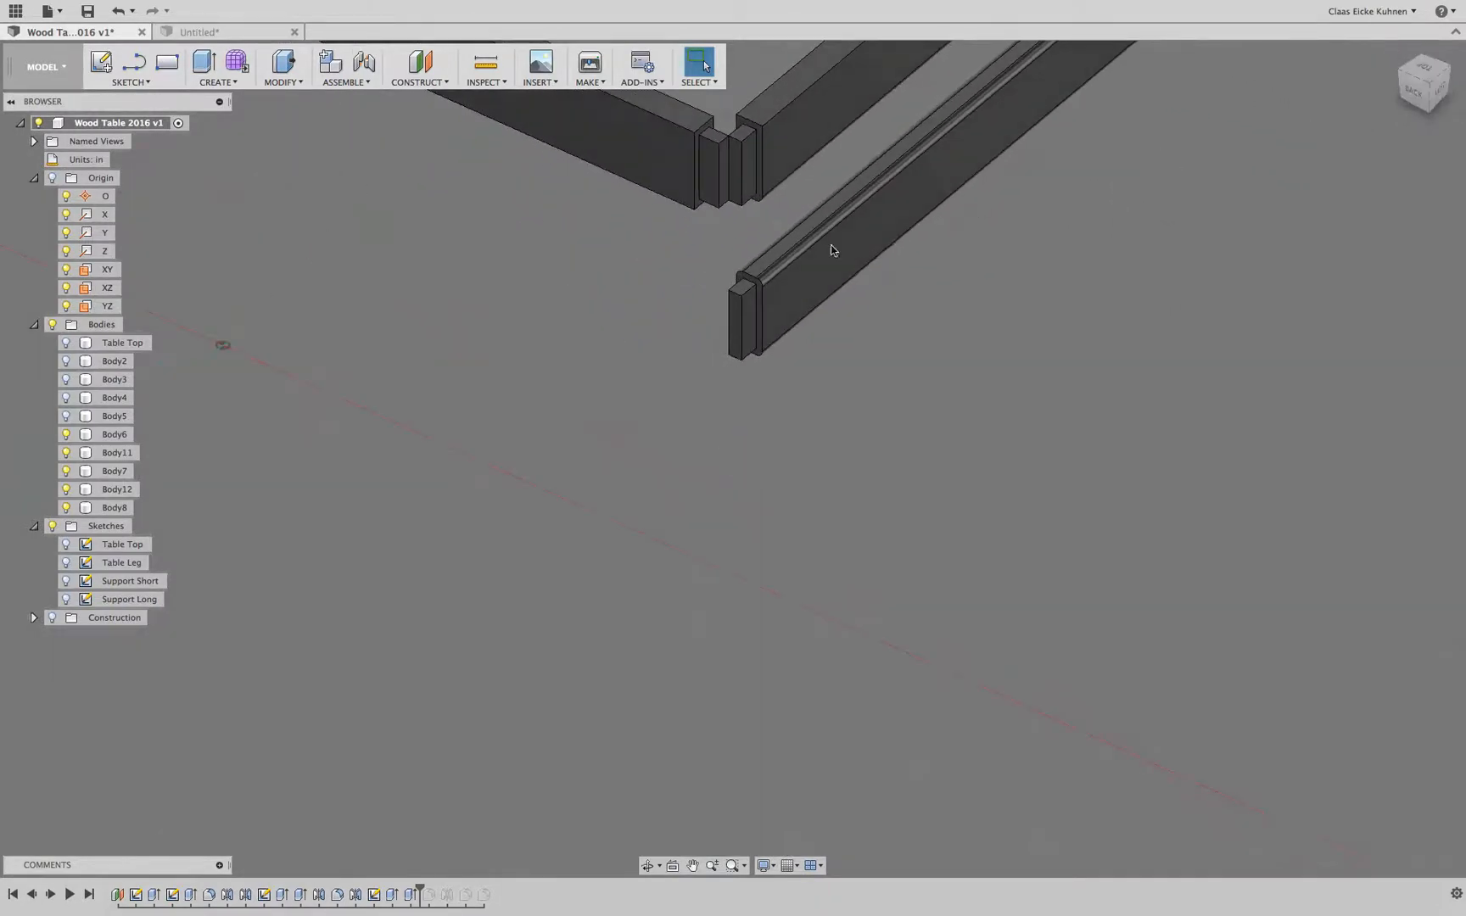
Step: Mirror the long rail's tenon extrusion across the YZ plane to the rail's opposite end
middle_drag(985, 290, 1036, 420)
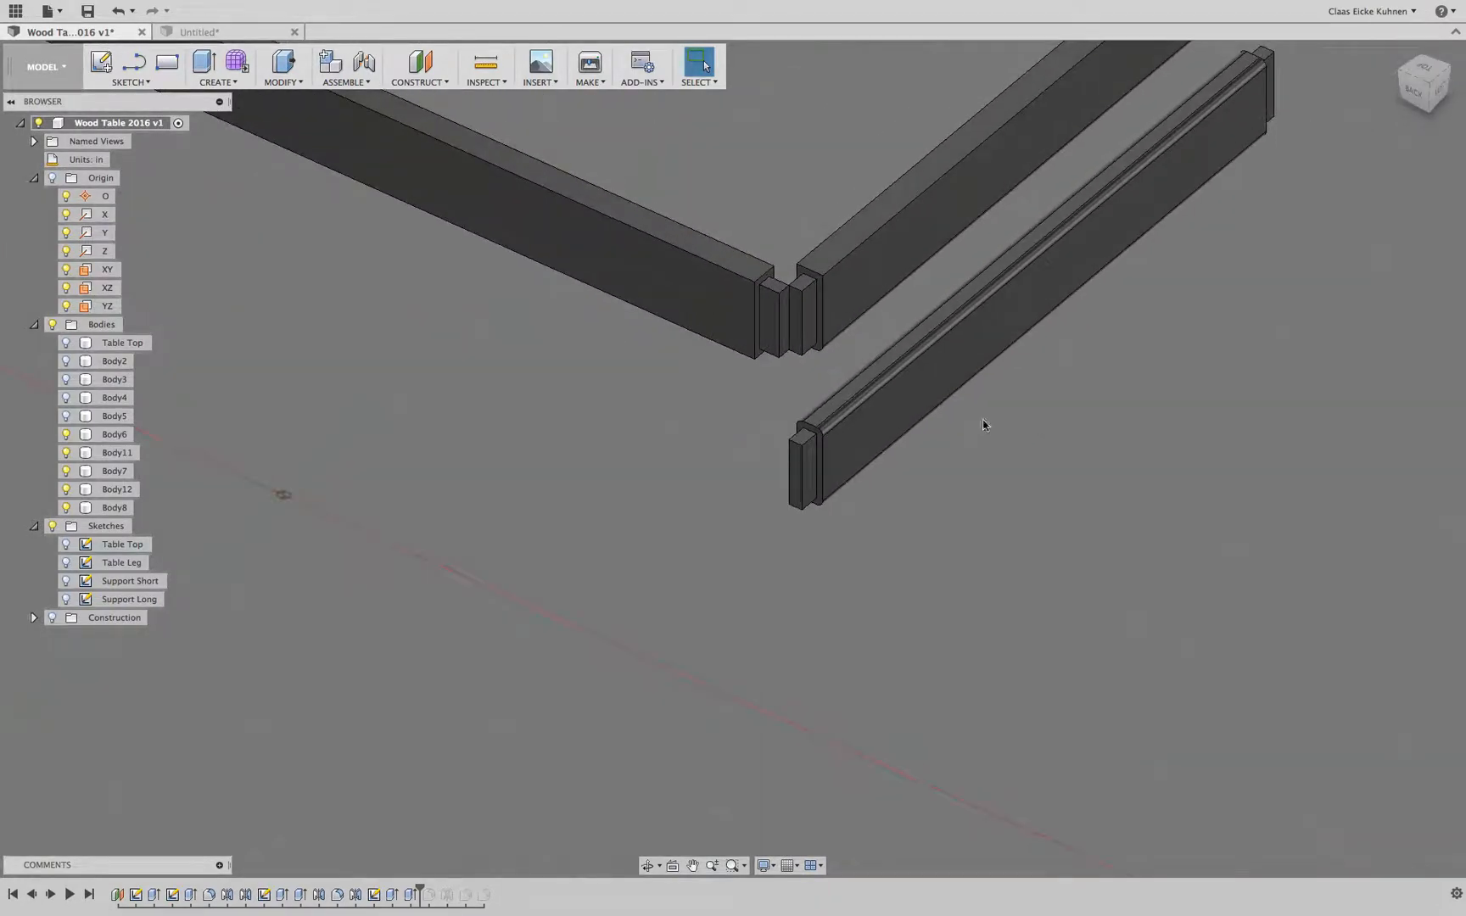
scroll(405, 386, down, 2)
middle_drag(405, 385, 904, 611)
key(Escape)
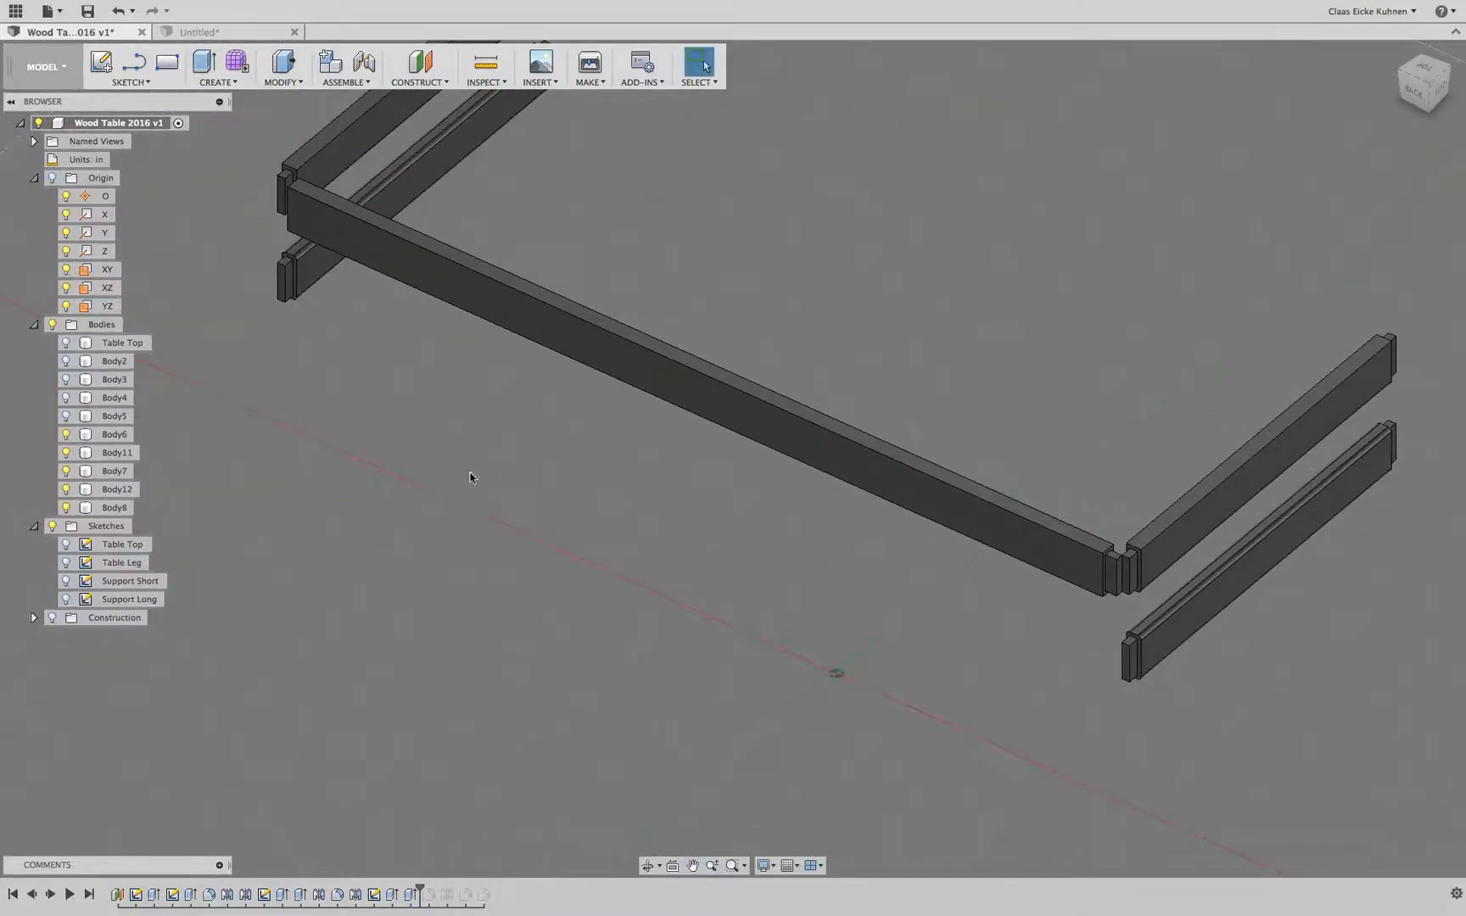
click(1113, 566)
mouse_move(631, 588)
shift+middle_down()
mouse_move(678, 568)
mouse_move(642, 569)
shift+middle_up()
key(Escape)
click(294, 85)
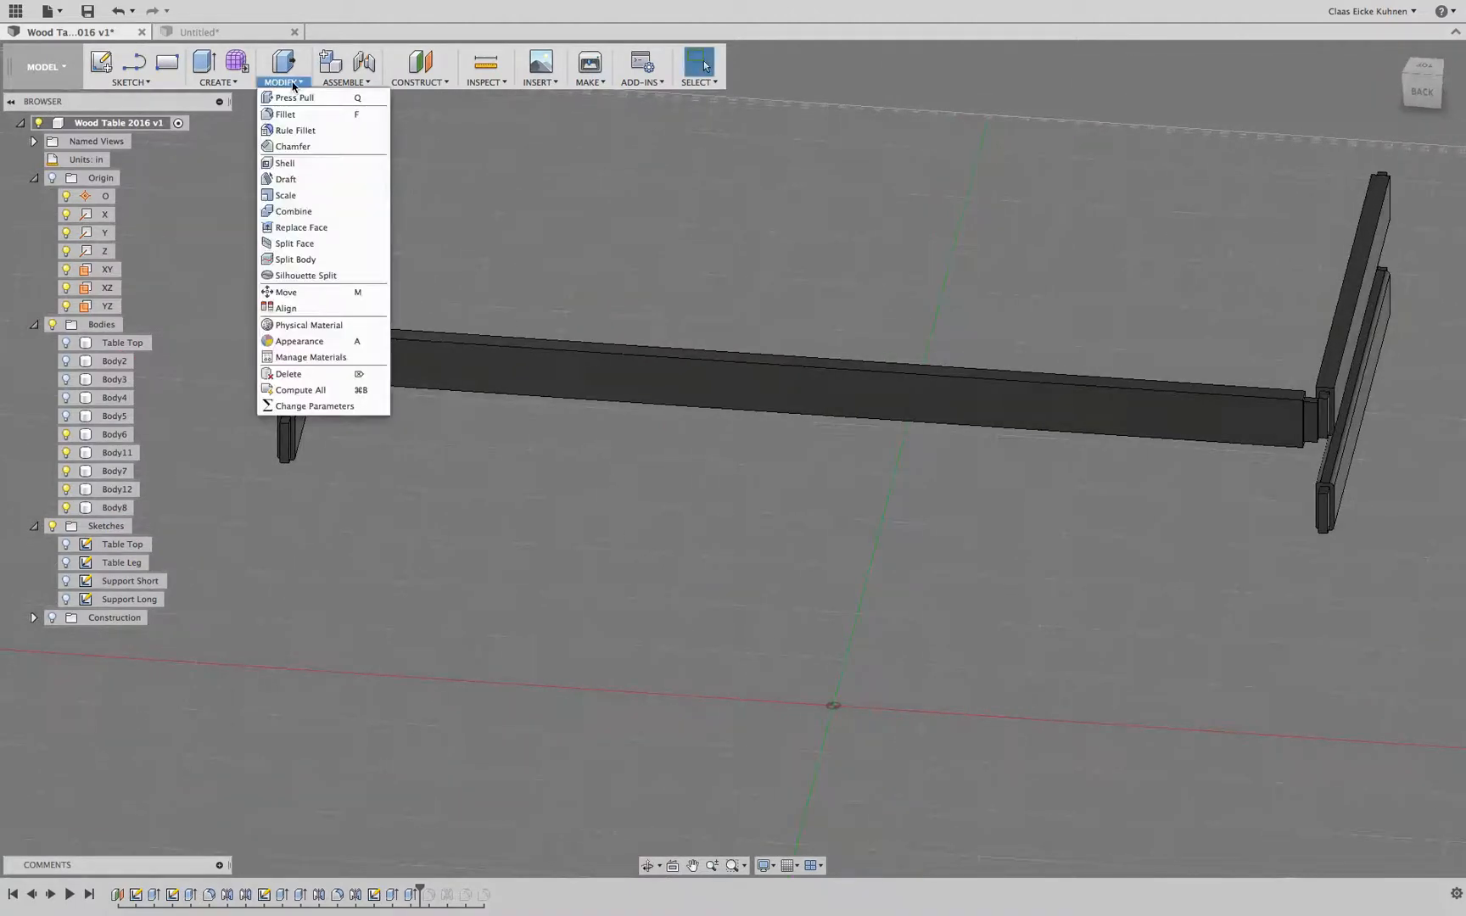
click(236, 83)
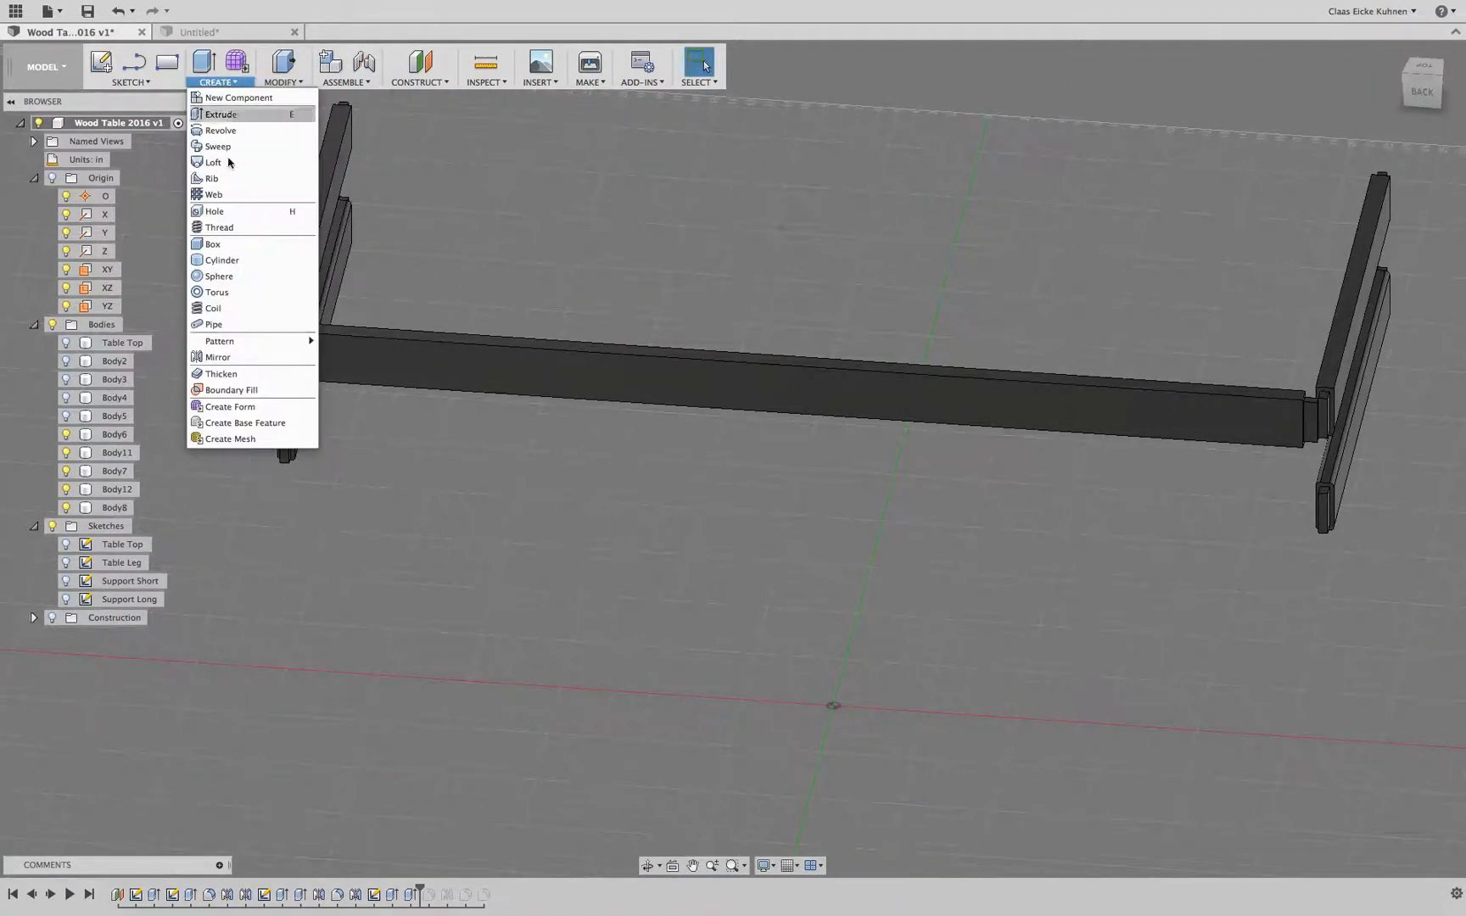
click(221, 356)
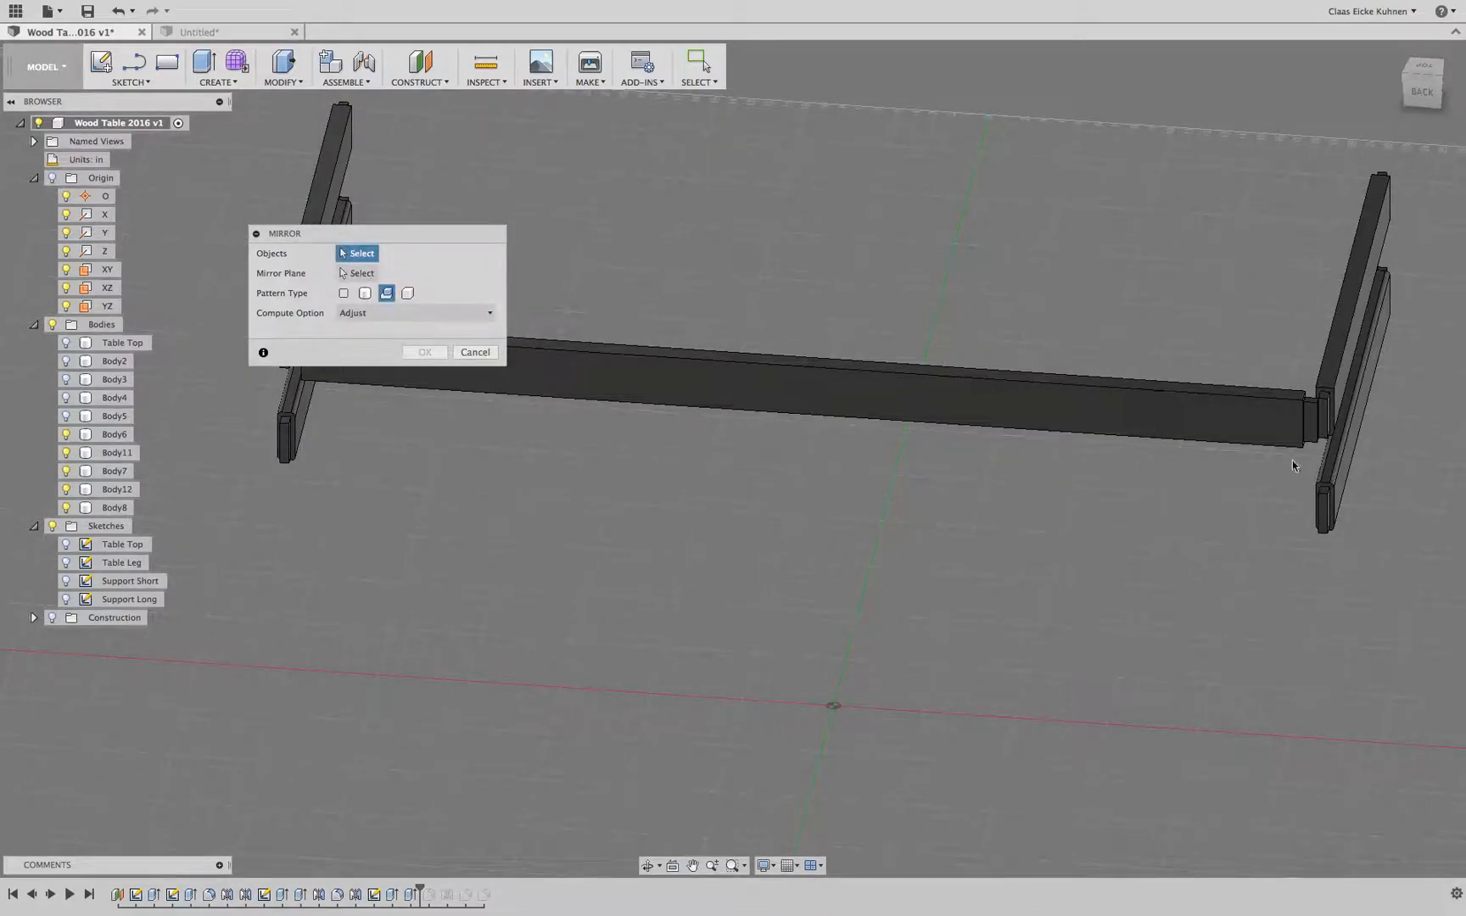
click(411, 895)
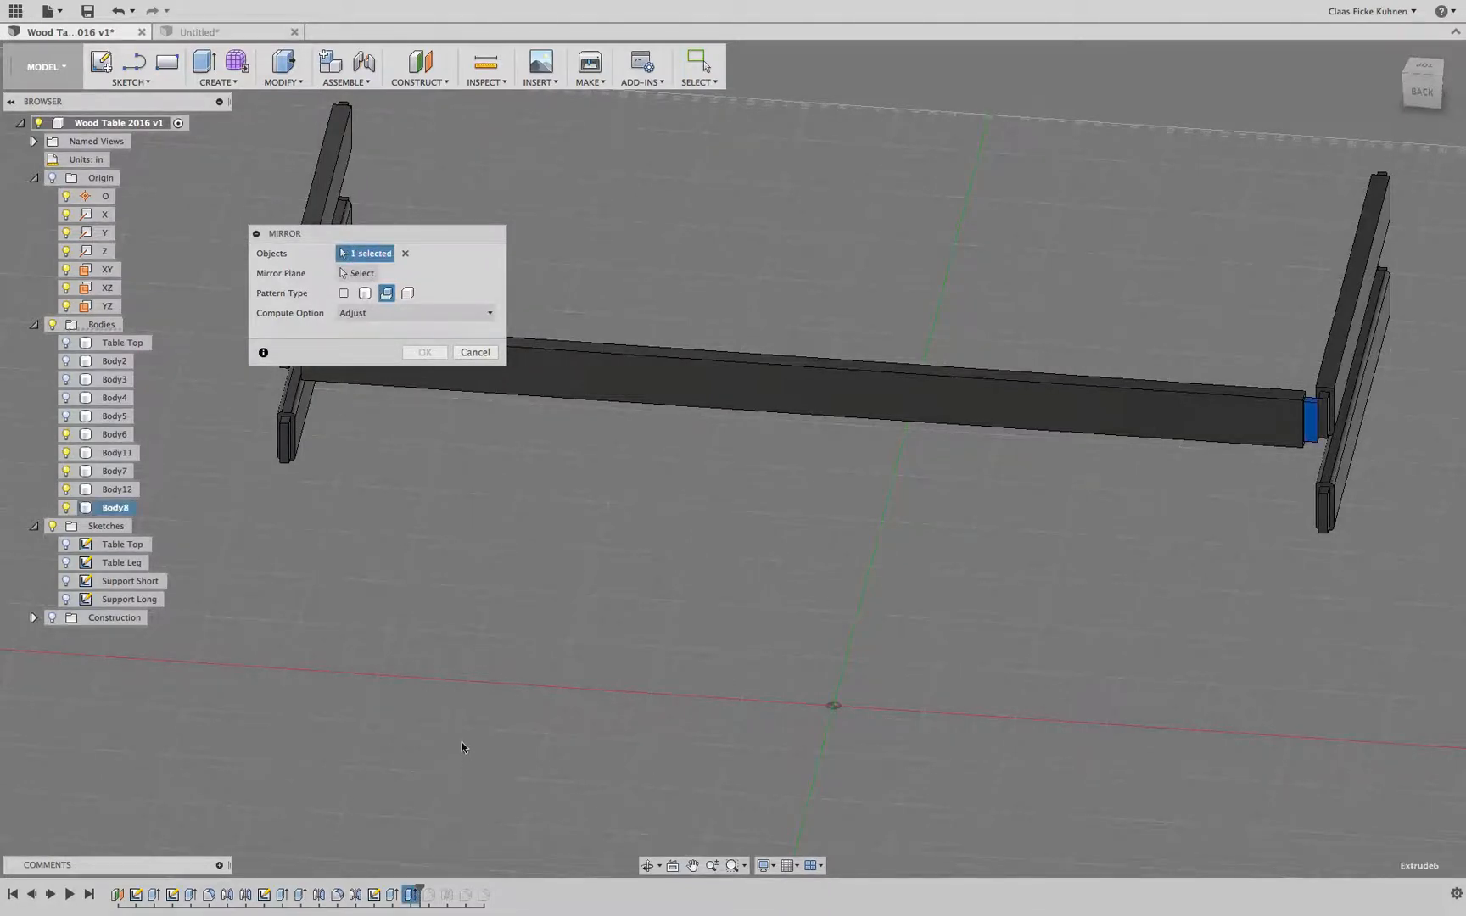
shift+middle_drag(464, 745, 512, 740)
click(365, 274)
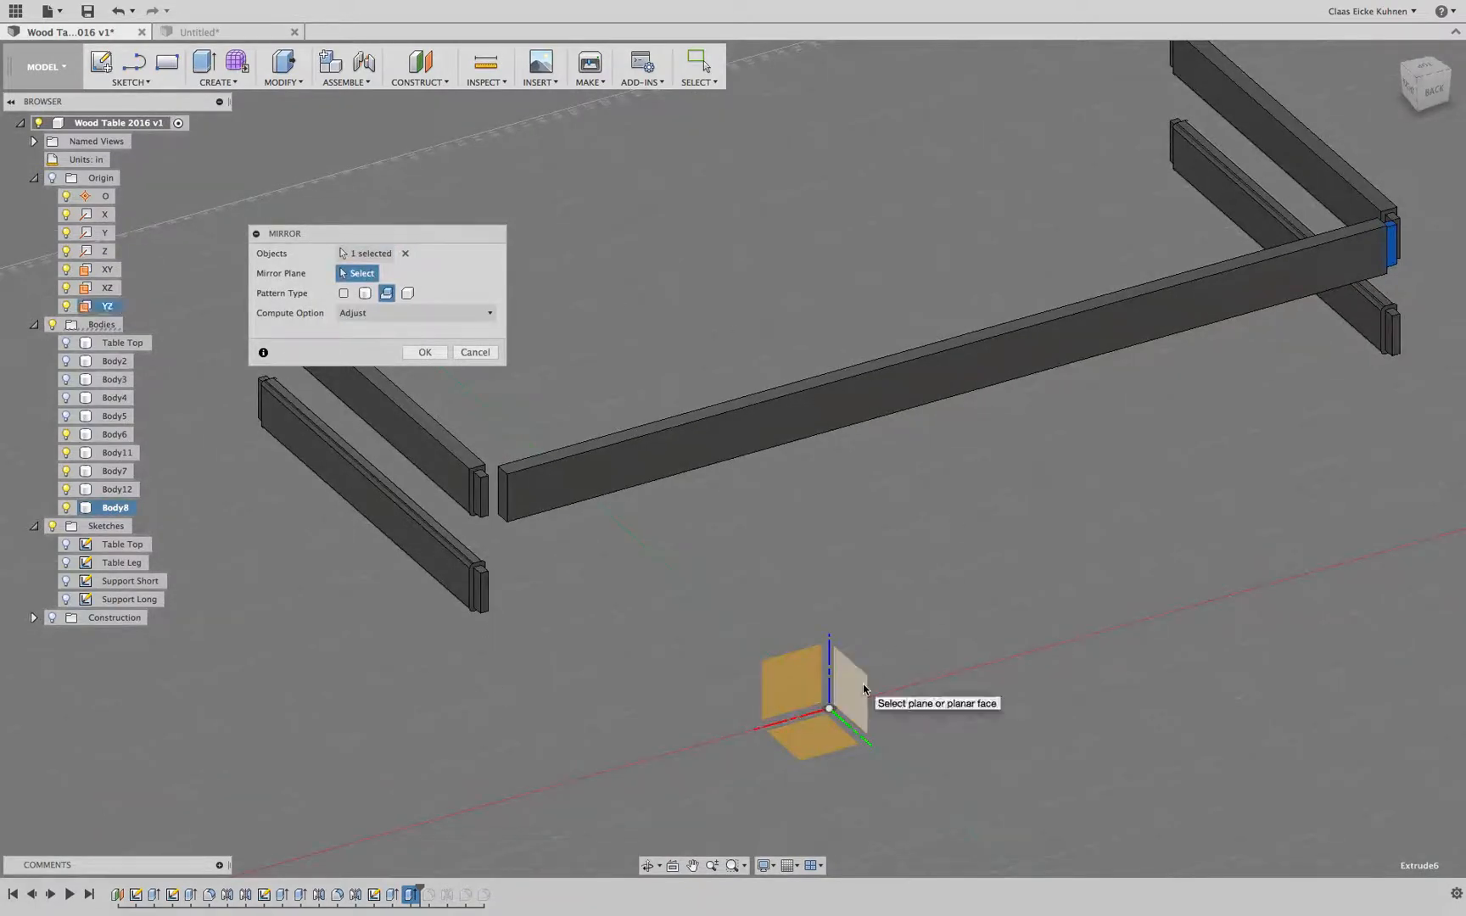
click(863, 684)
click(424, 352)
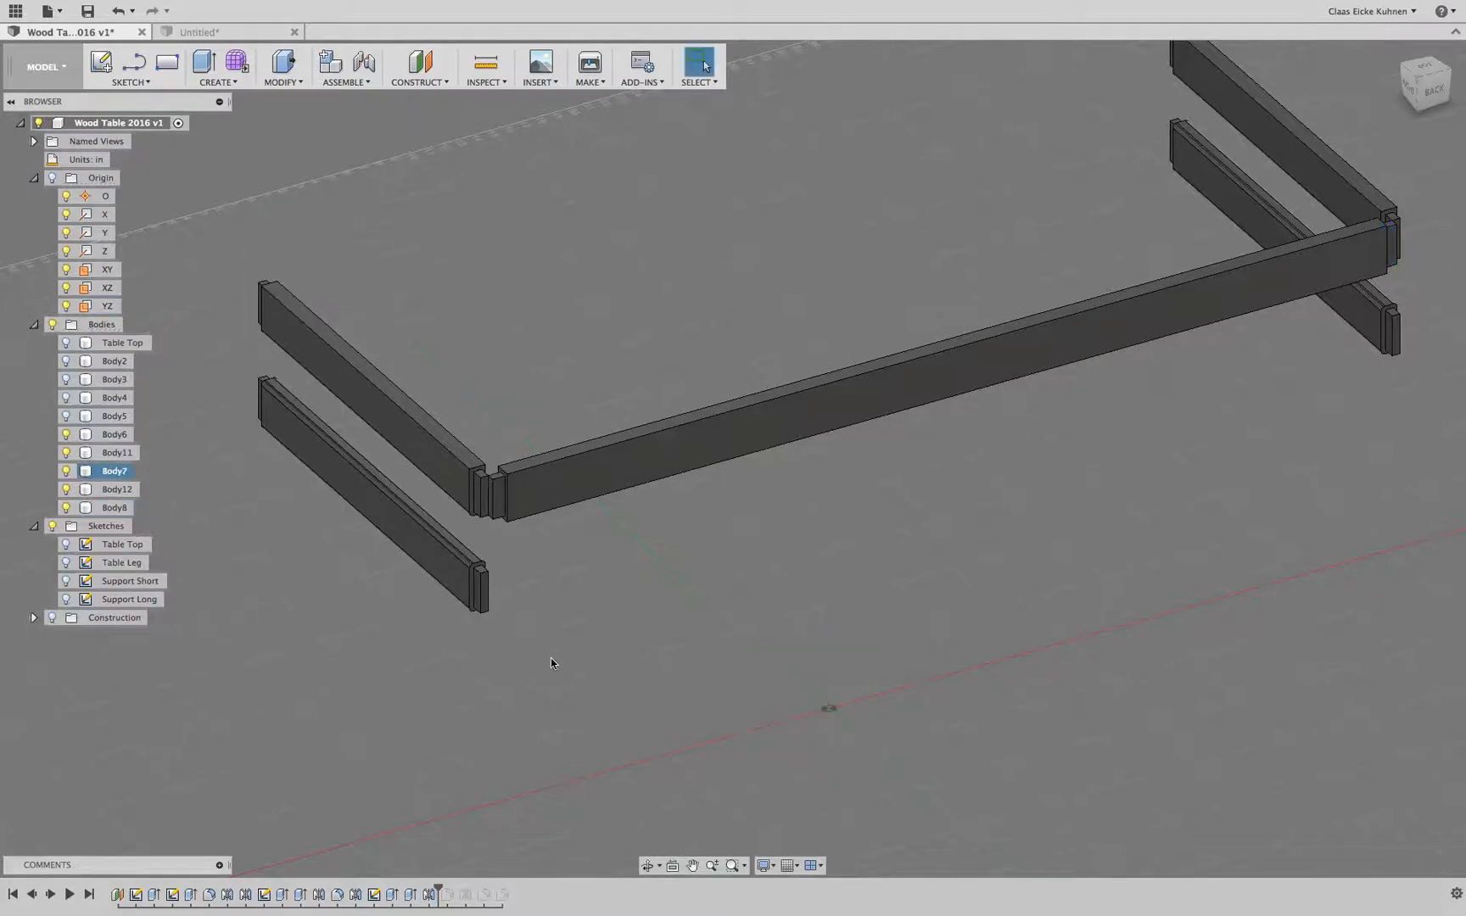
Step: Roll the timeline forward to its end and show the four leg bodies, Body2 to Body5
drag(438, 890, 464, 885)
shift+middle_drag(379, 732, 750, 630)
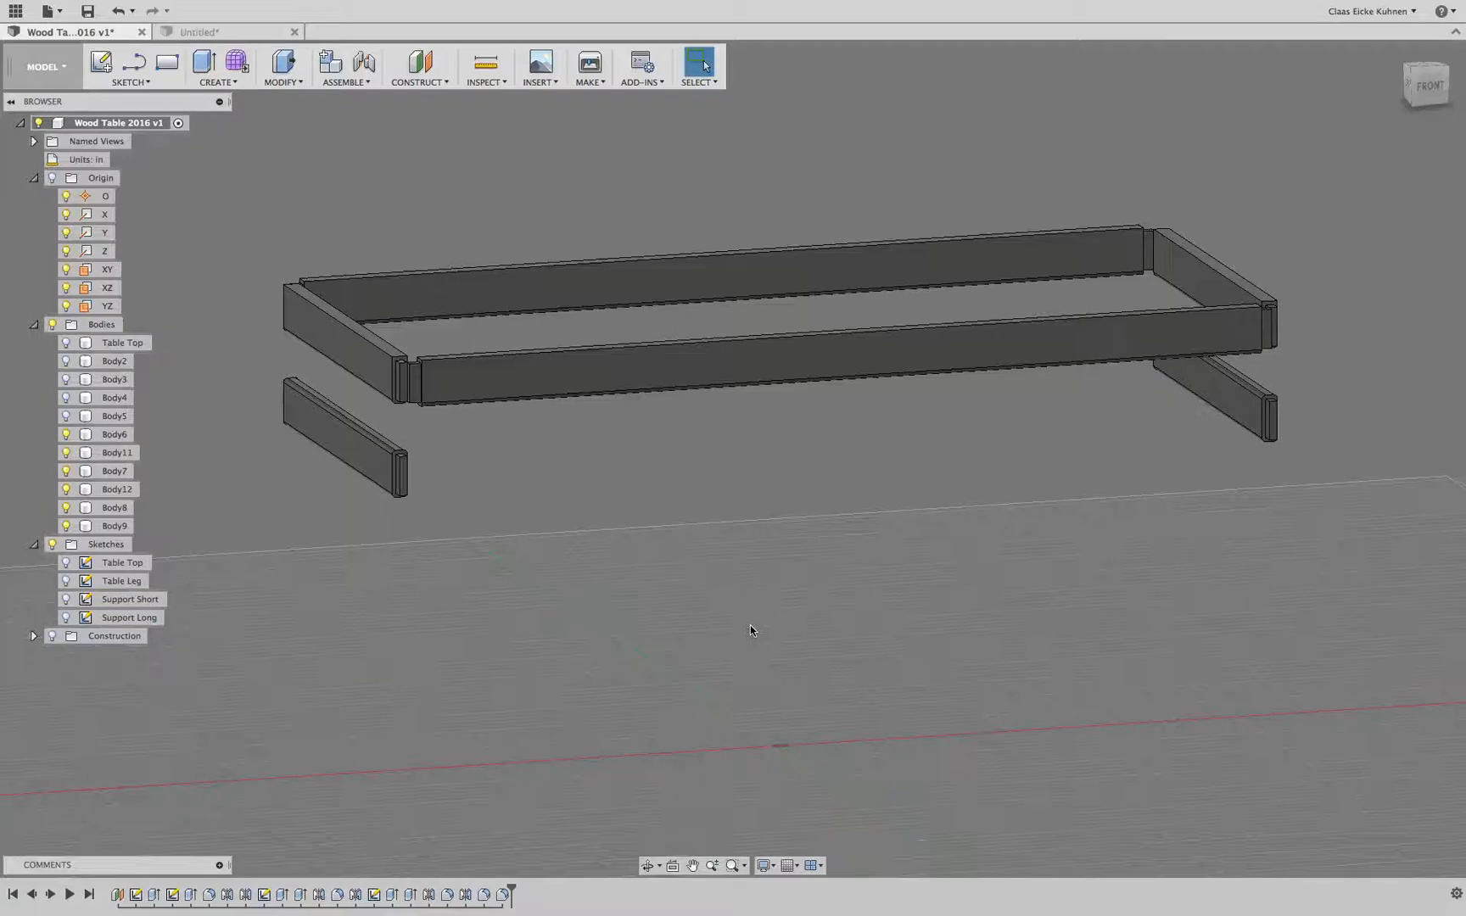
click(66, 361)
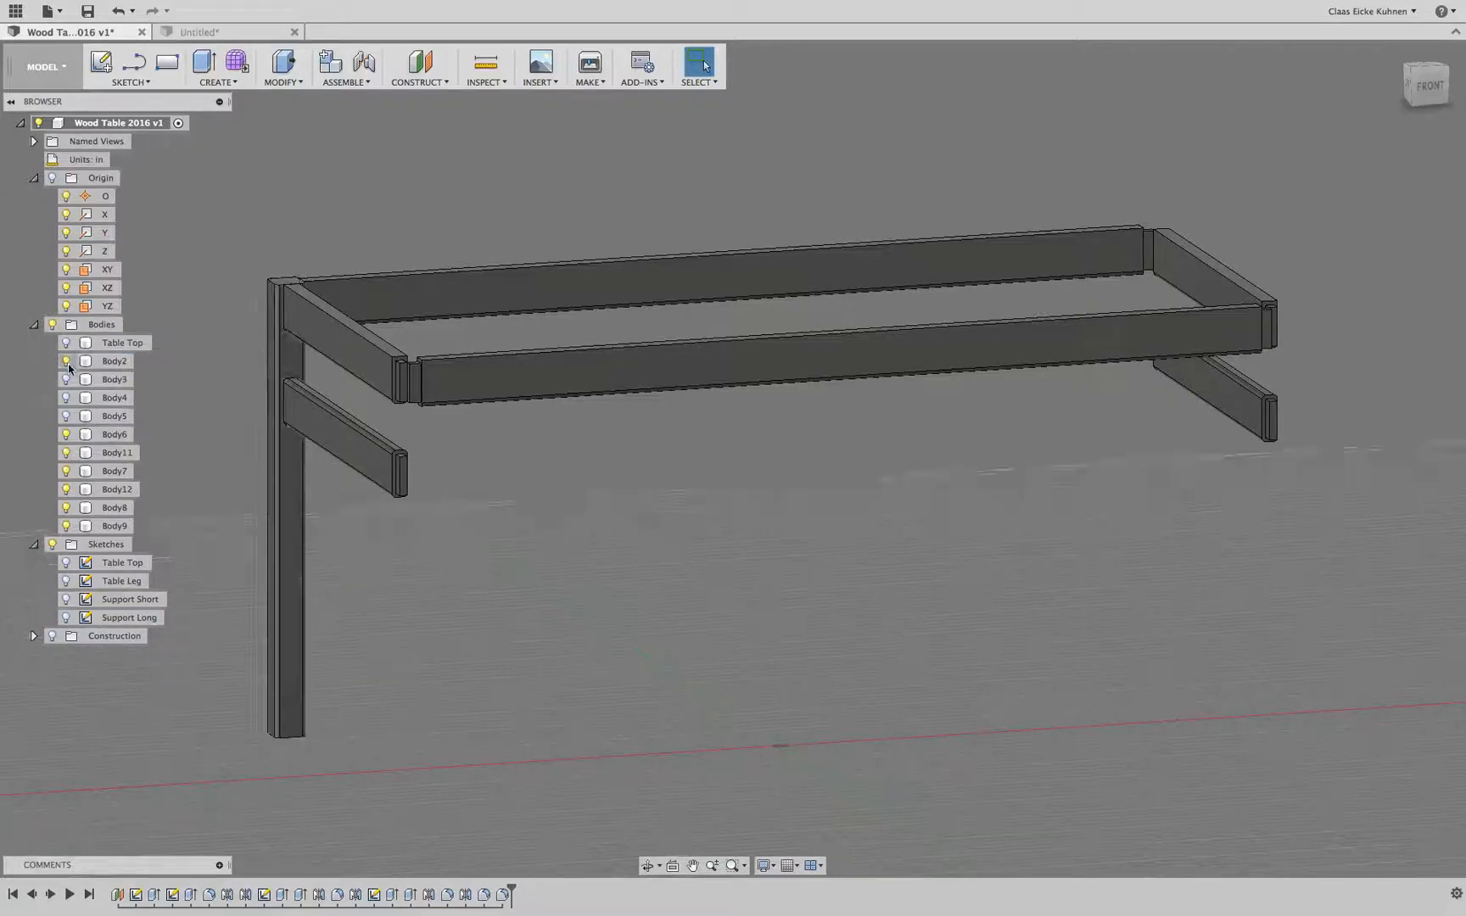
click(68, 376)
click(66, 397)
click(66, 416)
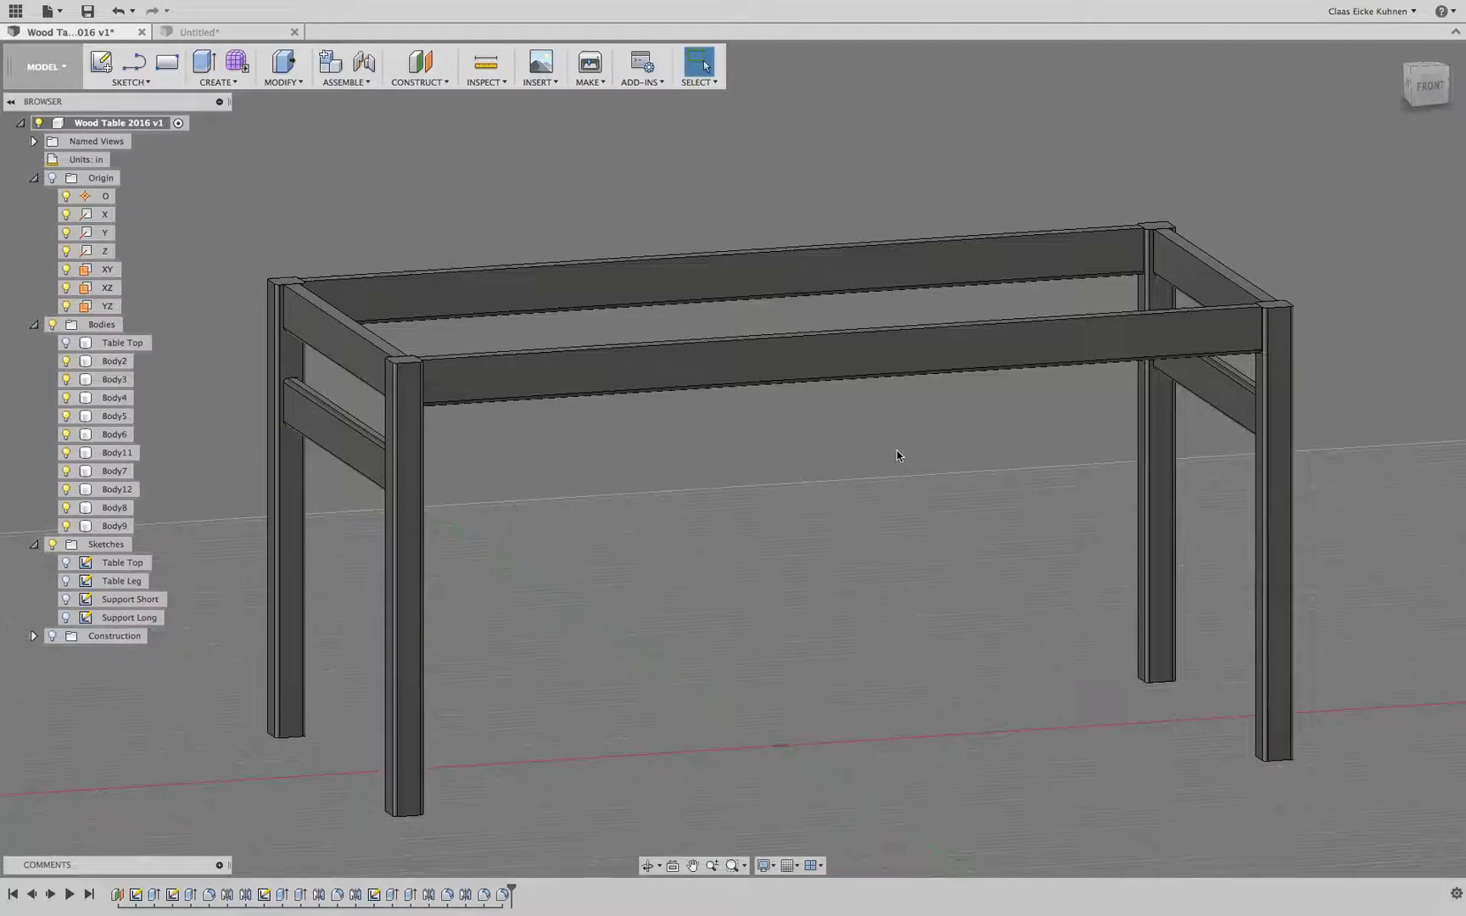
Step: Cut mortises into leg Body5 with Combine, using rails Body9, Body6 and Body11 as tools and keeping them
click(283, 68)
click(294, 211)
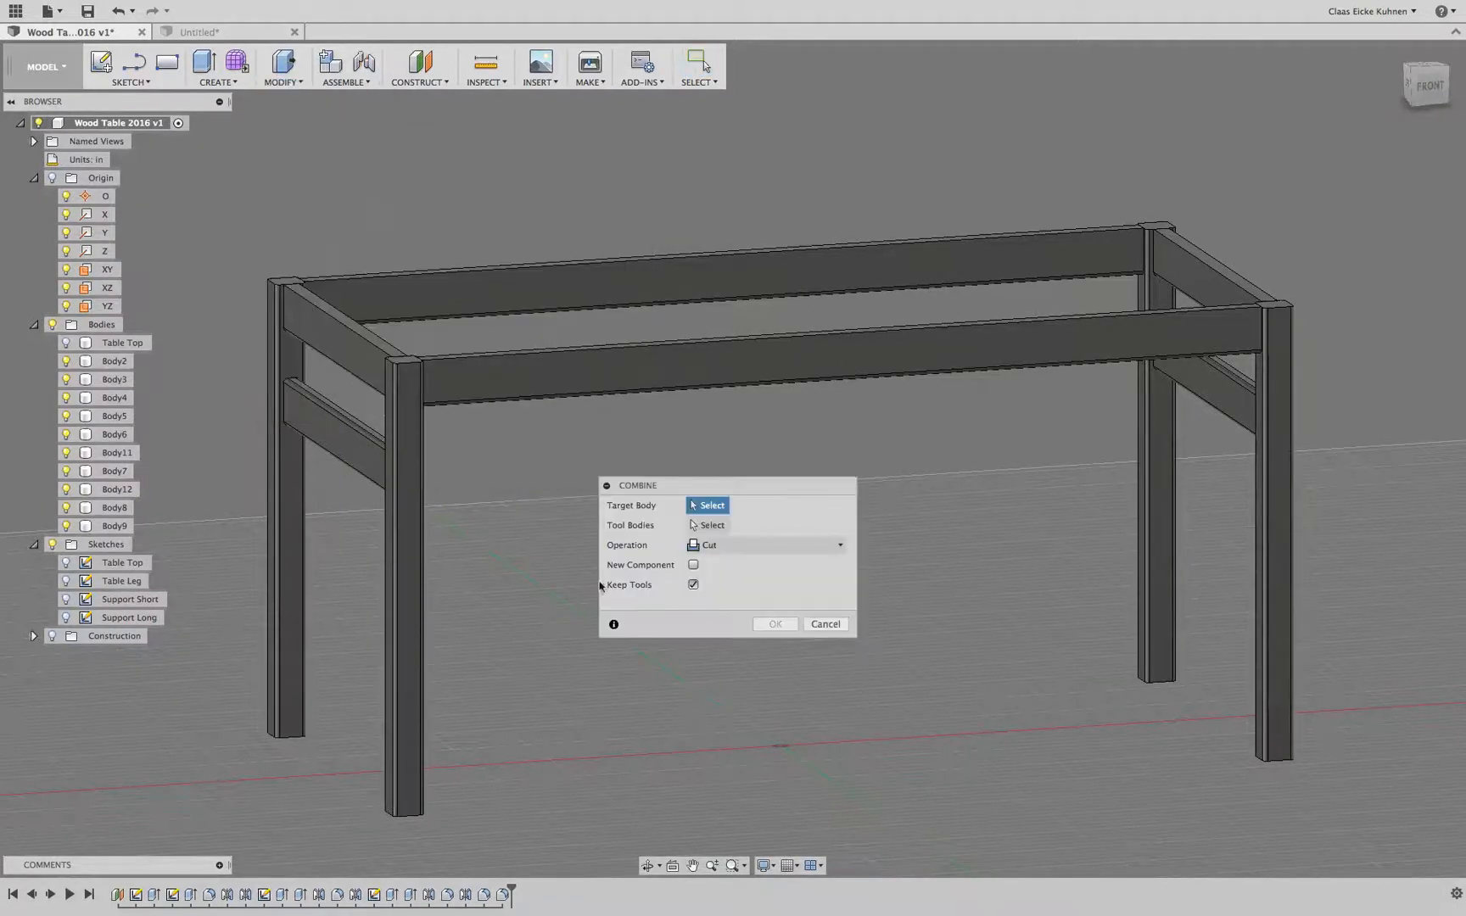
click(412, 580)
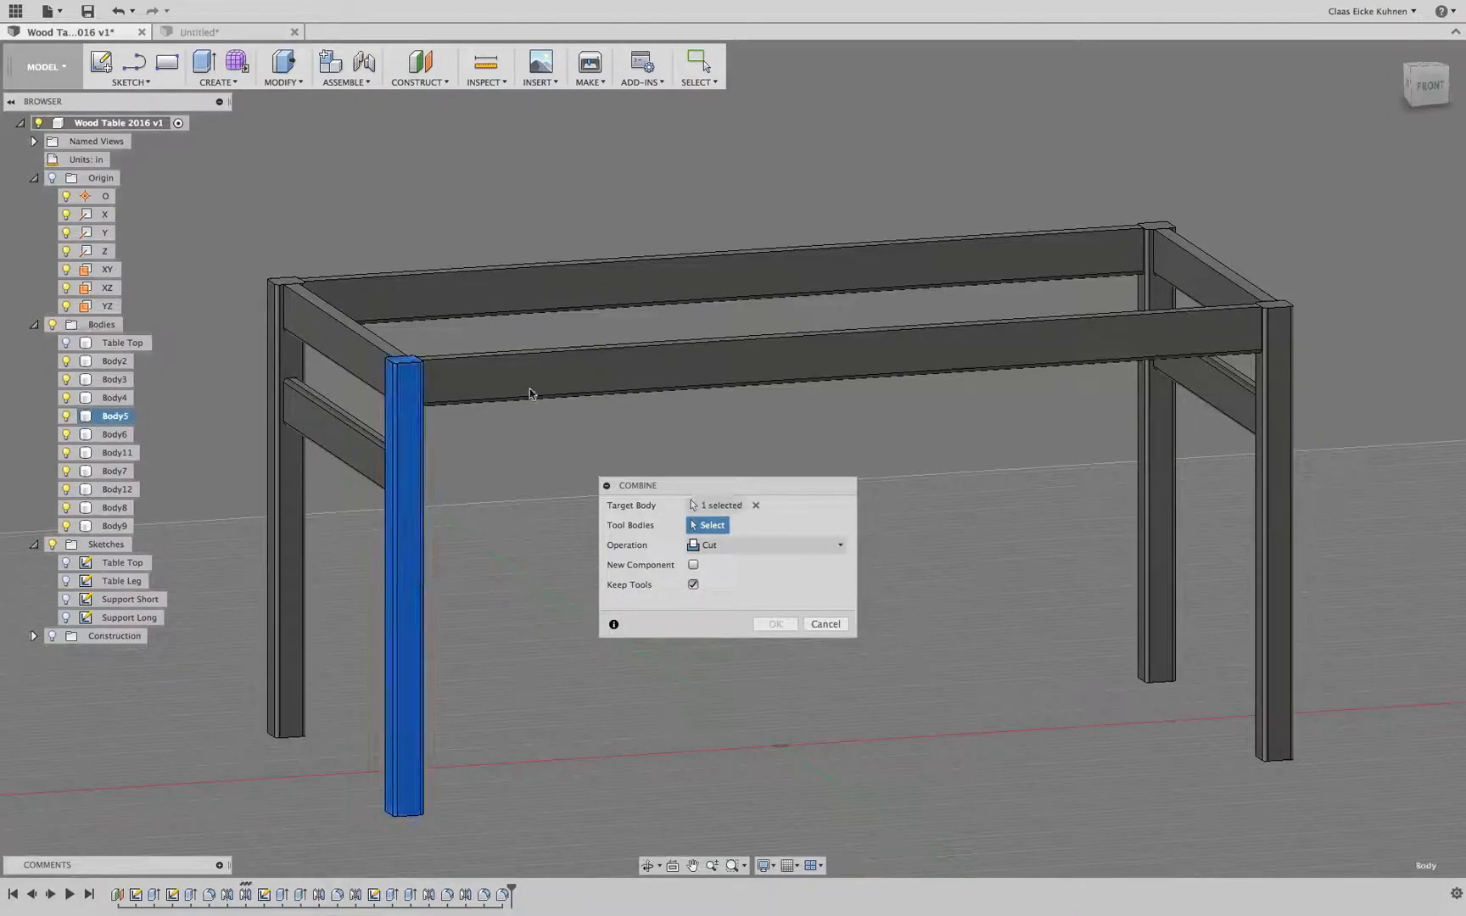
click(514, 369)
click(378, 357)
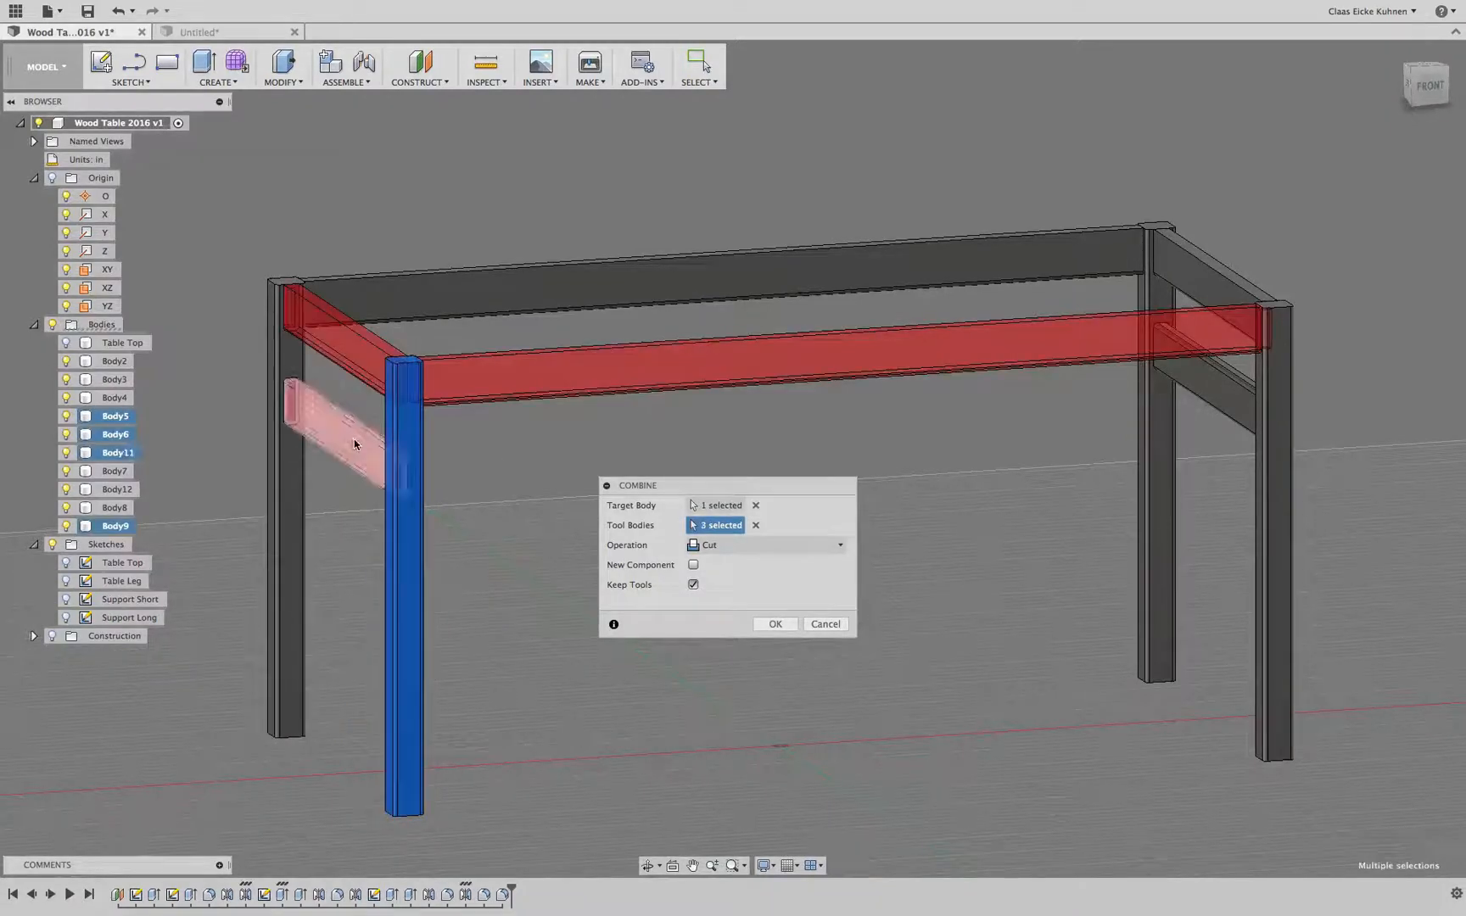
click(354, 438)
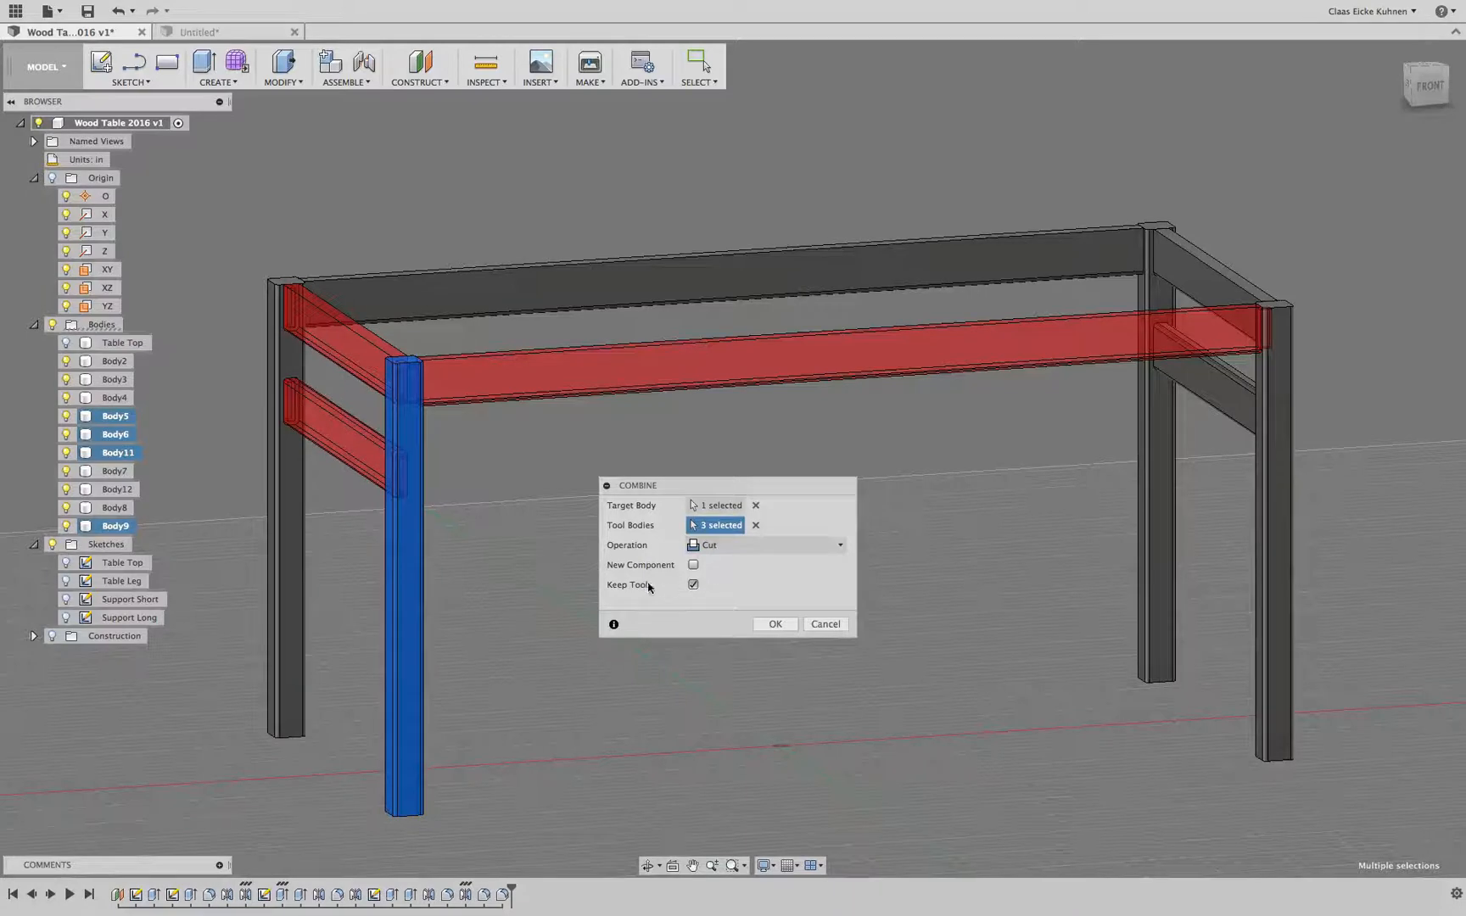
click(774, 624)
Step: Cut mortises into leg Body2 with Combine, using rails Body11, Body6 and Body8 as tools and keeping them
right_click(529, 545)
click(525, 486)
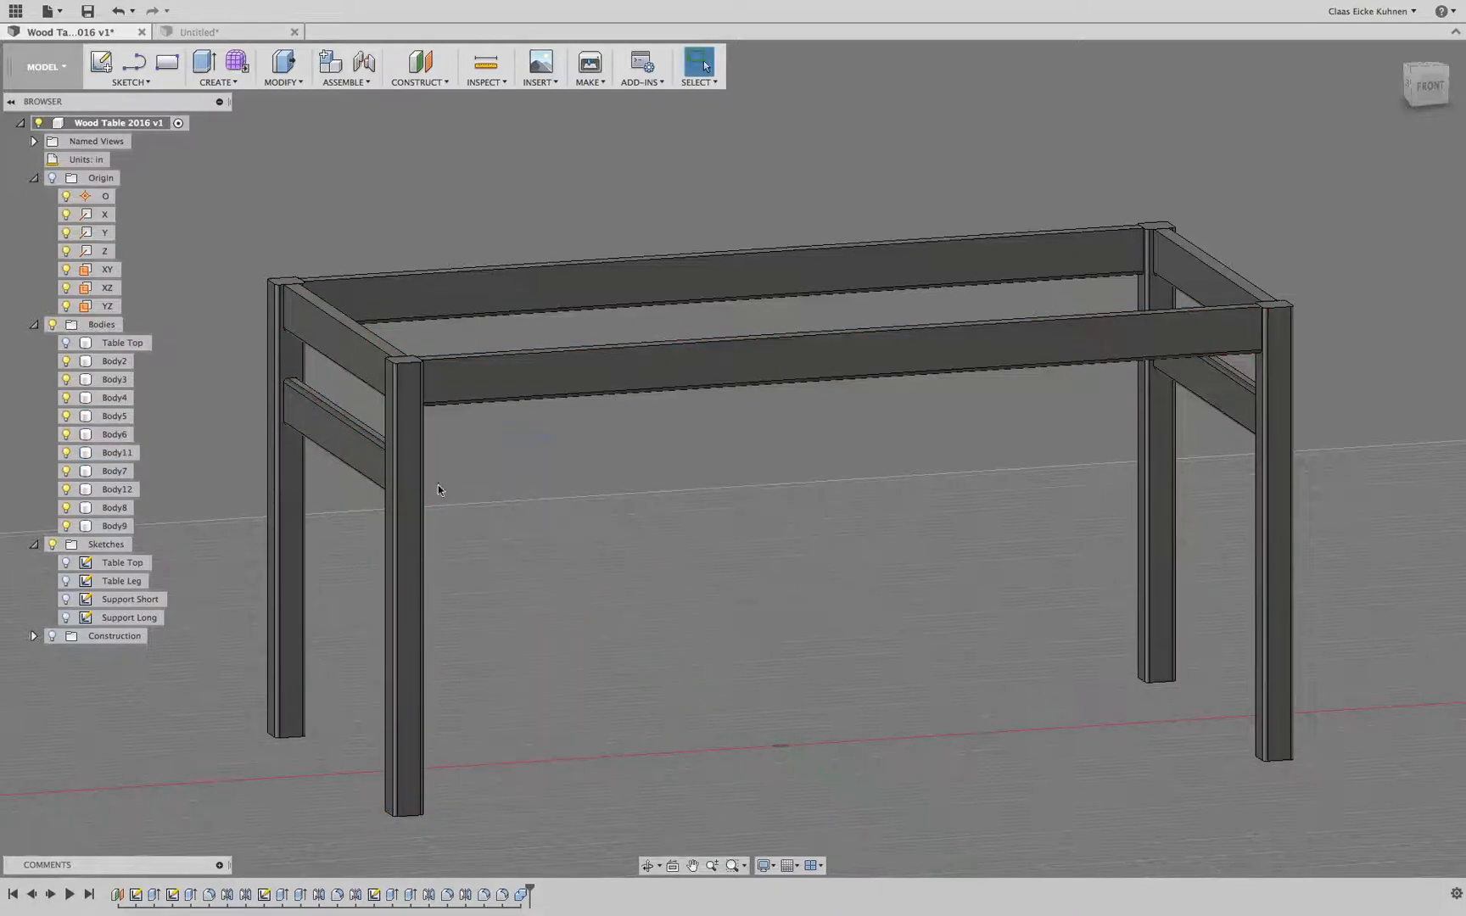
click(288, 498)
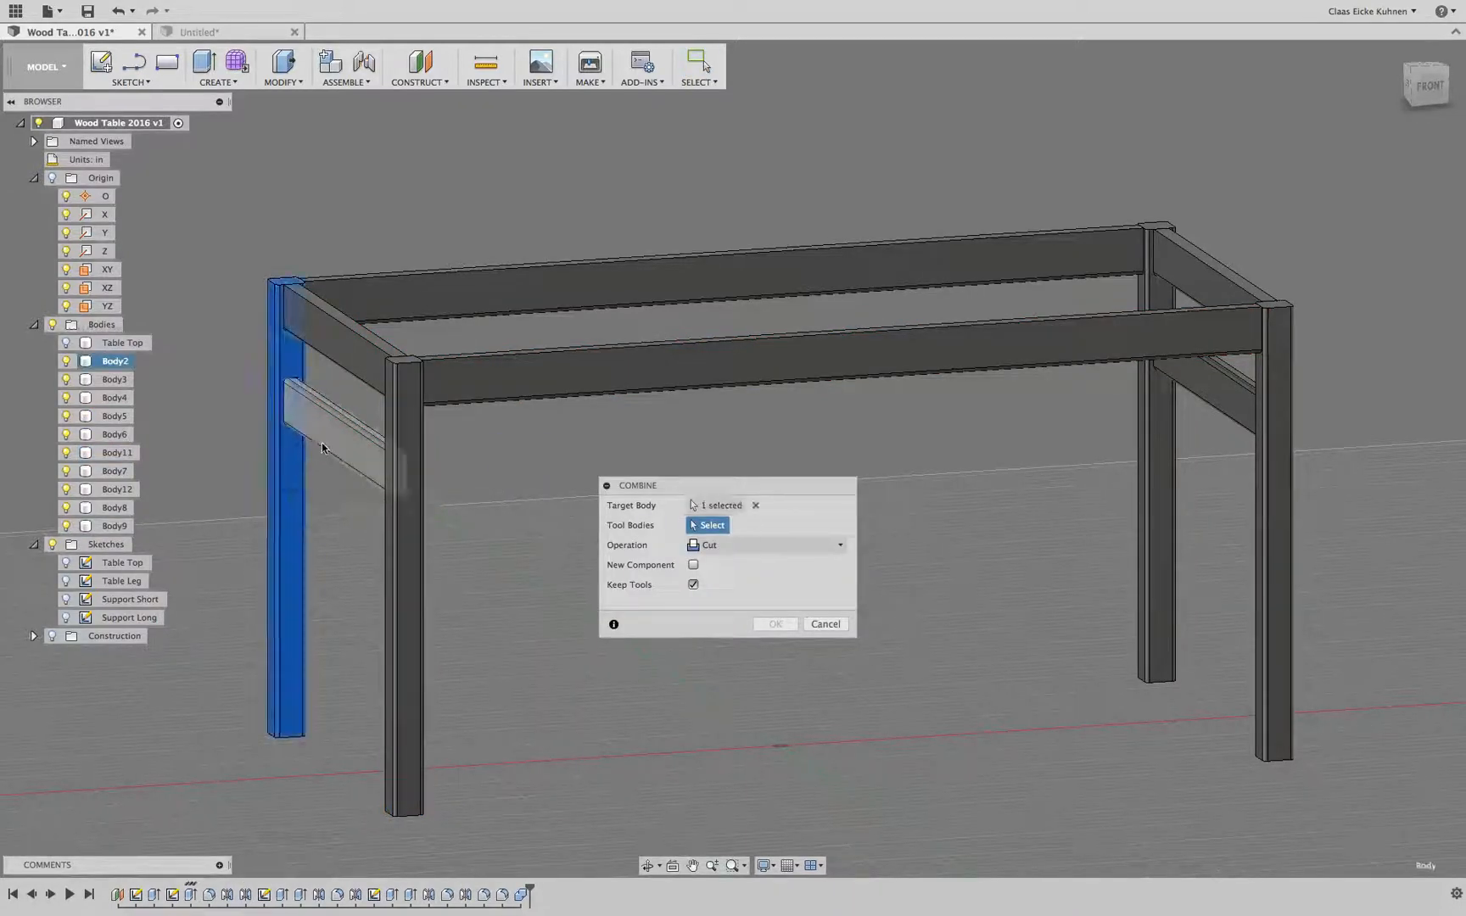
click(370, 450)
click(339, 349)
click(435, 295)
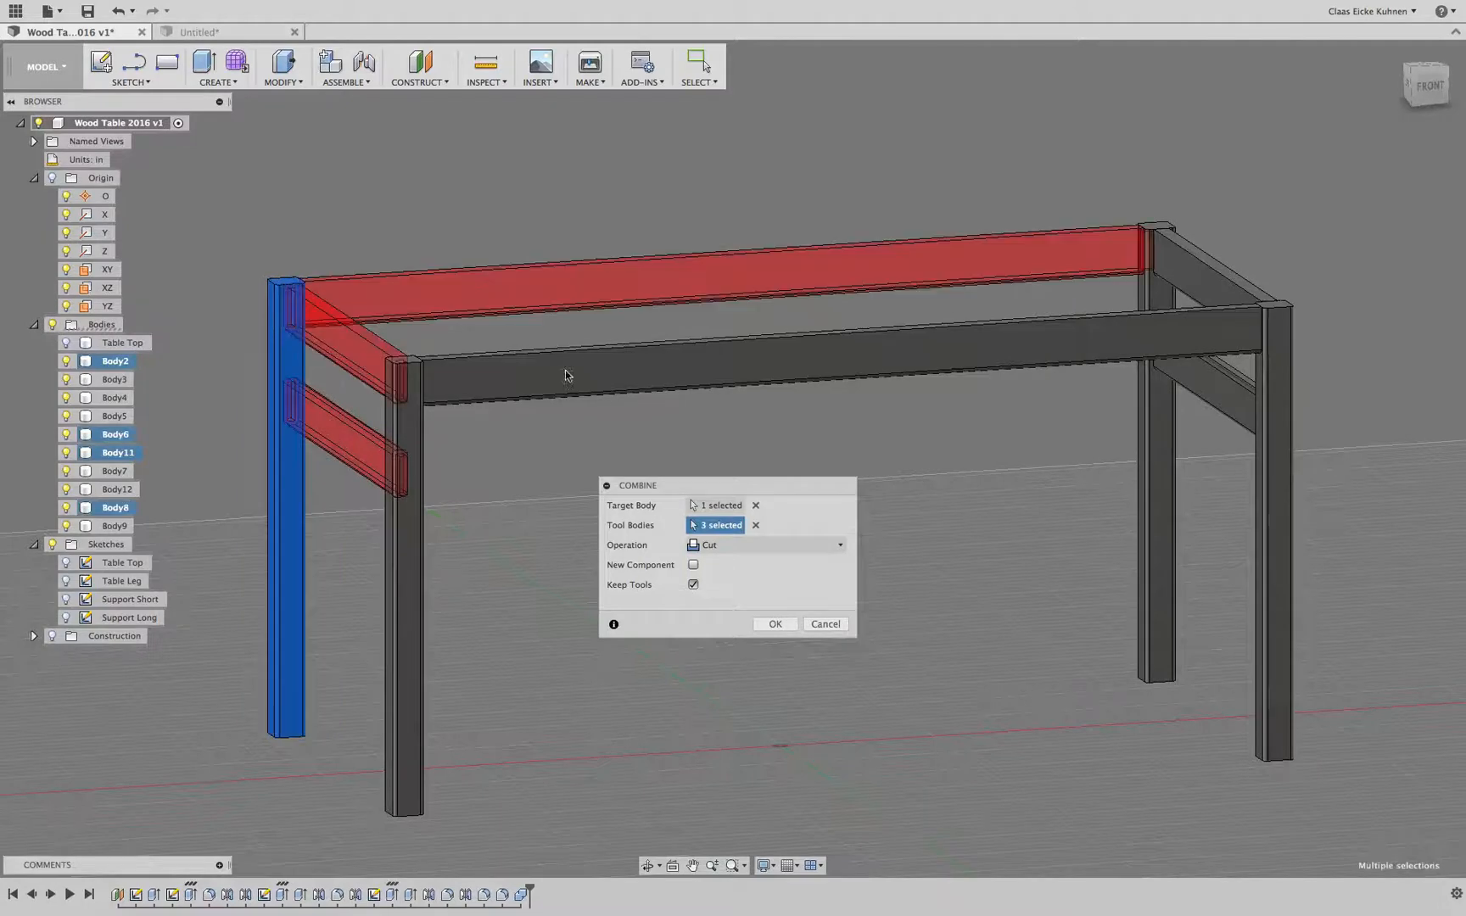
click(784, 626)
Step: Cut mortises into leg Body3 with Combine, using rails Body7, Body8 and Body12 as tools and keeping them
right_click(1050, 486)
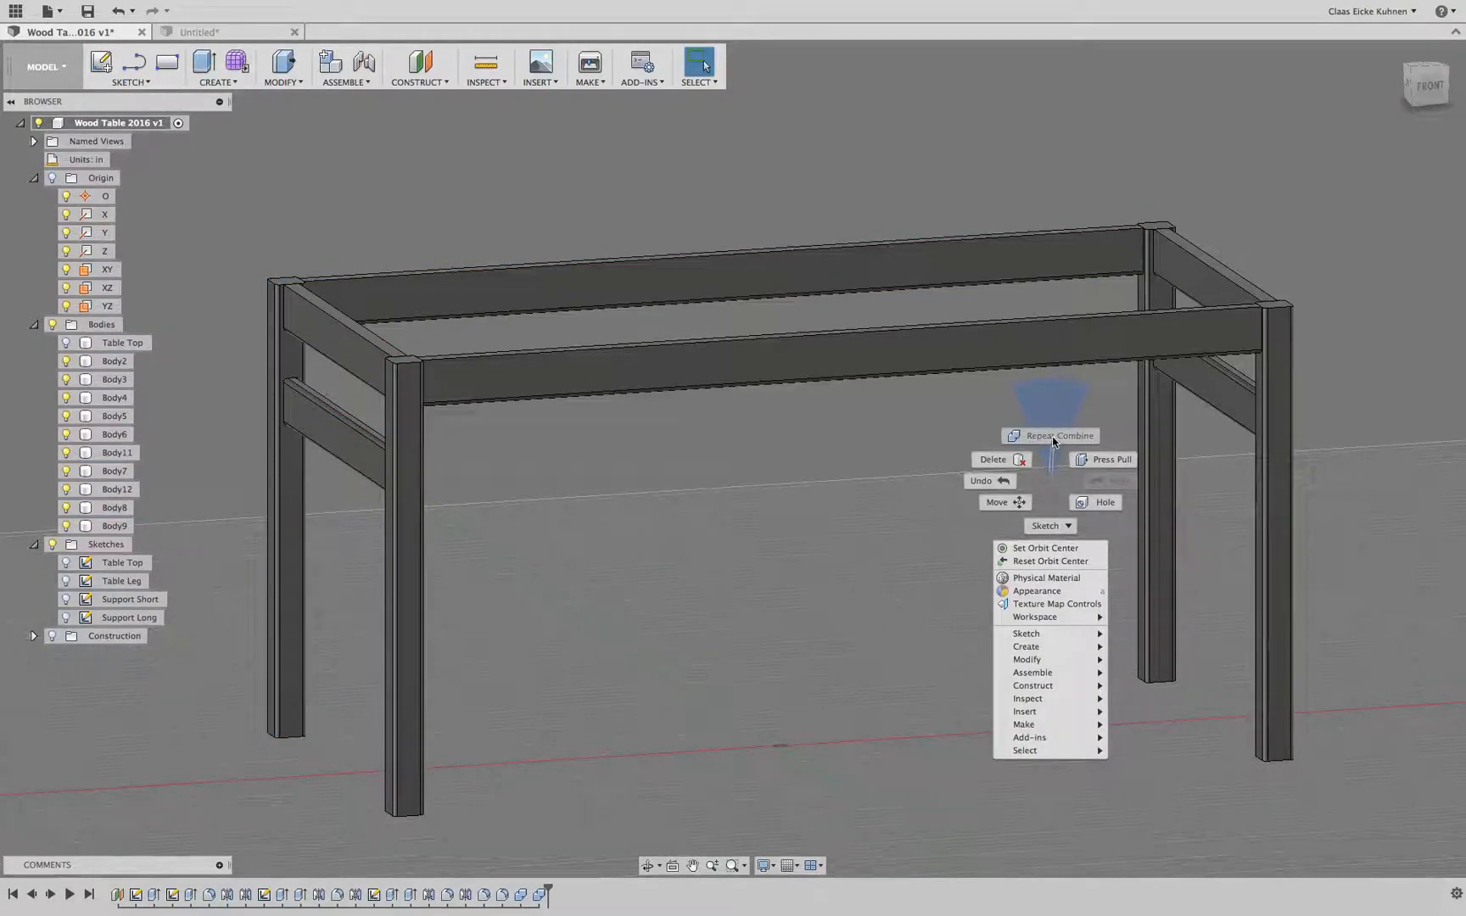
click(1055, 437)
click(1154, 421)
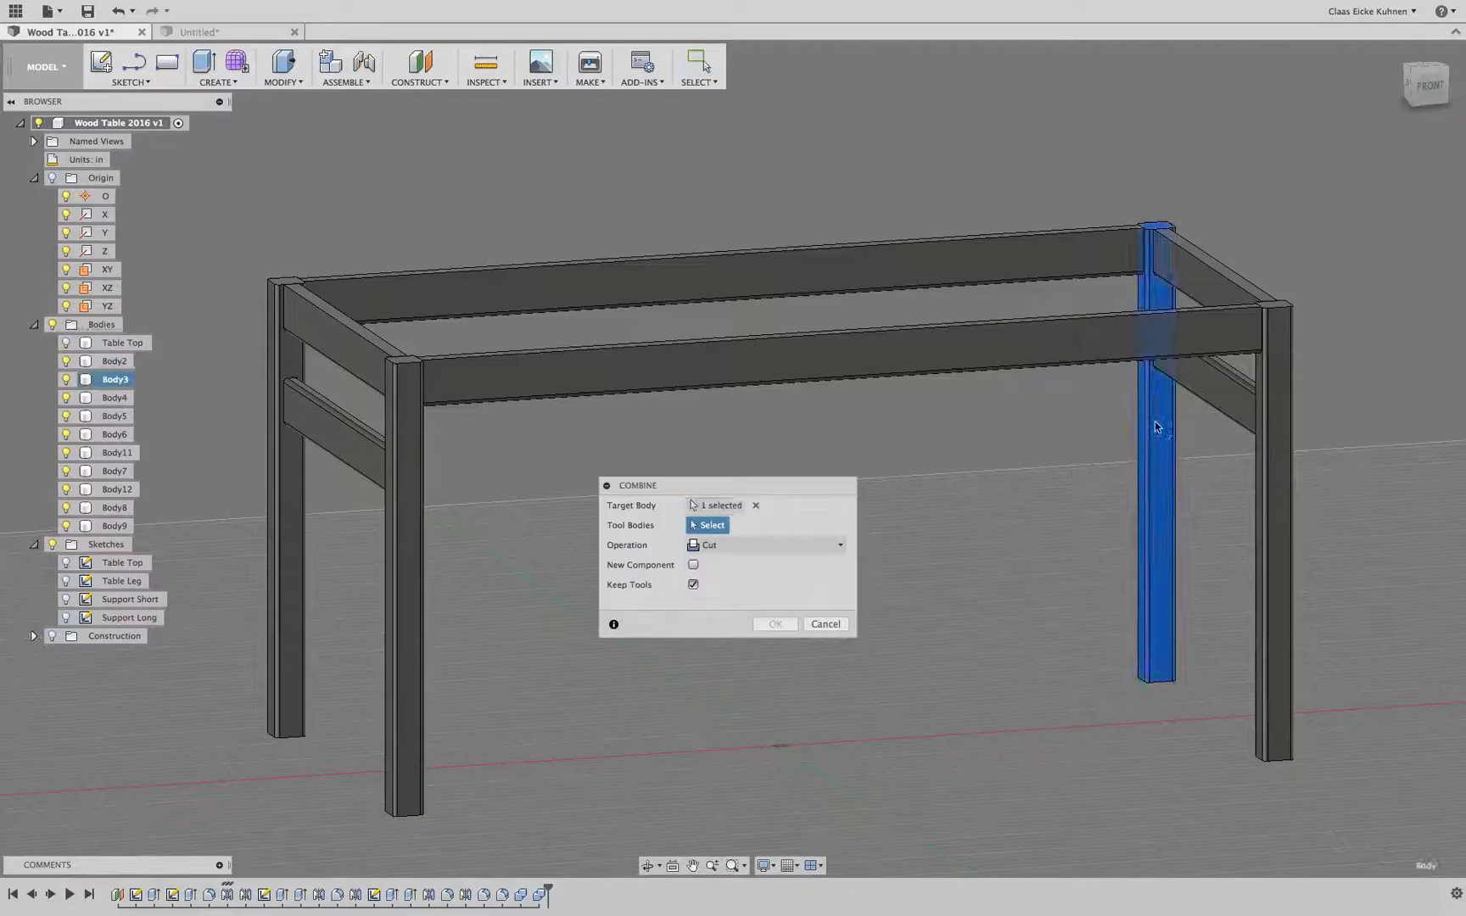
click(1188, 288)
click(1109, 263)
click(1213, 399)
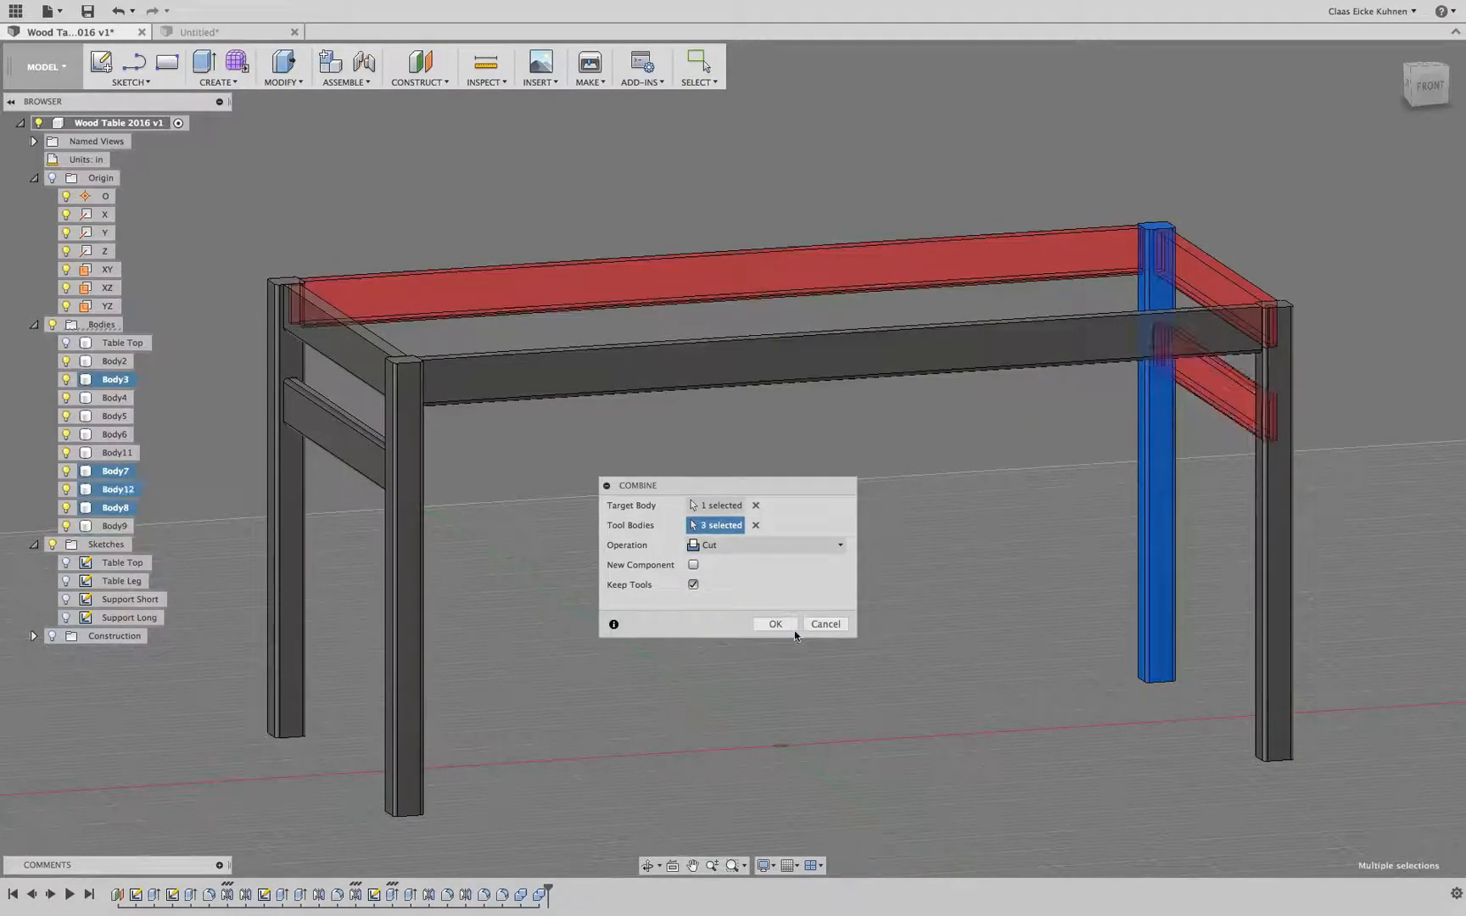
click(789, 627)
Step: Cut mortises into leg Body4 with Combine, using rails Body12, Body9 and Body7 as tools and keeping them
right_click(995, 463)
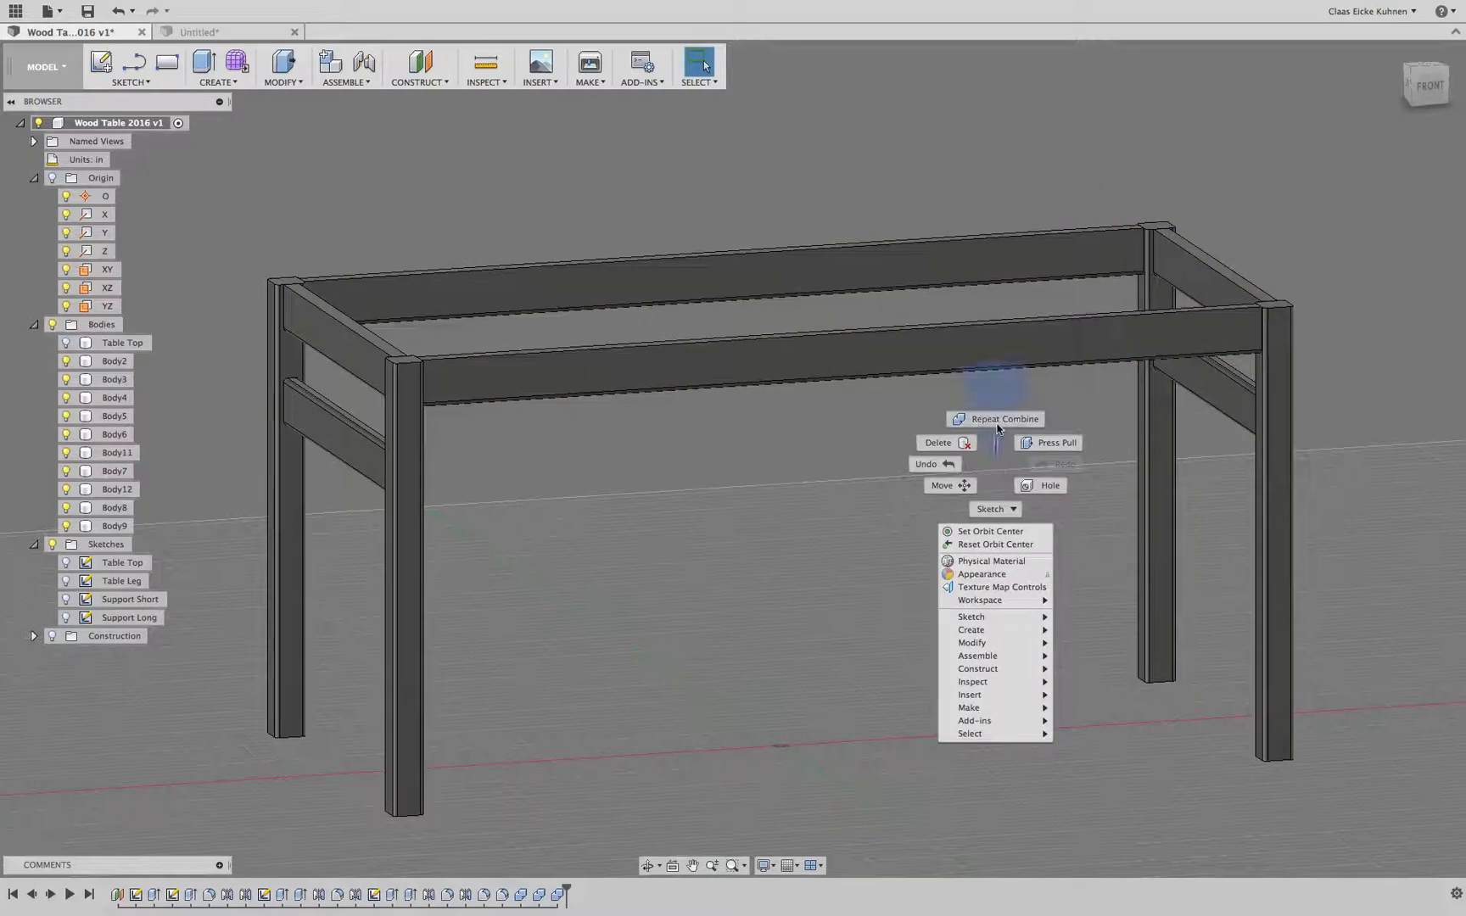
click(998, 429)
click(1282, 387)
click(1233, 396)
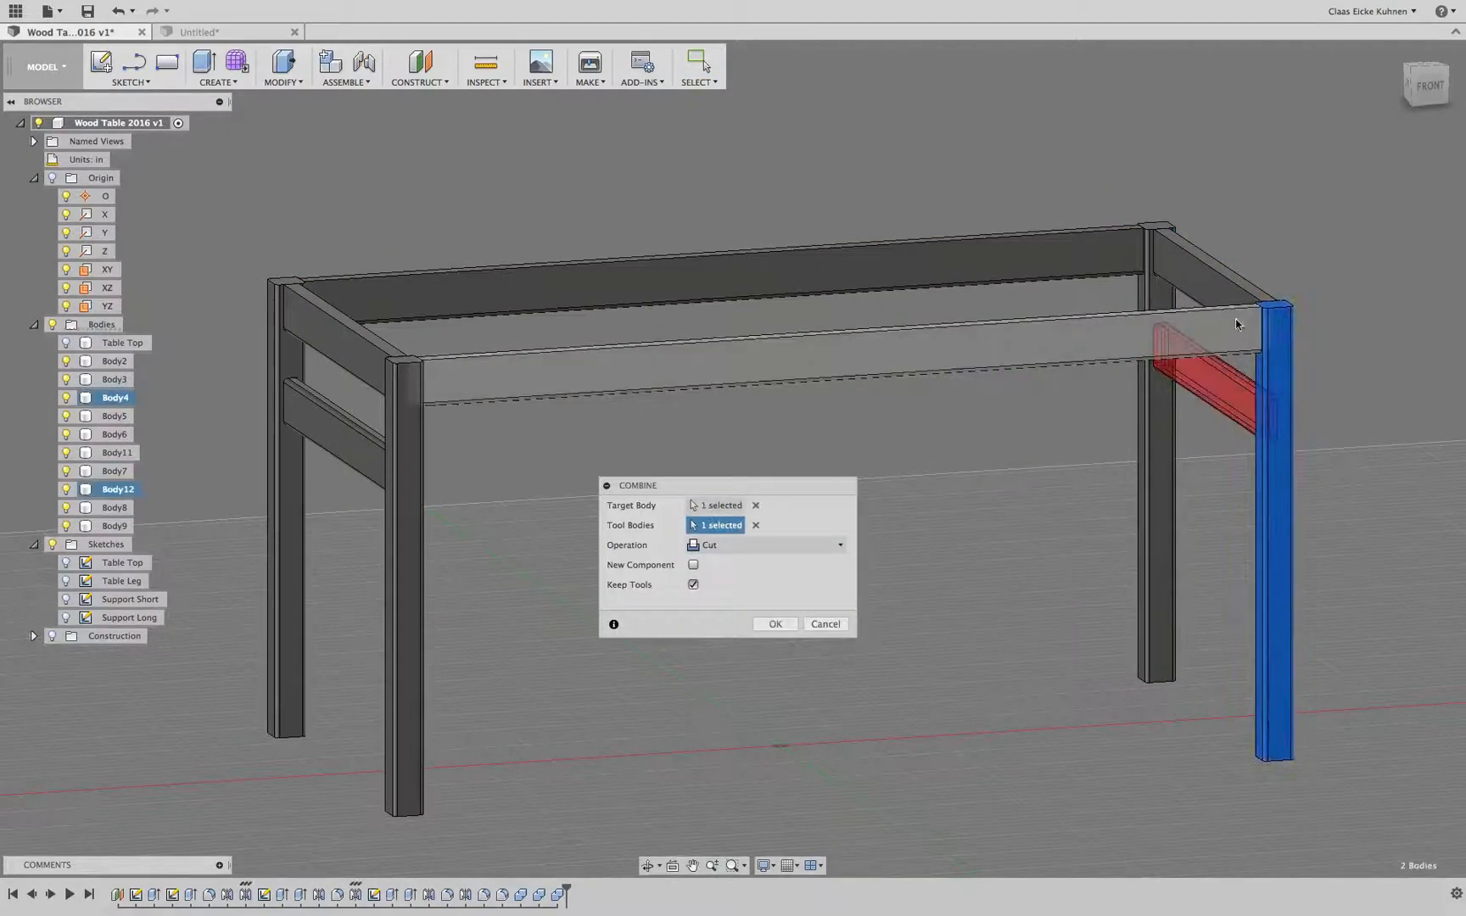
click(1236, 327)
click(1222, 285)
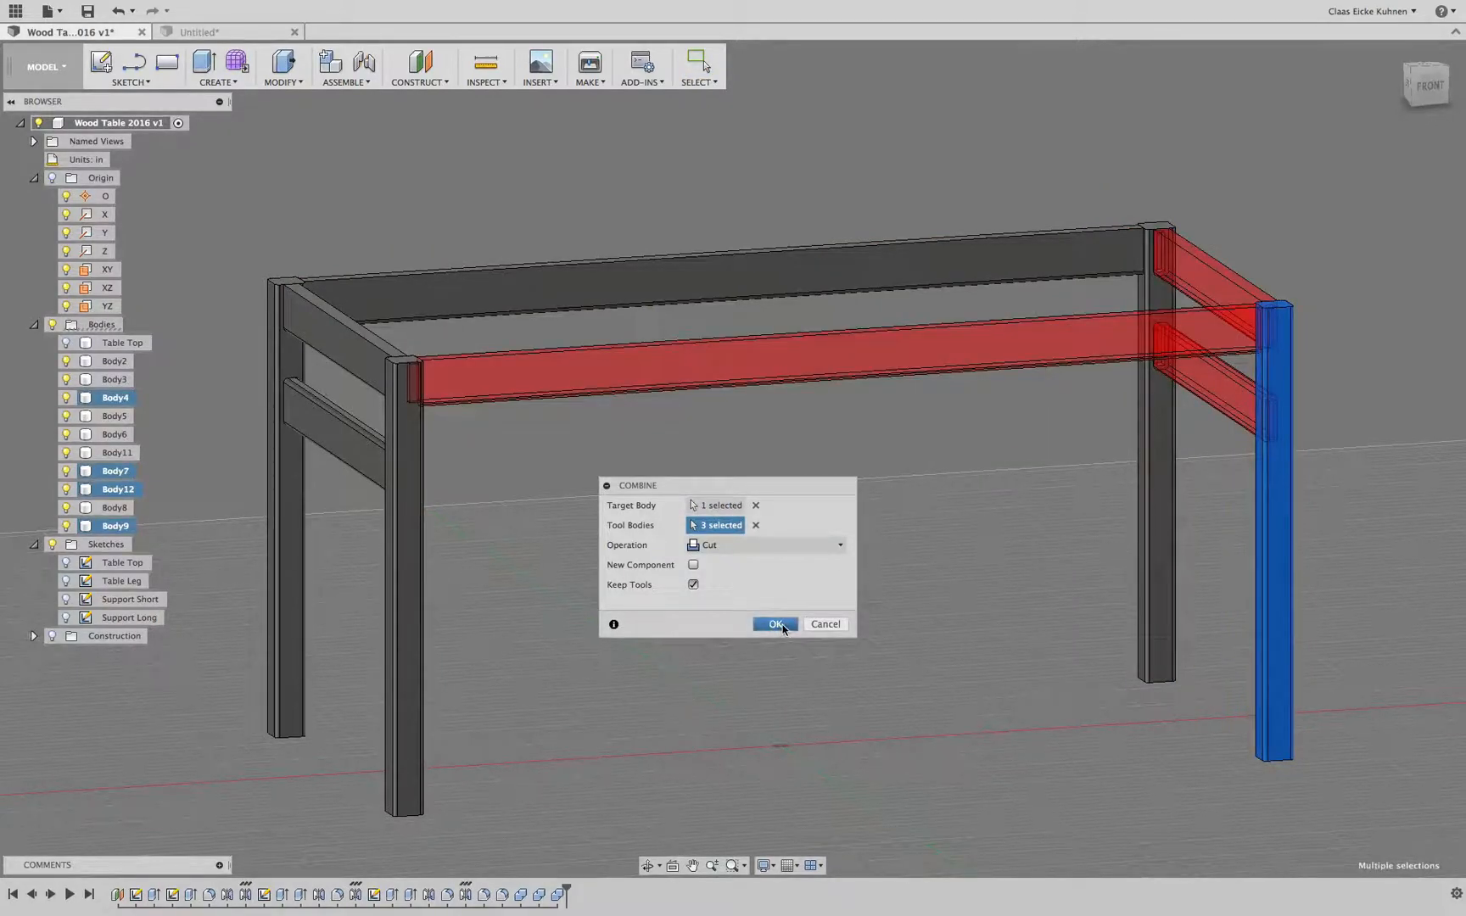
click(775, 625)
Step: Add the Combine command to the Modify group of the toolbar
click(296, 83)
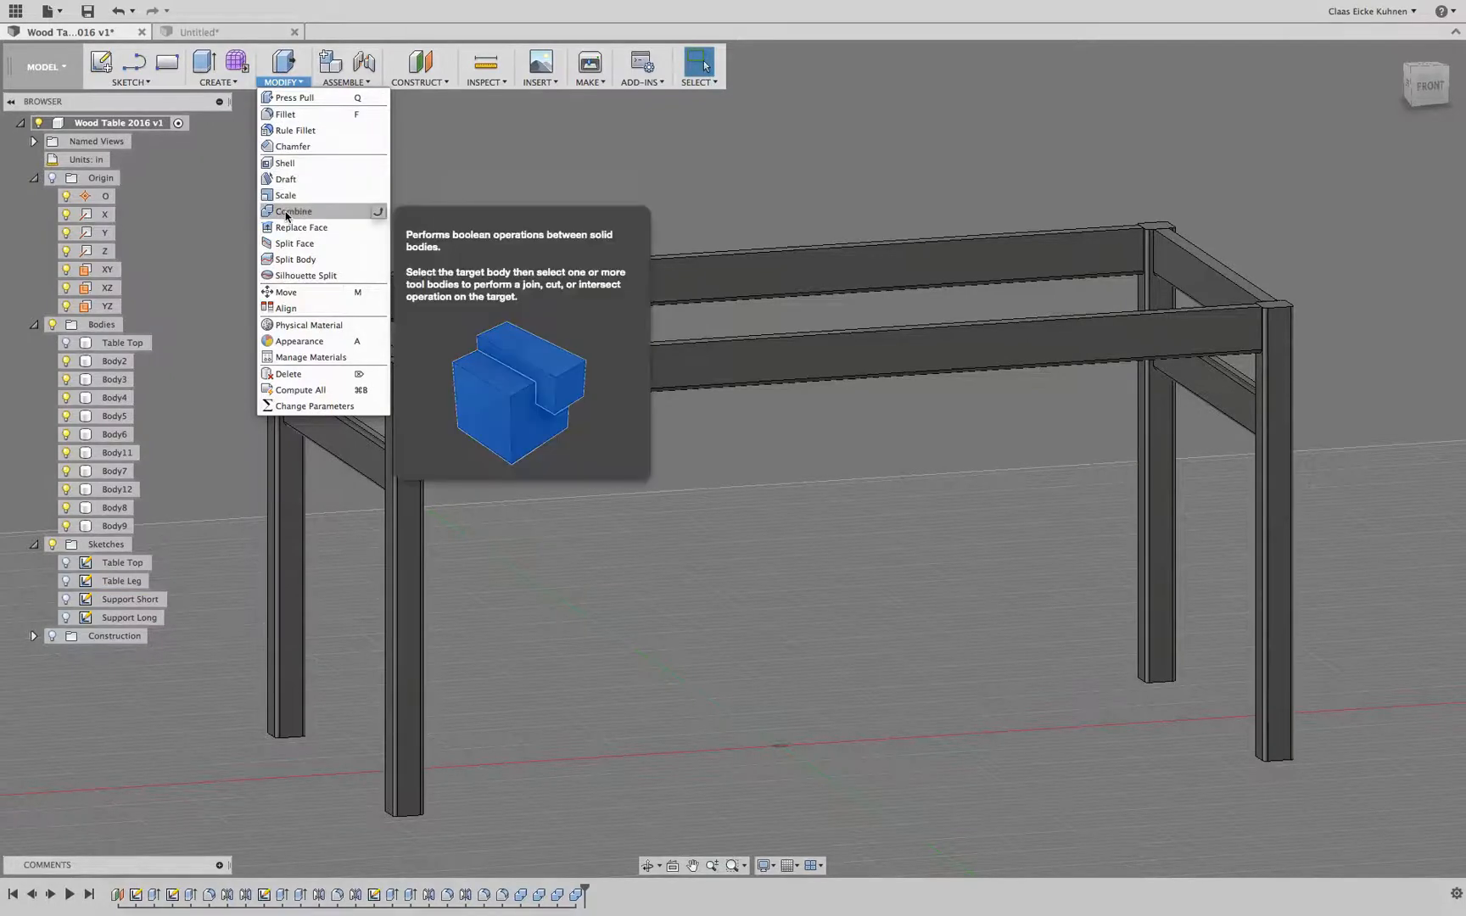
click(378, 212)
click(782, 130)
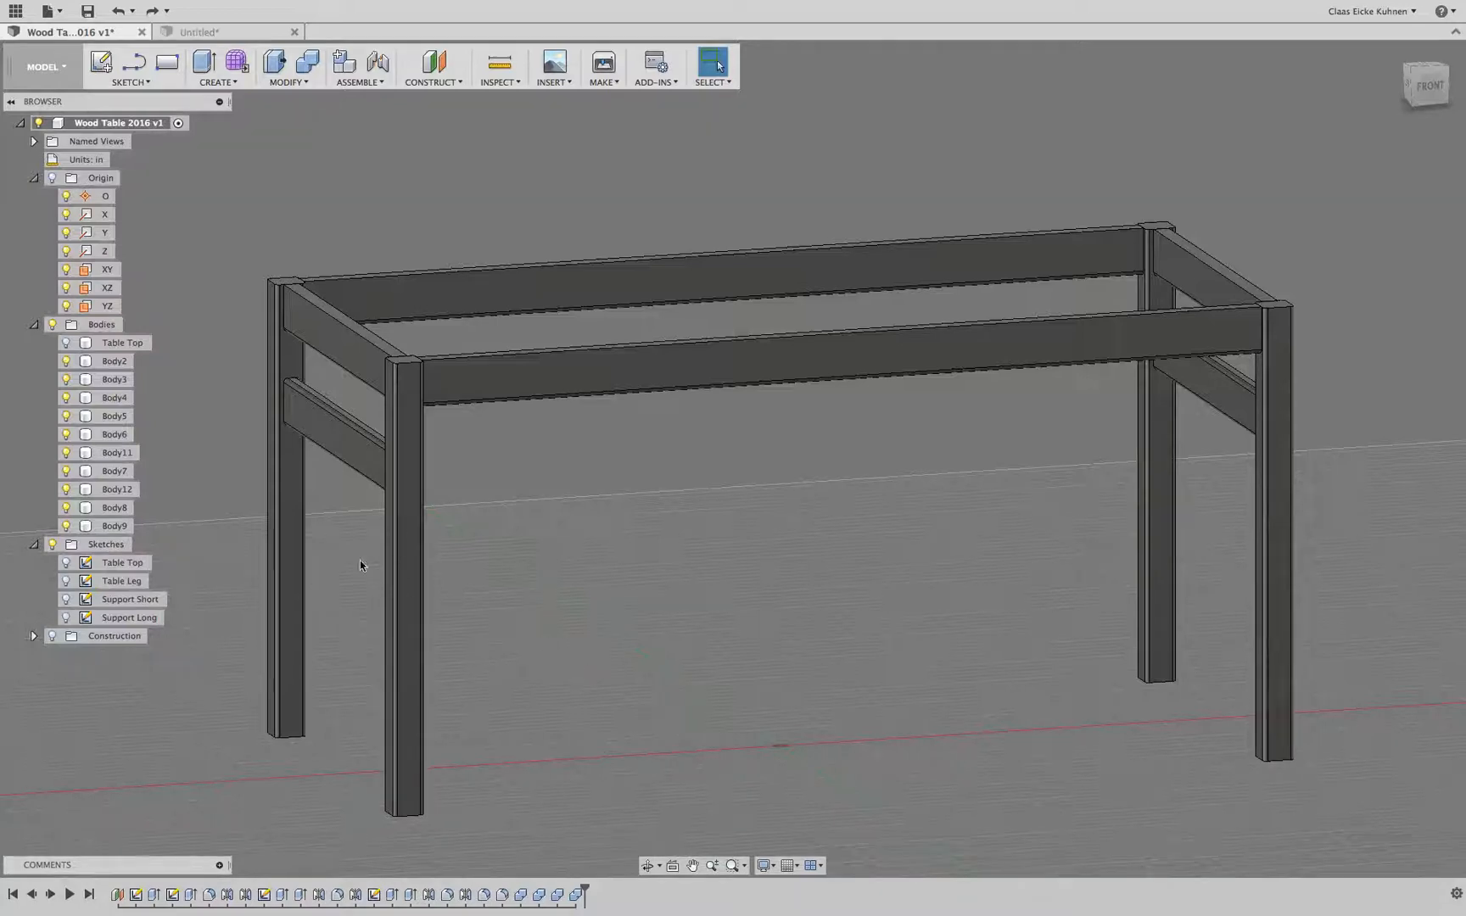
Step: Show the table top and move its fillets, Fillet2 and Fillet3, directly after Extrude1 in the timeline
click(66, 343)
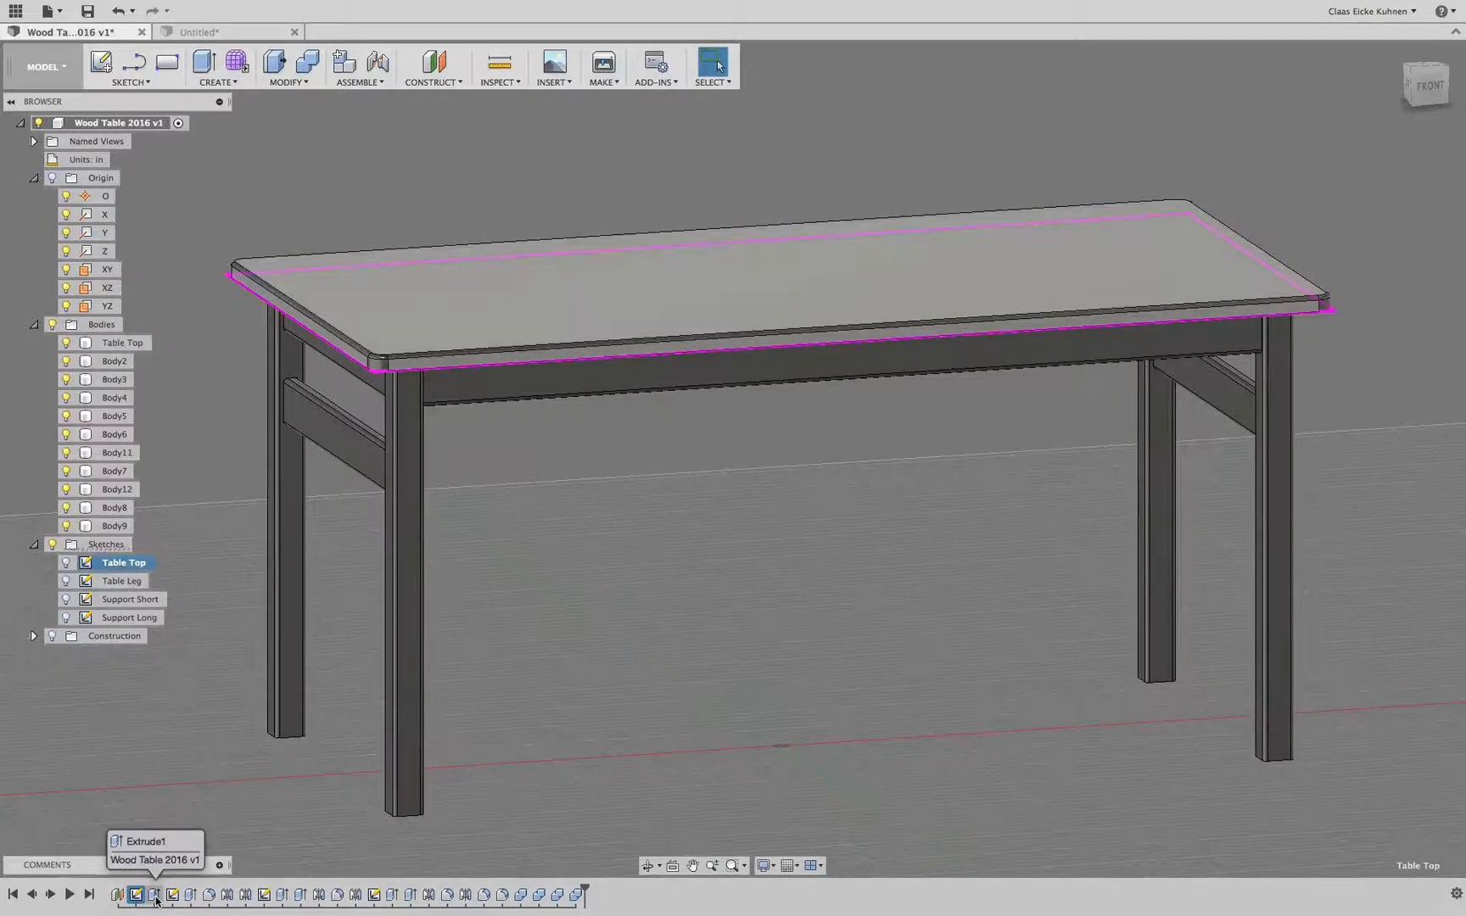
click(155, 896)
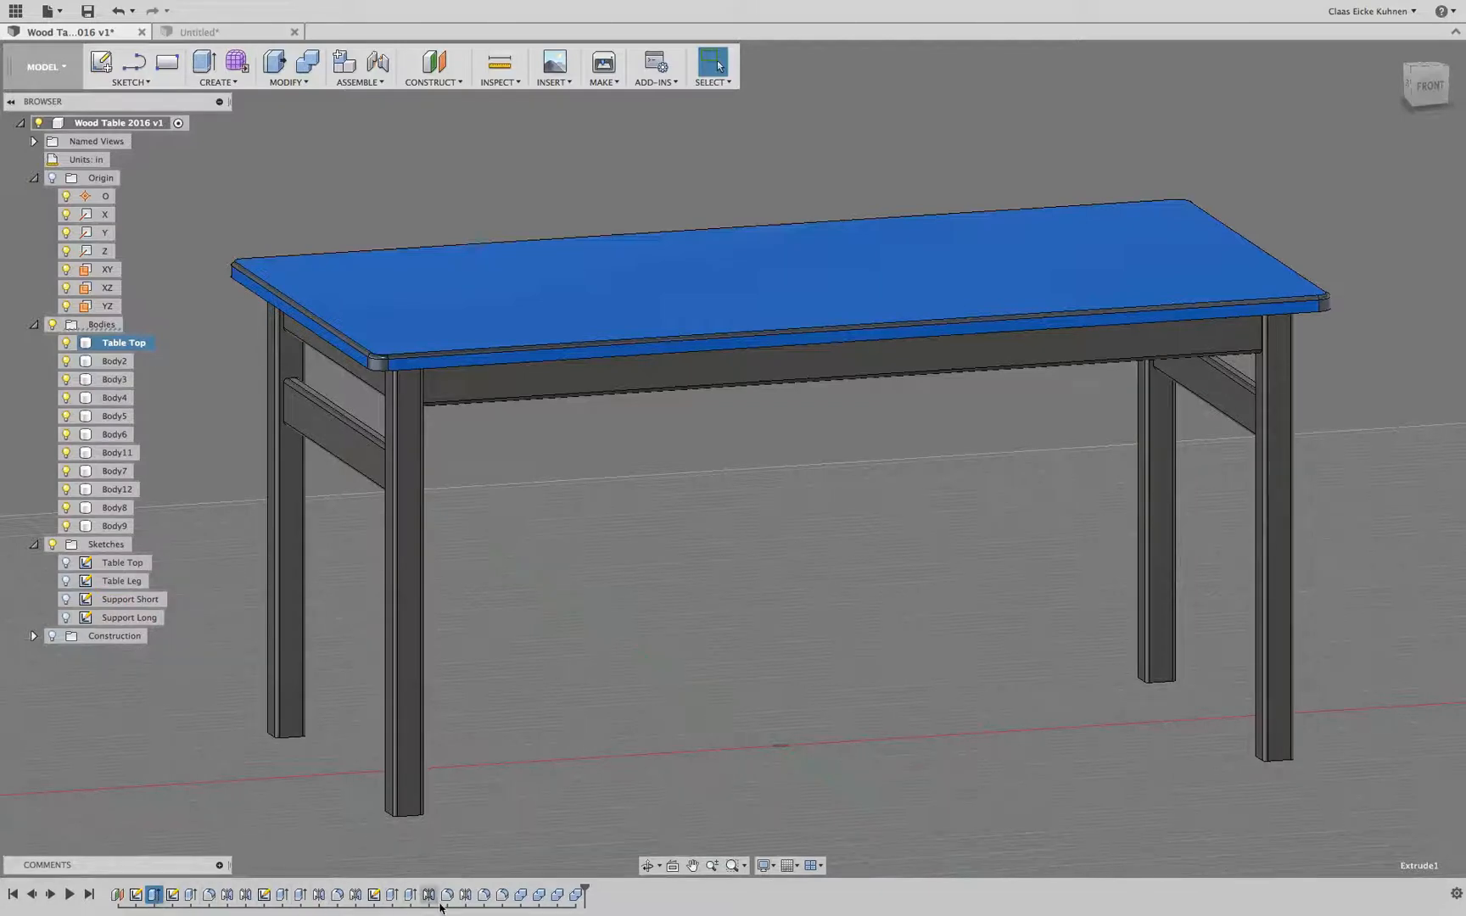
click(483, 896)
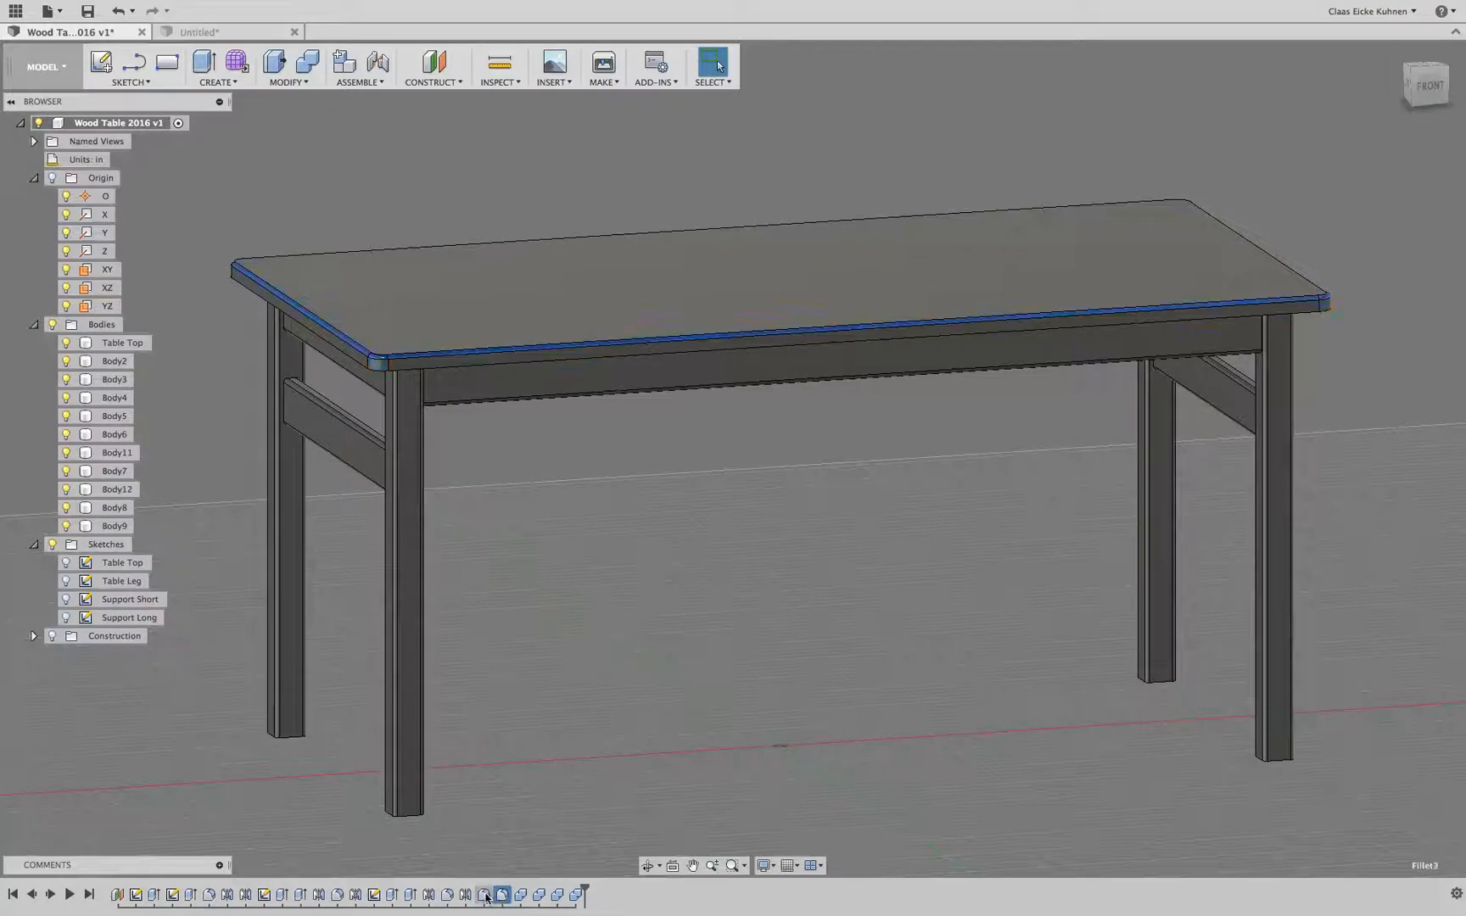
click(503, 895)
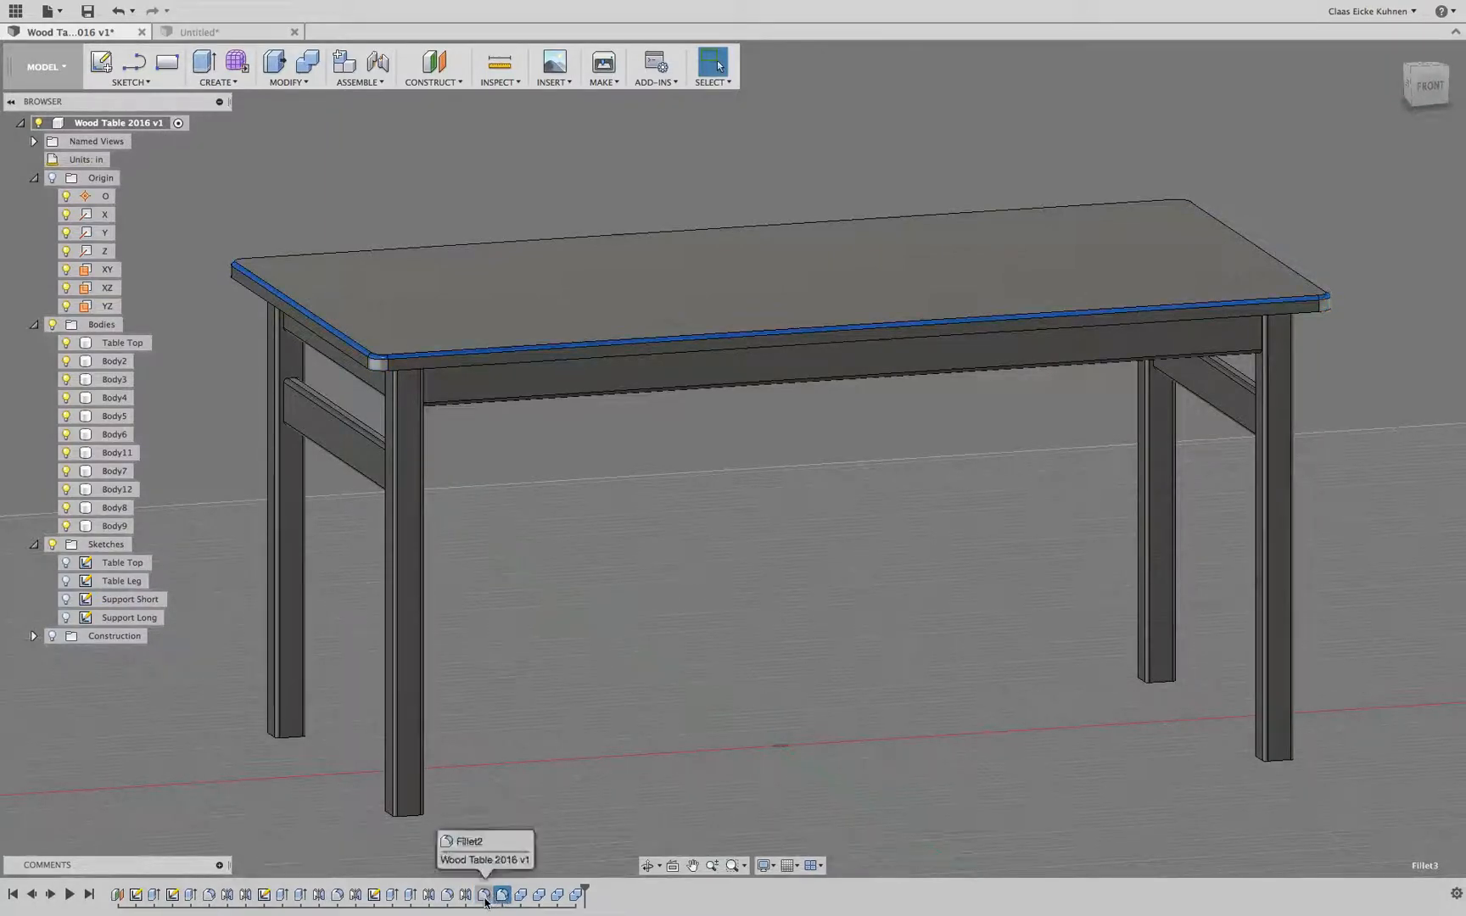
shift+click(484, 895)
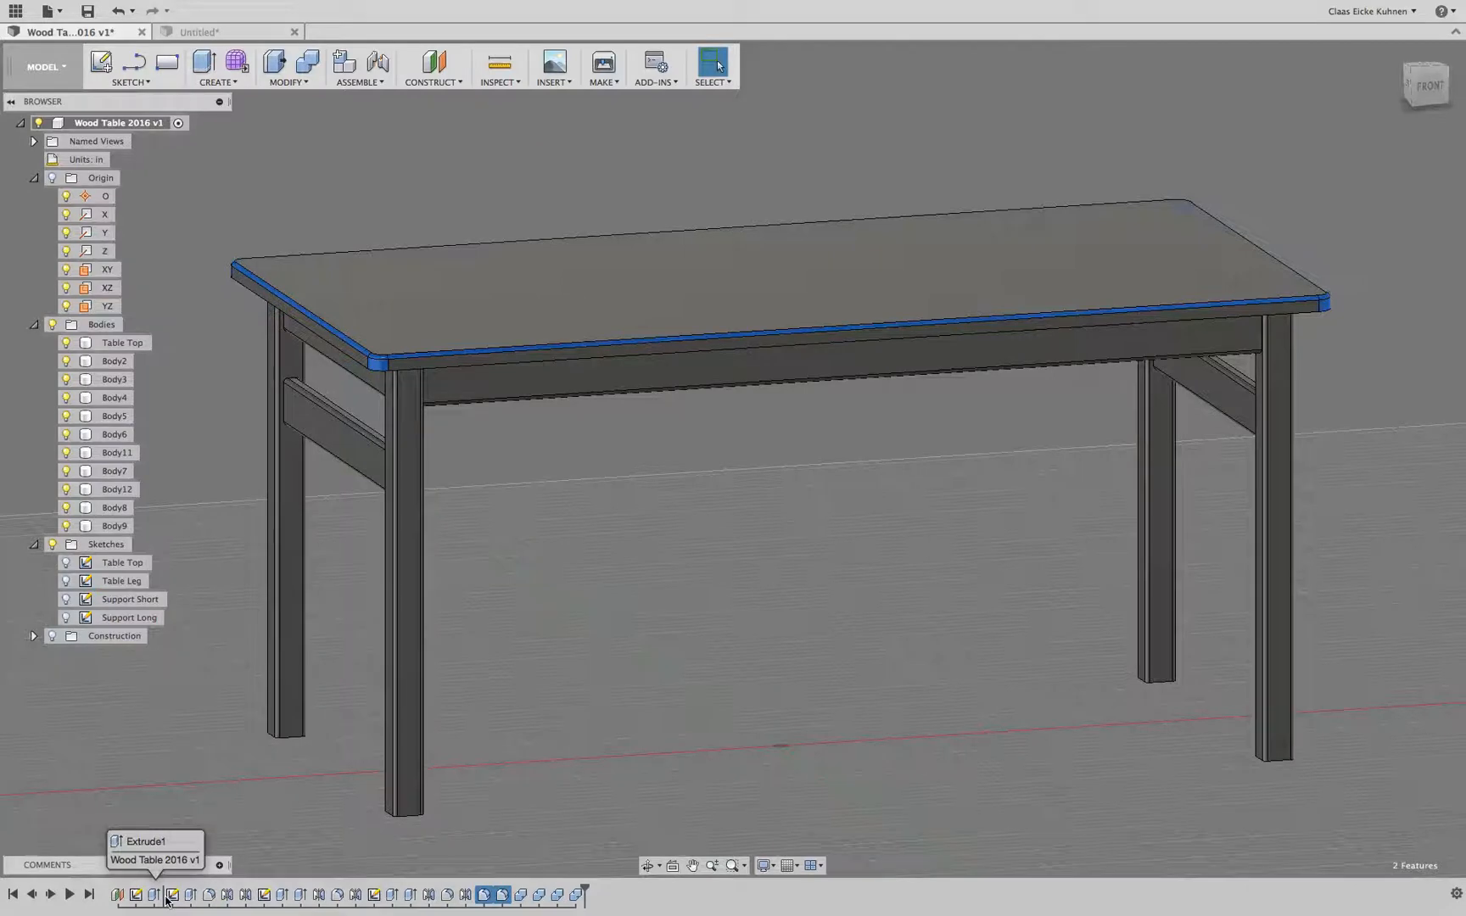
drag(163, 895, 163, 908)
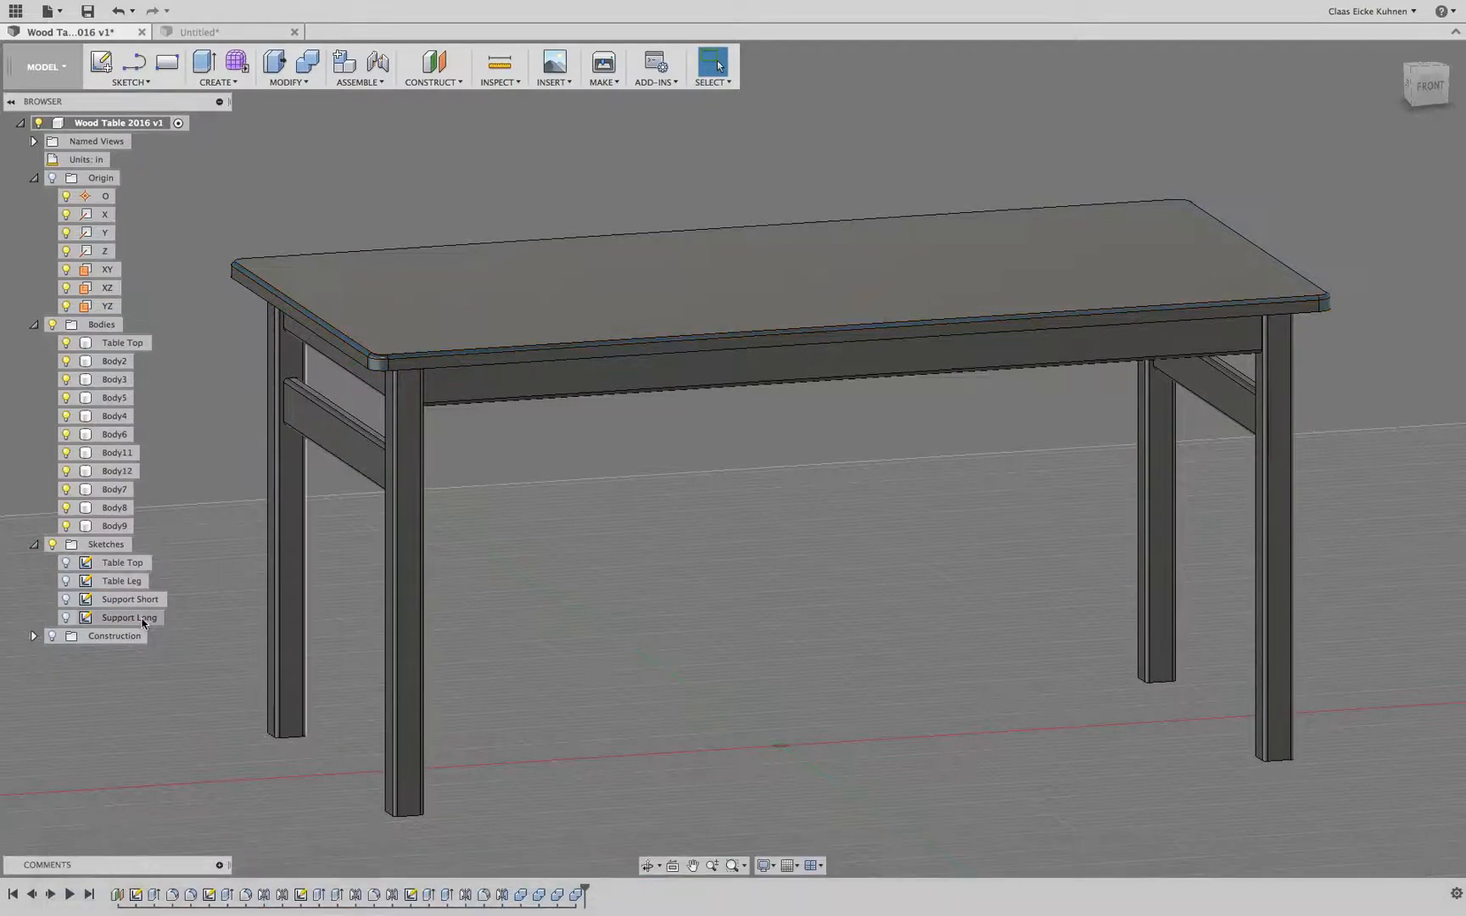
click(193, 897)
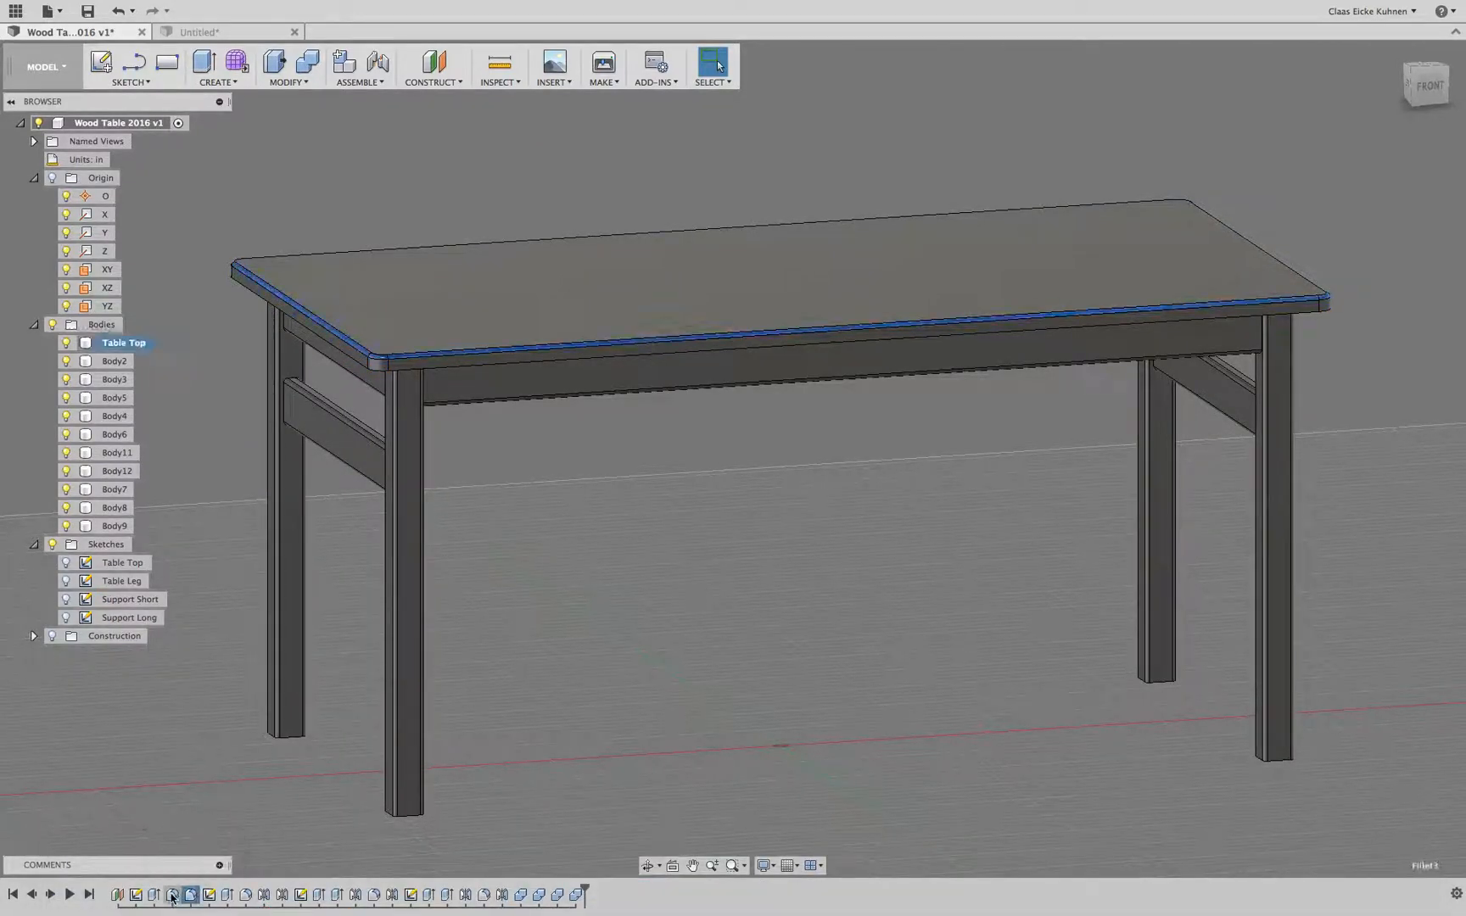
shift+click(173, 898)
click(190, 794)
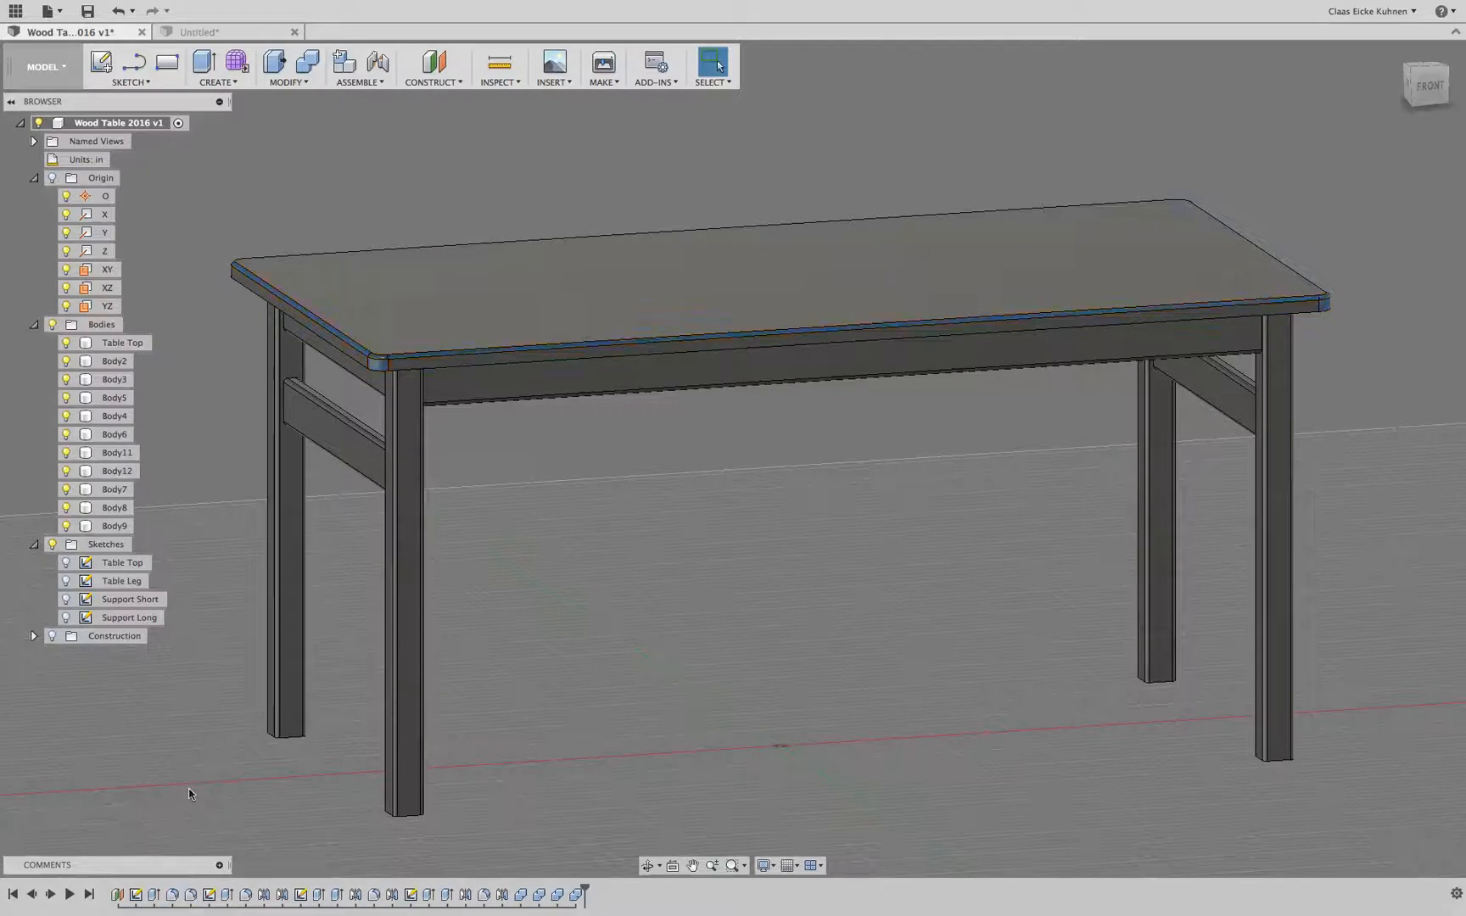
click(191, 897)
shift+click(120, 898)
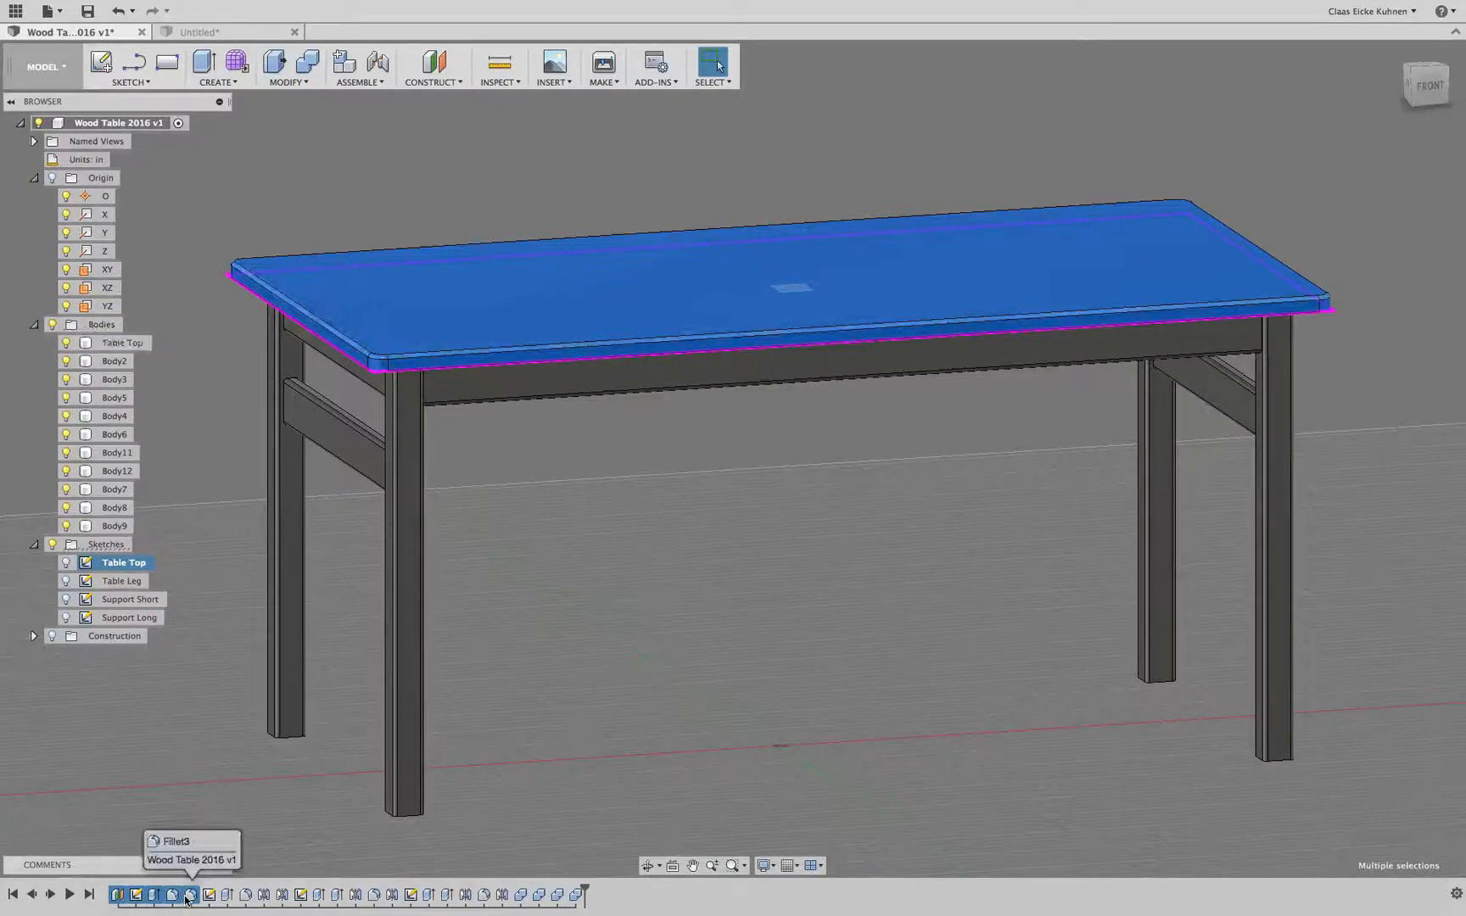
click(129, 853)
click(119, 896)
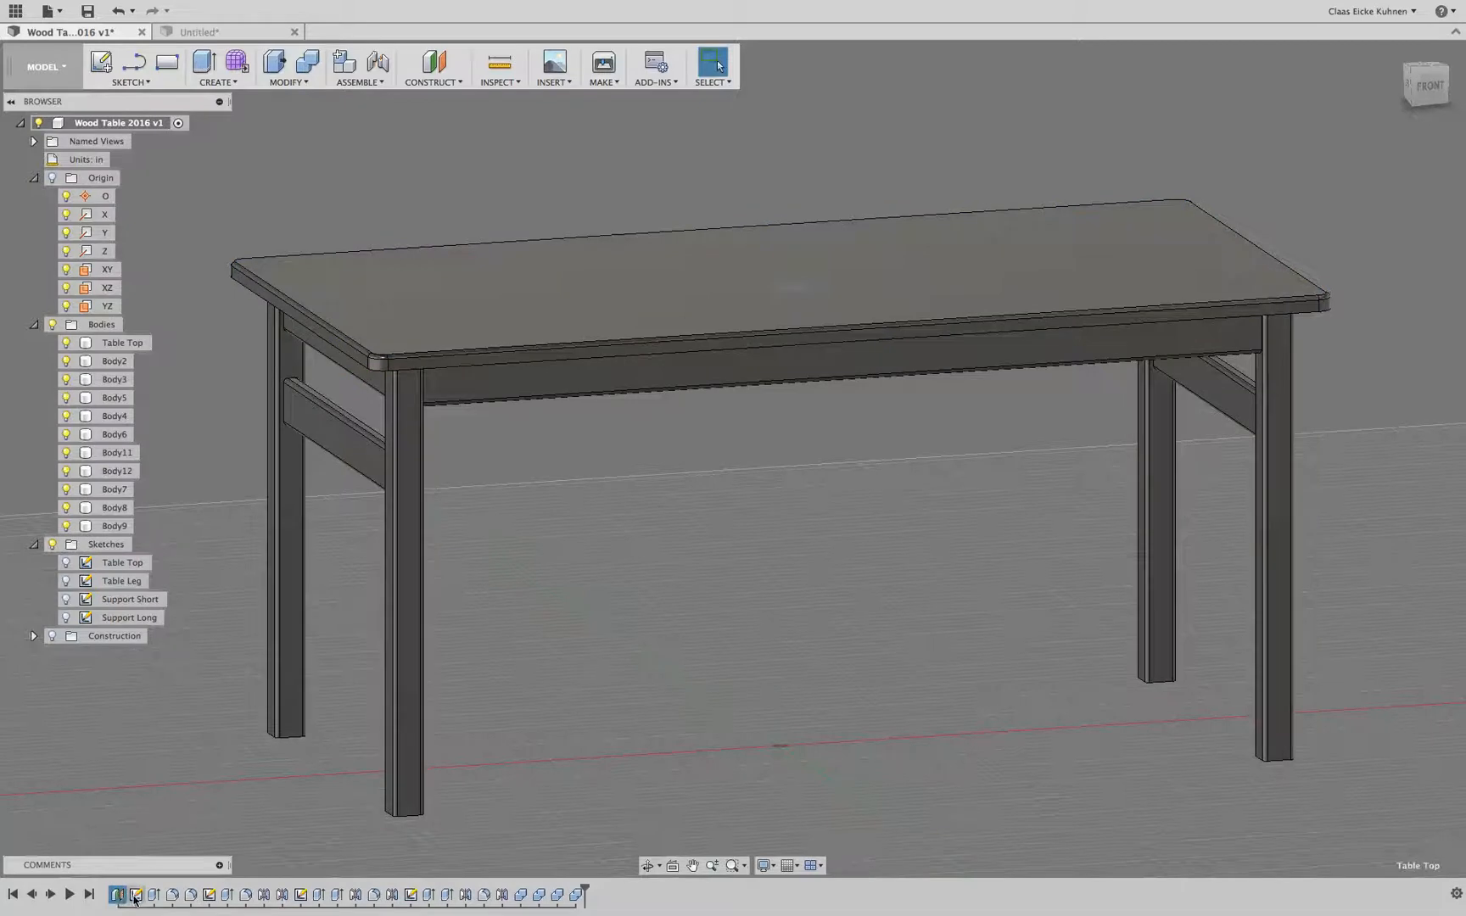
super+click(136, 897)
click(154, 896)
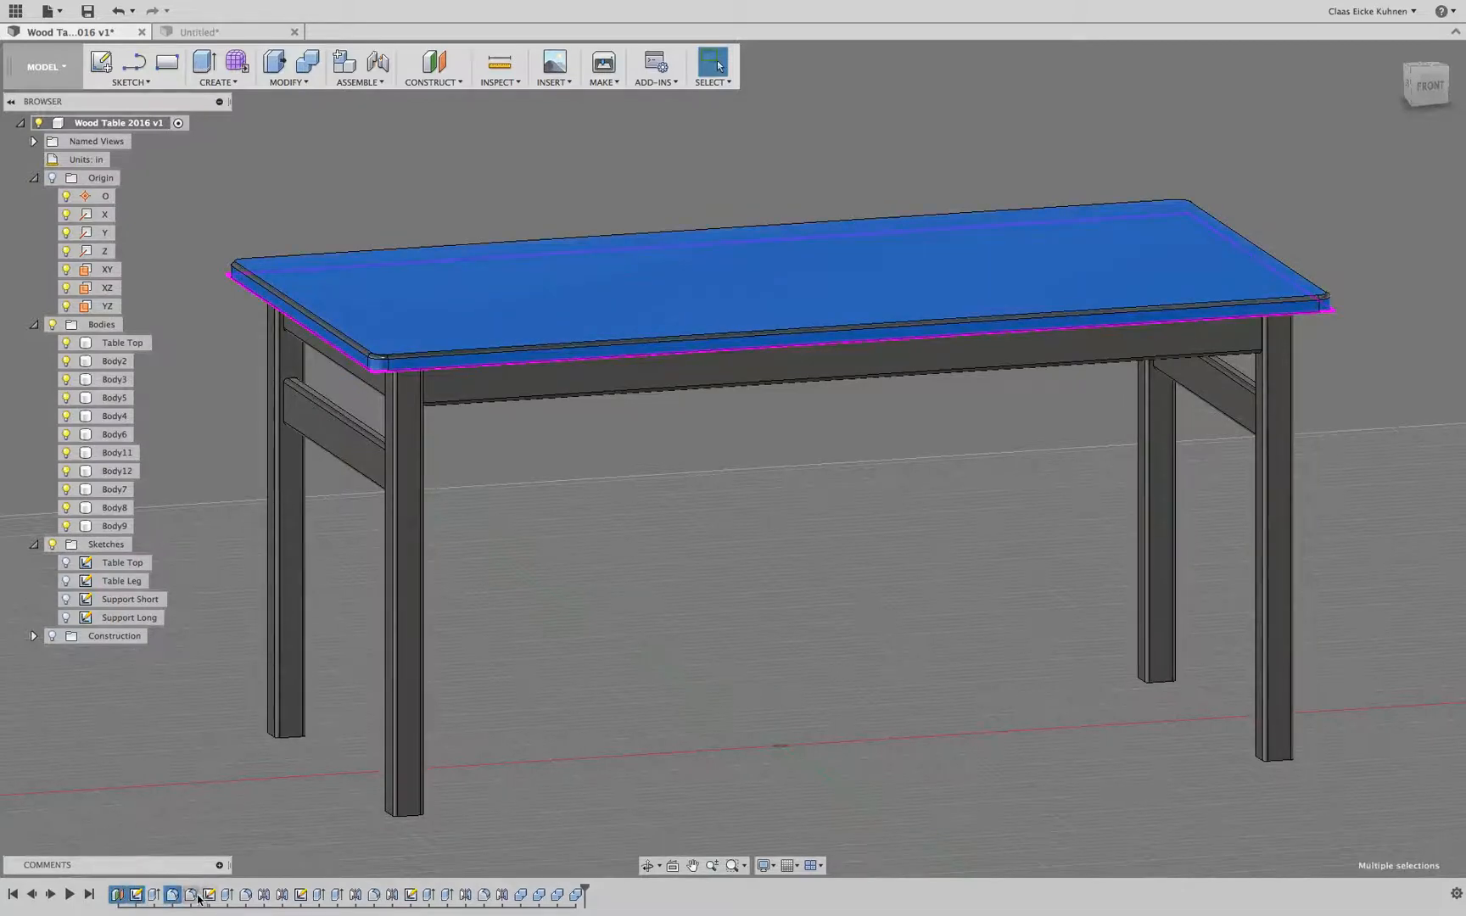
super+click(192, 896)
click(143, 831)
click(118, 896)
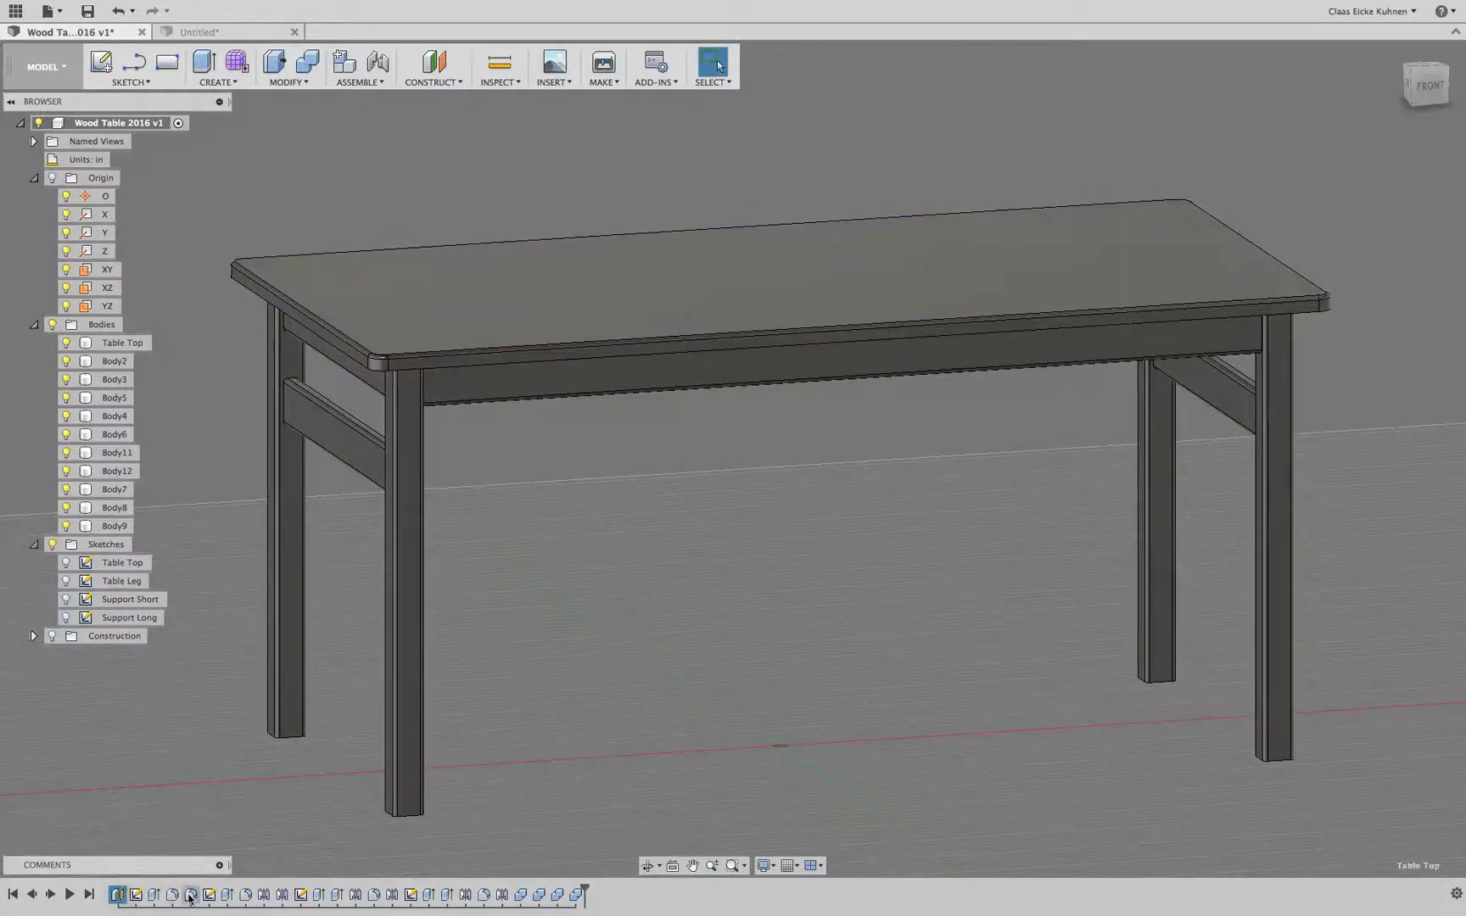
shift+click(191, 896)
click(190, 734)
Step: Group the table top's timeline features, from its construction plane through Fillet3, and rename the group Table Top
click(118, 895)
shift+click(191, 896)
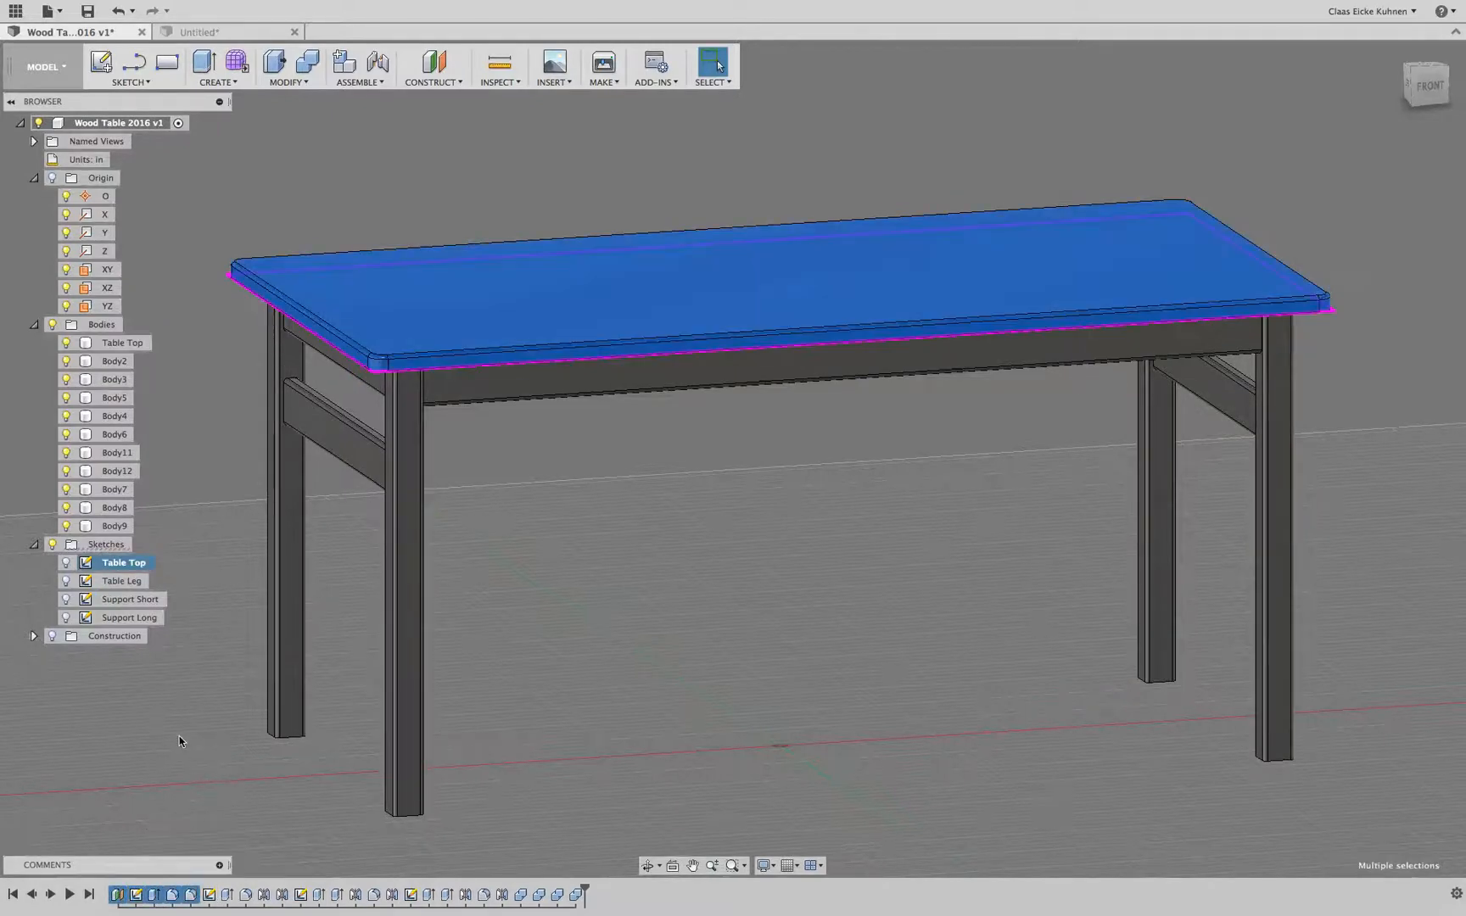
right_click(171, 896)
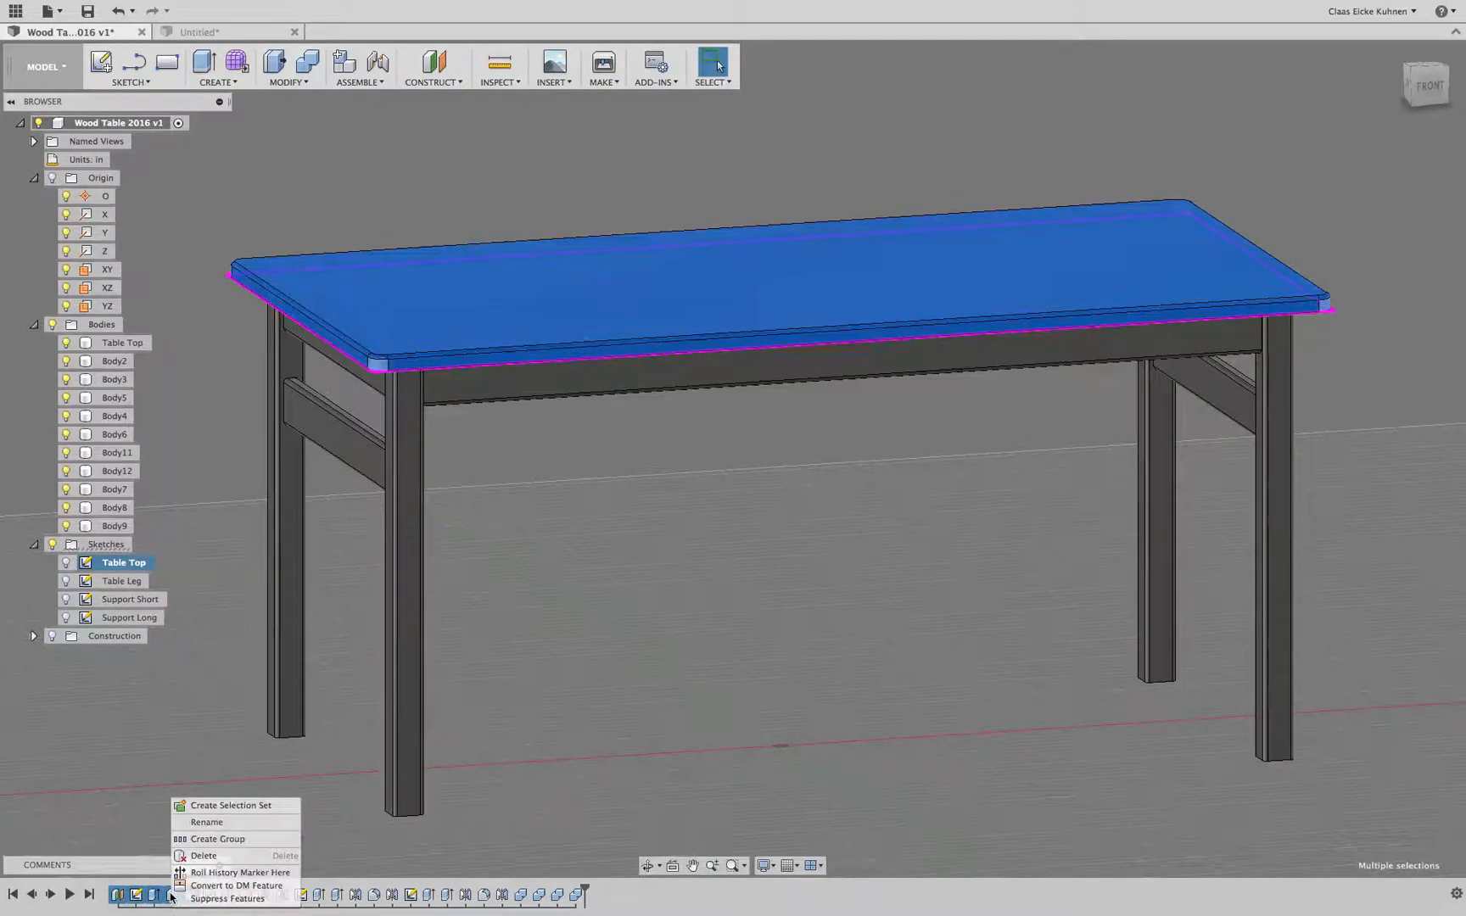
click(218, 839)
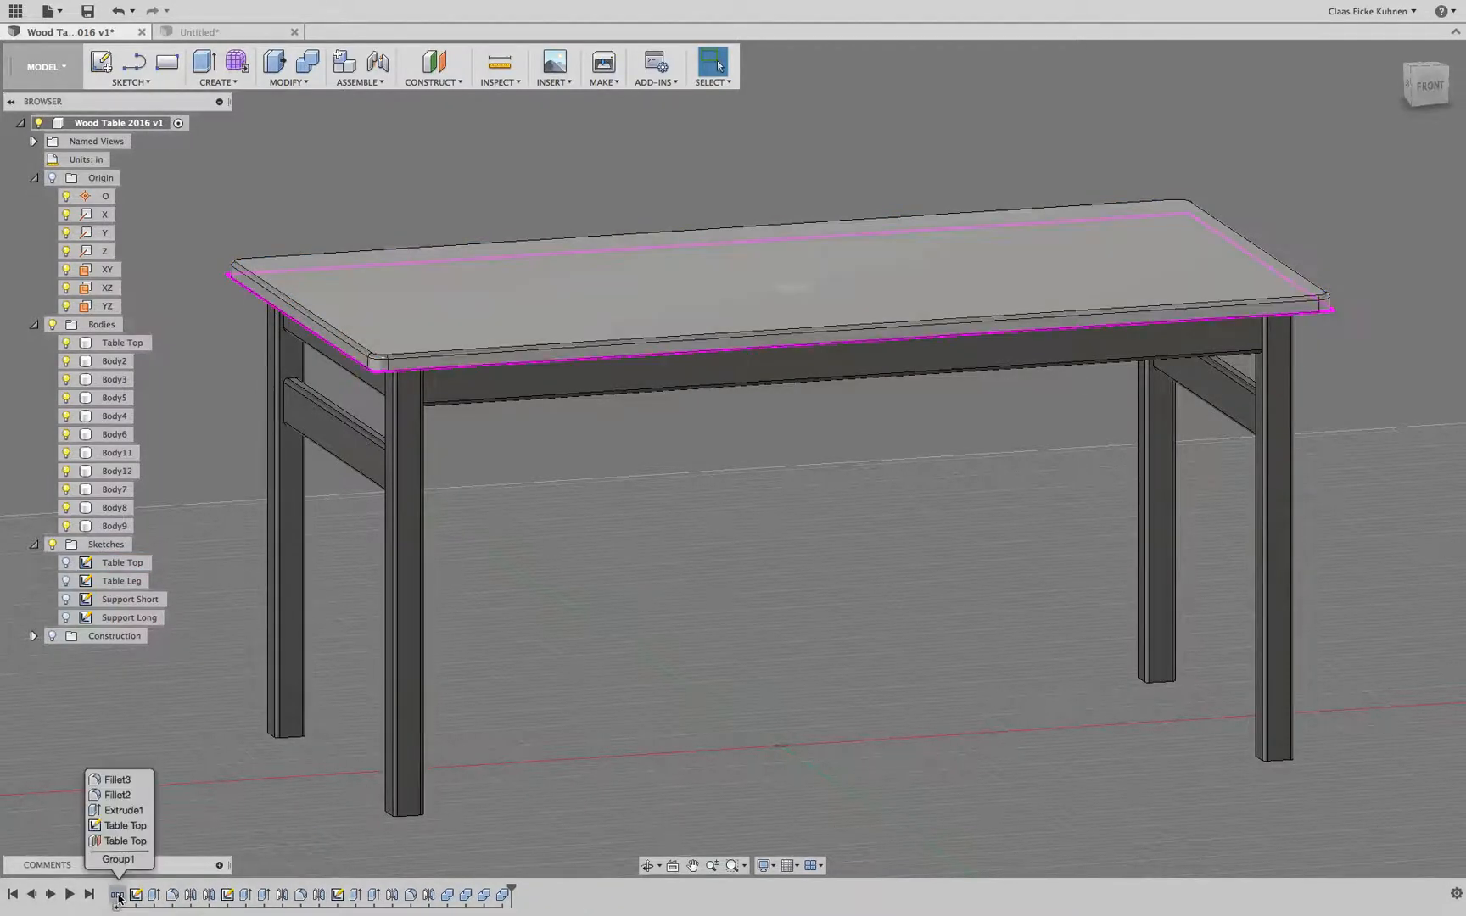
click(119, 897)
right_click(119, 897)
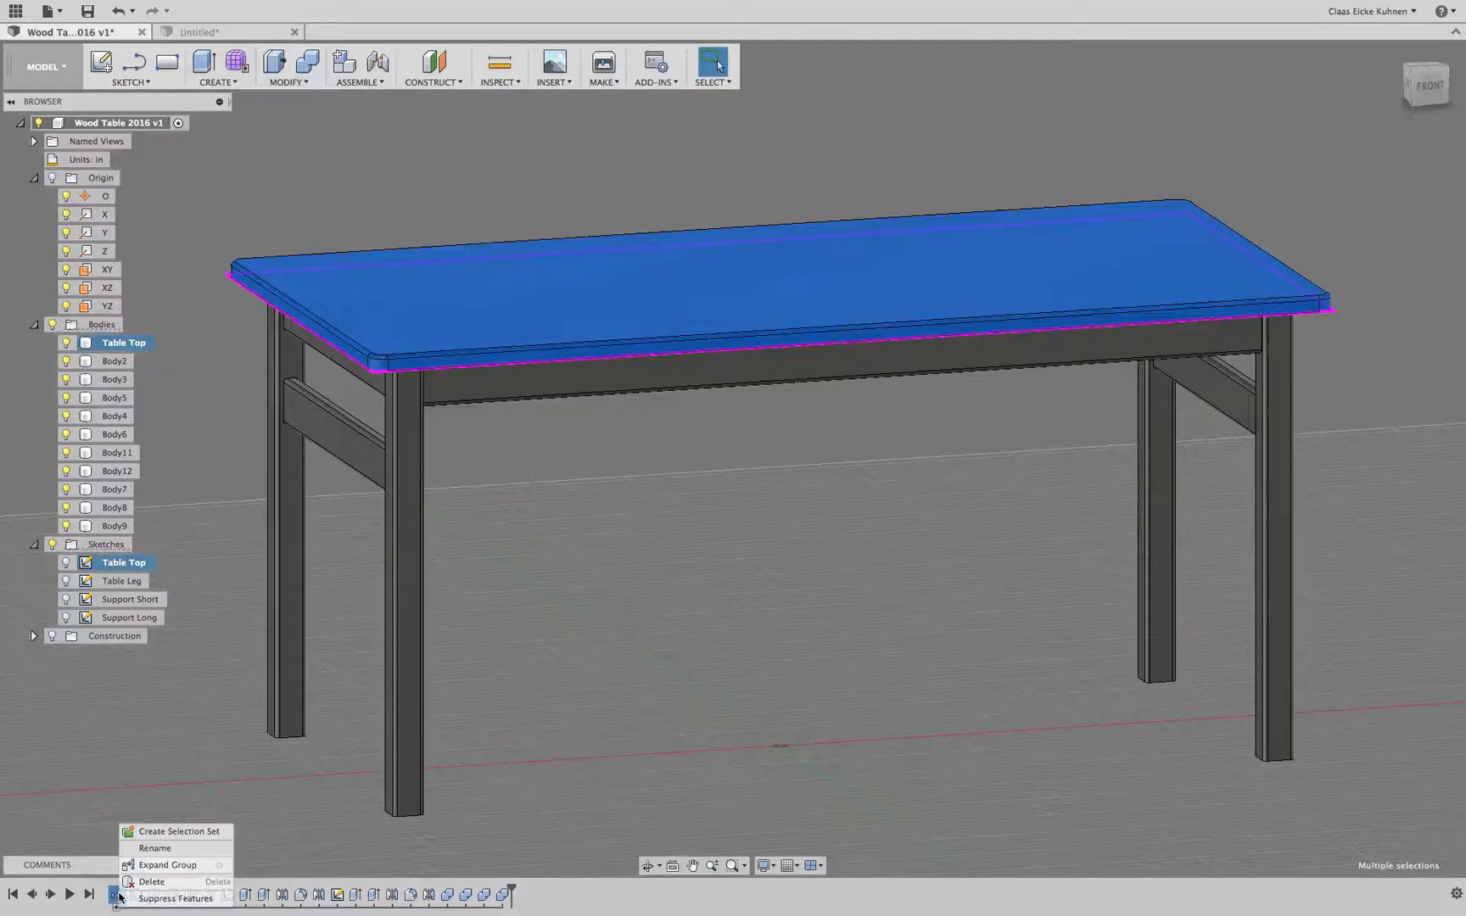
click(170, 849)
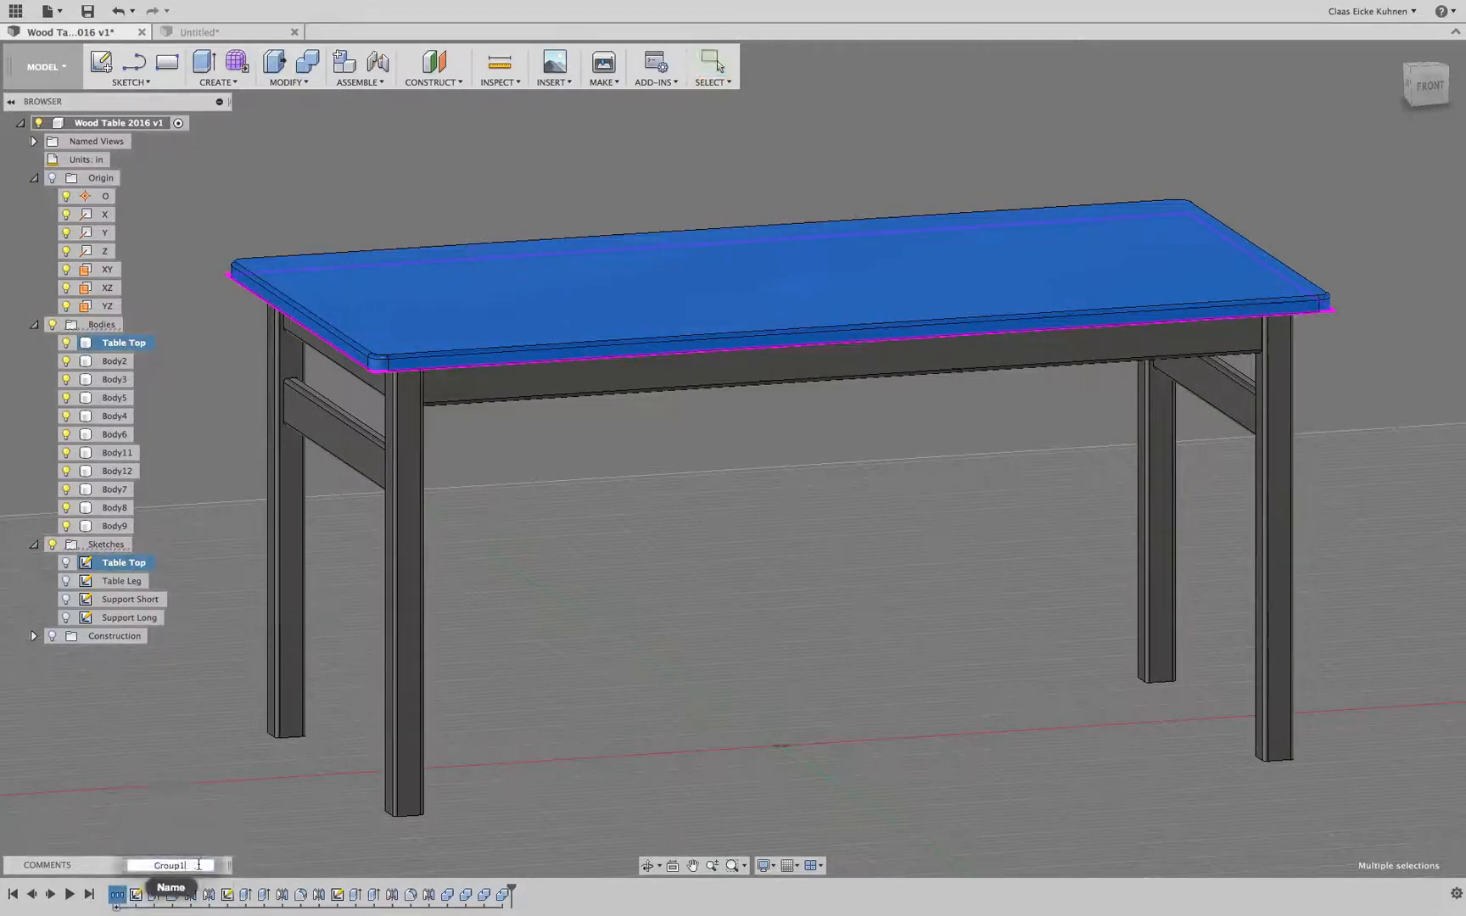
text(Table Top)
key(Return)
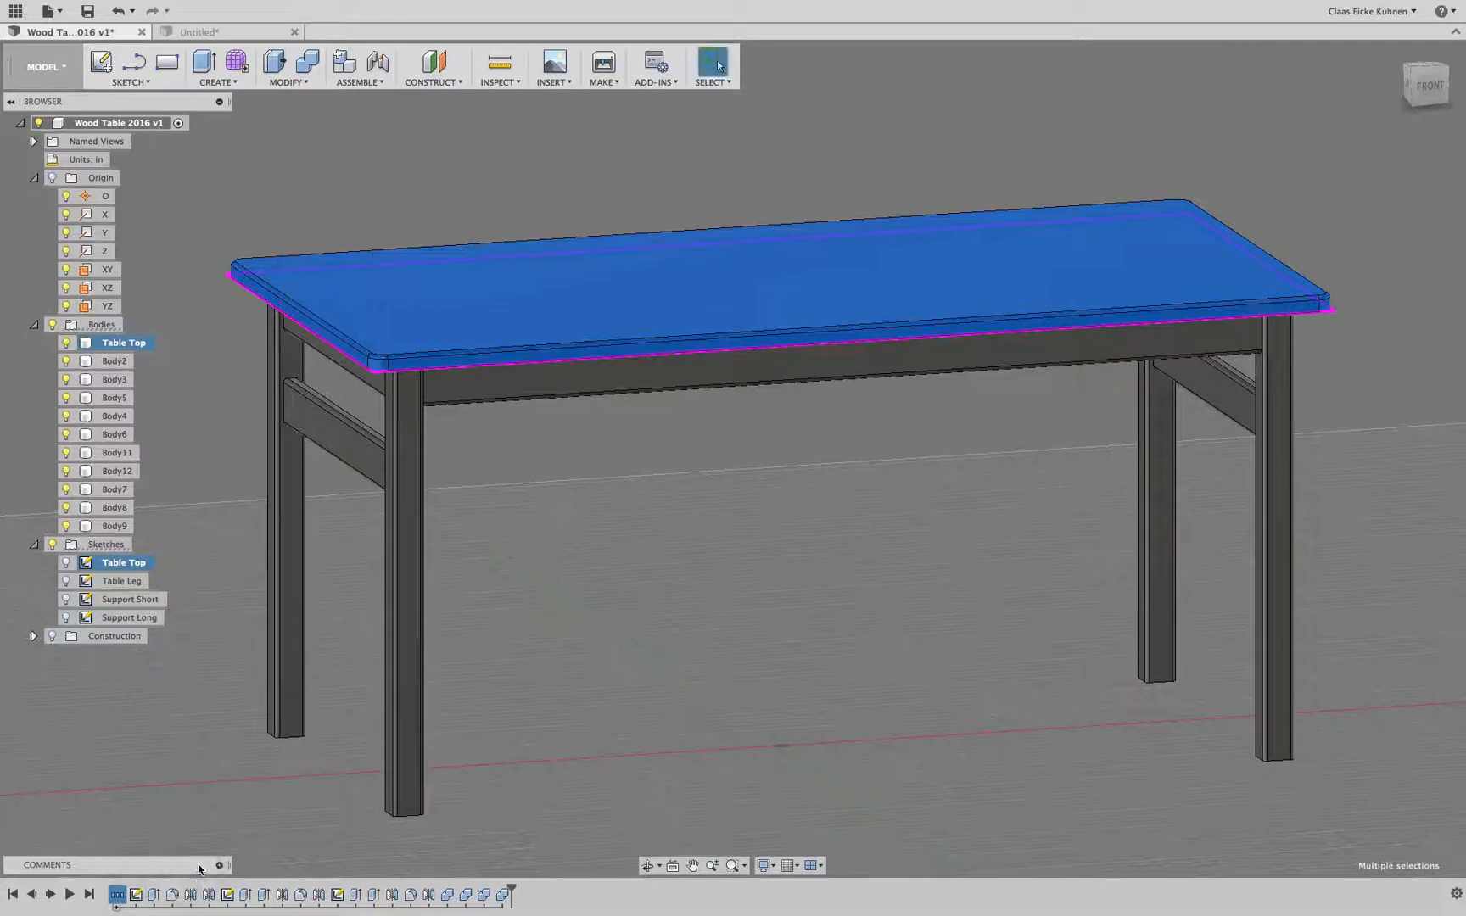
click(181, 797)
click(137, 894)
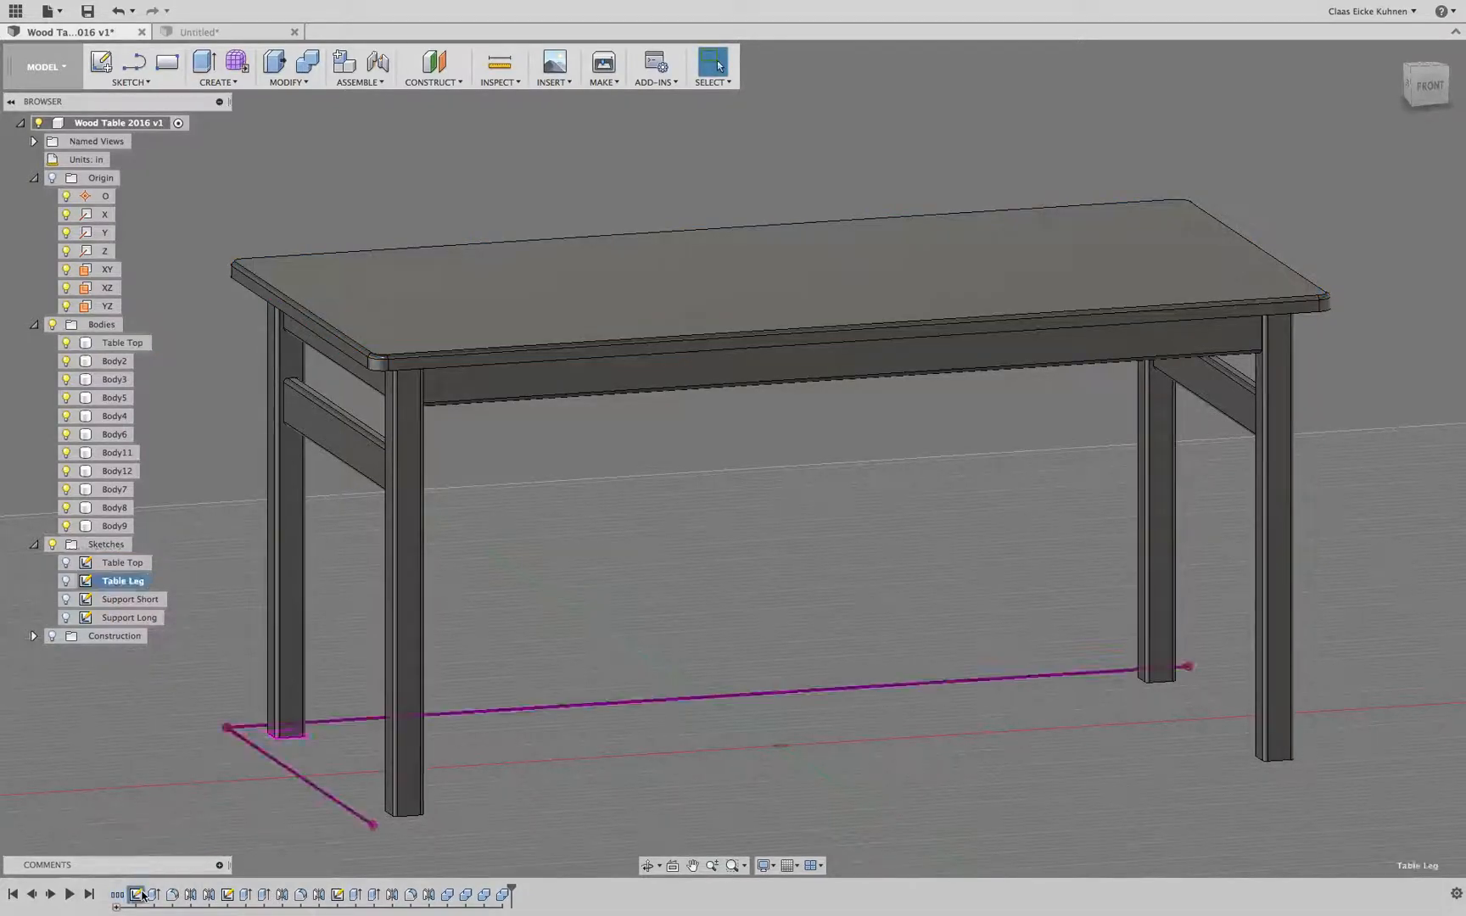
super+click(154, 898)
super+click(172, 897)
super+click(190, 897)
click(209, 896)
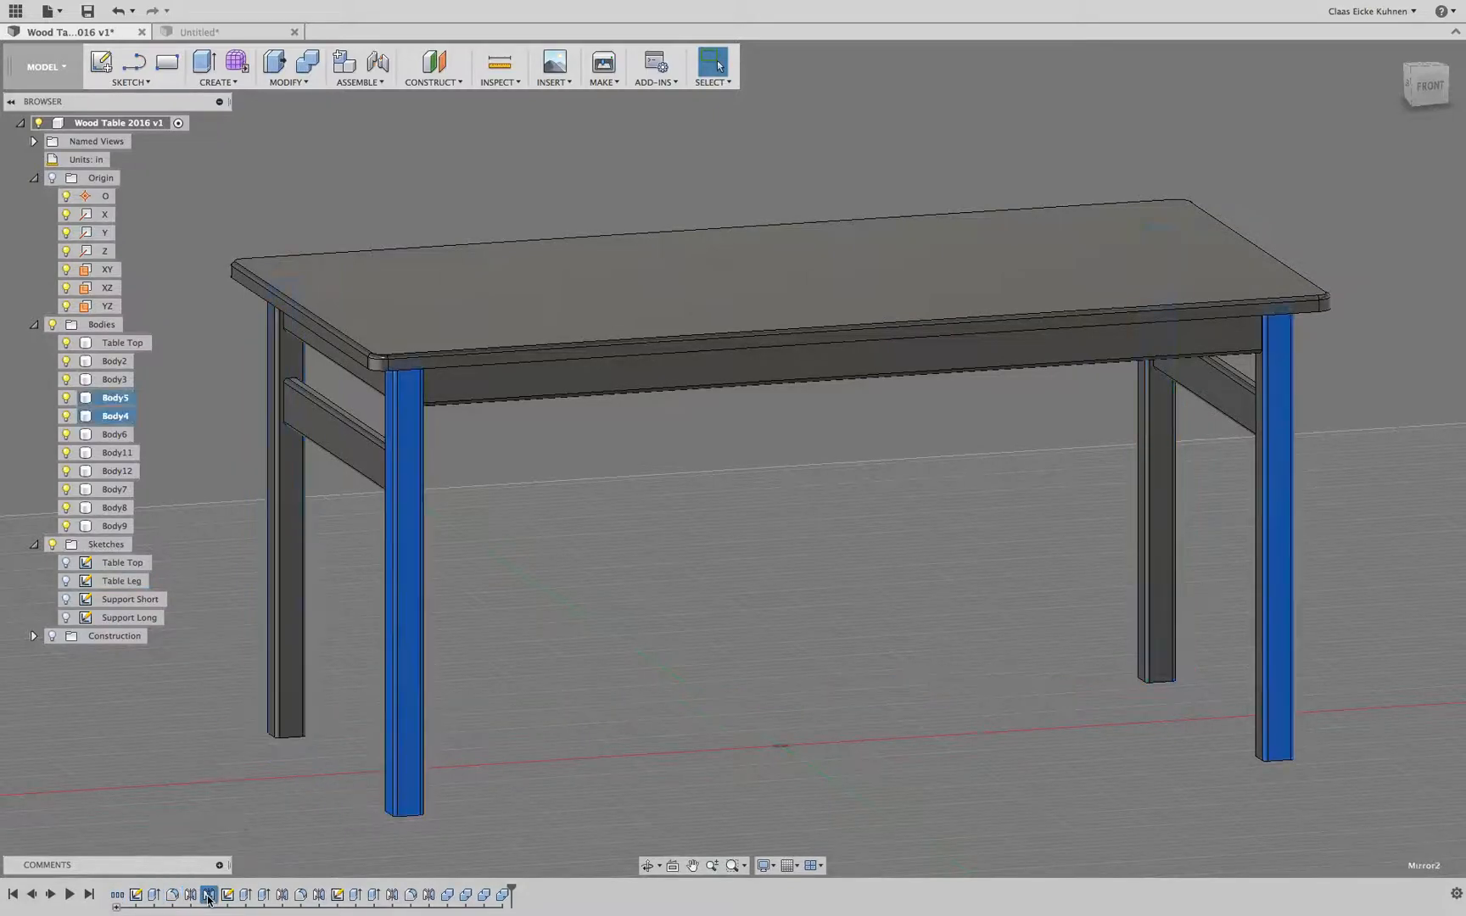
click(228, 895)
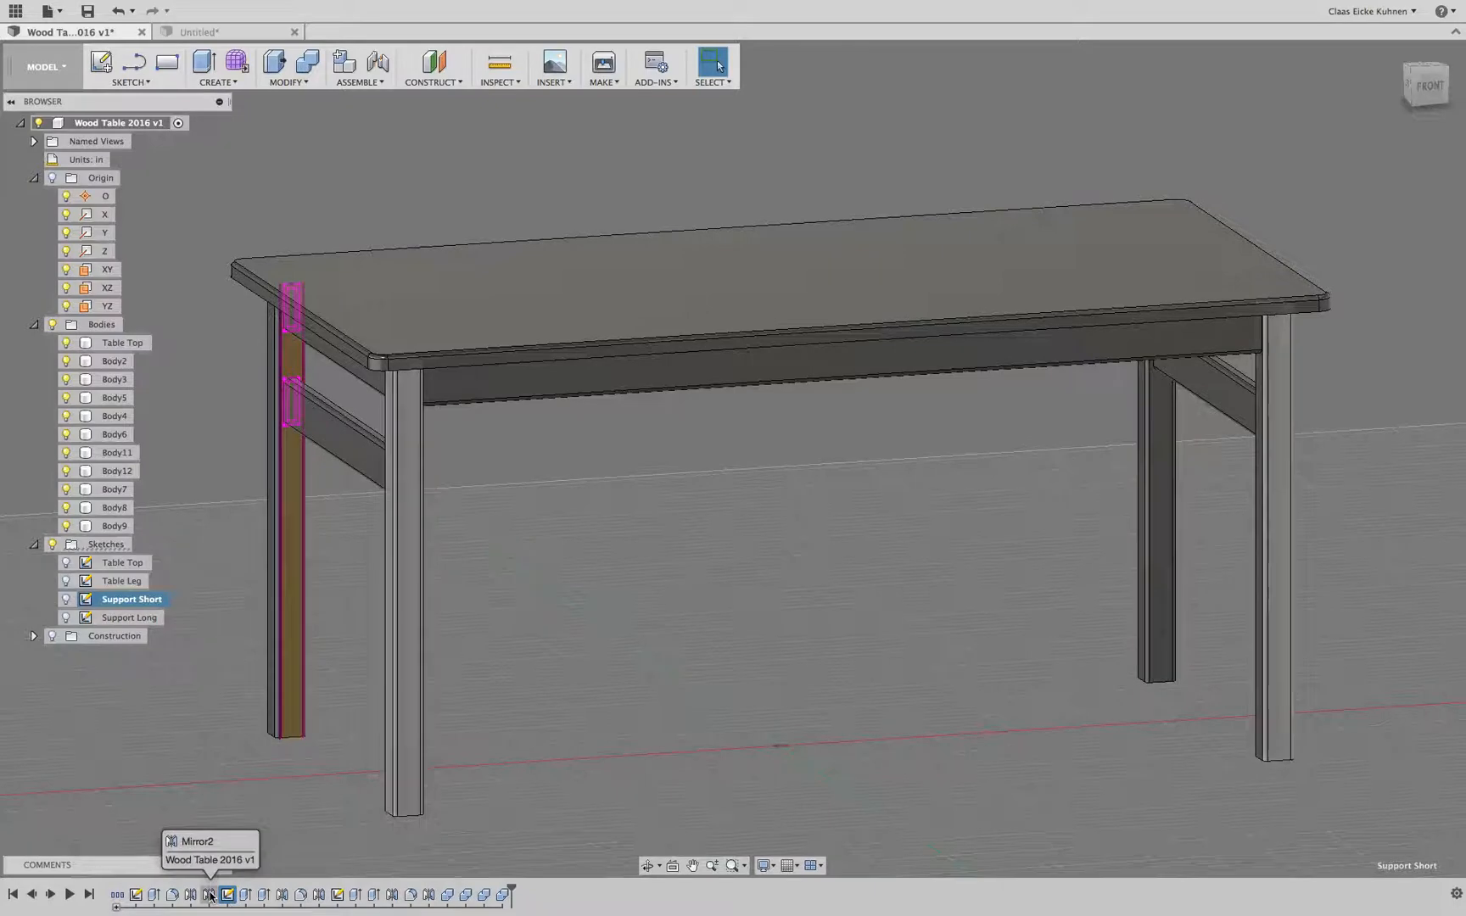
click(172, 895)
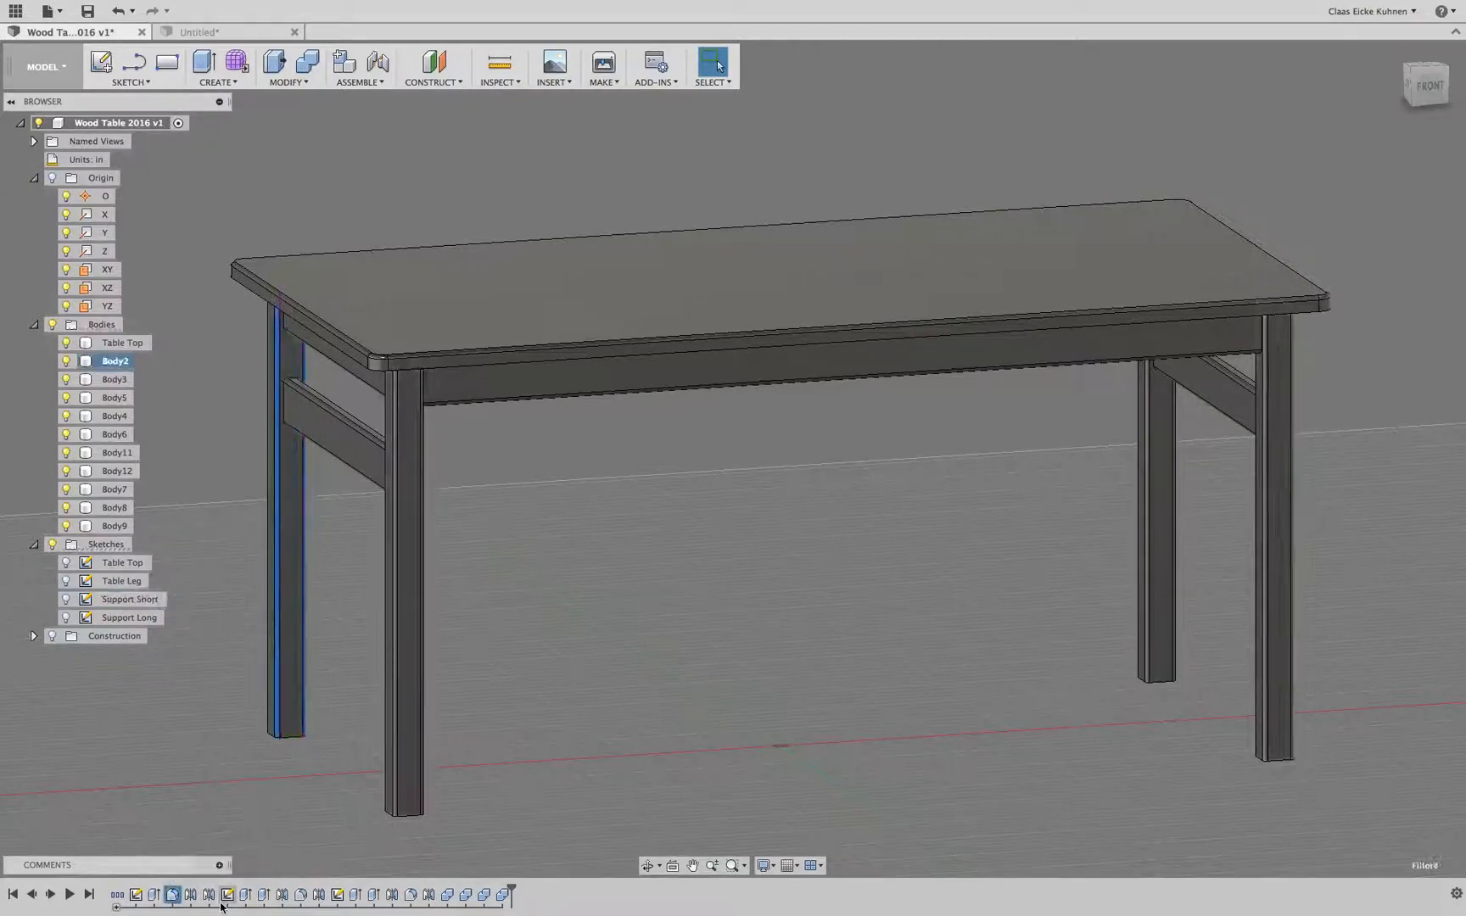
Step: Group the leg features in the timeline, from the Table Leg sketch through Mirror2, and rename the group Leg
click(208, 895)
shift+click(136, 895)
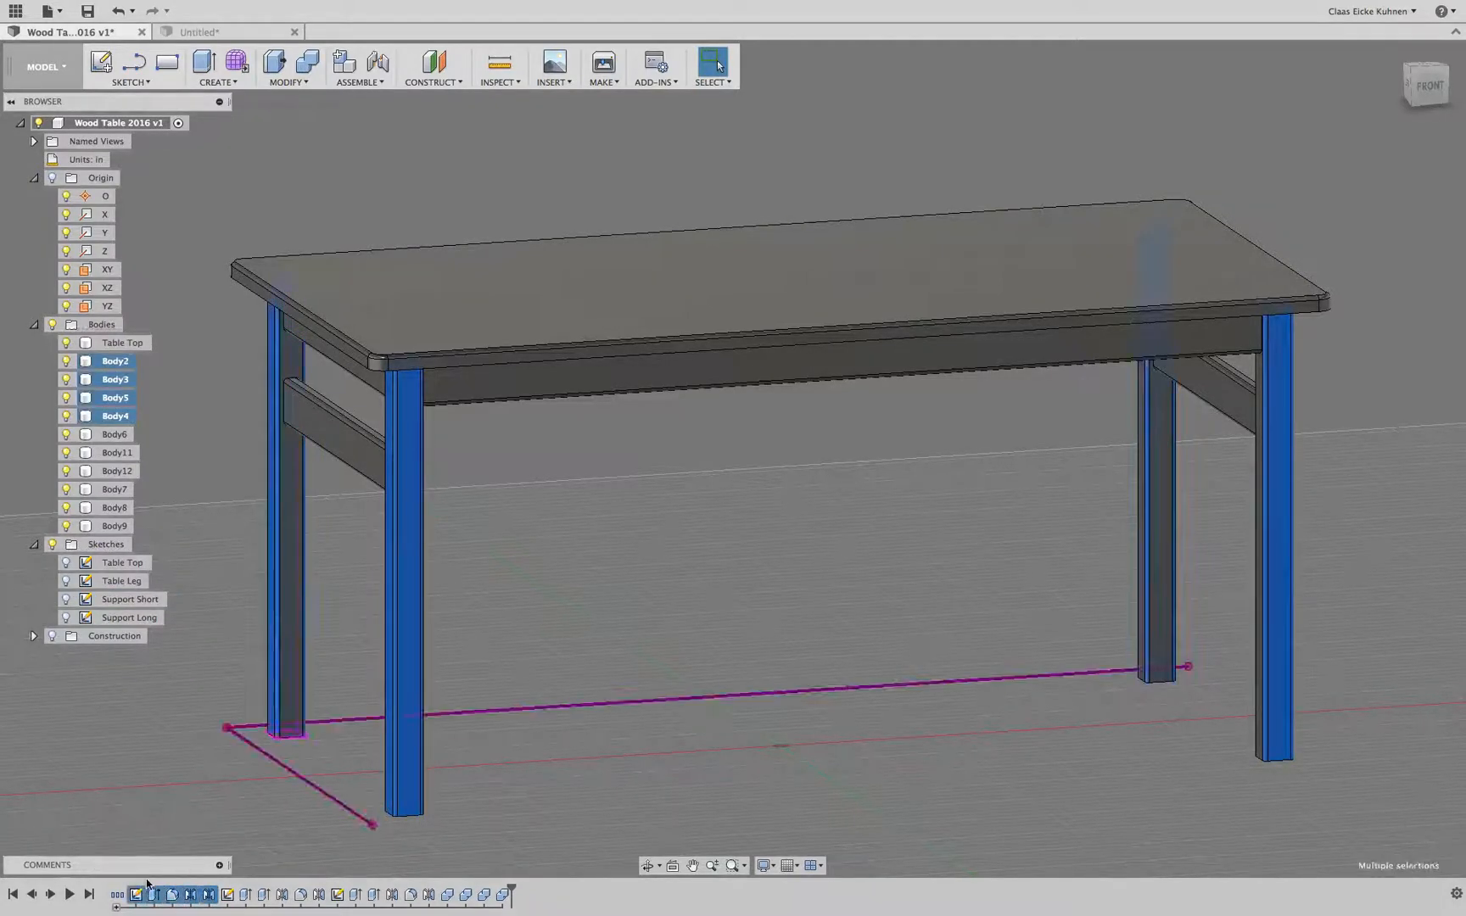
right_click(185, 895)
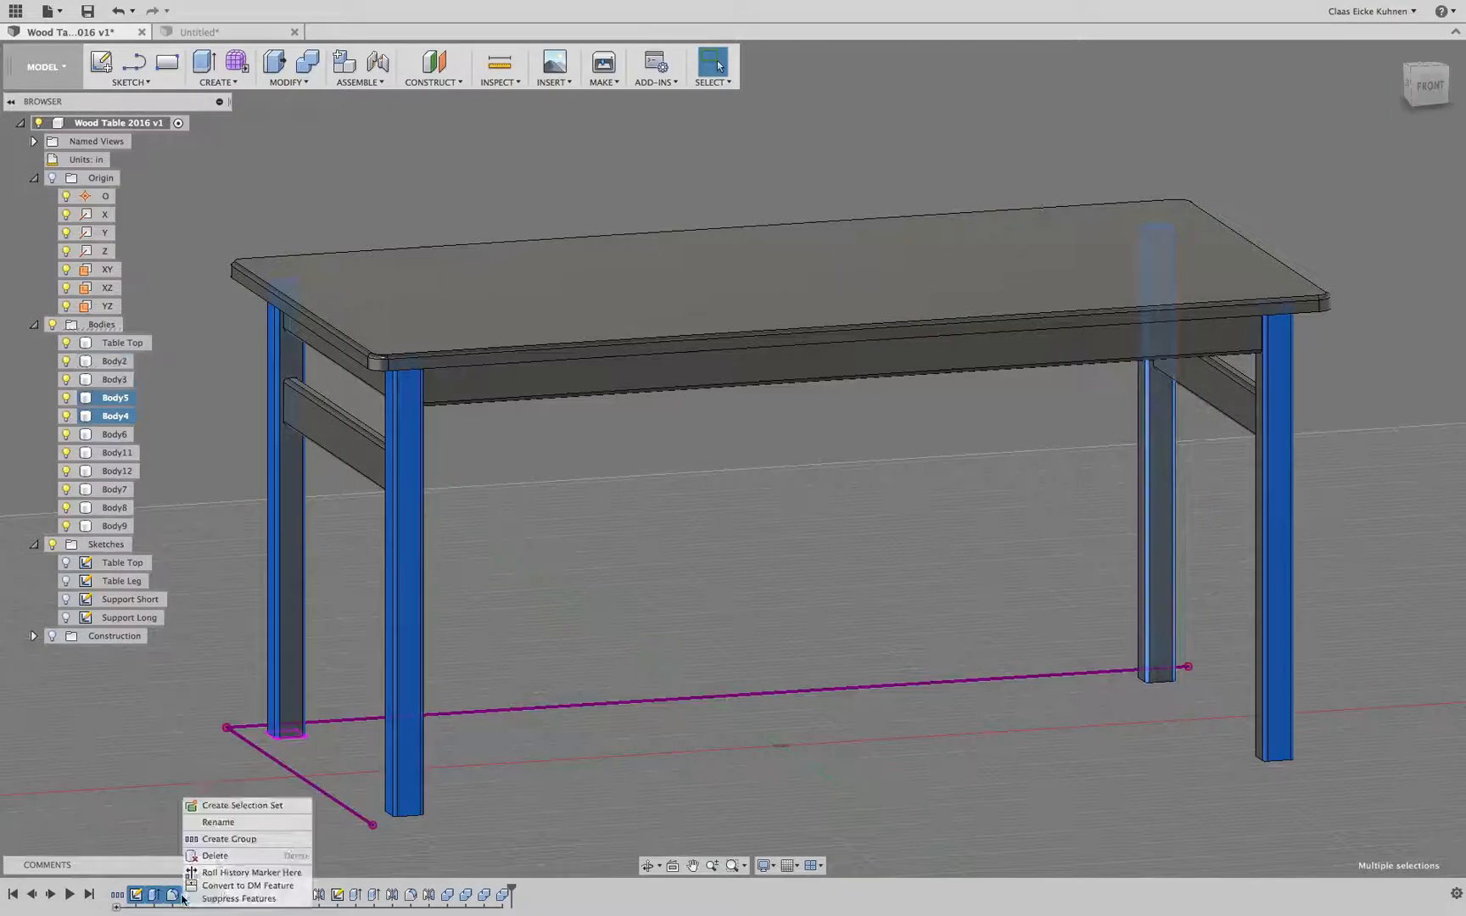
click(221, 840)
right_click(144, 892)
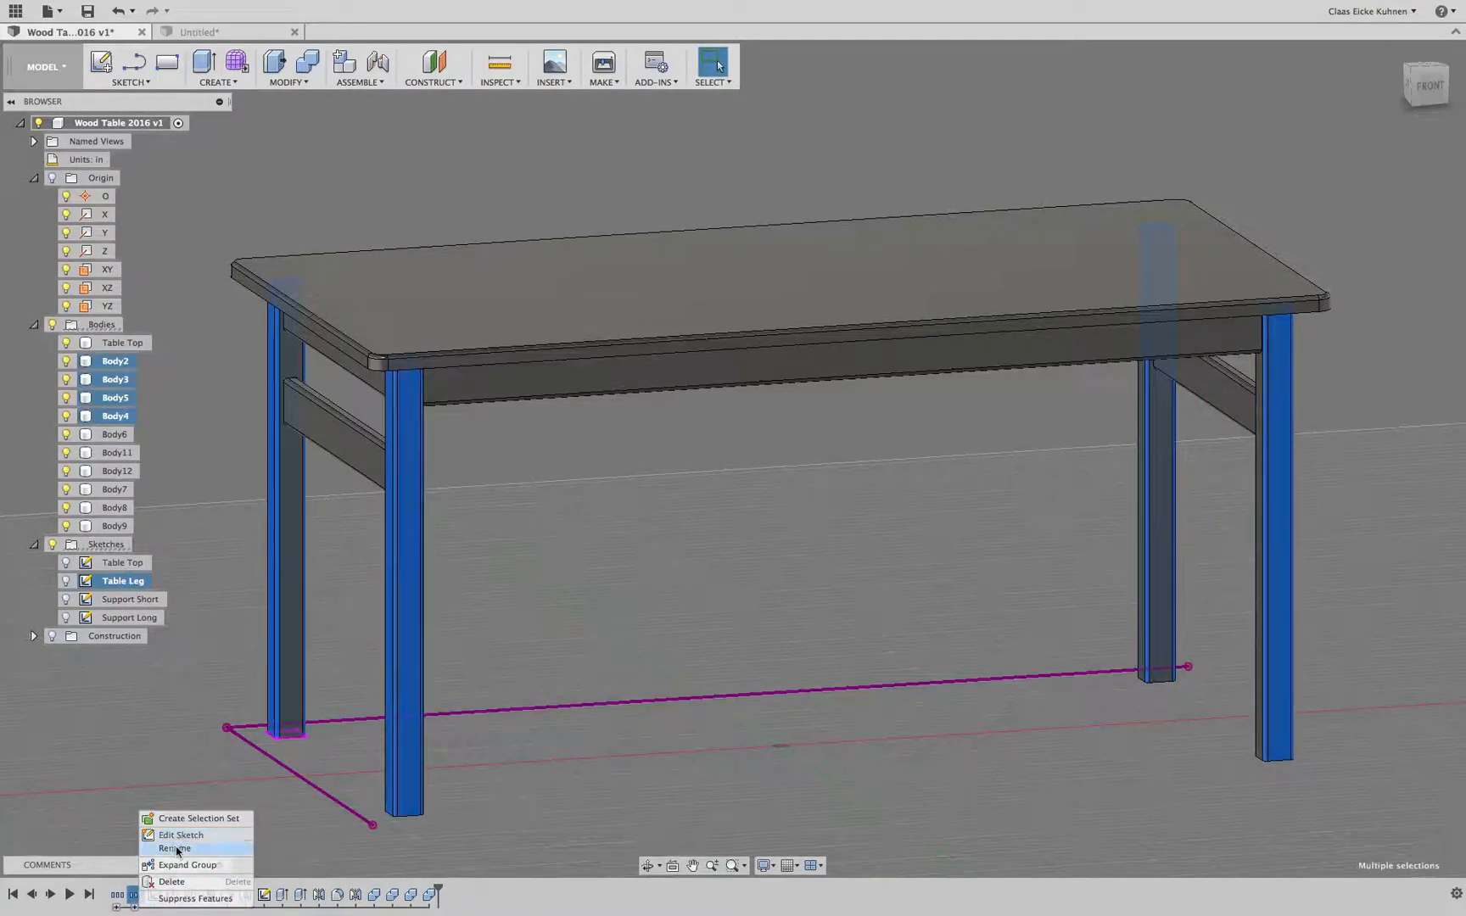
click(175, 847)
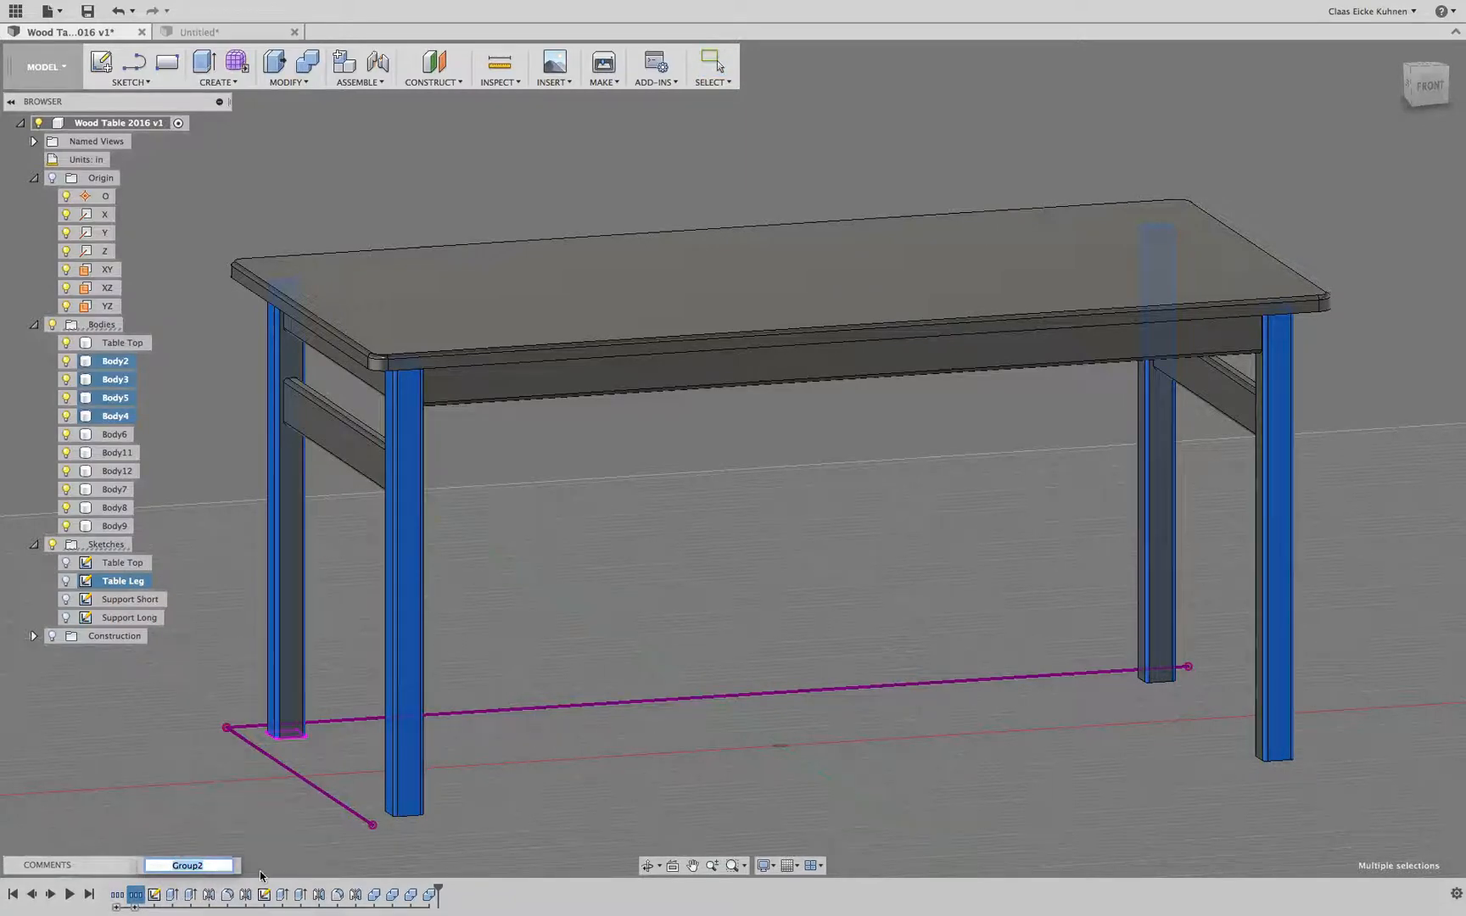
text(Leg)
click(161, 796)
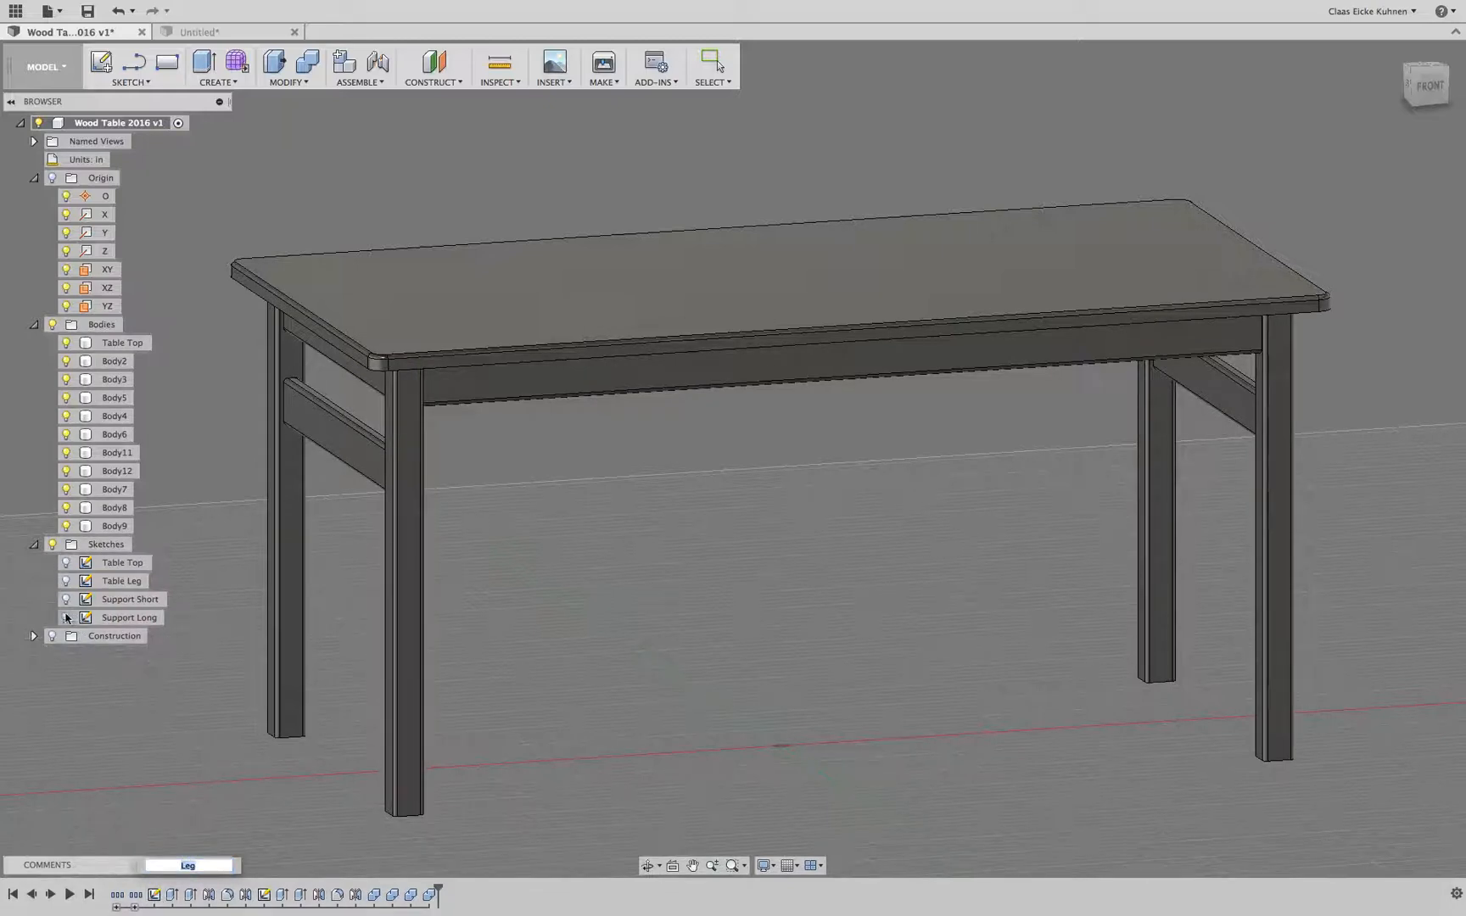
Step: Show the Support Long, Support Short, Table Leg and Table Top sketches
click(66, 617)
click(66, 599)
click(66, 582)
click(66, 563)
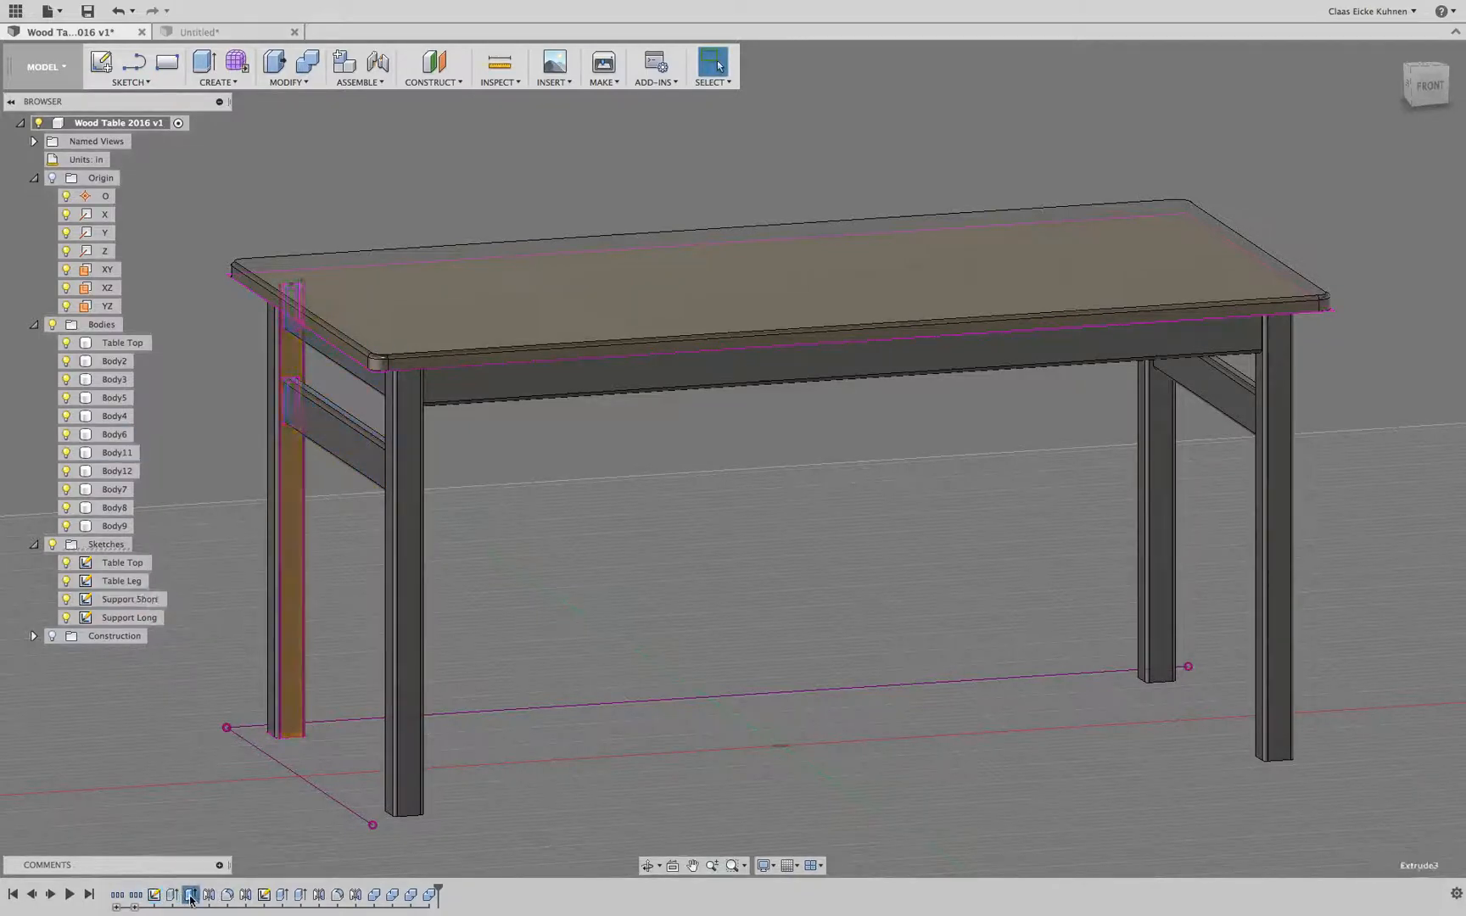
Step: Group the short rail features in the timeline, from the Support Short sketch through Mirror3, and rename the group Support Short
click(245, 894)
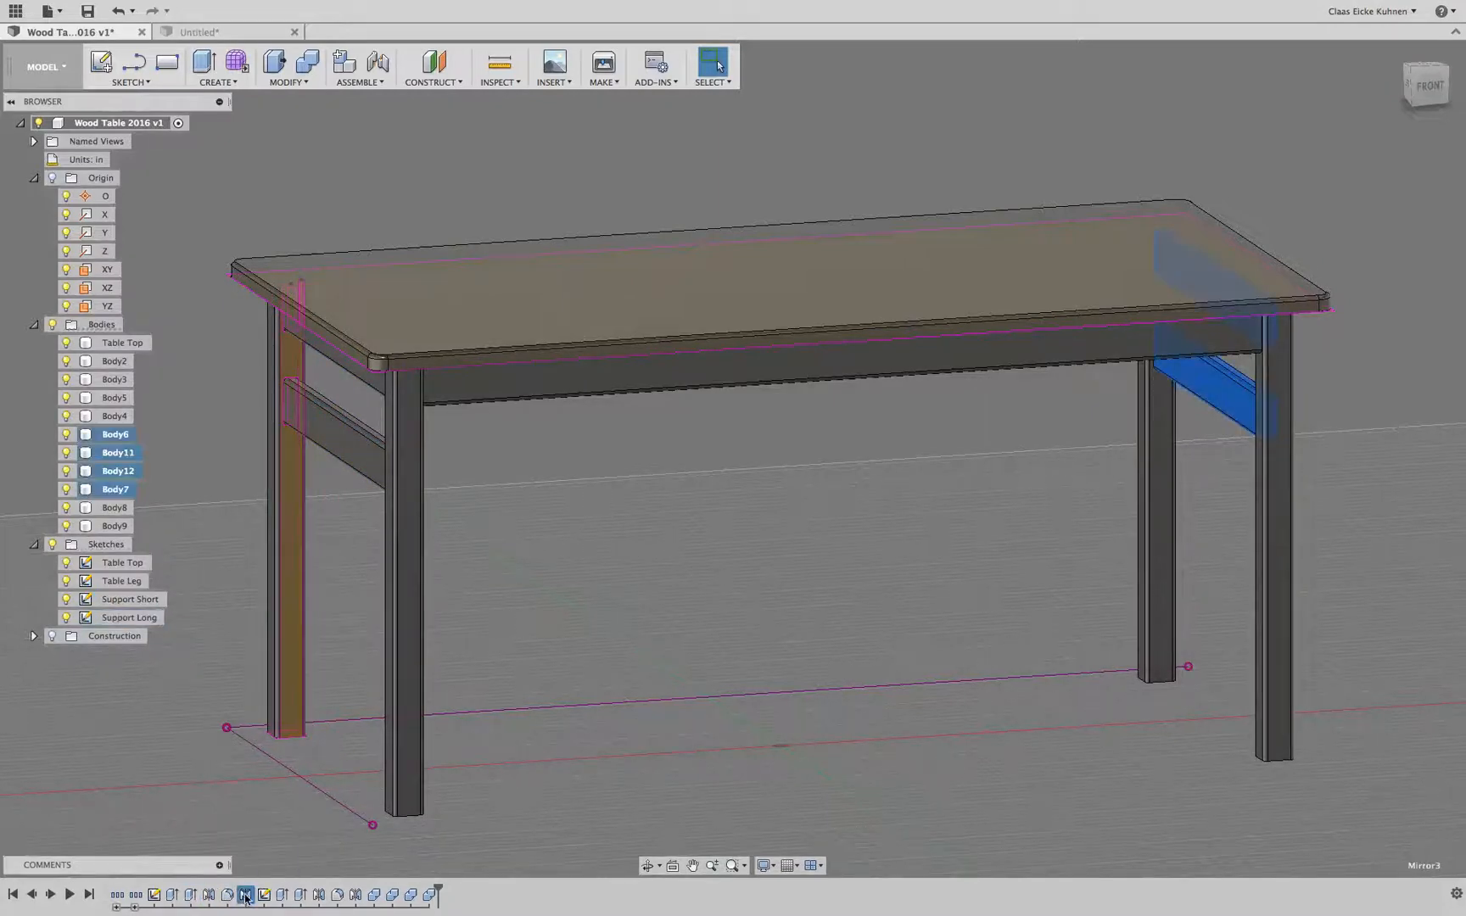
shift+click(153, 895)
right_click(166, 896)
click(216, 842)
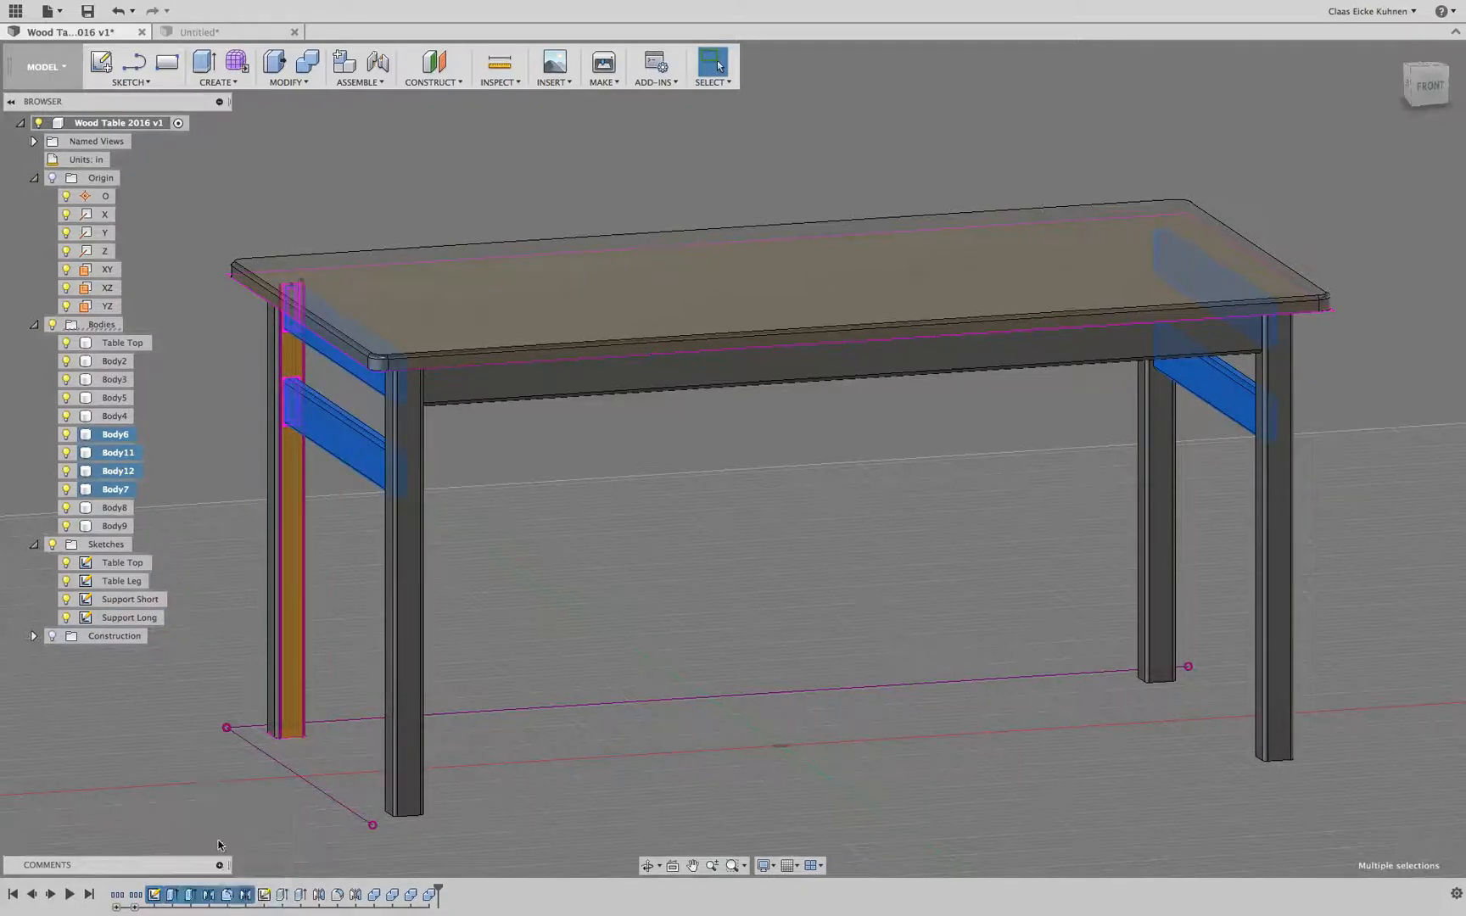
right_click(153, 895)
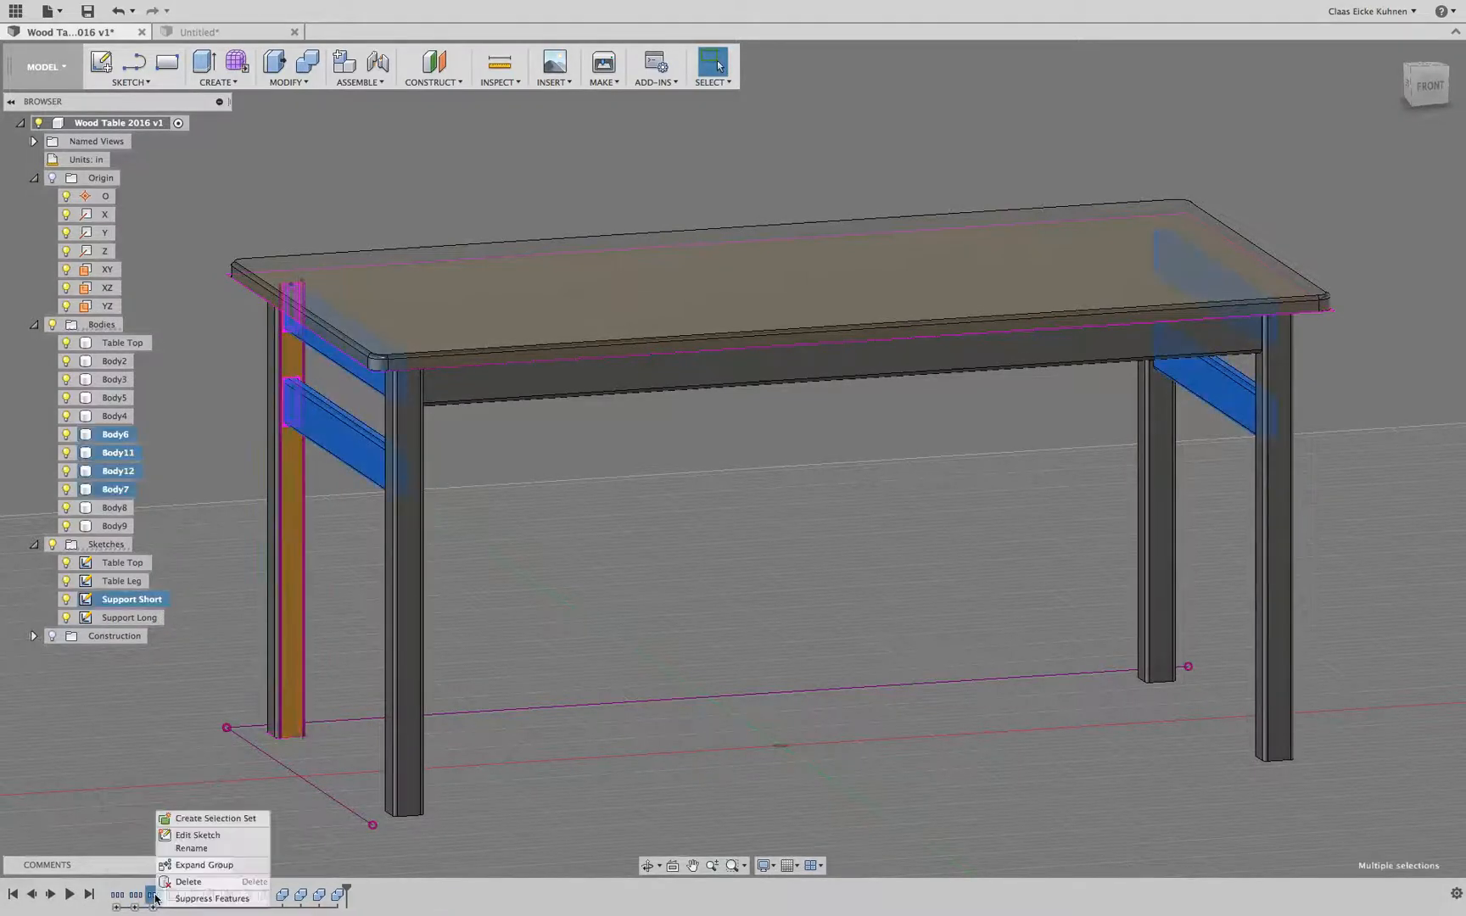
click(214, 849)
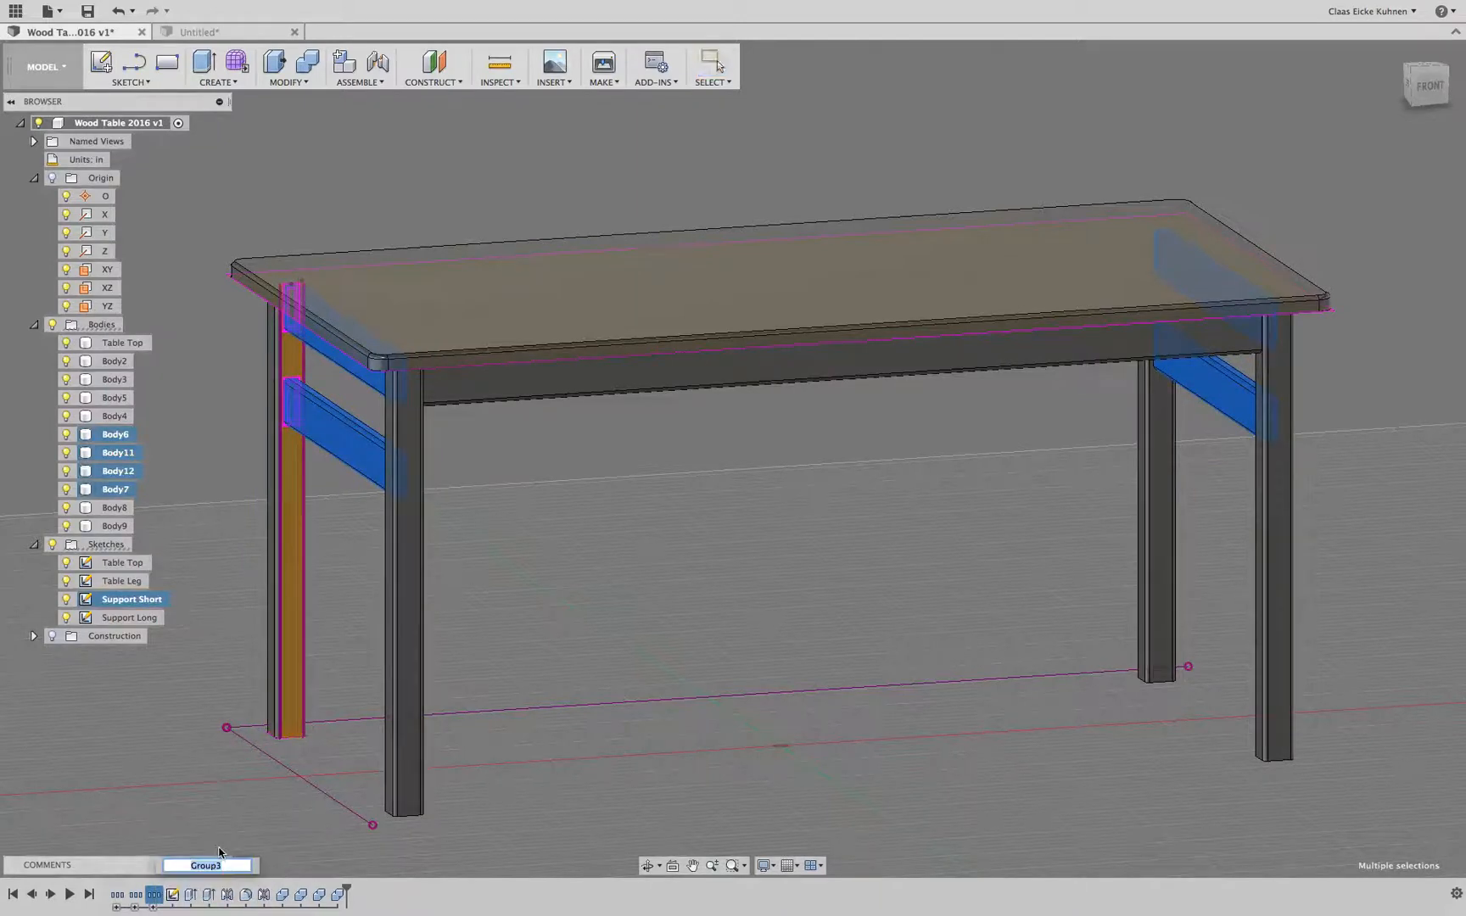
text(Support Short)
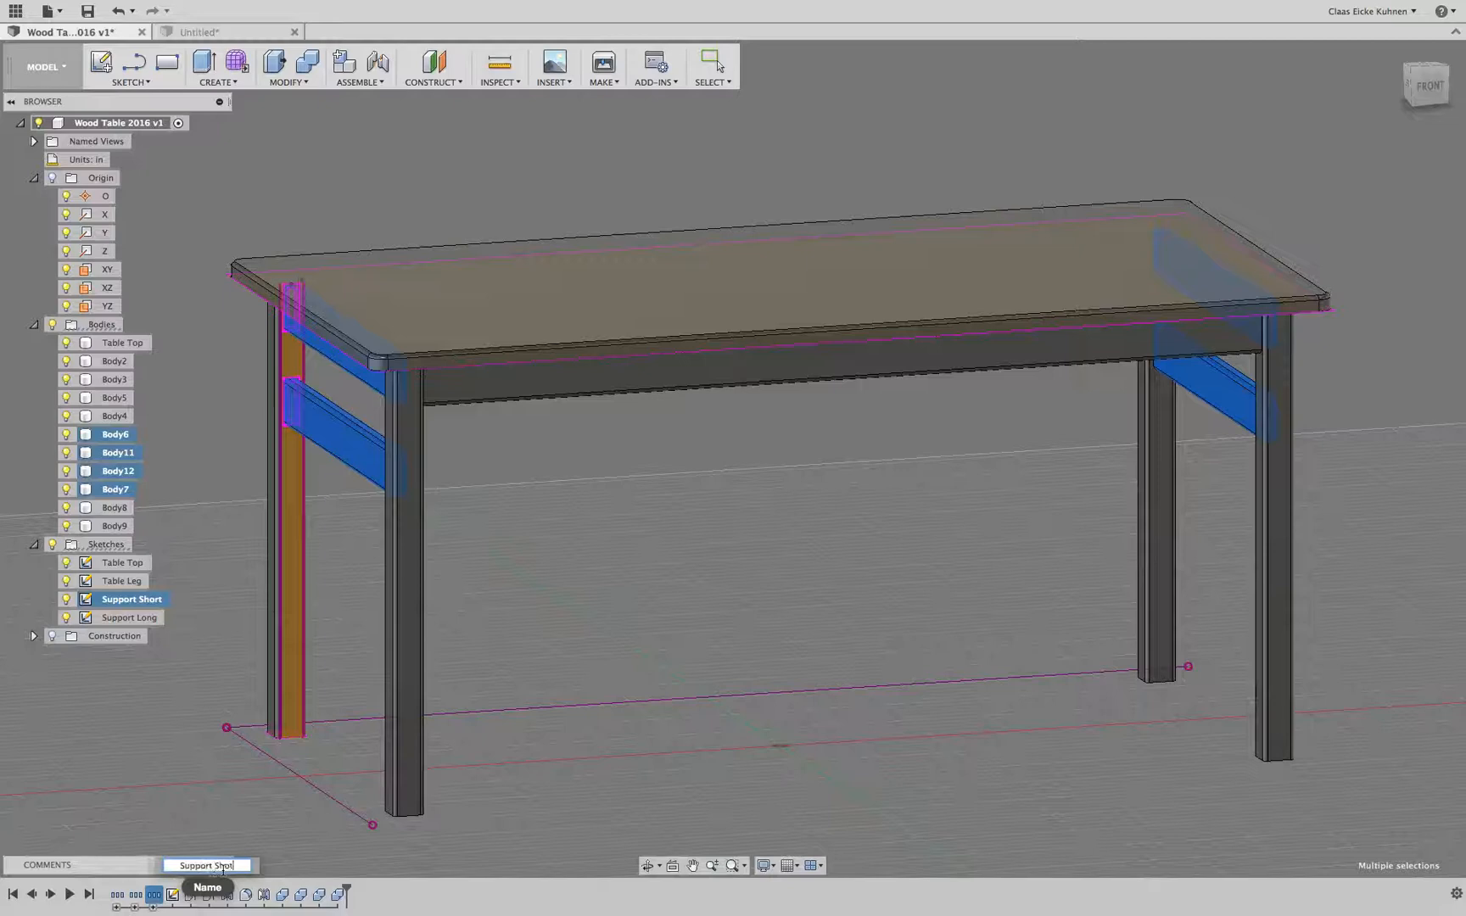
key(Return)
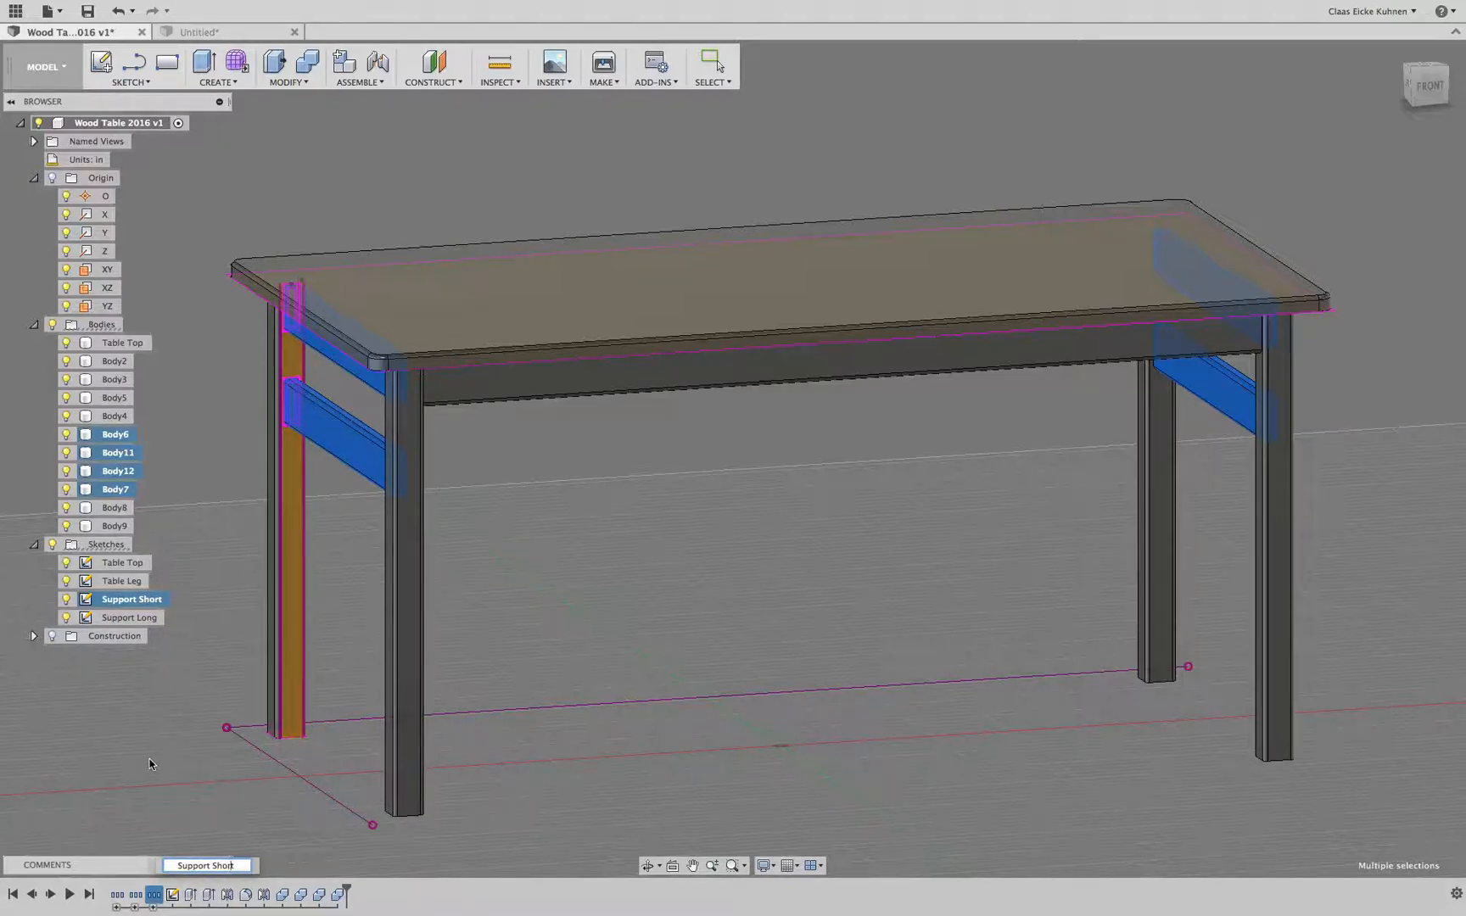
Step: Group the long rail features in the timeline, from the Support Long sketch through its last mirror, and rename the group Support Long
click(176, 898)
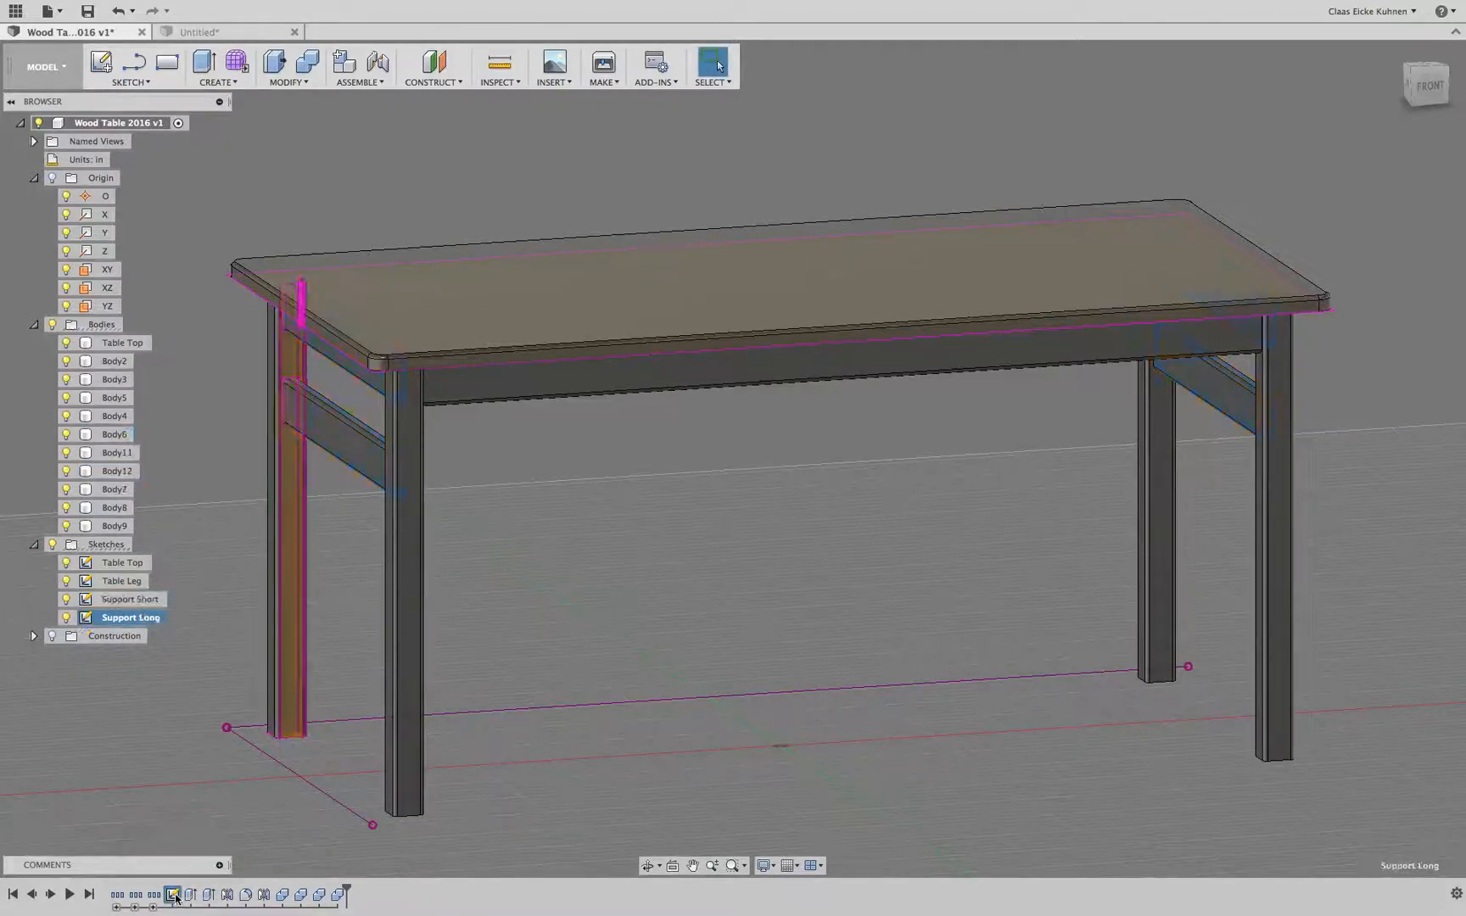
shift+click(265, 896)
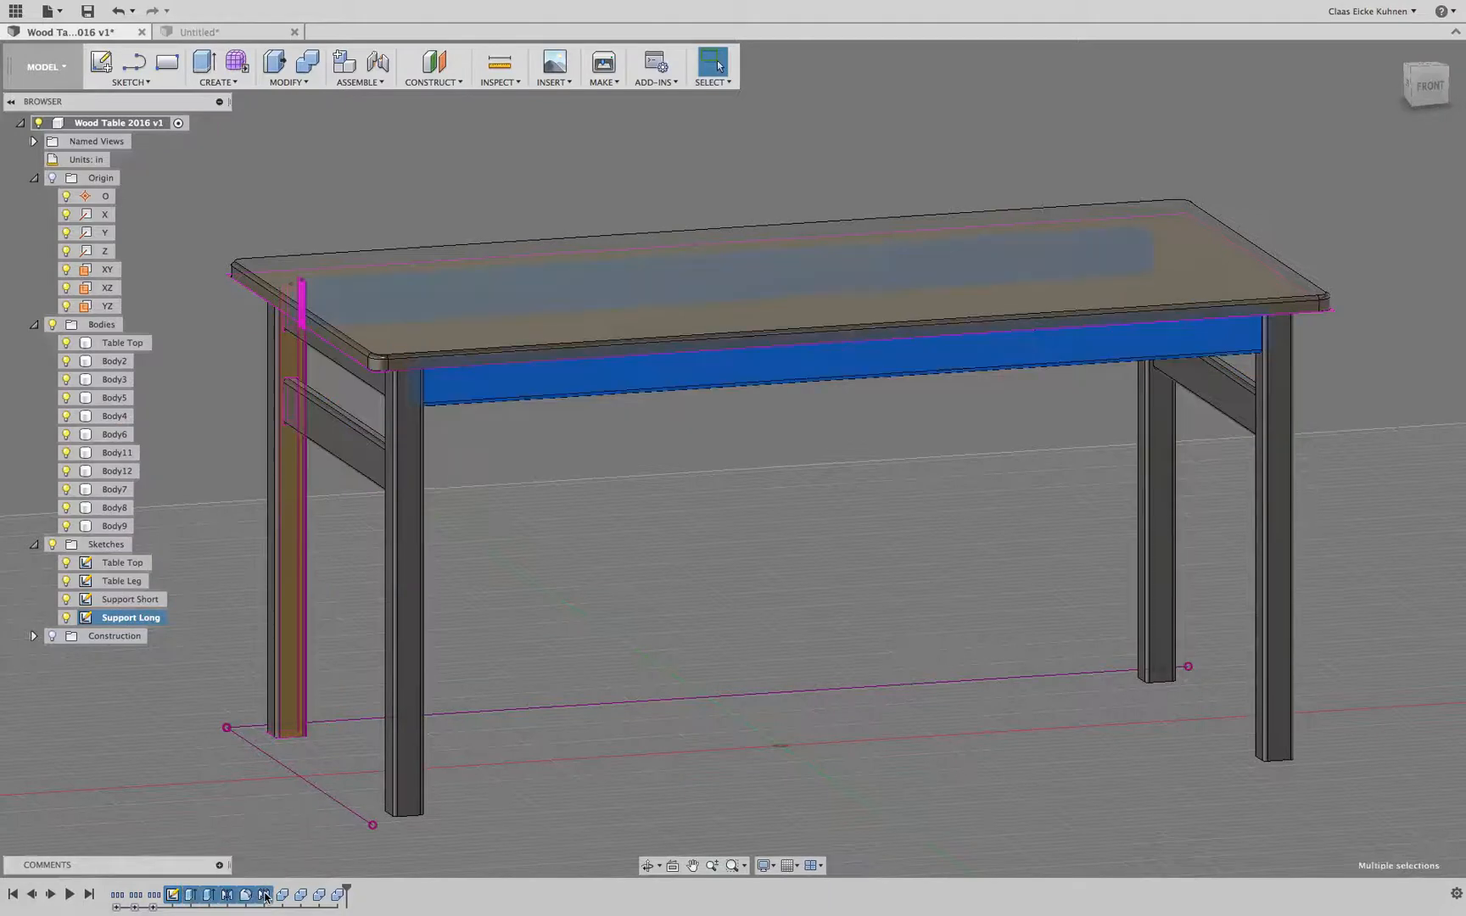
right_click(266, 896)
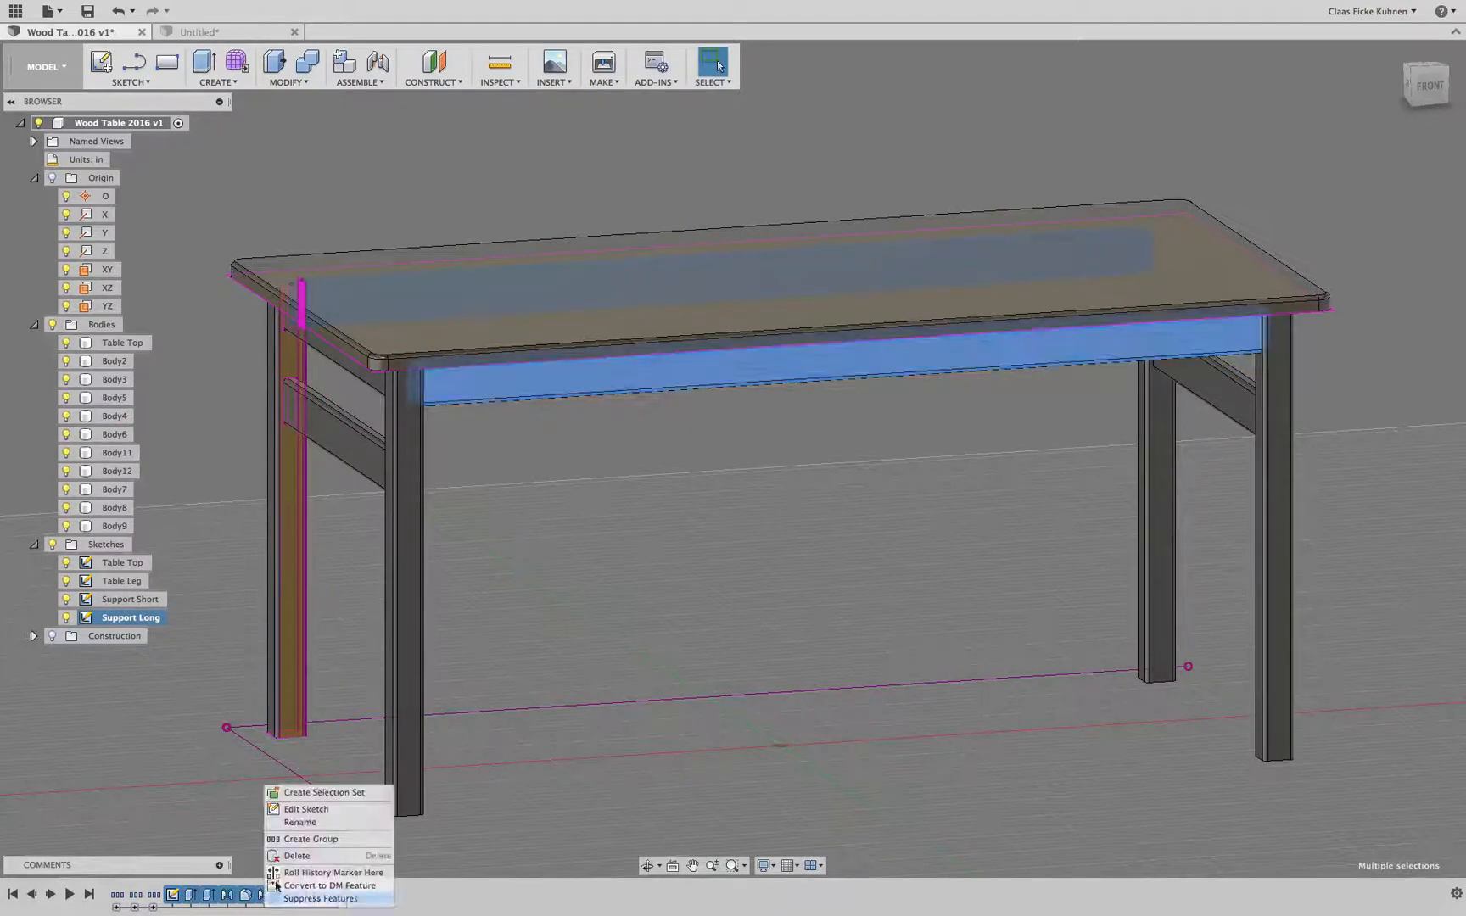
click(324, 840)
right_click(171, 895)
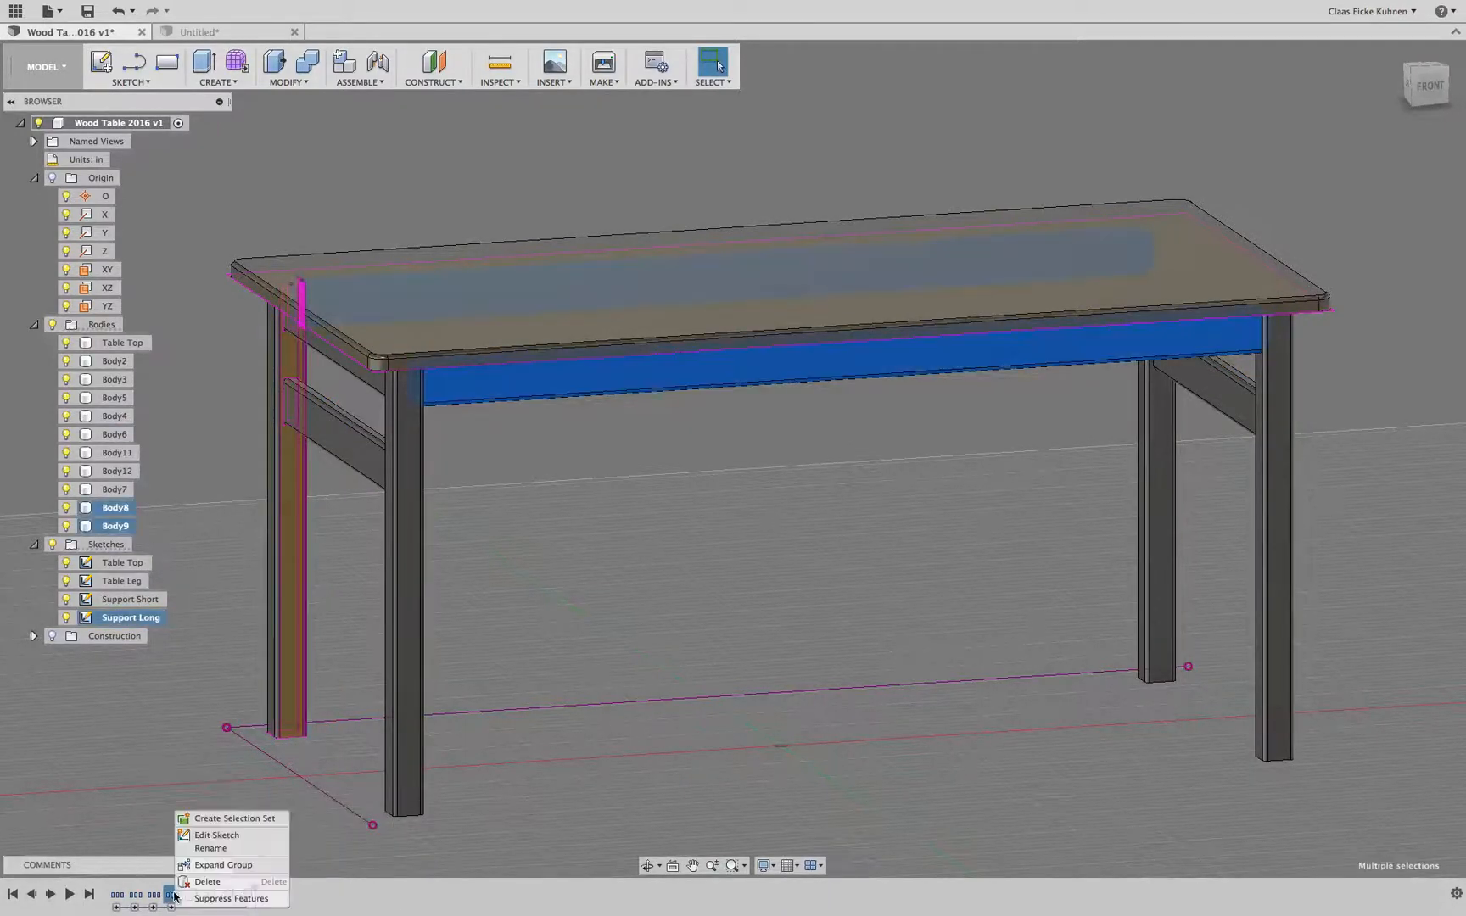
click(211, 848)
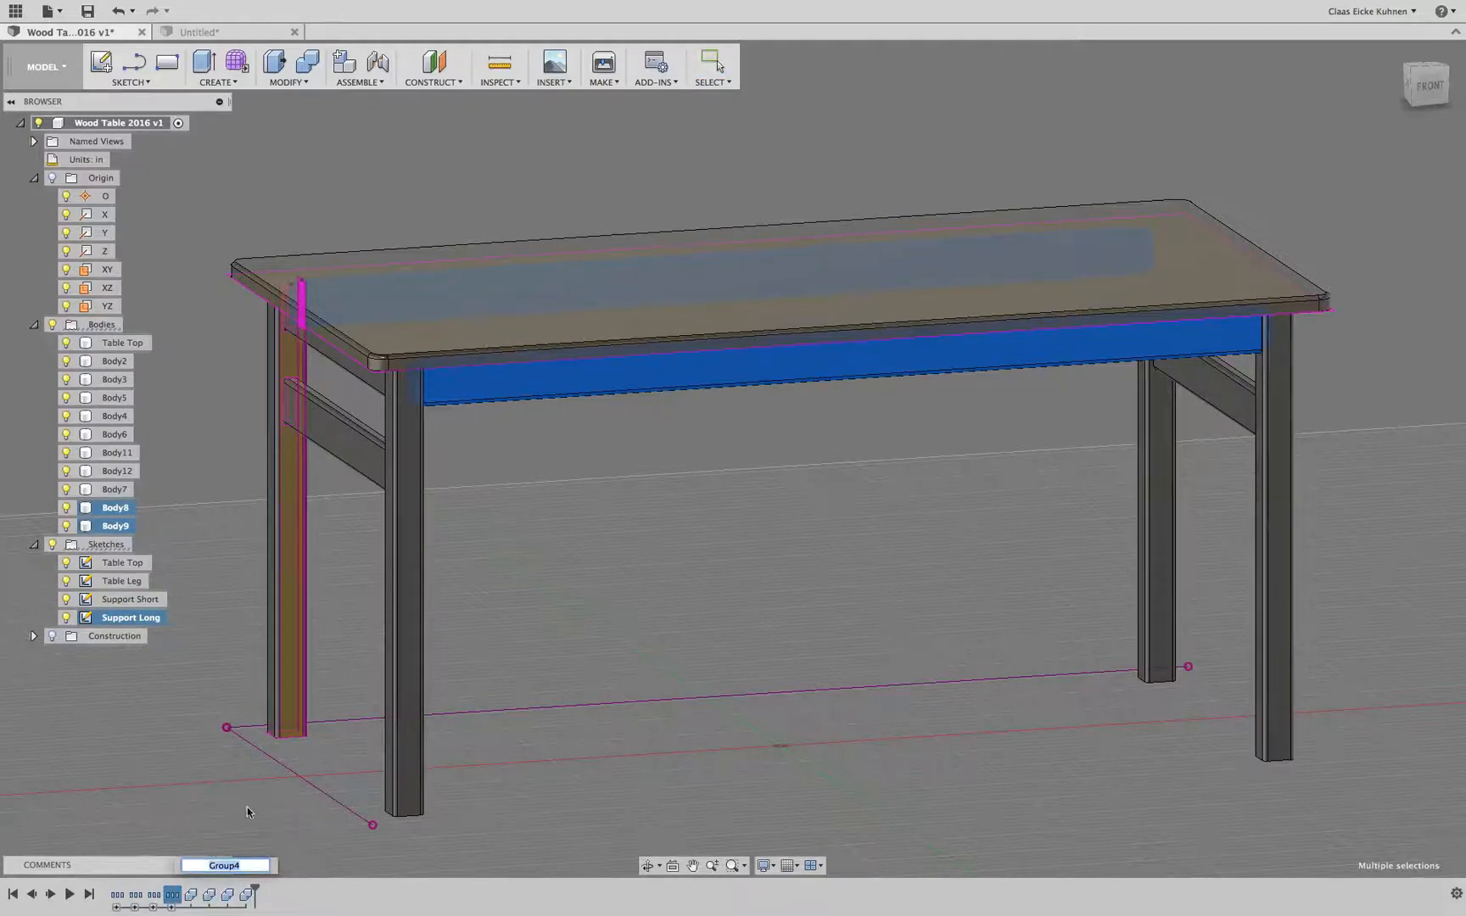
text(Support Ling)
key(BackSpace)
key(BackSpace)
key(BackSpace)
text(ong)
key(Return)
Step: Examine the four Combine features and the contents of the Table Top, Leg, Support Short and Support Long timeline groups
click(246, 895)
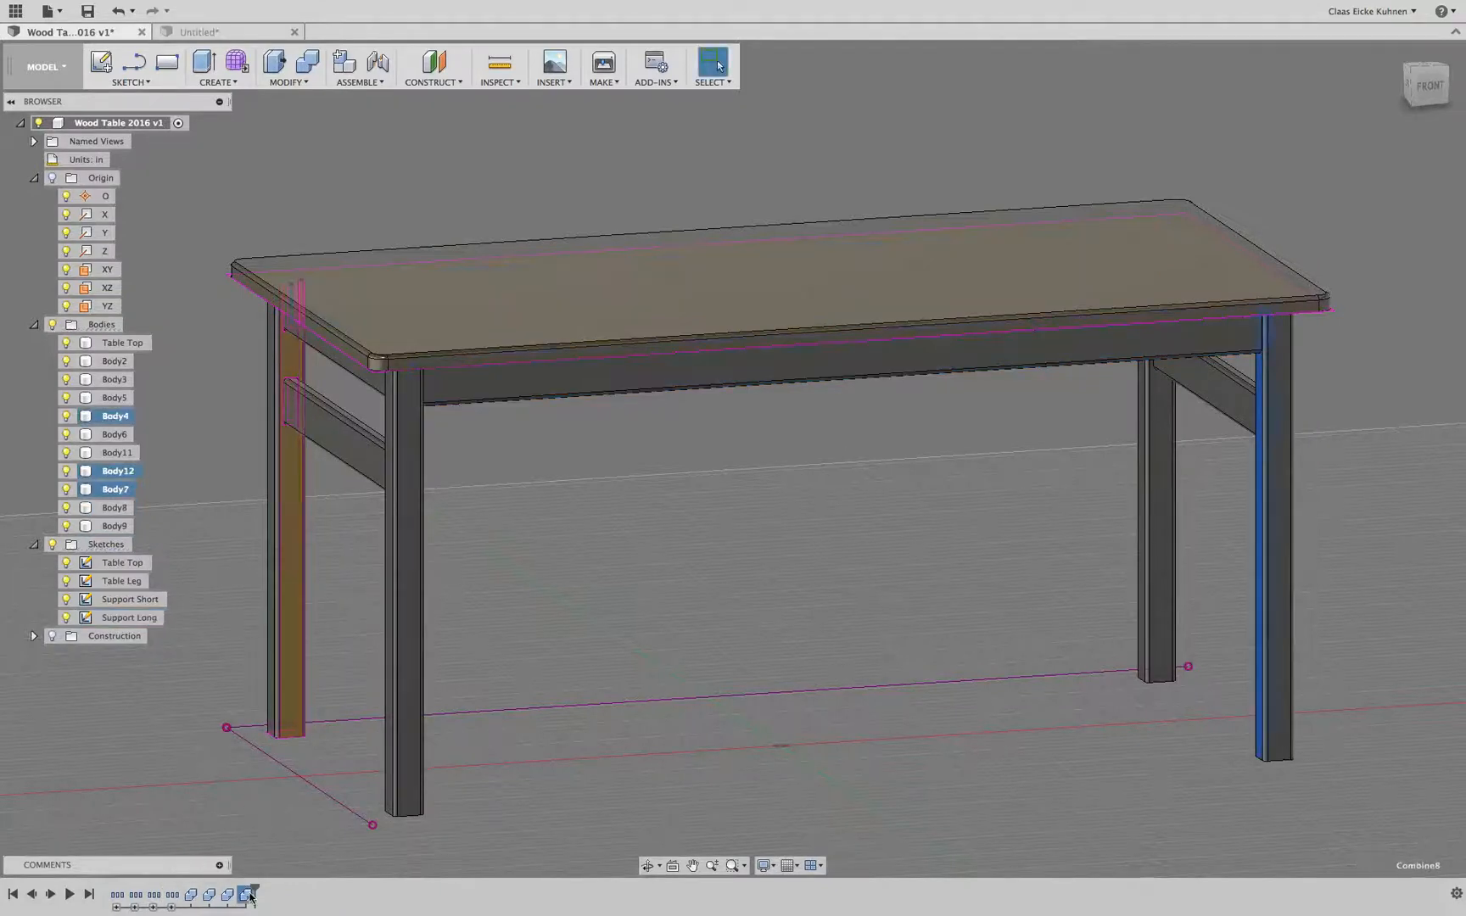
shift+click(191, 895)
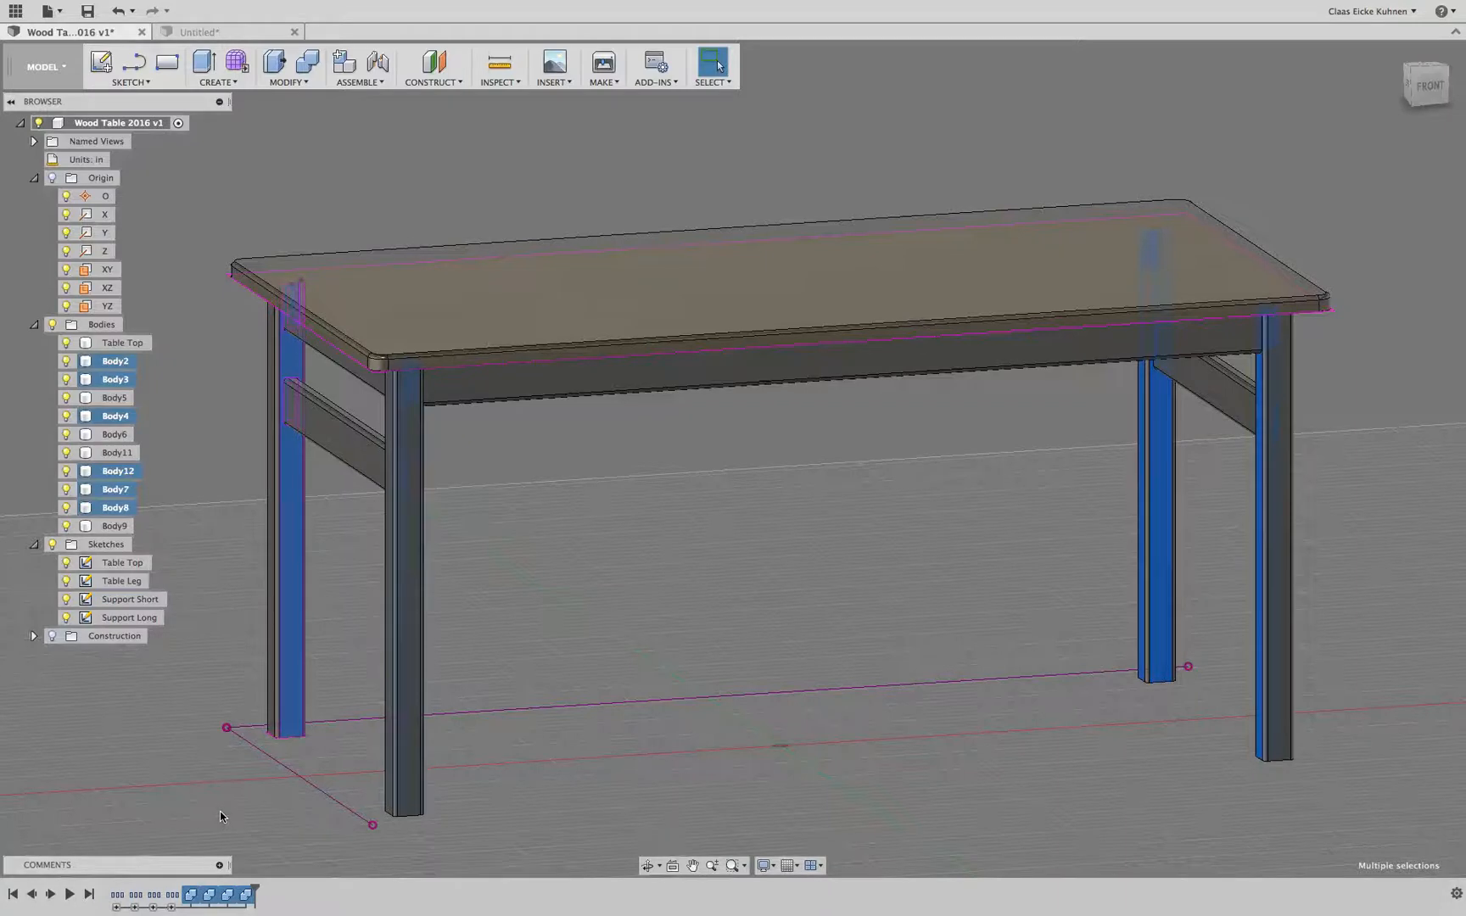
click(174, 809)
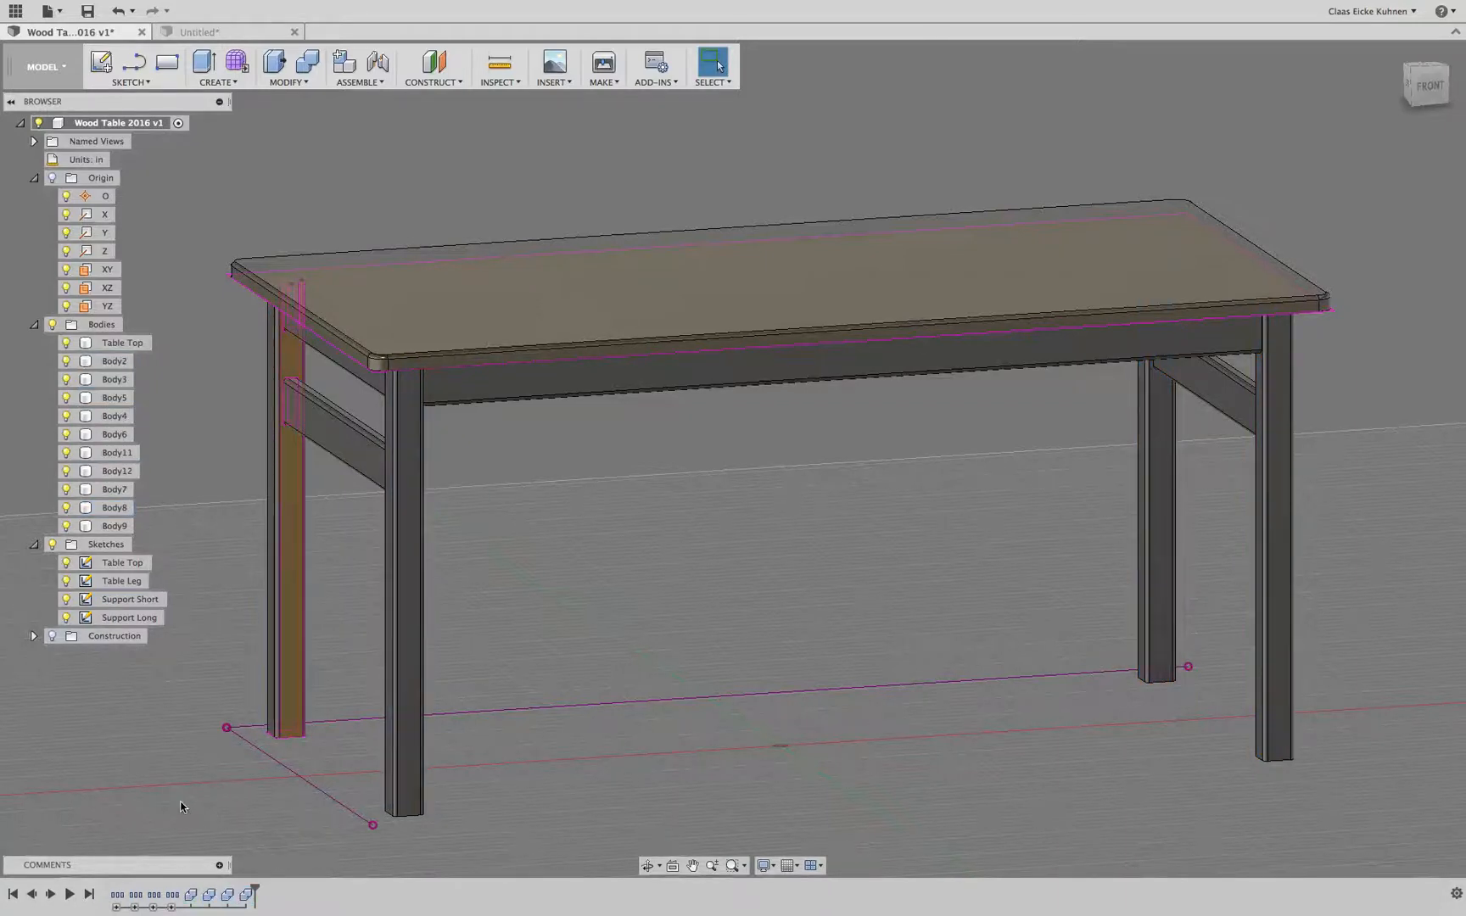
click(172, 907)
click(172, 907)
click(153, 907)
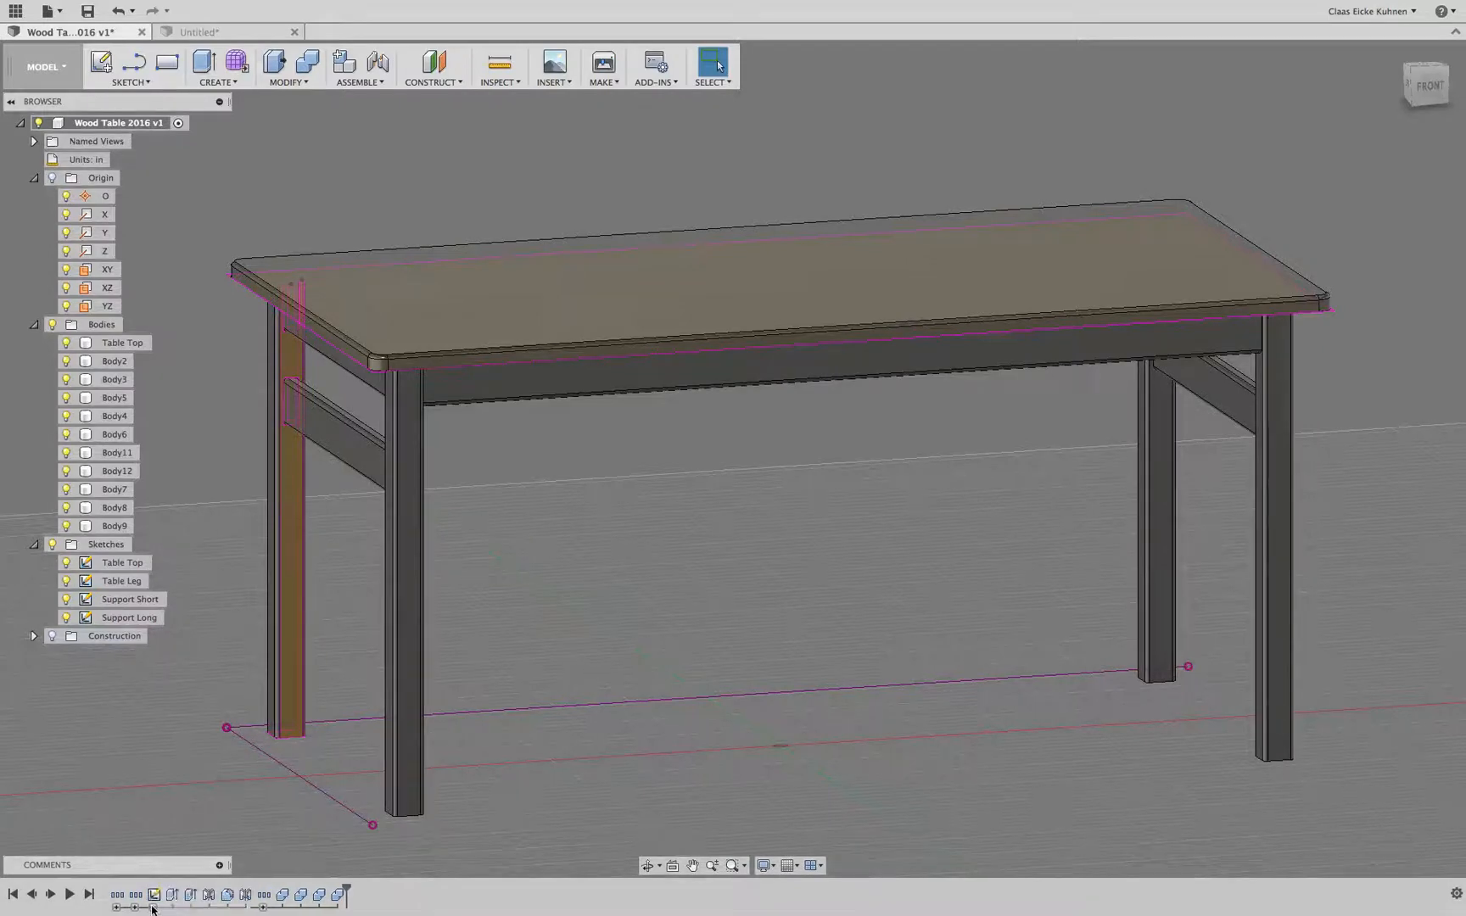
click(153, 907)
click(135, 907)
click(134, 907)
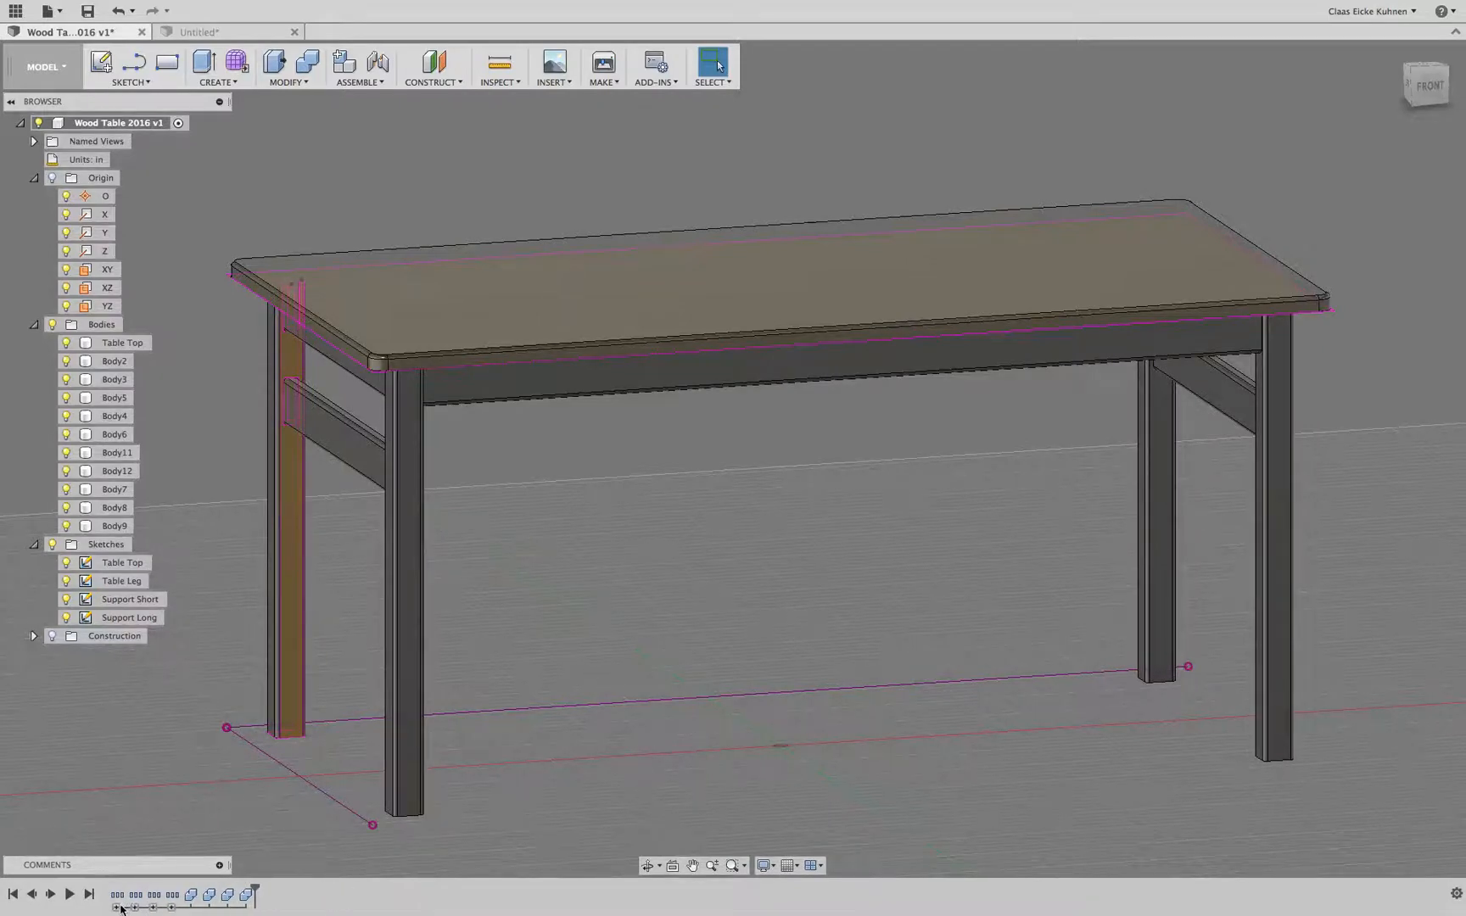
click(117, 907)
click(117, 907)
click(136, 907)
click(135, 907)
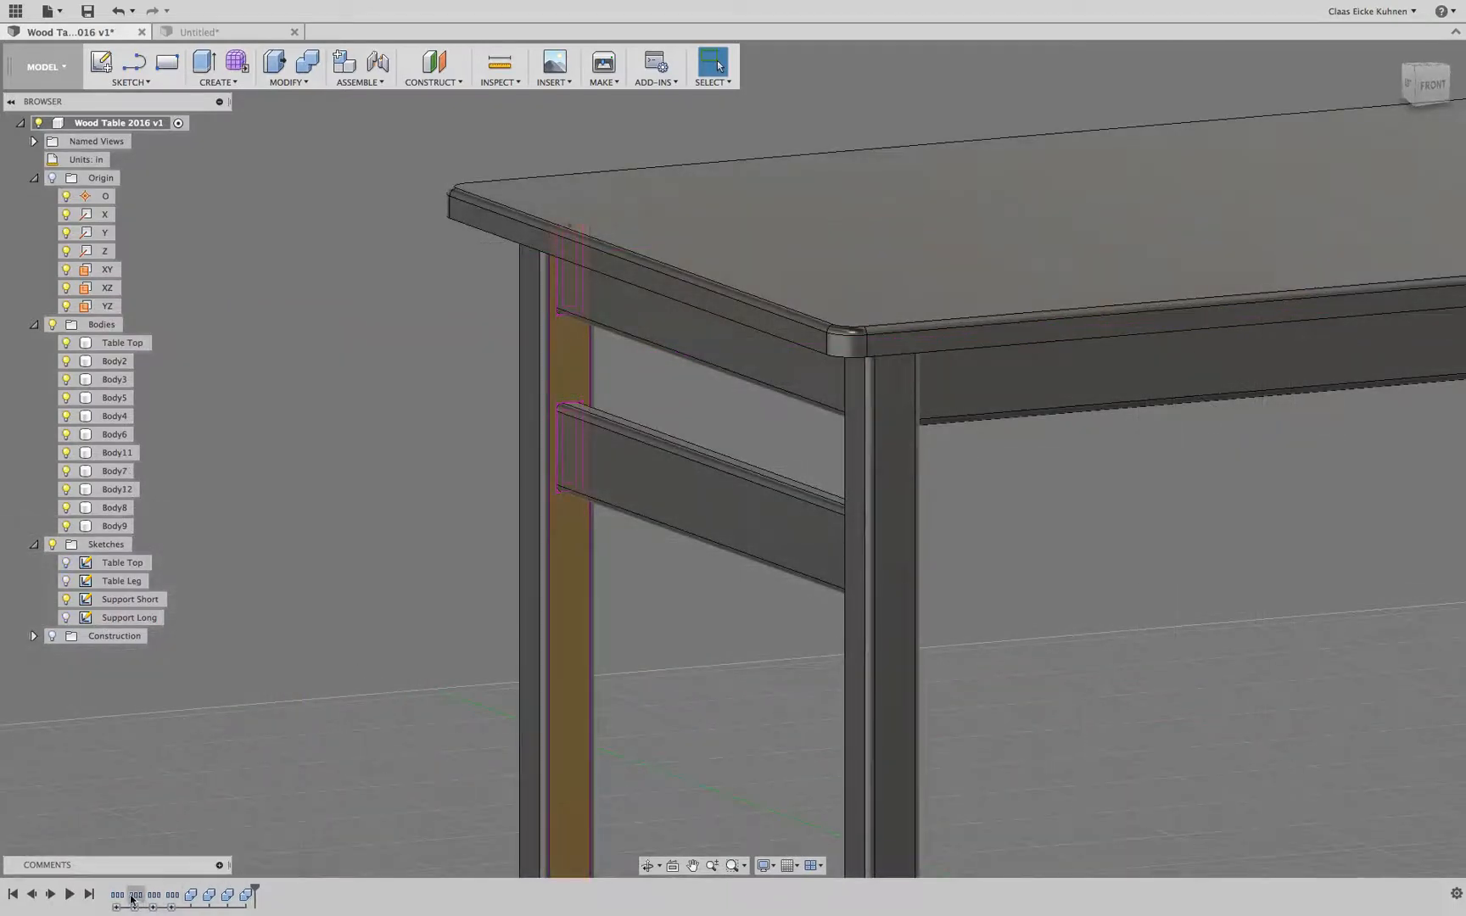
mouse_move(116, 897)
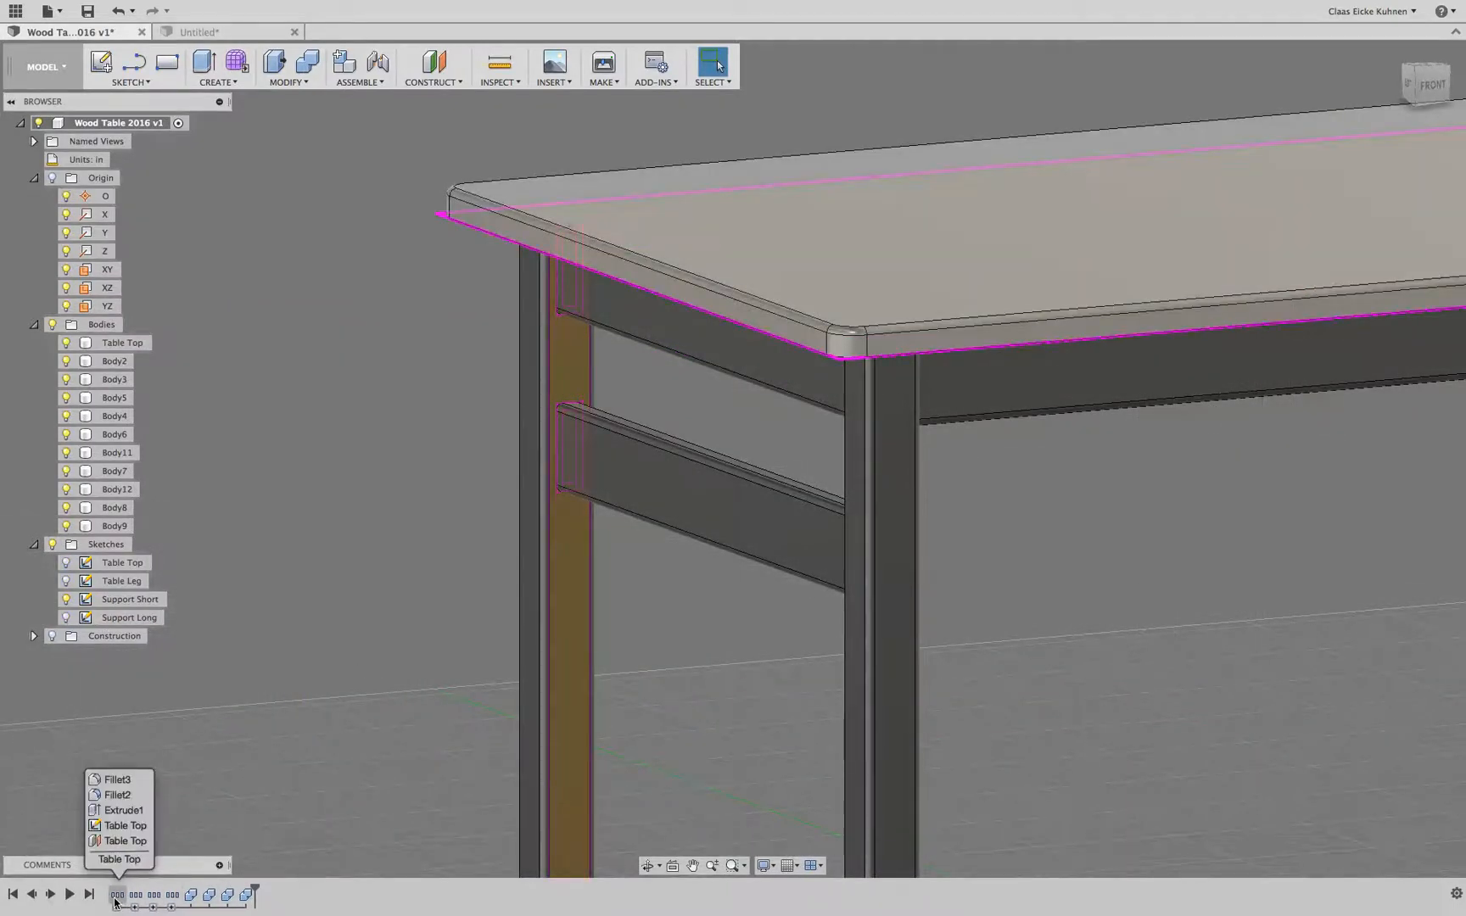
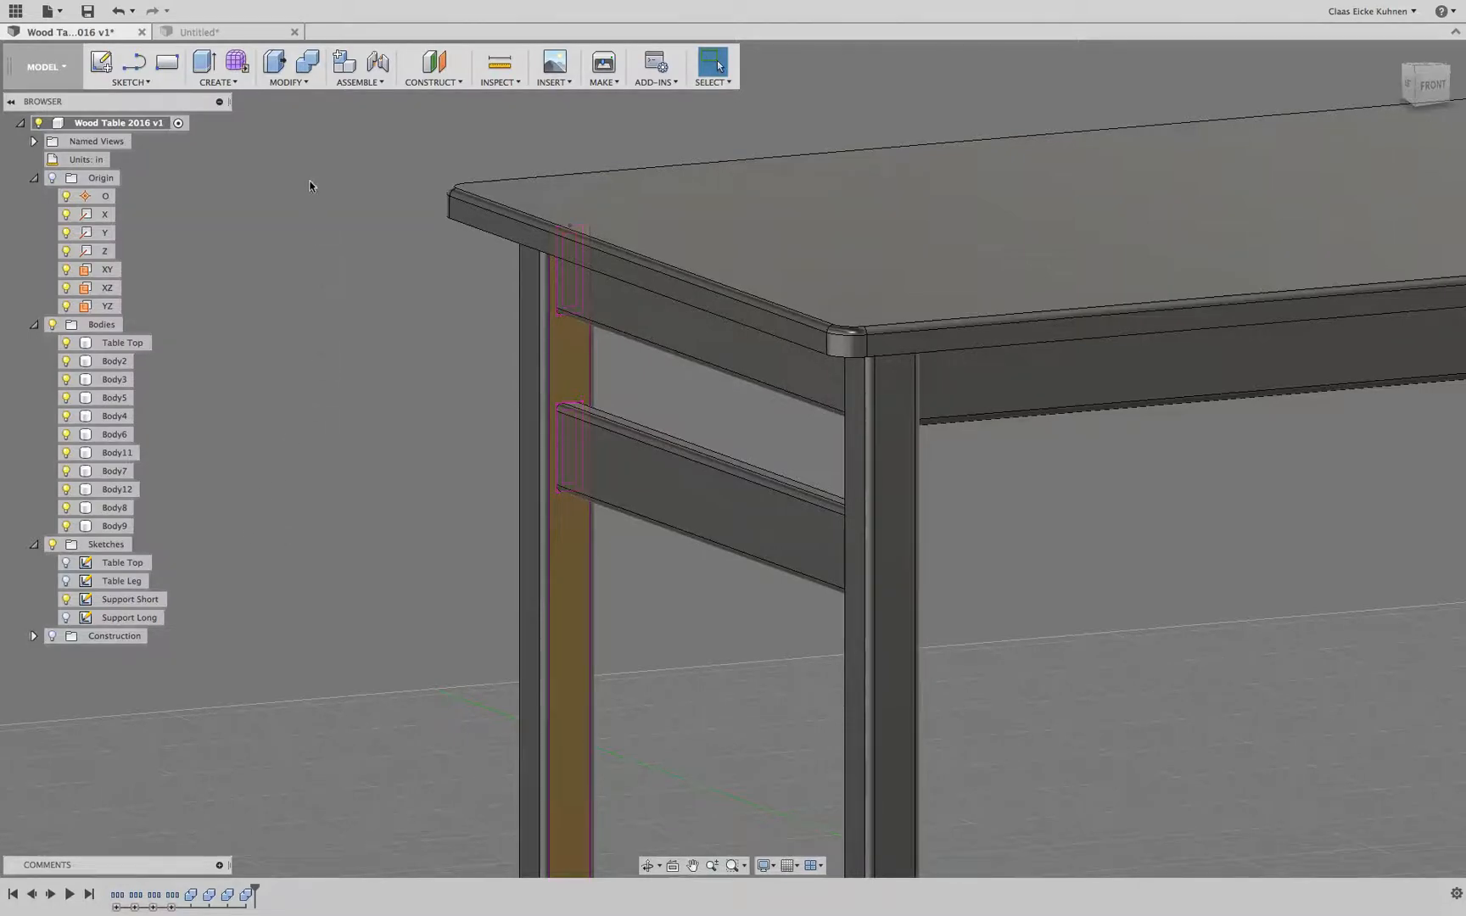
Step: Show the dimensions of the Support Short sketch in the model
click(301, 82)
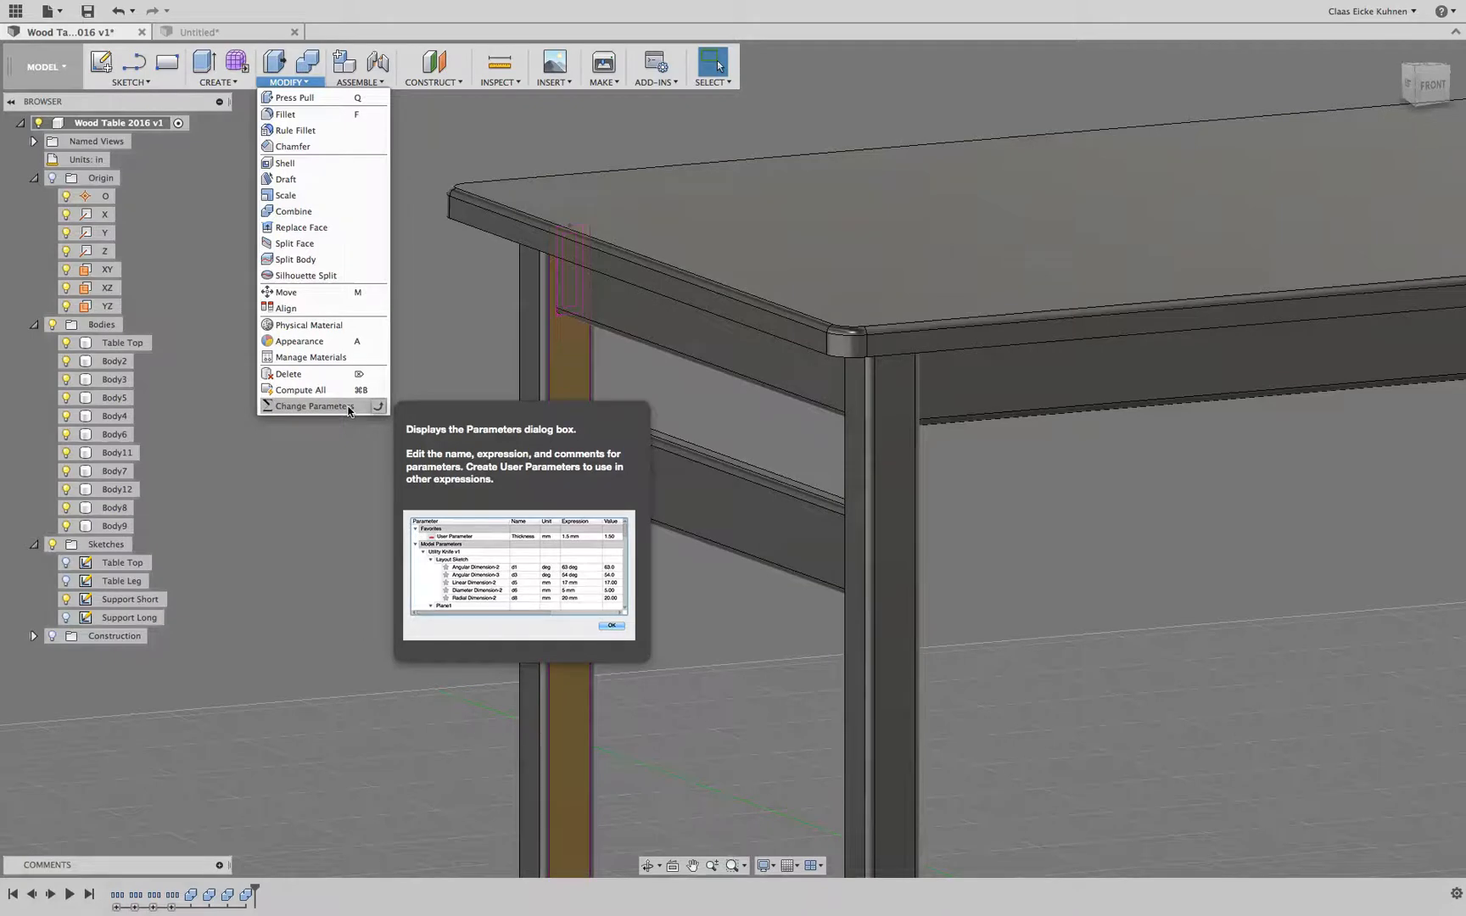
click(332, 635)
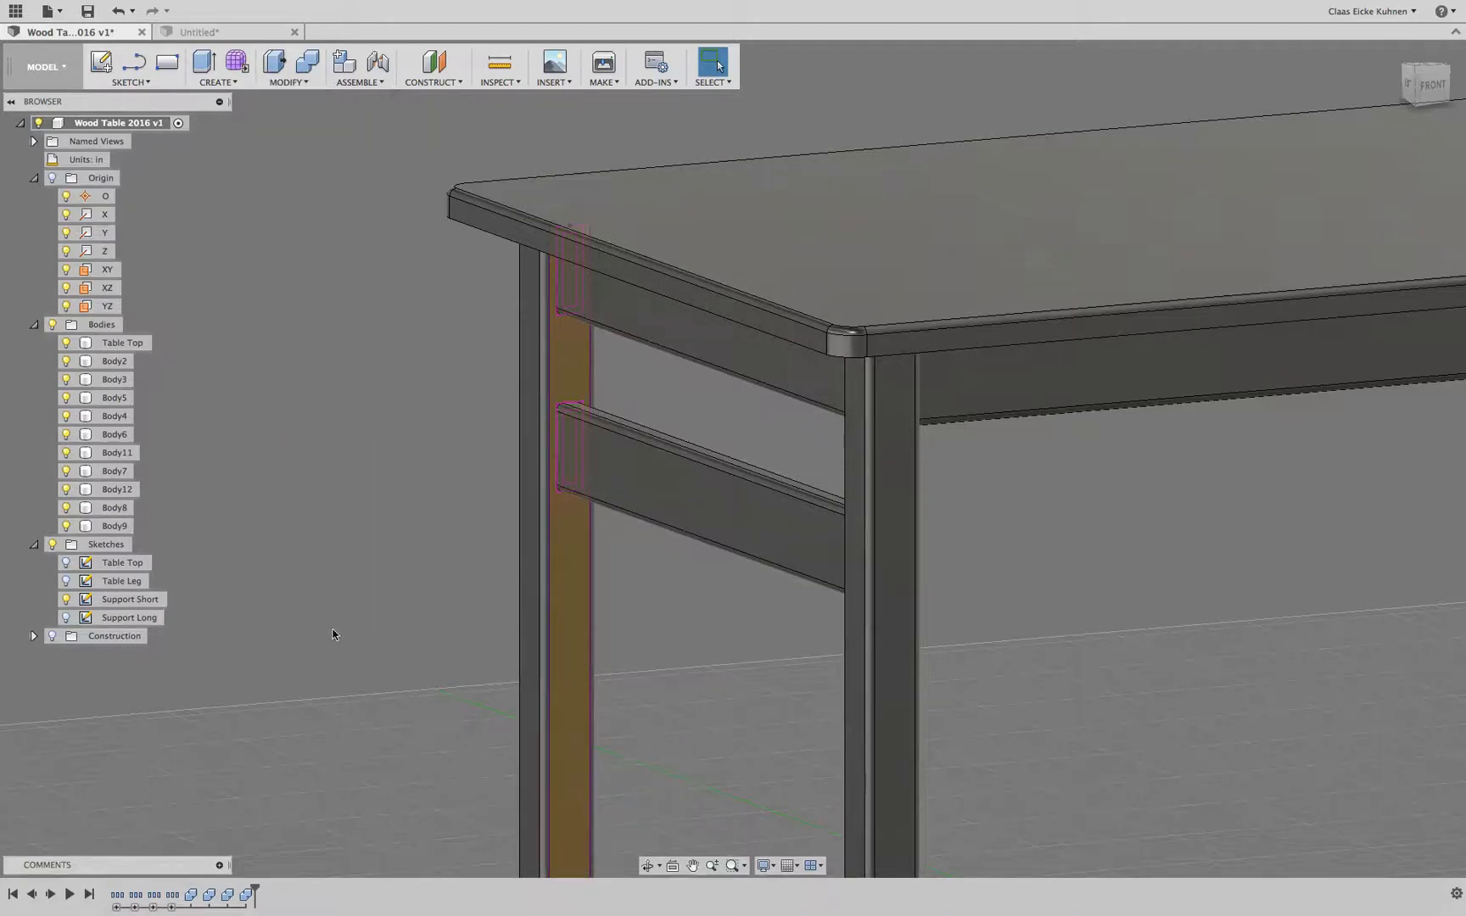
right_click(144, 603)
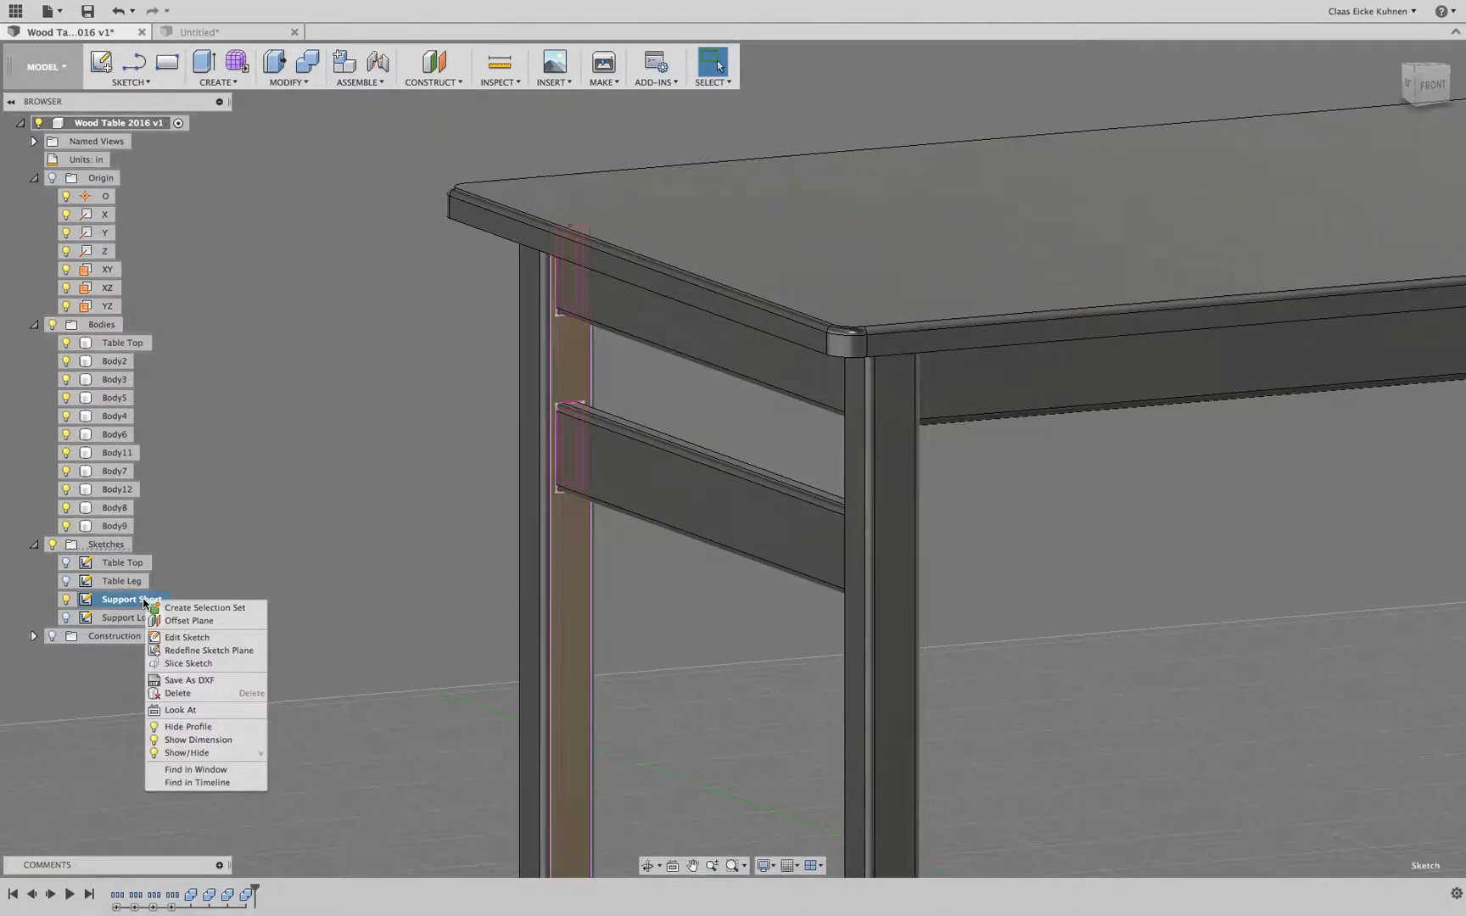
click(230, 740)
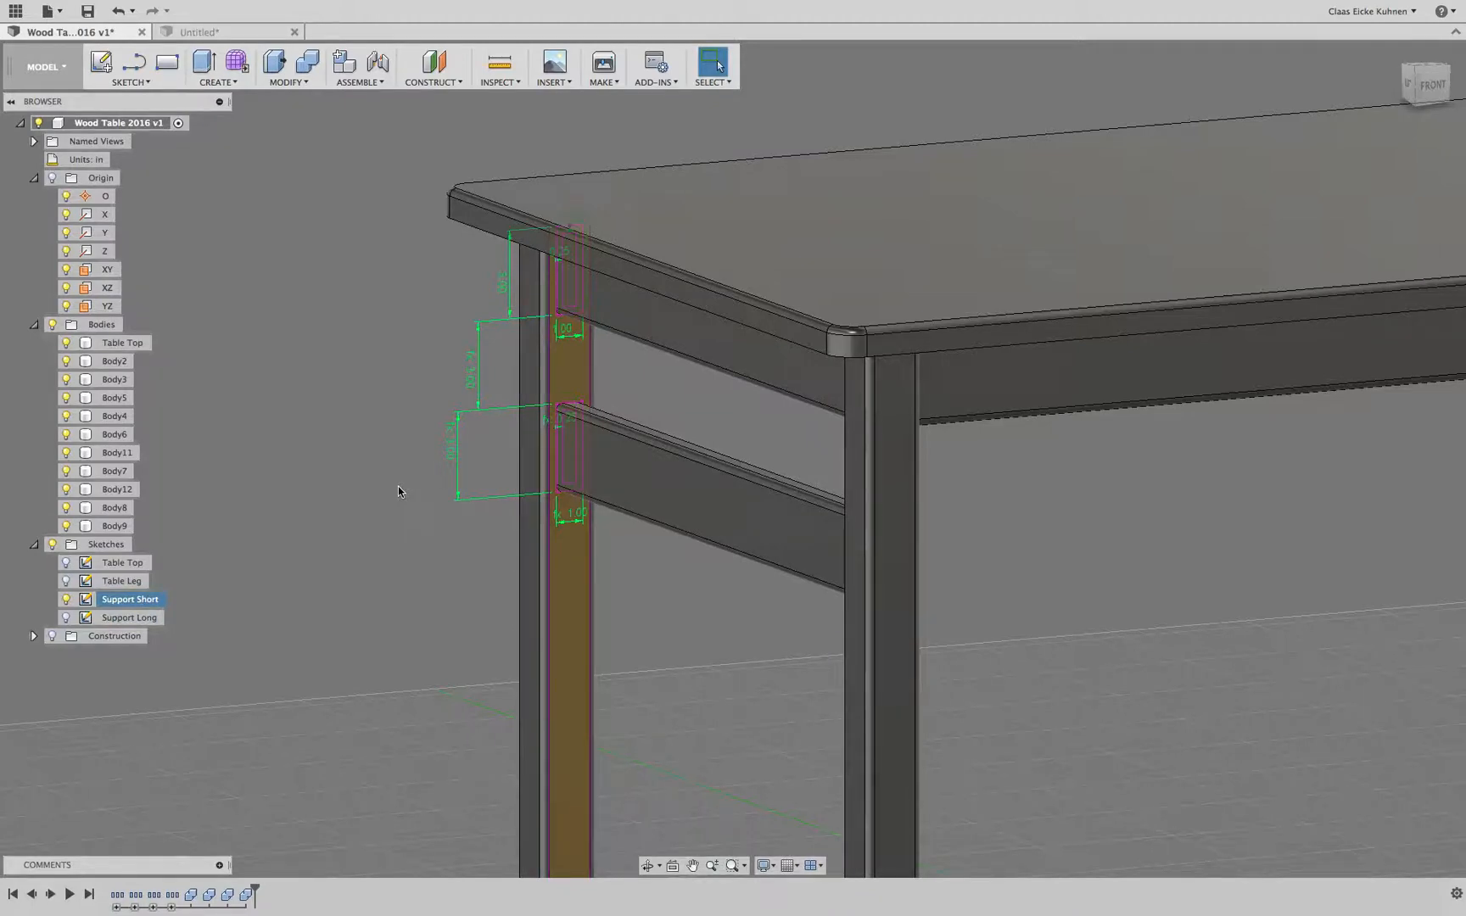
Step: Try a height of 4 in for the upper short rail, and return that dimension to 3 in
double_click(506, 283)
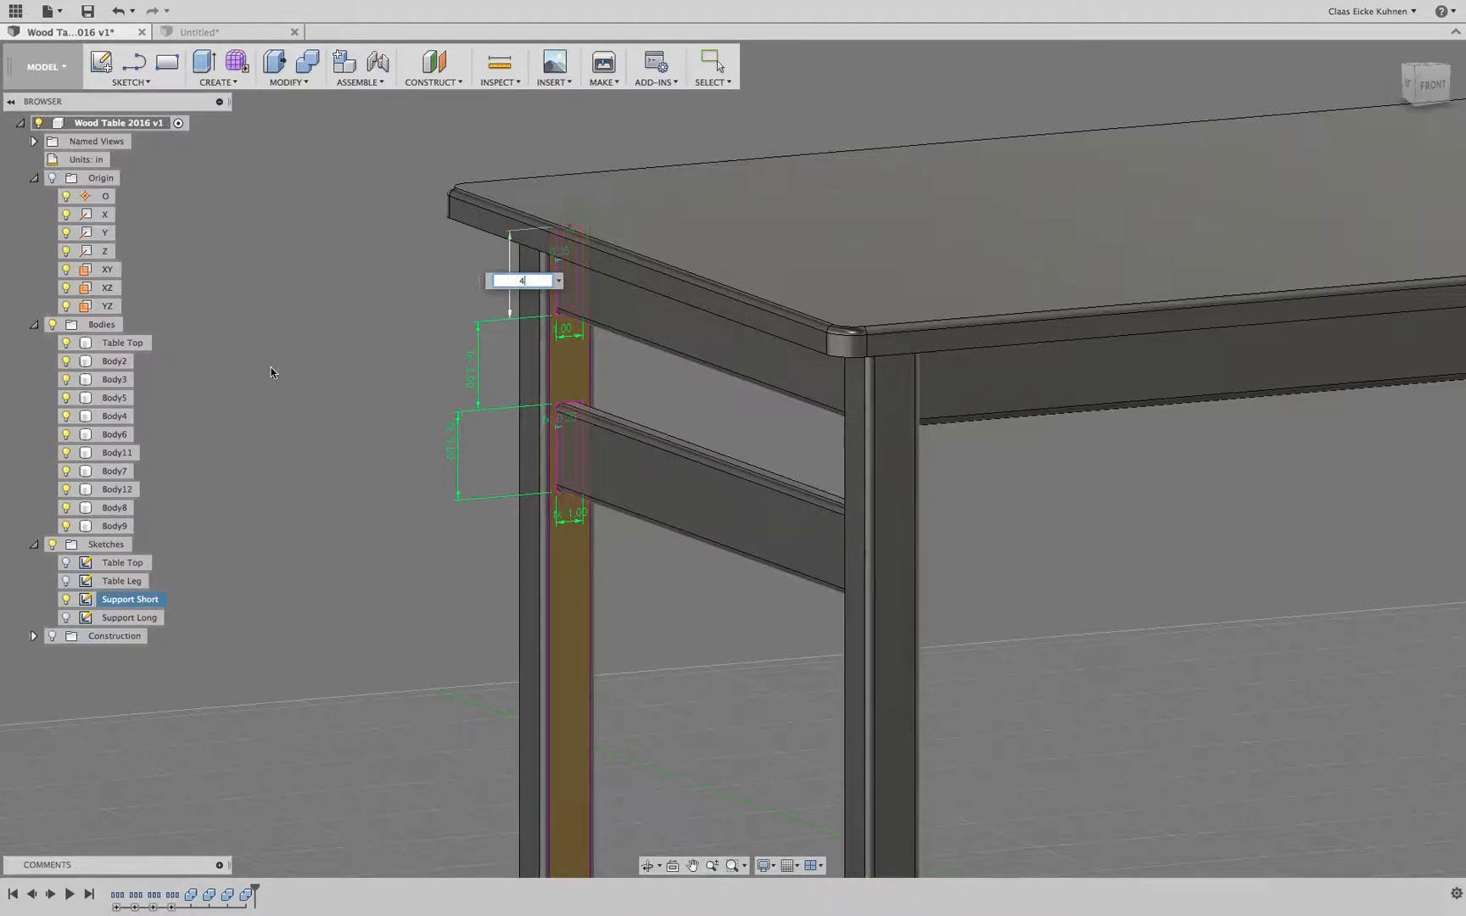
text(4)
key(Return)
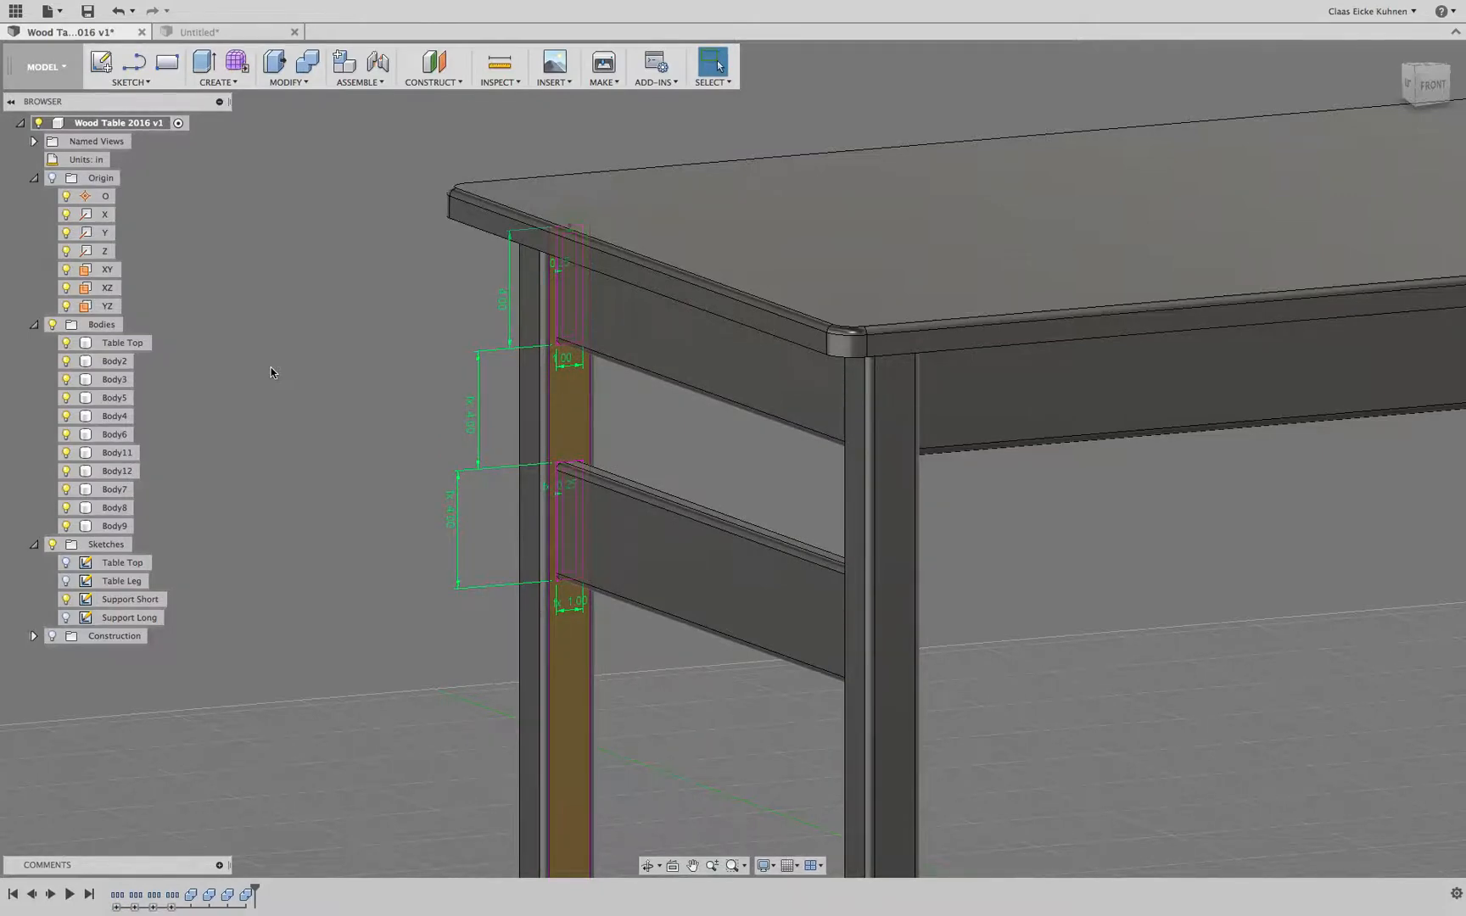
double_click(507, 297)
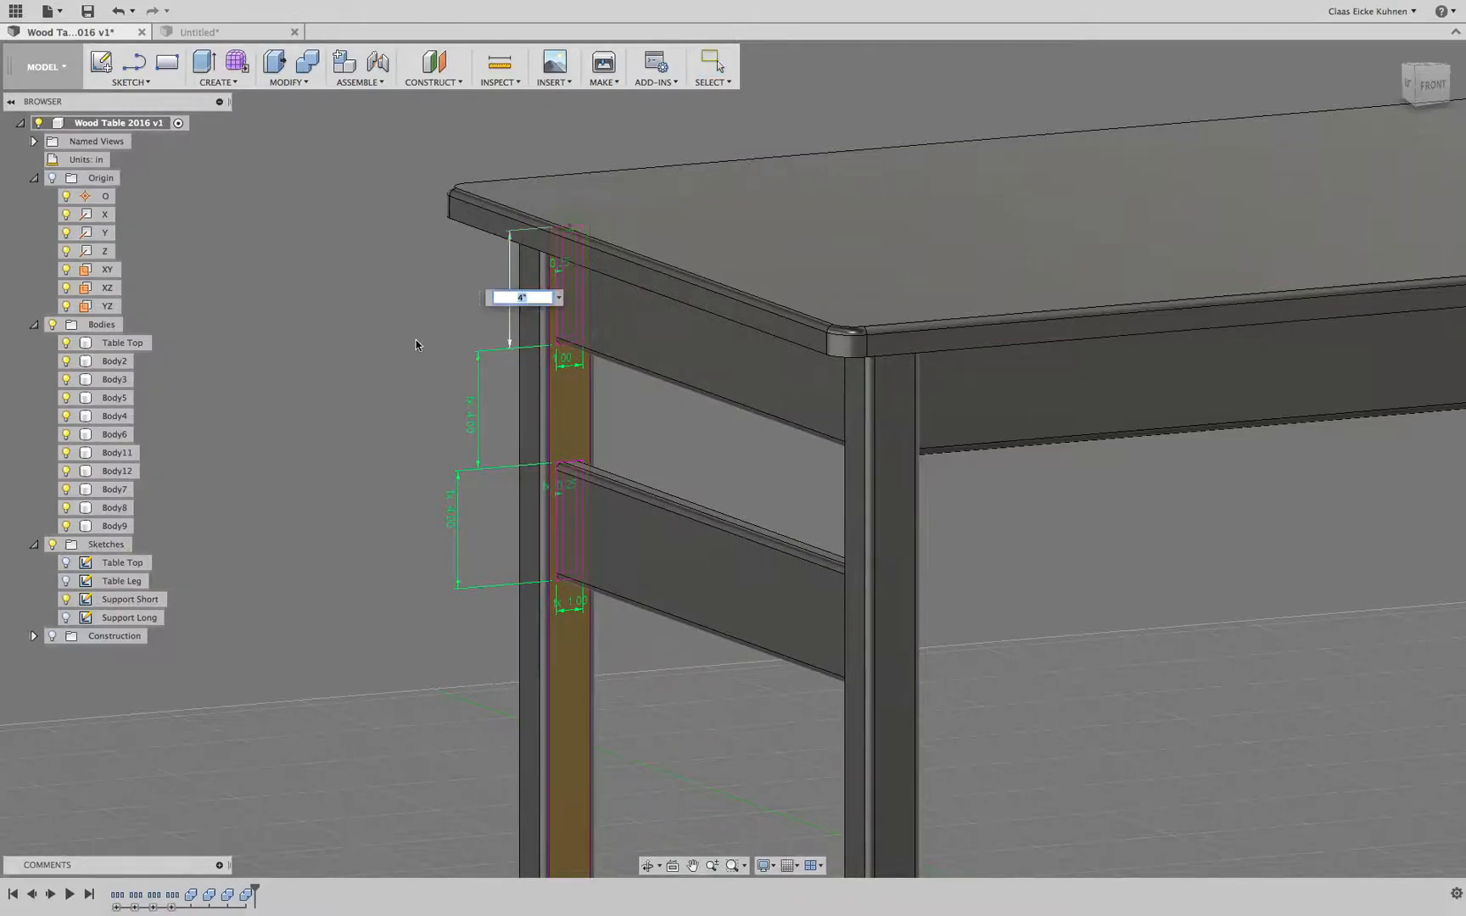
text(3)
key(Return)
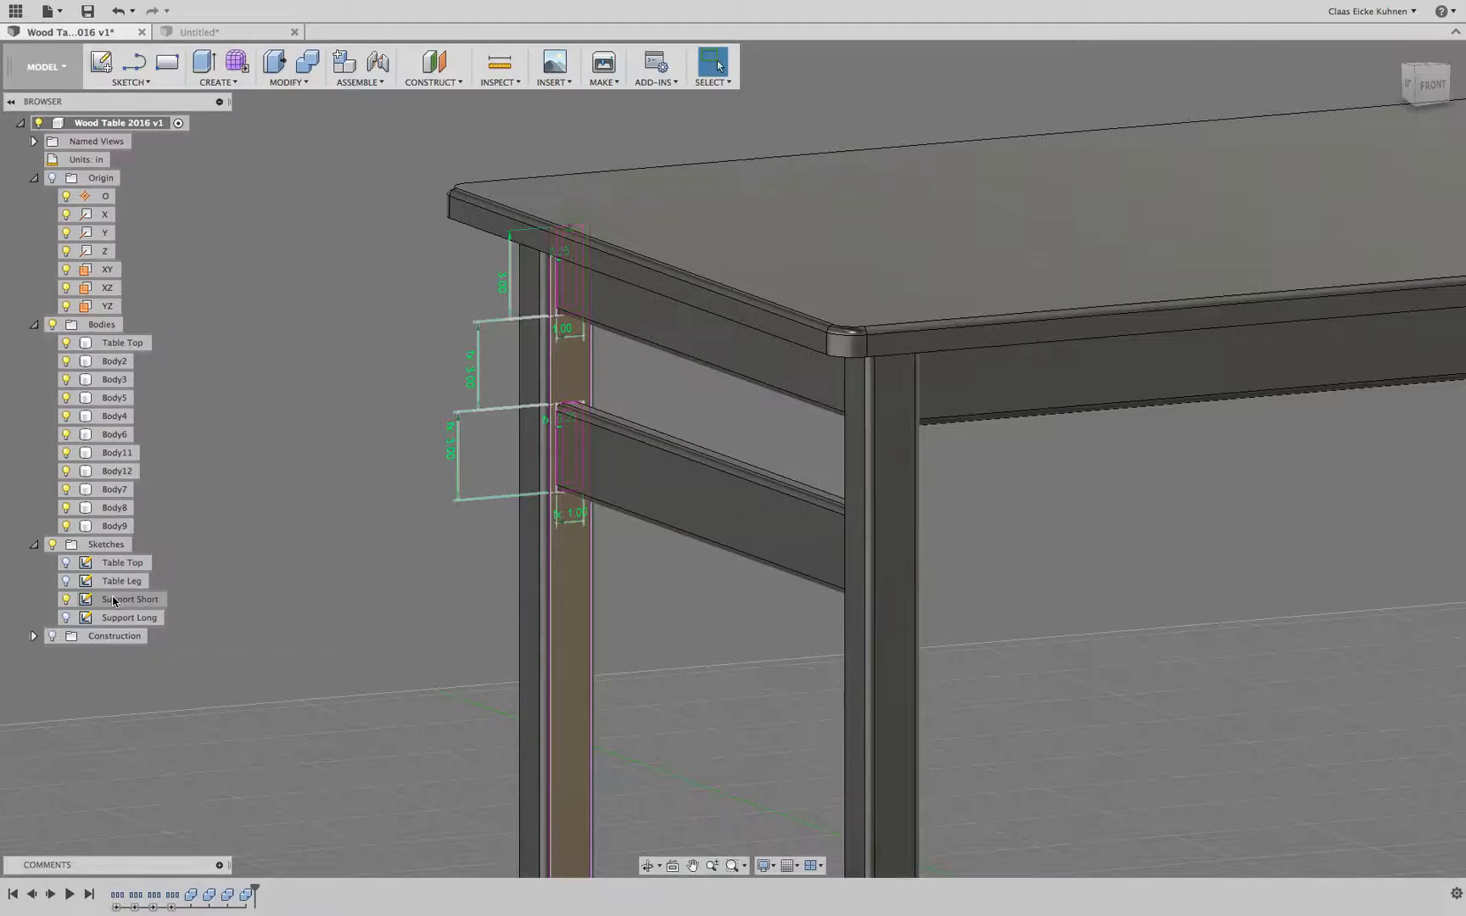
Step: Hide the Table Top body to expose the upper short rail's joint with the leg
scroll(553, 259, up, 3)
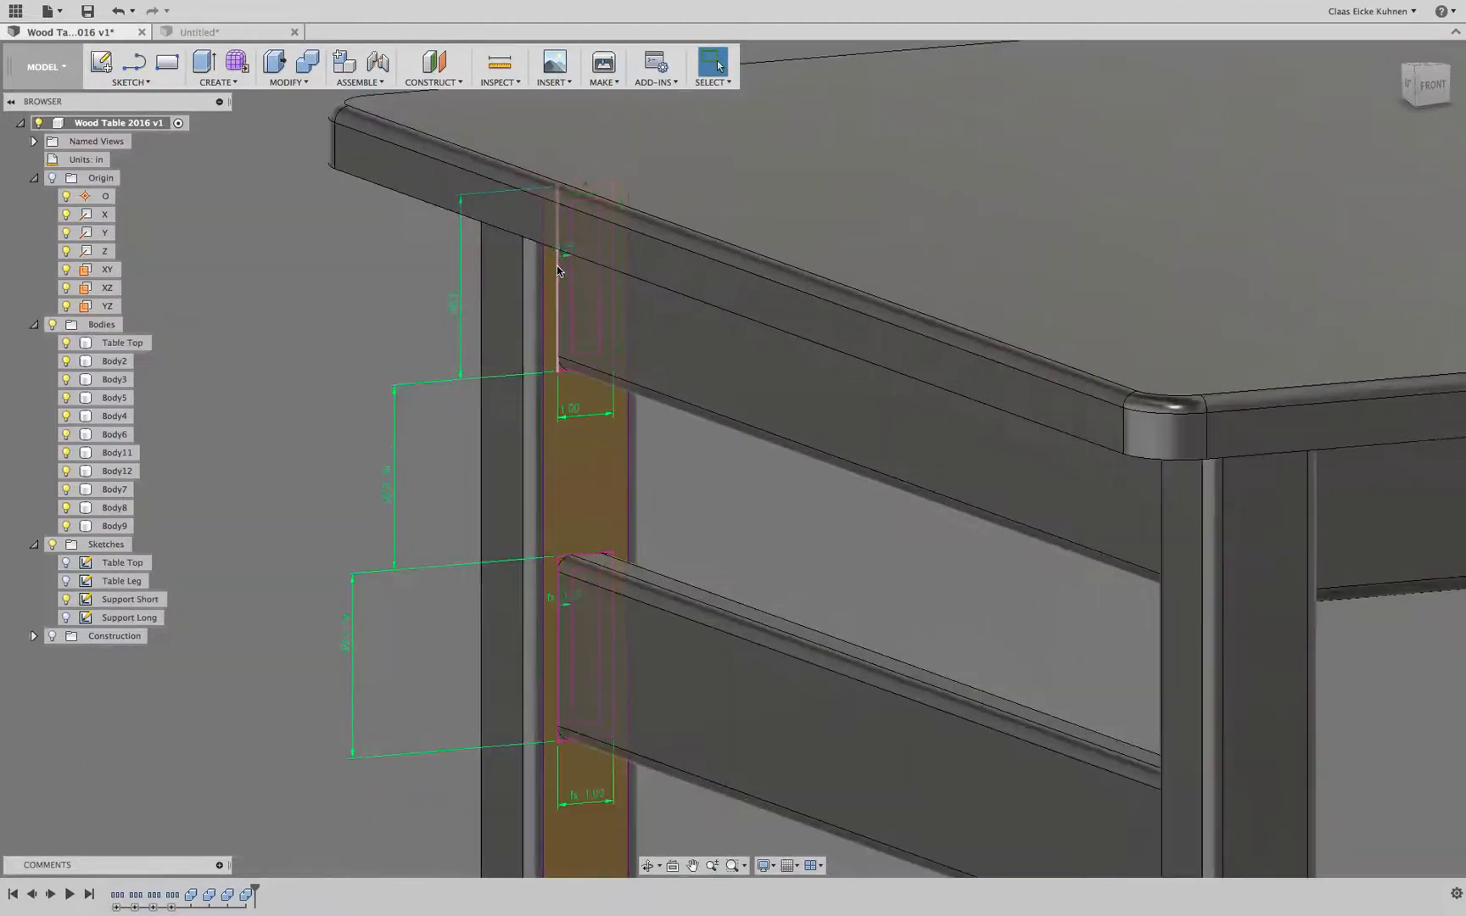
scroll(557, 266, up, 3)
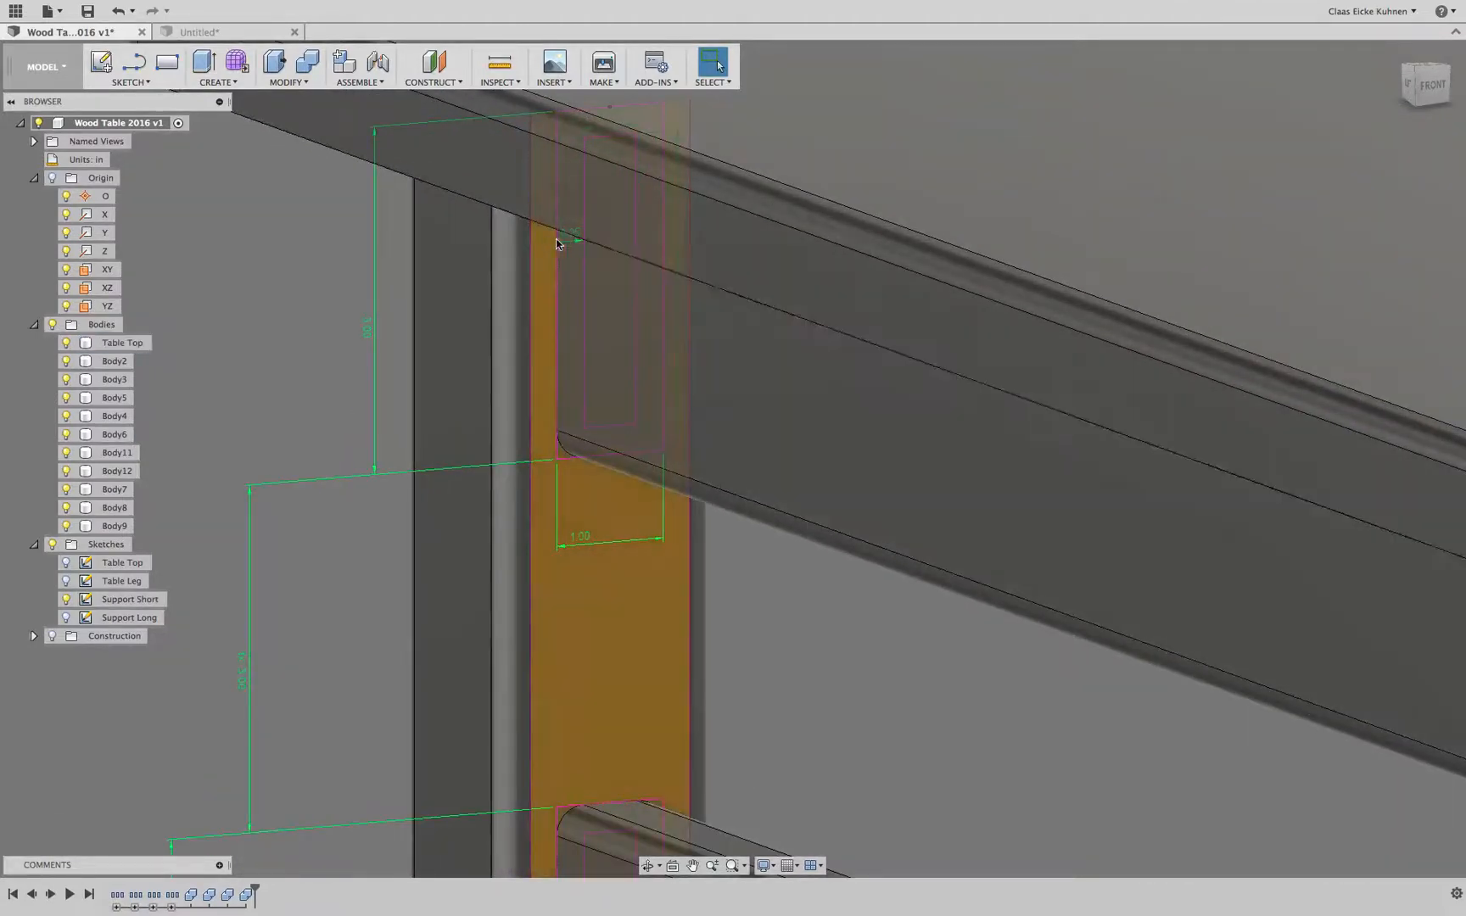
click(66, 343)
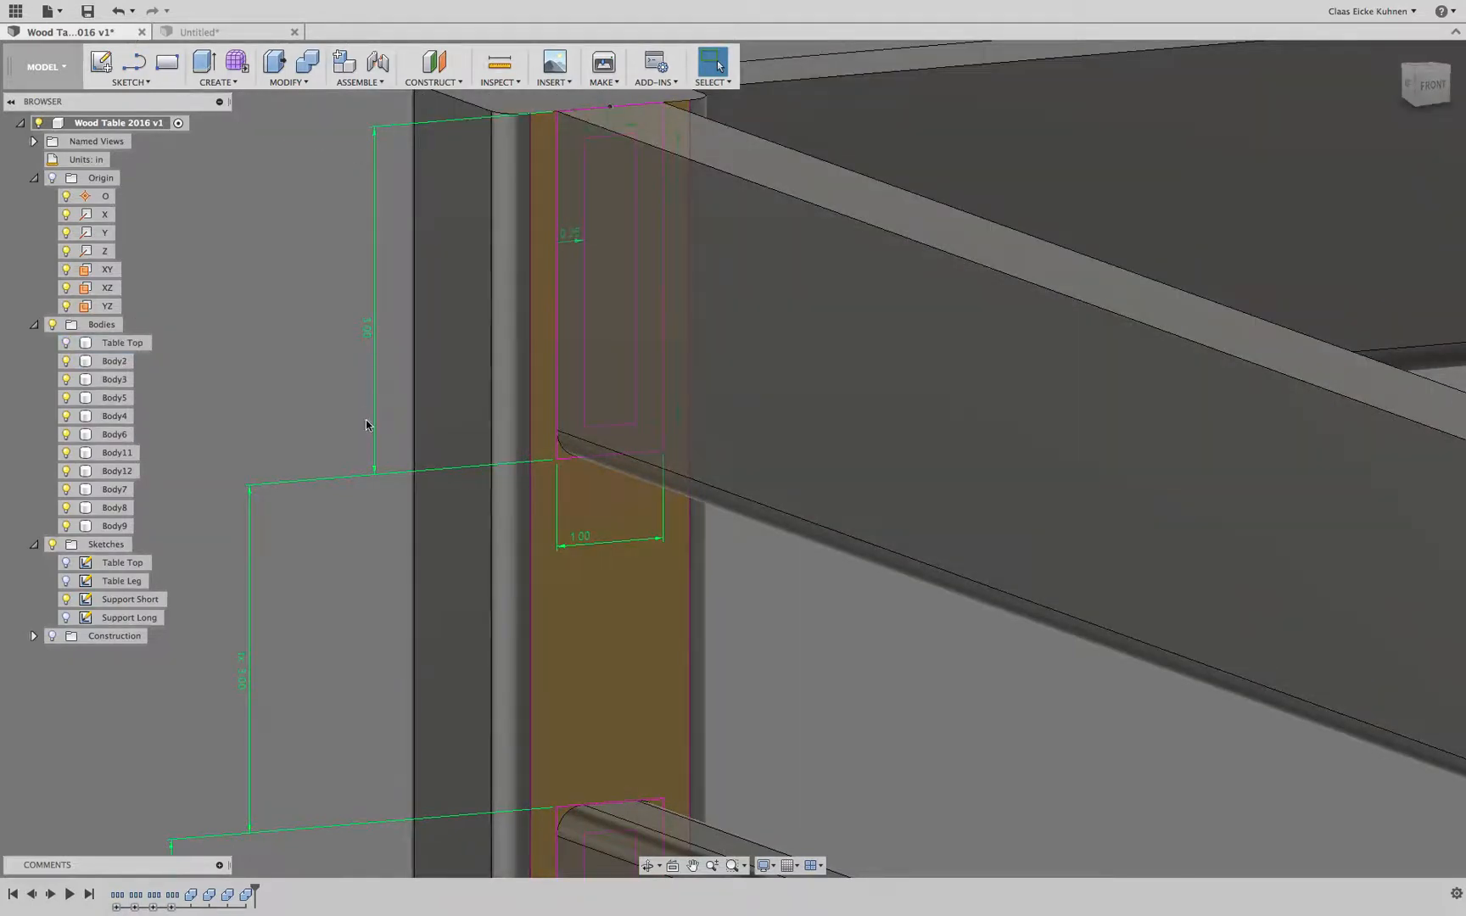
scroll(321, 333, down, 2)
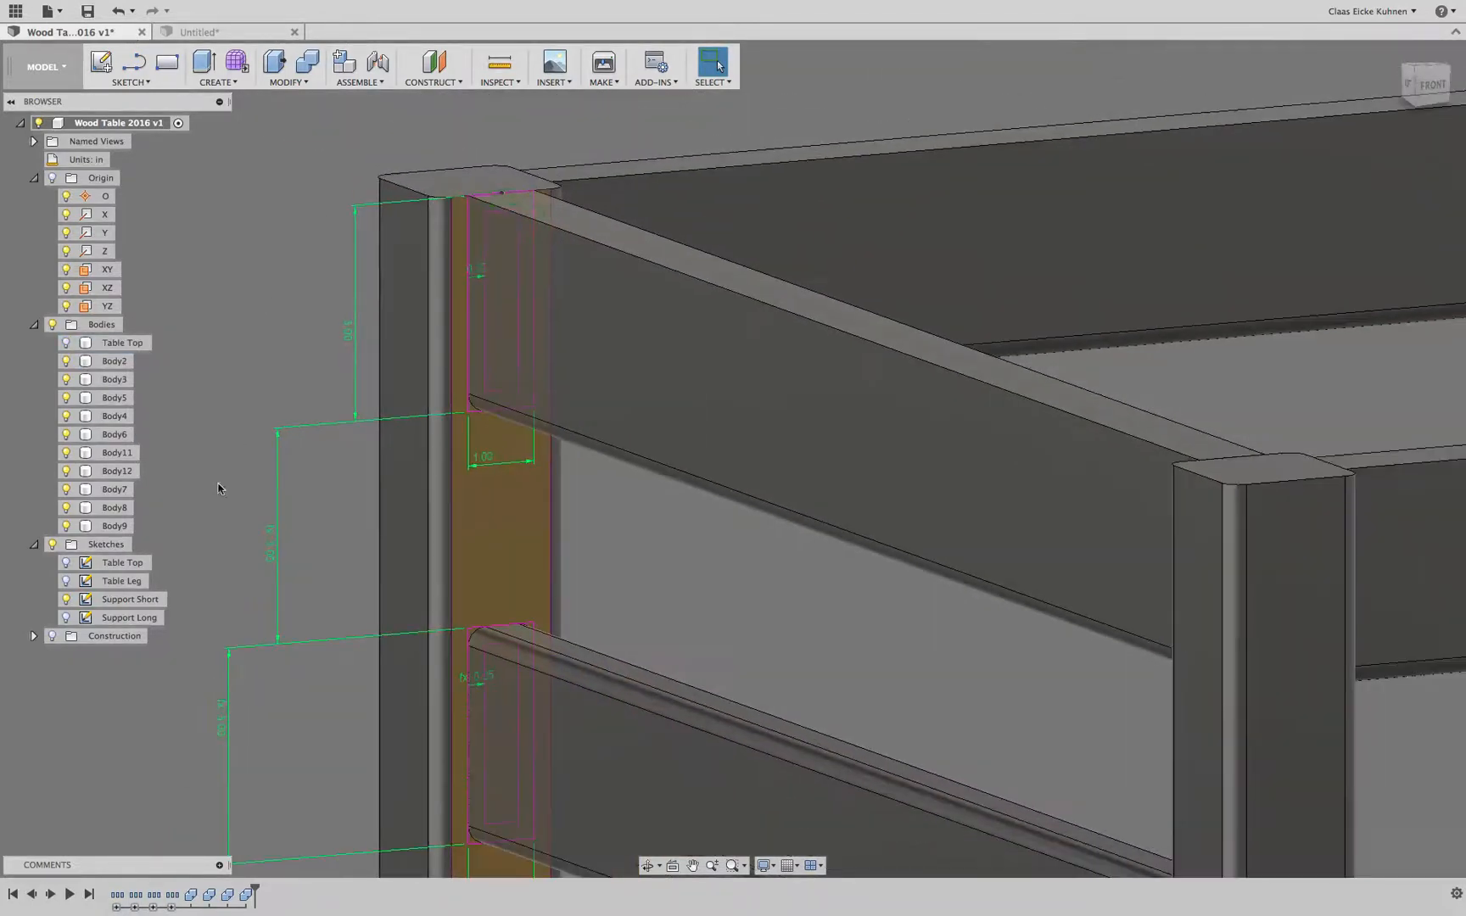
Step: Examine the dimension that offsets the tenon profile from the upper rail outline in the Support Short sketch, and leave the sketch
double_click(95, 599)
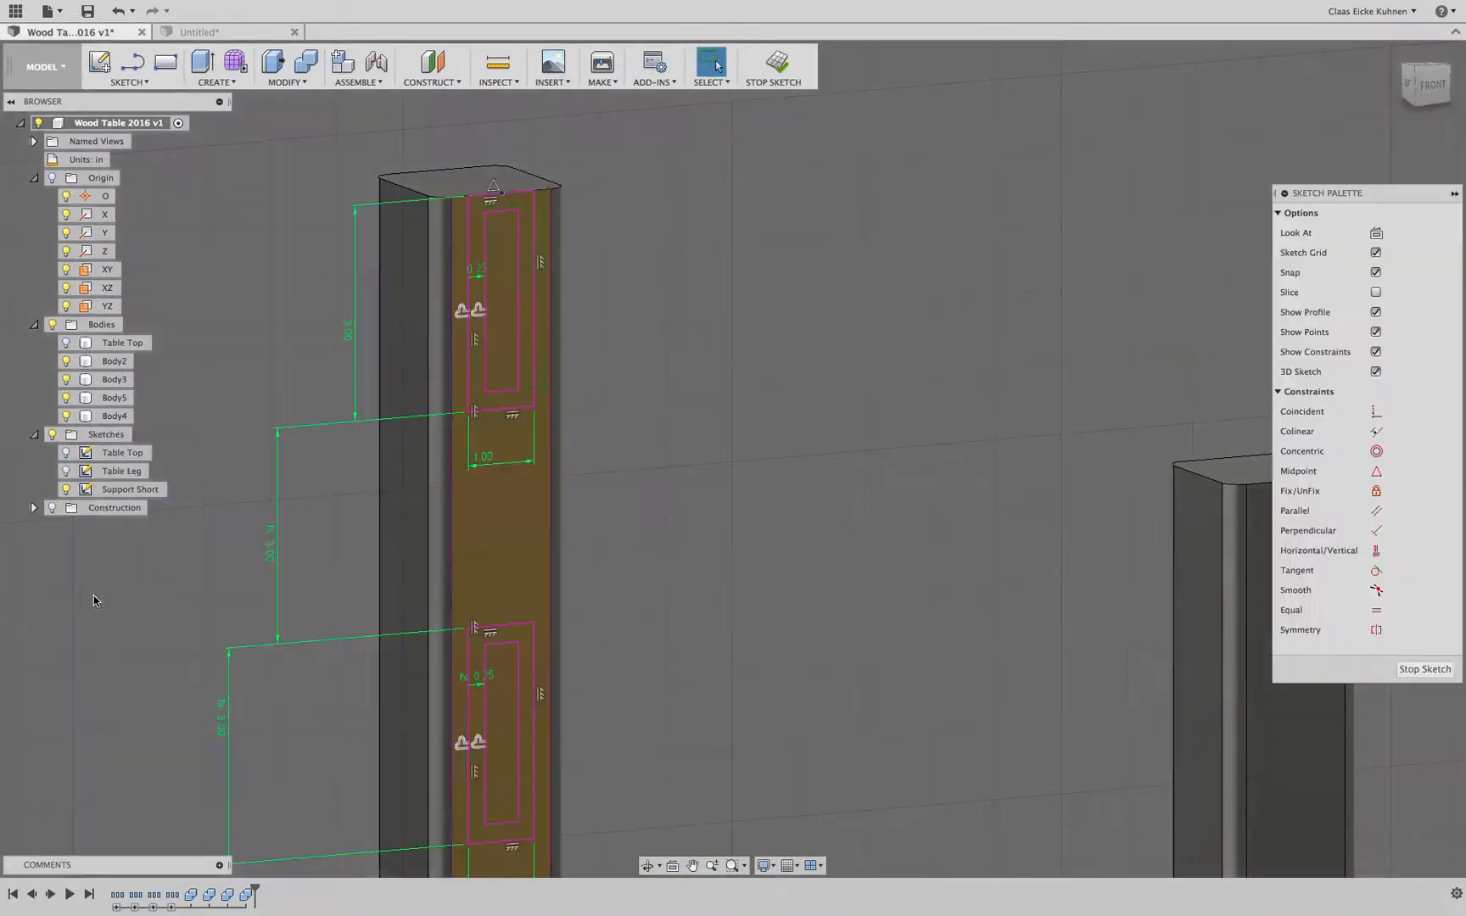
scroll(503, 229, up, 3)
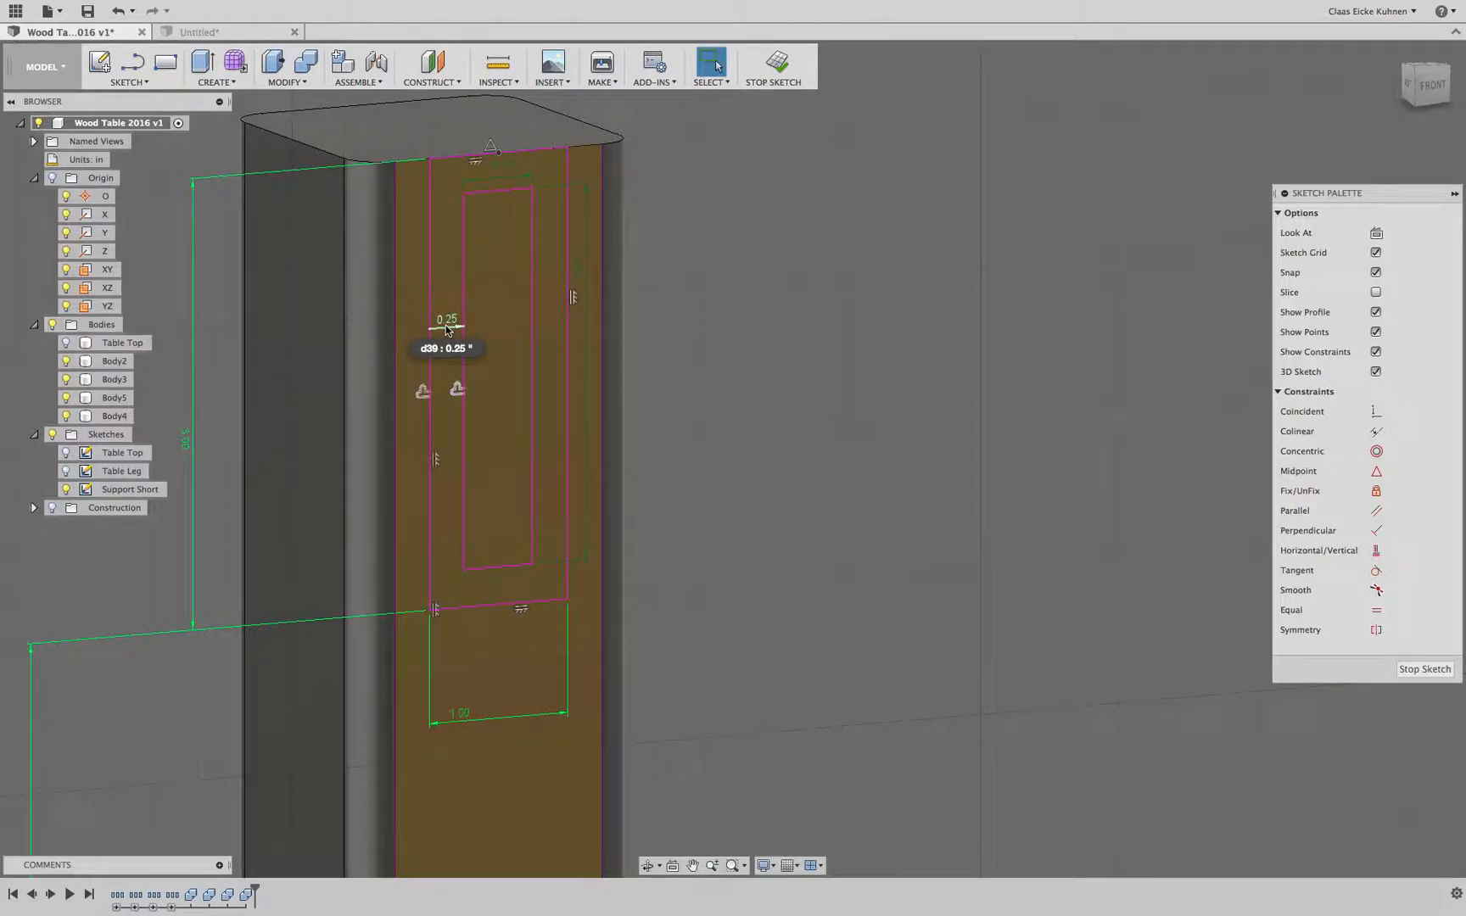
scroll(445, 325, down, 5)
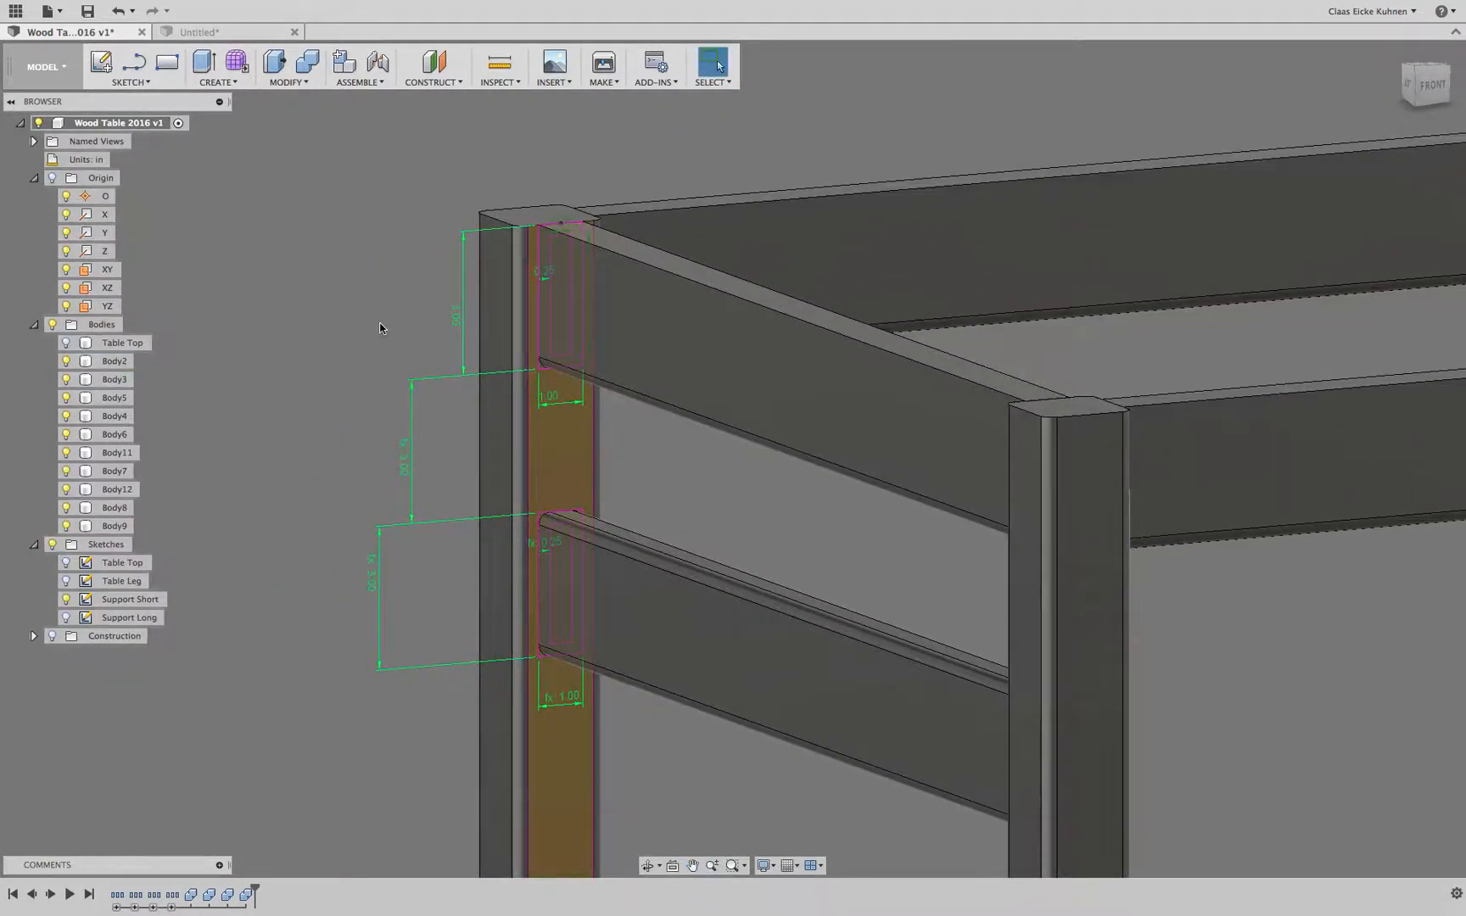
Step: Open the model parameters and collapse the entries for both Table Top items, Extrude1, Table Leg, Extrude2 and Support Short
click(288, 83)
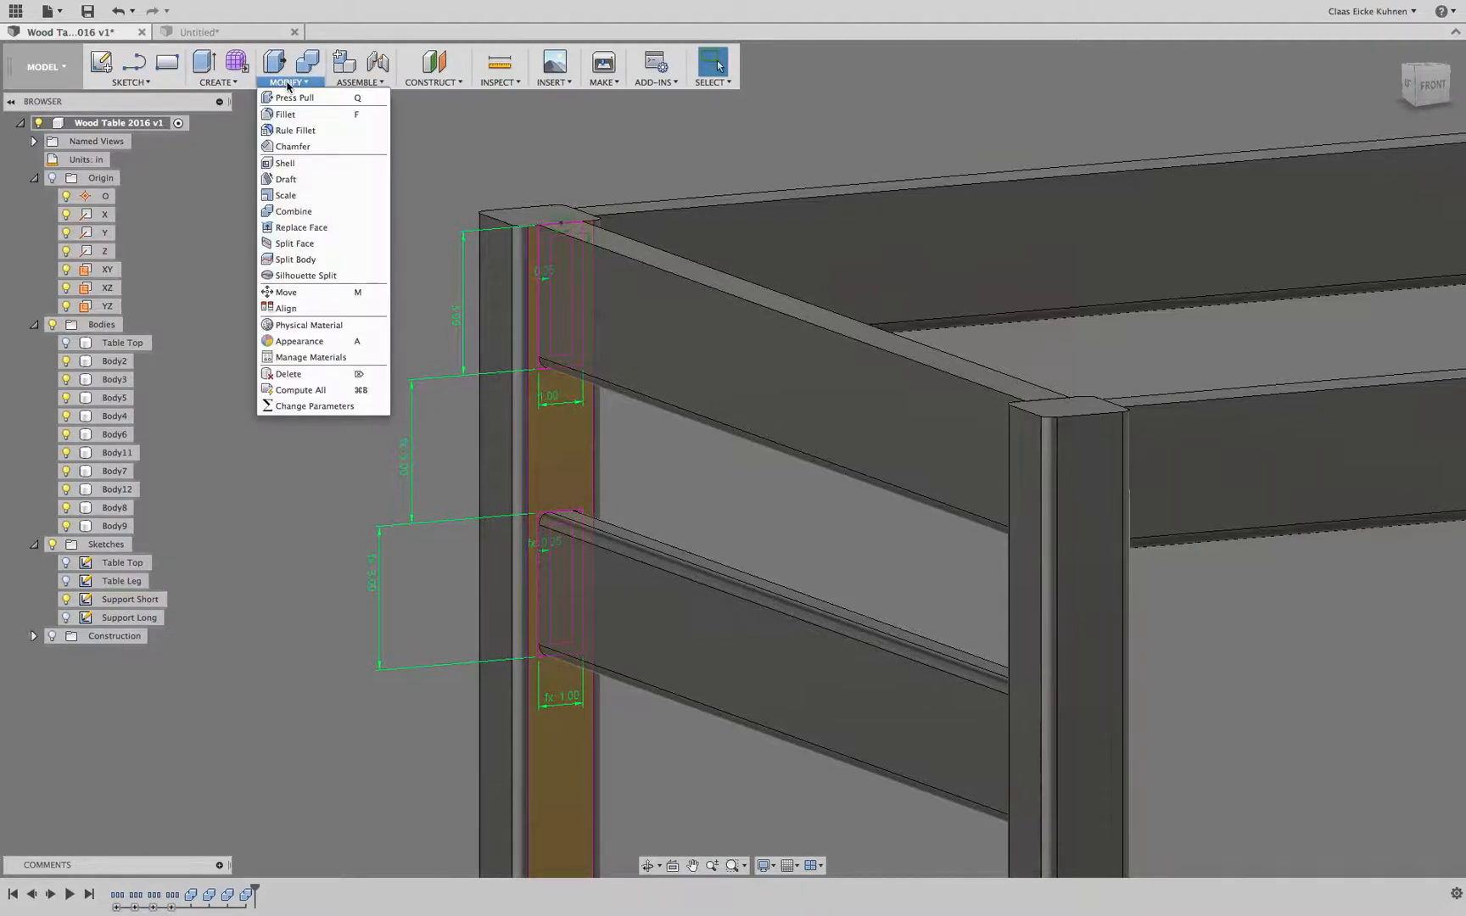
click(293, 407)
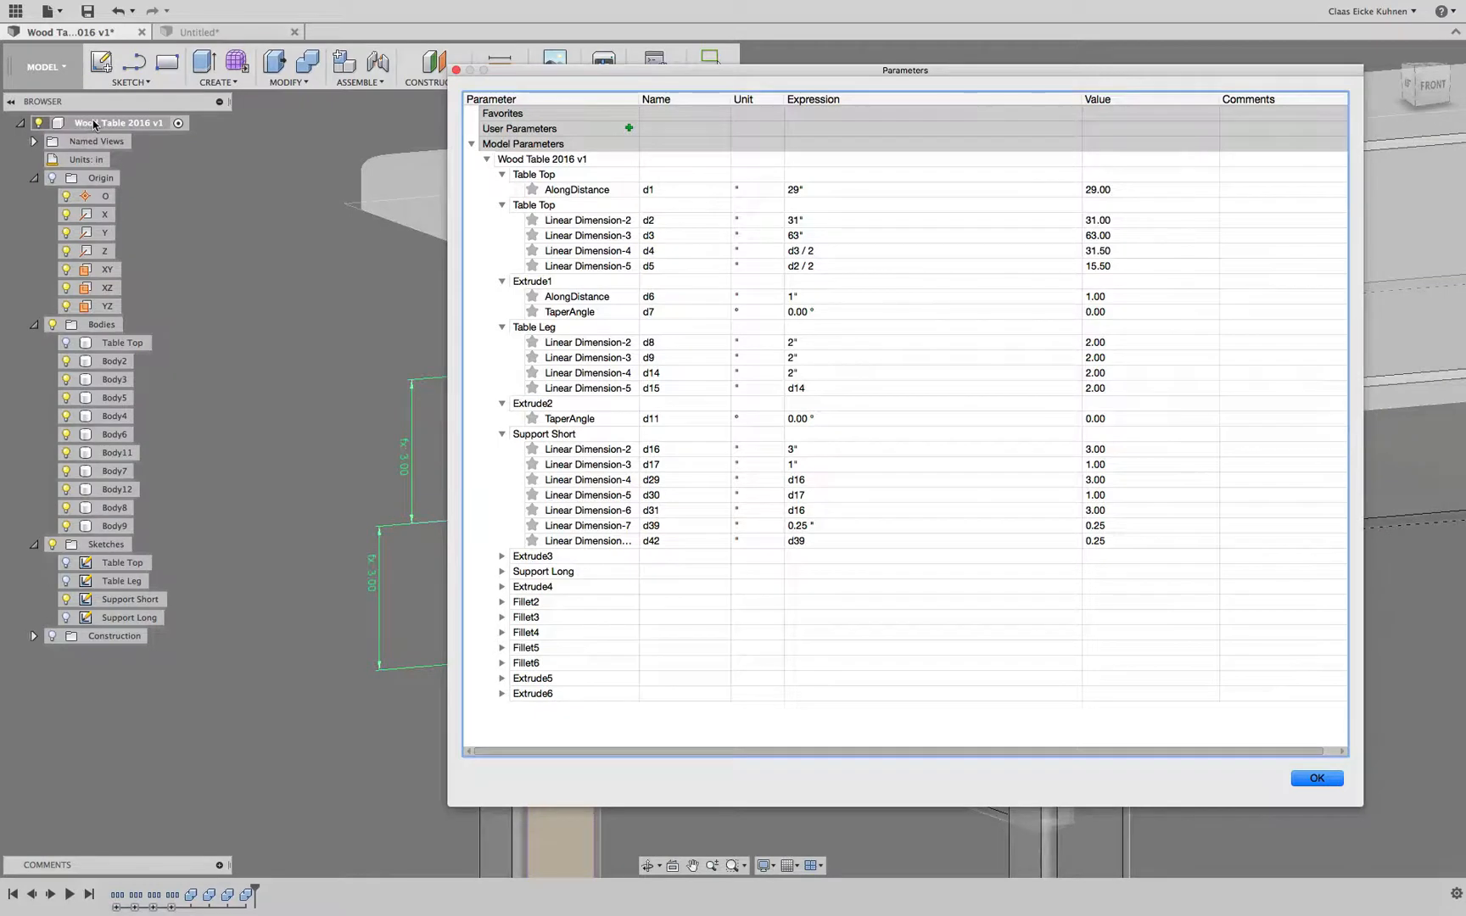
click(538, 163)
click(502, 174)
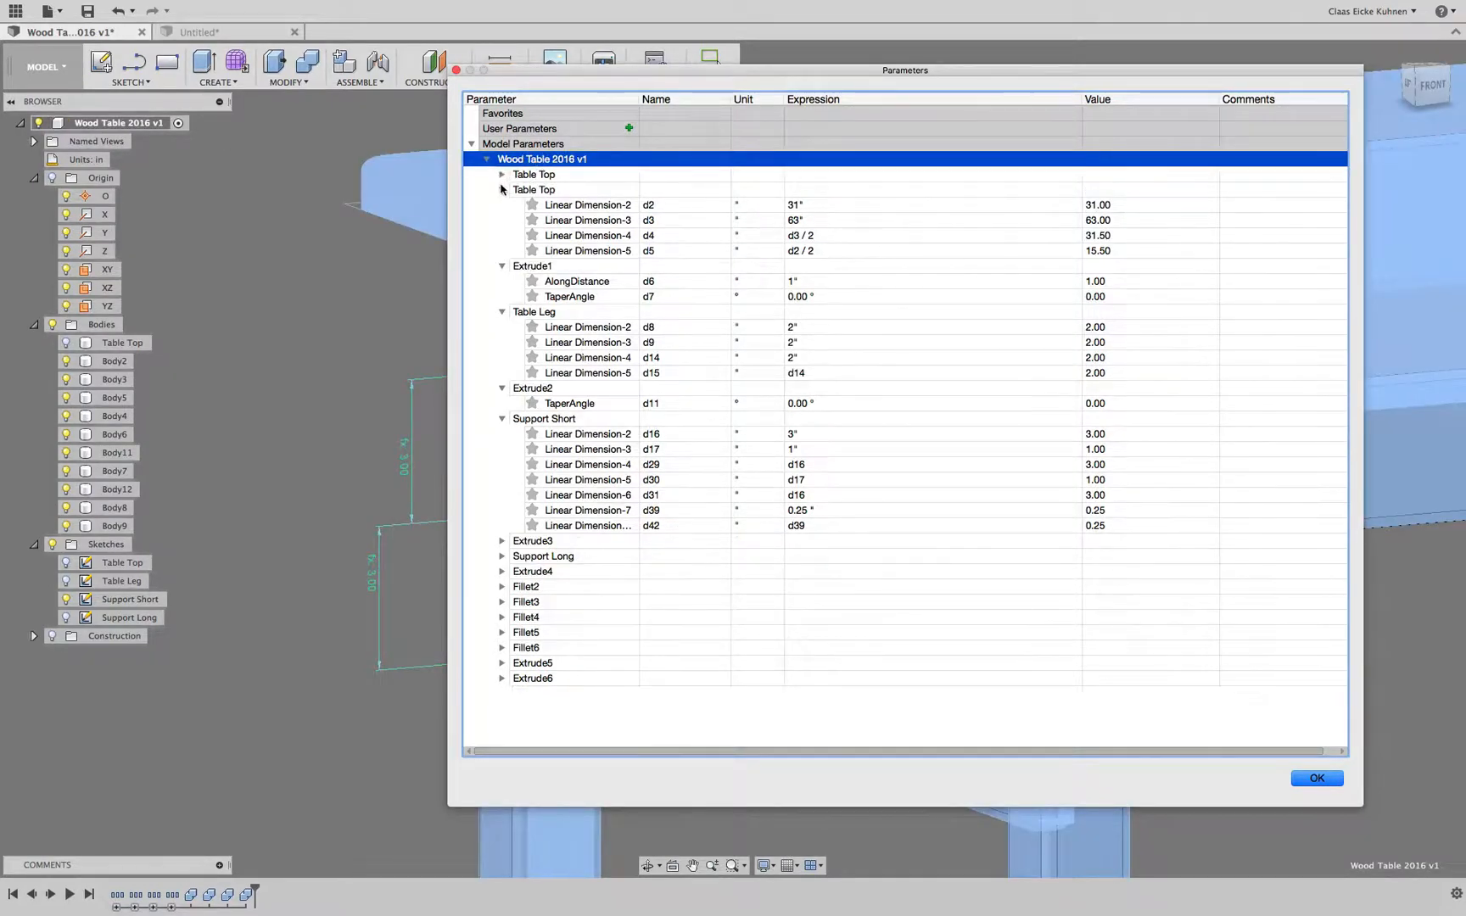
click(501, 189)
click(501, 205)
click(501, 219)
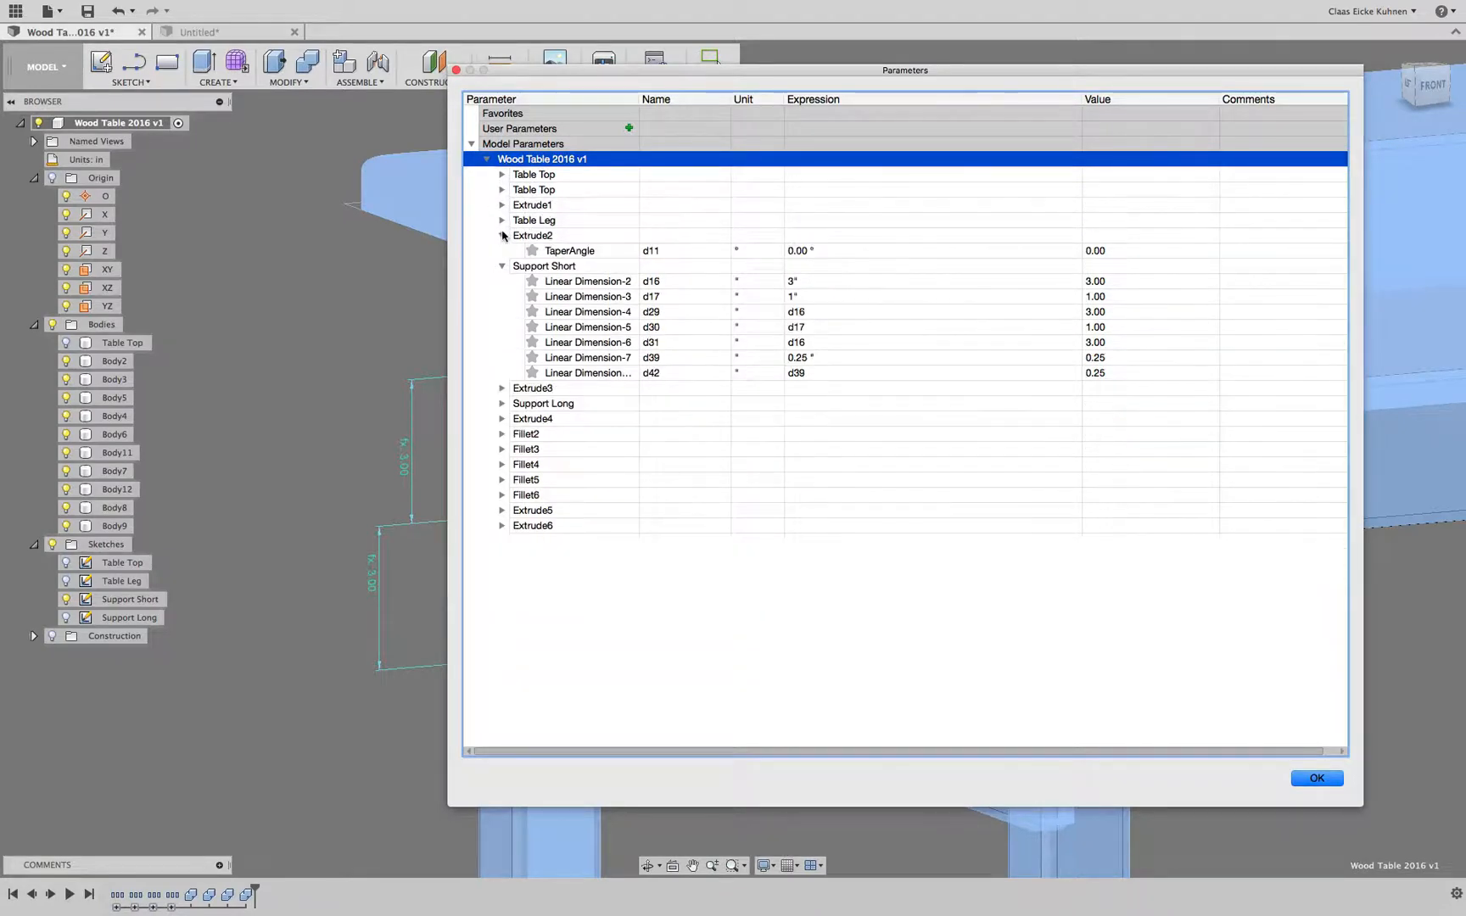
click(501, 235)
click(501, 250)
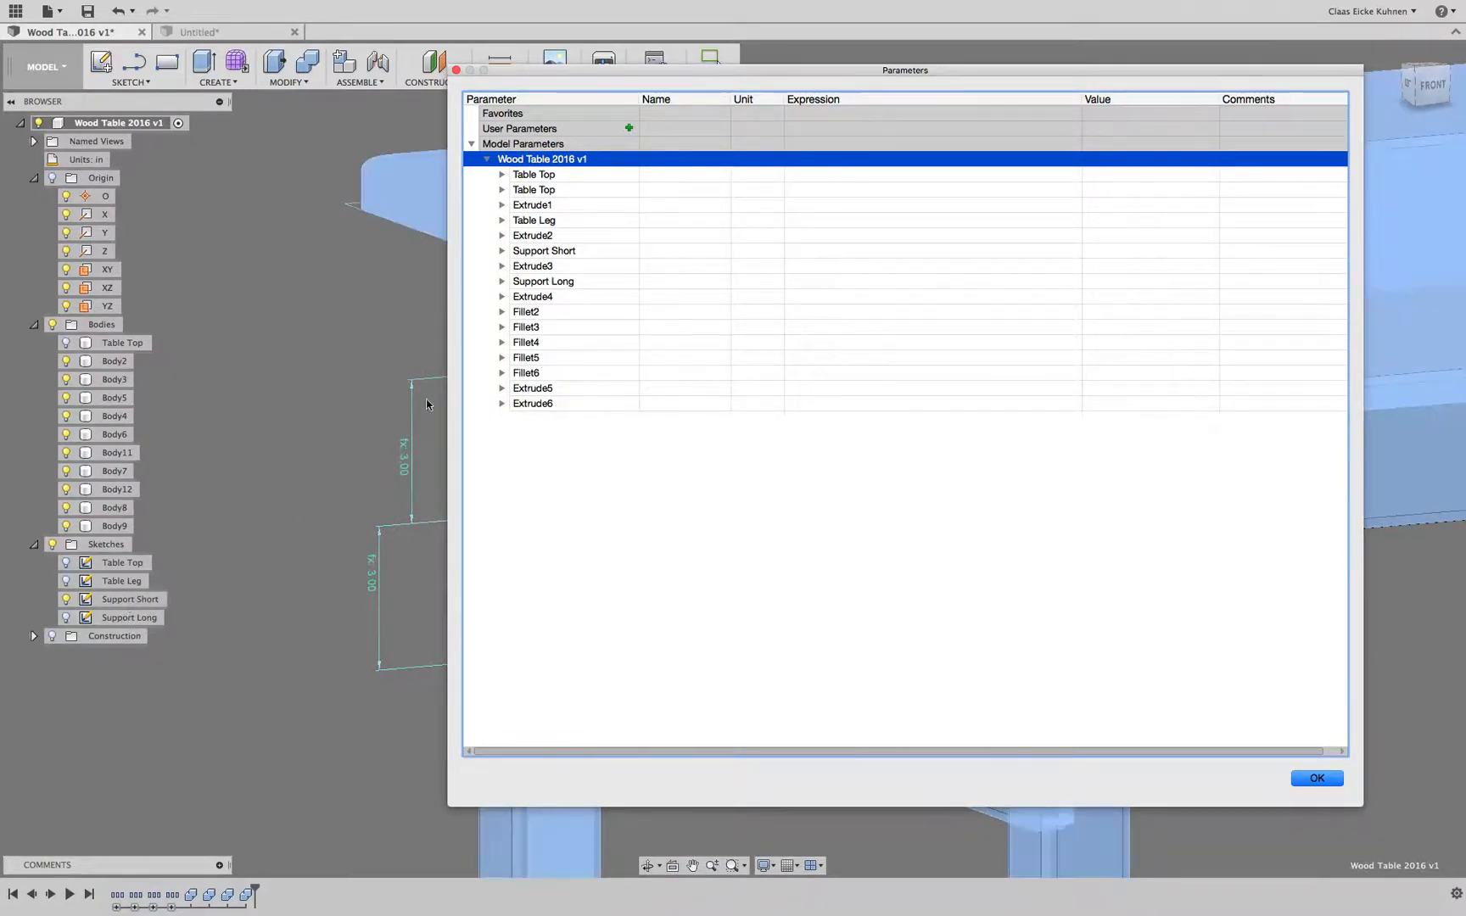
Step: Rename the Support Short parameter d39, Linear Dimension-7, as TenonOffset
click(534, 254)
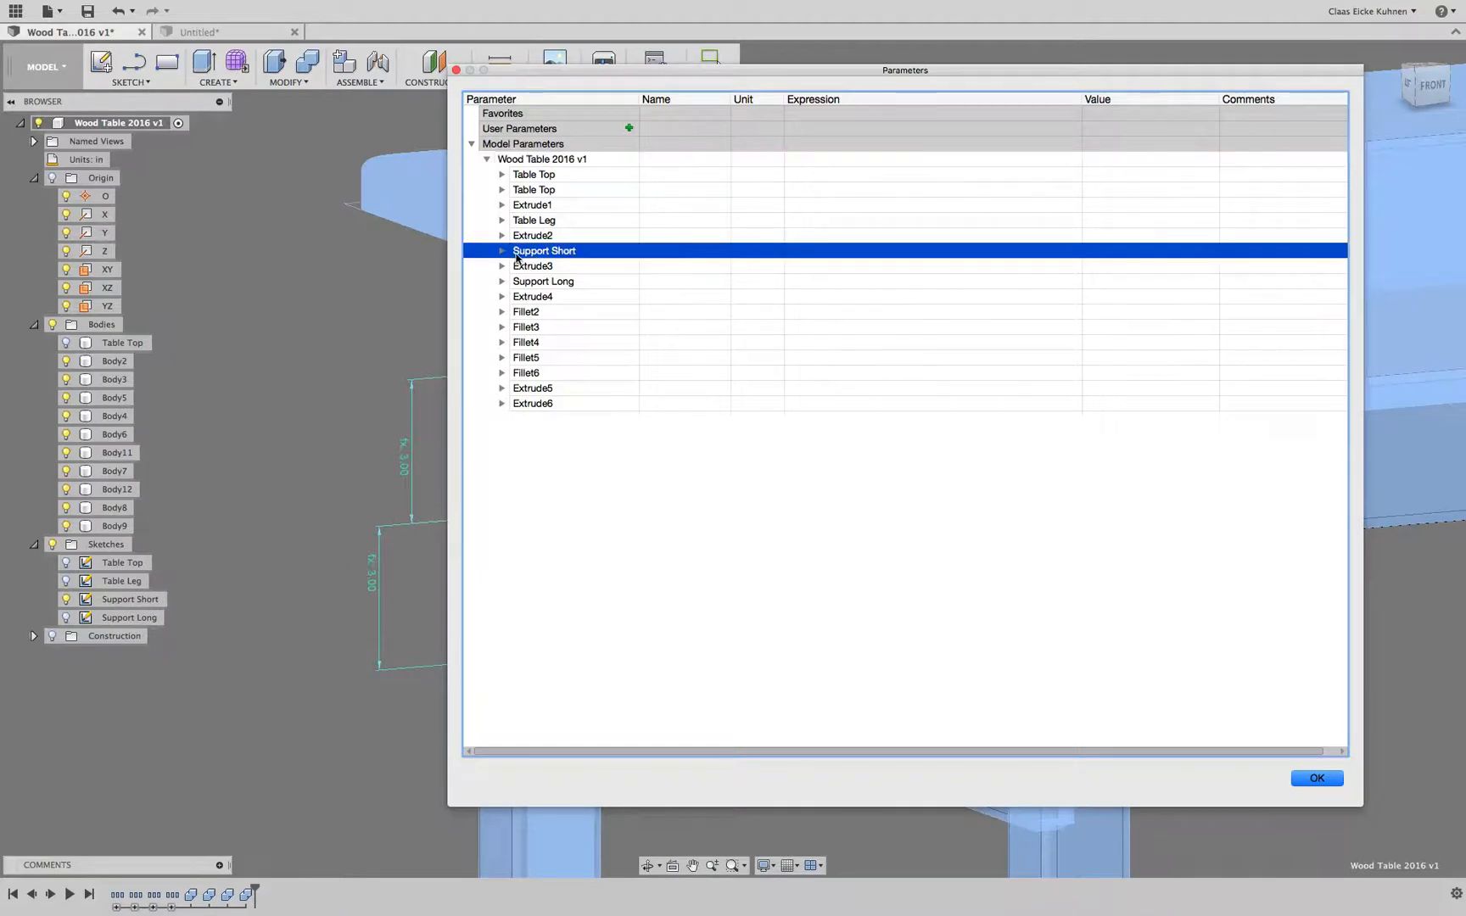
click(501, 251)
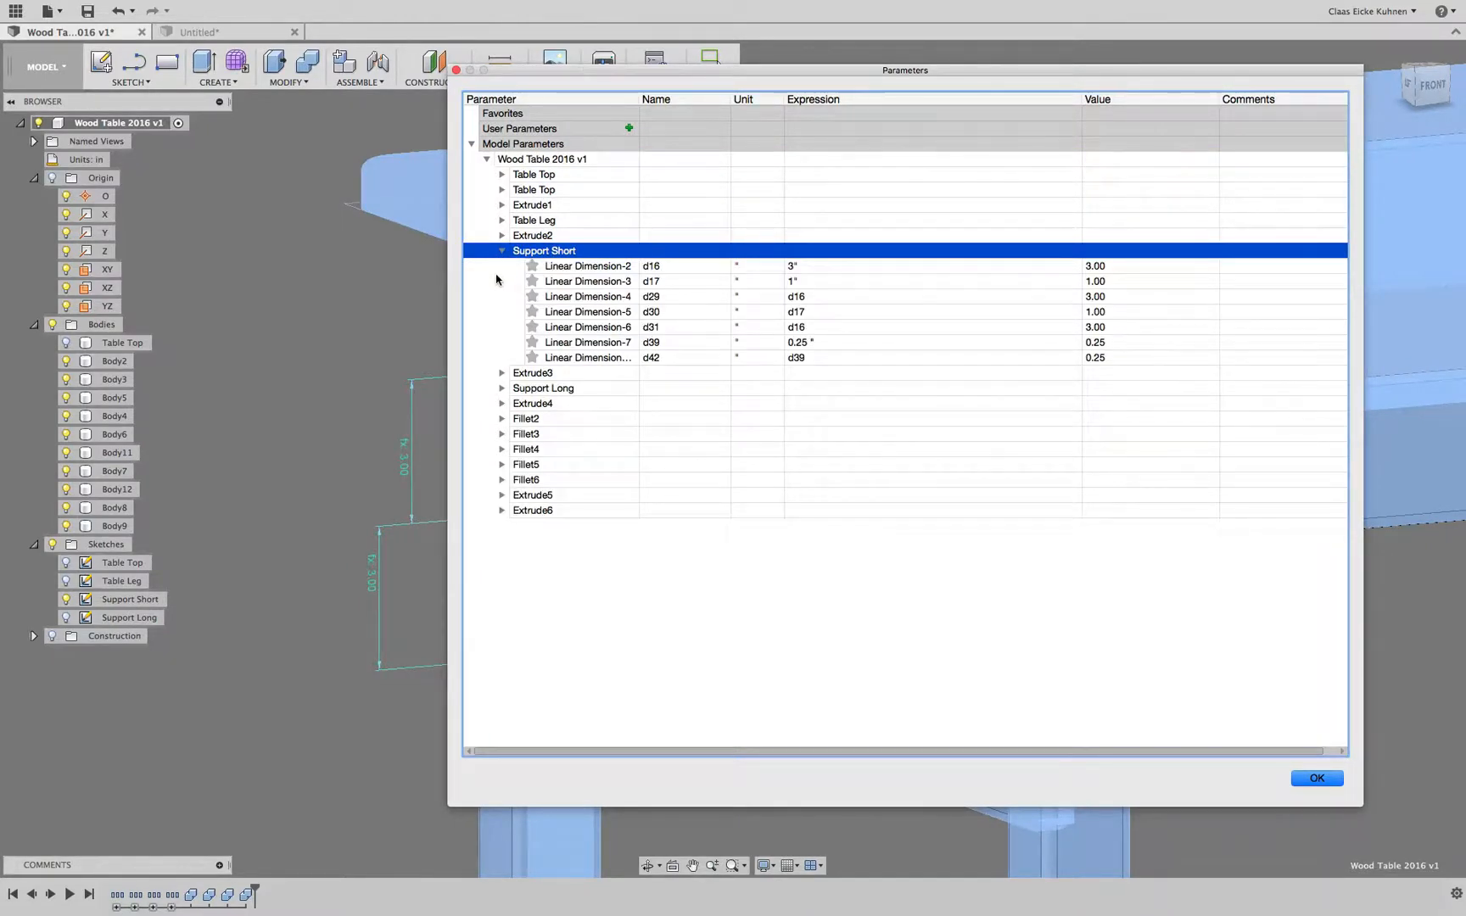
click(613, 348)
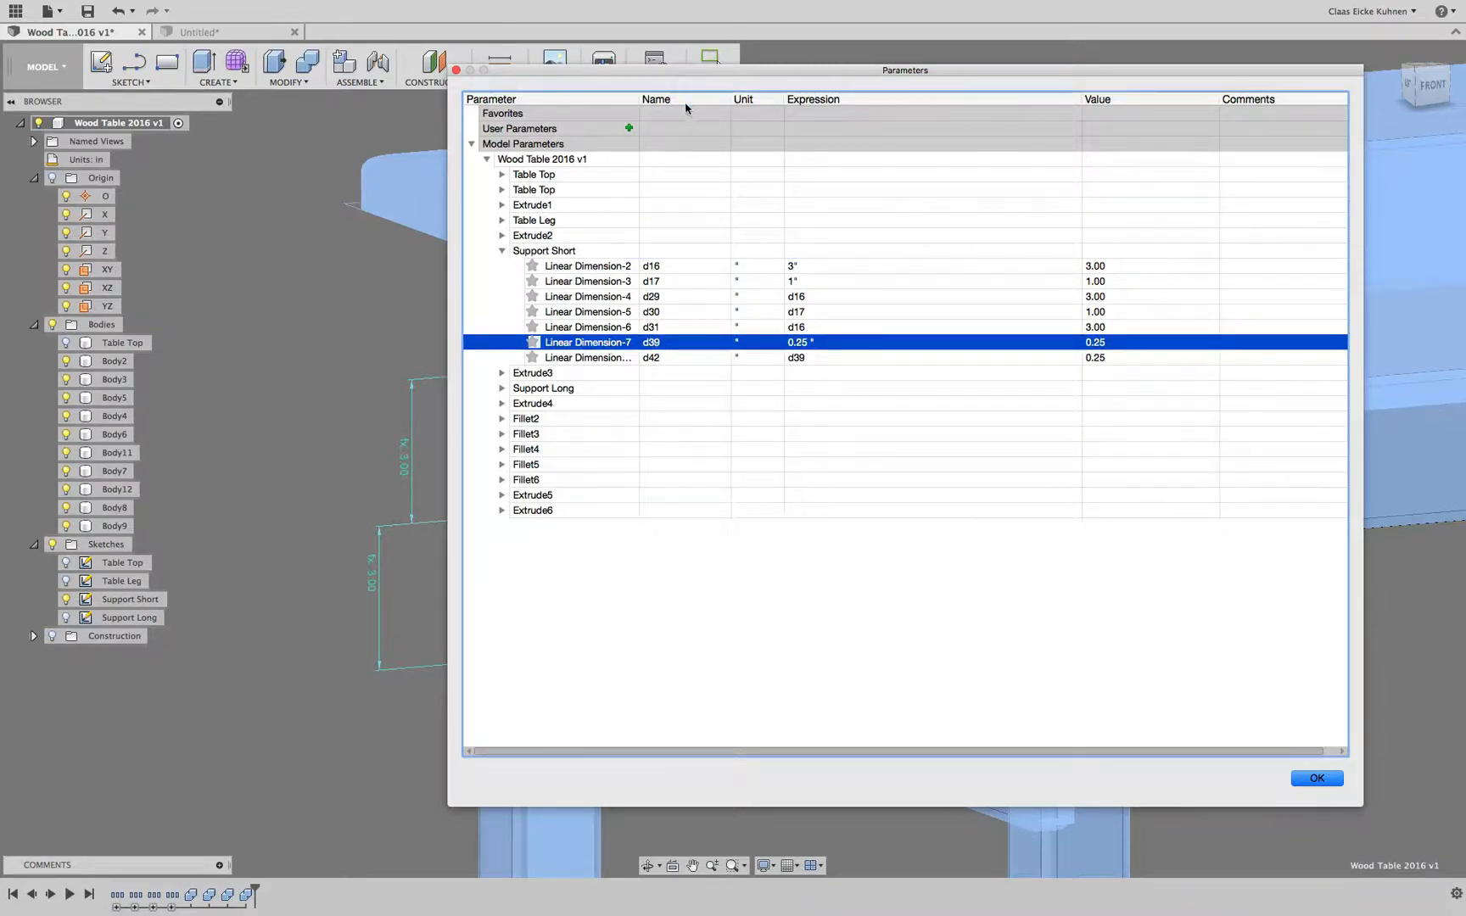
drag(686, 72, 871, 58)
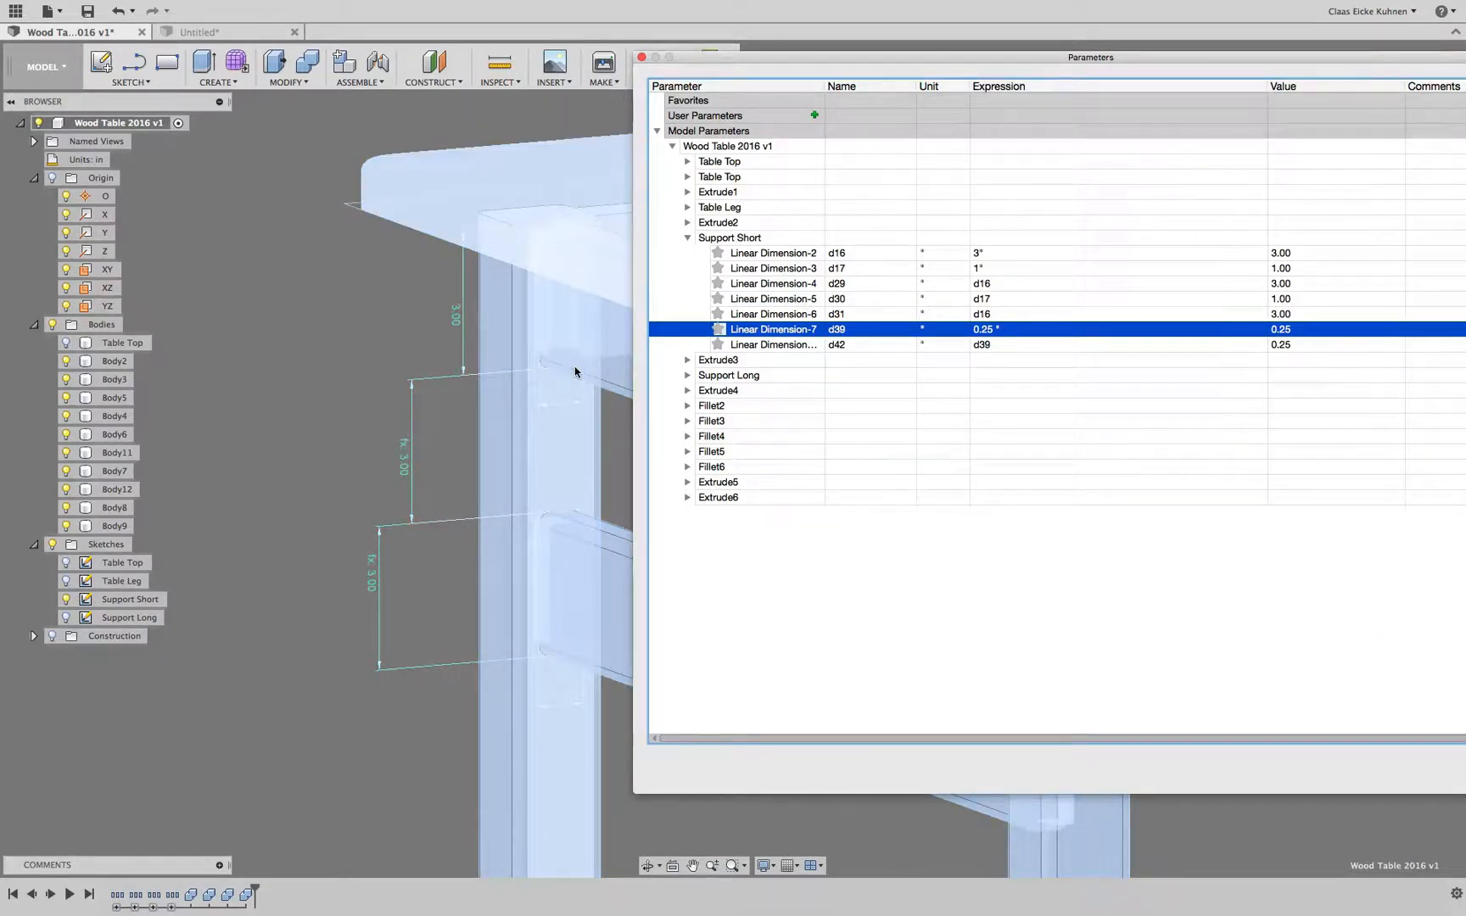
double_click(843, 333)
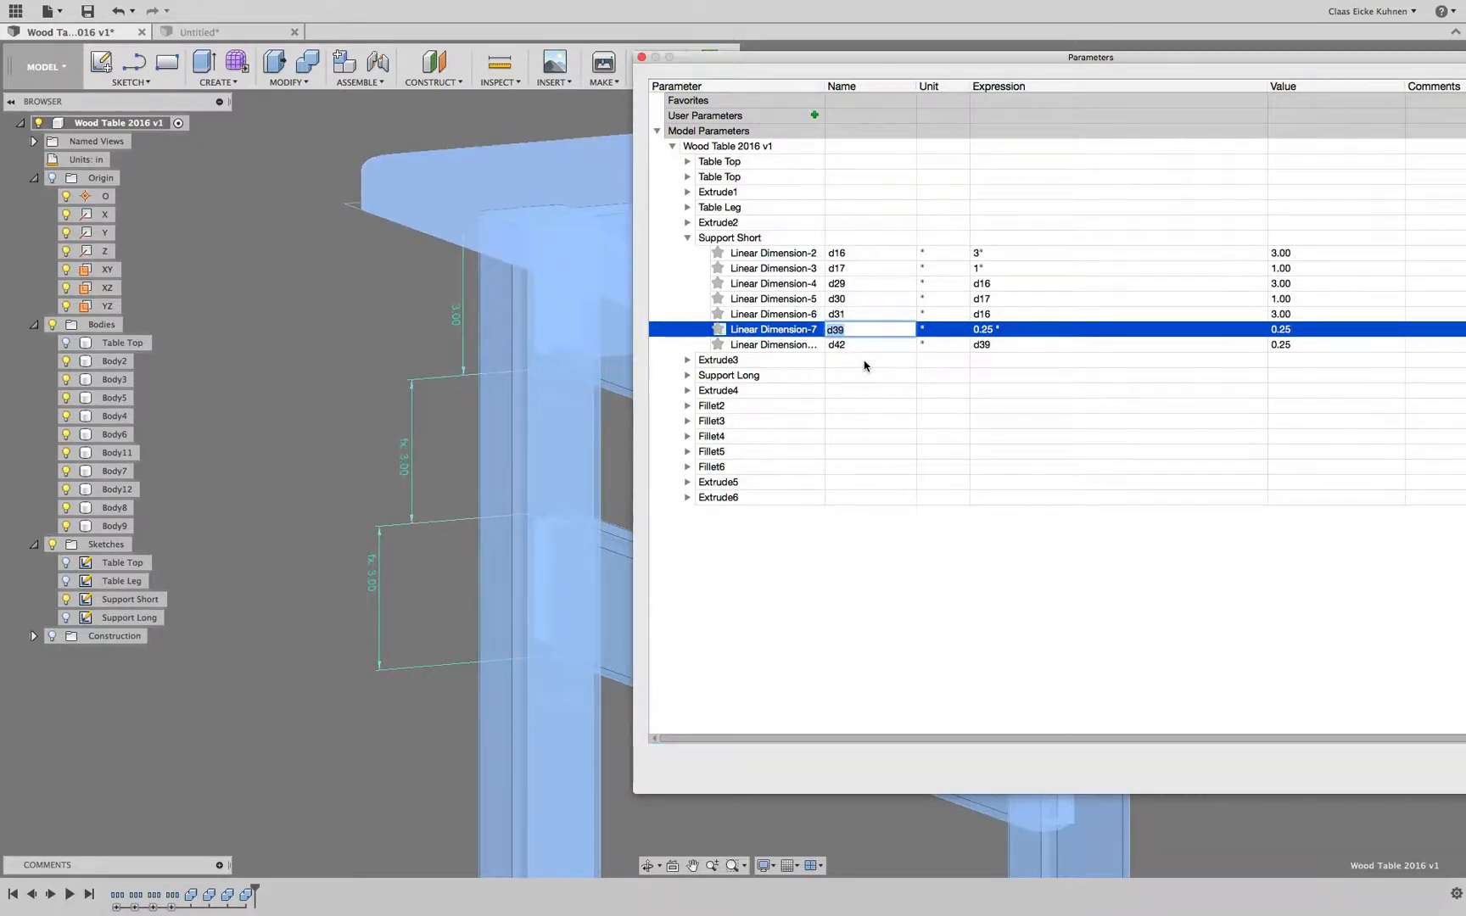
text(J)
text(ointOffse)
text(t)
key(BackSpace)
key(BackSpace)
key(BackSpace)
key(BackSpace)
key(BackSpace)
text(Tenon)
key(Return)
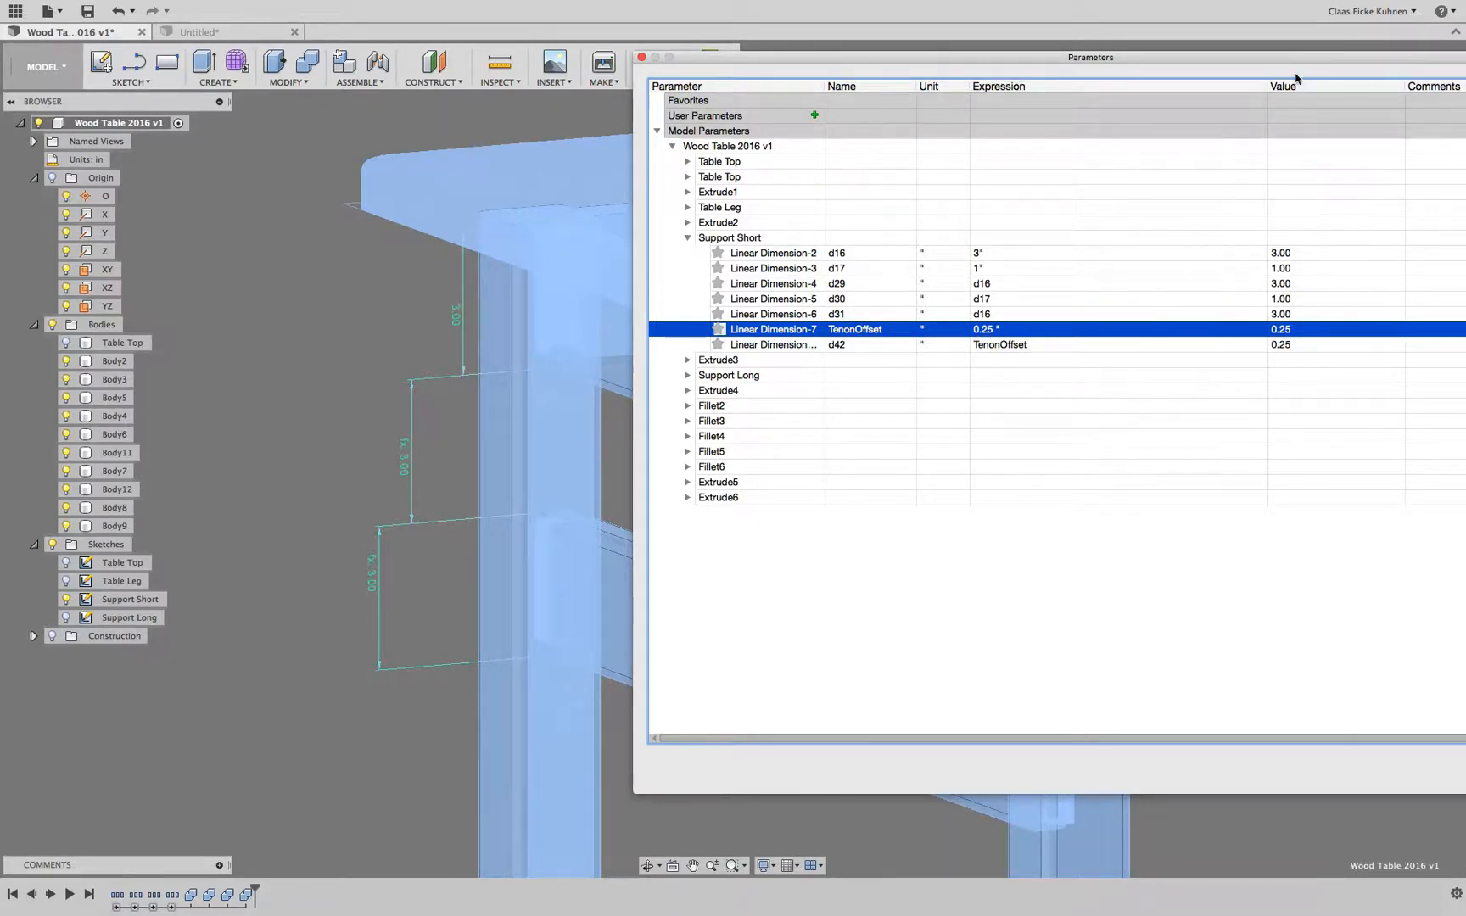
drag(1295, 75, 1053, 82)
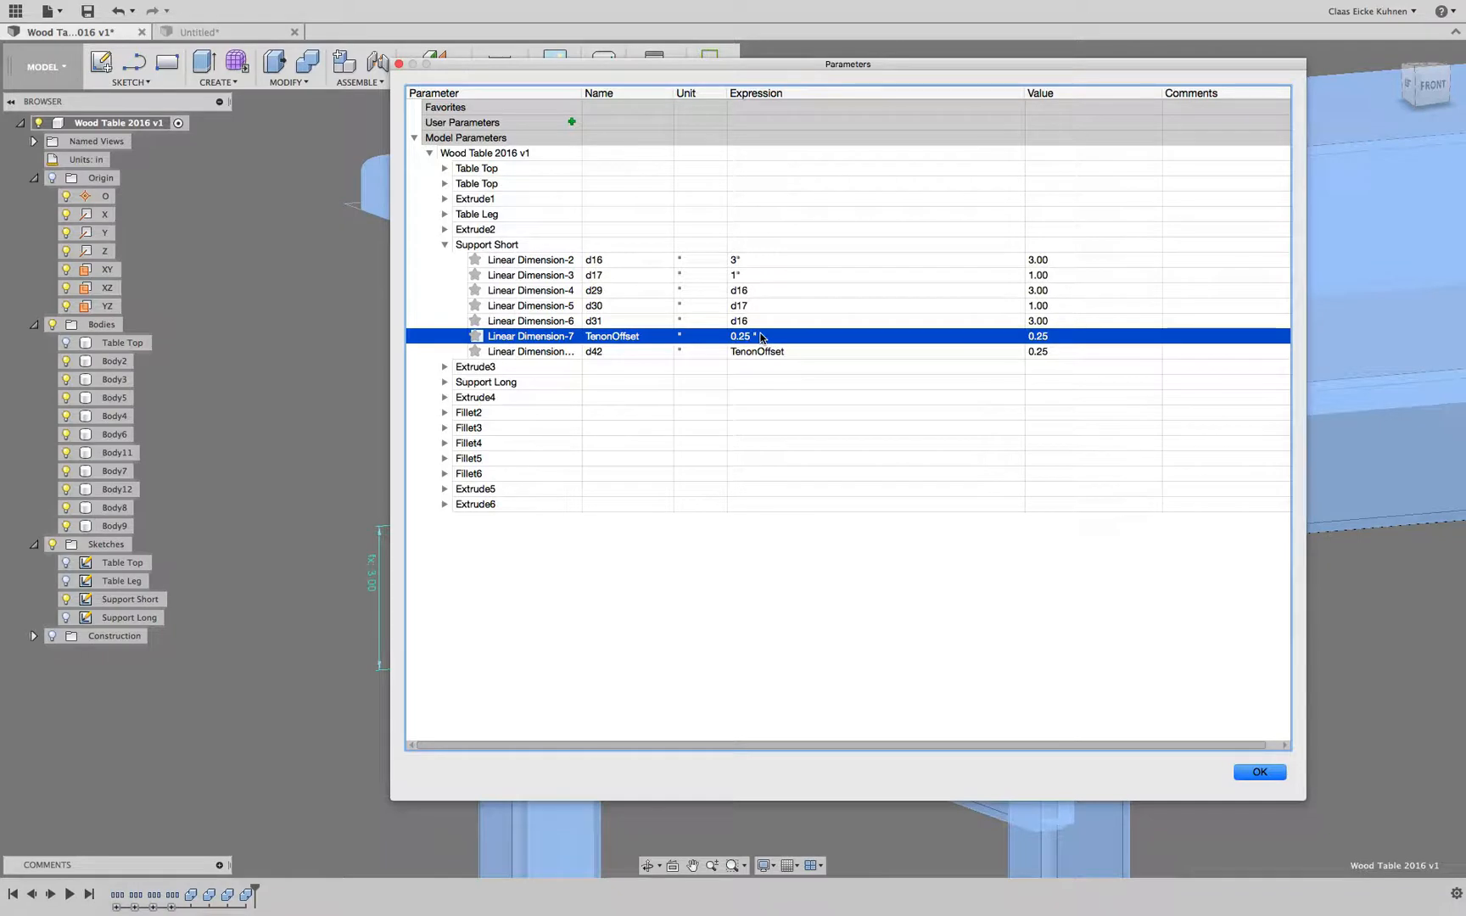
Step: Rename the Support Short parameter TenonOffset as TenonOffsetTop and parameter d42 as TenonOffsetBottom
click(509, 352)
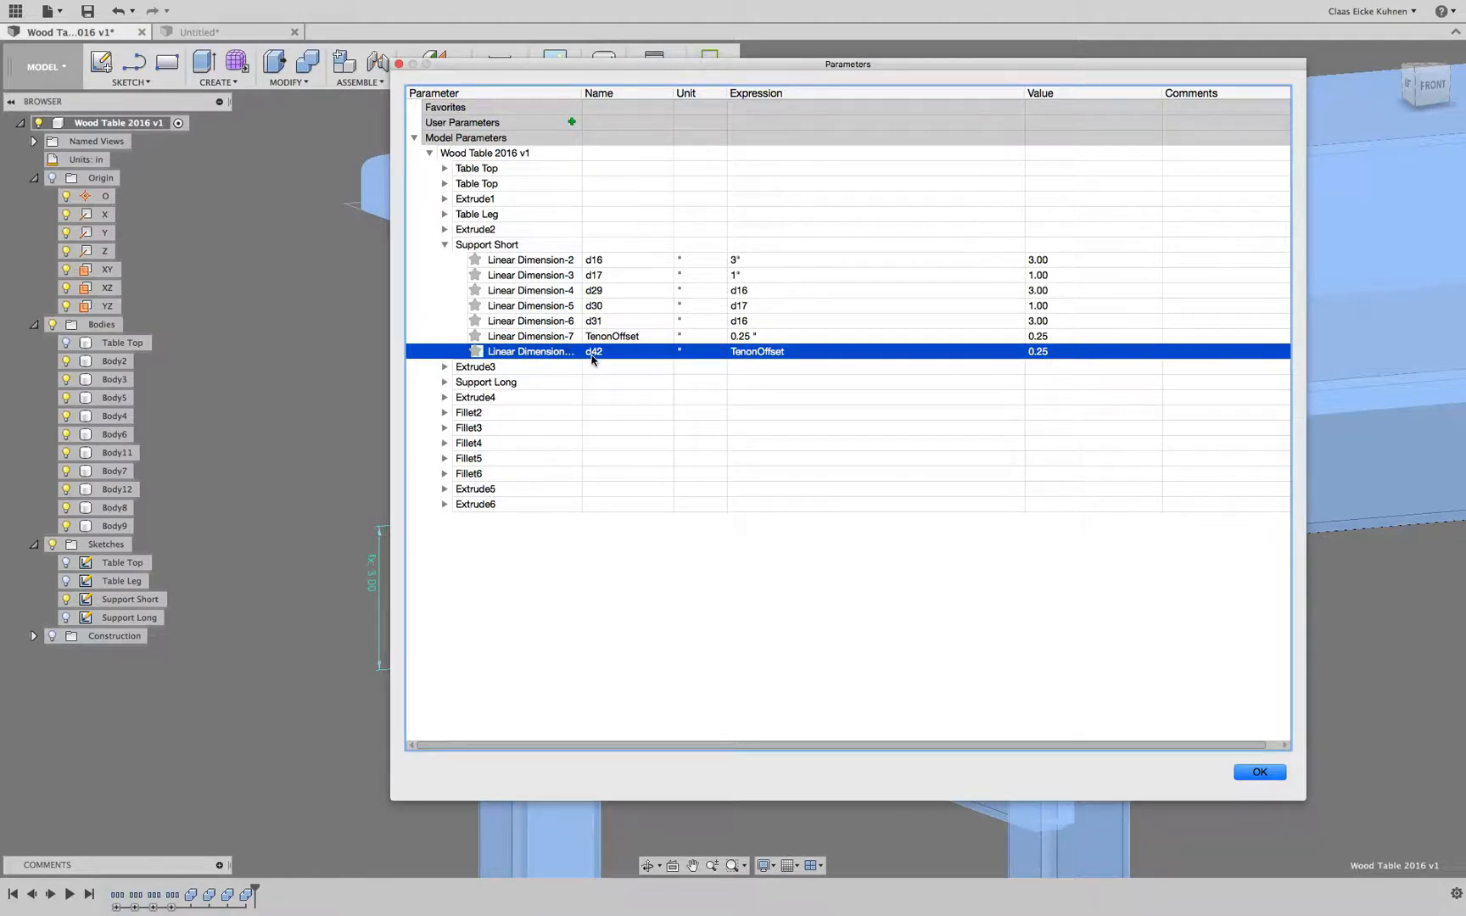
drag(717, 61, 916, 57)
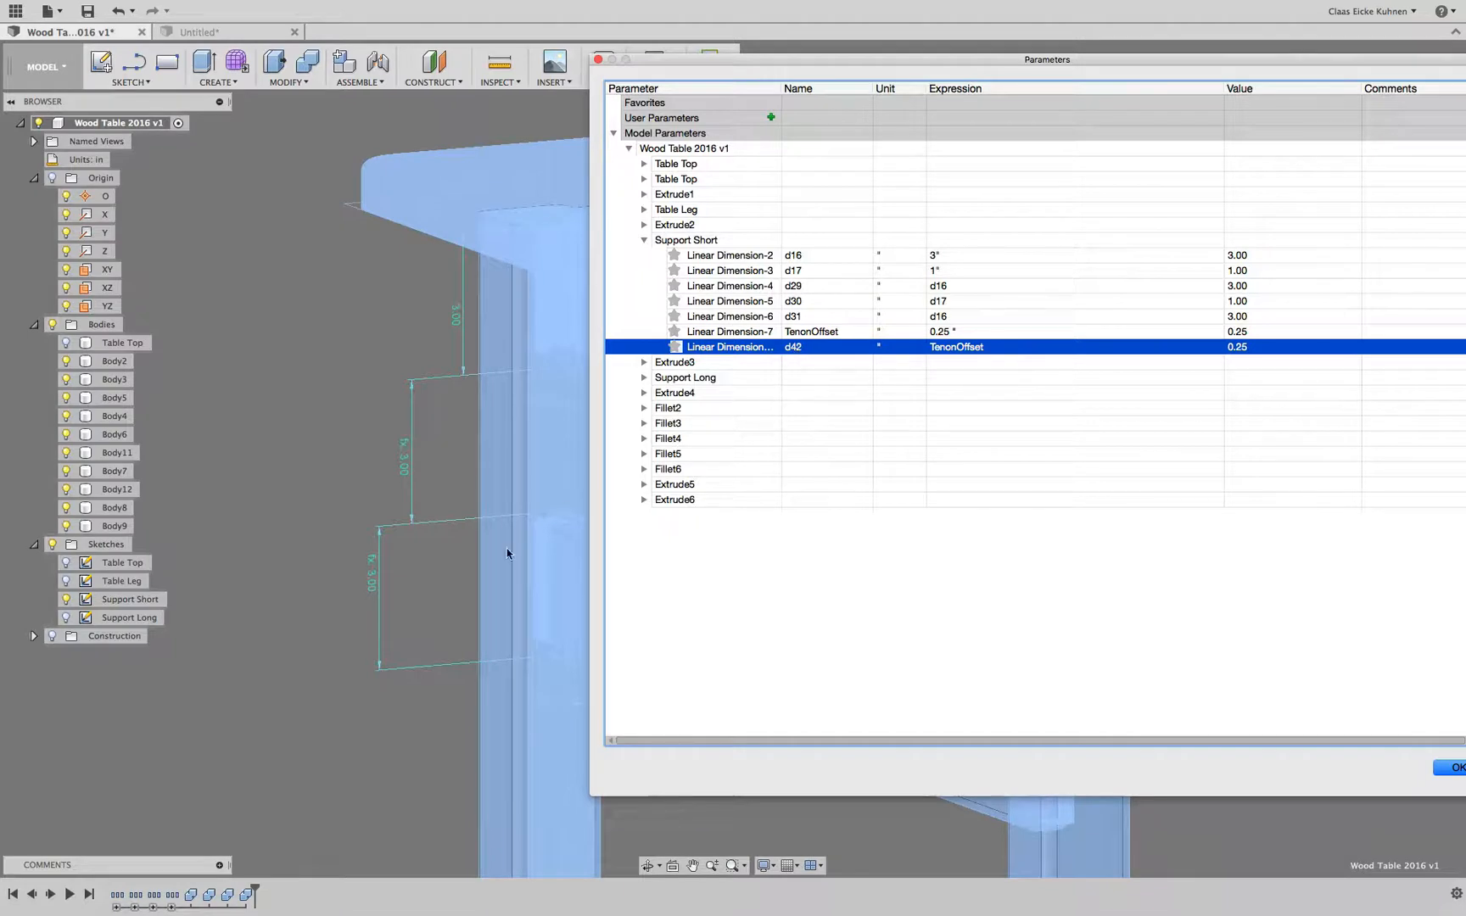
double_click(850, 334)
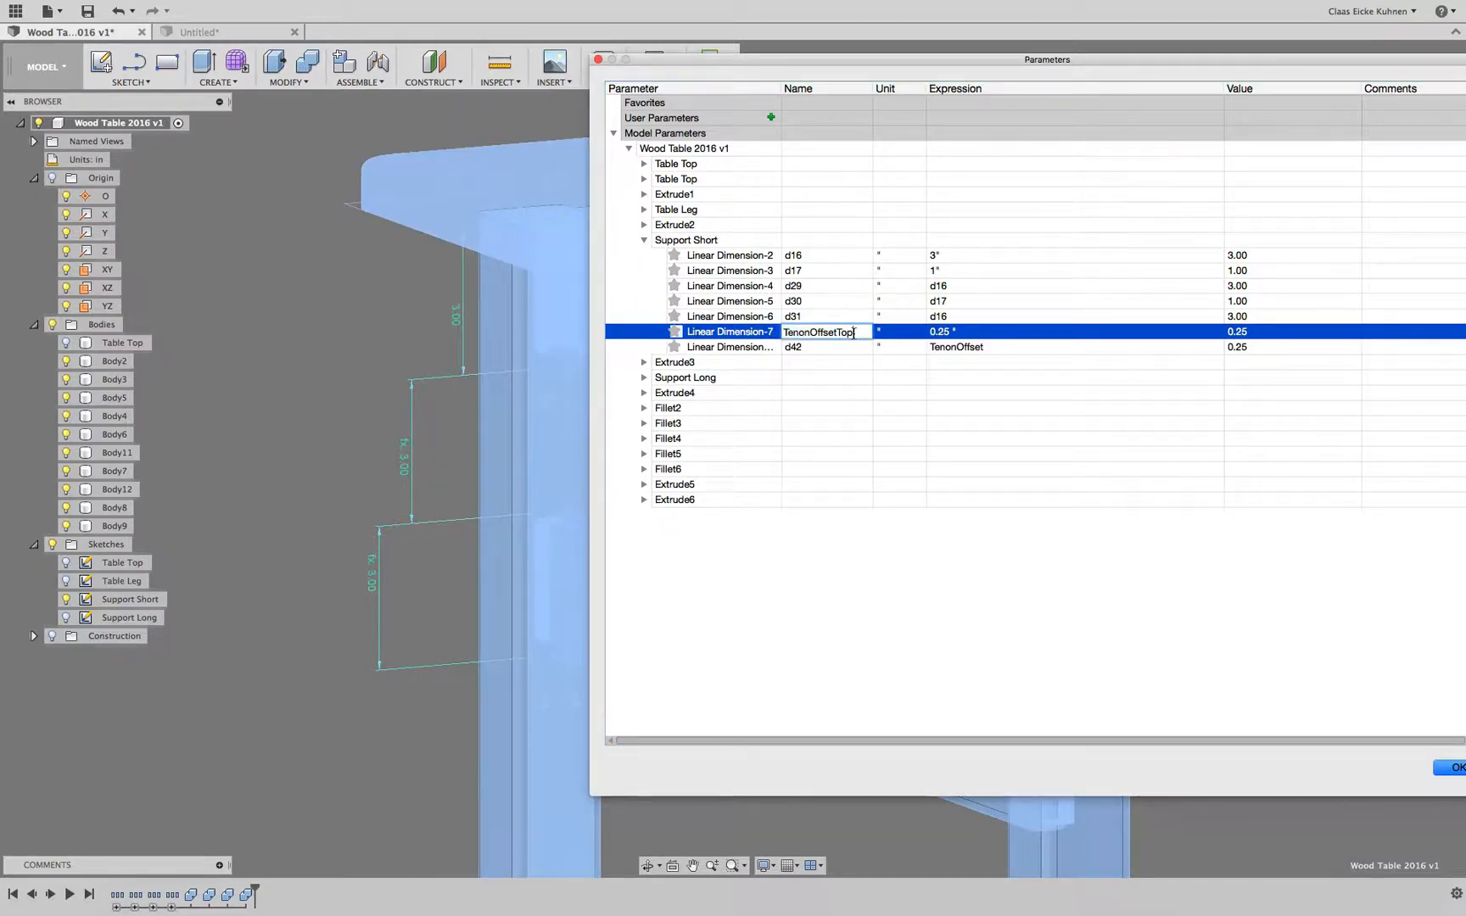
key(Return)
double_click(838, 346)
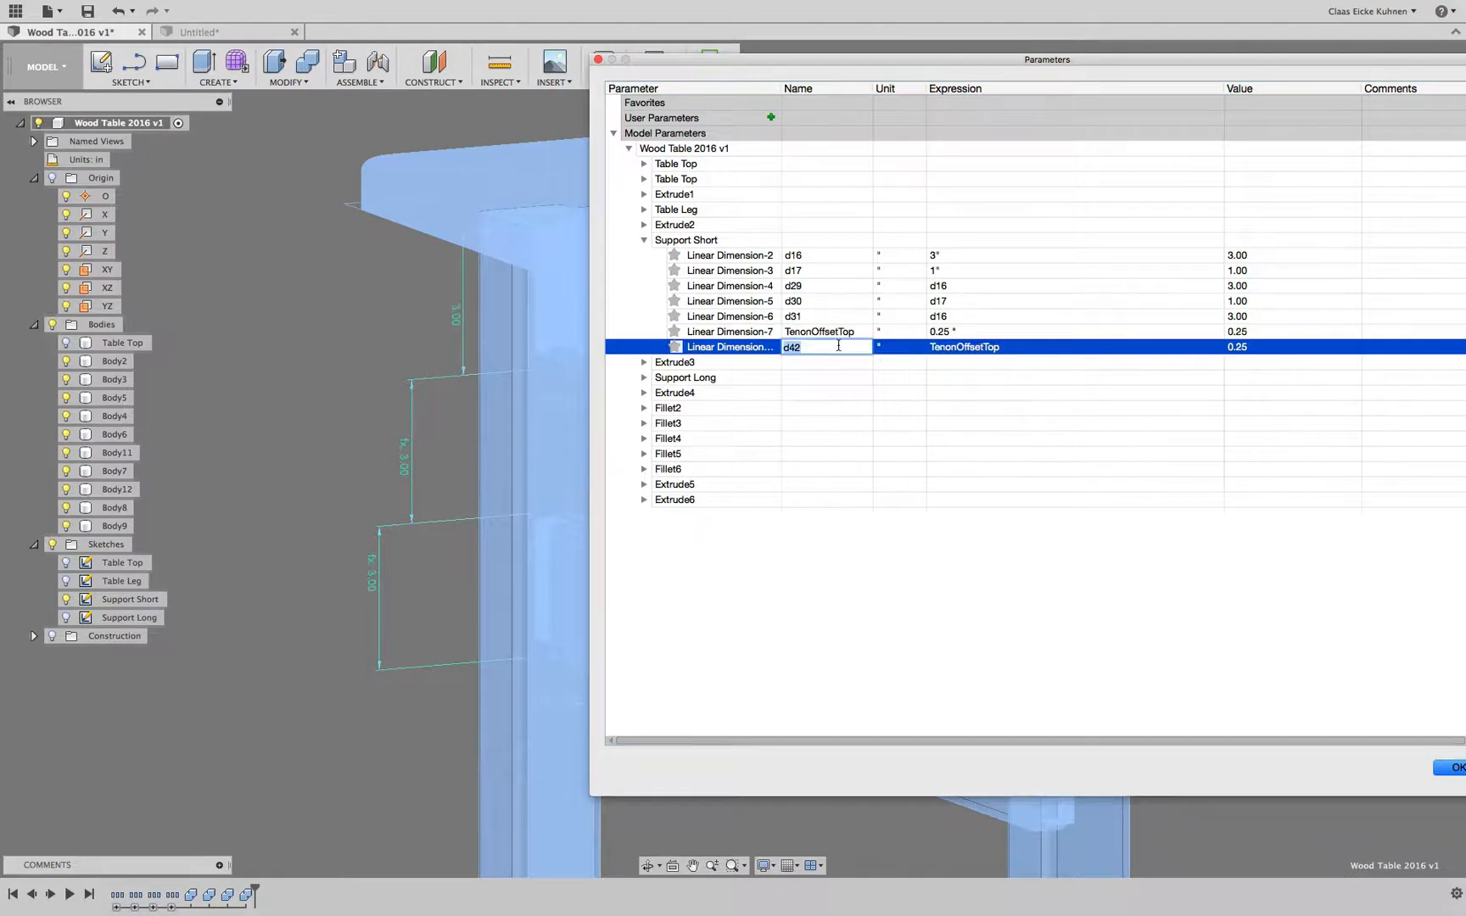
text(TenonOffsetBottom)
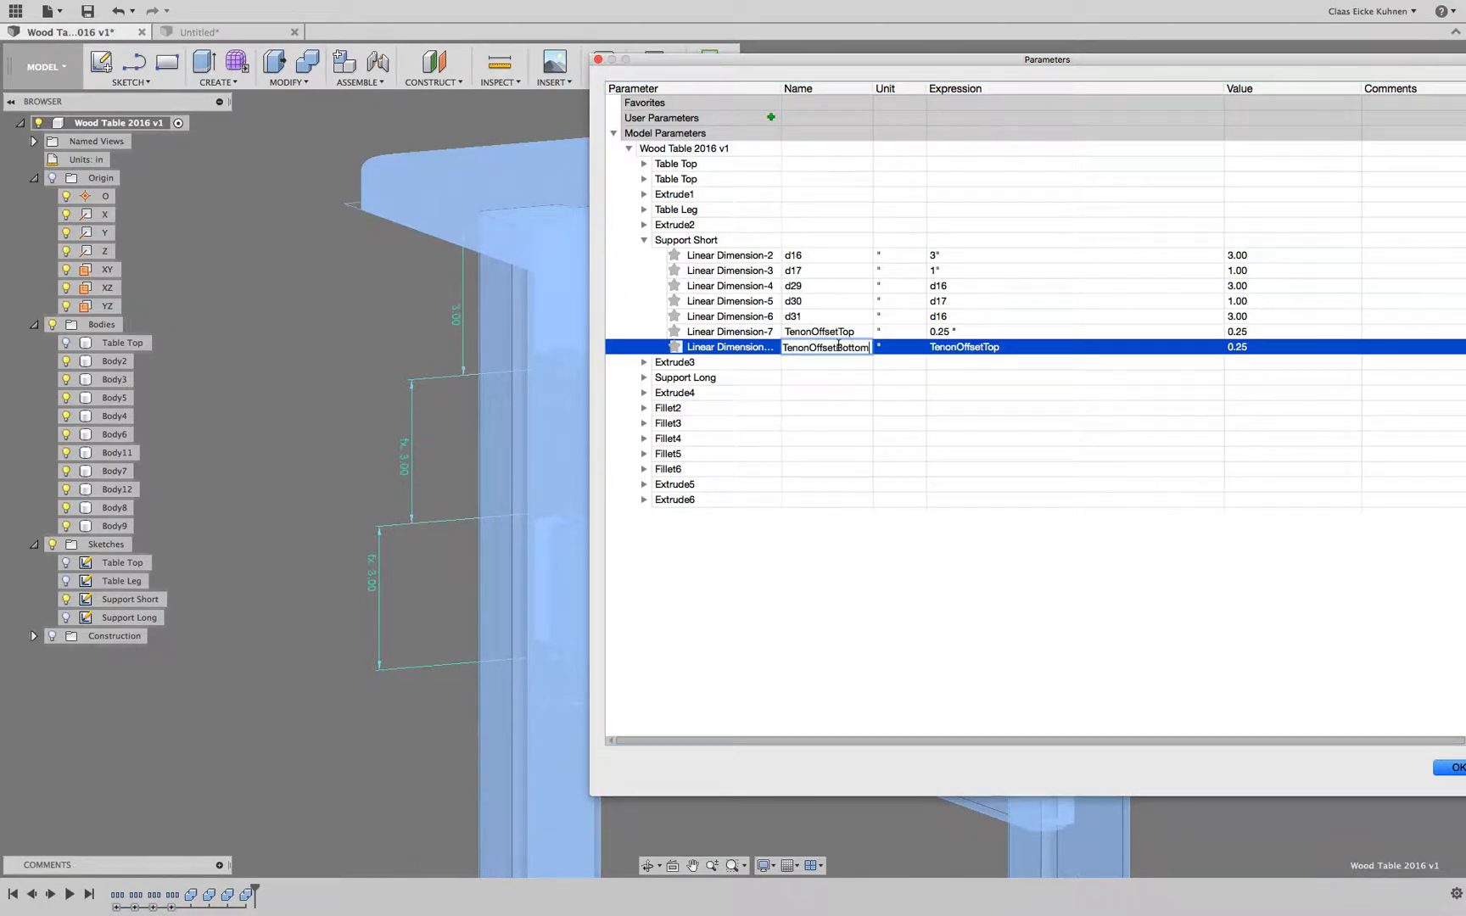
key(Return)
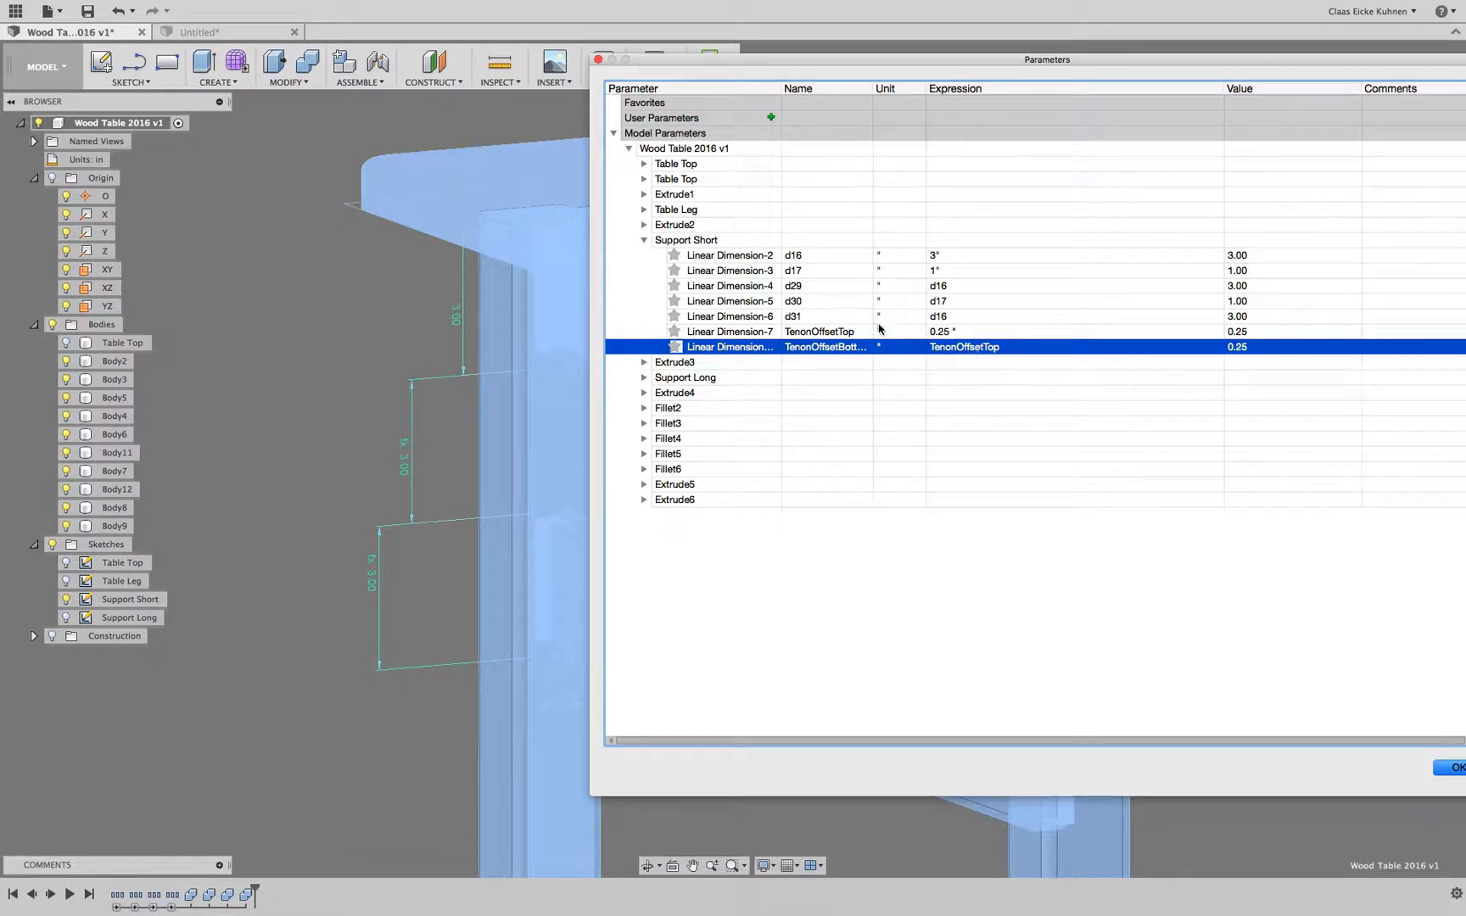
double_click(822, 332)
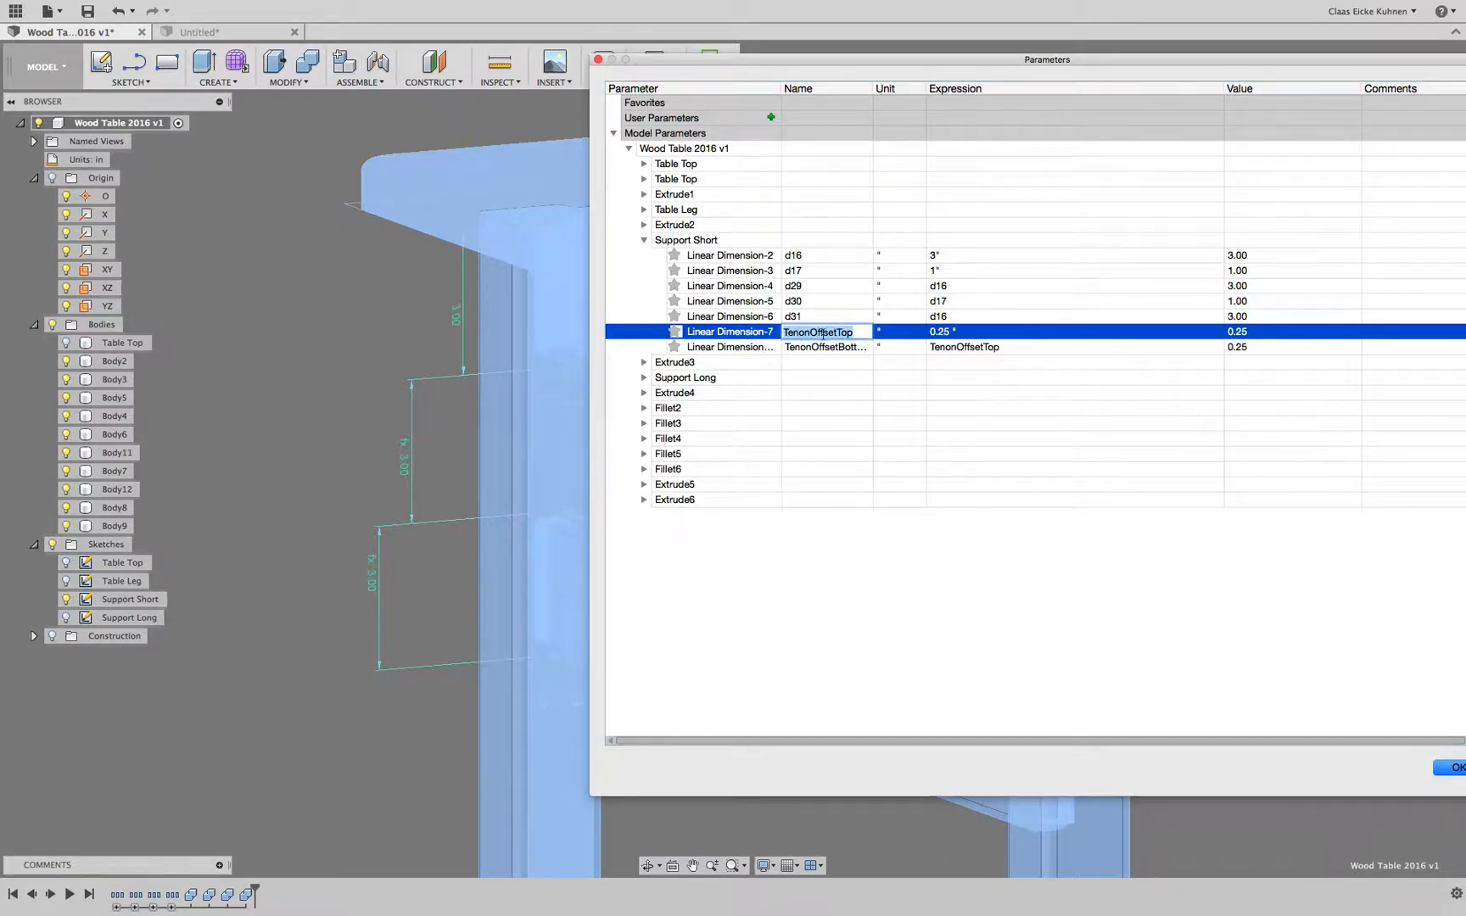
click(1280, 702)
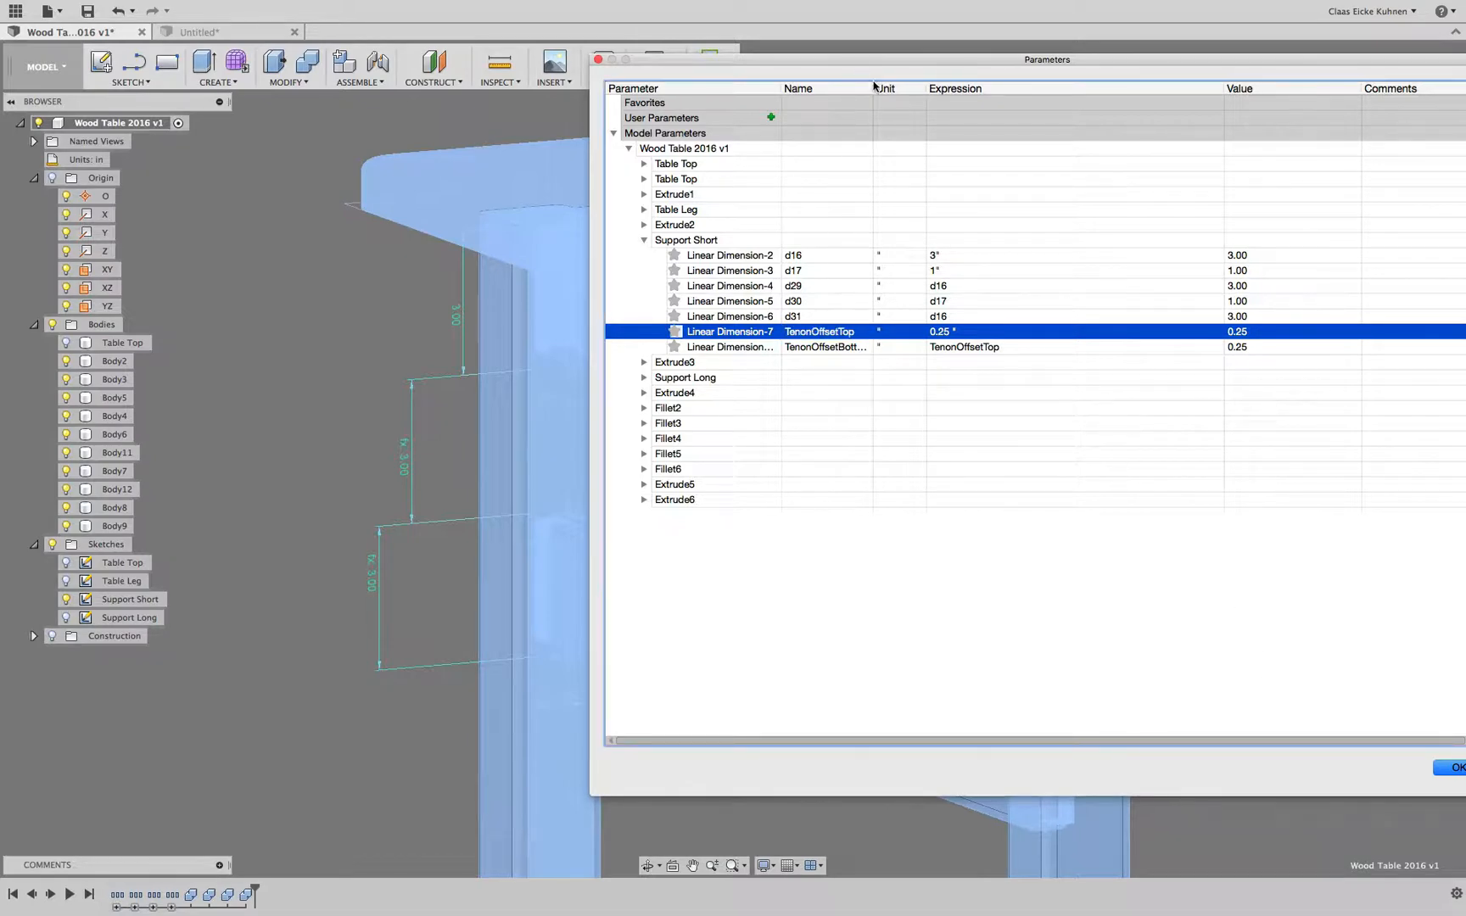
Step: Set the TenonOffsetTop parameter to 0.1 in and apply it to the model
drag(844, 59, 937, 39)
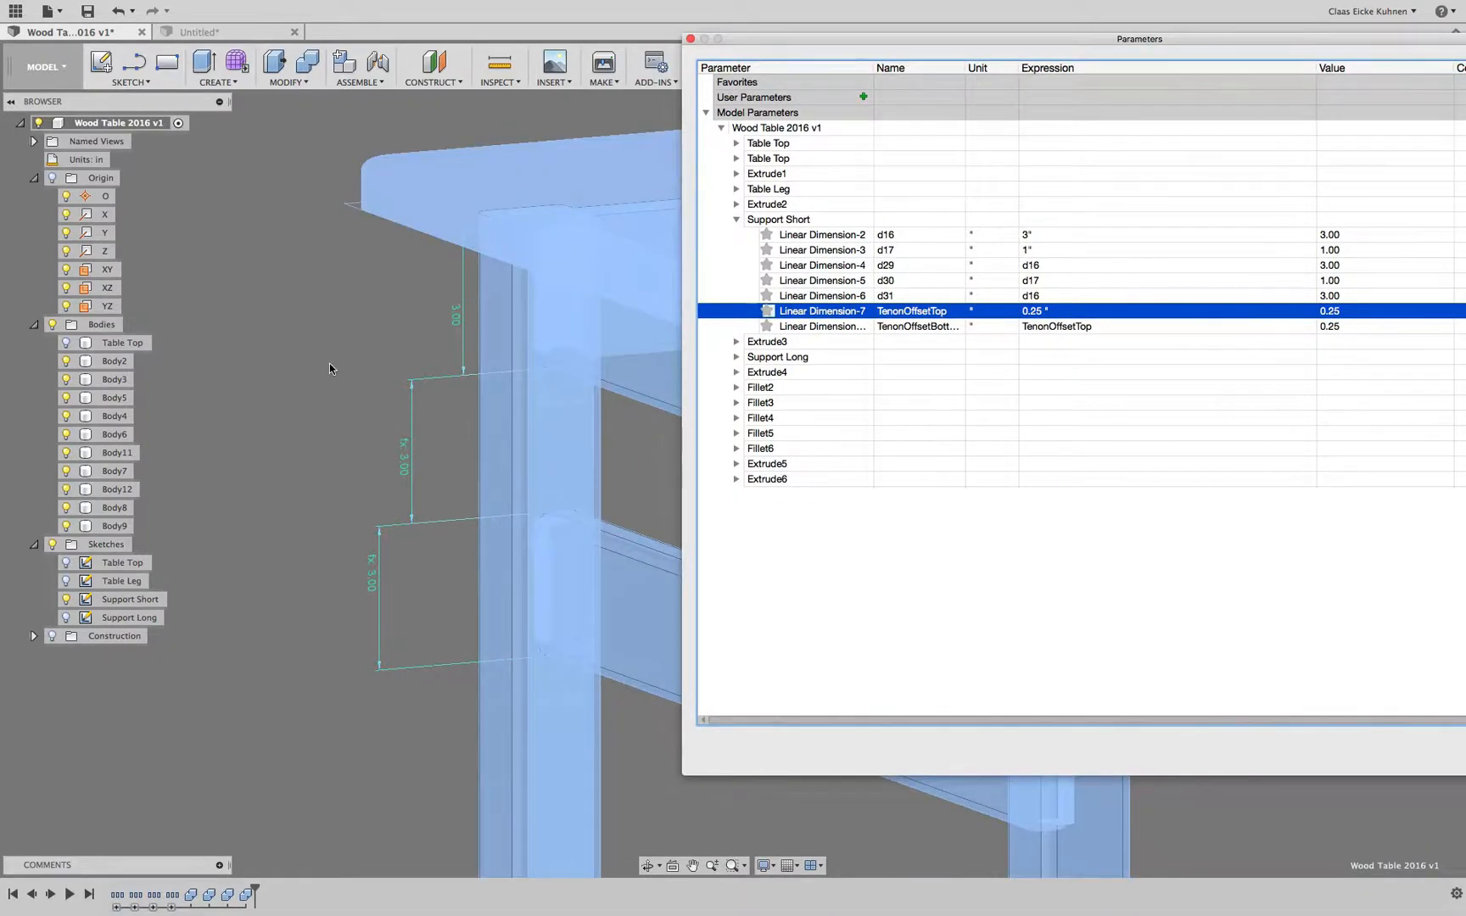
click(328, 363)
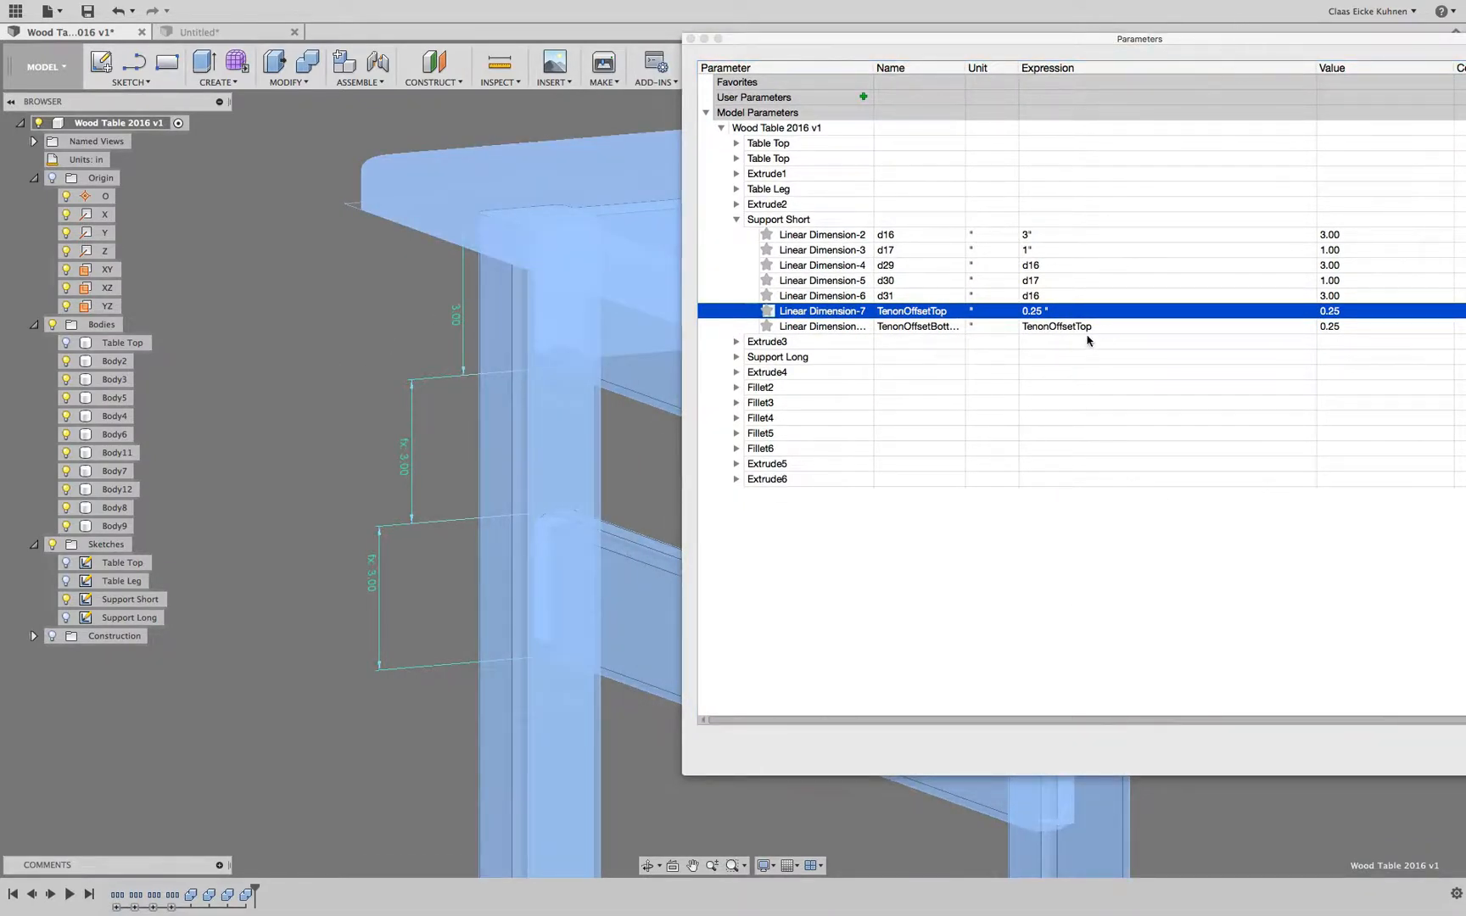
click(1030, 311)
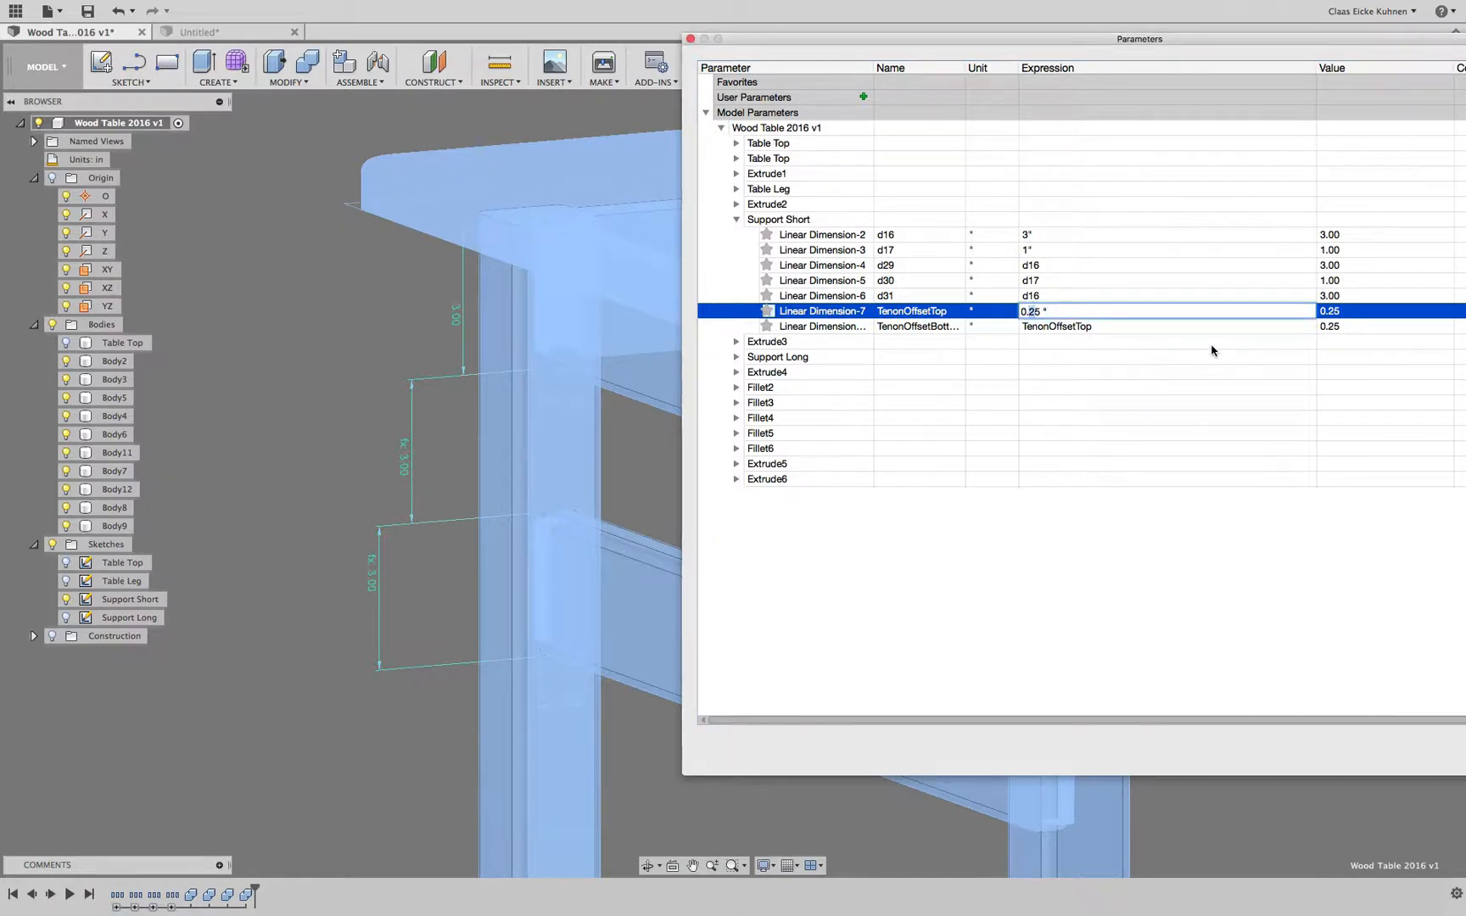
text(1)
key(Return)
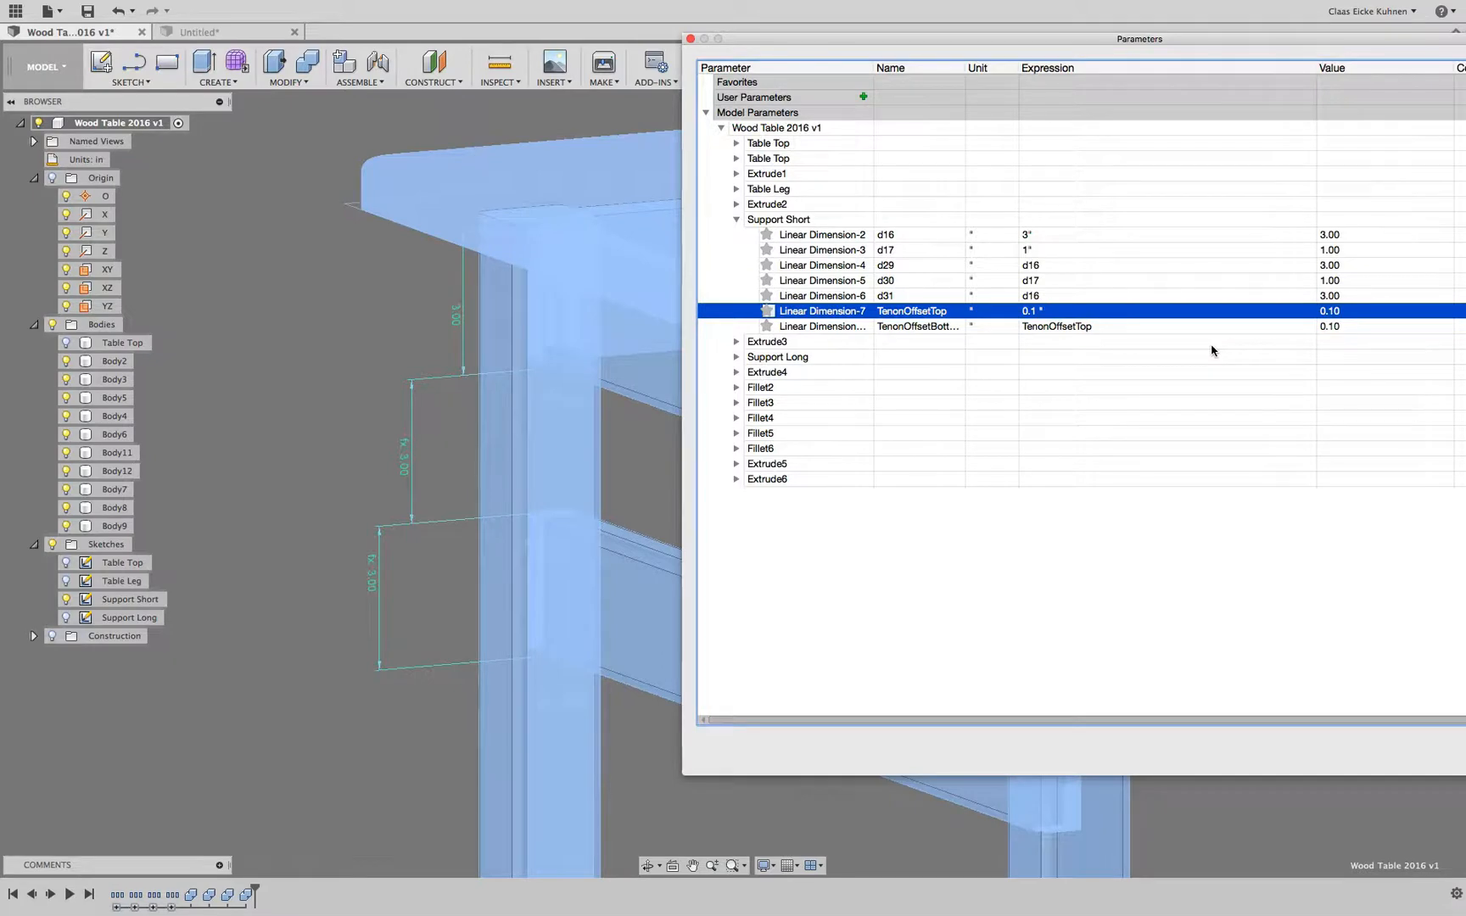
drag(1280, 42, 944, 52)
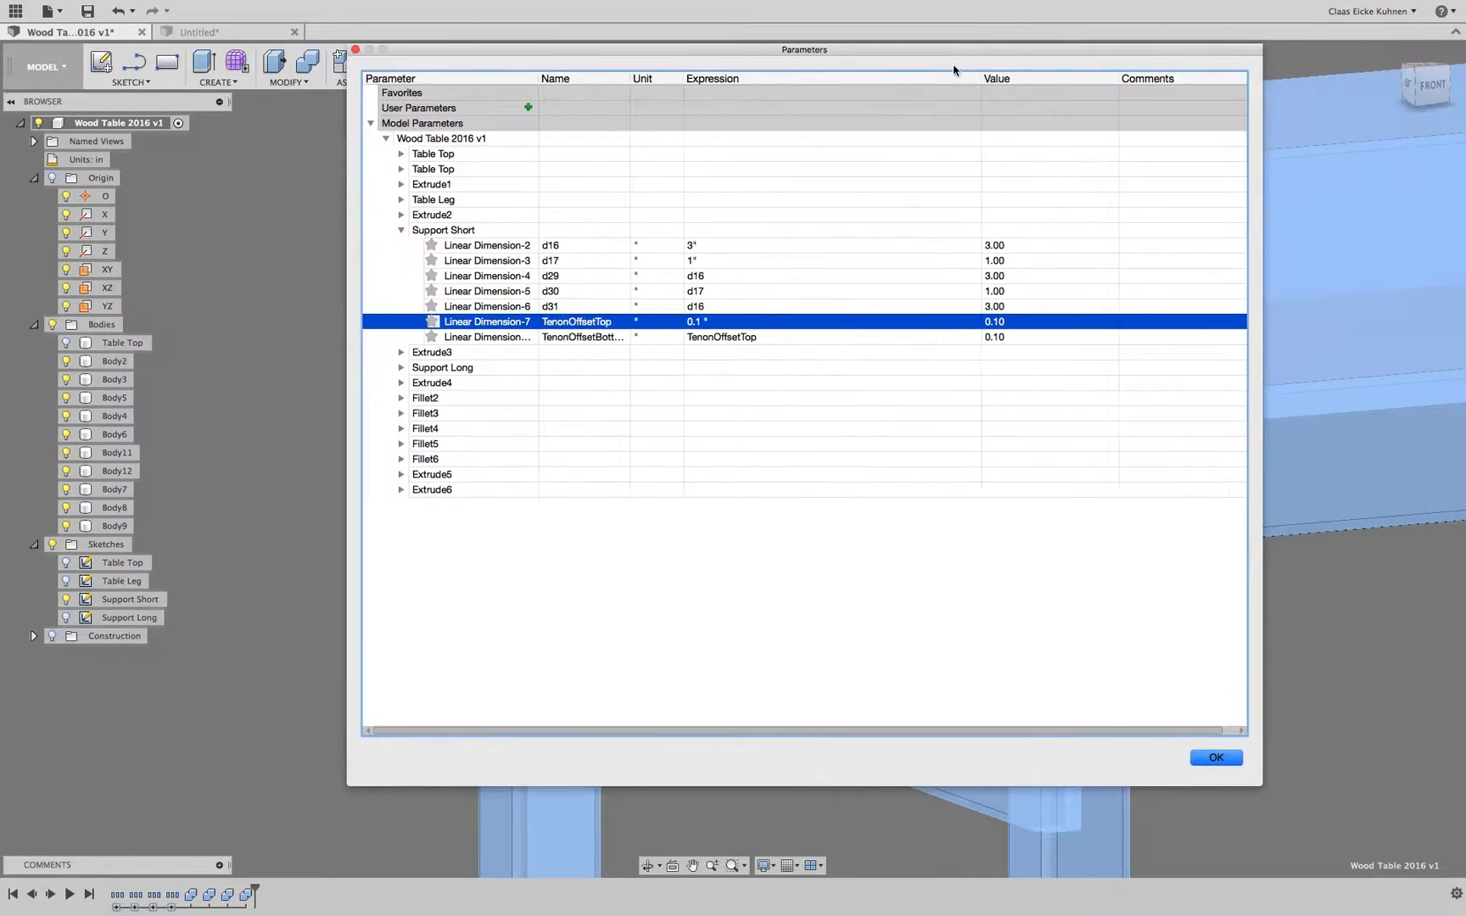
click(1217, 757)
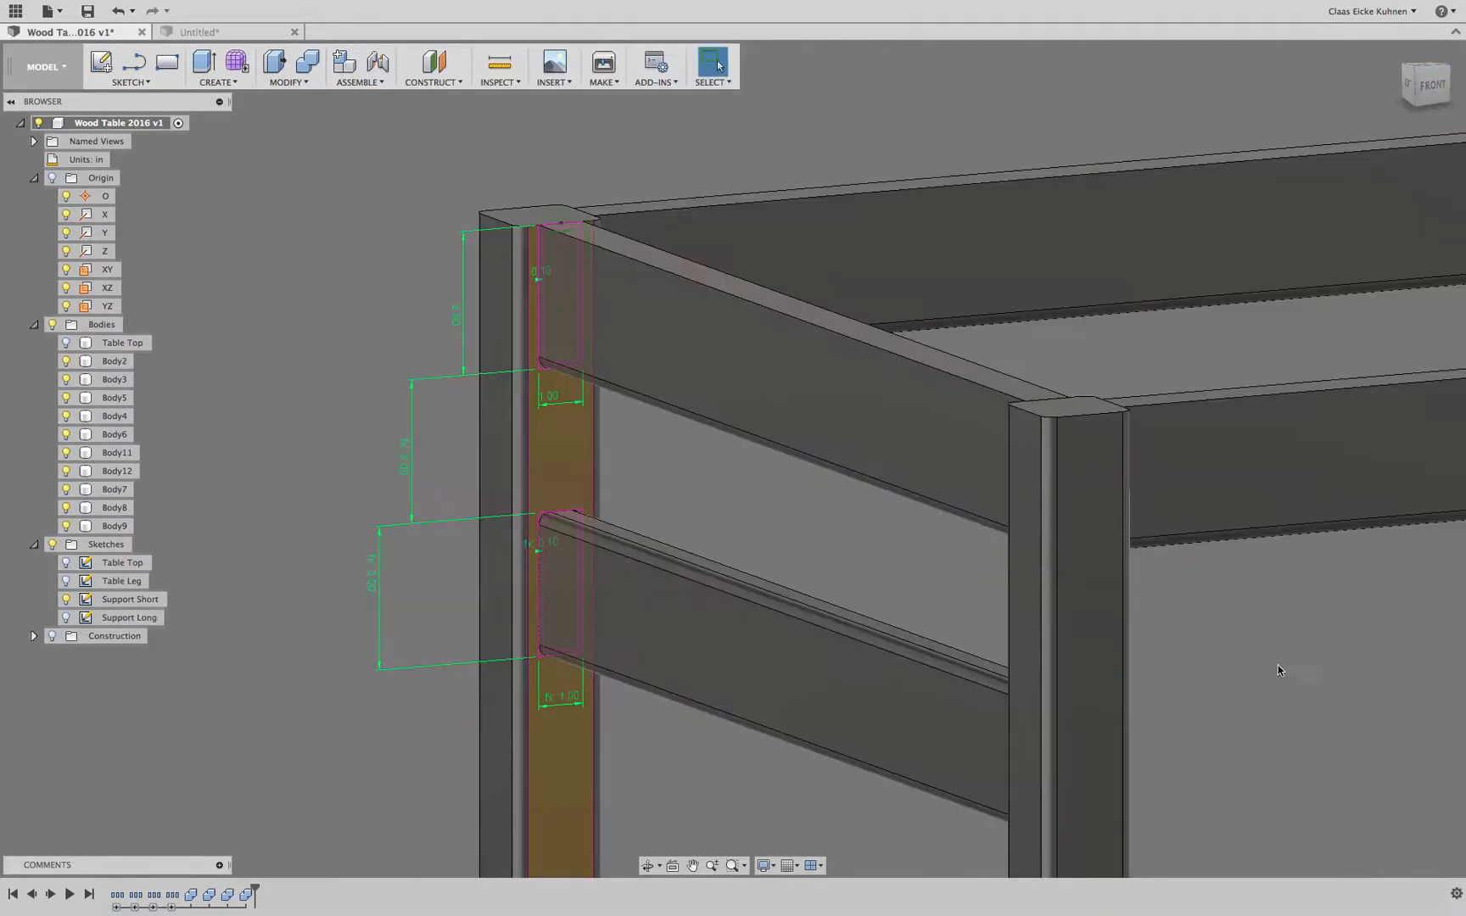
Step: Hide the leg Body5 to expose the tenons at the ends of the short and long rails
click(1090, 475)
click(66, 397)
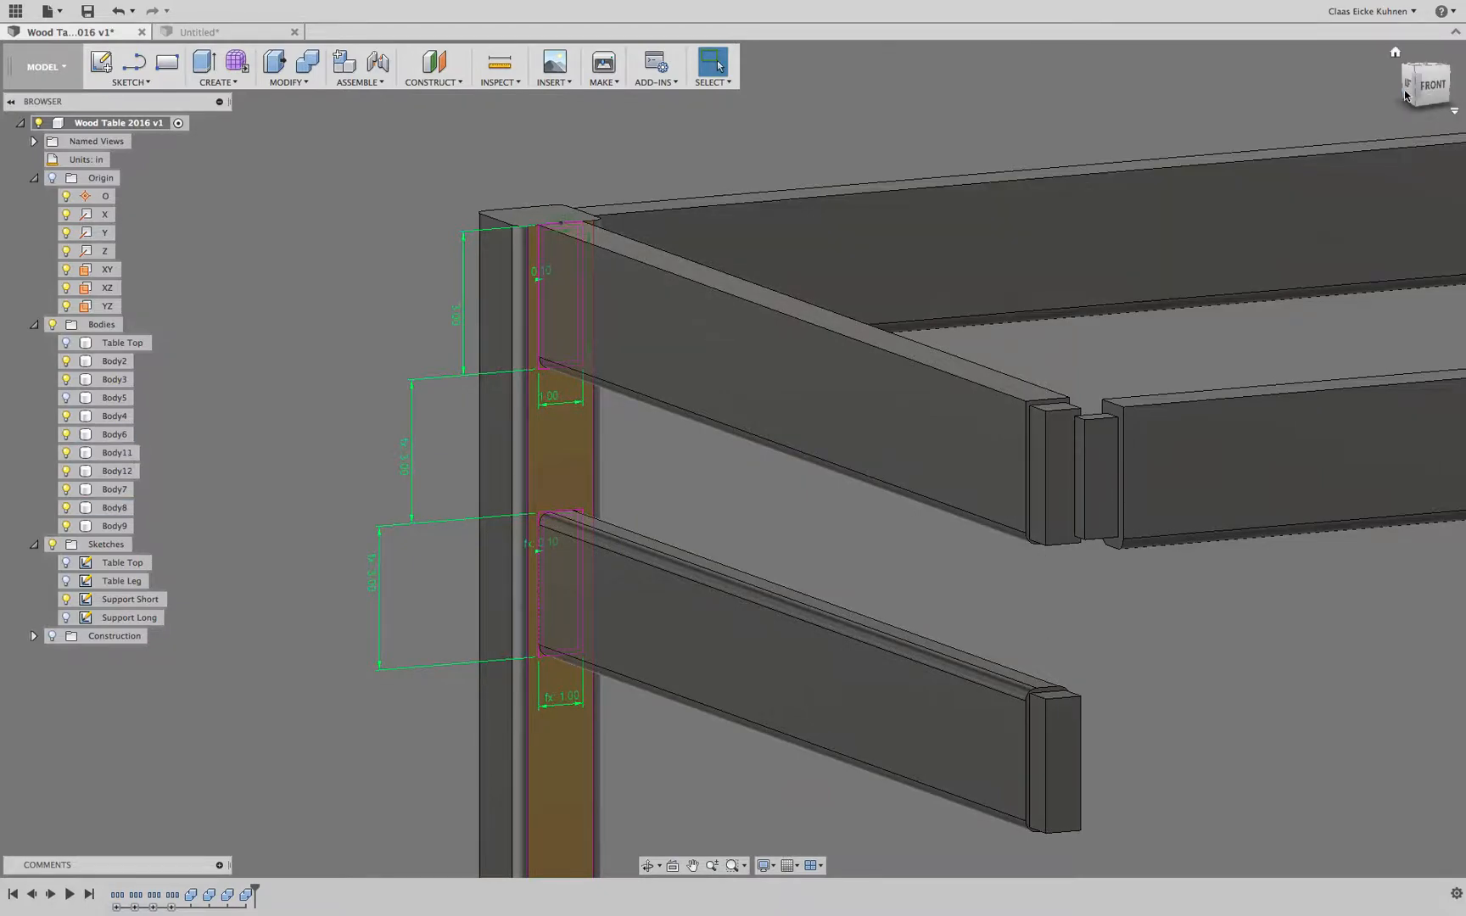
mouse_move(1422, 88)
mouse_down()
mouse_move(1371, 97)
mouse_move(1425, 89)
mouse_up()
Step: Reopen the model parameters, set TenonOffsetTop to 0.25 in and apply the change
click(288, 82)
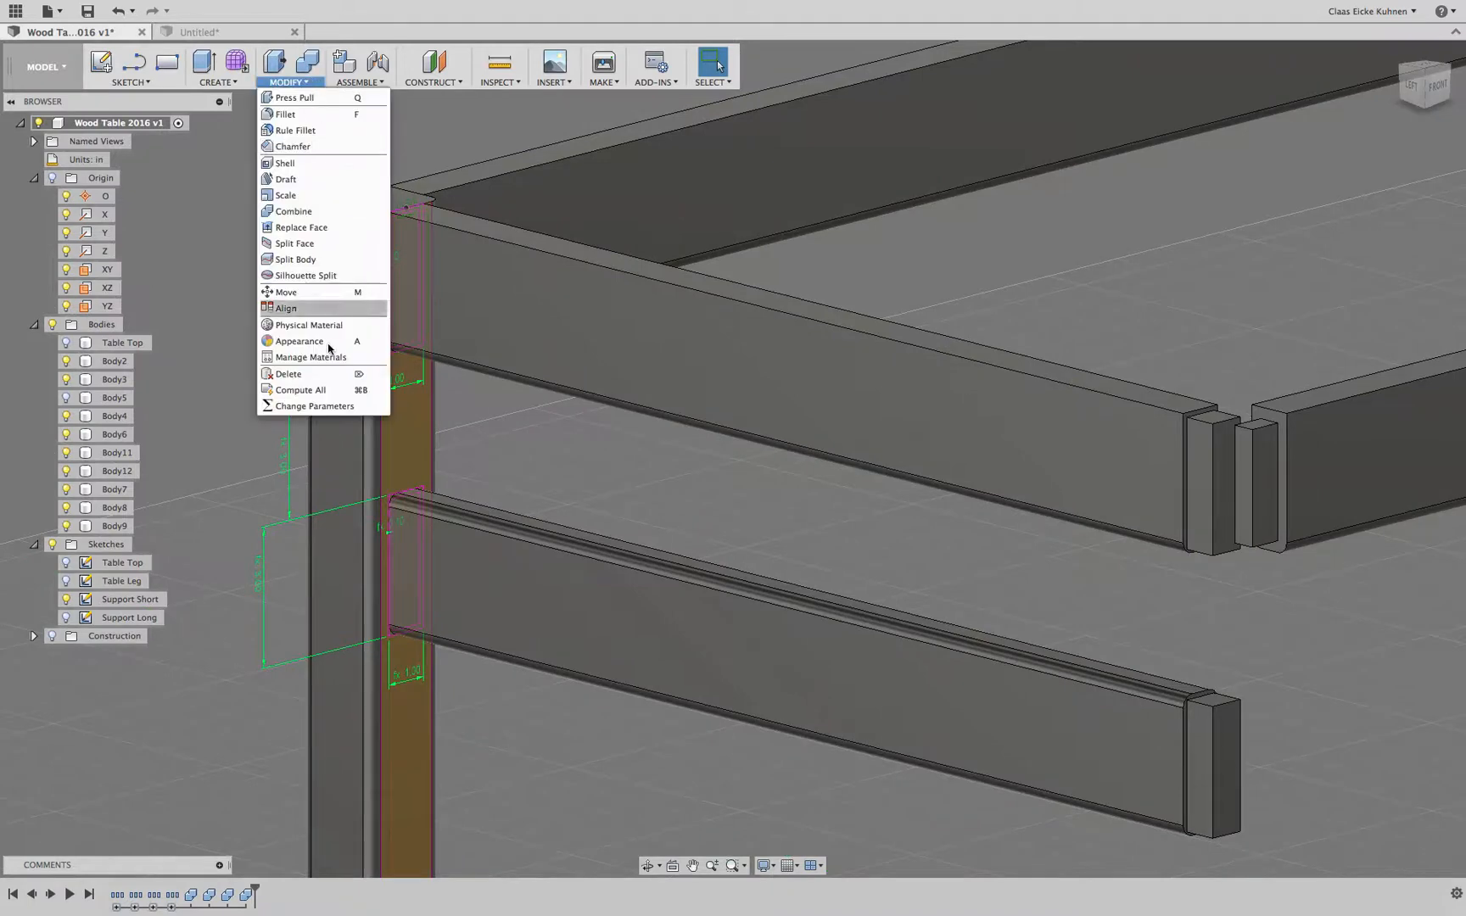
click(331, 408)
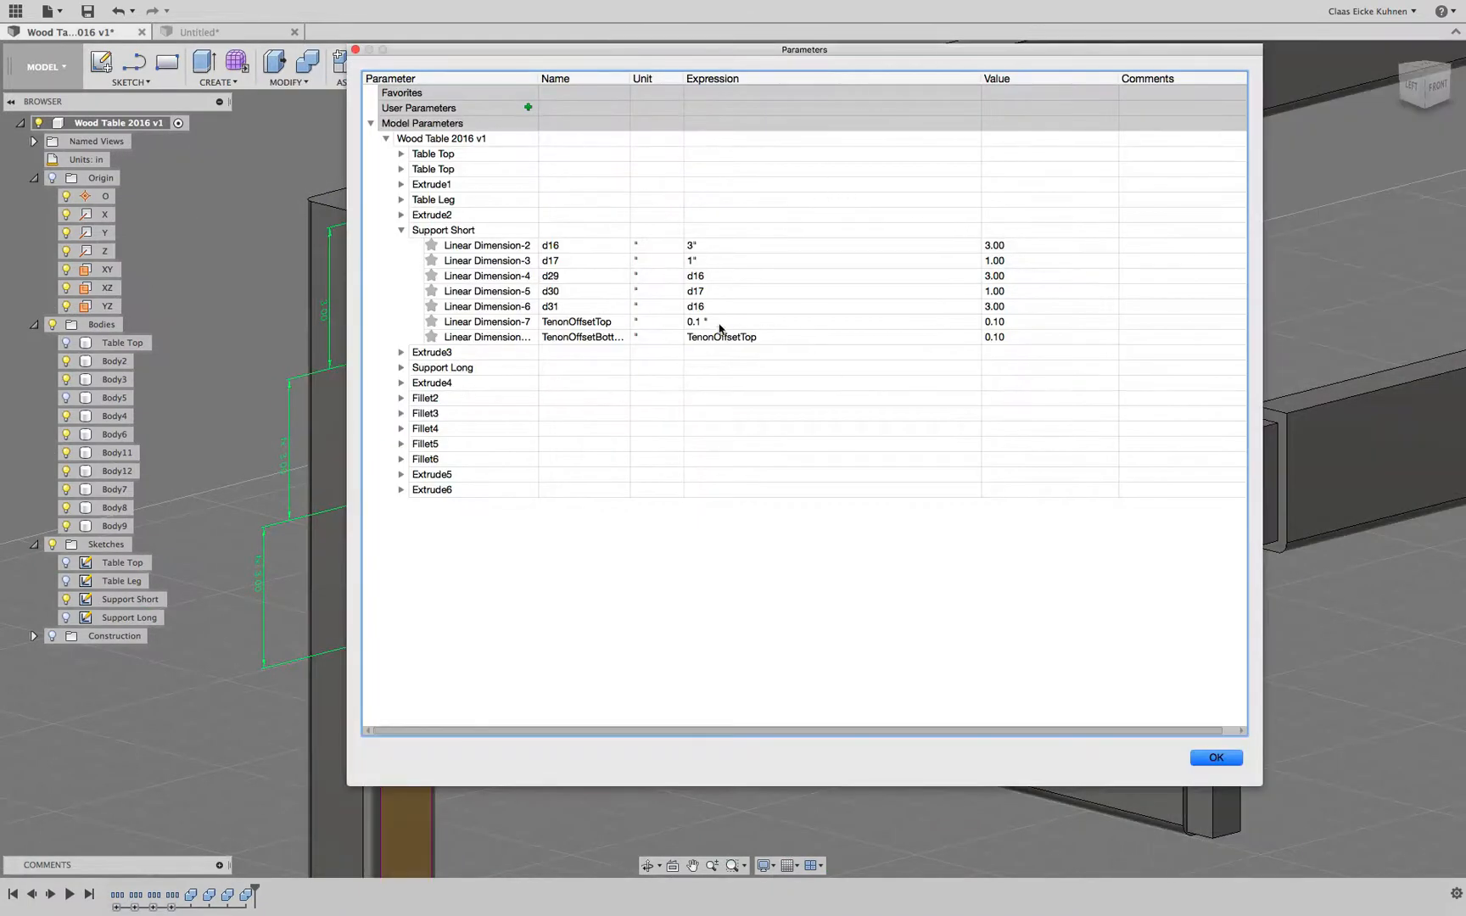
double_click(697, 325)
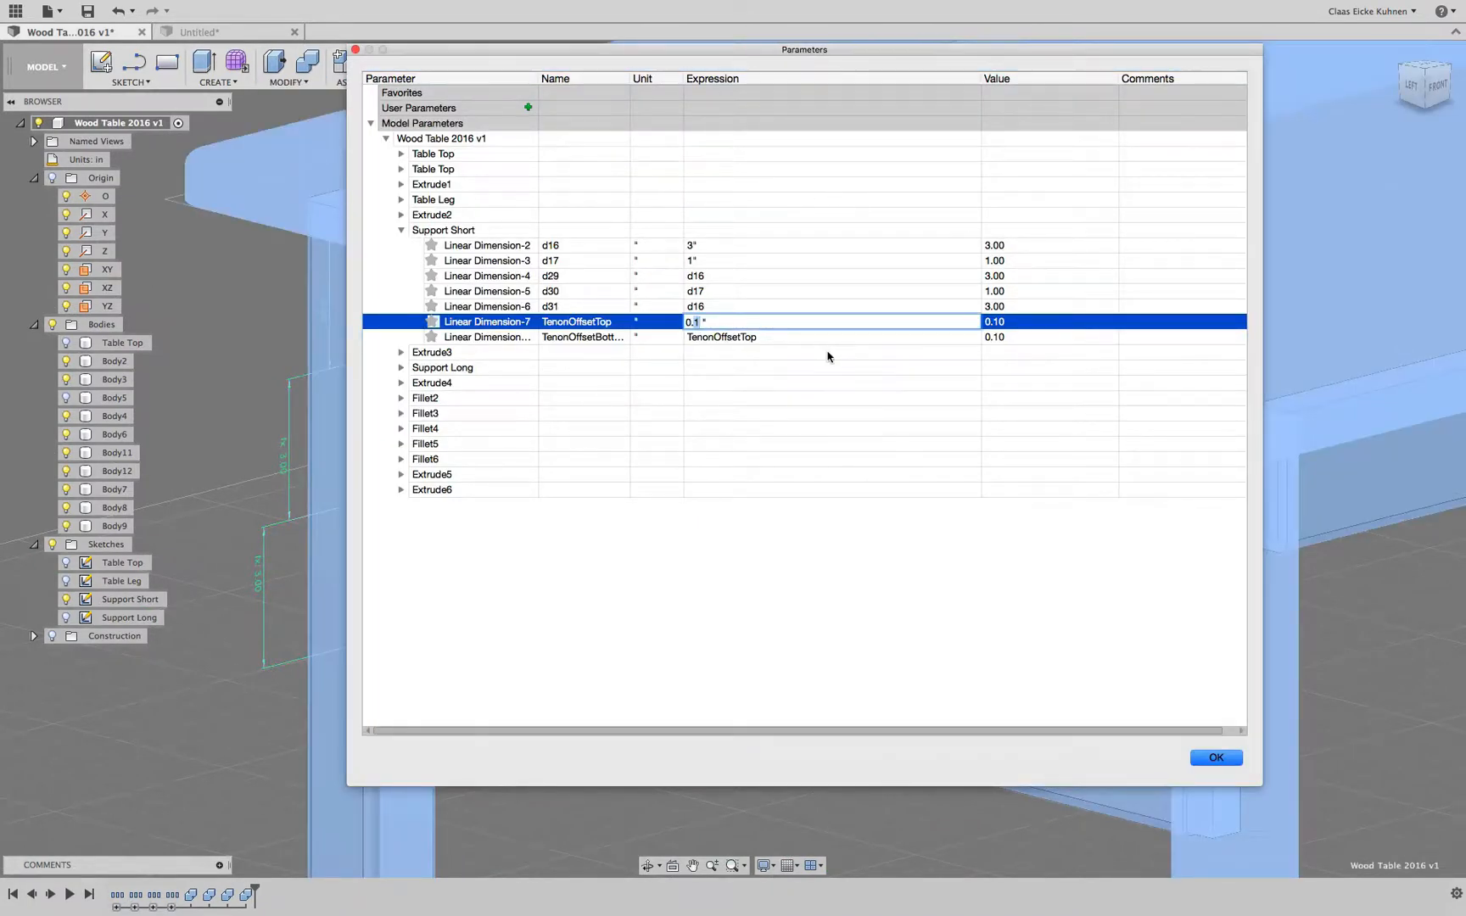
text(25)
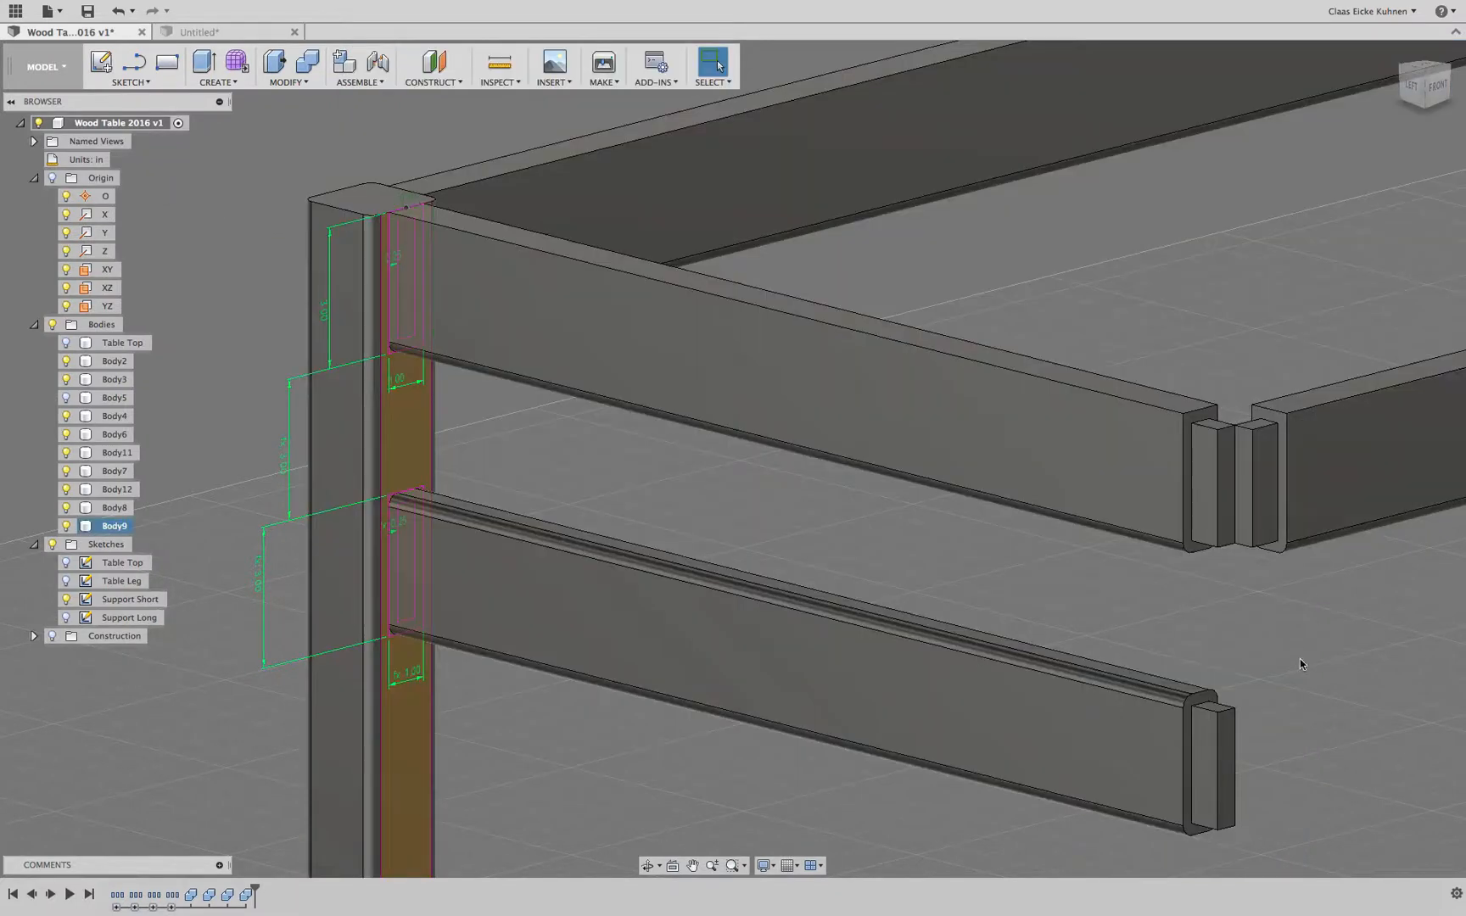
Step: Show the Support Long sketch at the opposite leg and open it for editing
mouse_move(950, 549)
shift+middle_down()
mouse_move(938, 628)
mouse_move(915, 554)
mouse_move(976, 567)
mouse_move(951, 563)
shift+middle_up()
middle_drag(795, 372, 594, 403)
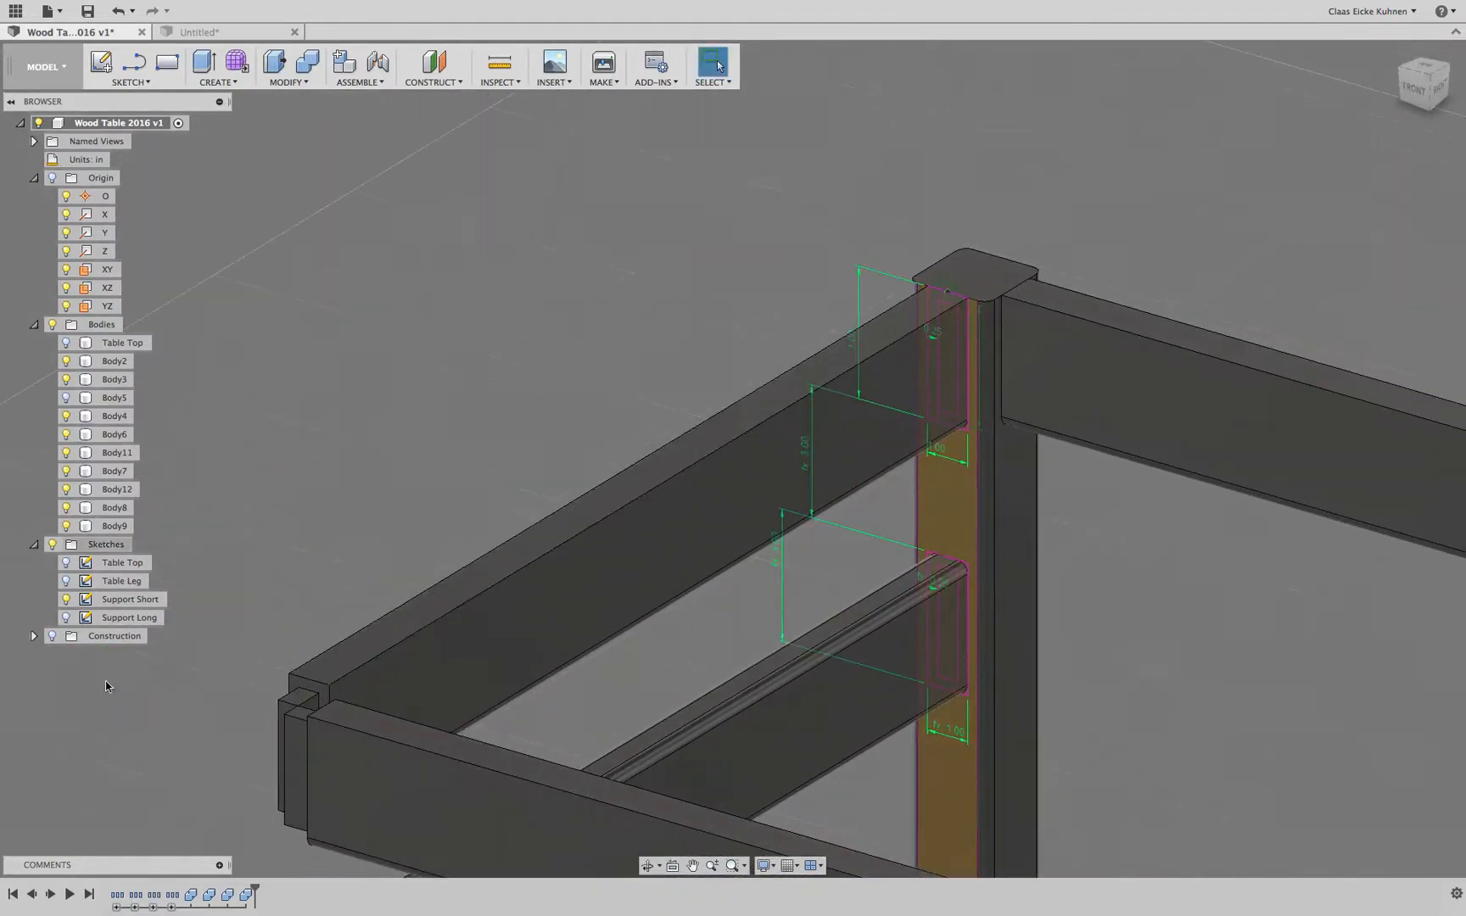
click(67, 617)
double_click(77, 619)
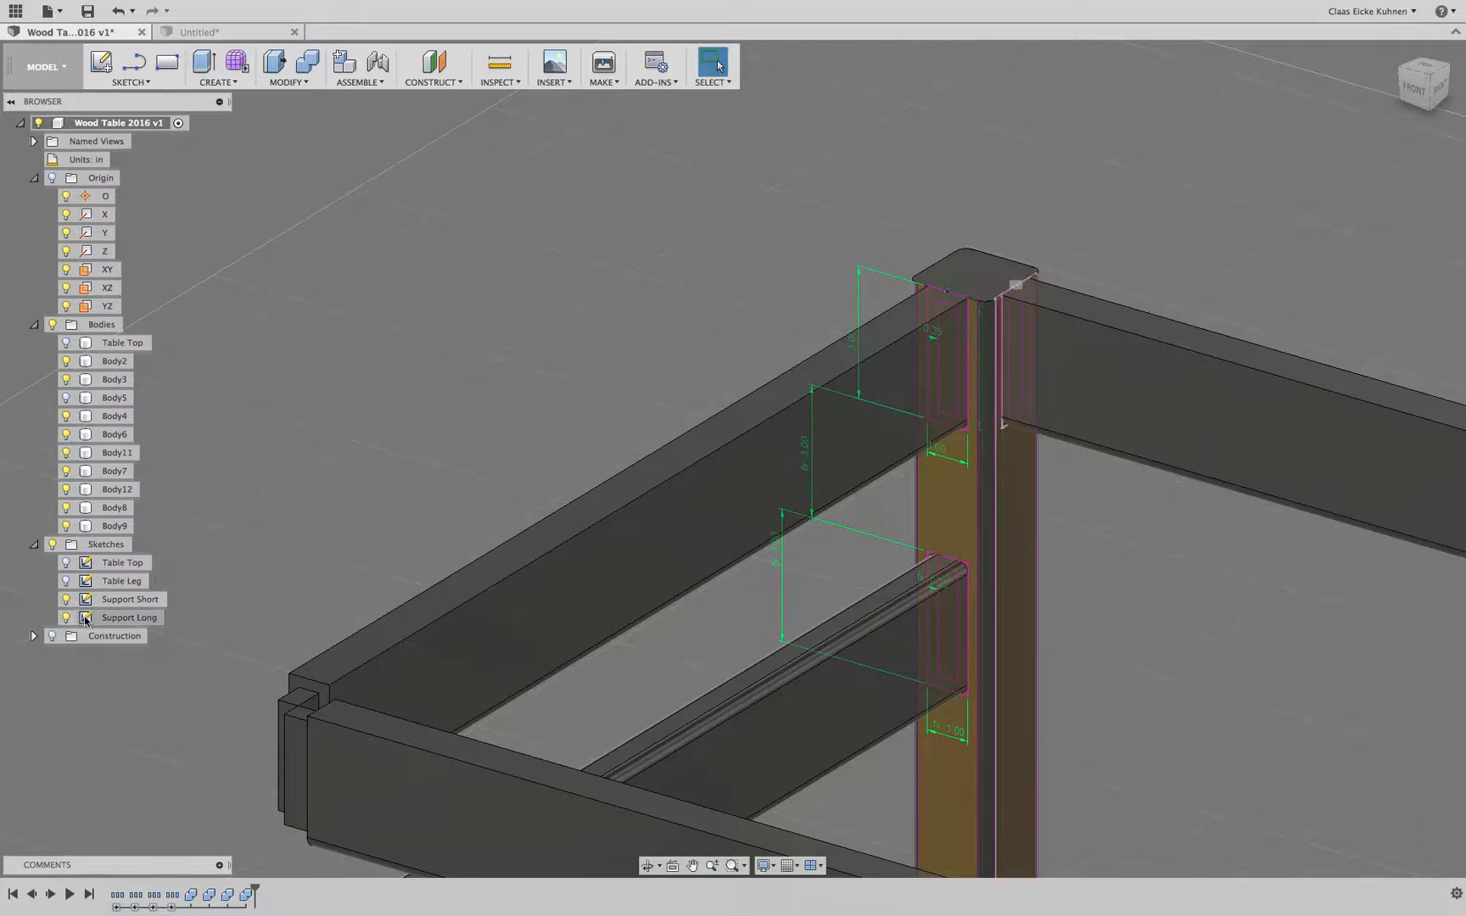
Step: Set the tenon offset dimension in the Support Long sketch to the parameter TenonOffsetTop and finish the sketch
scroll(1077, 323, up, 5)
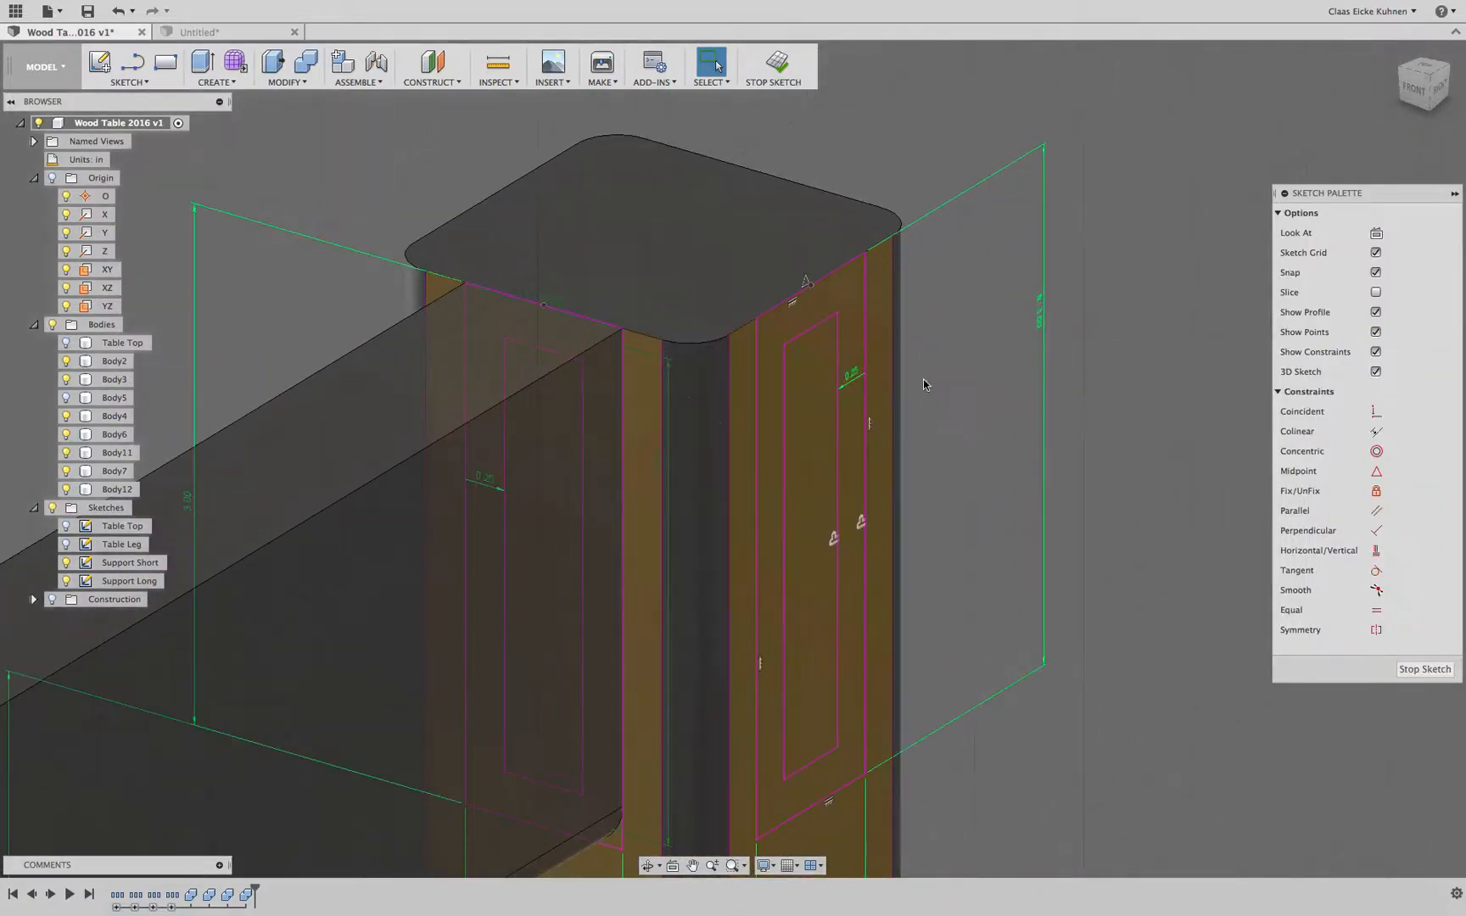
double_click(647, 392)
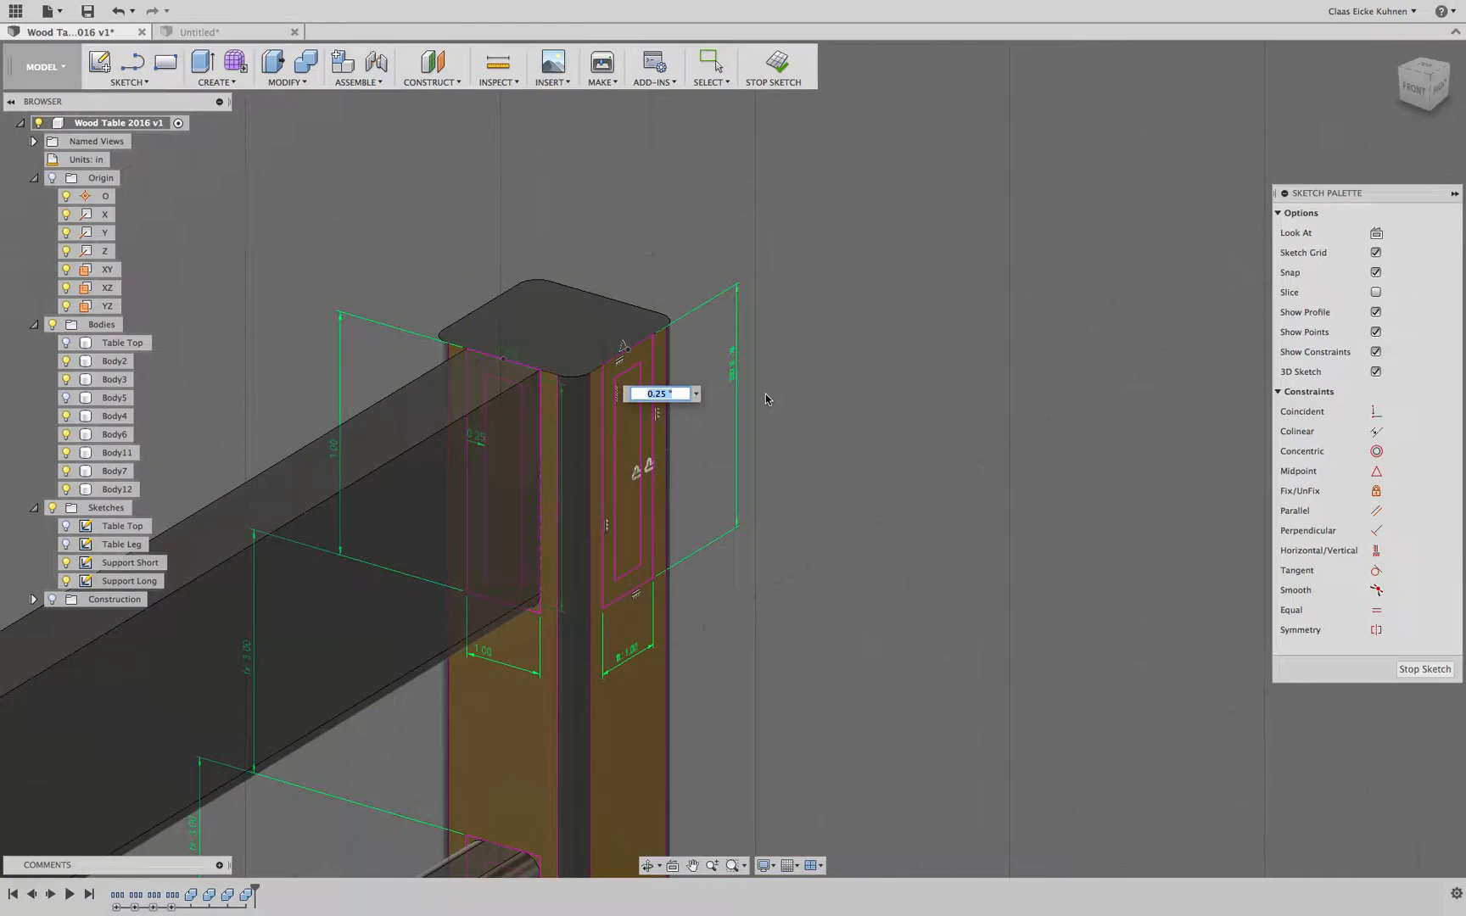
text(TenonOff)
text(set)
text(Top)
key(Return)
key(Escape)
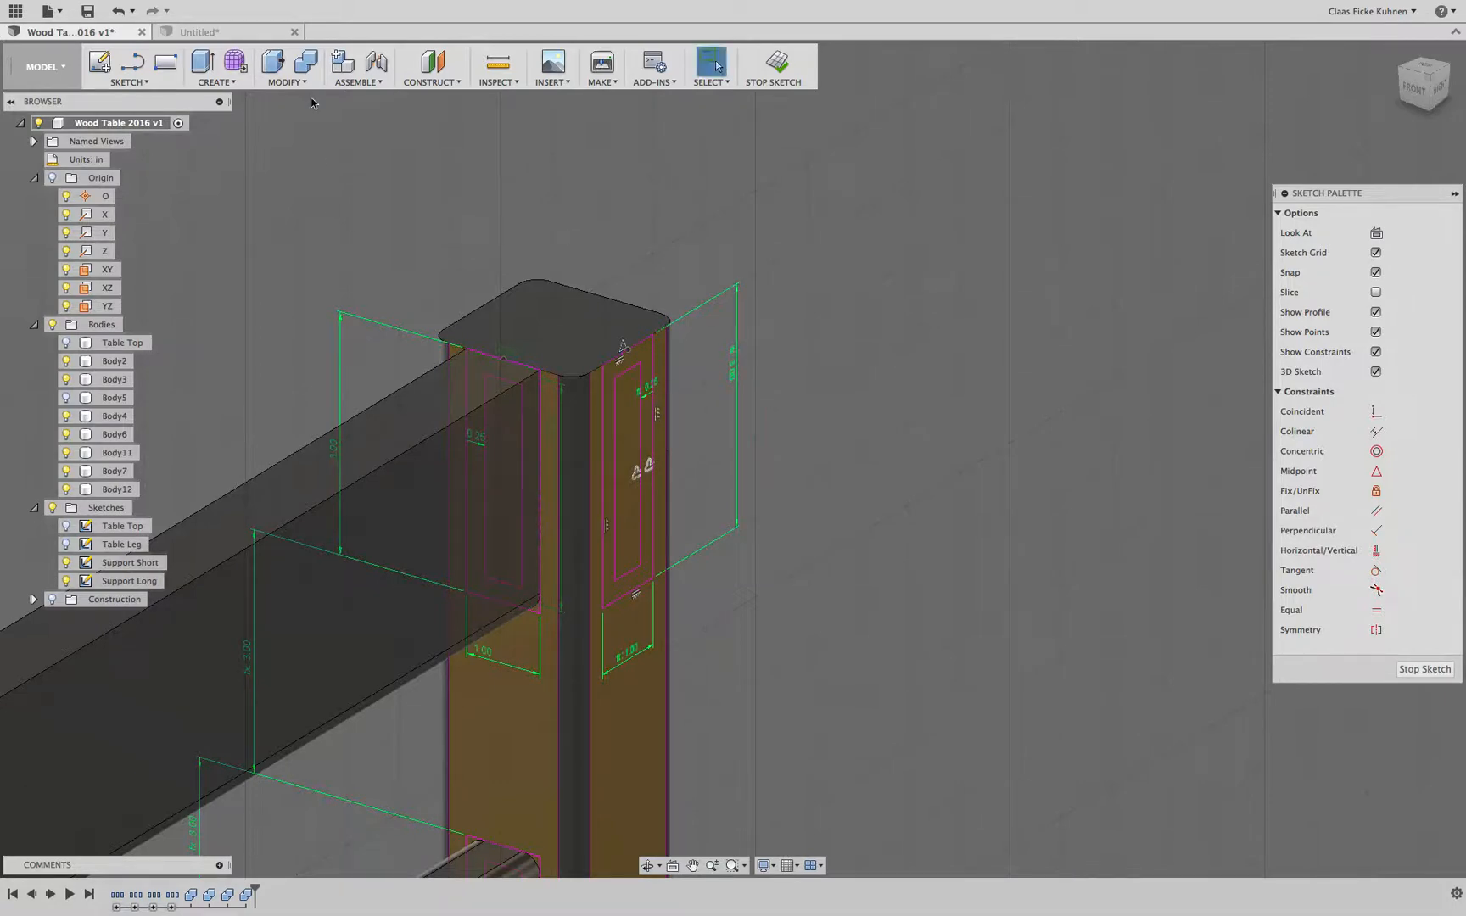
click(774, 62)
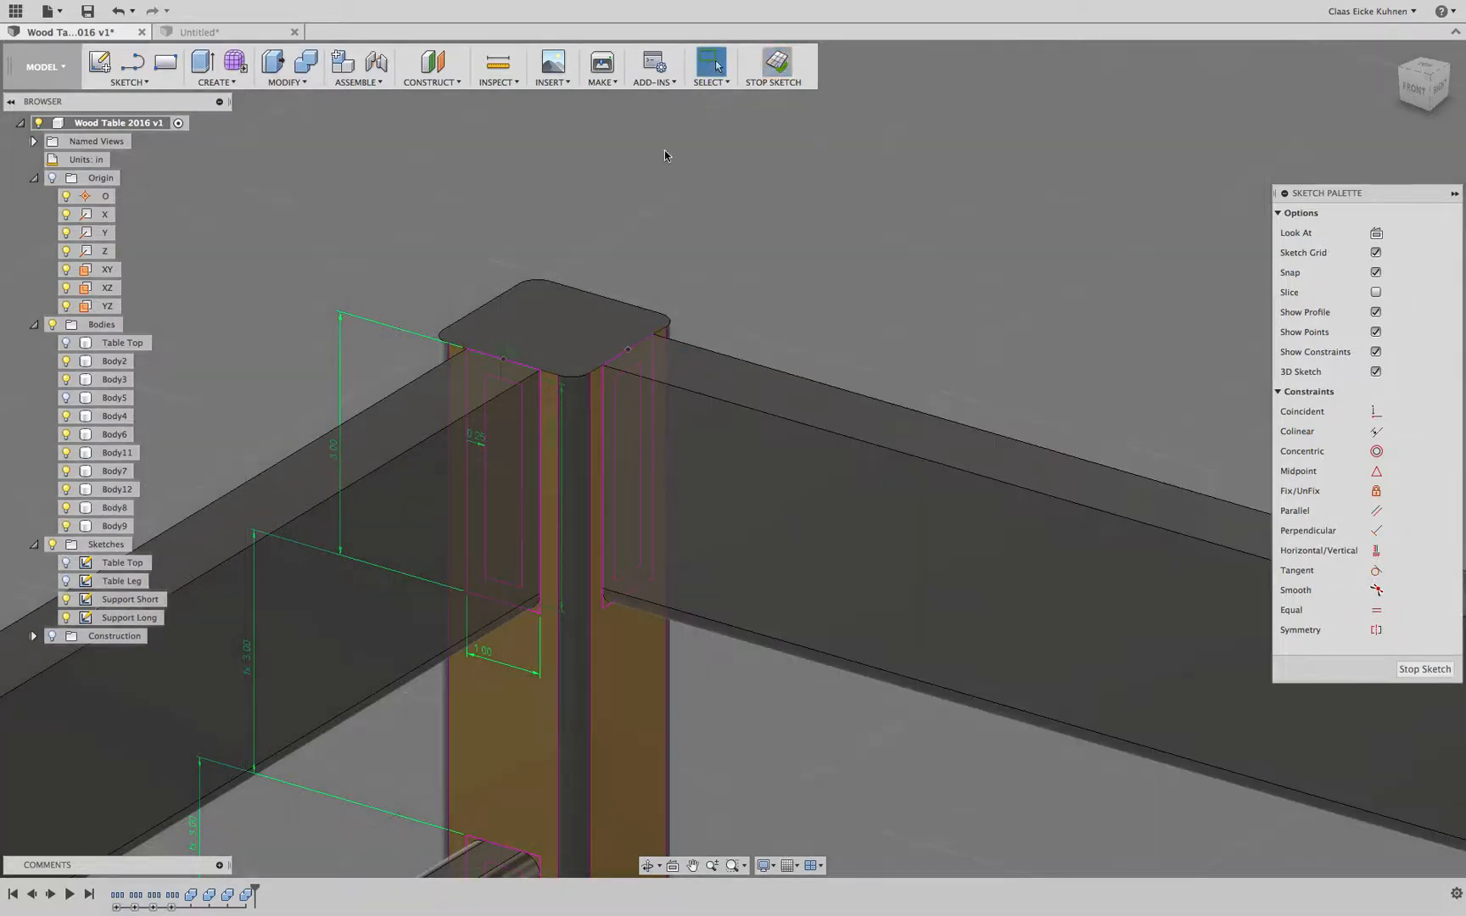
Step: Set TenonOffsetTop to 0.1 in to test whether the short and long rail tenon profiles update together
click(274, 85)
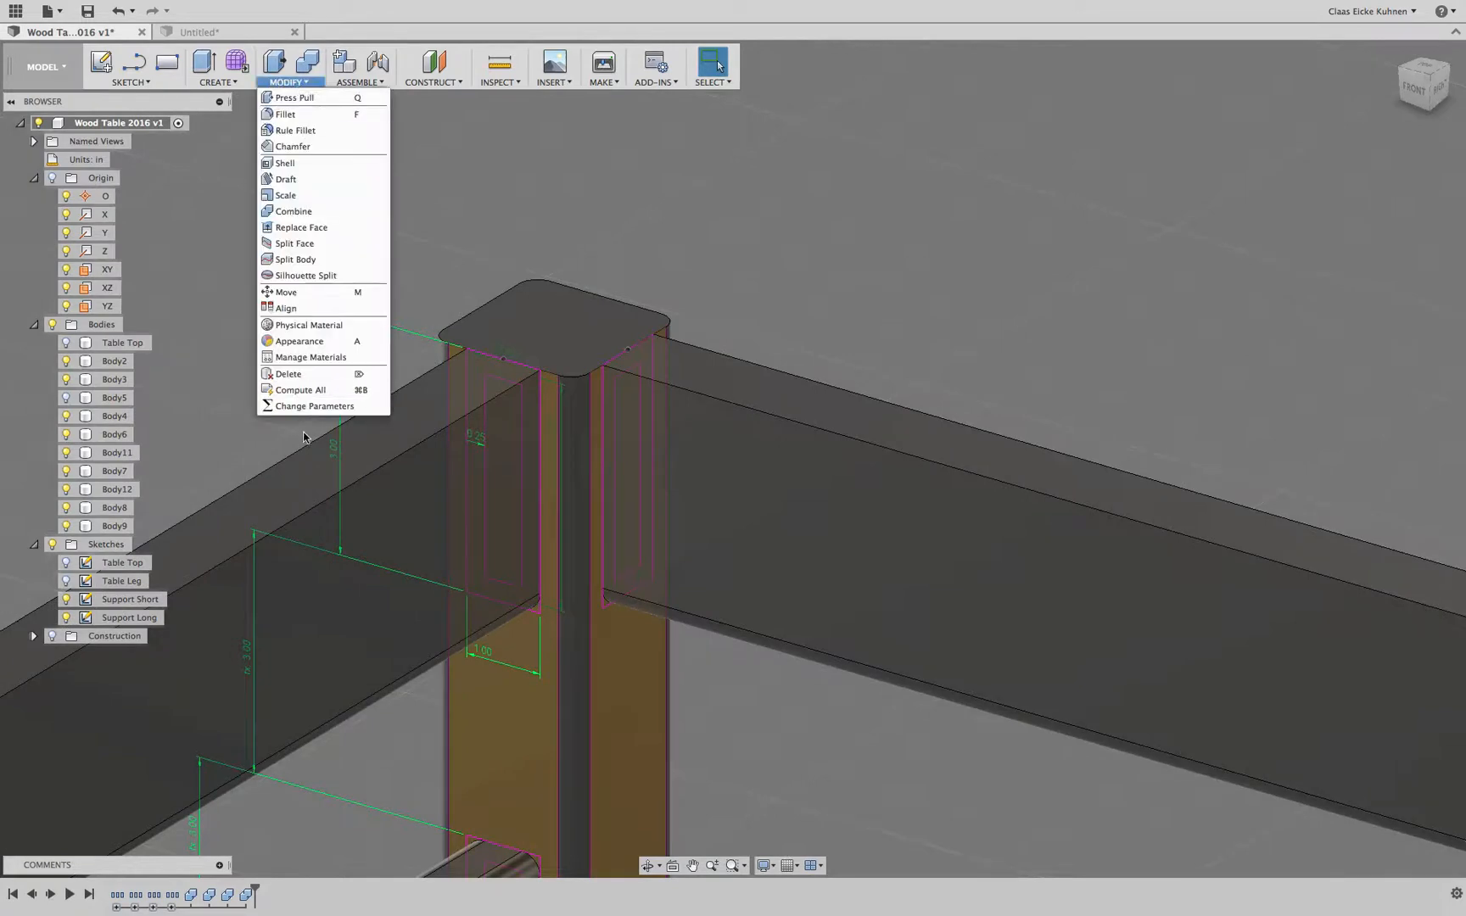
click(314, 407)
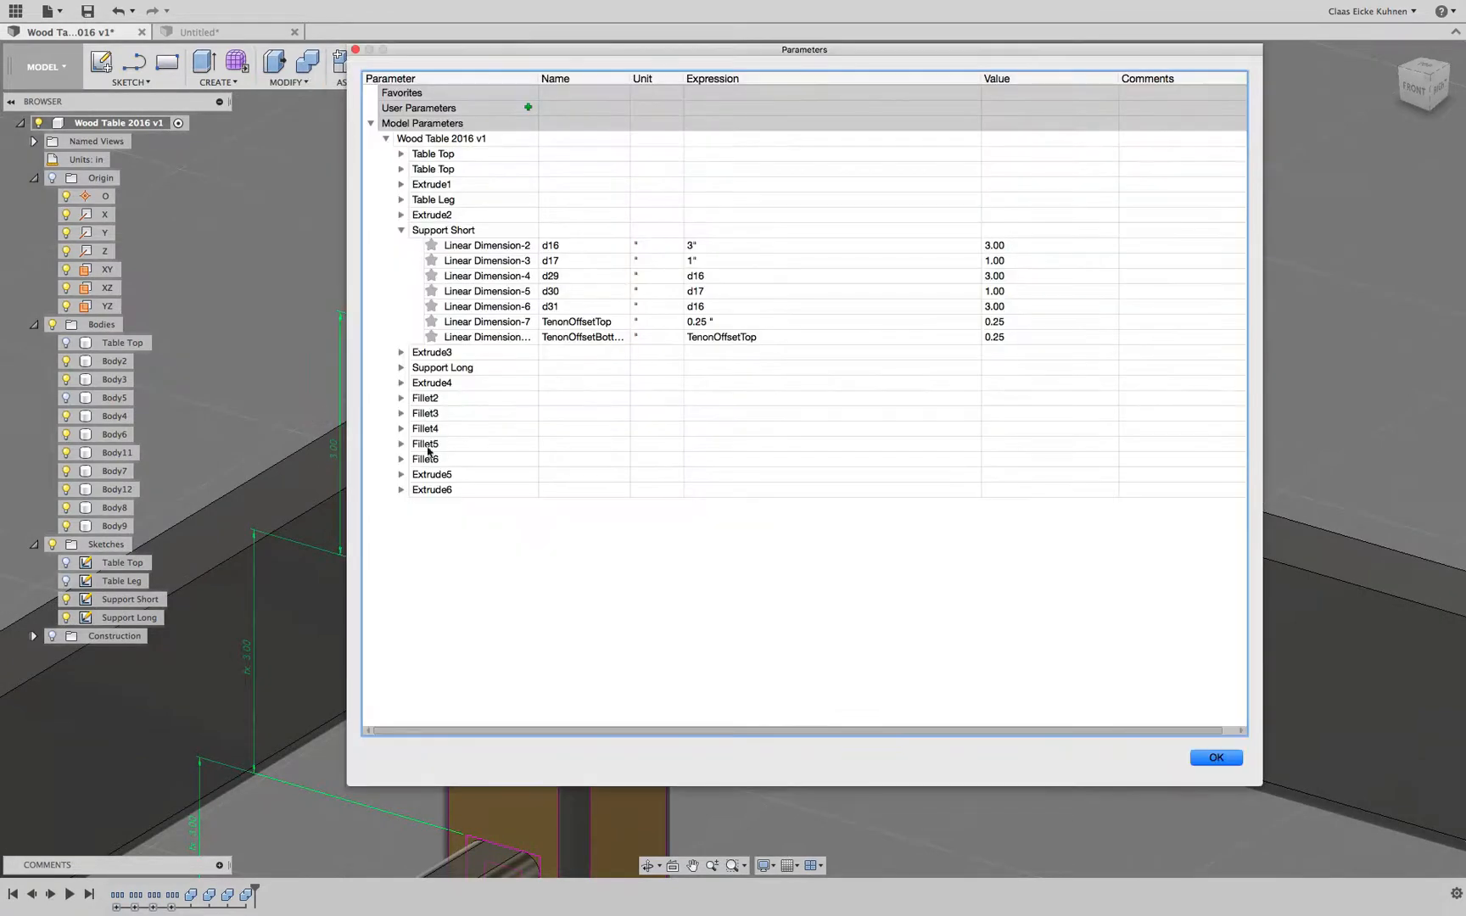
drag(747, 53, 1248, 84)
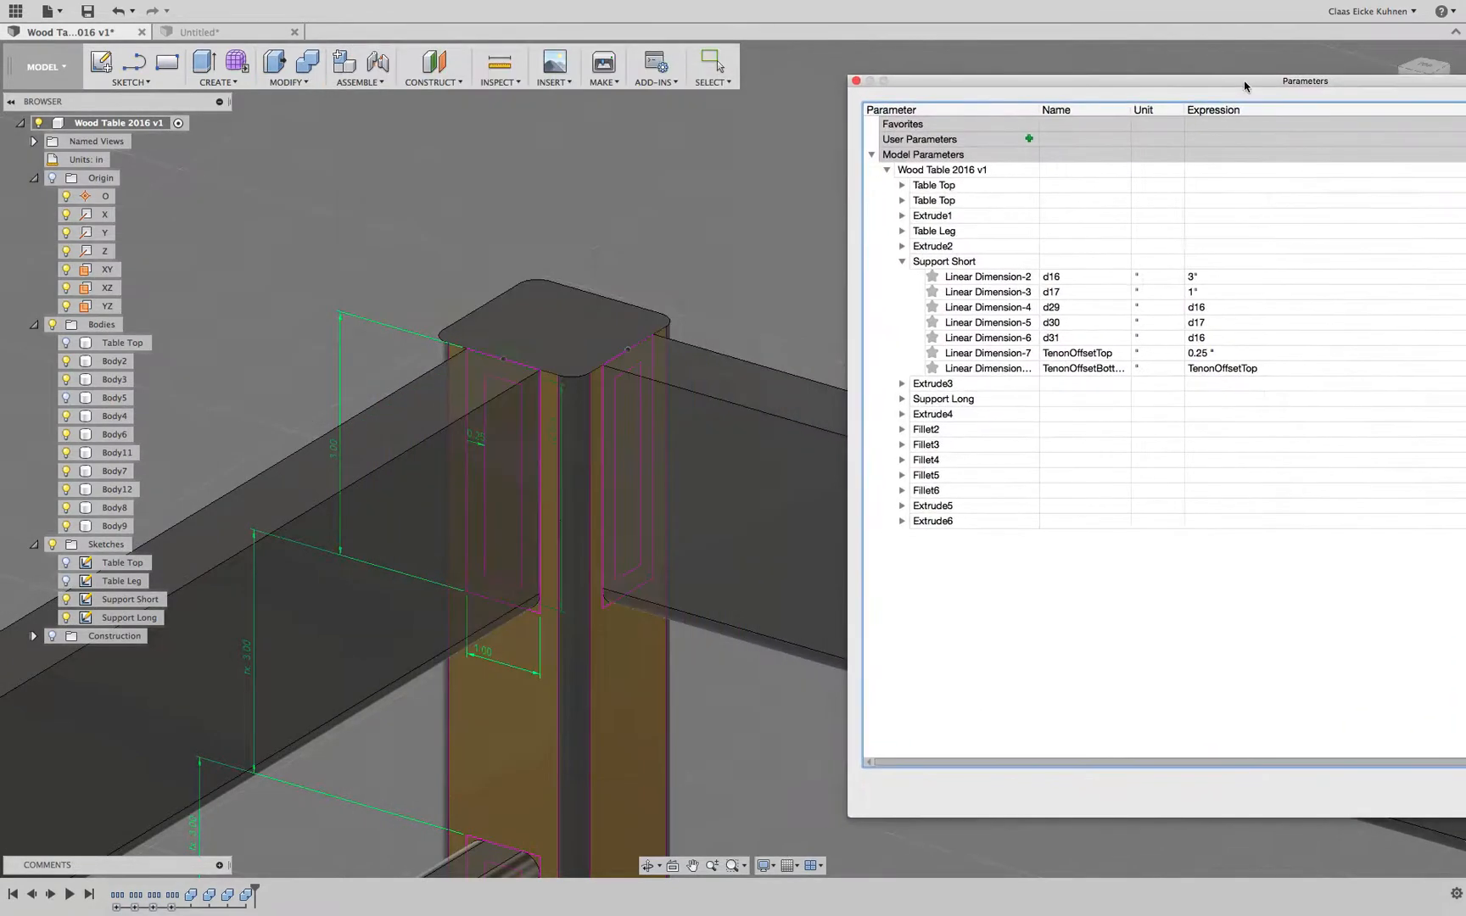
click(1203, 356)
click(1203, 355)
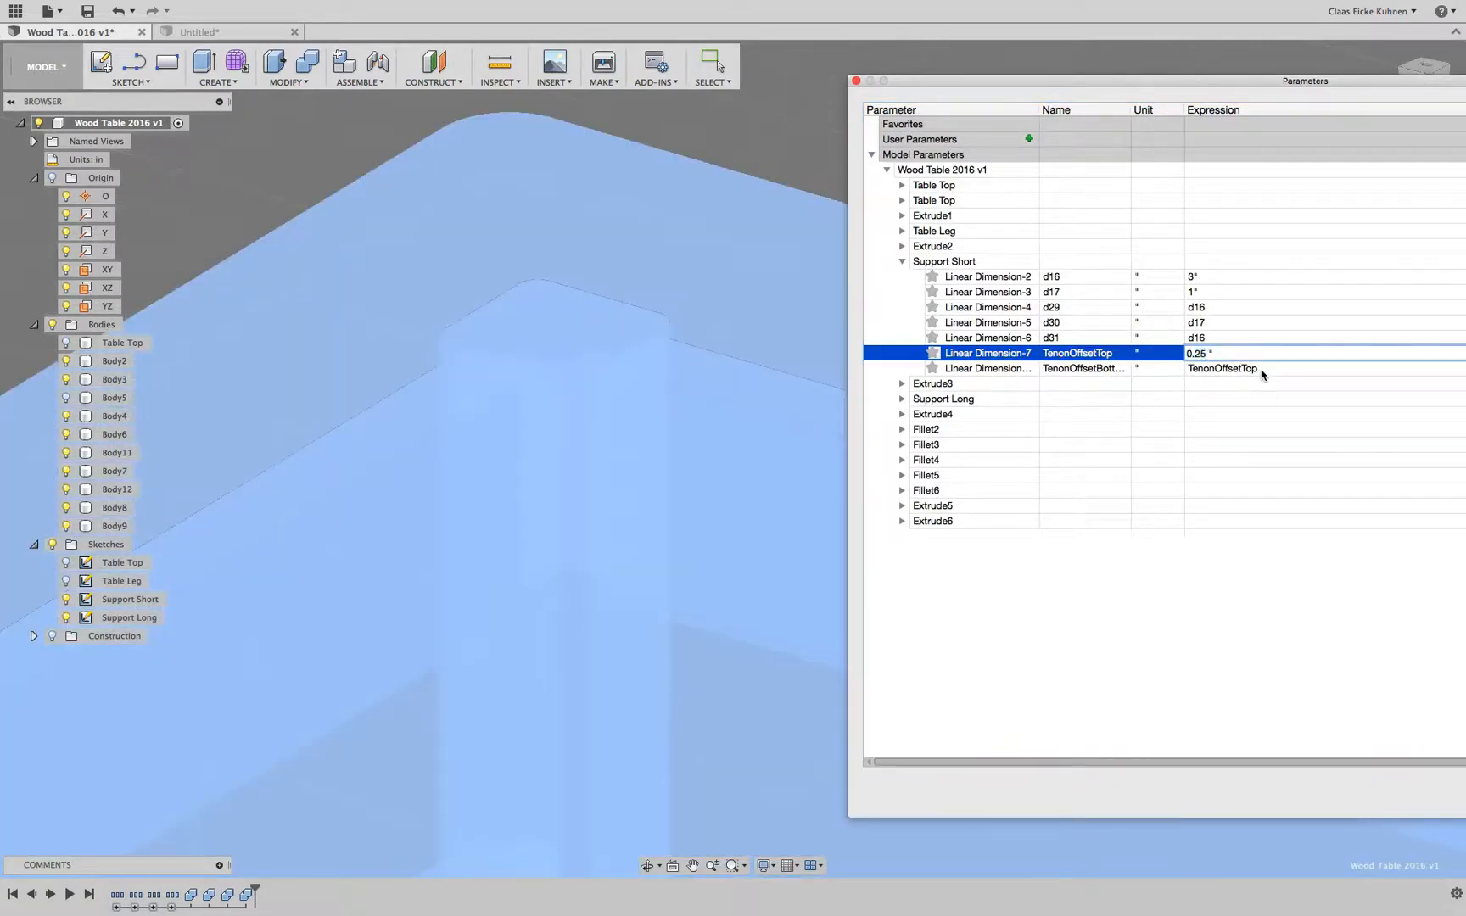
text(0.1)
key(Return)
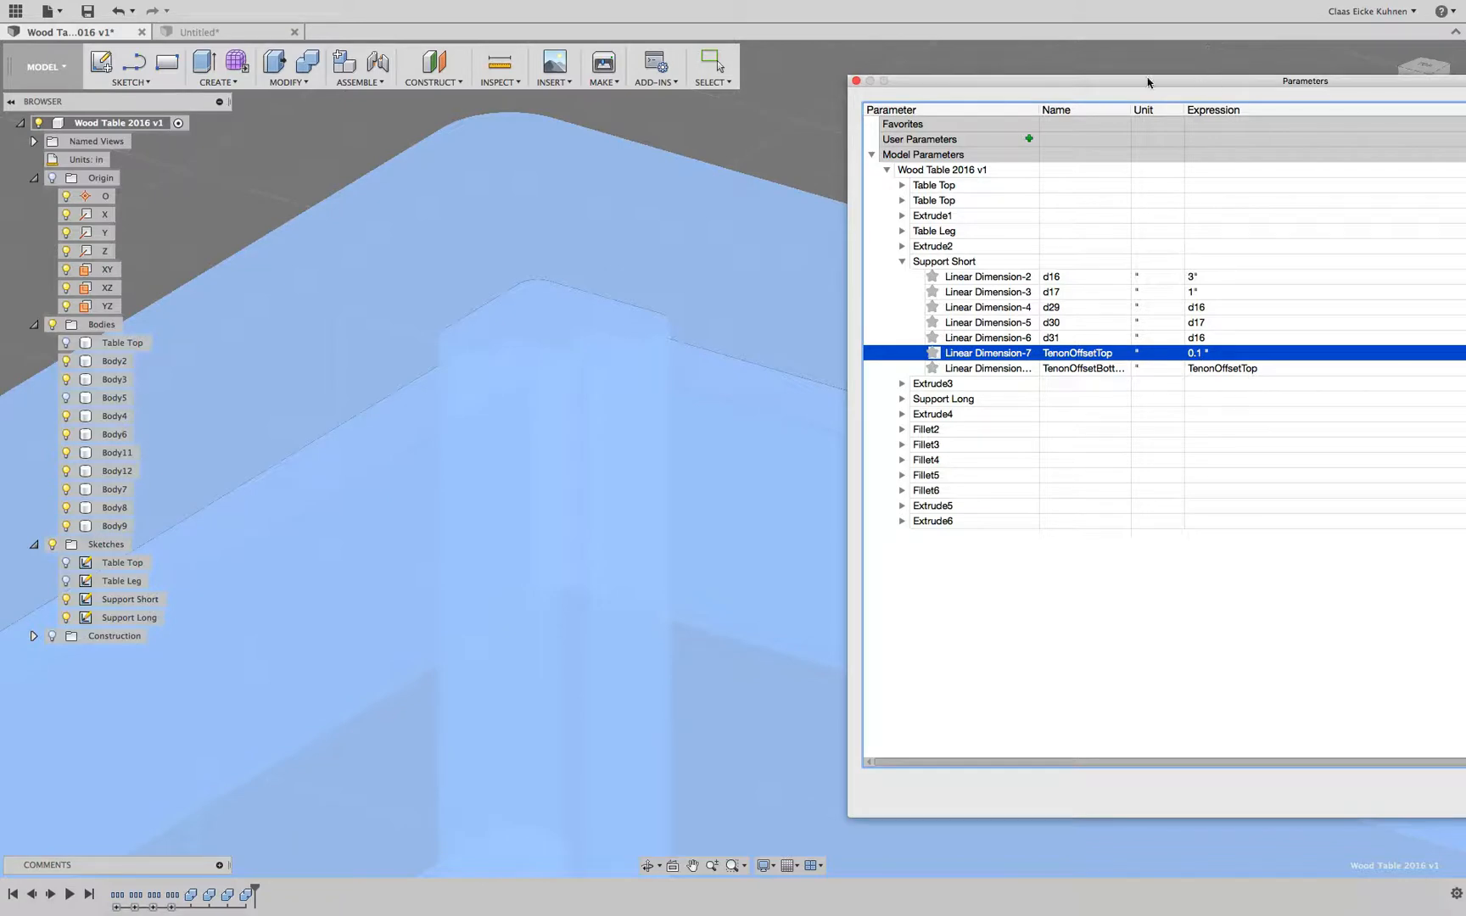
click(856, 80)
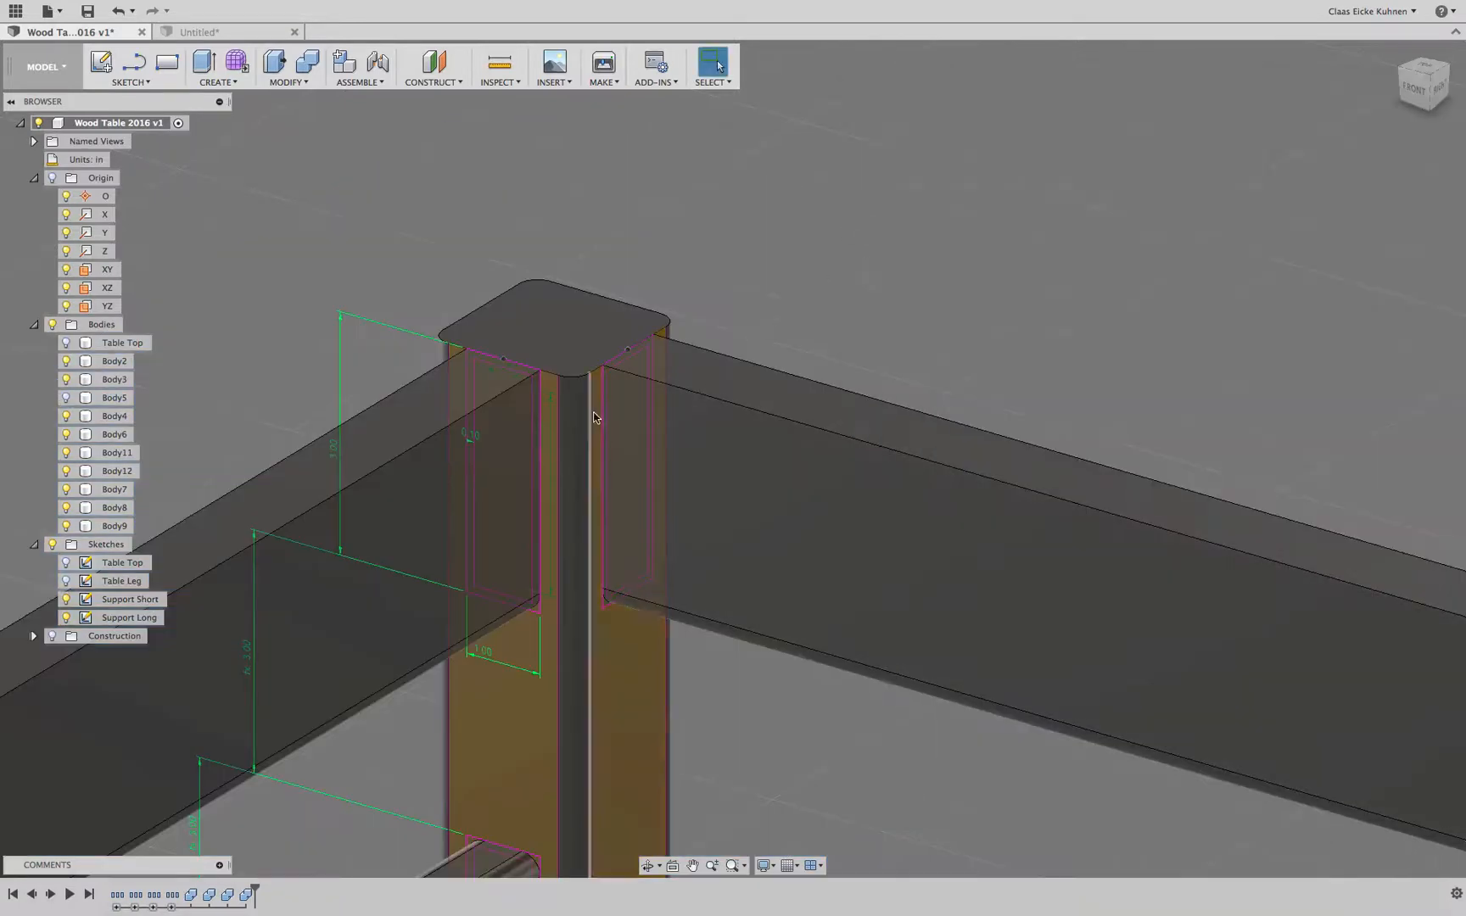
click(606, 399)
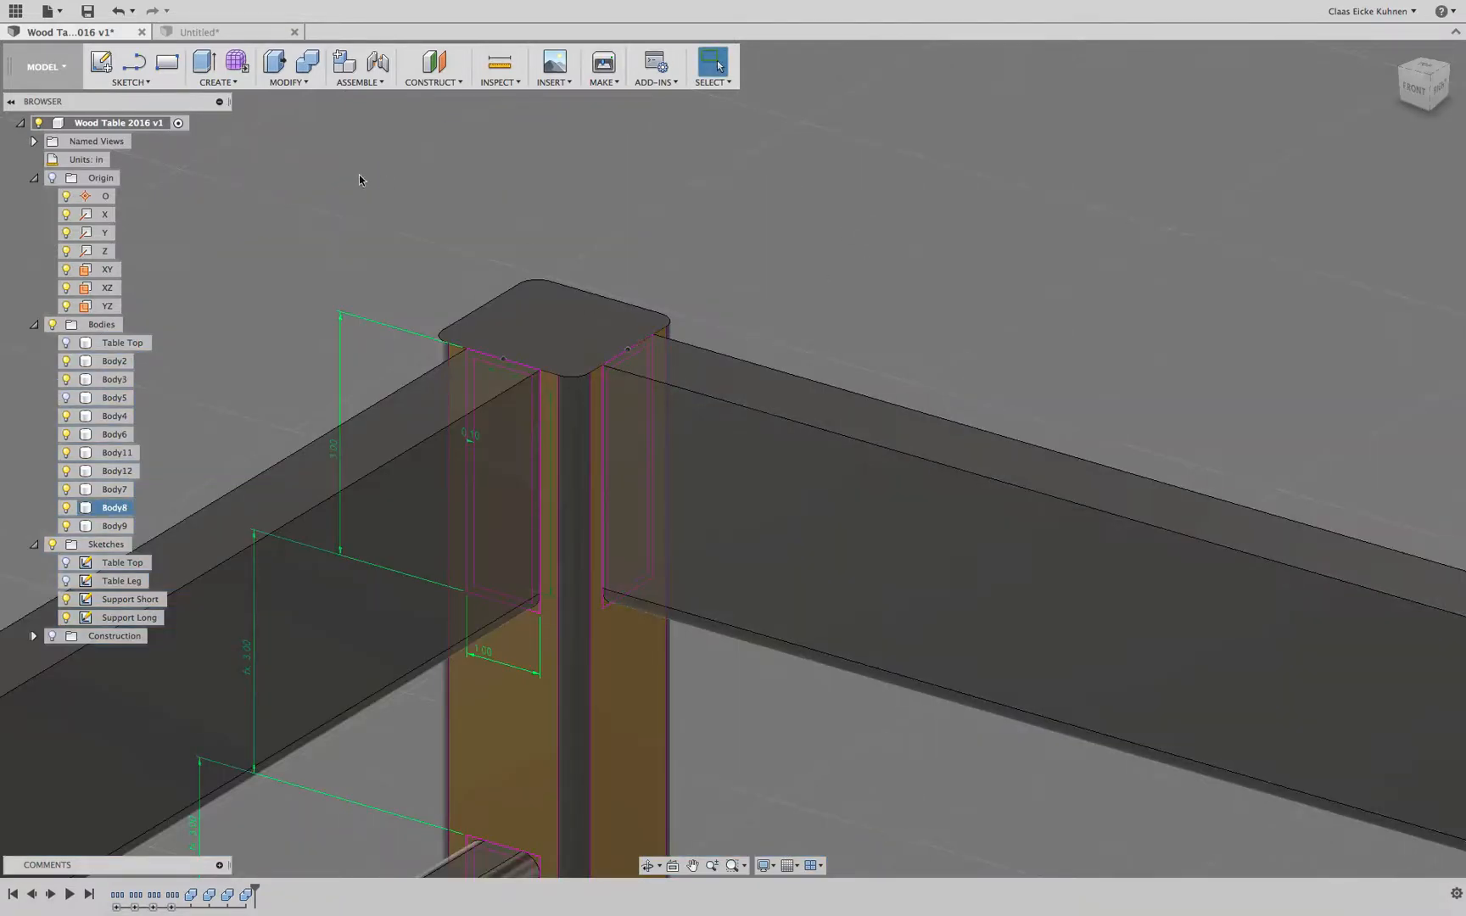
click(359, 176)
Step: Set TenonOffsetTop back to 0.25 in in the model parameters and close them
click(301, 84)
click(335, 412)
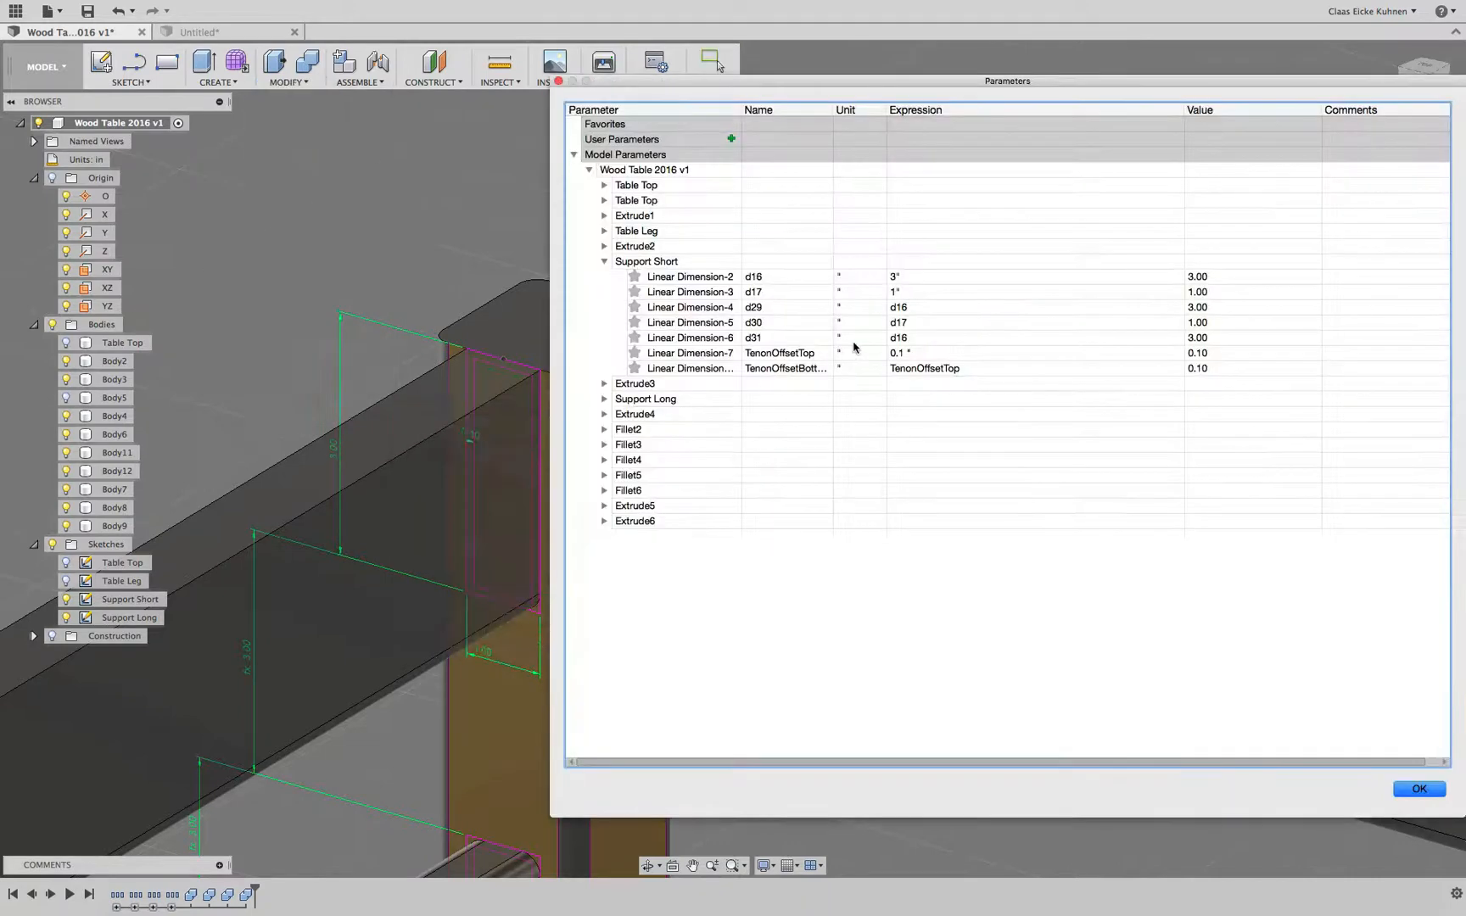
double_click(898, 354)
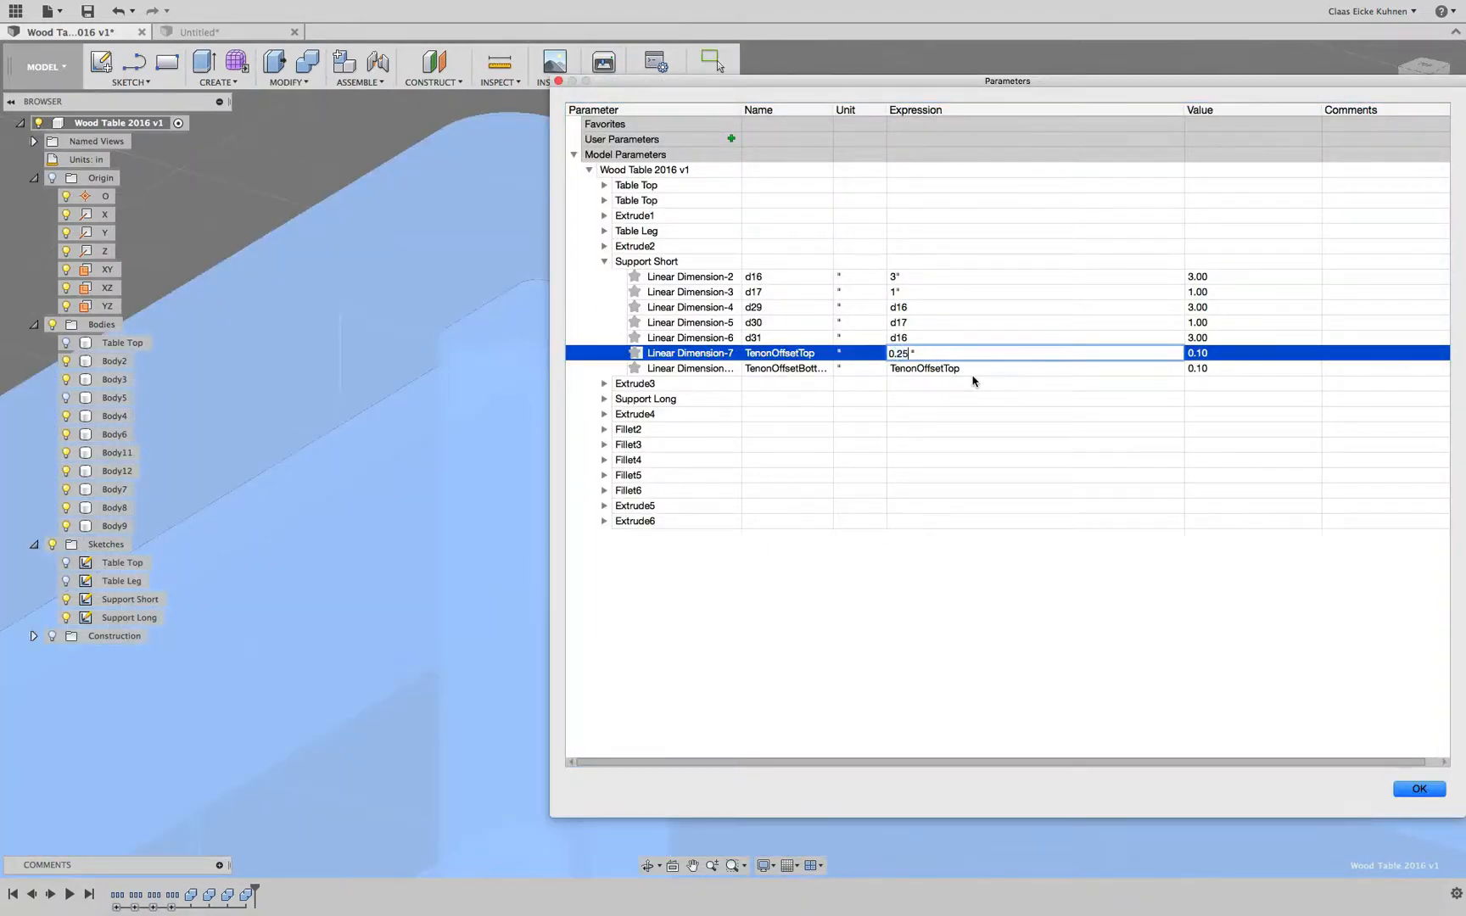
text(0.25)
key(Return)
click(558, 81)
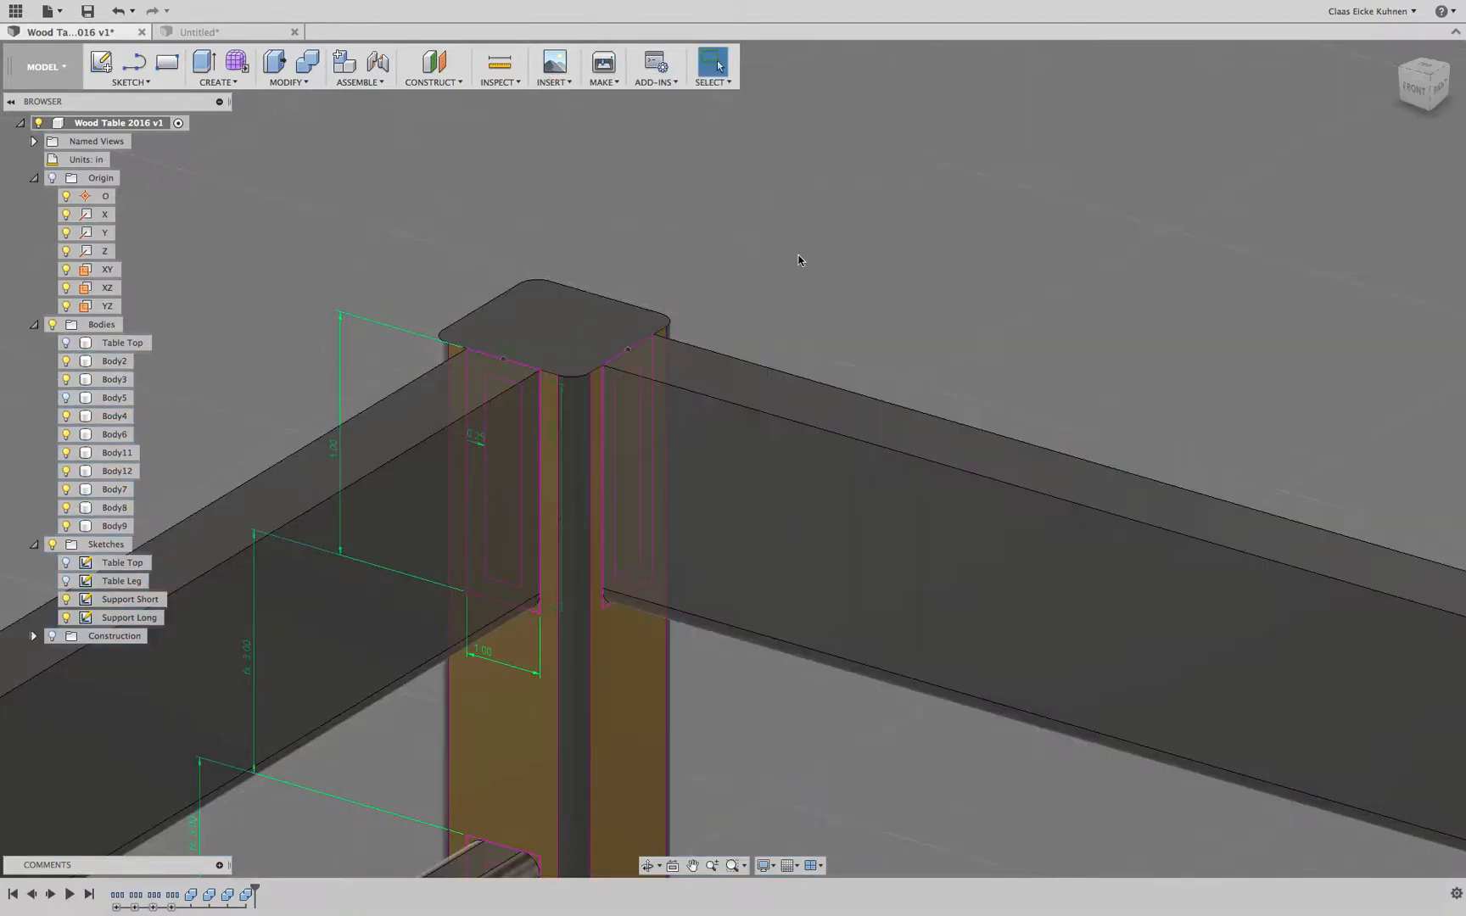
Step: Open the Appearance settings for the complete table
scroll(801, 265, down, 8)
shift+middle_drag(450, 403, 542, 420)
scroll(678, 426, down, 3)
middle_drag(684, 426, 577, 444)
scroll(564, 474, down, 4)
shift+middle_drag(599, 524, 599, 493)
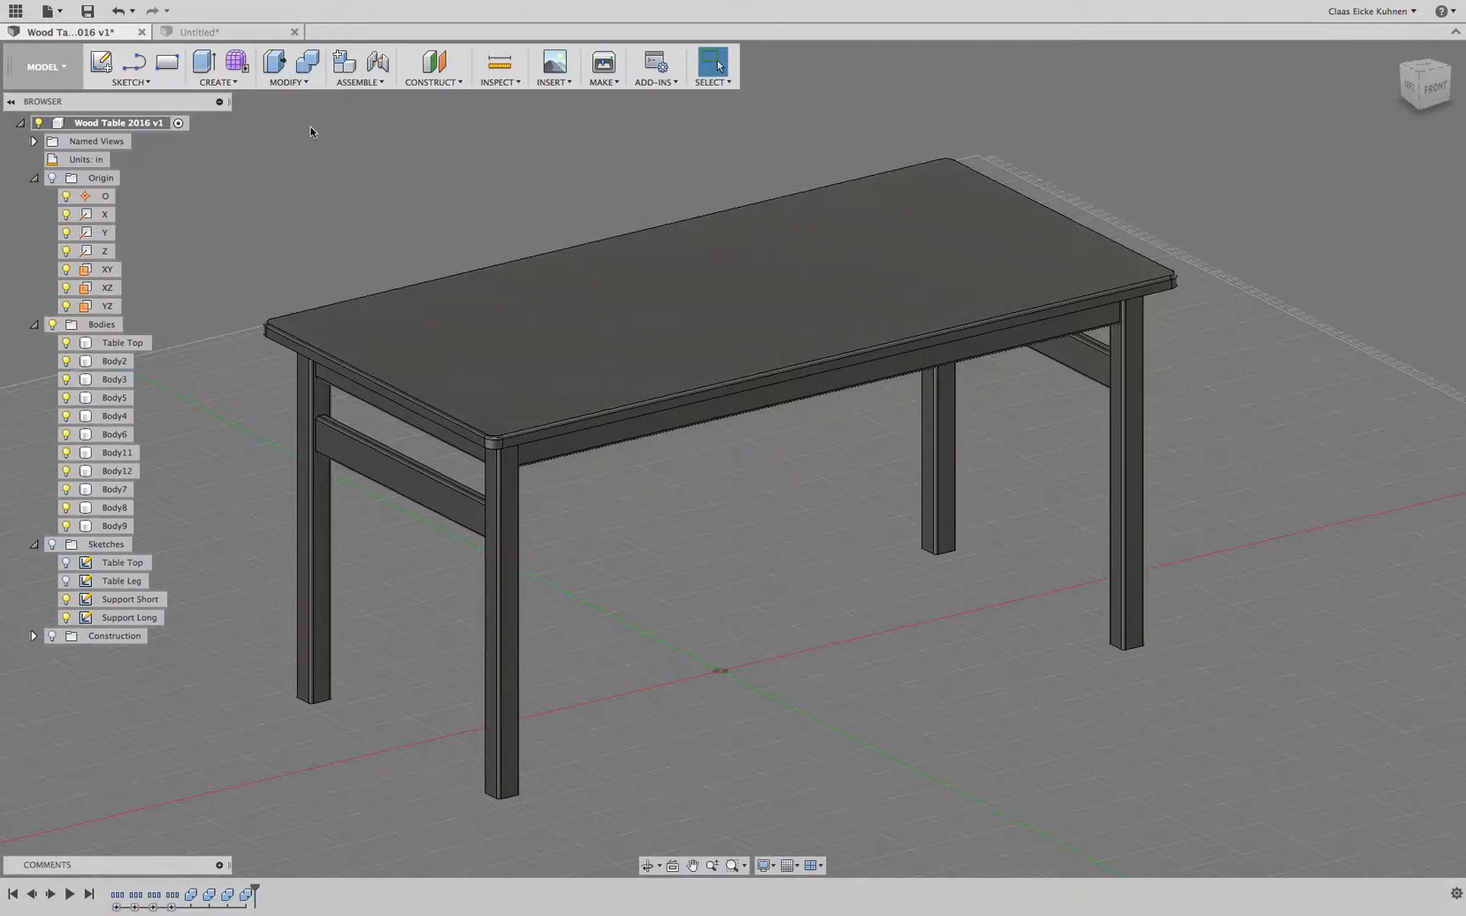
click(292, 83)
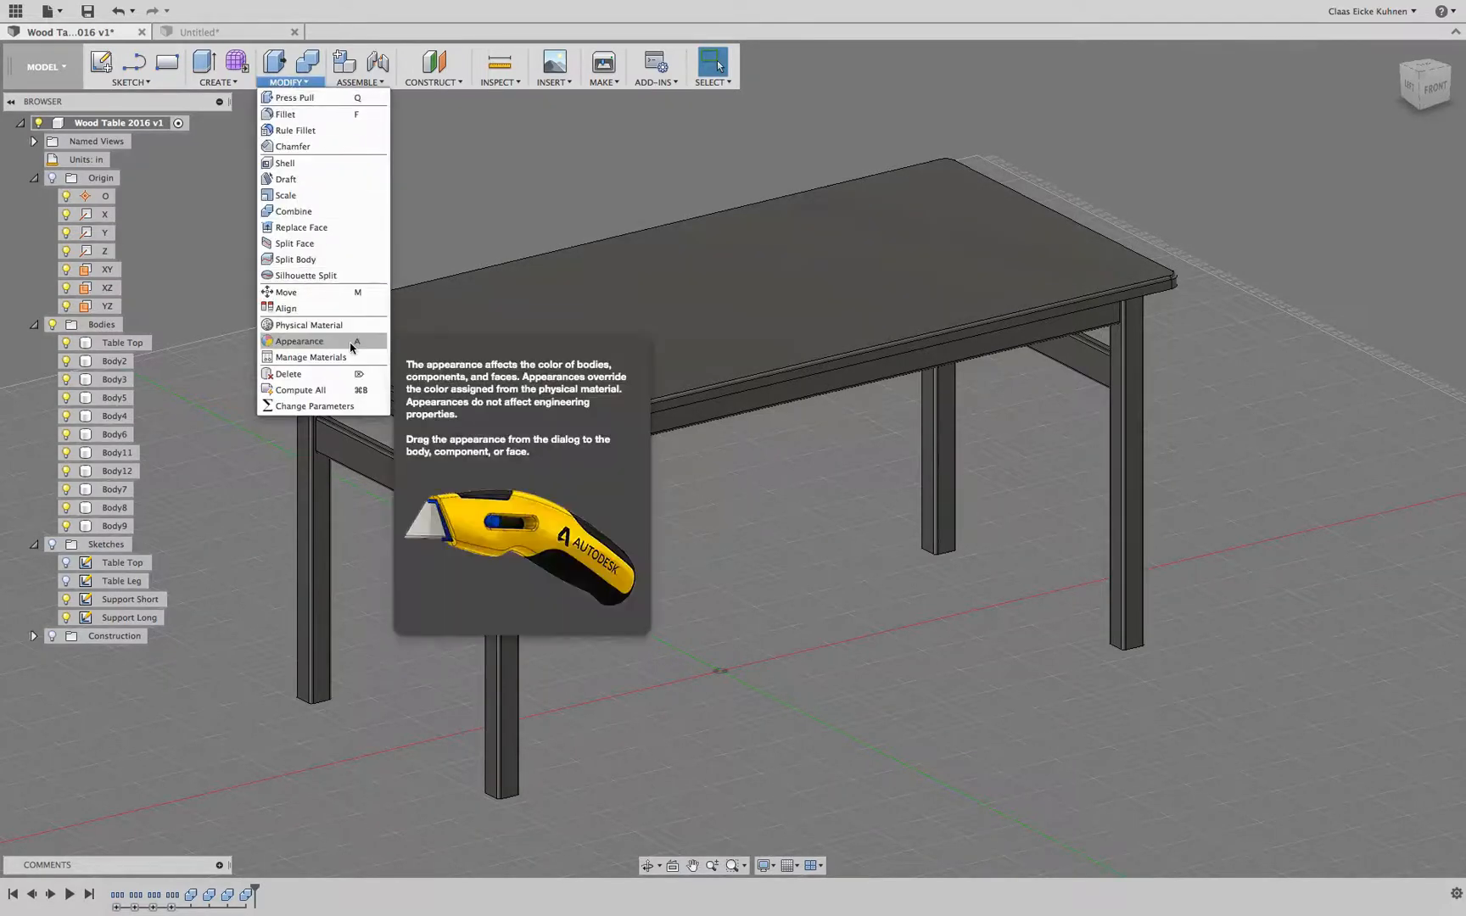
click(307, 348)
click(308, 349)
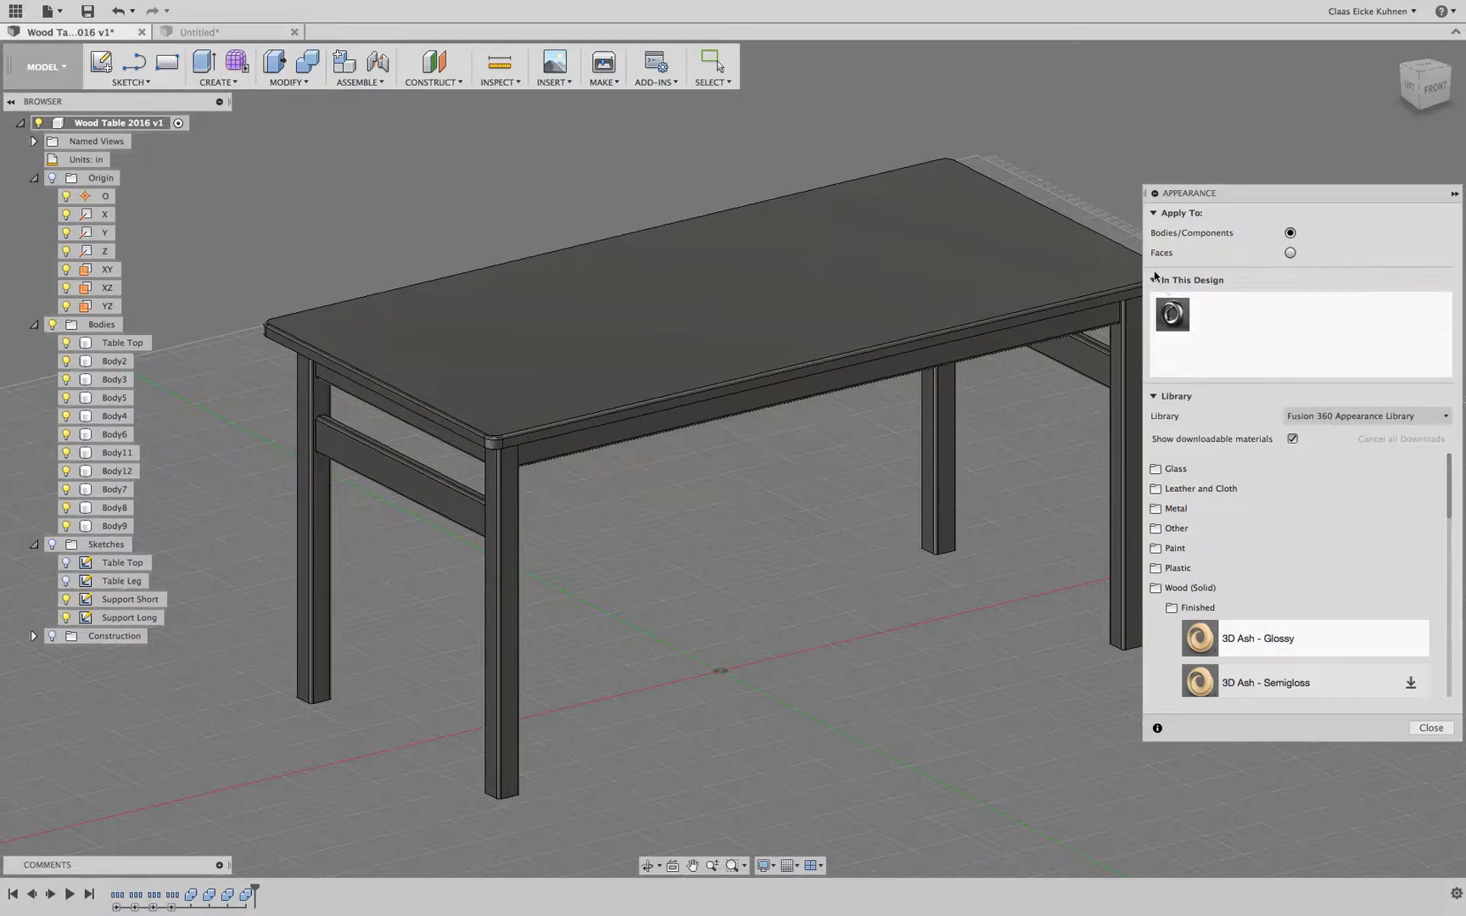
Step: Browse the Wood (Solid) appearances and download 3D Ash - Unfinished from the Unfinished category
click(1158, 589)
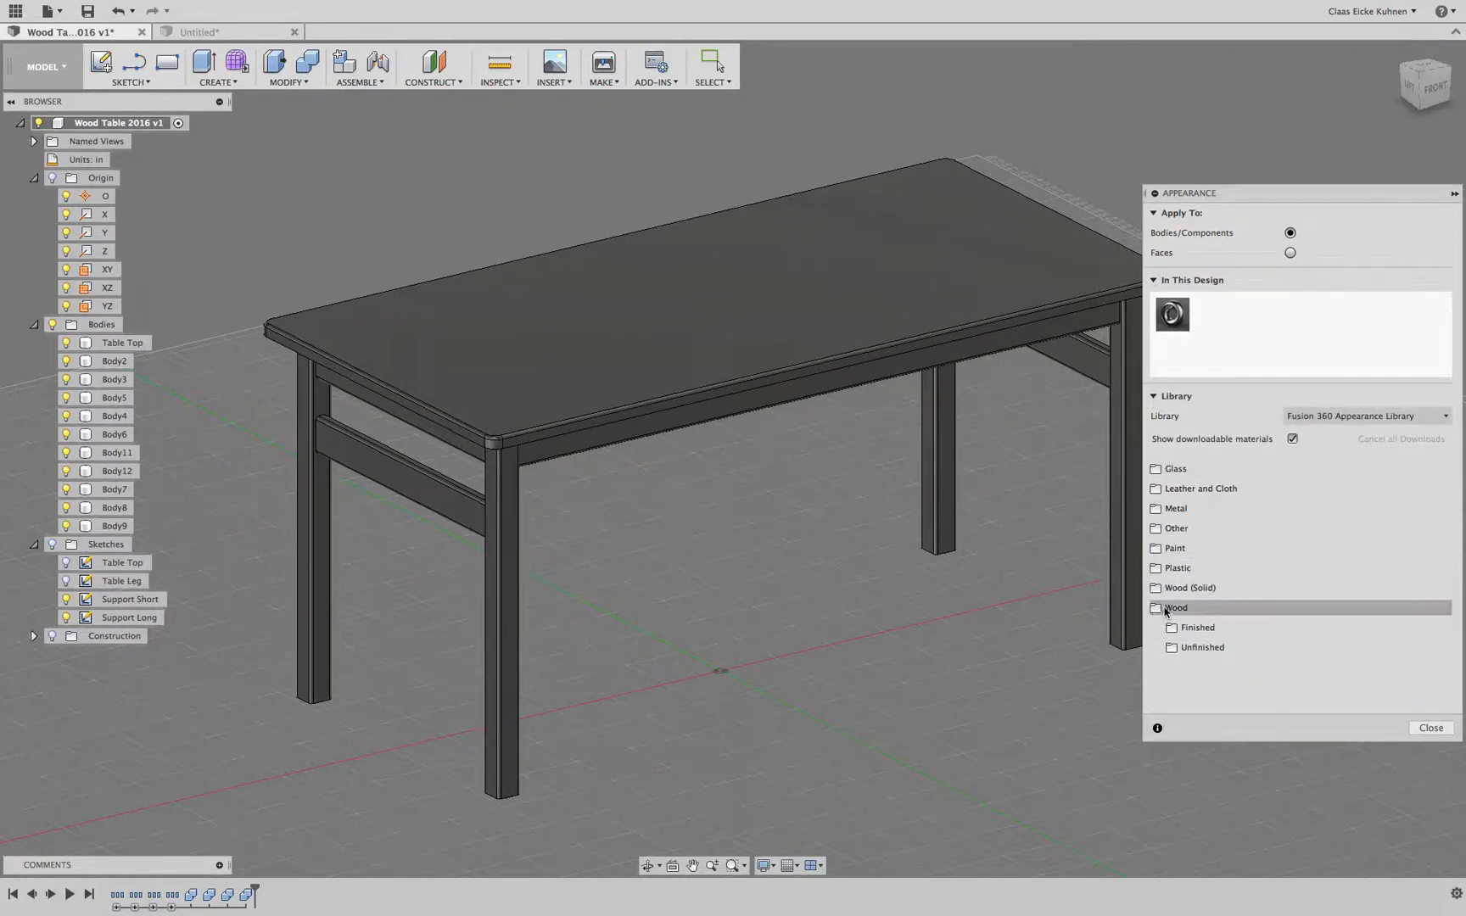
click(1243, 608)
click(1238, 589)
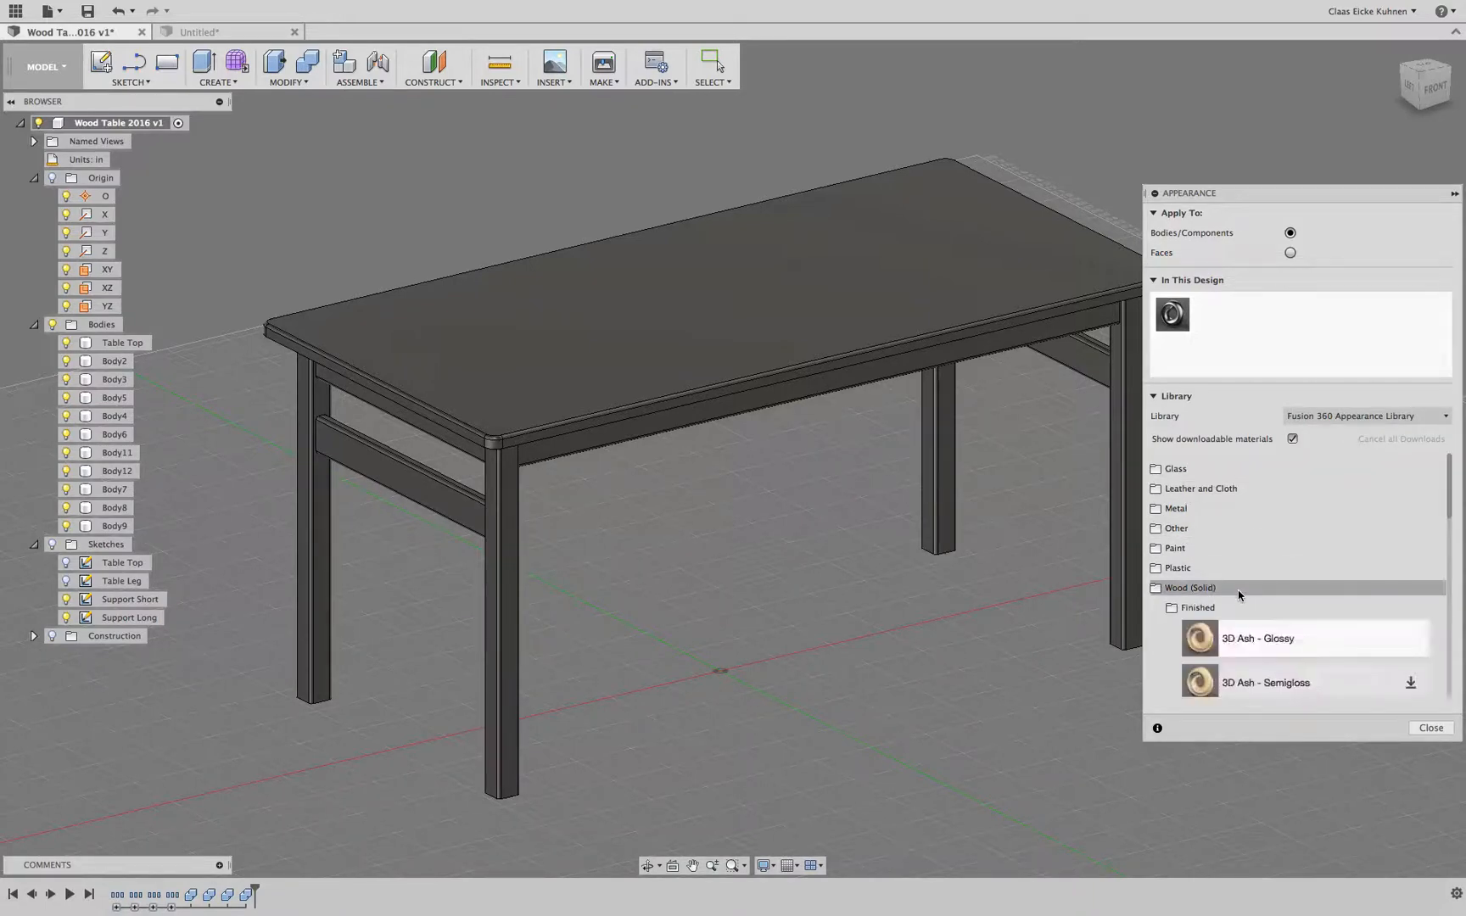
click(1192, 608)
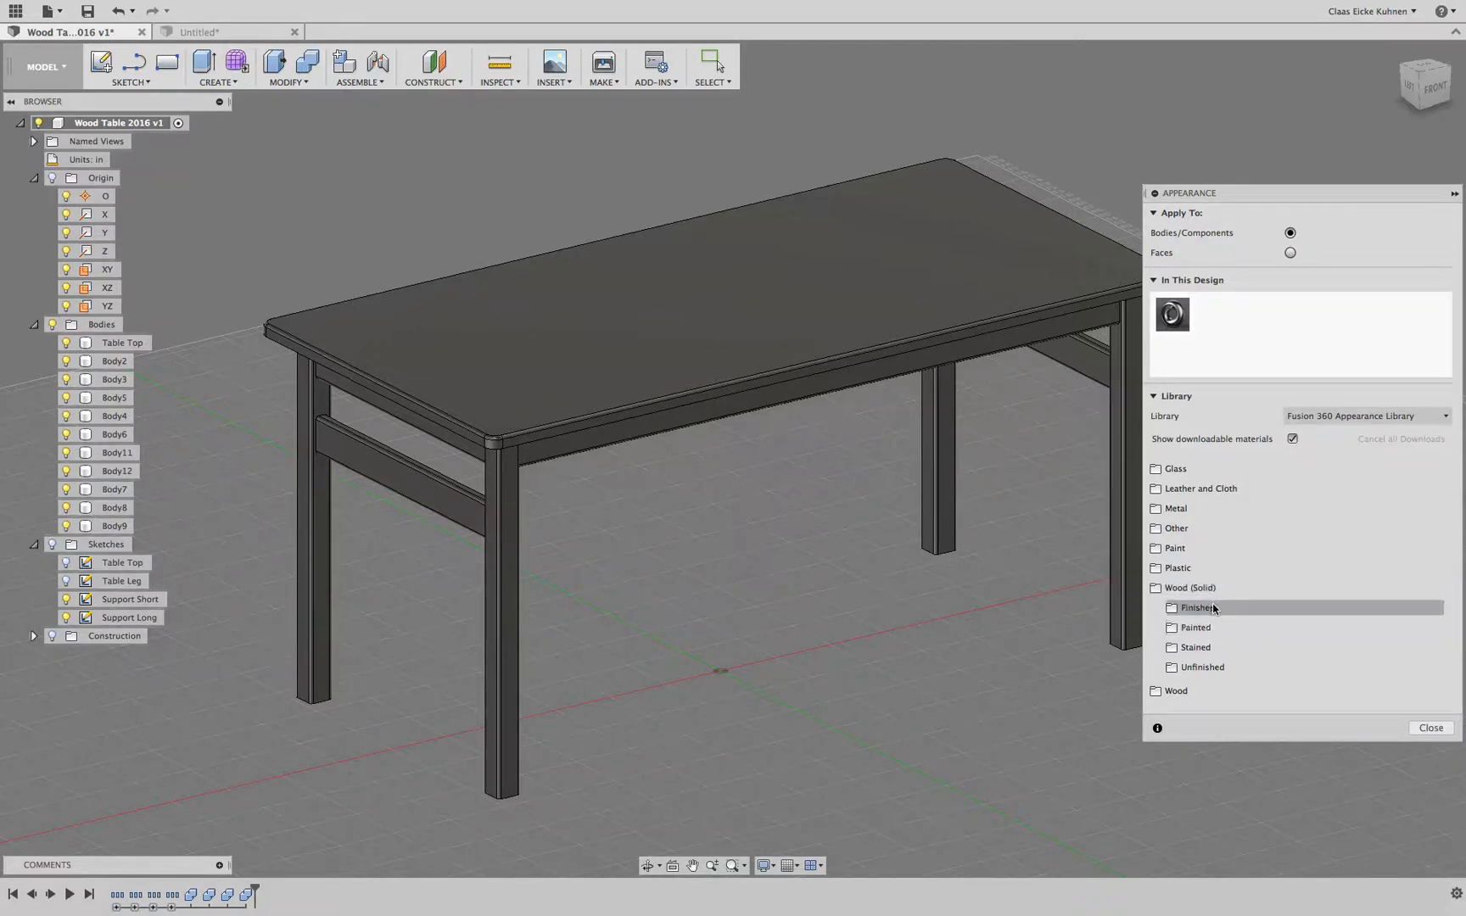
click(1175, 669)
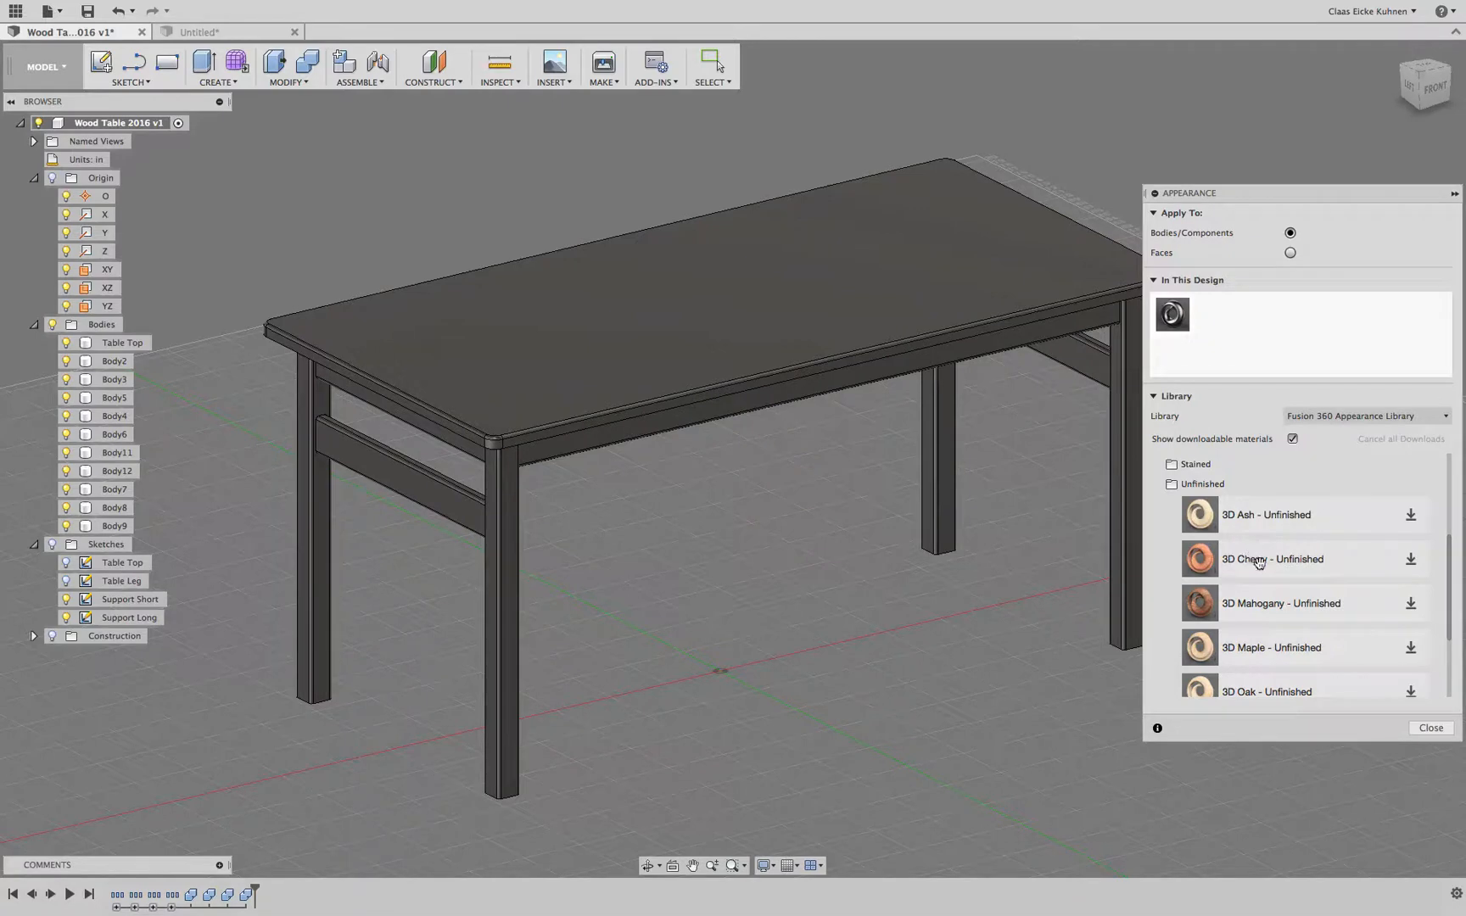
scroll(1286, 592, down, 2)
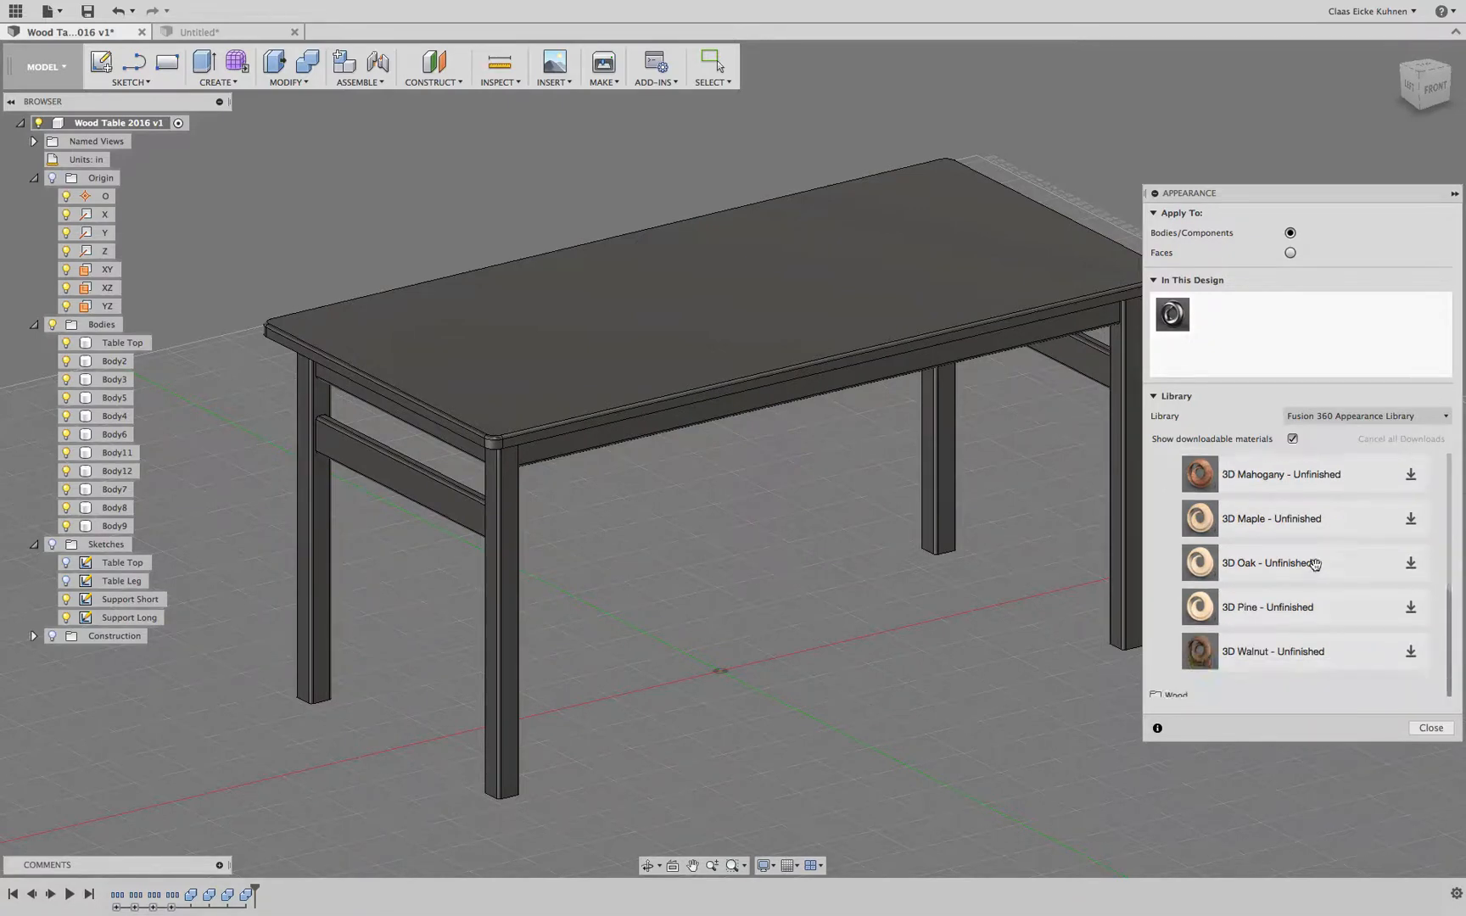
scroll(1320, 570, up, 5)
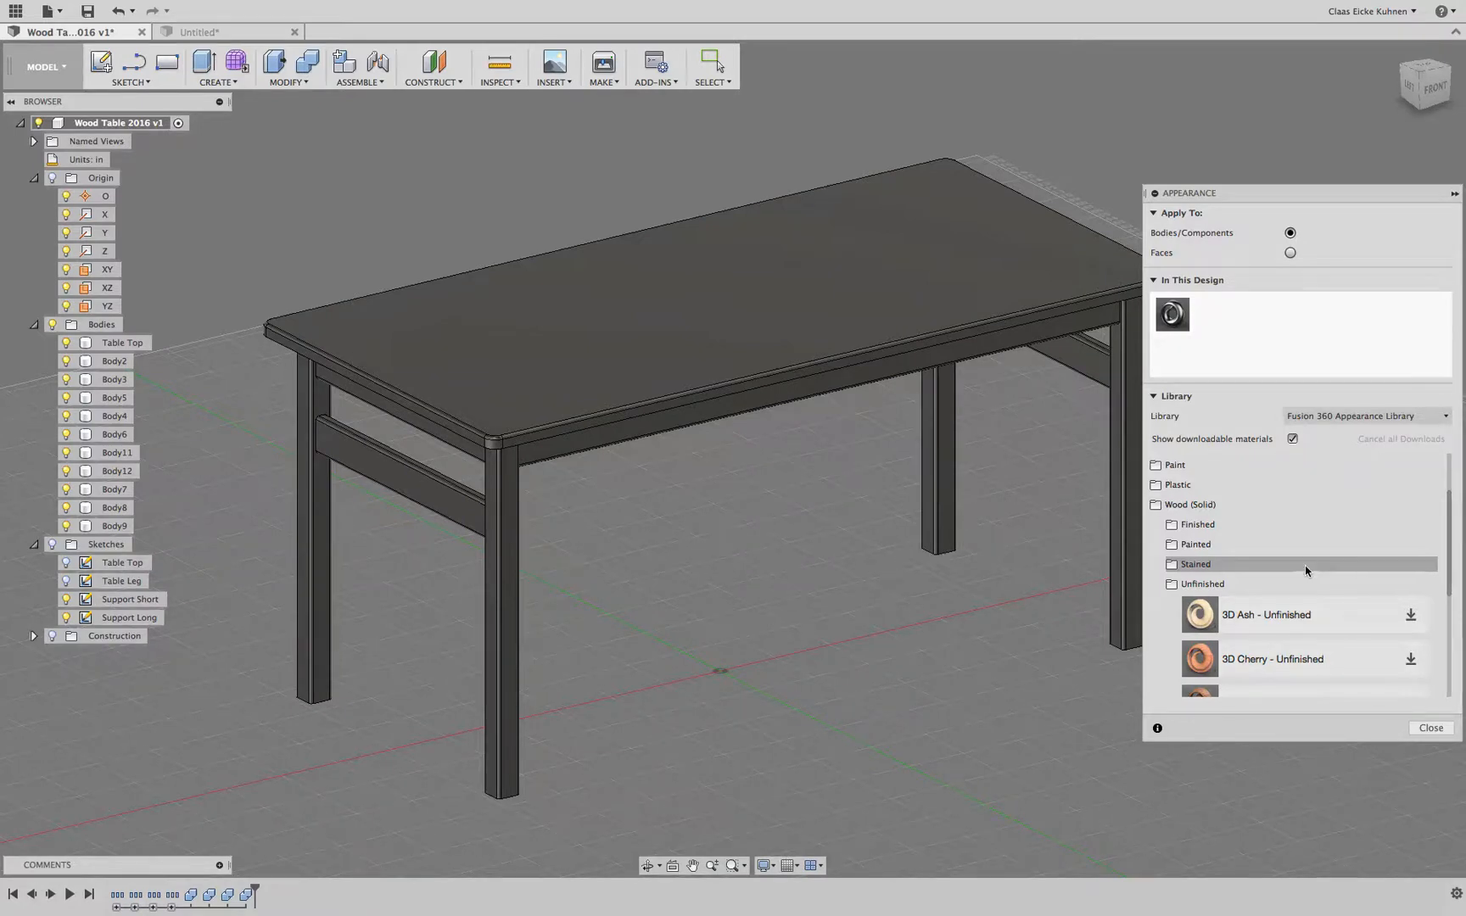
click(1179, 526)
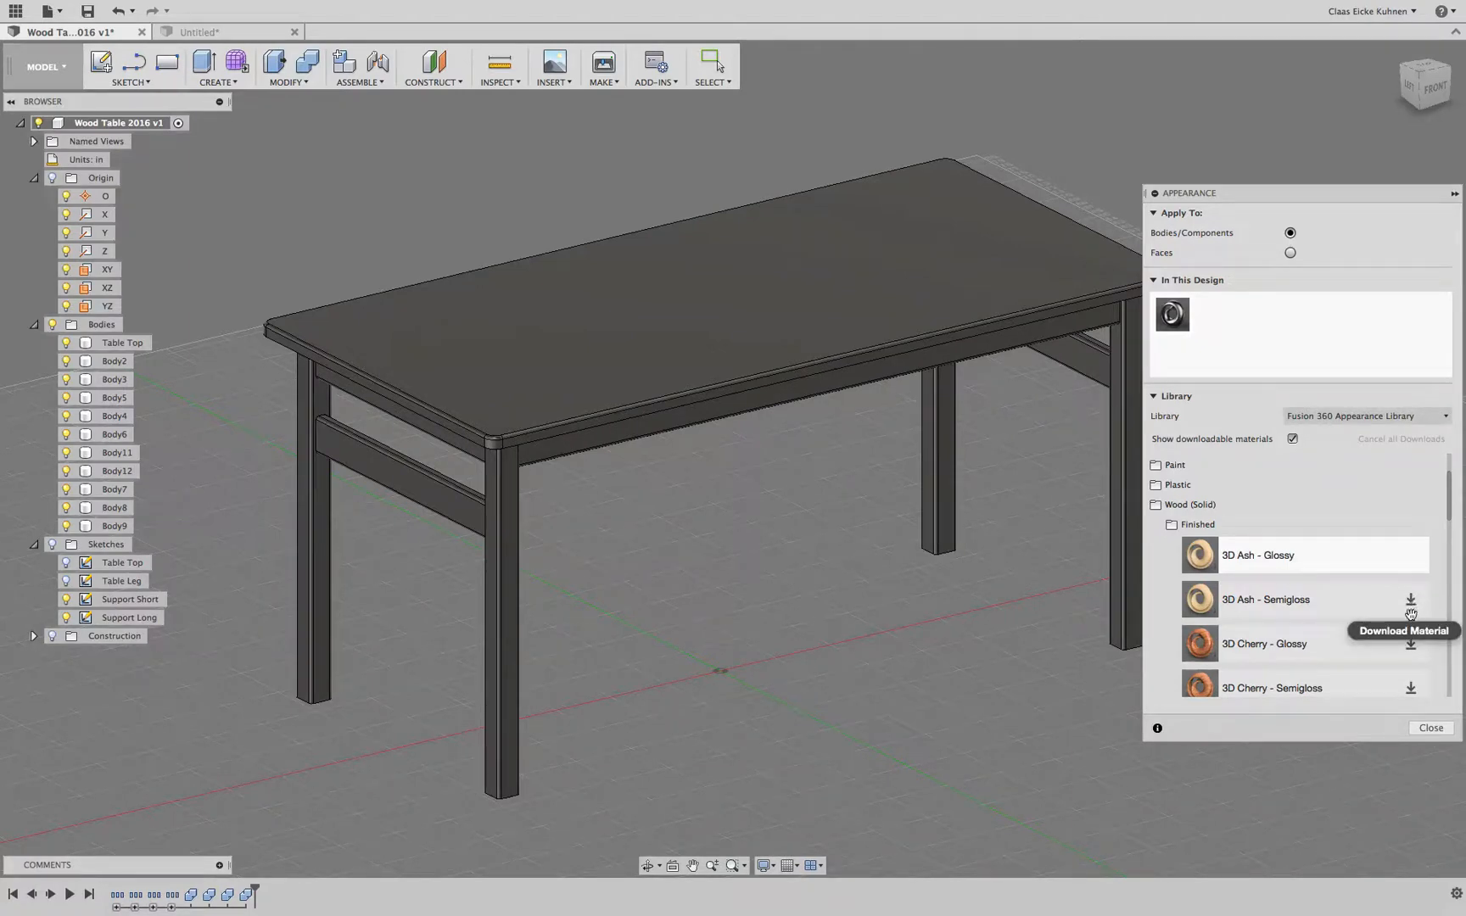
scroll(1412, 600, down, 4)
scroll(1275, 541, up, 5)
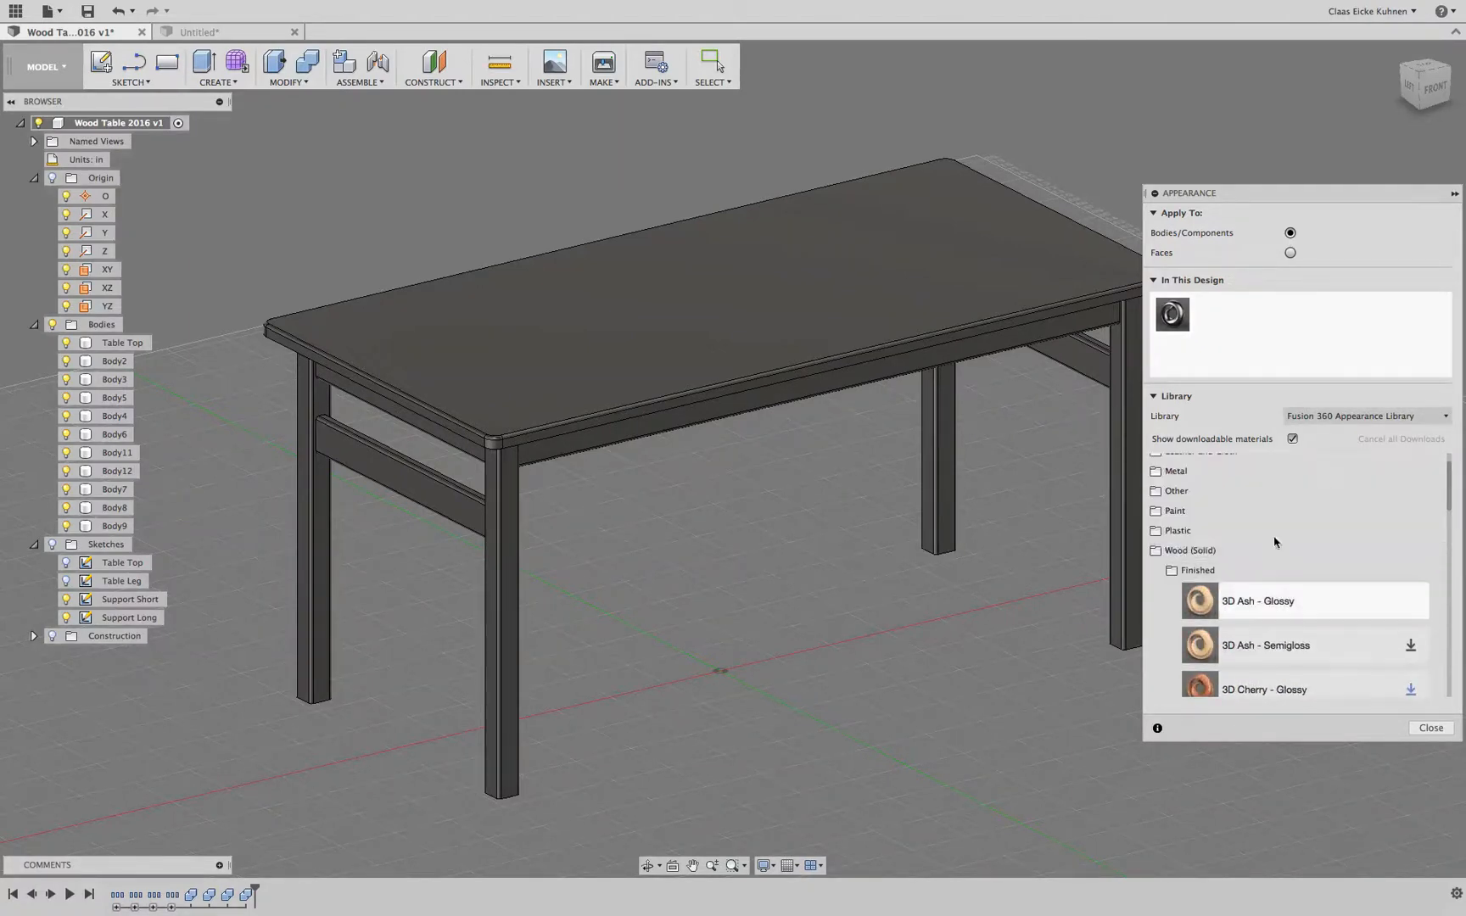
click(1171, 571)
scroll(1175, 568, down, 3)
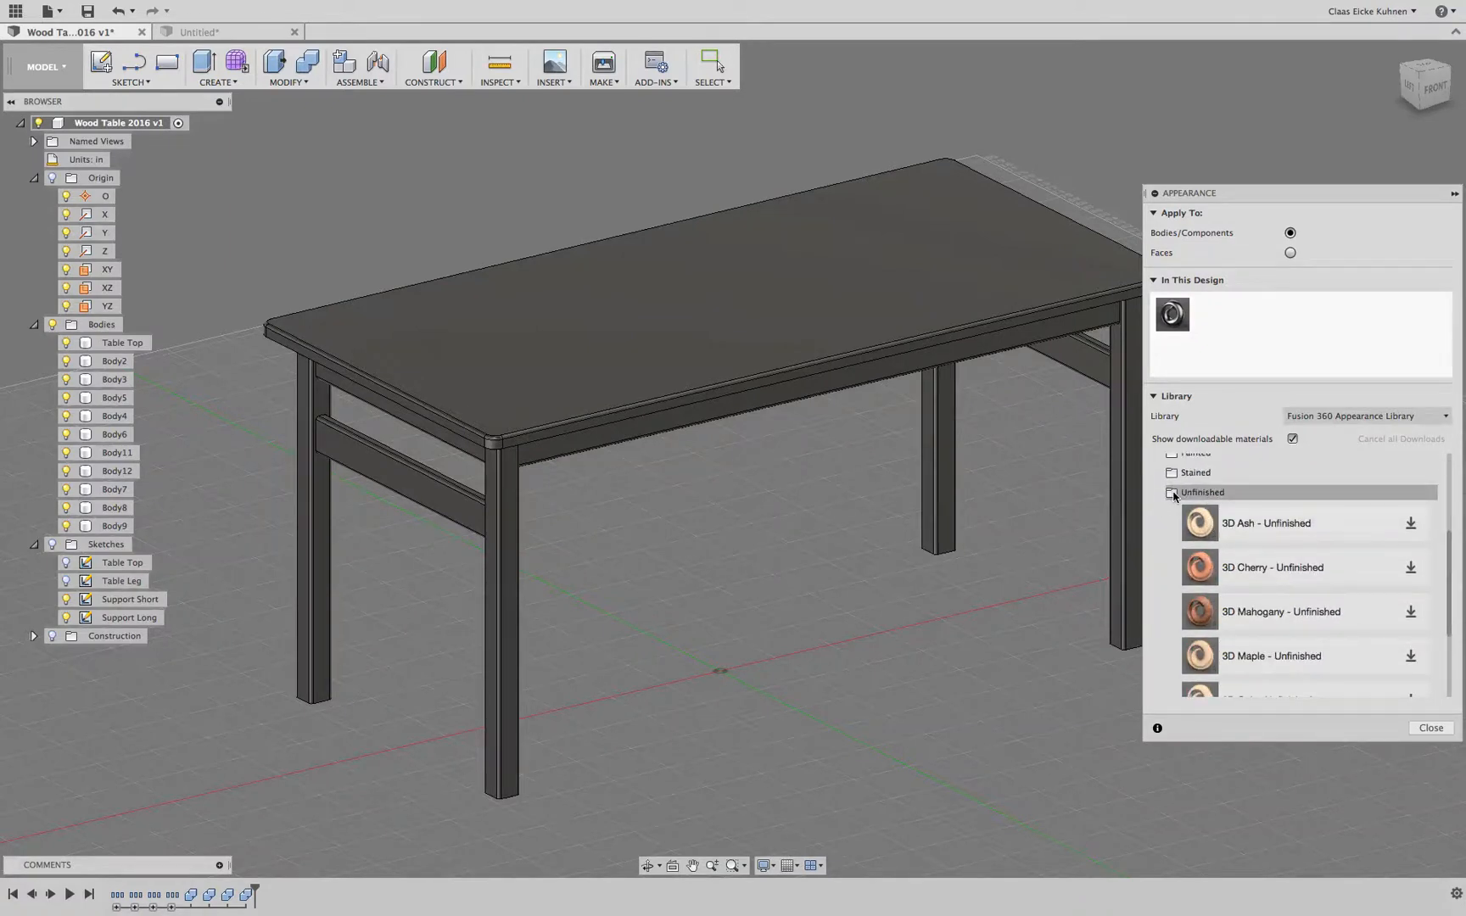
click(1412, 522)
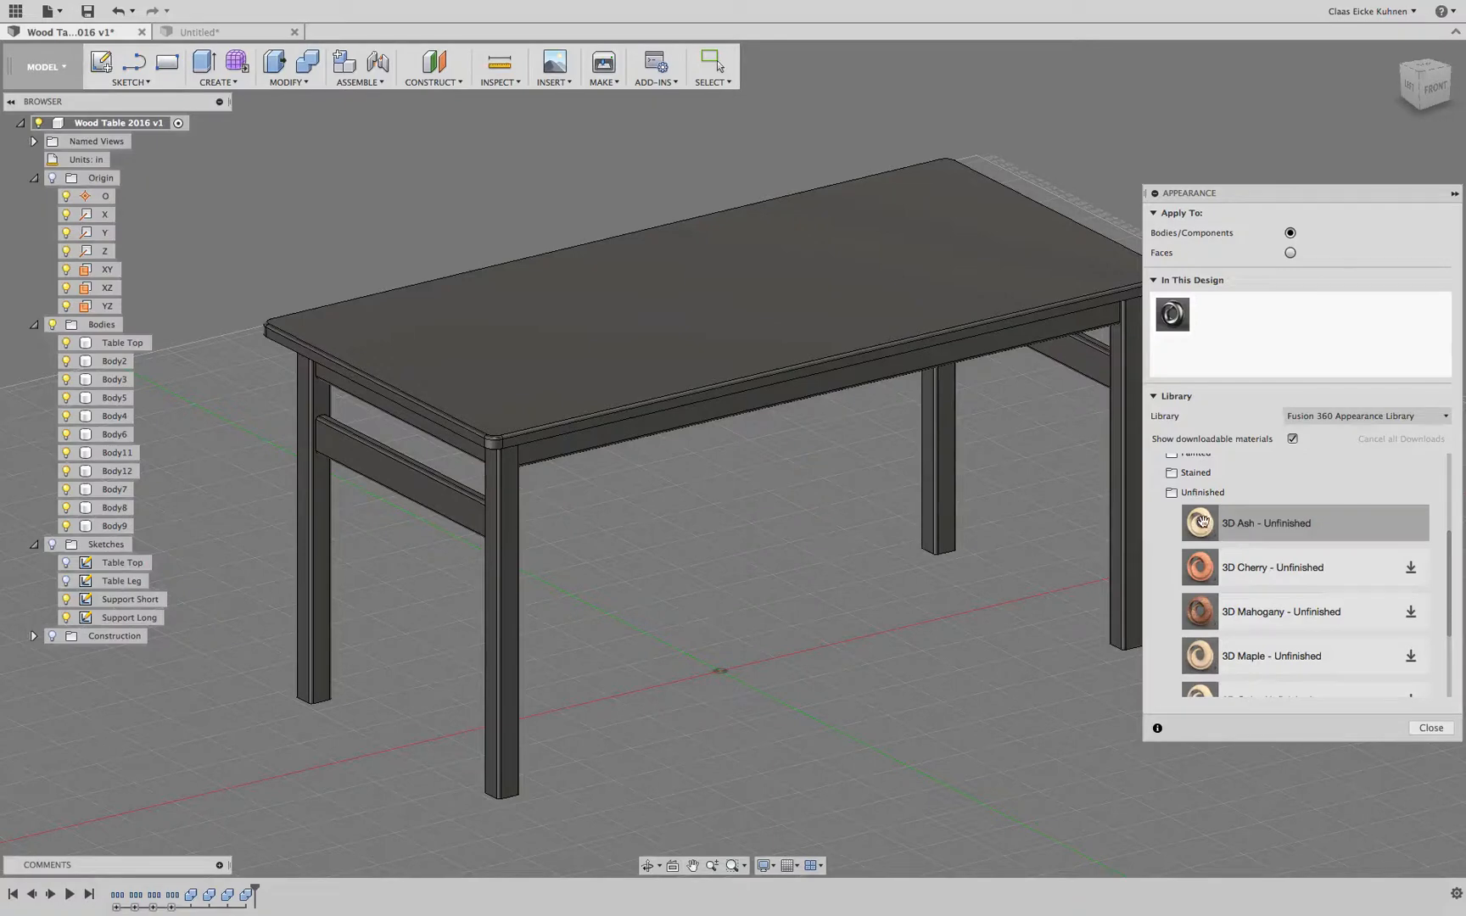
Step: Apply the 3D Ash - Unfinished appearance to the table top, legs, short rails and front long rail, and close the appearance settings
drag(1203, 521, 674, 319)
drag(1237, 538, 822, 383)
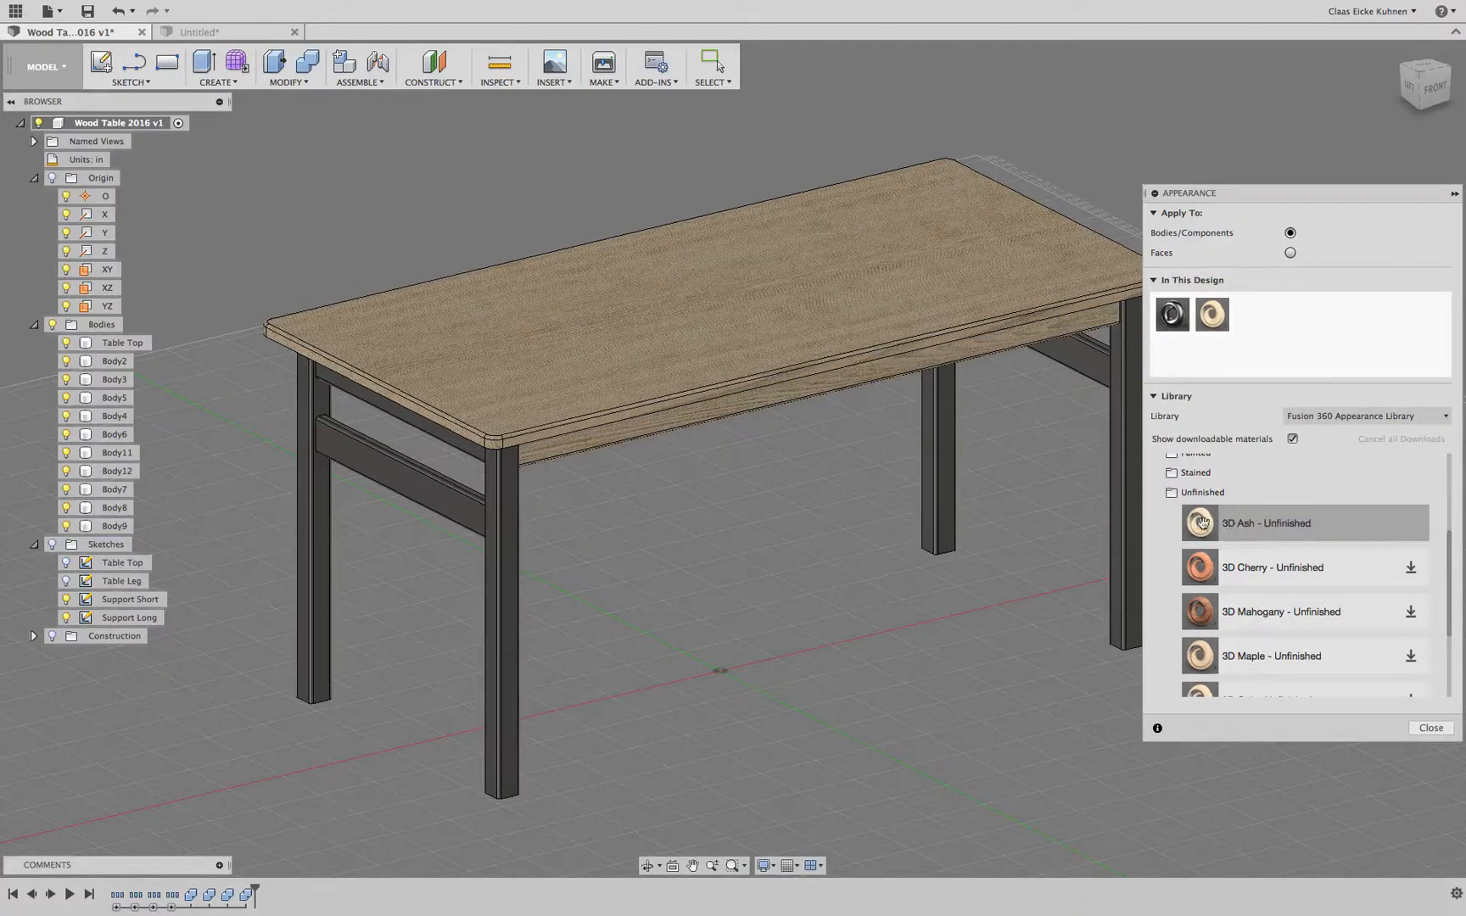
drag(1203, 522, 479, 519)
drag(1199, 528, 467, 468)
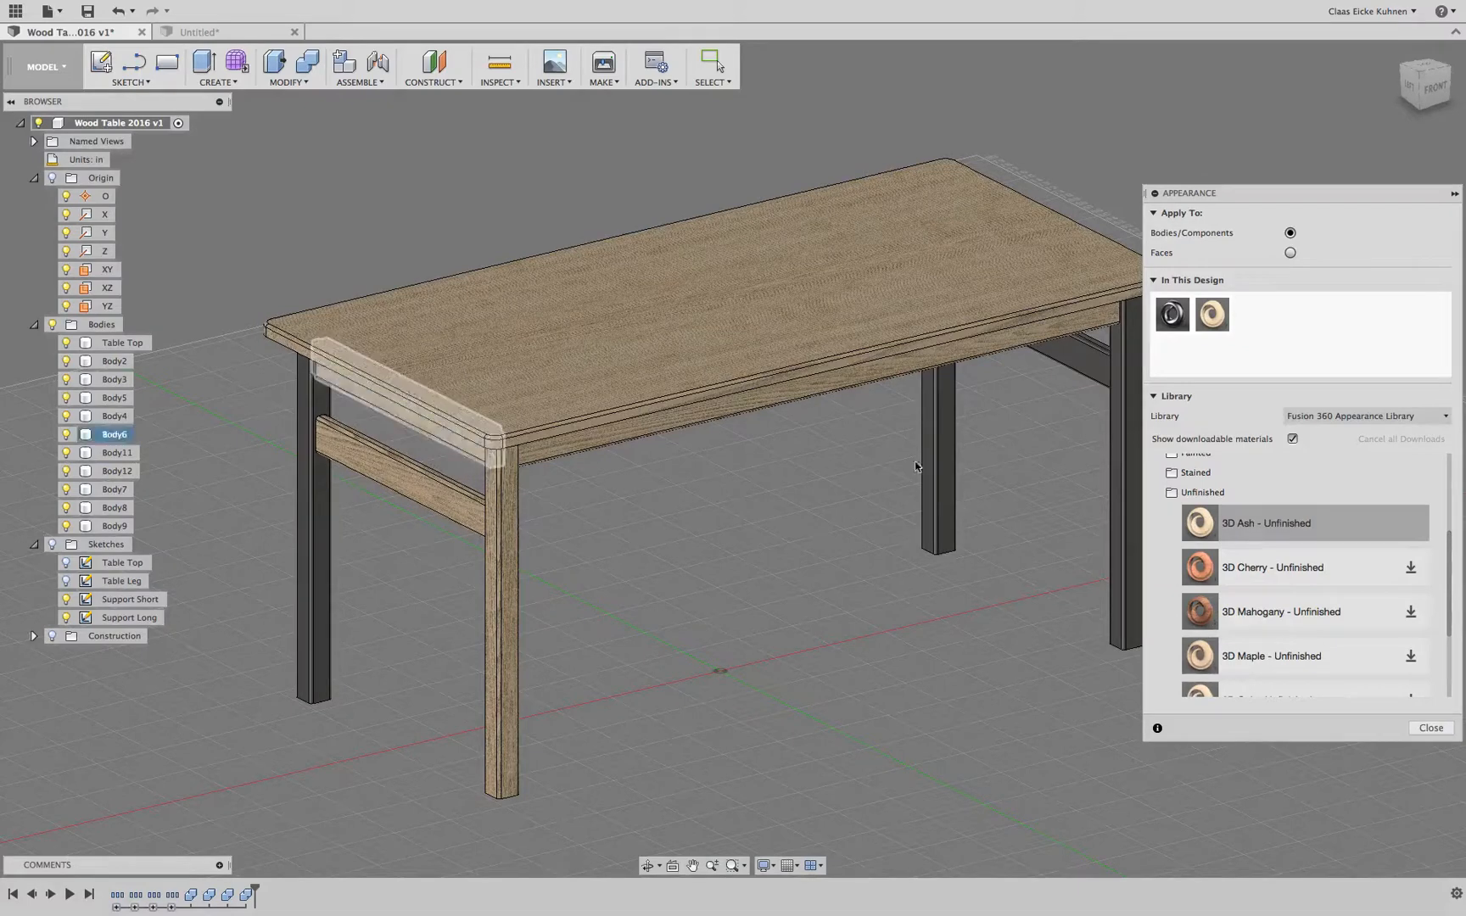
drag(1198, 527, 1081, 363)
drag(1440, 90, 1339, 75)
drag(1236, 504, 1083, 517)
click(1431, 728)
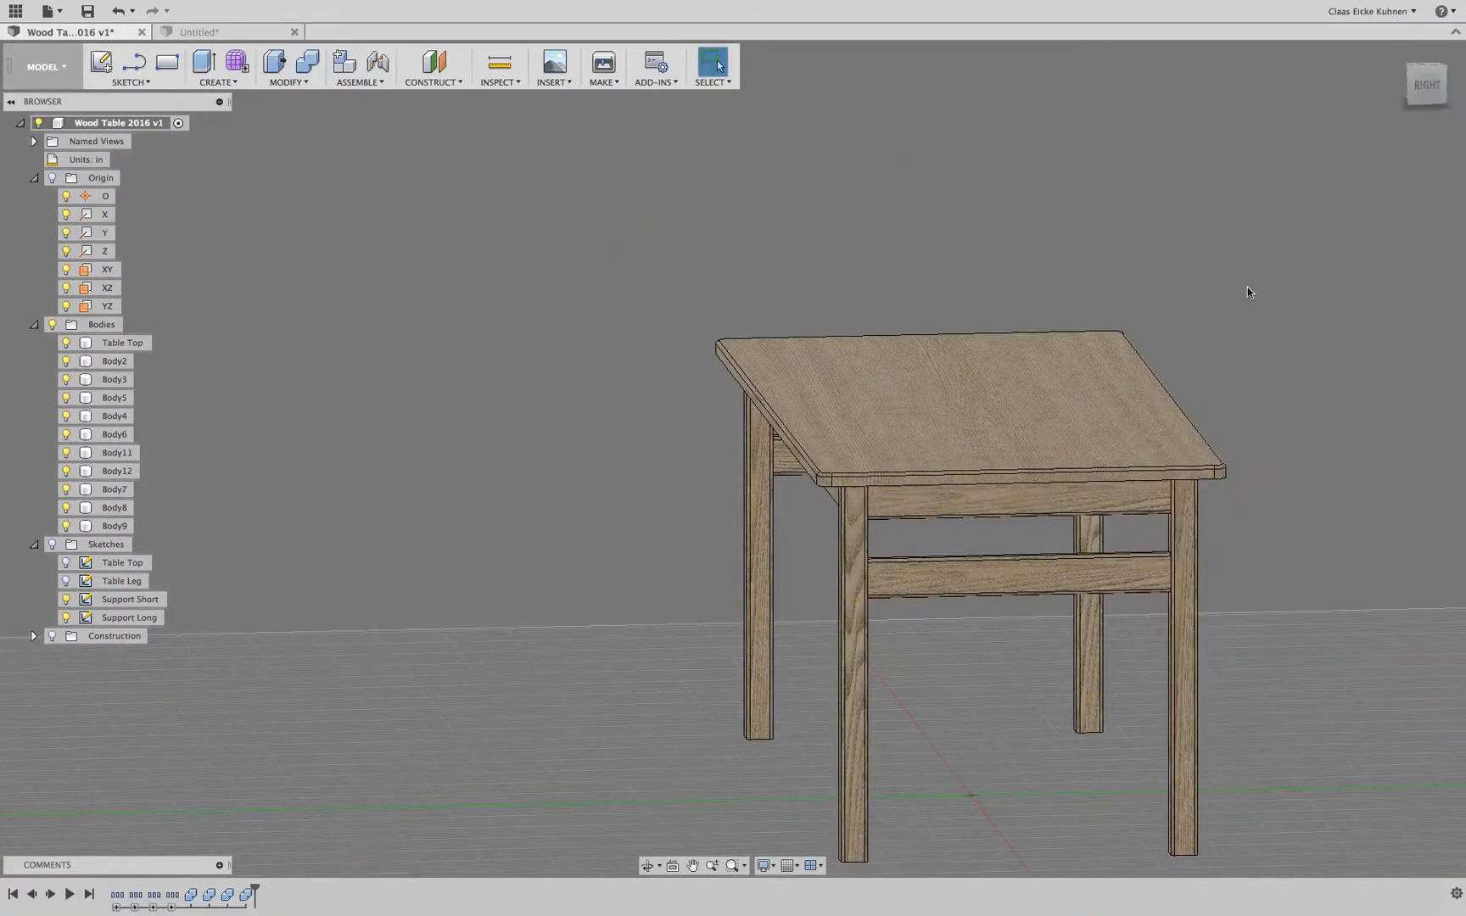
Step: Apply the 3D Ash - Unfinished appearance to the remaining long rail at the back of the table
mouse_move(1432, 89)
mouse_down()
mouse_move(1351, 68)
mouse_move(1354, 53)
mouse_move(1301, 93)
mouse_up()
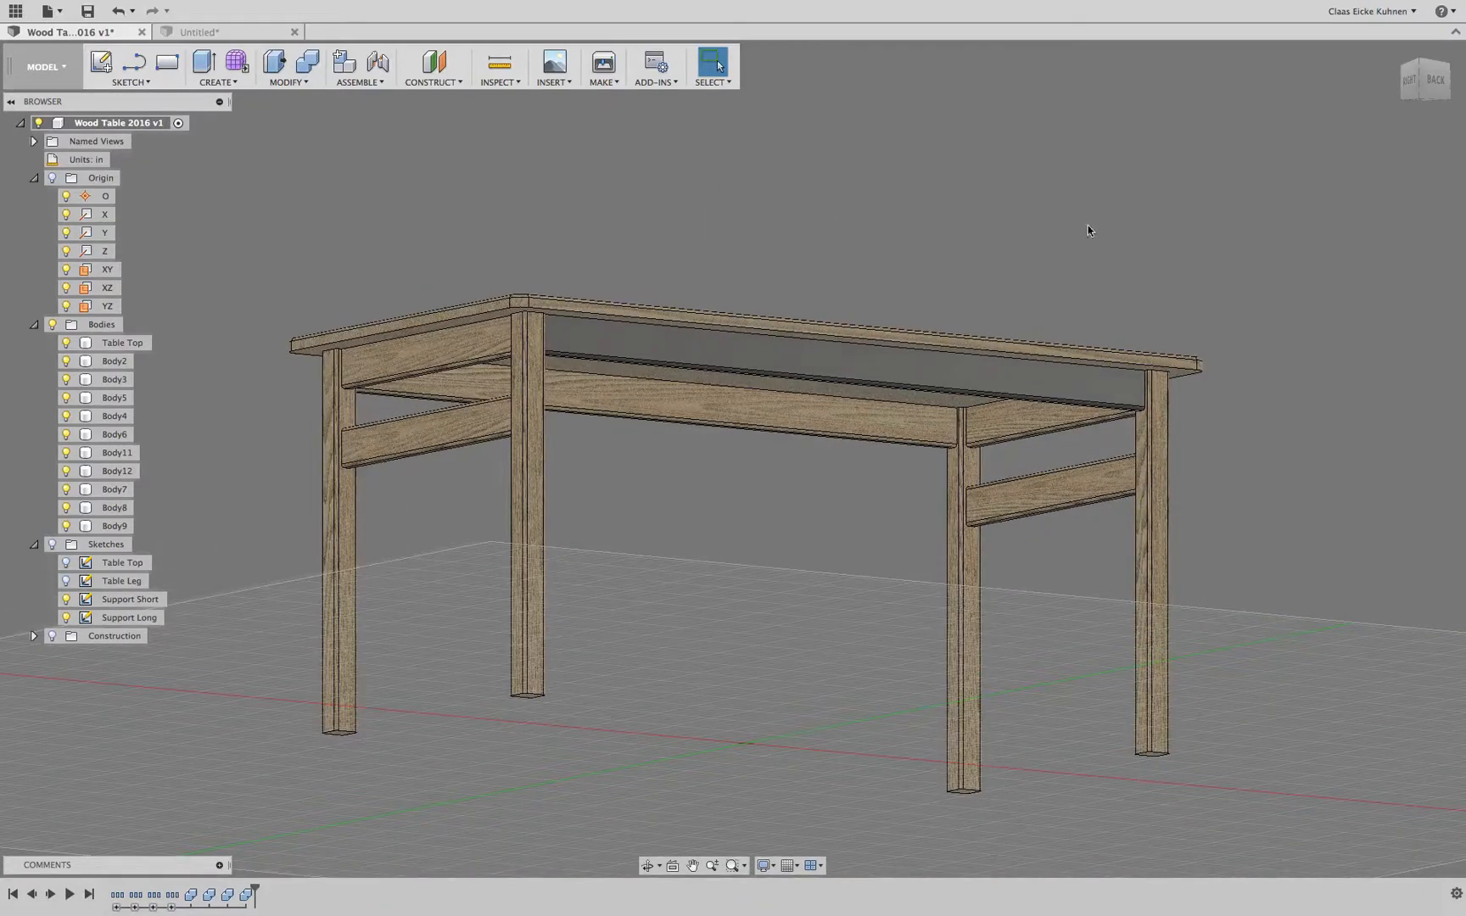
key(a)
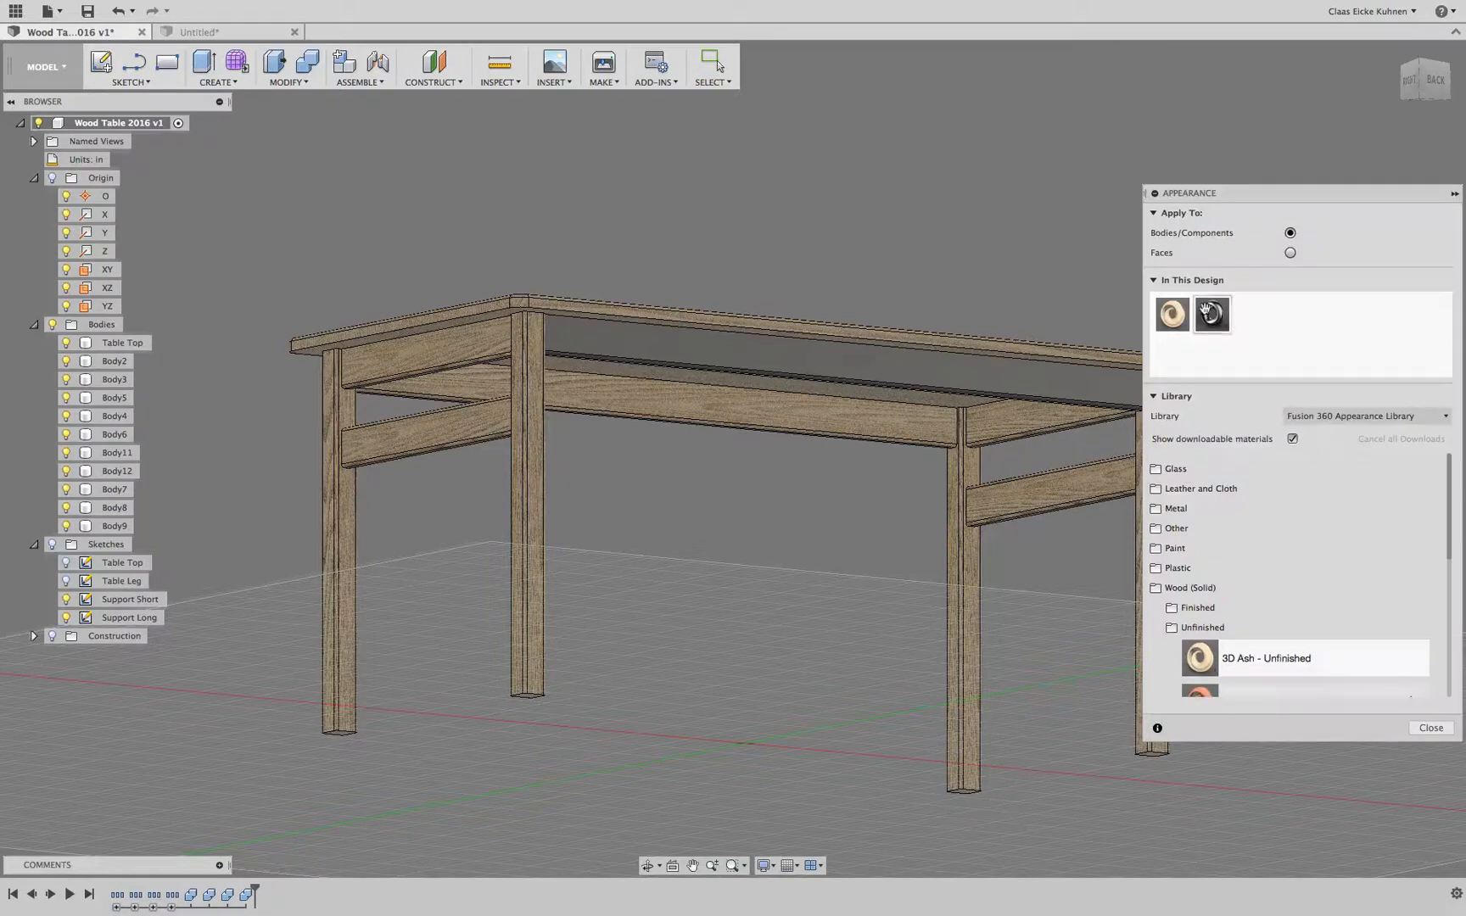
drag(1173, 314, 991, 389)
click(1431, 728)
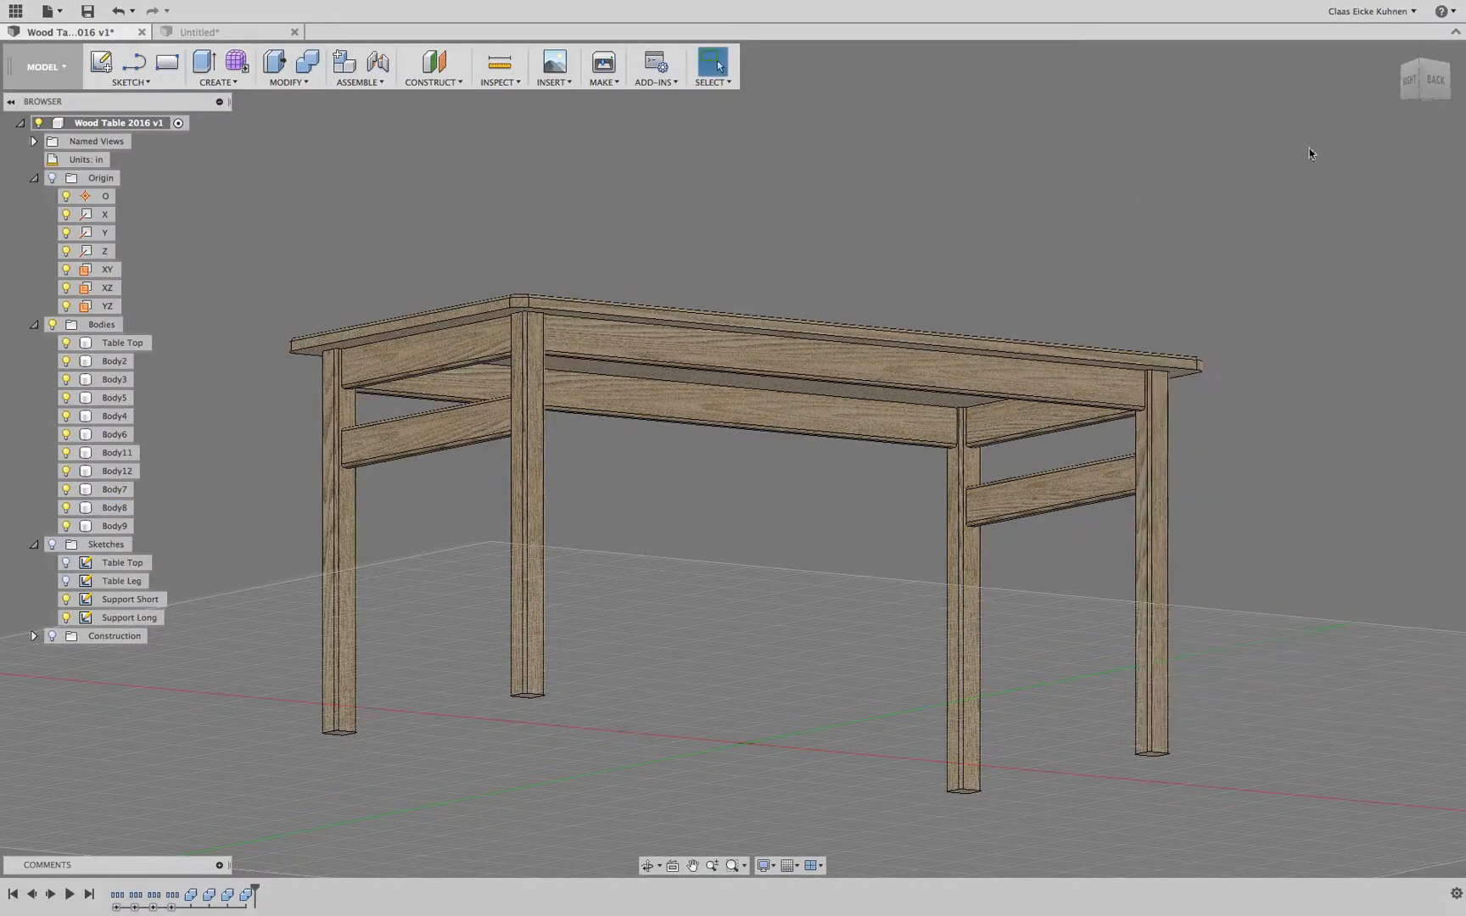
Step: Examine the ash grain on the table top's short edge, the side rails and the bottom ends of the legs
drag(1422, 77, 1339, 112)
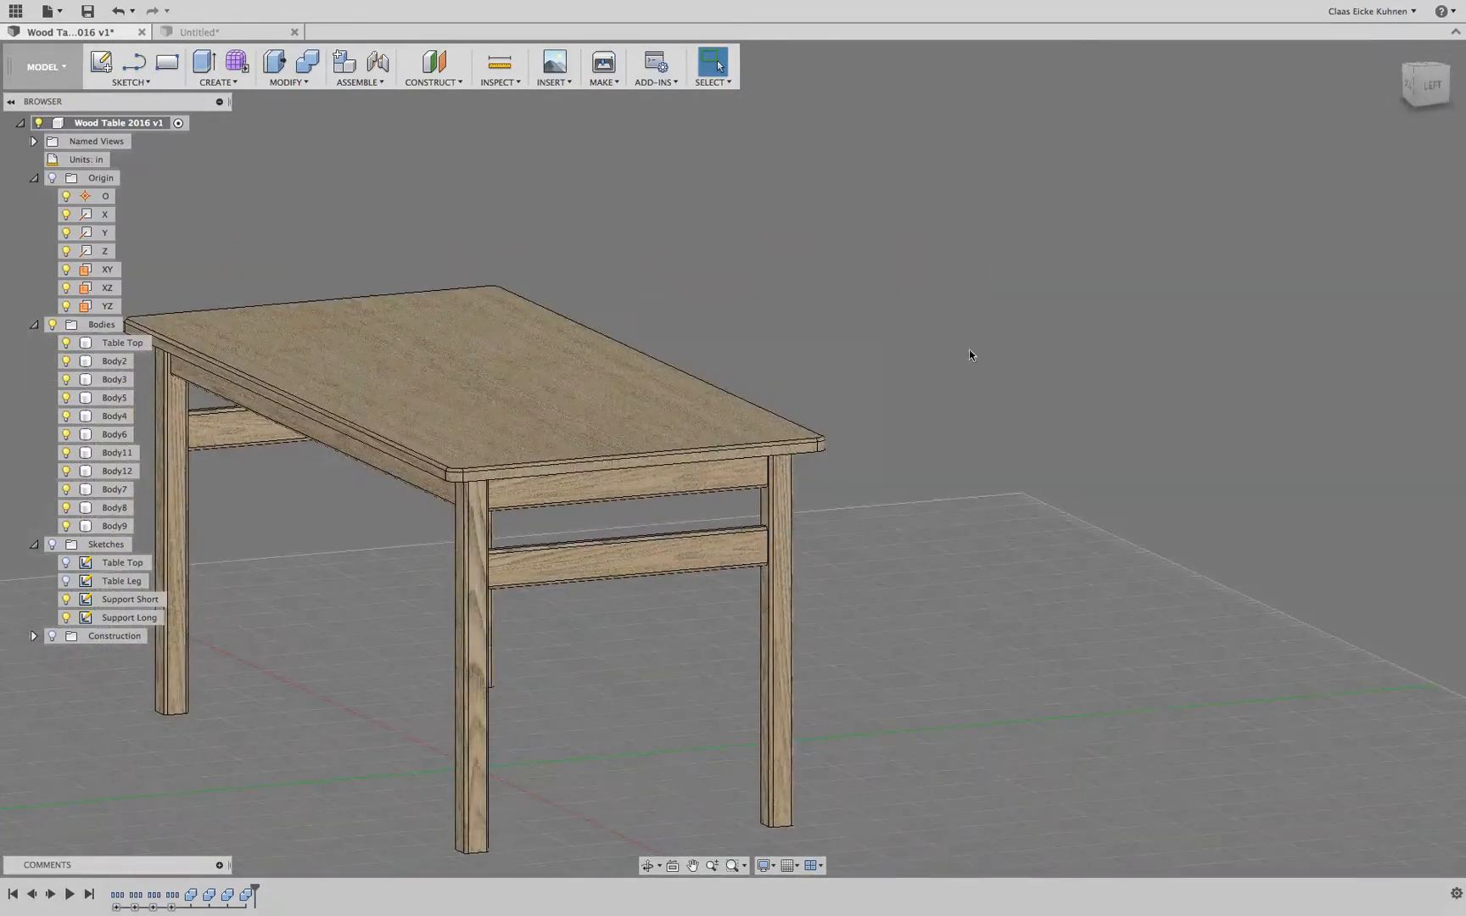
middle_drag(553, 462, 789, 393)
scroll(791, 395, up, 5)
scroll(789, 393, up, 2)
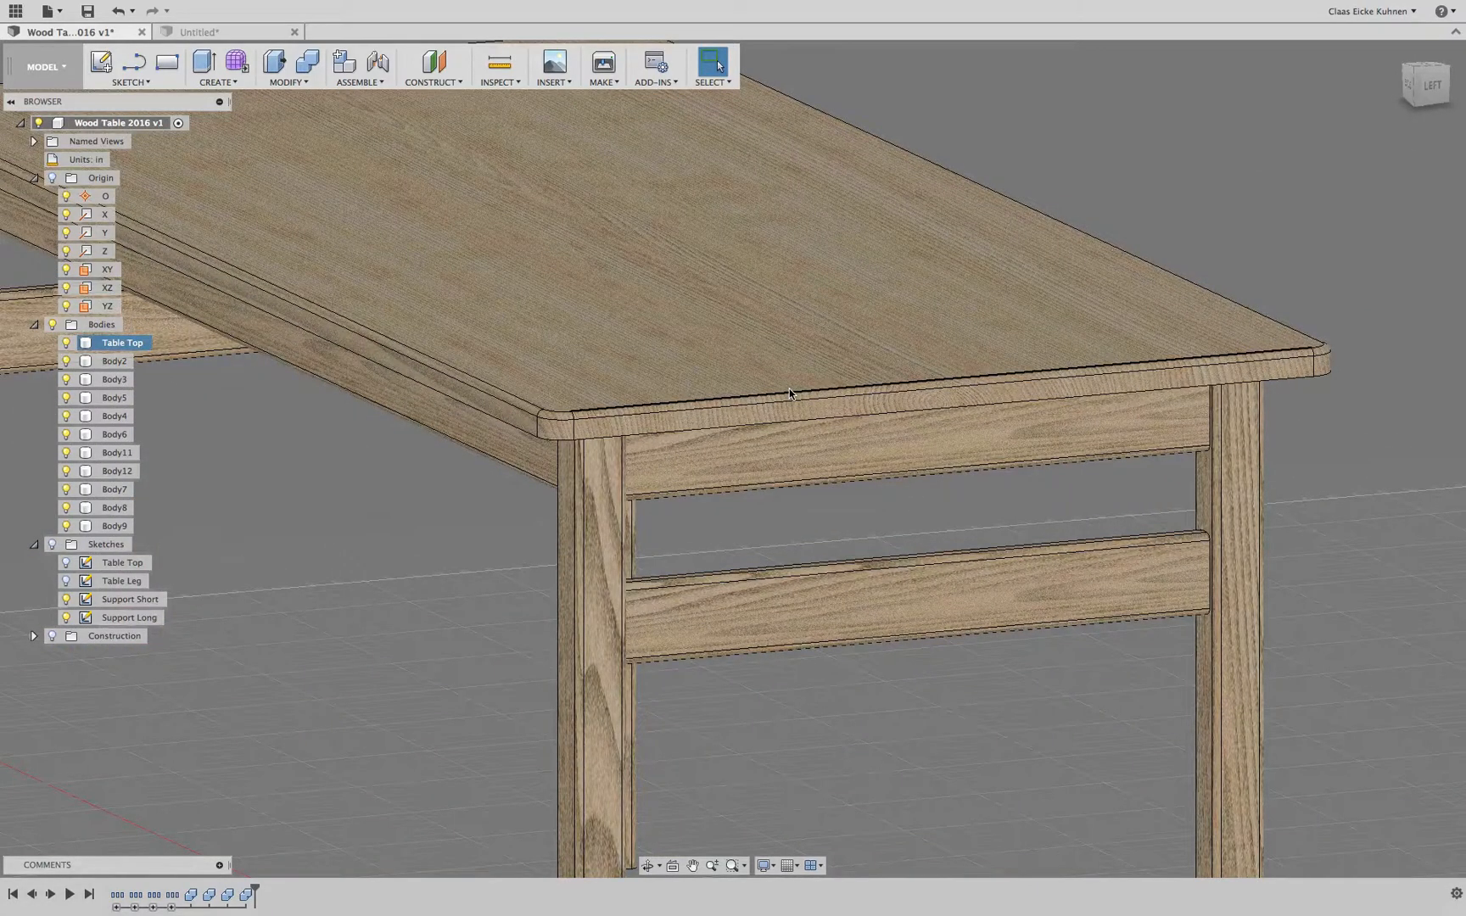
scroll(789, 389, up, 3)
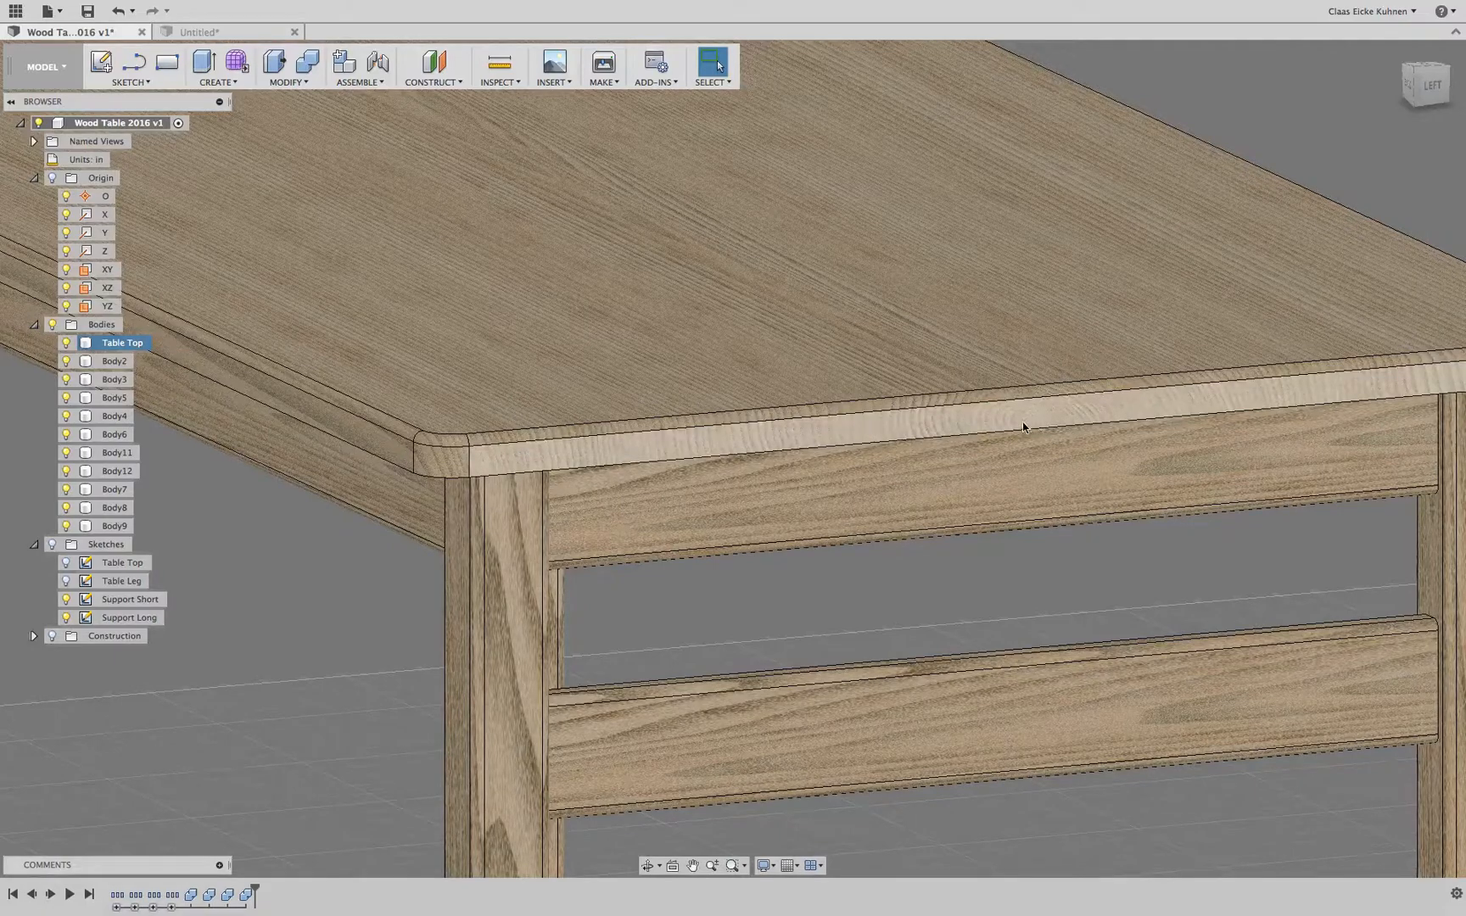
scroll(989, 611, down, 5)
middle_drag(989, 608, 986, 303)
drag(1429, 84, 1436, 5)
middle_drag(635, 99, 703, 314)
scroll(704, 314, up, 5)
scroll(793, 357, up, 2)
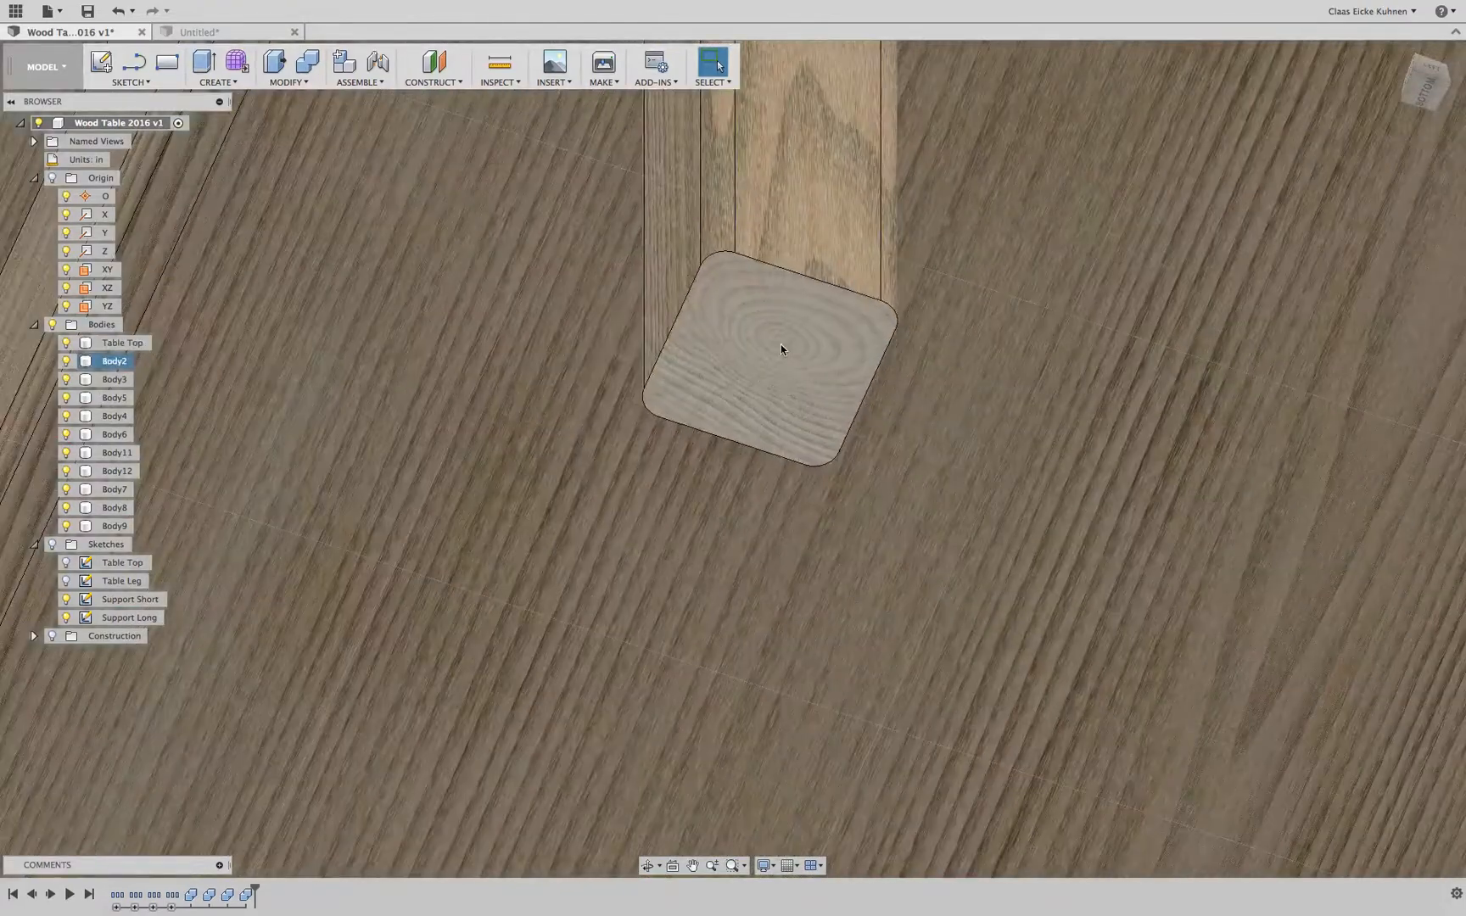
scroll(851, 485, down, 3)
middle_drag(933, 497, 179, 238)
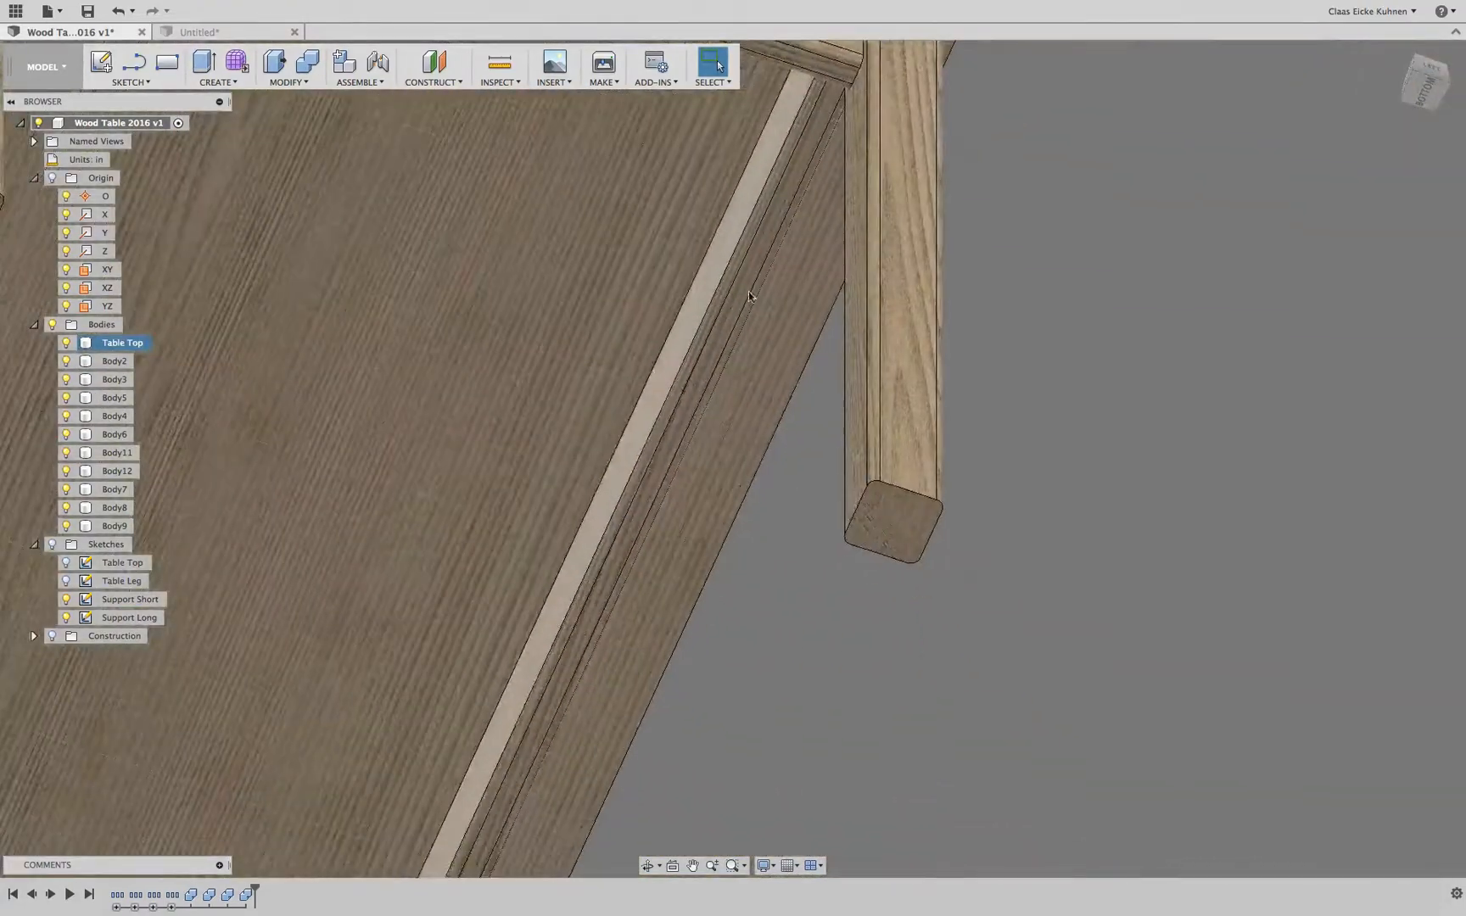
scroll(989, 511, up, 5)
scroll(910, 596, up, 3)
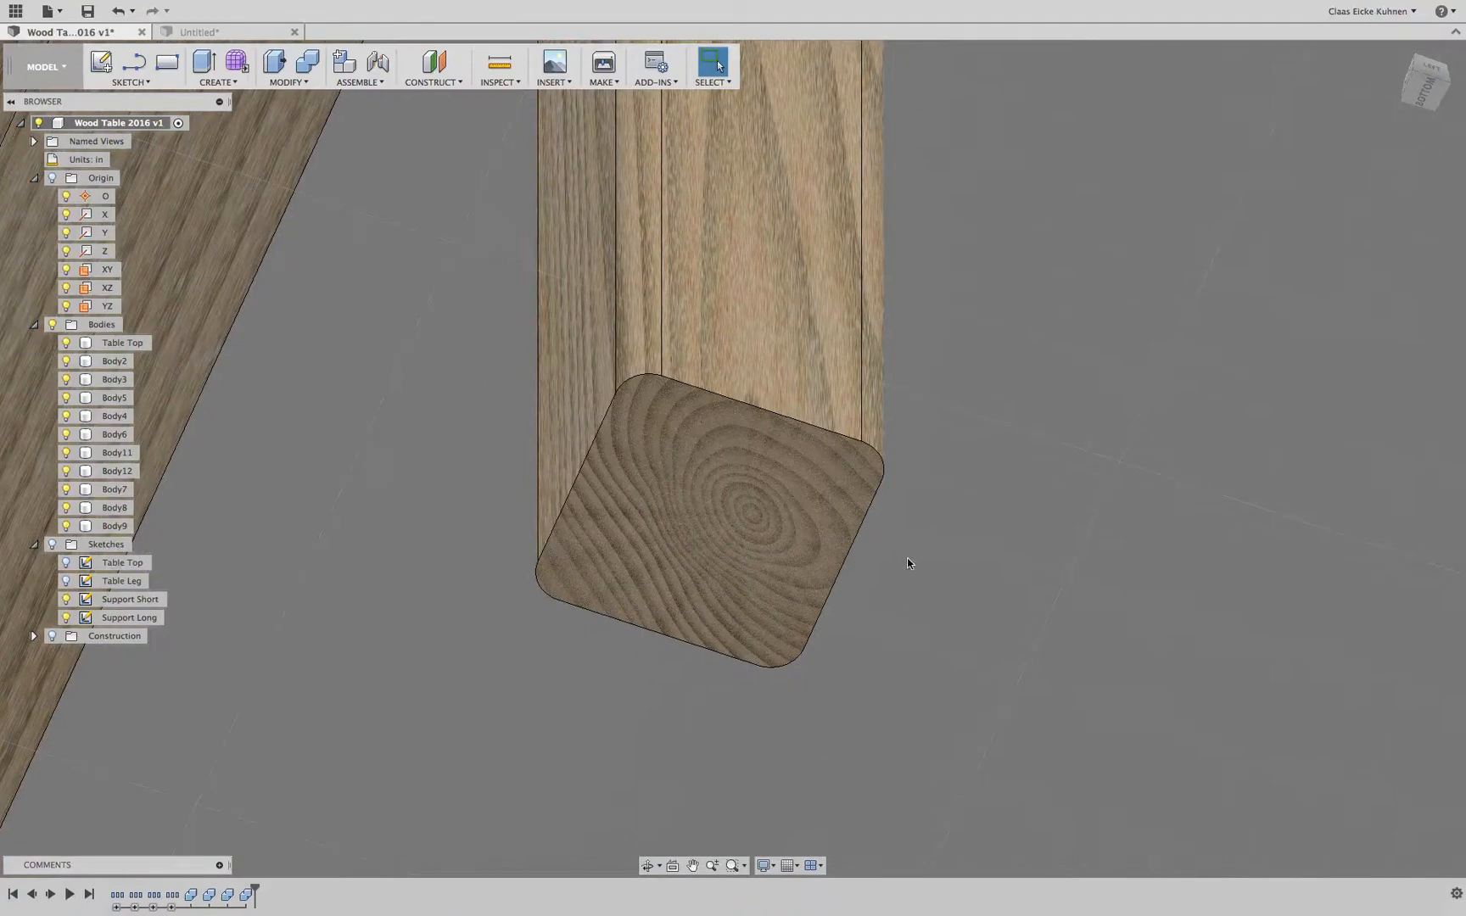
scroll(907, 558, down, 6)
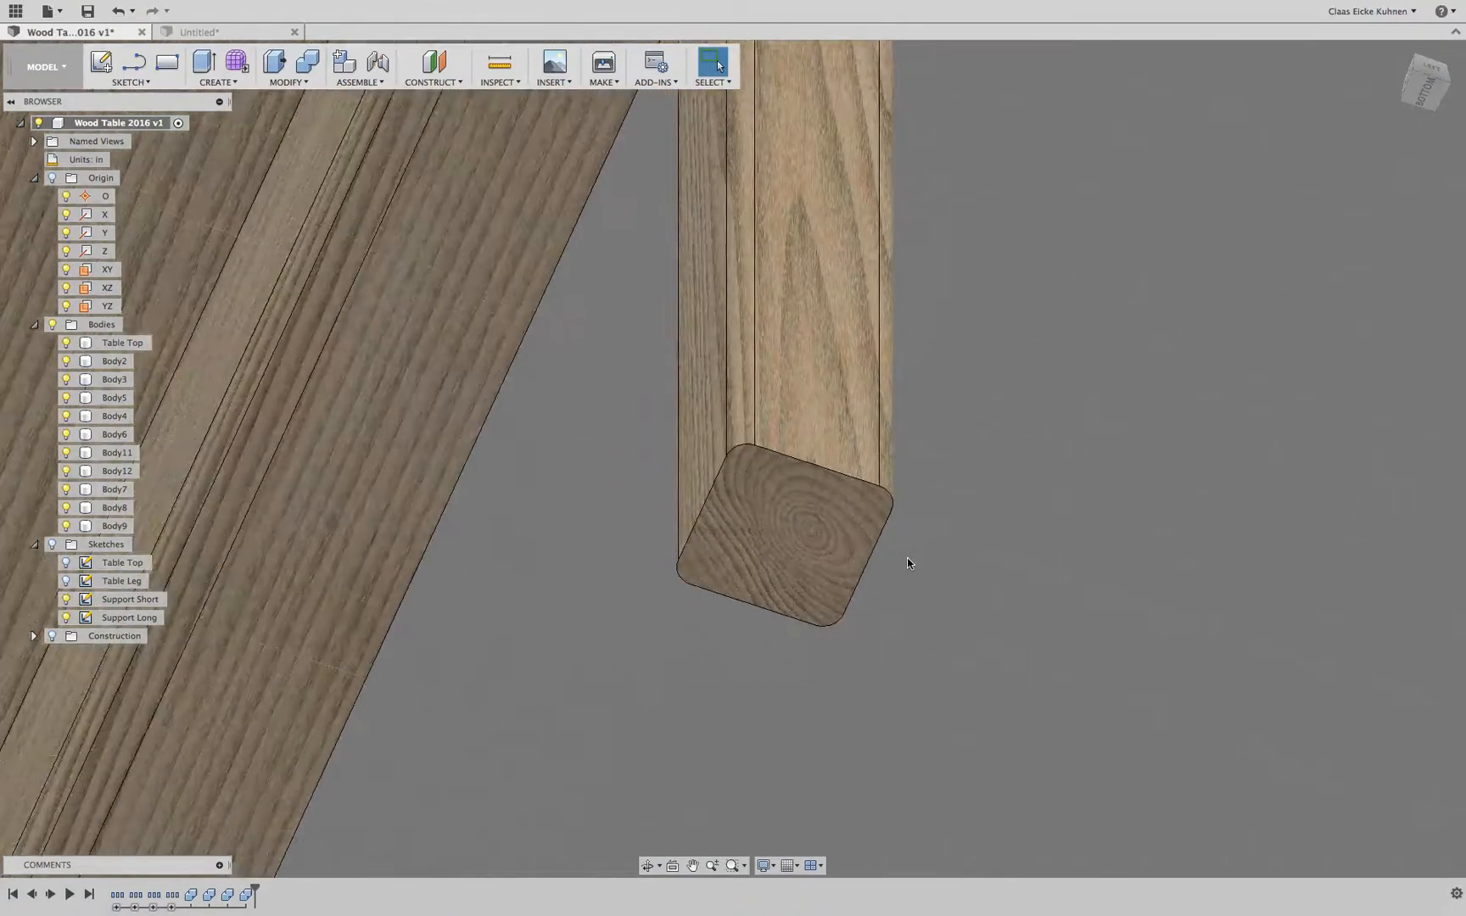
Step: Open the texture map controls for the Table Top body
drag(1418, 83, 1424, 180)
middle_drag(136, 383, 675, 420)
drag(1422, 84, 1459, 99)
middle_drag(1070, 157, 1036, 282)
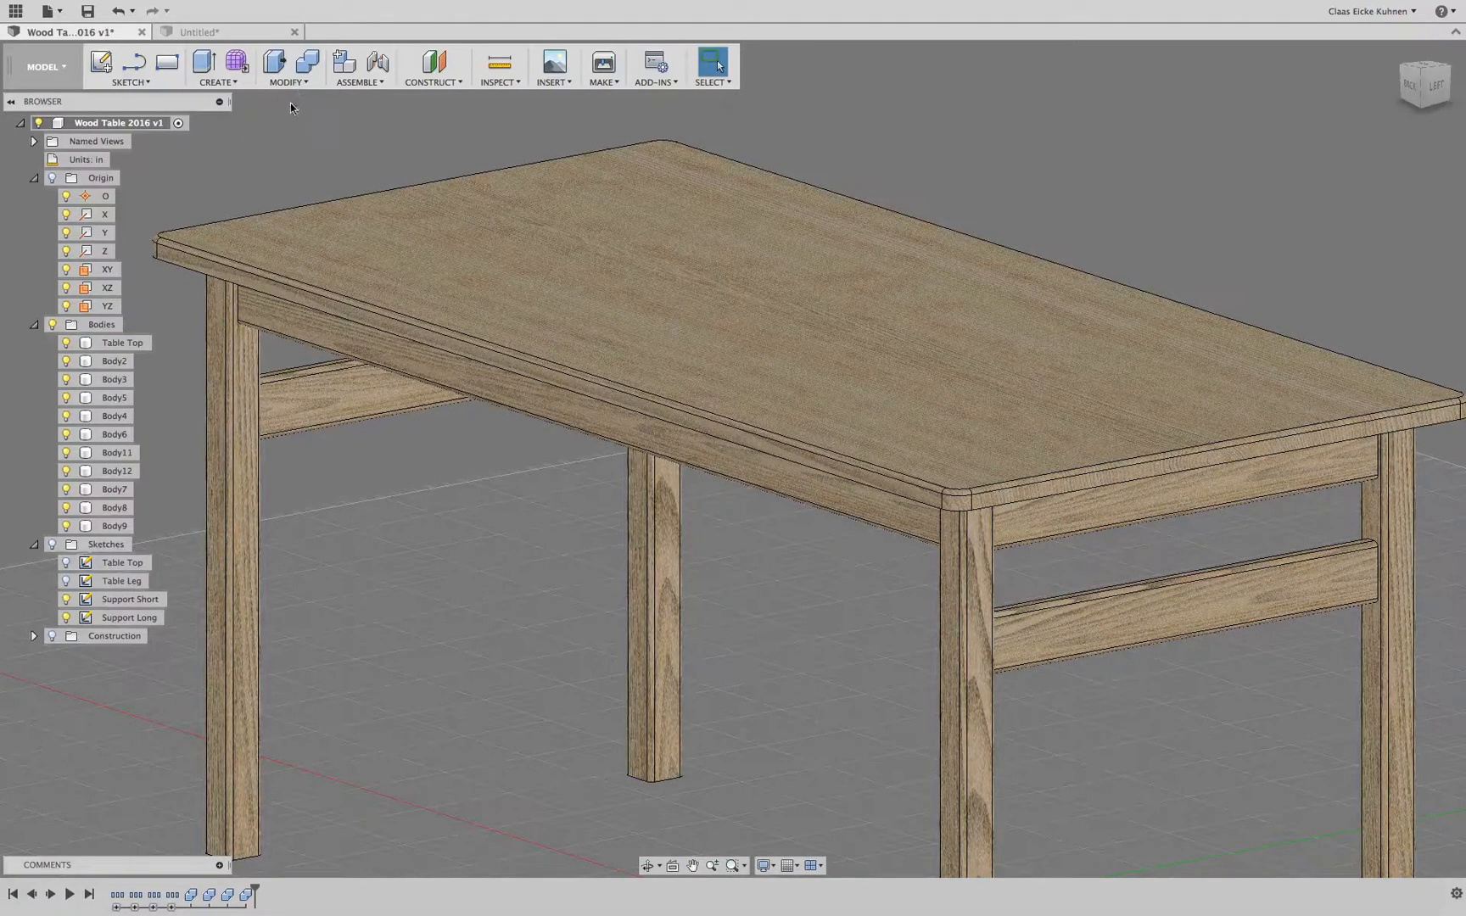
click(733, 351)
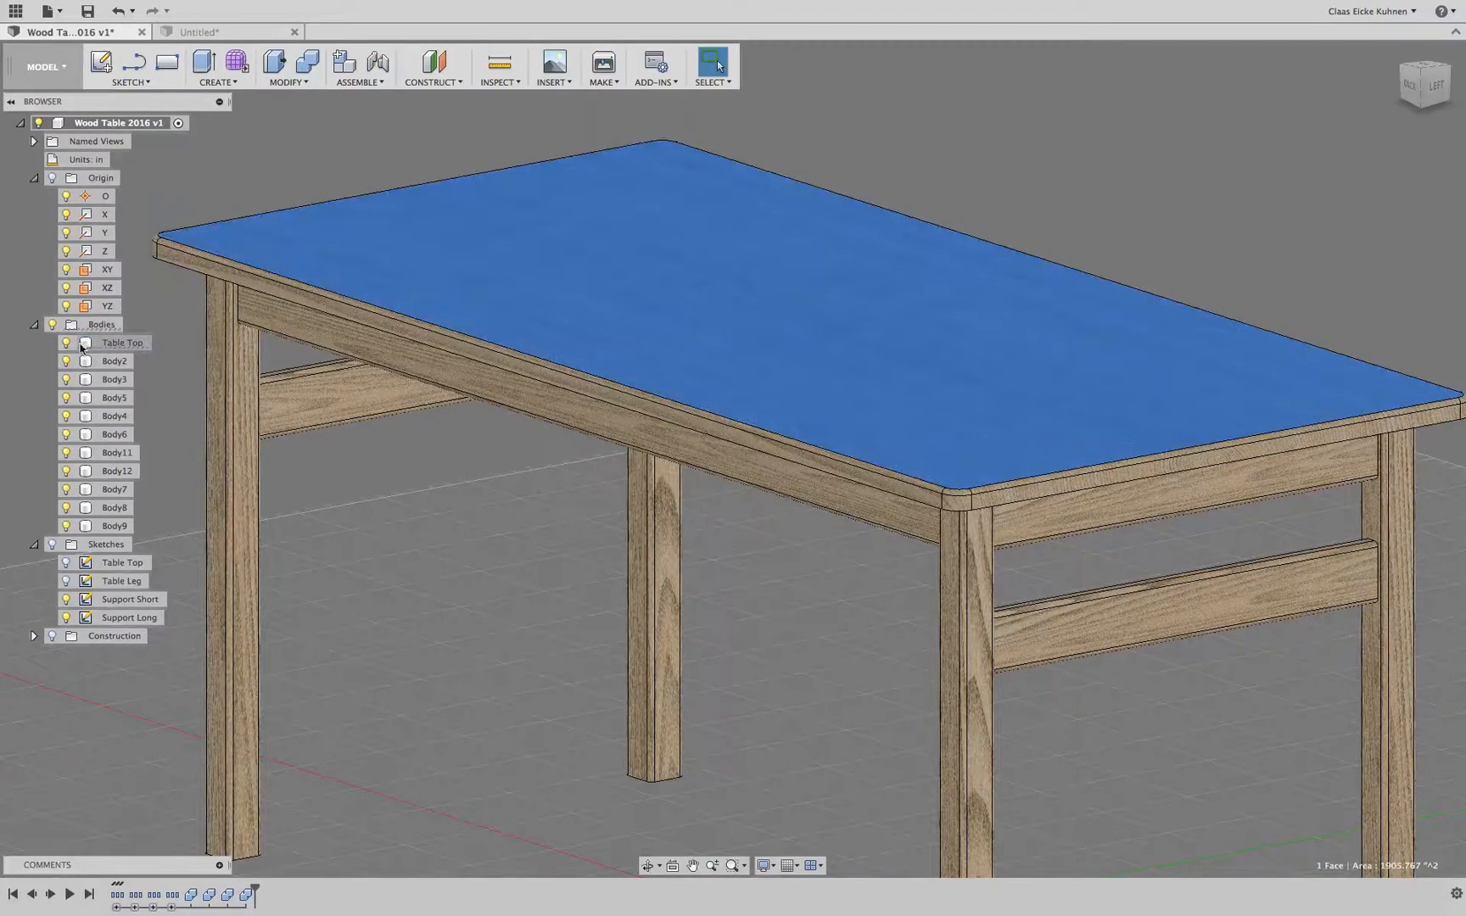
click(89, 348)
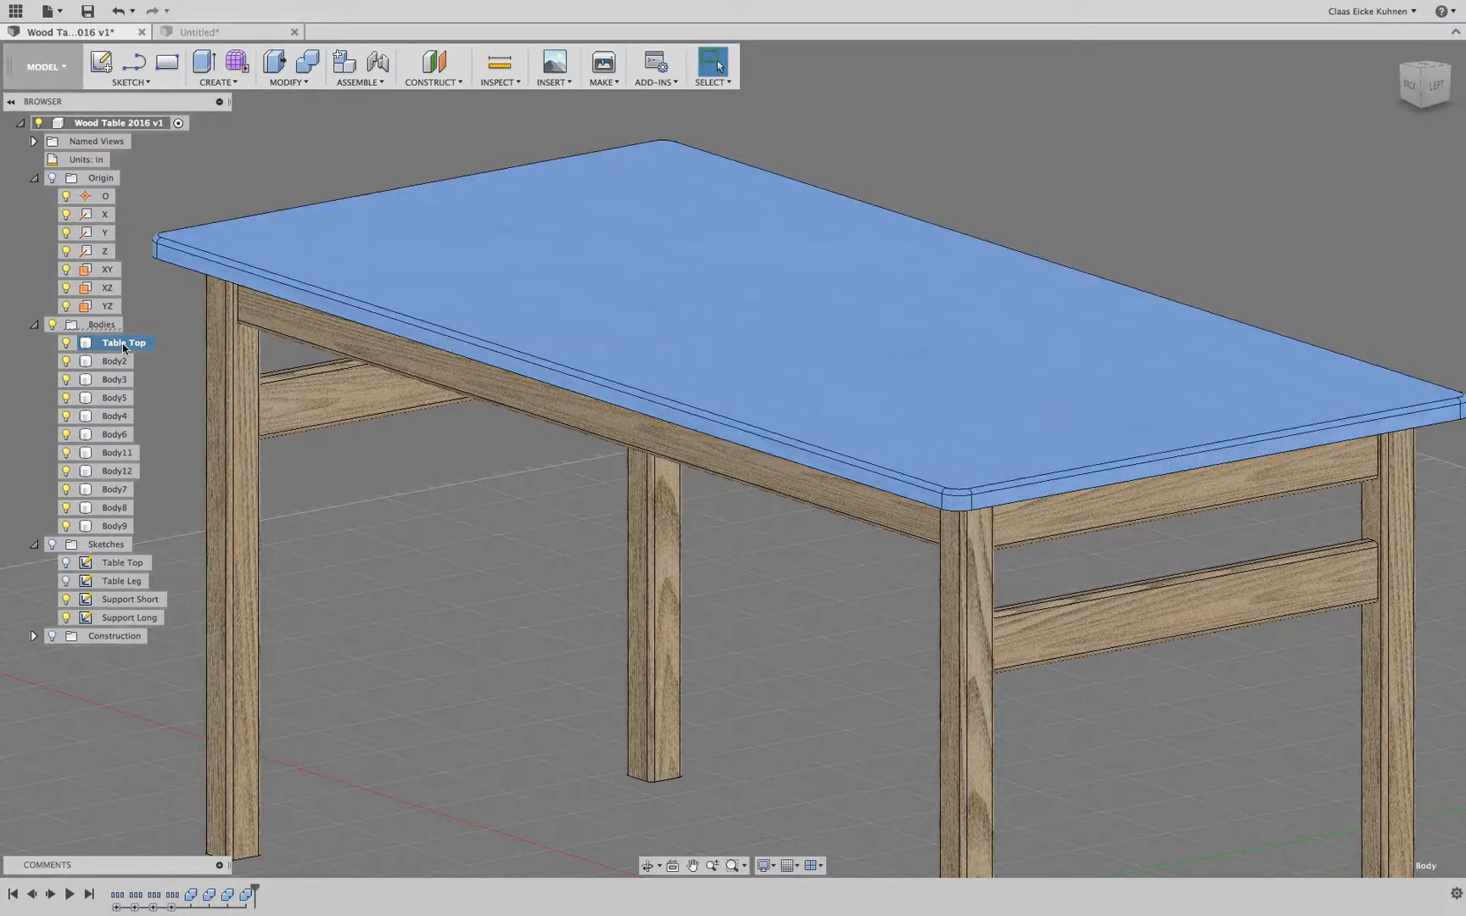
right_click(122, 343)
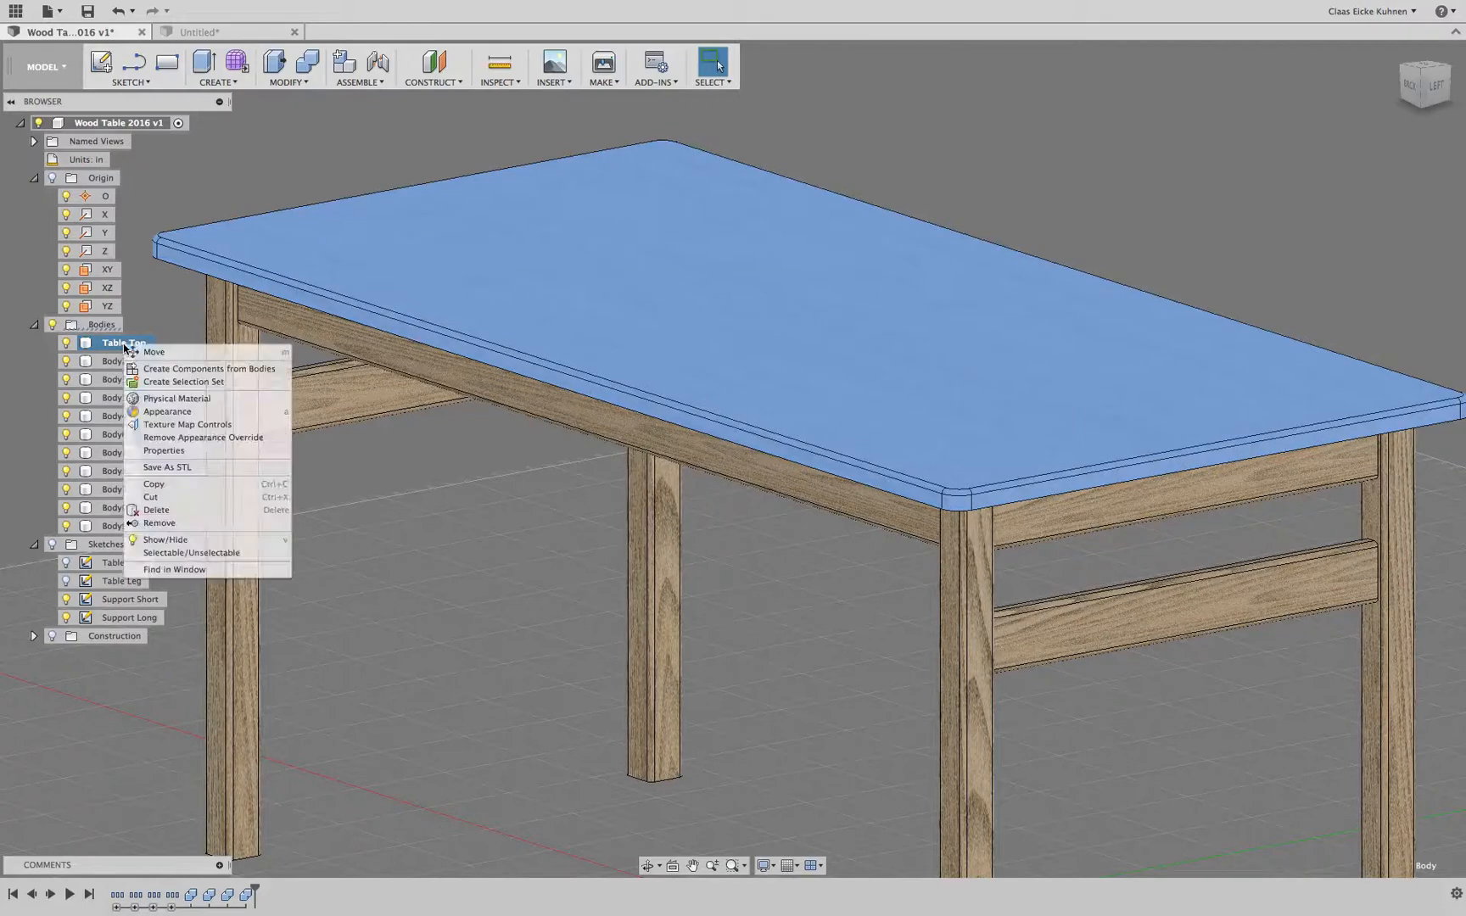
click(234, 425)
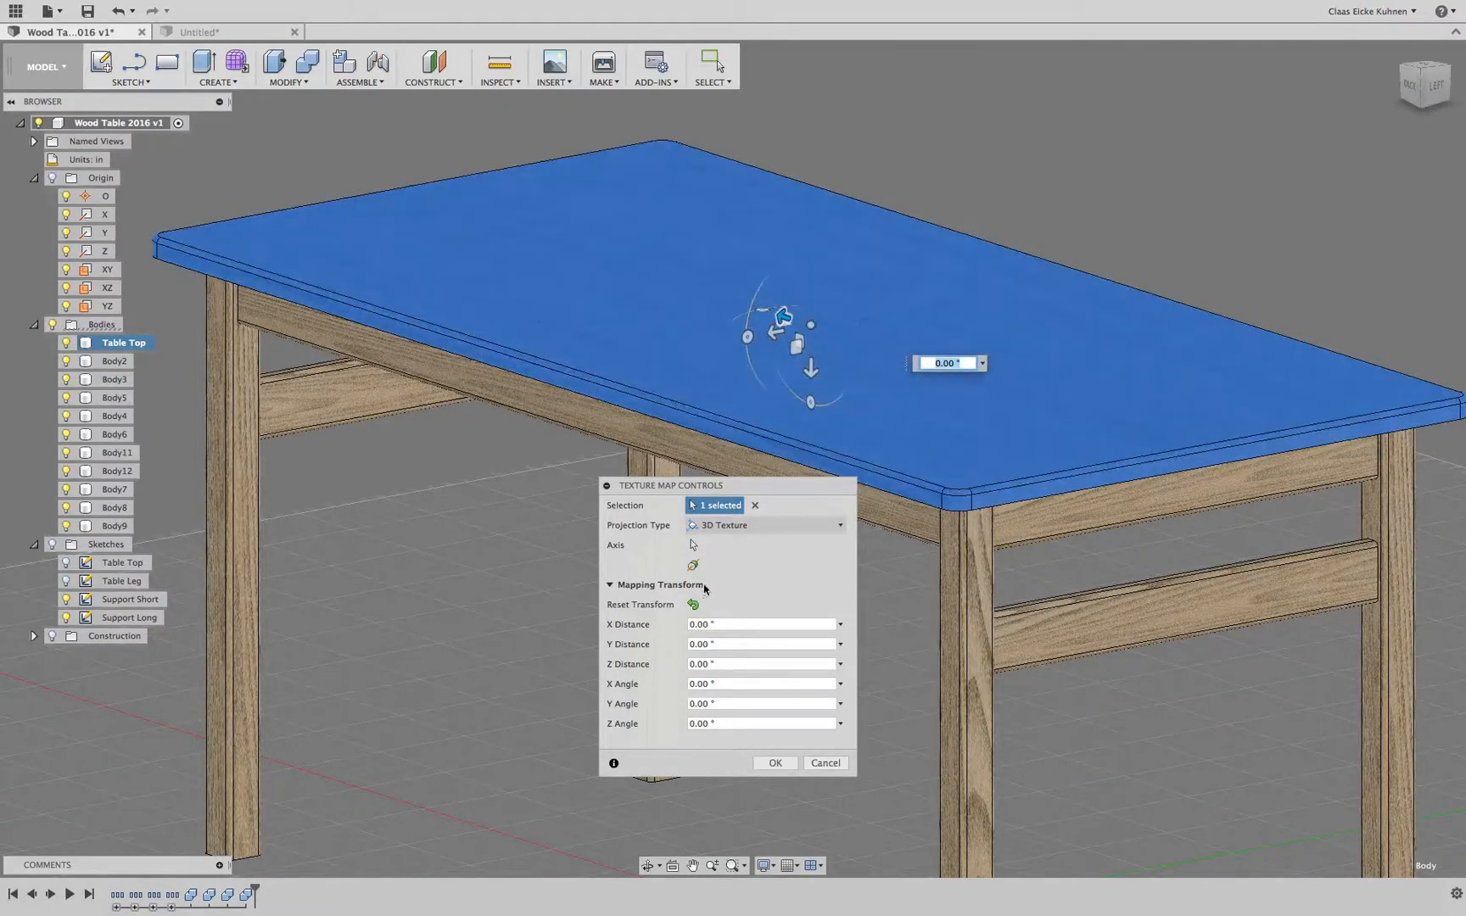
Step: Rotate the Table Top's wood texture 90 degrees about its Z axis and slide the mapping toward the nearer long edge
drag(749, 342, 815, 252)
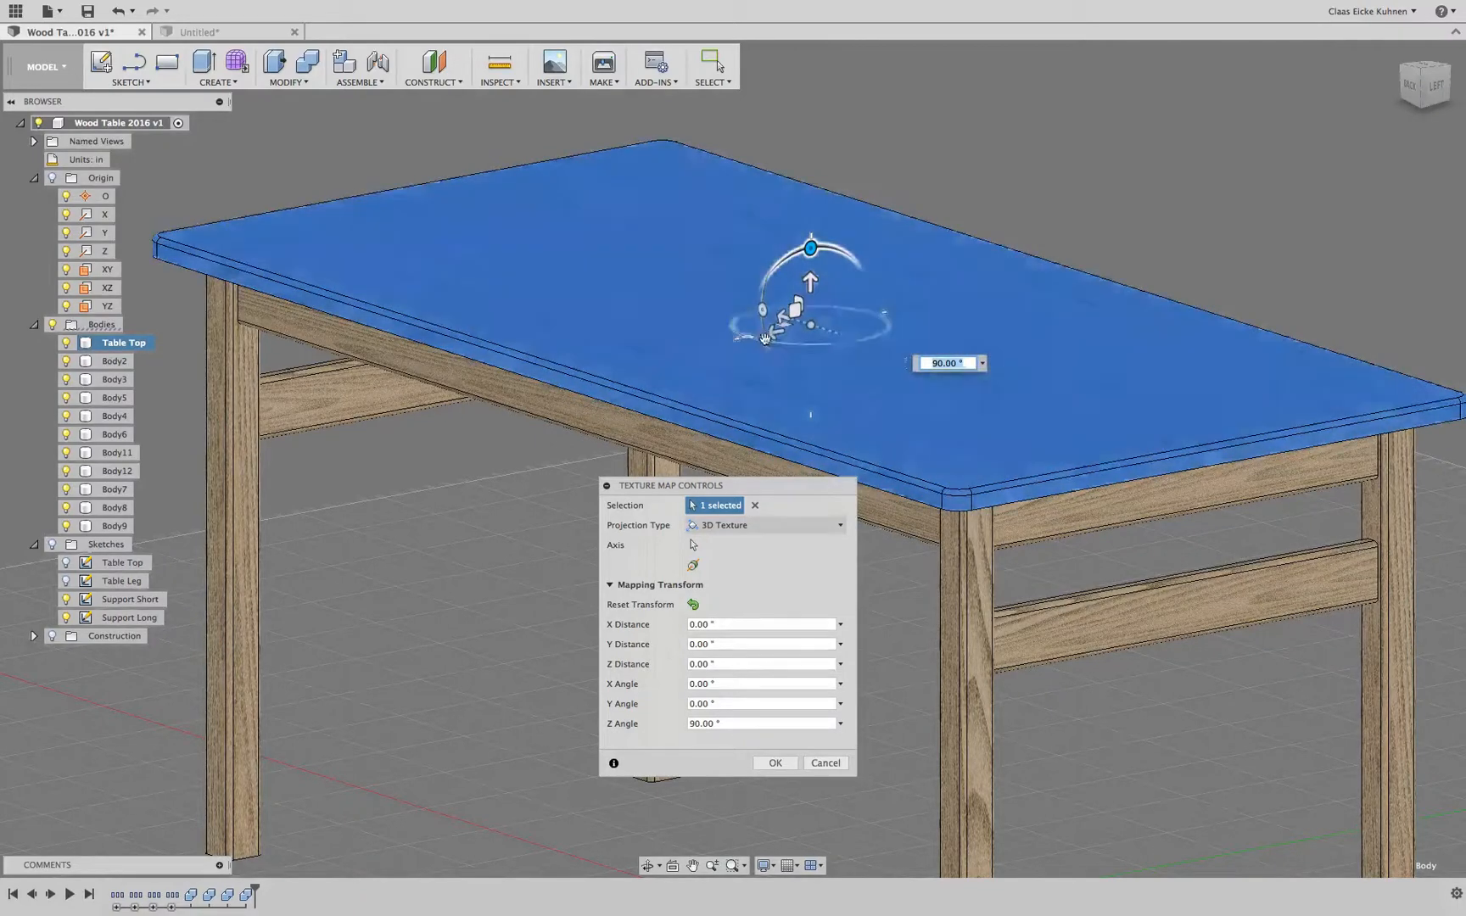
drag(775, 331, 703, 356)
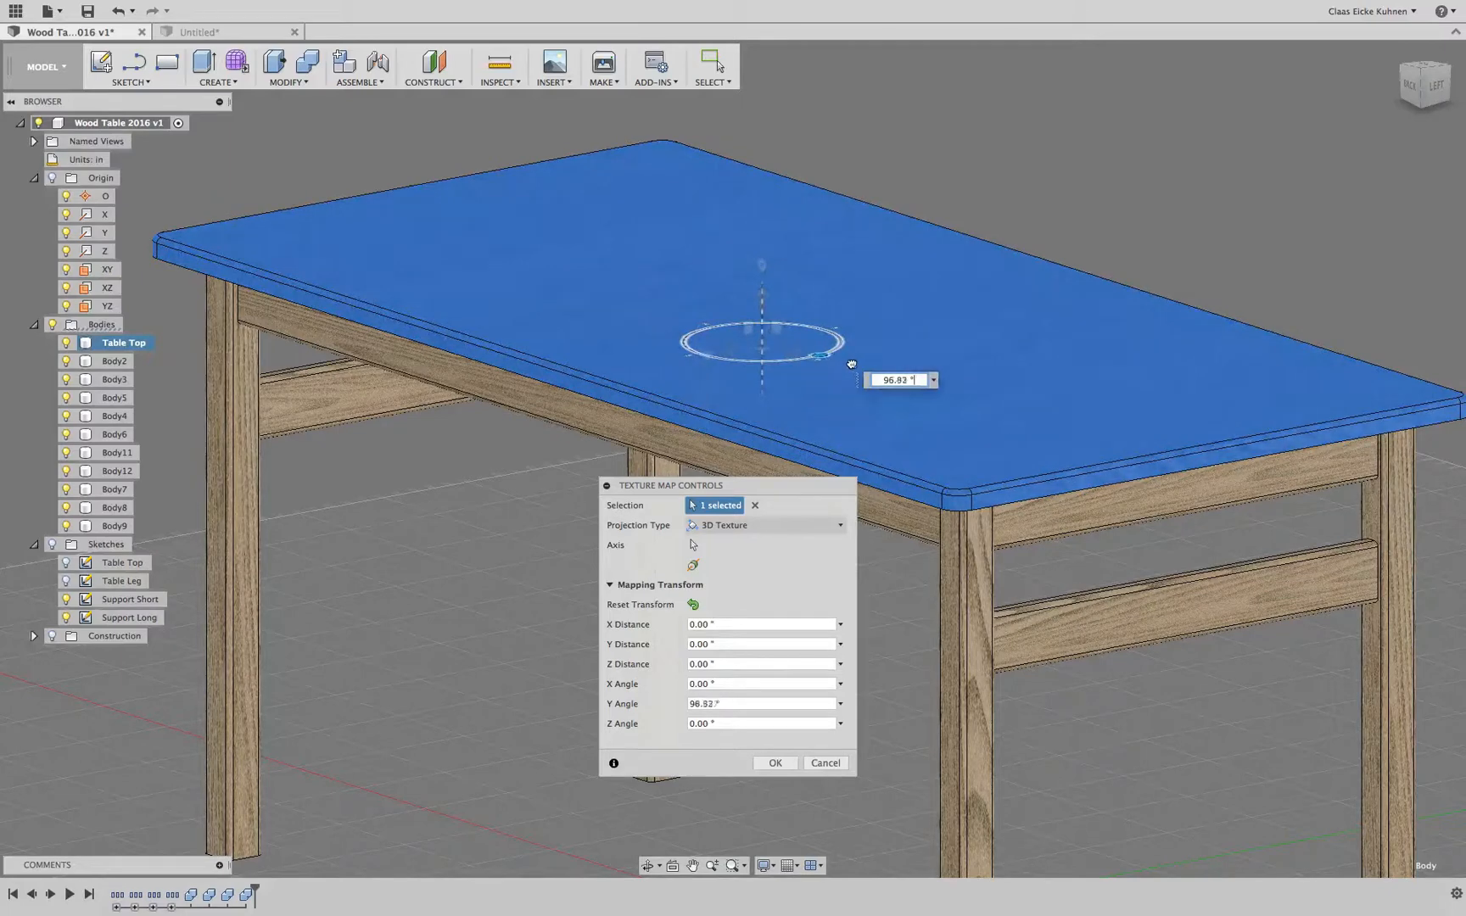
Step: Try a 90-degree Y angle on the Table Top's texture, set the Y angle to 0 instead, and accept the mapping
drag(851, 364, 834, 370)
click(1419, 102)
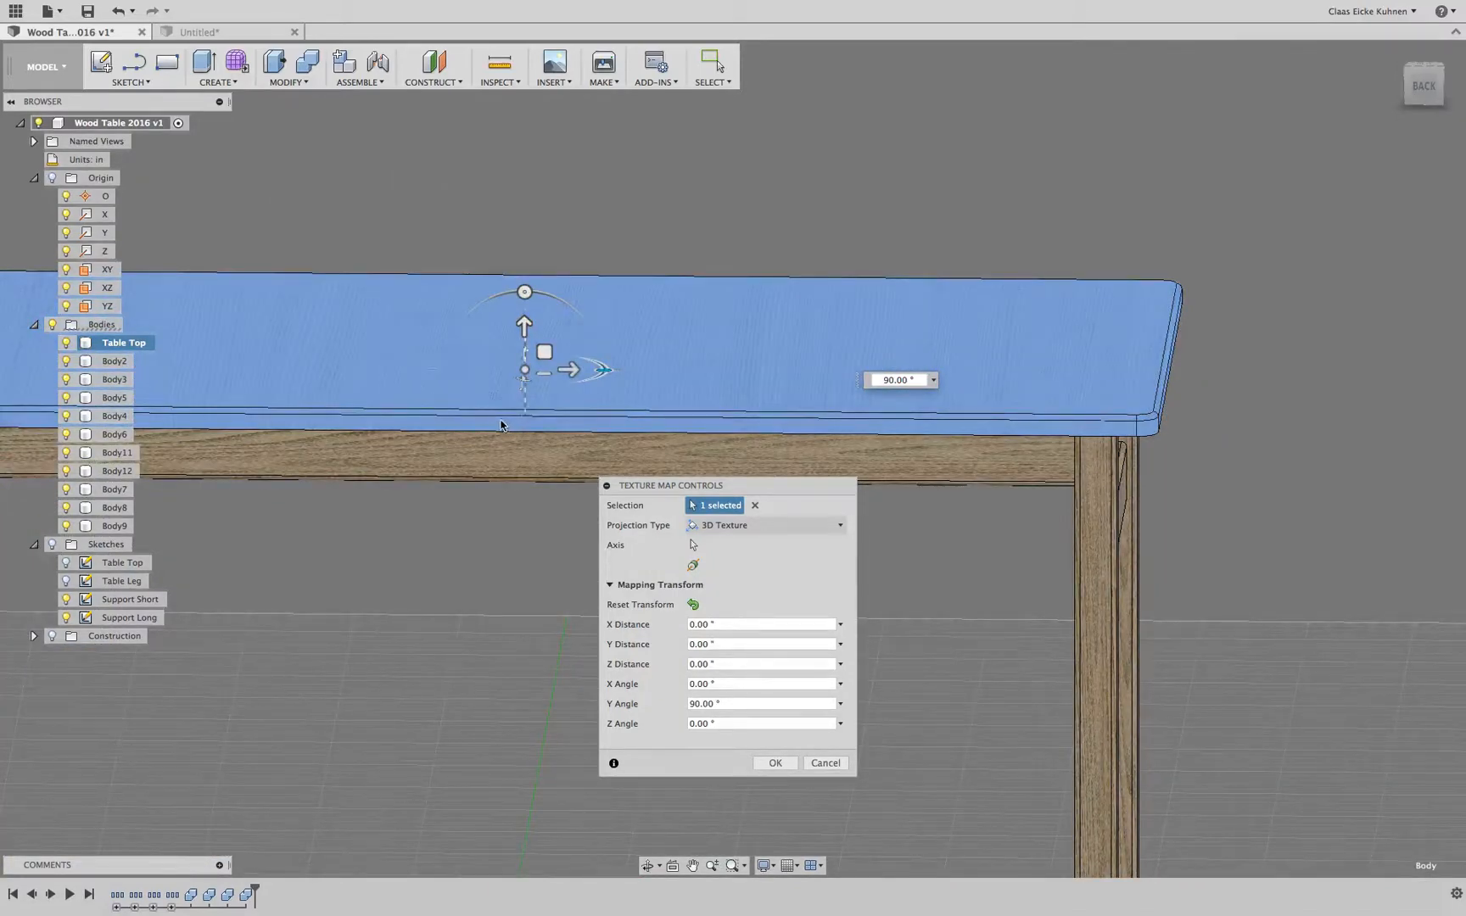
drag(1419, 102, 1316, 150)
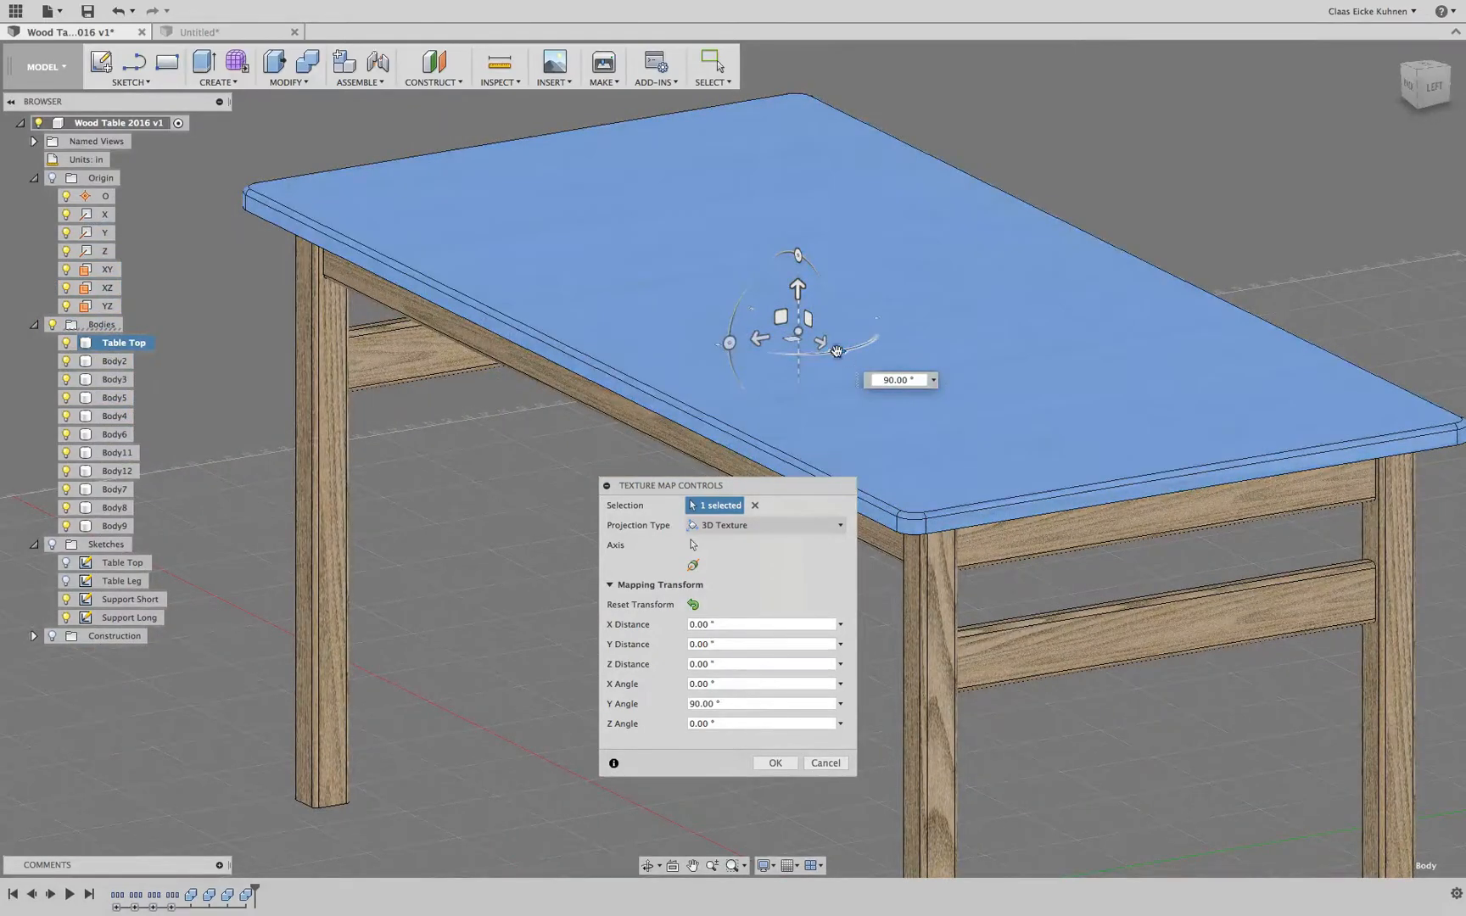
drag(837, 350, 882, 327)
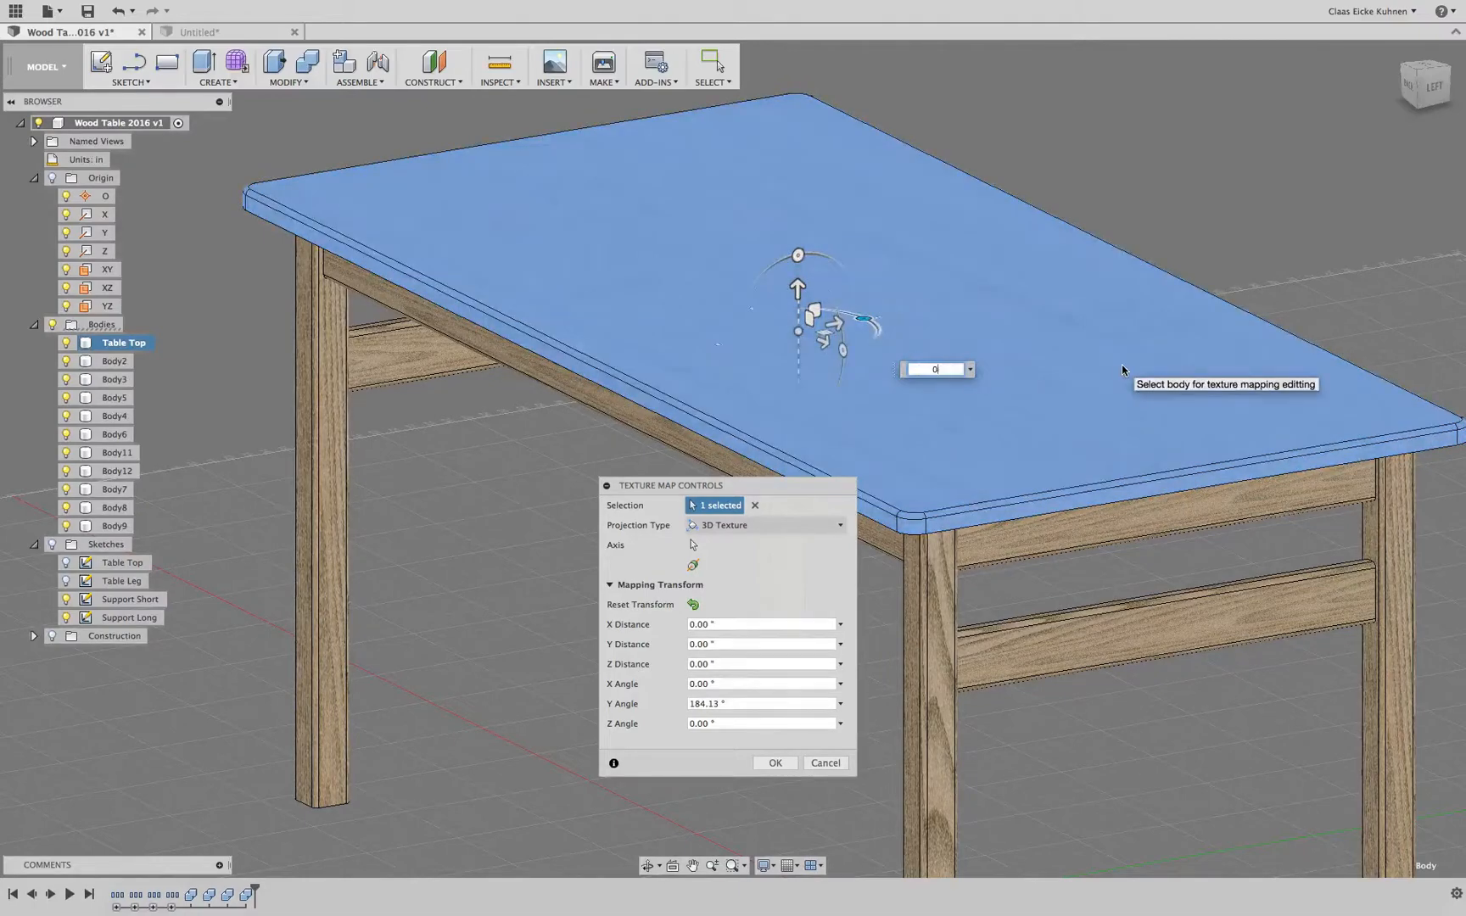
key(Return)
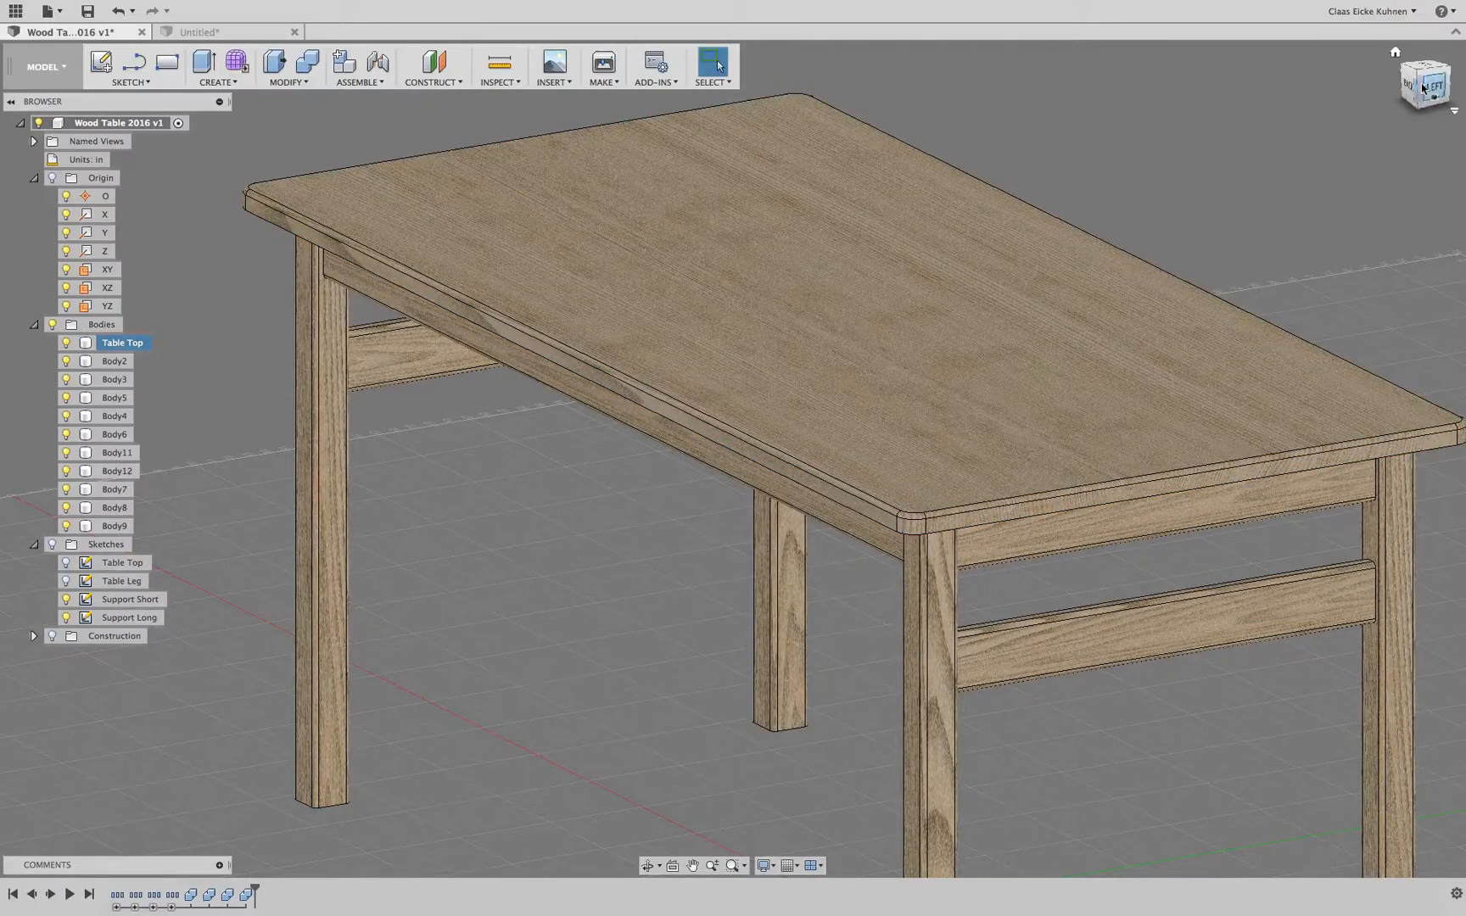
Step: Shift the 3D wood texture on the lower short rail Body11 by about -3.745 in along Z and accept the mapping
mouse_move(1423, 87)
mouse_down()
mouse_move(1383, 44)
mouse_move(1336, 61)
mouse_move(1383, 52)
mouse_move(1425, 85)
mouse_move(1456, 65)
mouse_up()
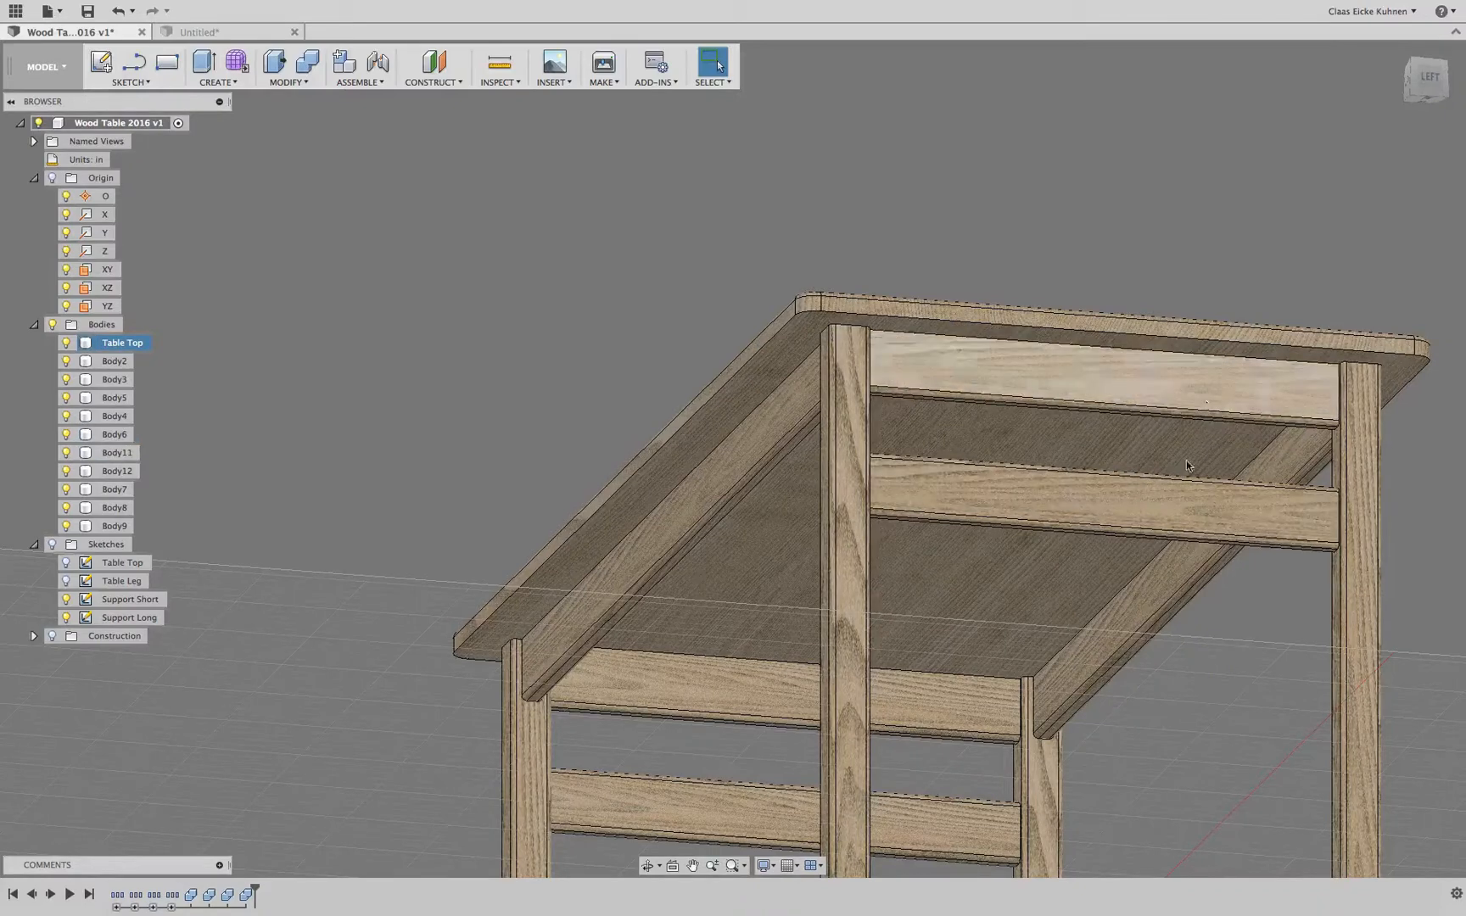
click(999, 502)
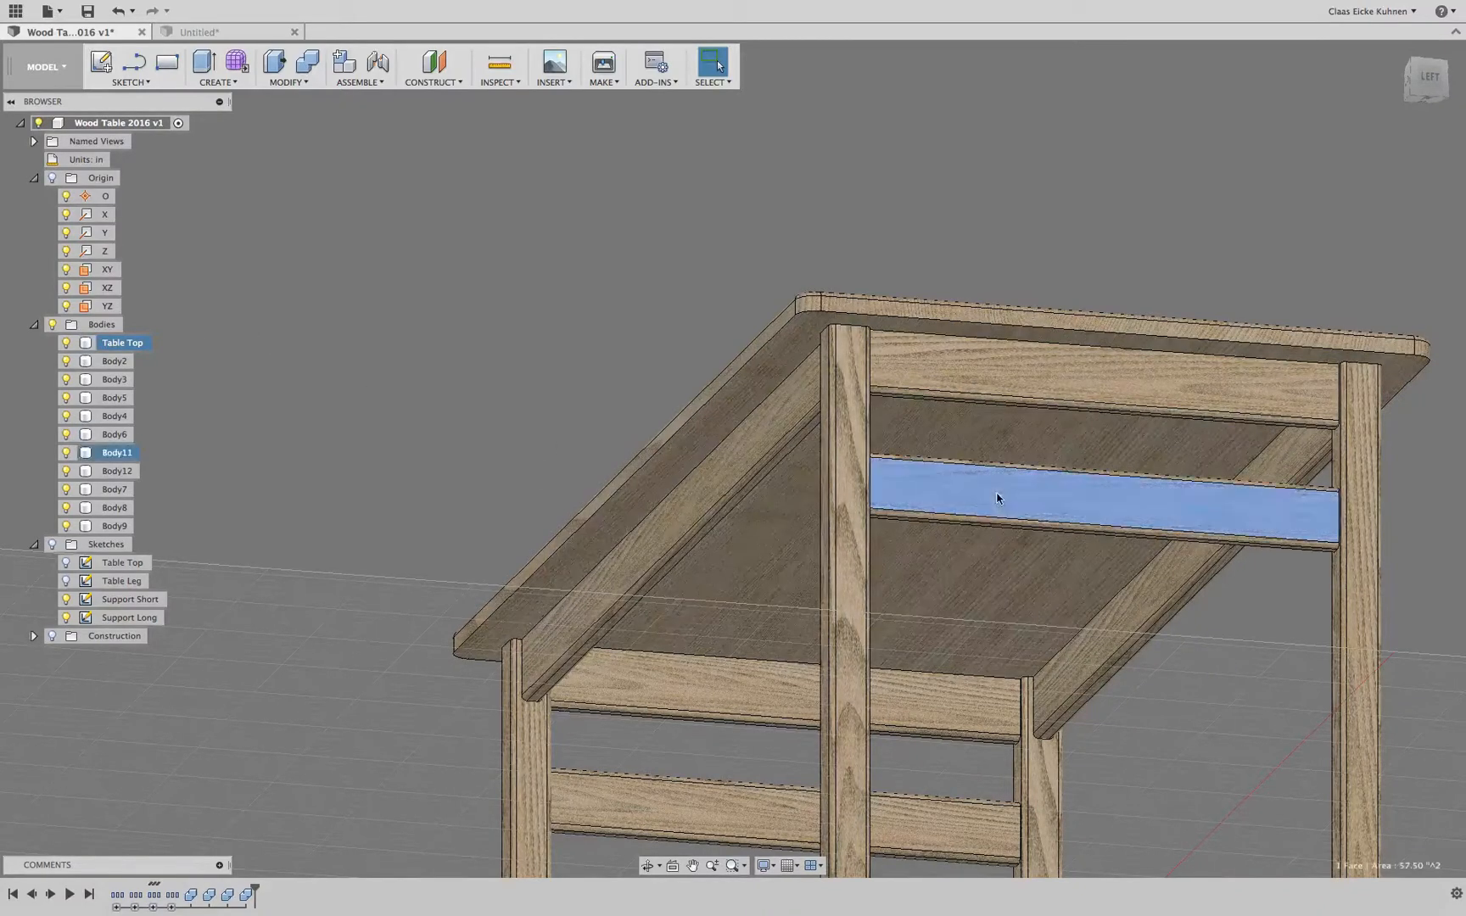
right_click(116, 456)
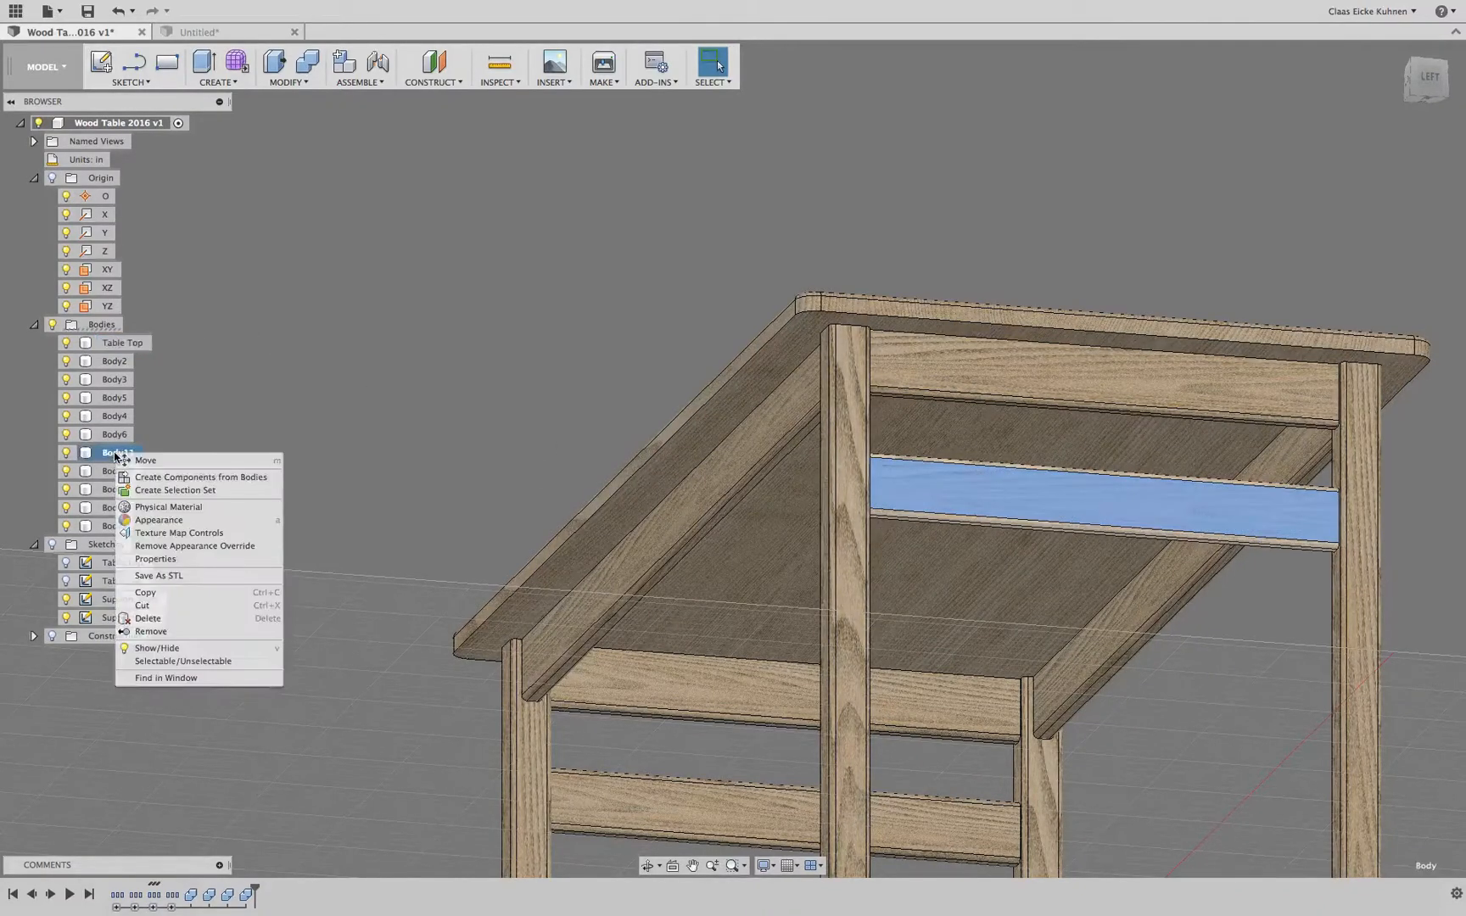
click(209, 535)
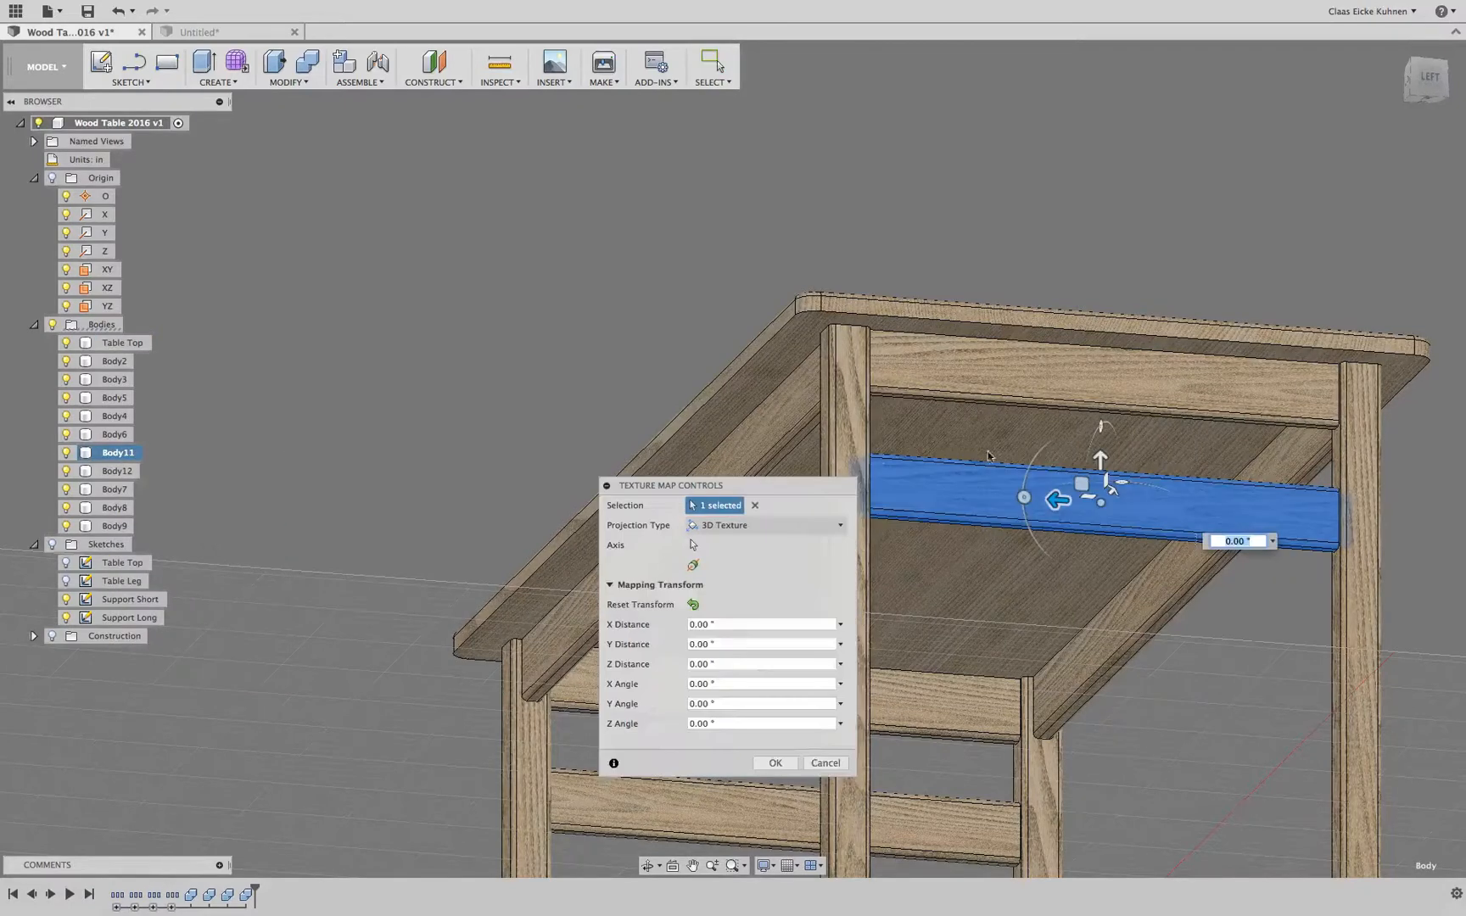
drag(1100, 458, 1144, 518)
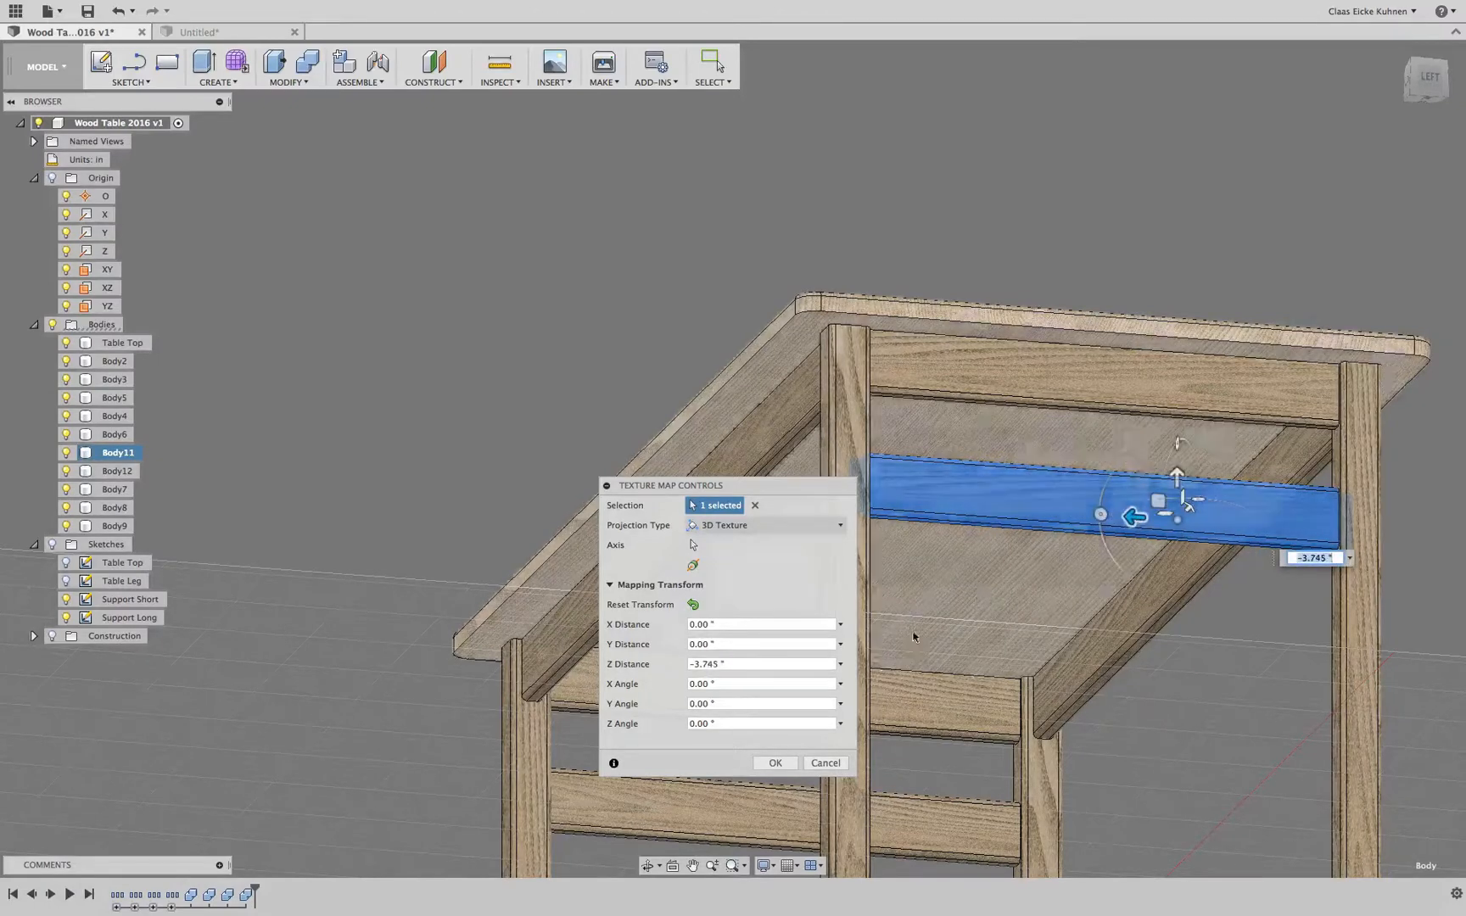
click(776, 763)
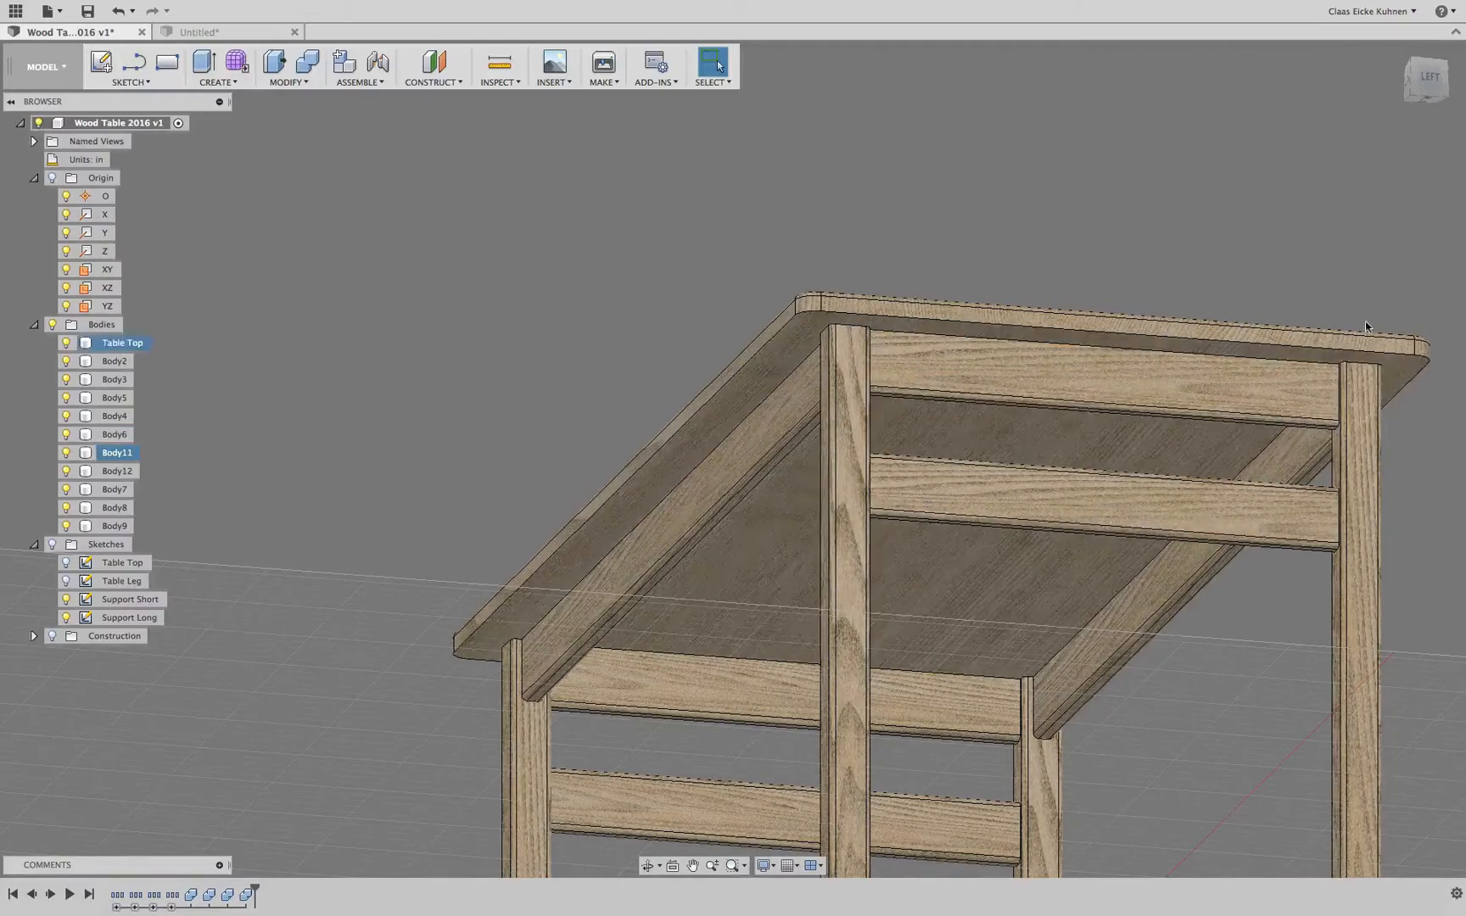
Step: Shift the wood texture on the opposite lower short rail, Body12, about 7.707 in along Z and rotate it about 9.13 degrees about Z
middle_drag(1115, 419, 1129, 216)
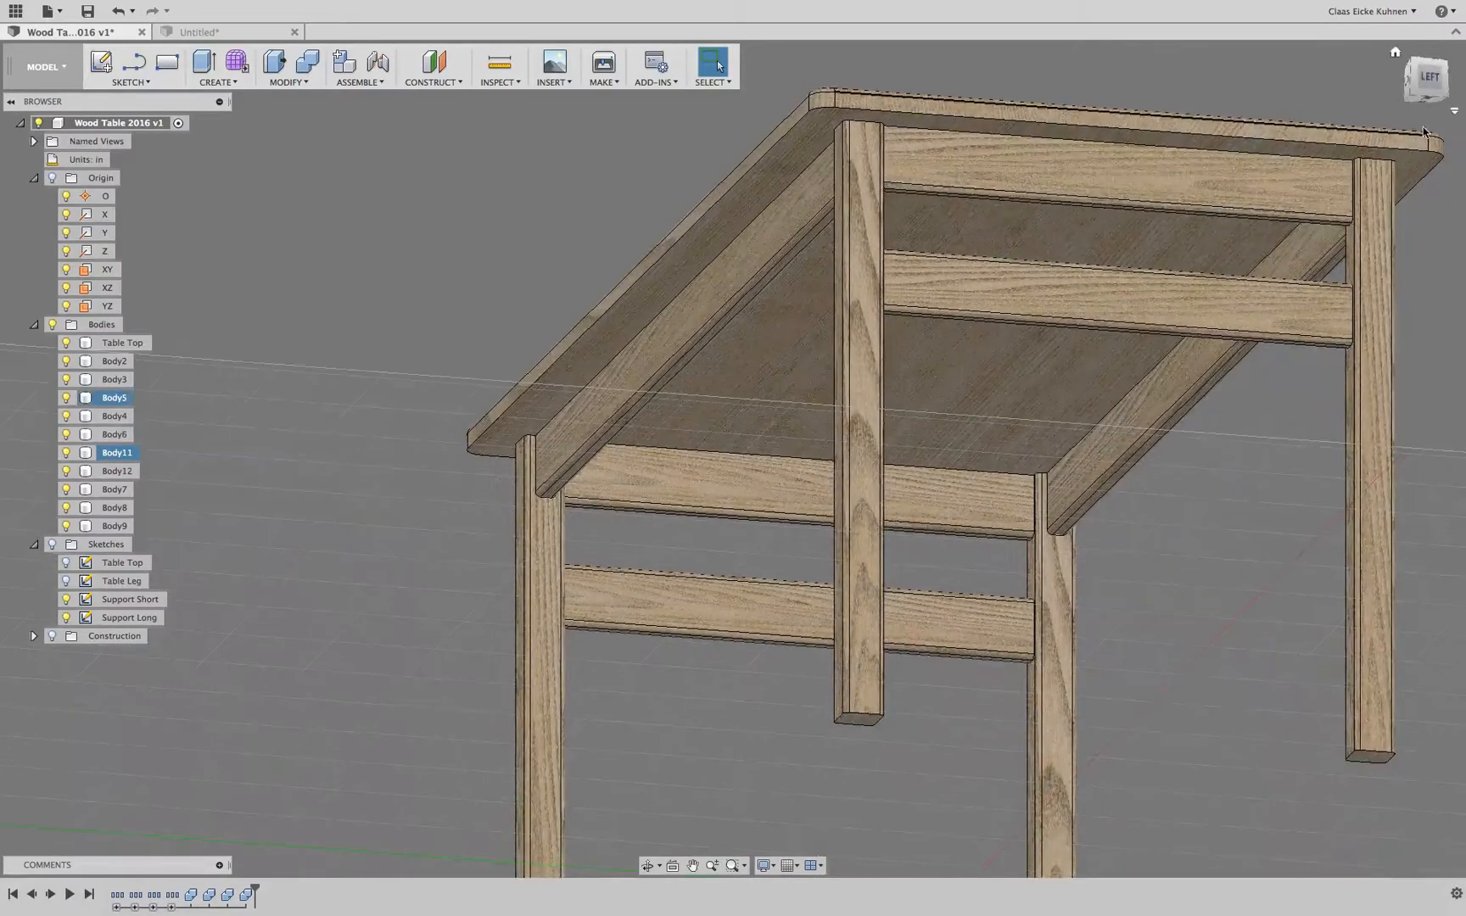
drag(1434, 87, 1230, 101)
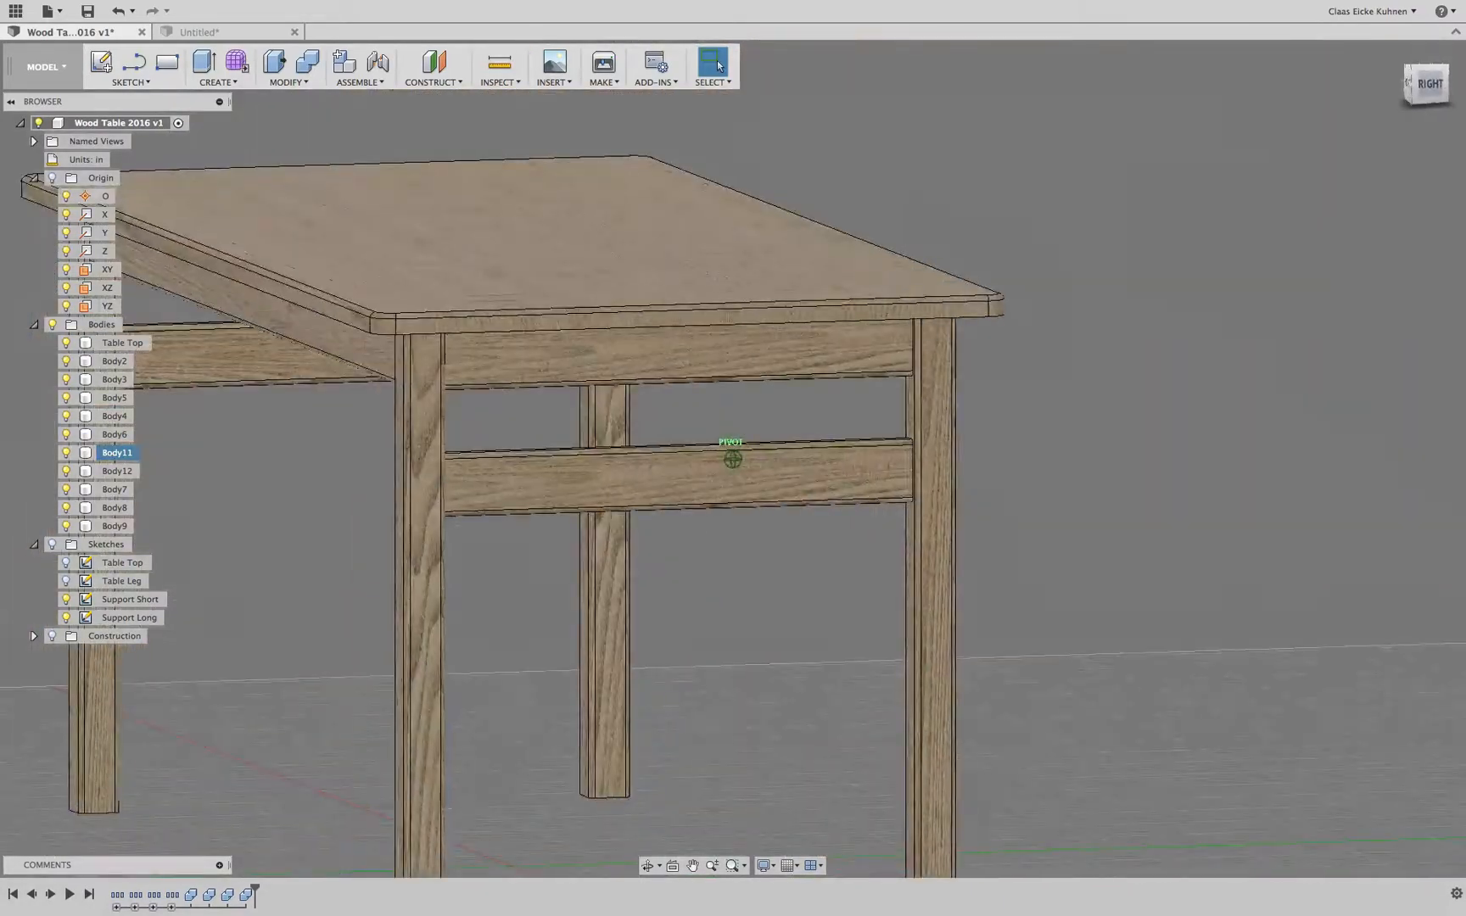
click(848, 465)
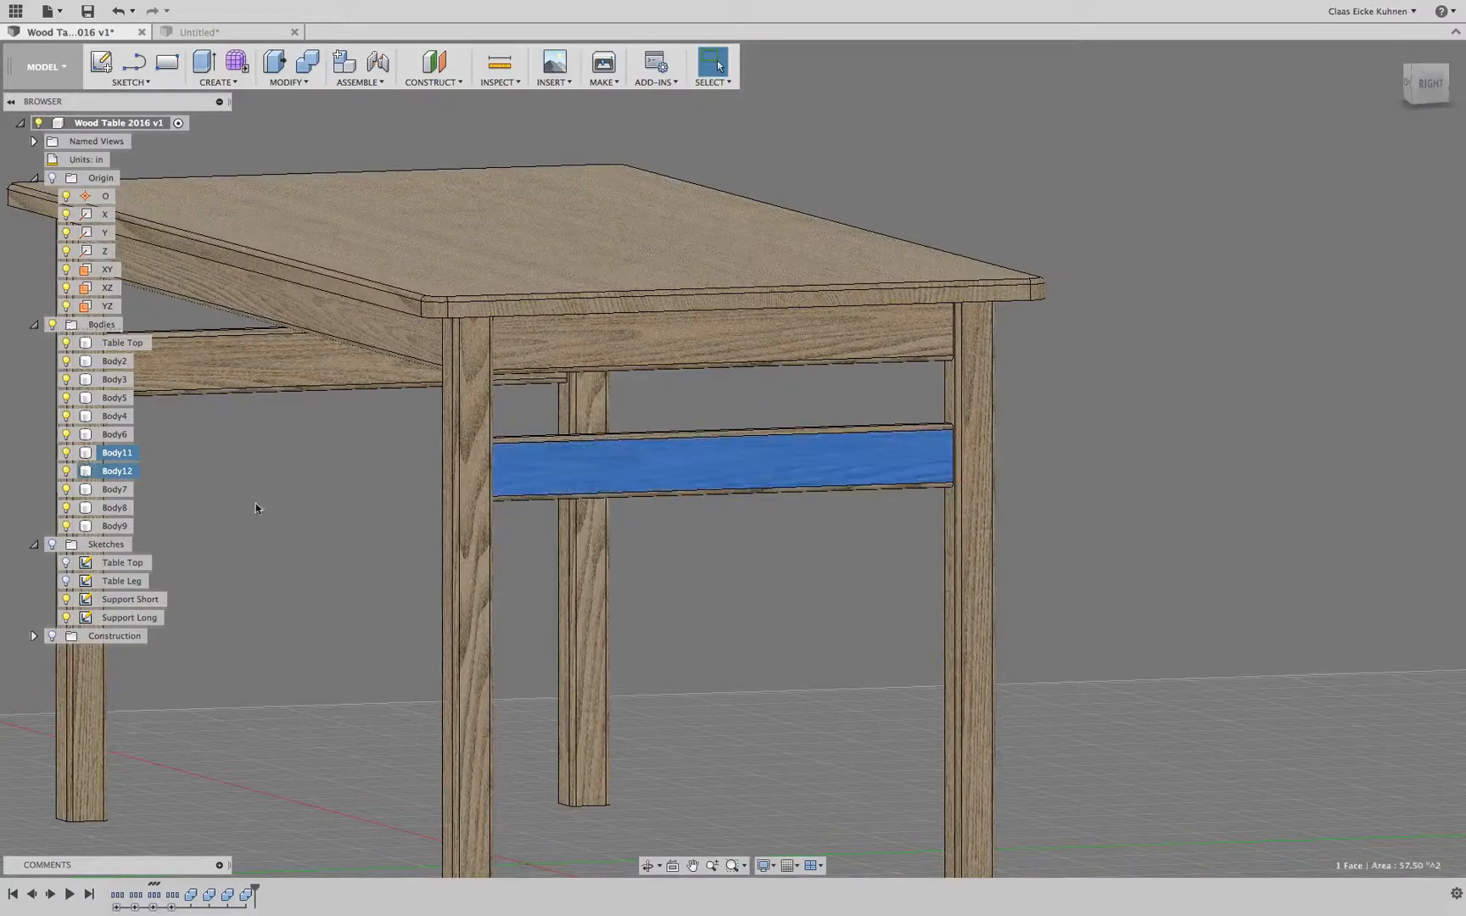
click(117, 472)
right_click(119, 473)
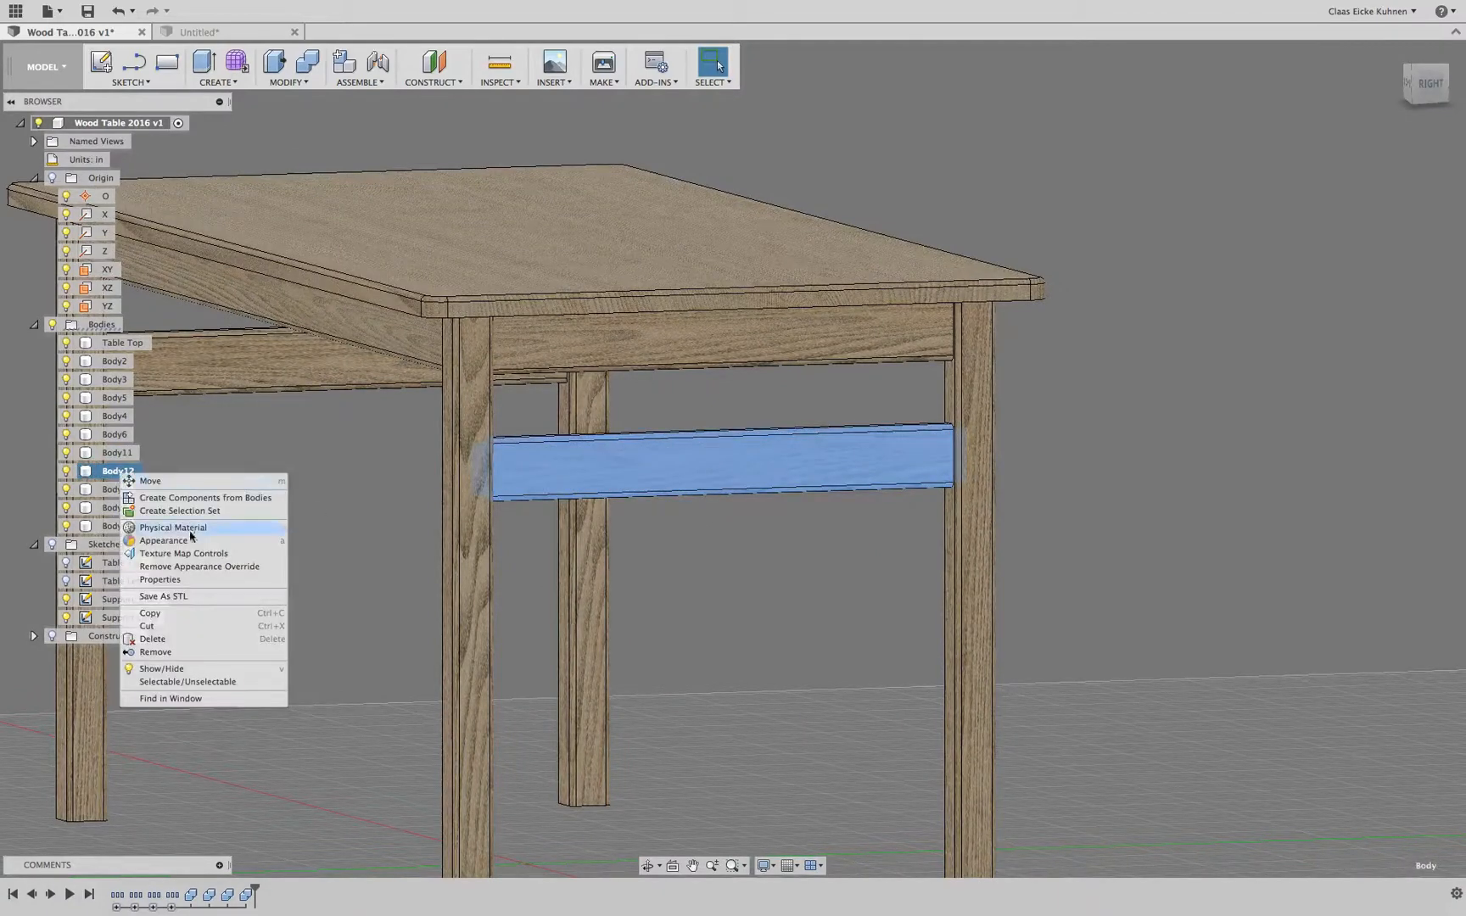
click(204, 553)
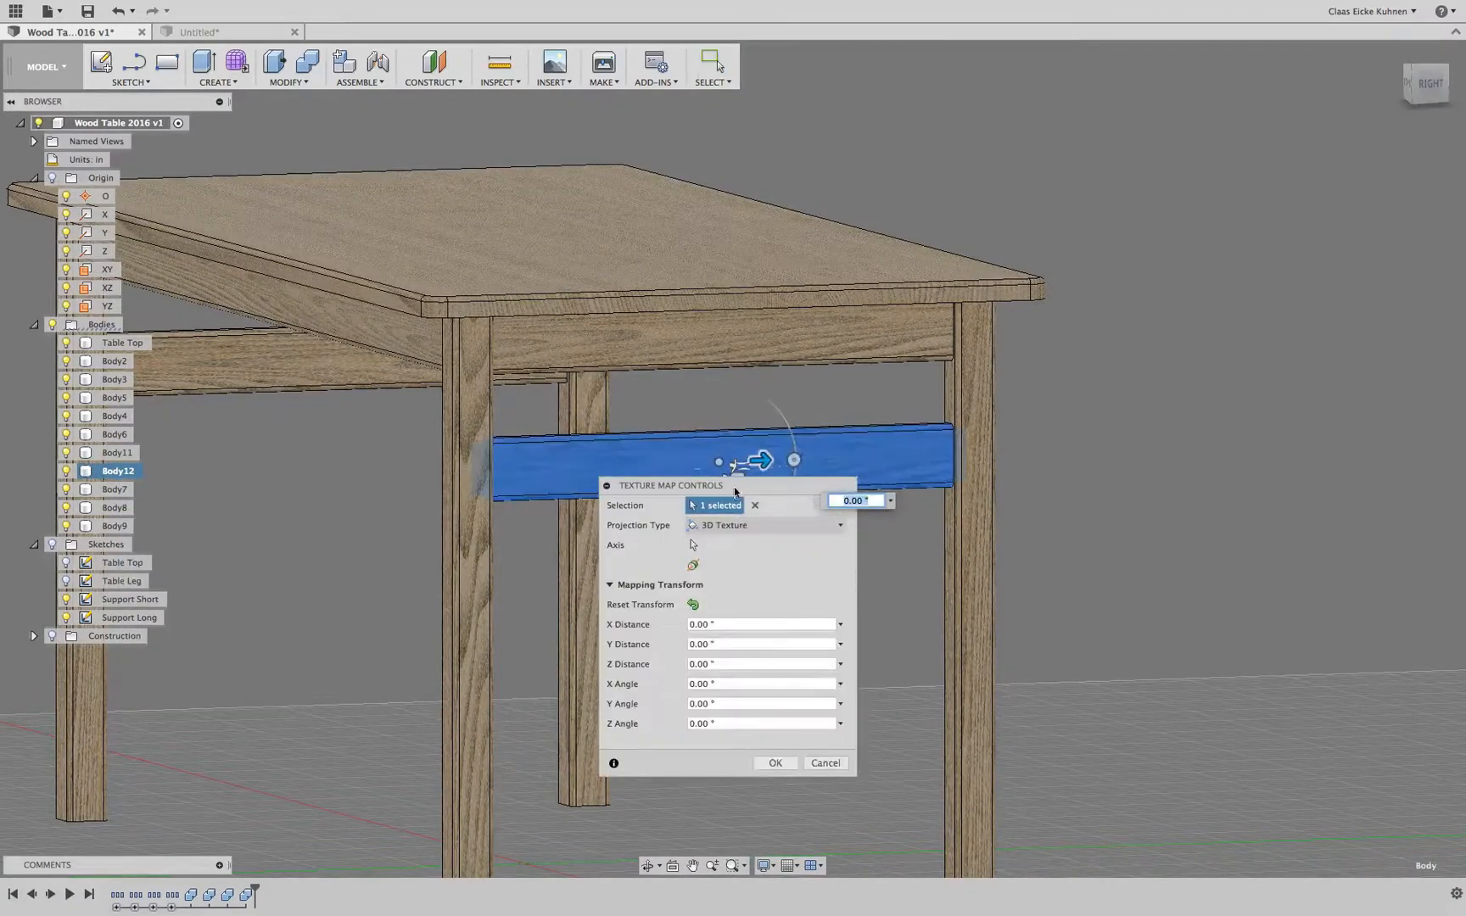
drag(761, 461, 929, 458)
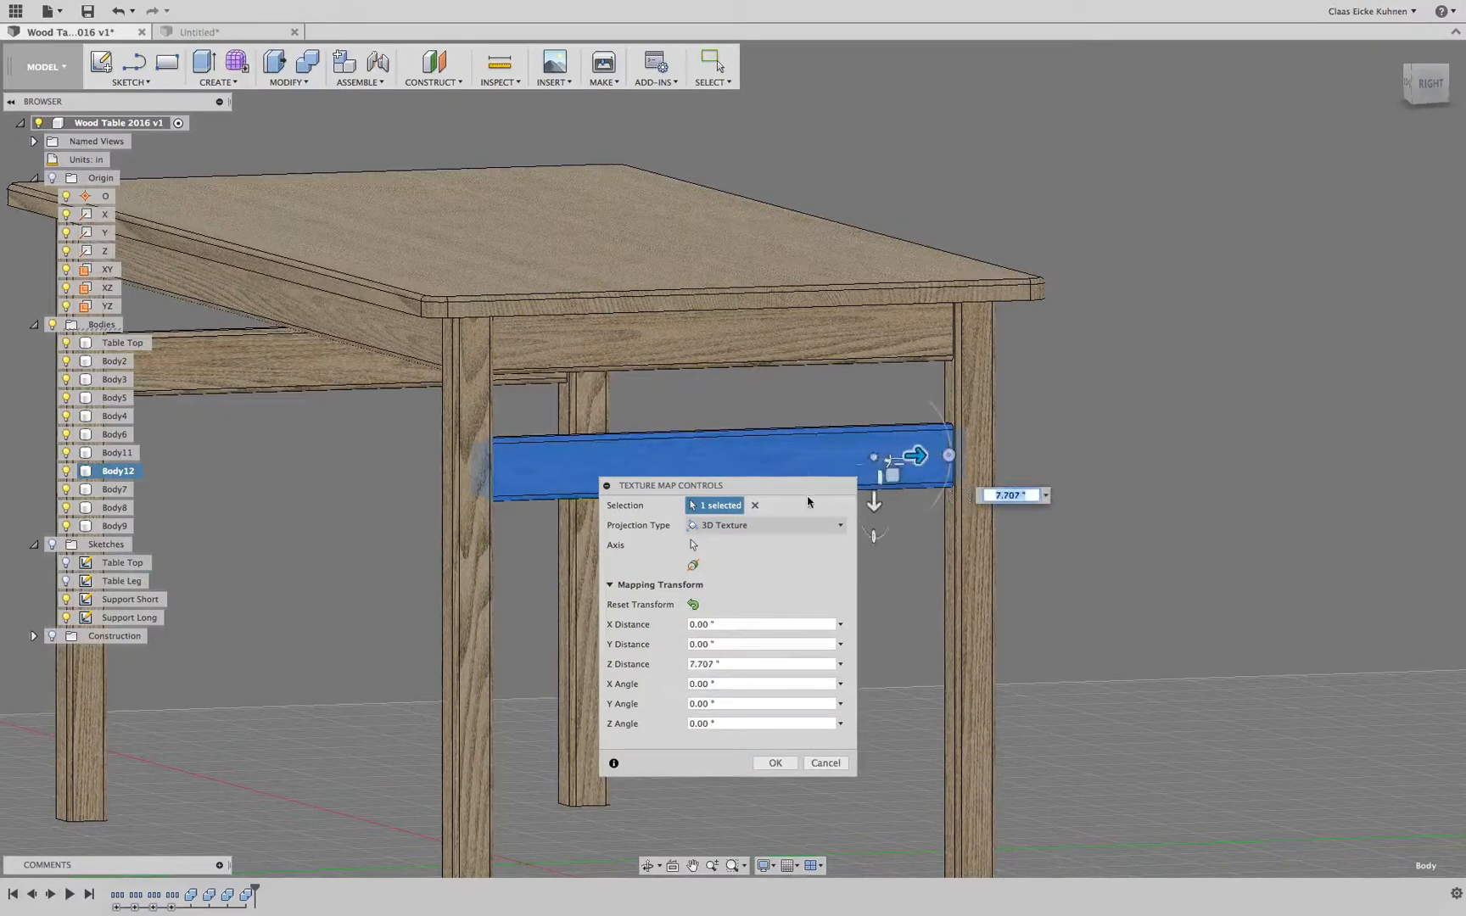
drag(805, 490, 808, 552)
mouse_move(878, 505)
mouse_down()
mouse_move(887, 525)
mouse_move(871, 519)
mouse_up()
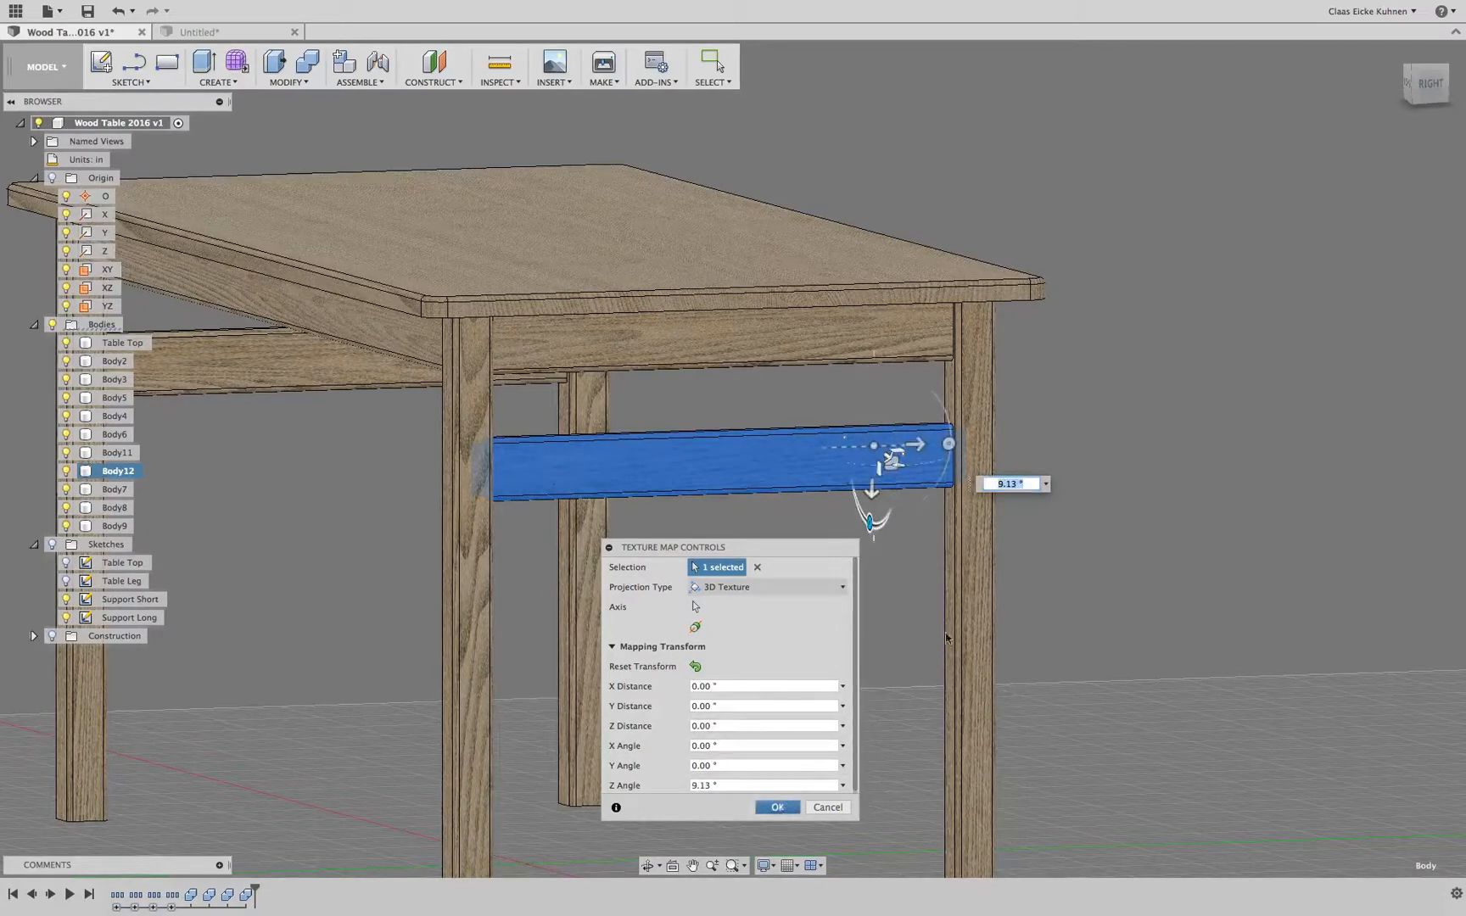
click(777, 807)
Step: Examine the ash grain on the whole table from the short side and from above
scroll(1228, 280, up, 3)
scroll(1229, 279, down, 5)
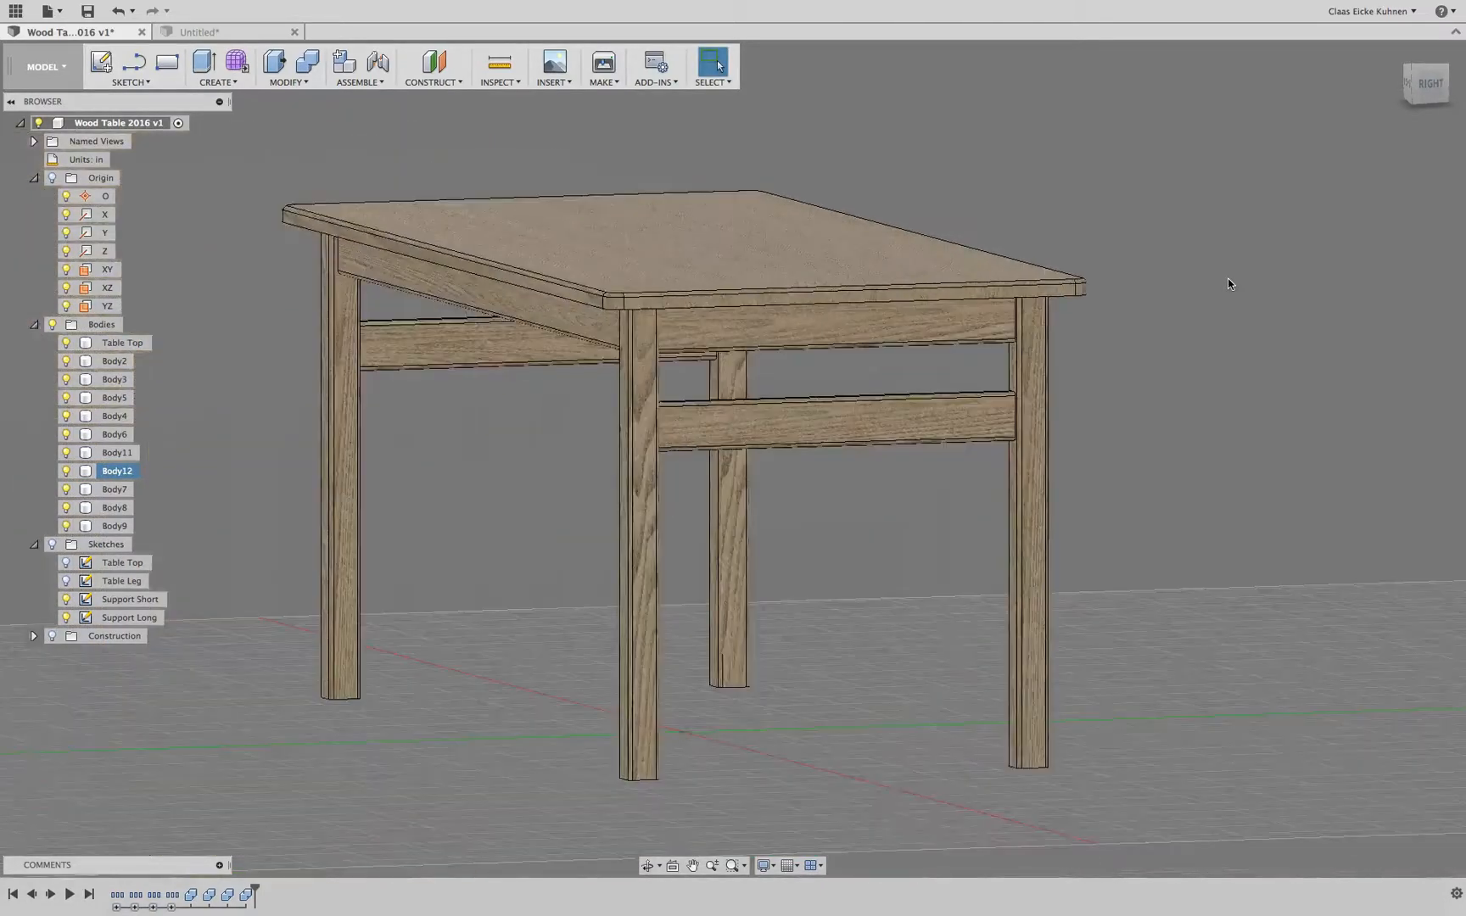
middle_drag(1229, 279, 1249, 208)
mouse_move(1437, 79)
mouse_down()
mouse_move(1357, 84)
mouse_move(1230, 55)
mouse_move(1201, 114)
mouse_up()
mouse_move(1266, 121)
middle_down()
mouse_move(1357, 195)
mouse_move(1344, 253)
middle_up()
scroll(1344, 252, down, 4)
middle_drag(1329, 313, 1268, 401)
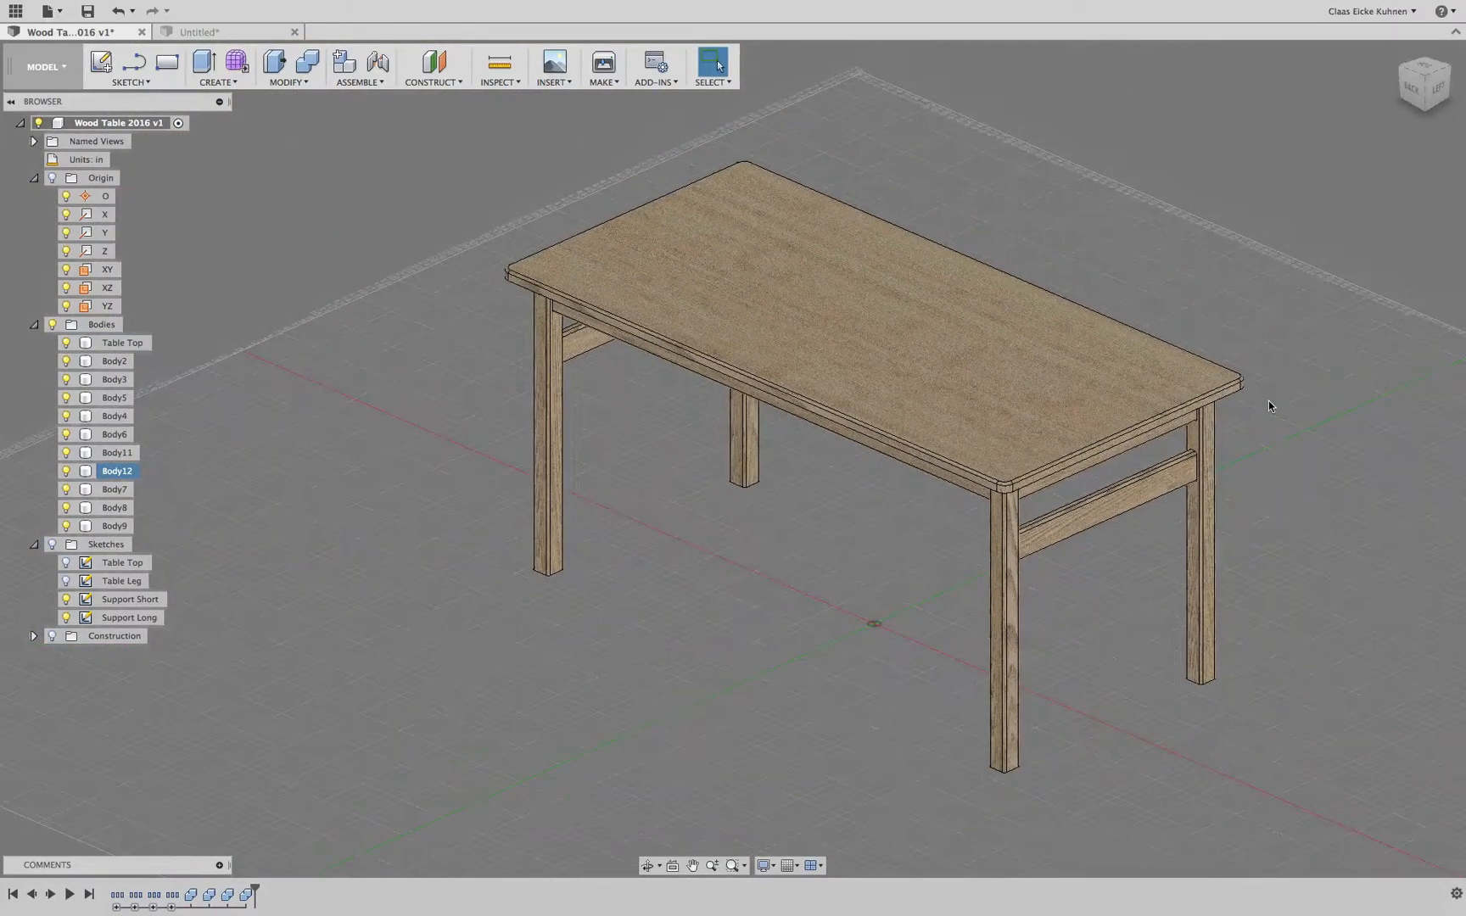